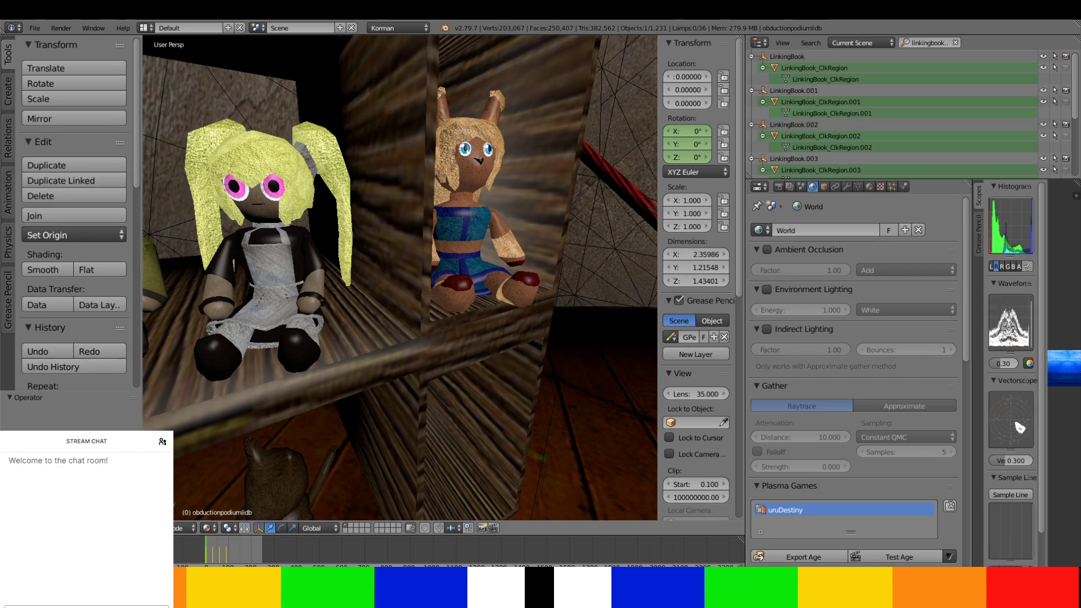
- Select the tempwater plane filling the pool and inspect it alone in local view, then return to the full scene
middle_drag(483, 169, 243, 448)
scroll(382, 247, down, 4)
scroll(401, 228, down, 2)
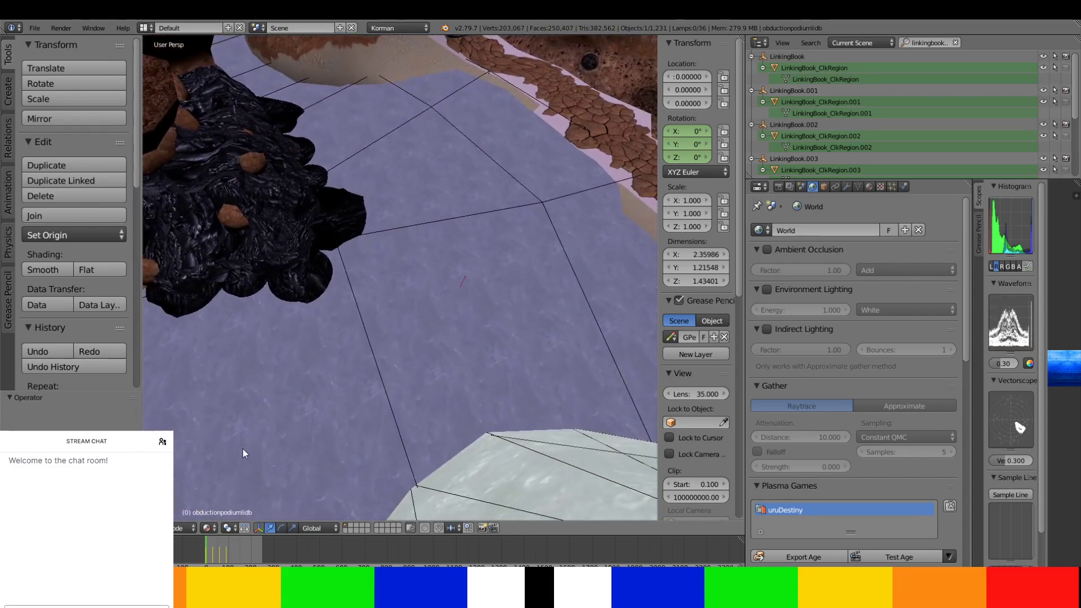
scroll(412, 297, down, 3)
middle_drag(413, 296, 494, 212)
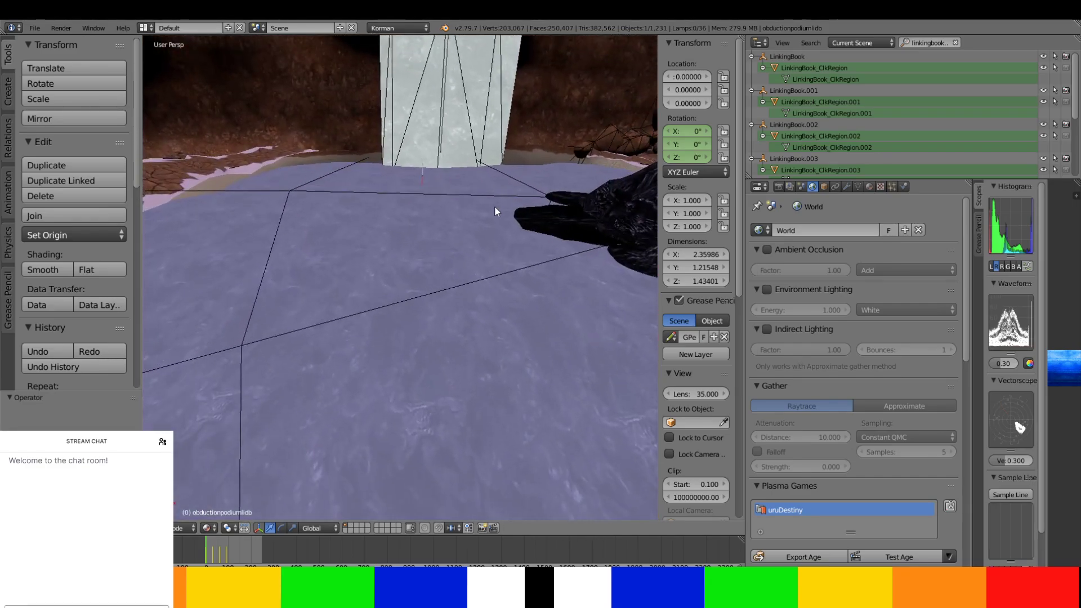
right_click(471, 227)
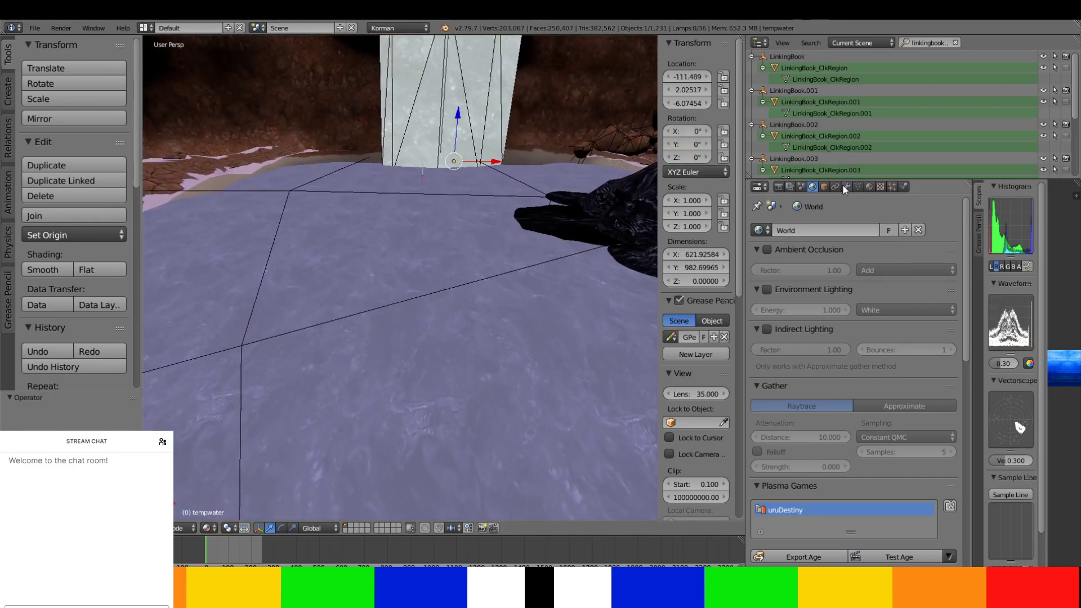
click(824, 186)
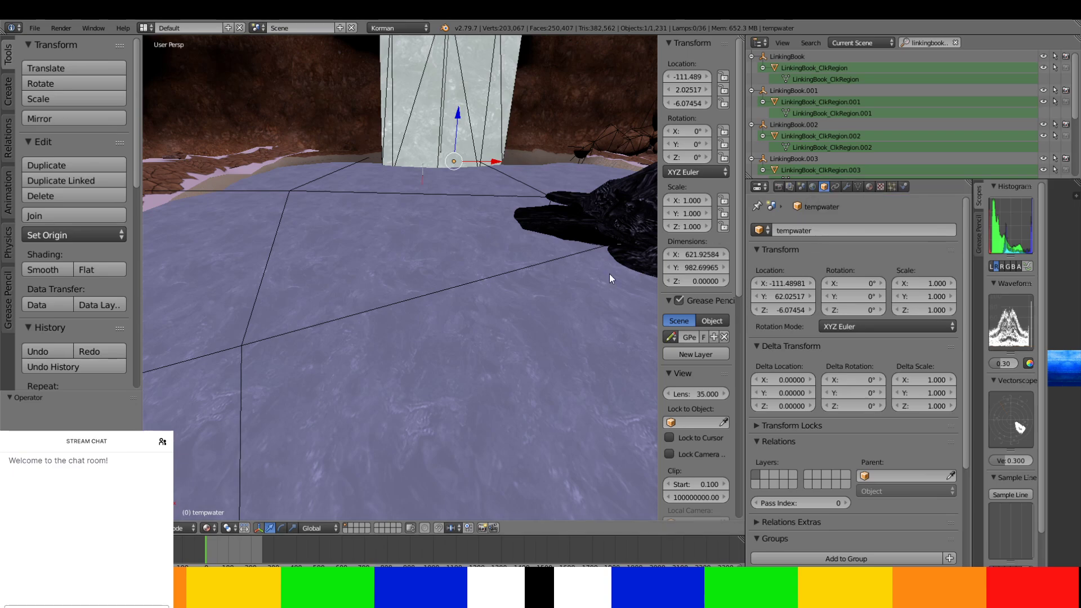
key(KP_Divide)
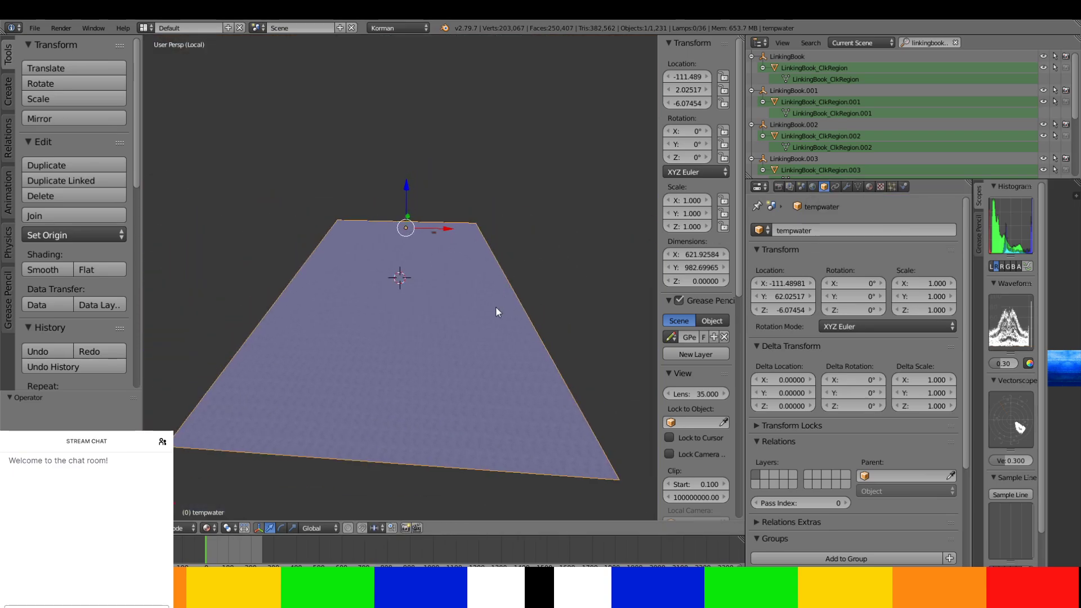
key(KP_Divide)
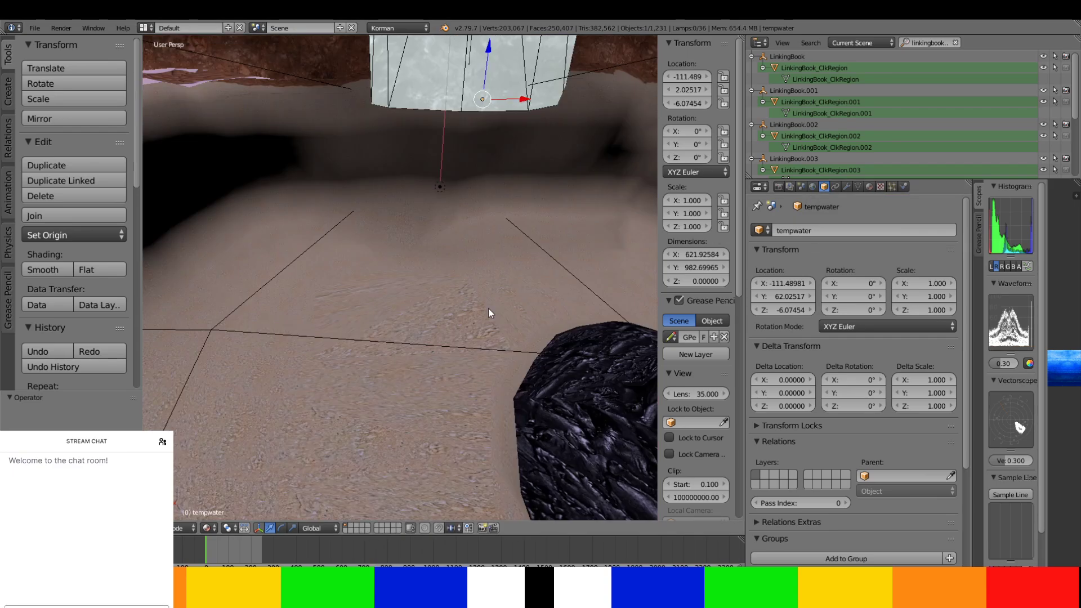
- Isolate the groundbase terrain in local view and examine its underside and mesh, then return to the full scene
right_click(473, 171)
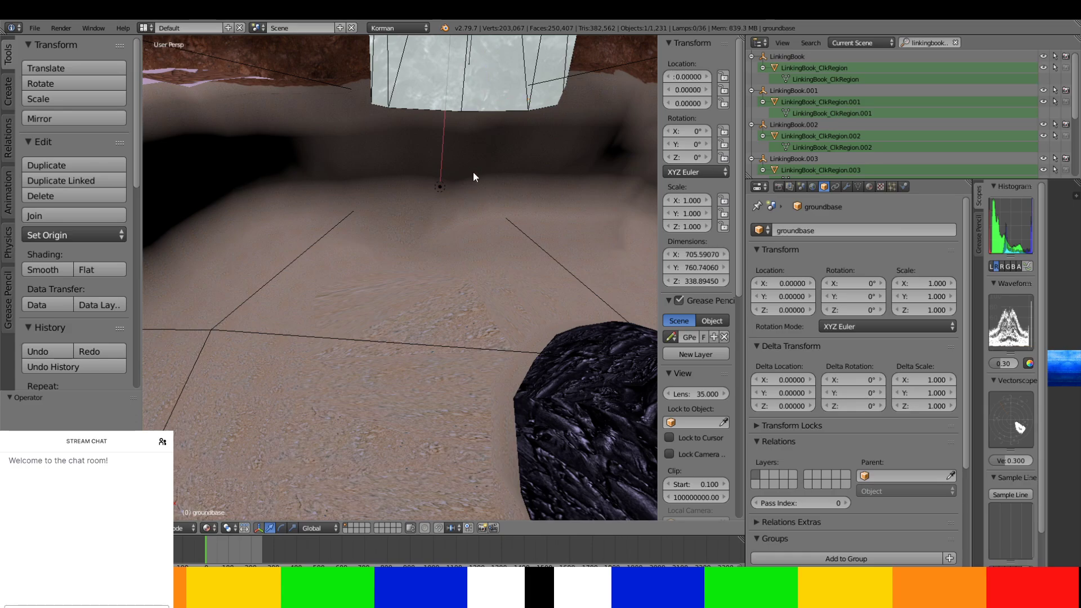
key(KP_Divide)
scroll(464, 214, up, 8)
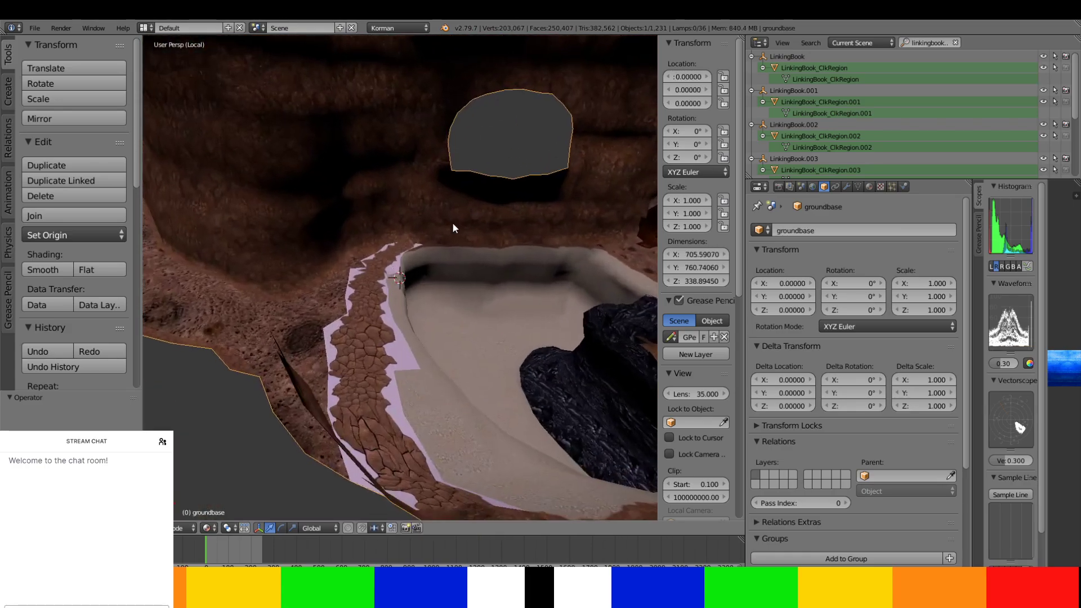
middle_drag(451, 222, 642, 96)
middle_drag(335, 331, 215, 401)
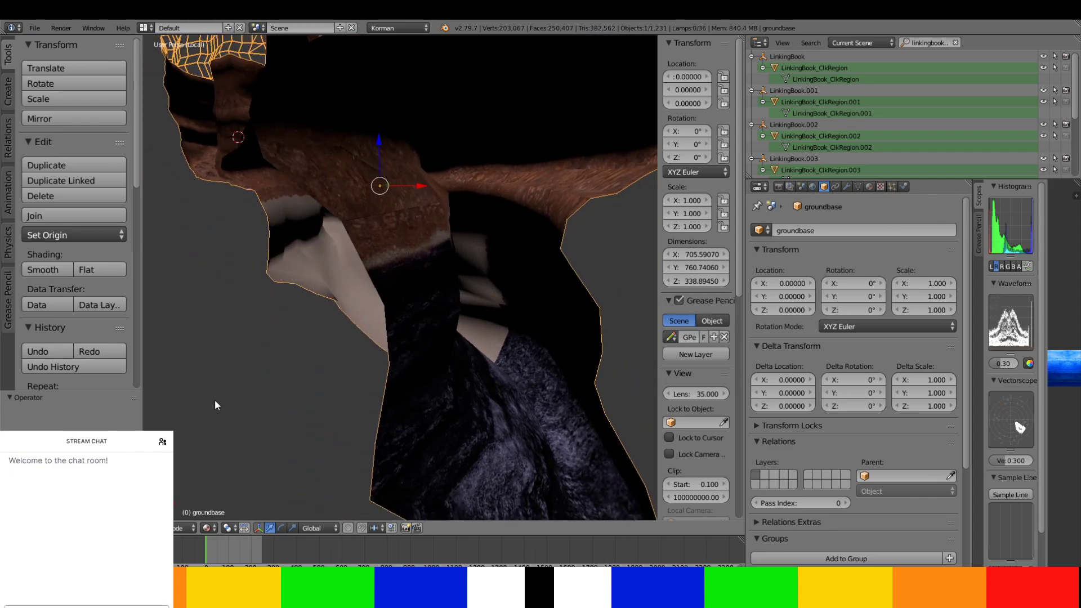
key(Tab)
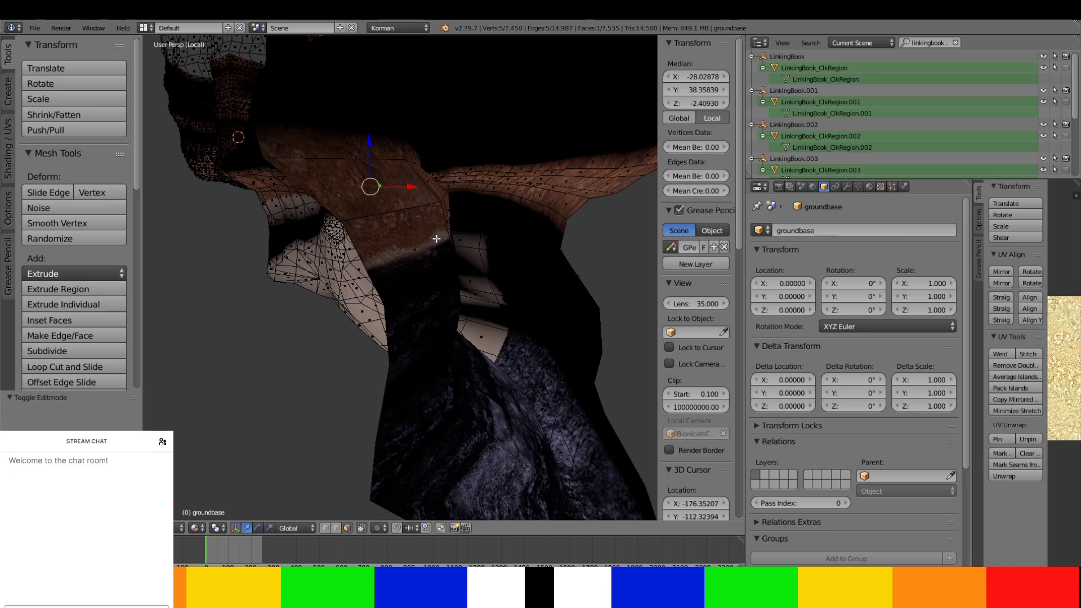
key(Tab)
key(KP_Divide)
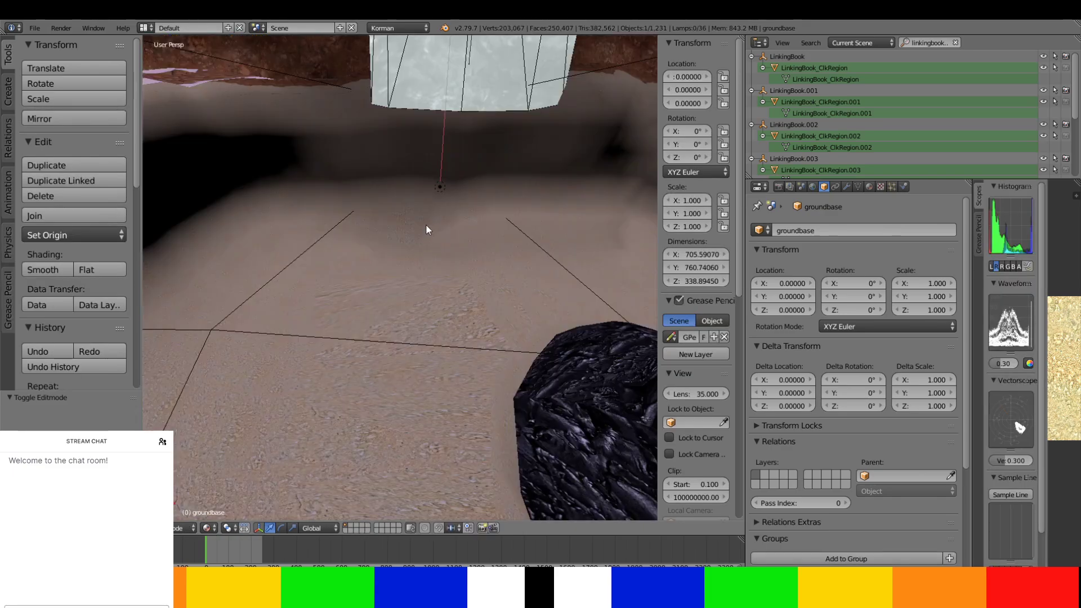
- Isolate groundbase together with tempwater in local view and open the groundbase mesh for editing
shift+right_click(427, 223)
key(KP_Divide)
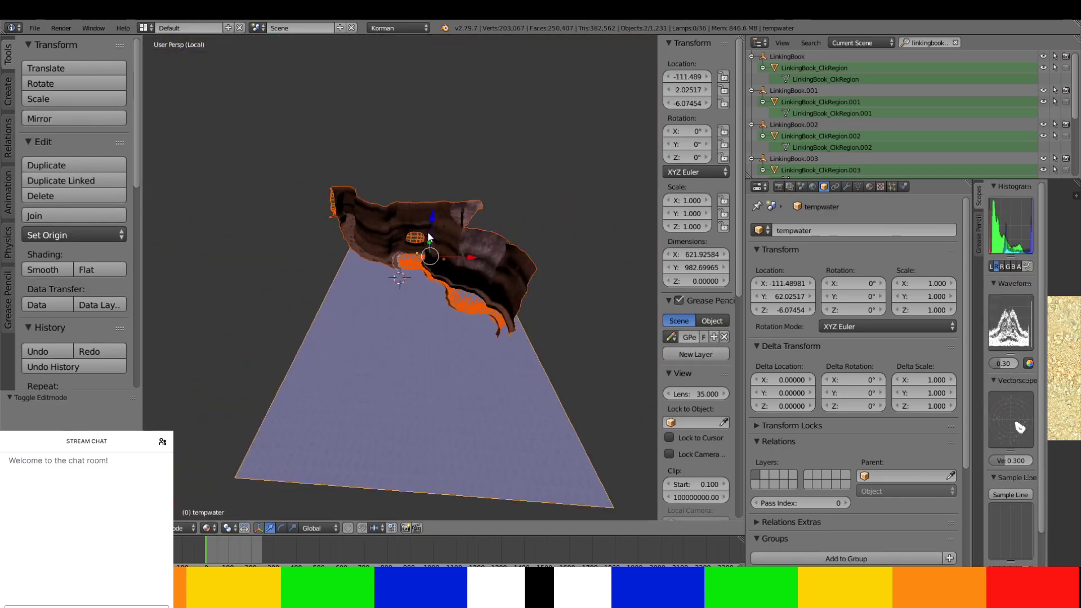
scroll(428, 281, up, 4)
middle_drag(428, 281, 606, 60)
scroll(628, 73, up, 2)
key(Tab)
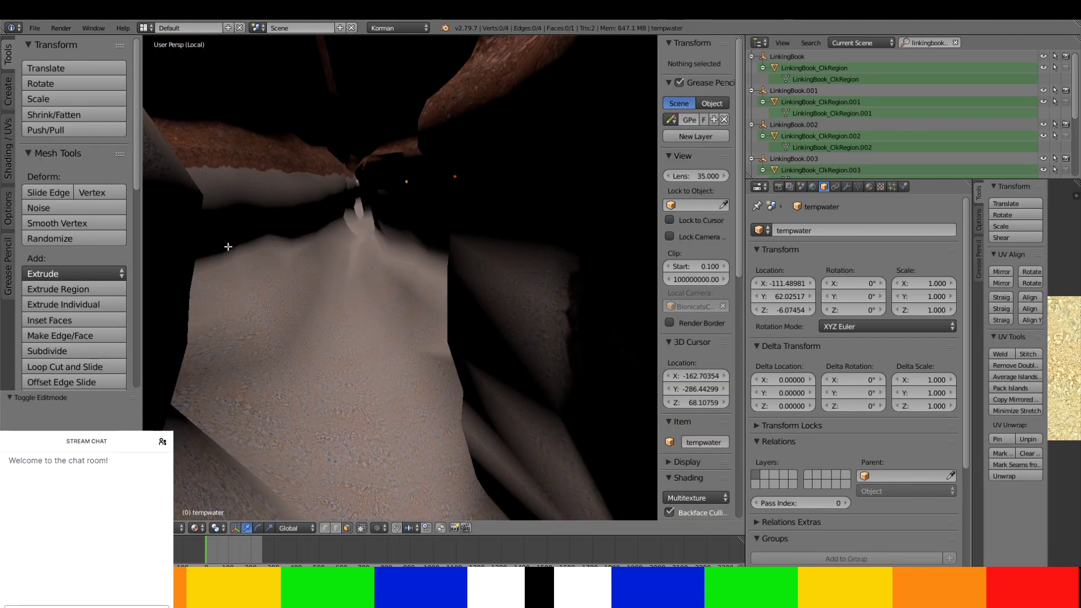
key(Tab)
right_click(209, 238)
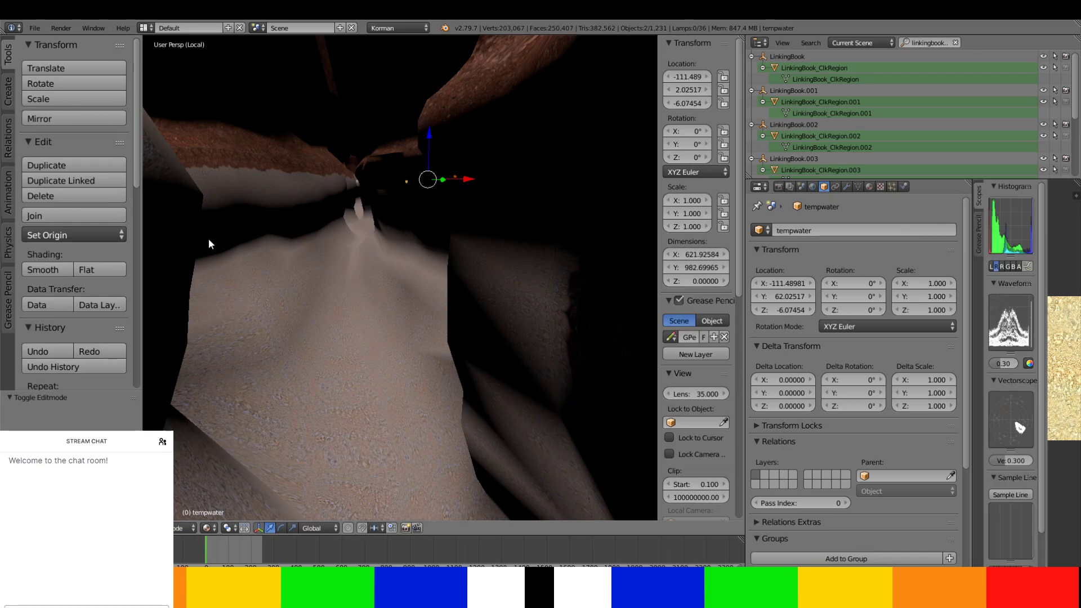
key(Tab)
- Select the first groundbase faces just below the water surface at the outer end of the terrain, on both sides of the channel
scroll(213, 242, down, 1)
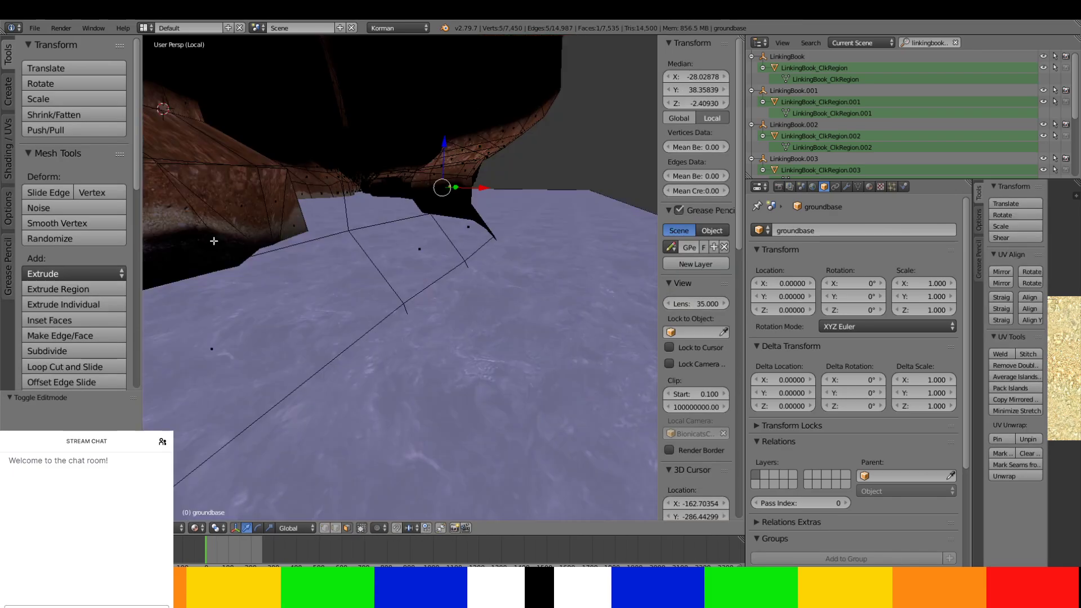
middle_drag(214, 242, 260, 218)
scroll(224, 241, up, 1)
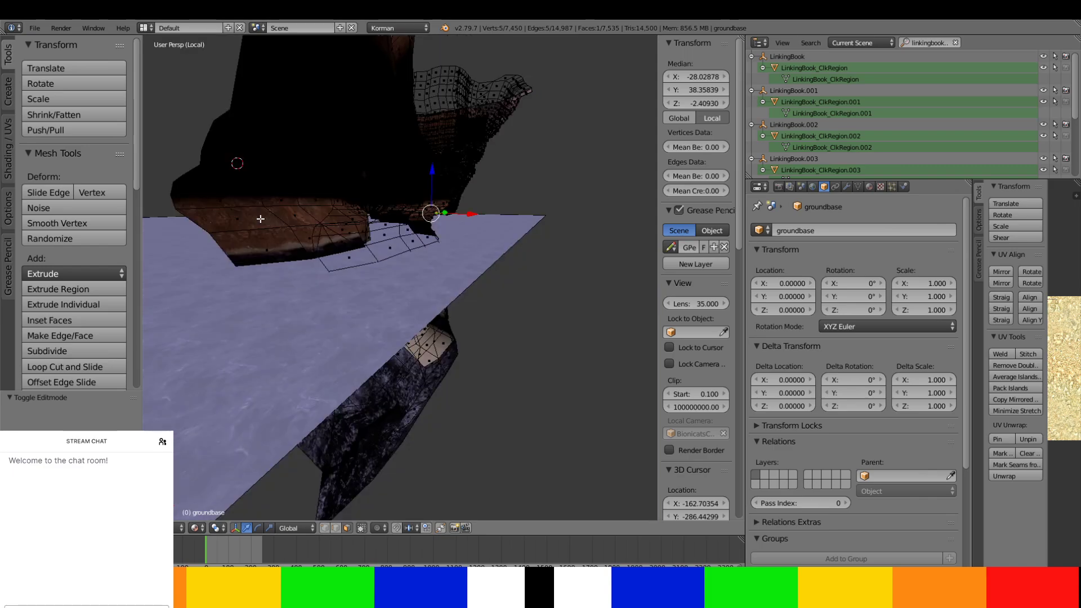
middle_drag(291, 270, 280, 260)
right_click(270, 252)
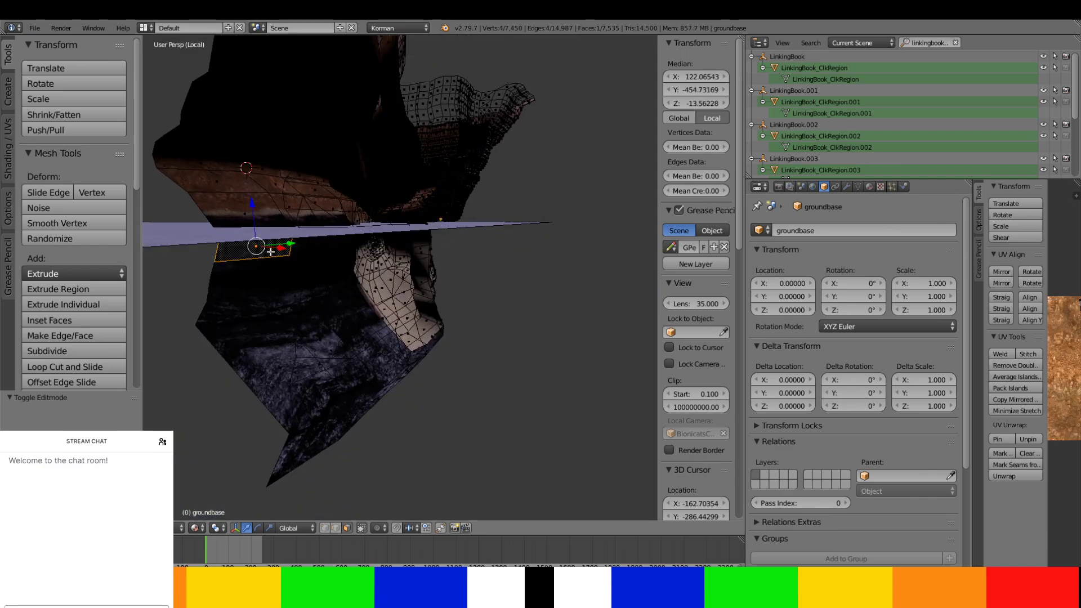
shift+right_click(302, 248)
shift+right_click(298, 244)
middle_drag(299, 244, 267, 249)
scroll(267, 249, up, 2)
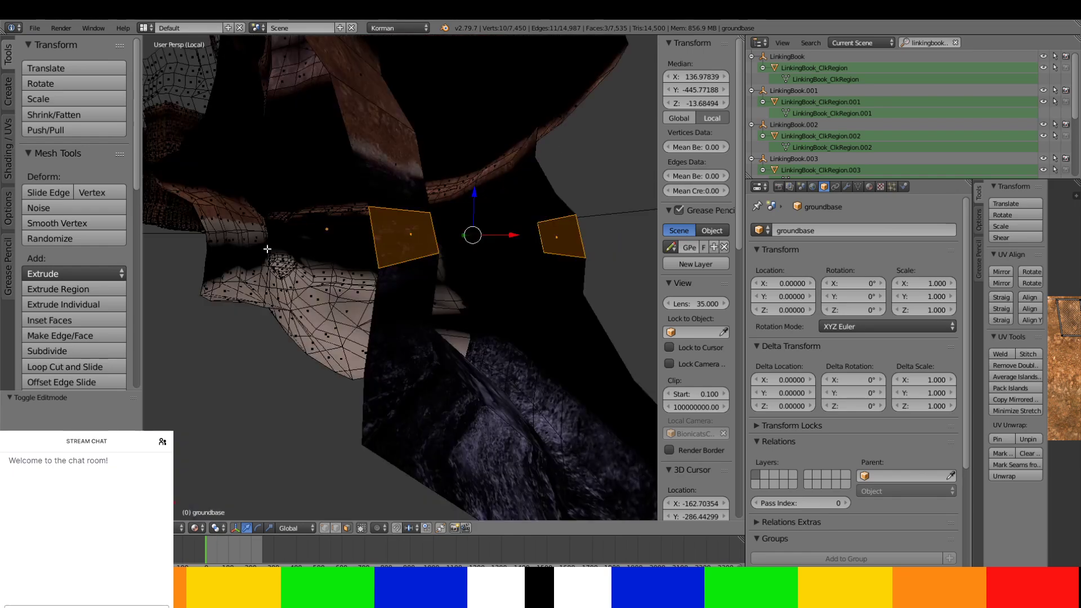
shift+right_click(566, 210)
middle_drag(566, 210, 520, 237)
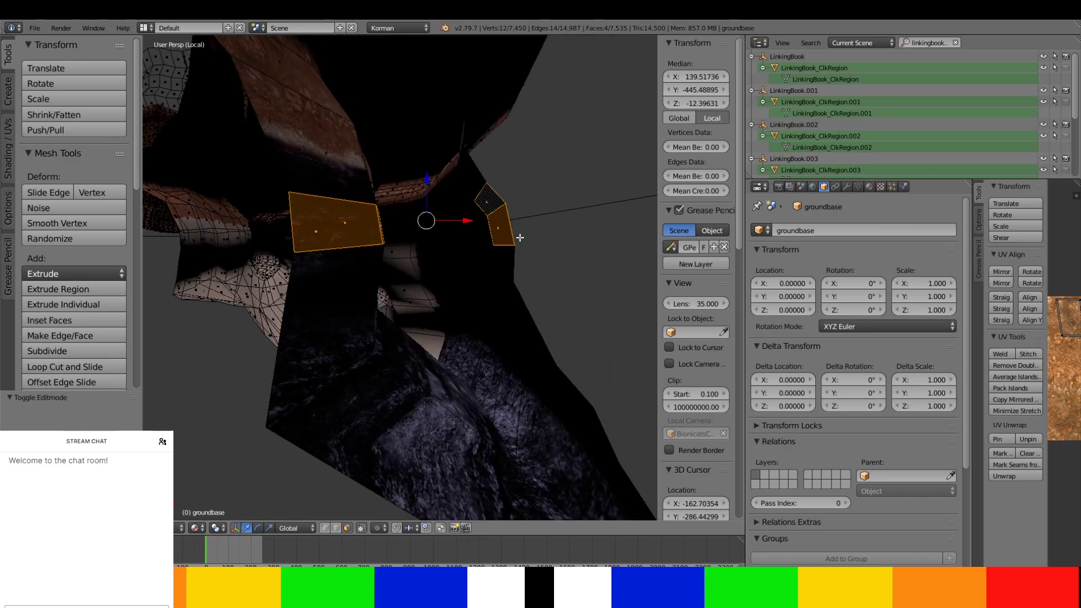
shift+right_click(482, 229)
middle_drag(377, 228, 314, 214)
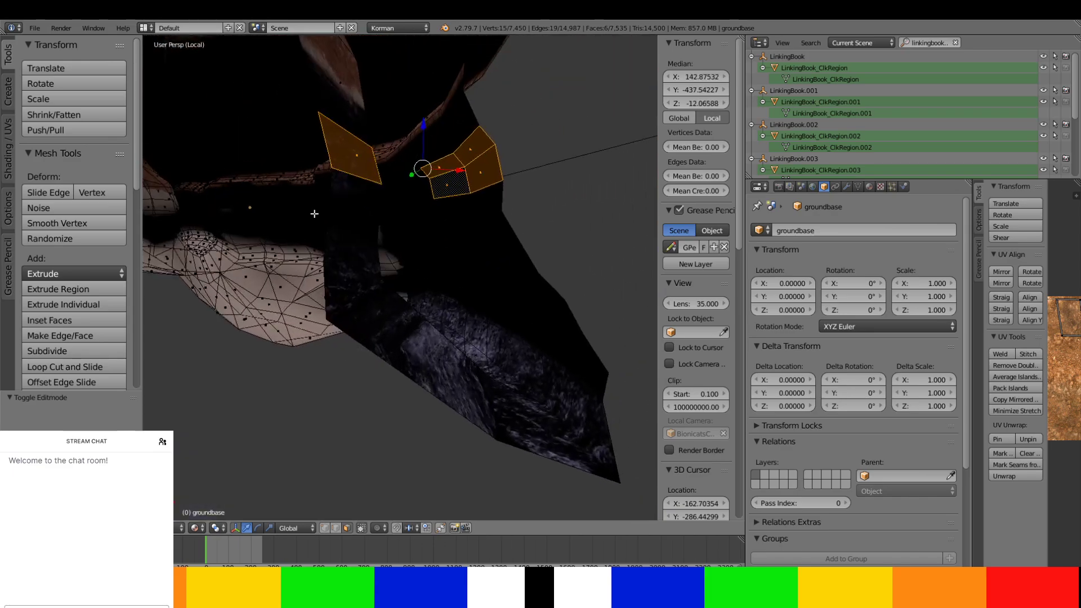
- Extend the selection with shortest-path picks down the outer wall to its lowest tip and across the adjoining underwater strips
ctrl+right_click(515, 279)
ctrl+right_click(559, 350)
ctrl+right_click(569, 421)
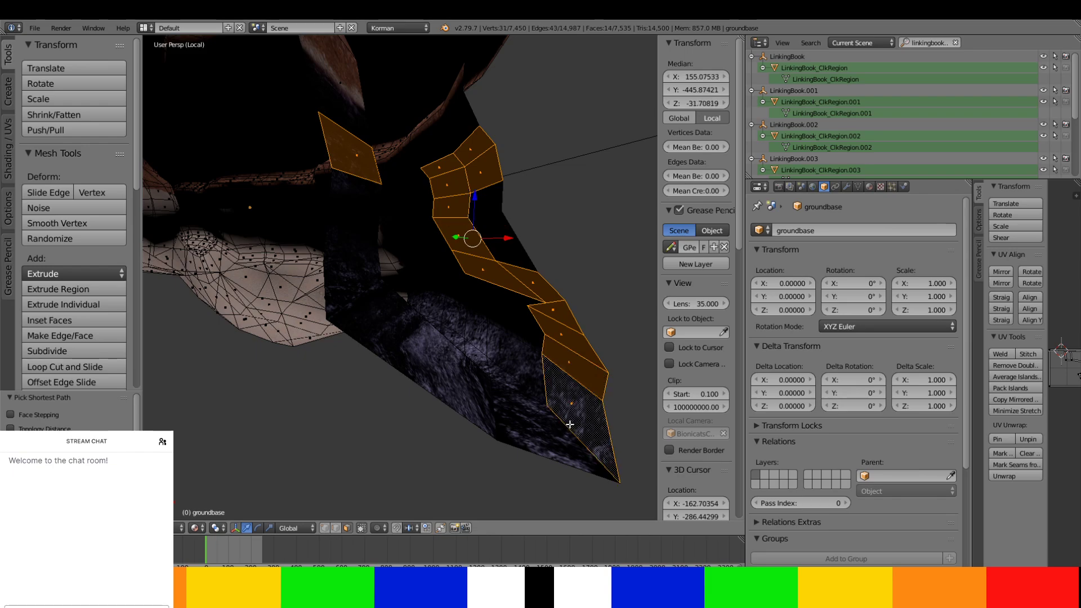
ctrl+right_click(494, 195)
ctrl+right_click(547, 425)
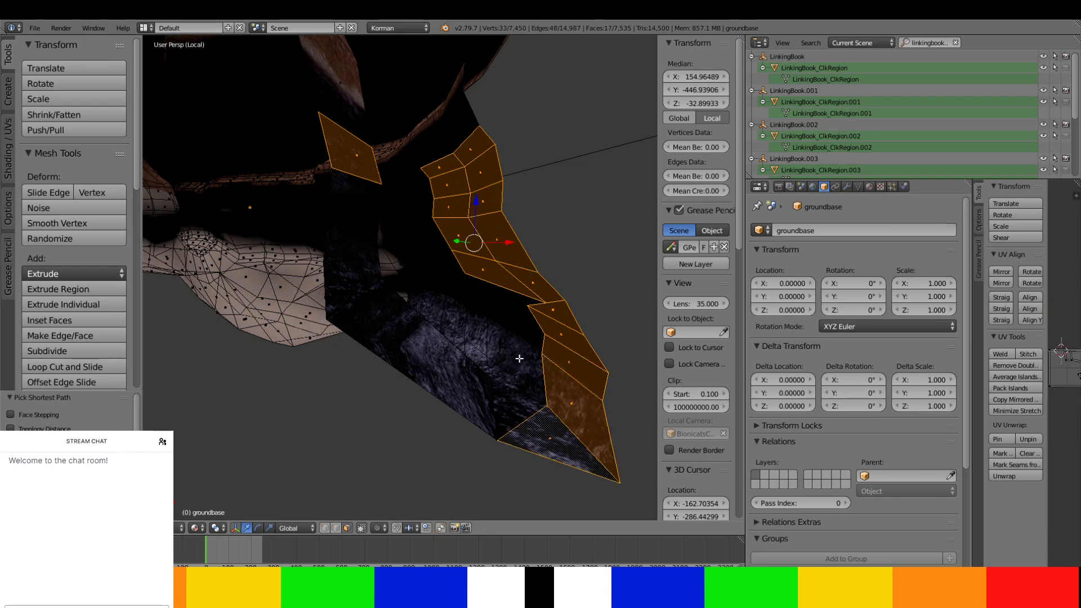
ctrl+right_click(513, 304)
ctrl+right_click(494, 291)
ctrl+right_click(523, 368)
ctrl+right_click(514, 413)
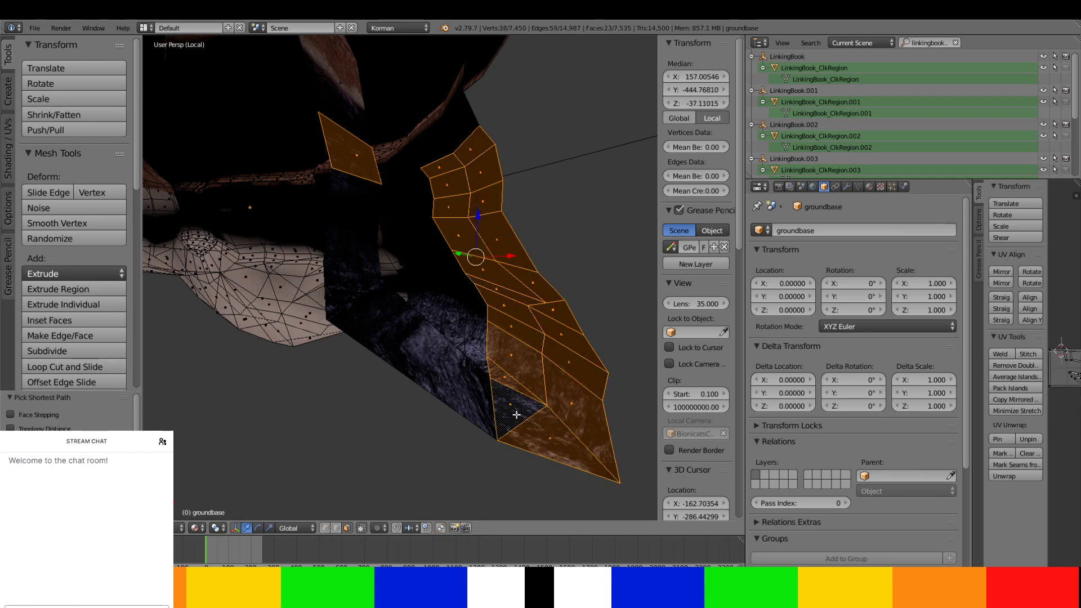
middle_drag(515, 413, 533, 377)
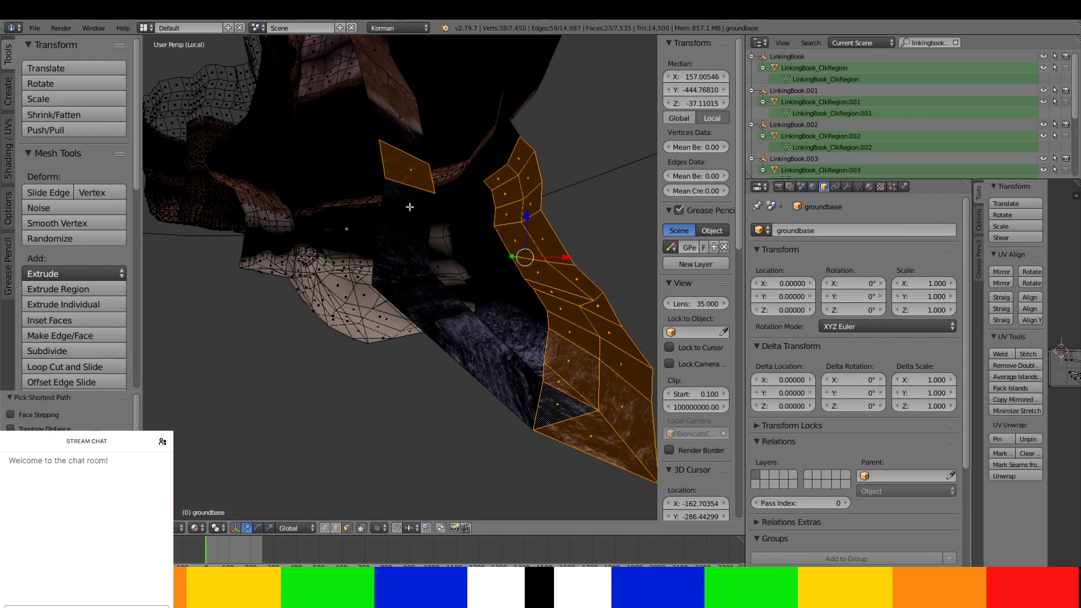
ctrl+right_click(430, 222)
- Turn off backface culling in the viewport shading
middle_drag(463, 305, 554, 344)
scroll(687, 424, down, 12)
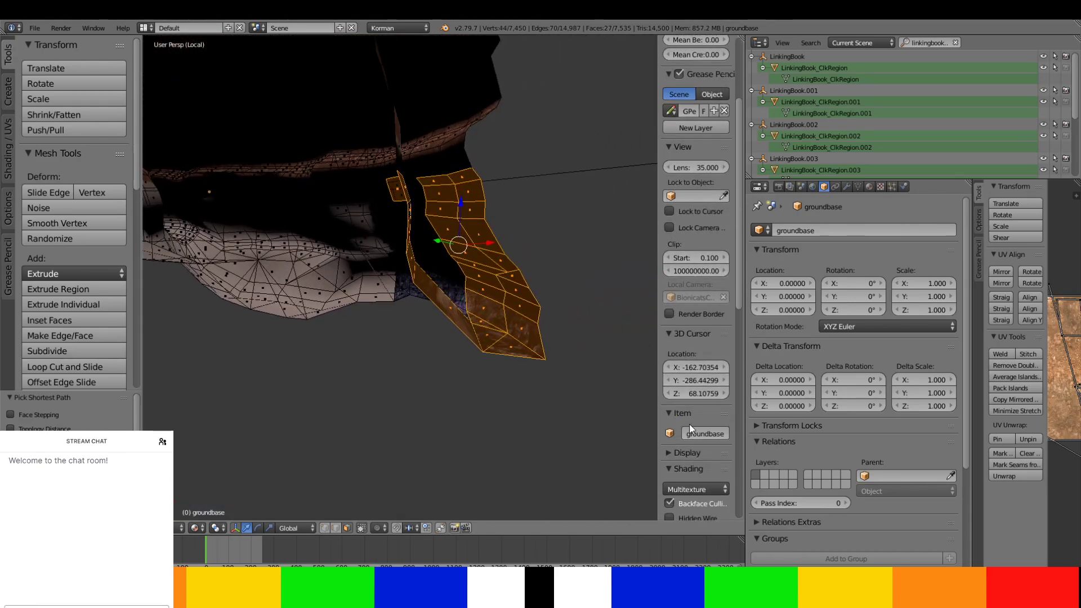
click(669, 367)
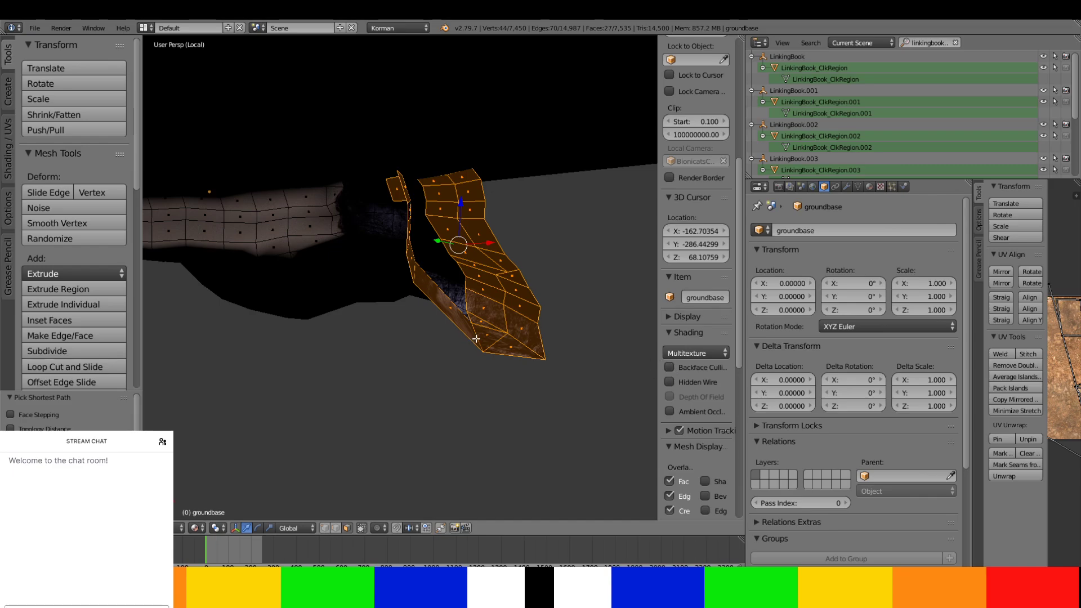
- Add the next columns of underwater wall faces on the facing side of the channel to the selection
middle_drag(474, 337, 522, 327)
middle_drag(539, 255, 443, 254)
scroll(464, 201, up, 5)
scroll(500, 165, down, 2)
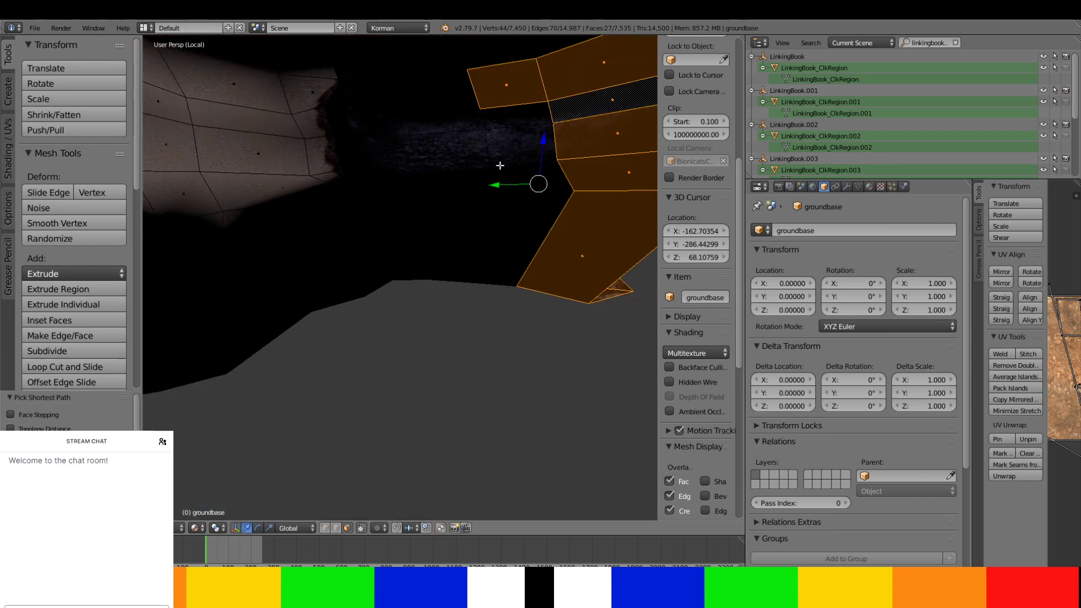
ctrl+right_click(515, 120)
ctrl+right_click(504, 268)
scroll(503, 266, down, 4)
middle_drag(503, 266, 406, 199)
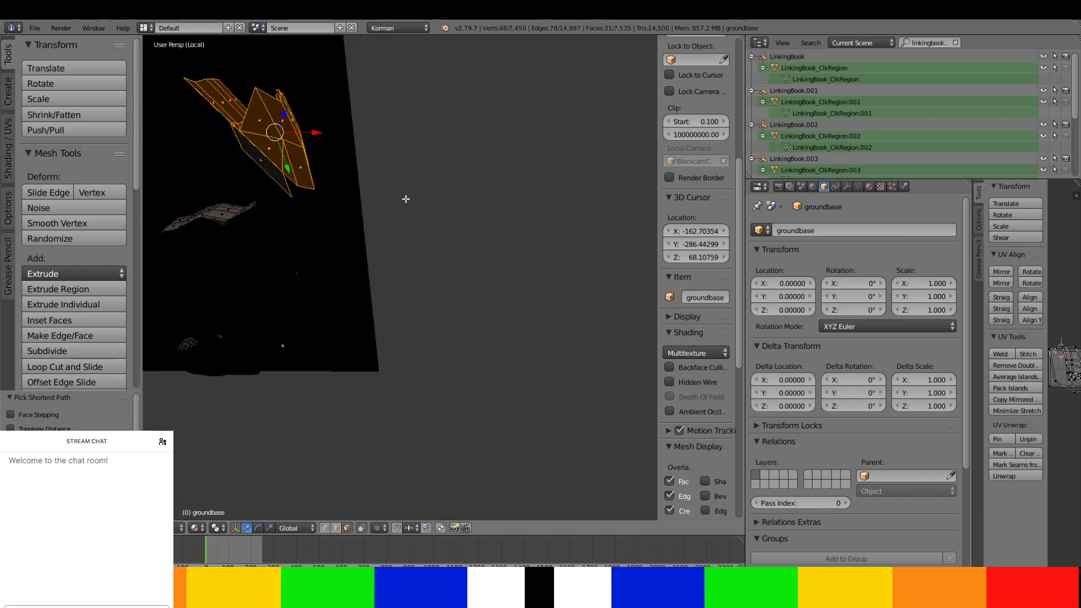
ctrl+right_click(313, 241)
middle_drag(314, 241, 257, 311)
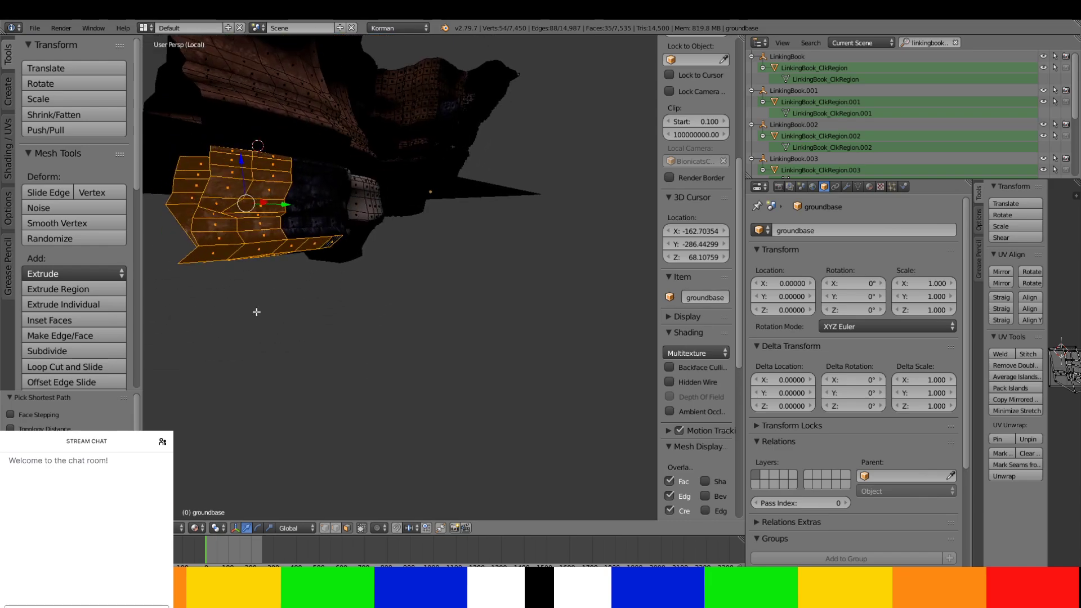
- Extend the face selection along the dark rock wall by further full-height columns, from the waterline down to the bottom edge
scroll(284, 197, up, 1)
middle_drag(284, 198, 436, 217)
scroll(375, 274, up, 3)
ctrl+right_click(345, 155)
ctrl+right_click(344, 313)
scroll(365, 292, down, 2)
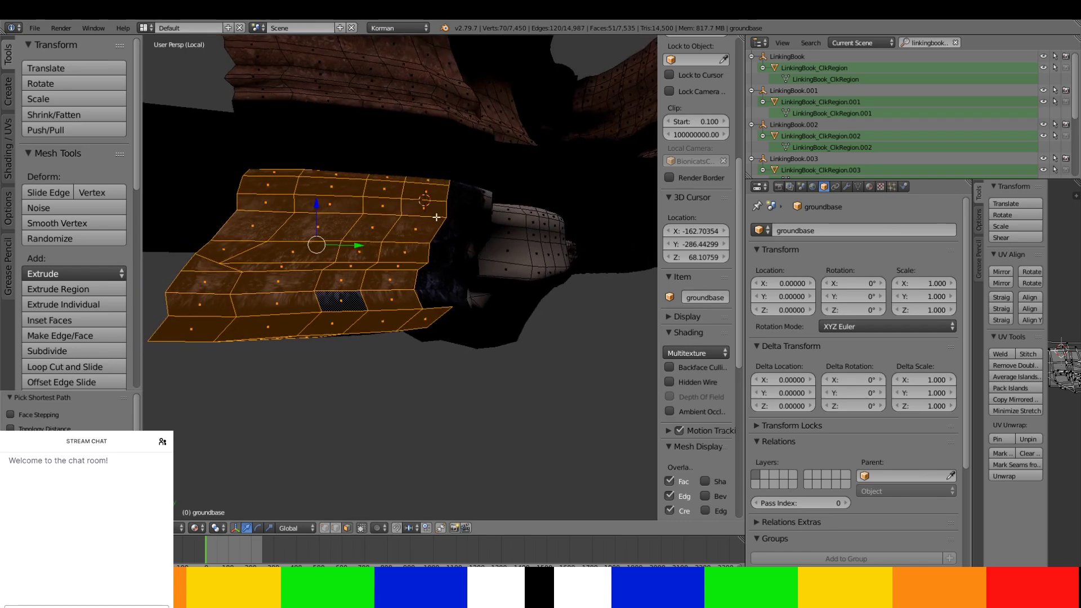
ctrl+right_click(450, 294)
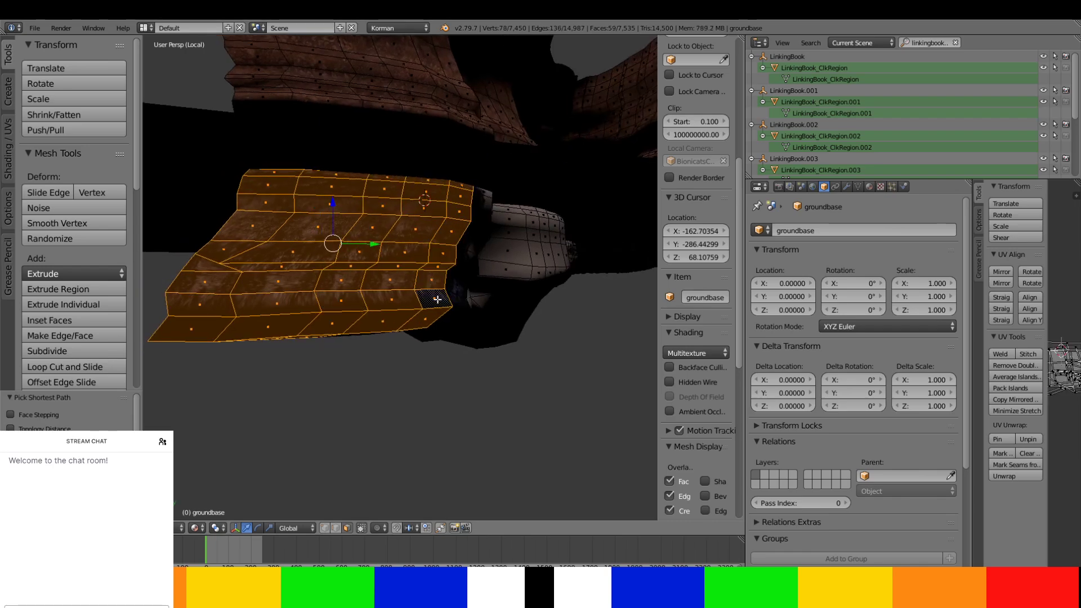
- Continue the selection around the bend of the underwater wall to where the dark rock meets the sand-coloured faces
middle_drag(436, 301, 356, 284)
ctrl+right_click(495, 326)
middle_drag(495, 326, 475, 260)
ctrl+right_click(503, 190)
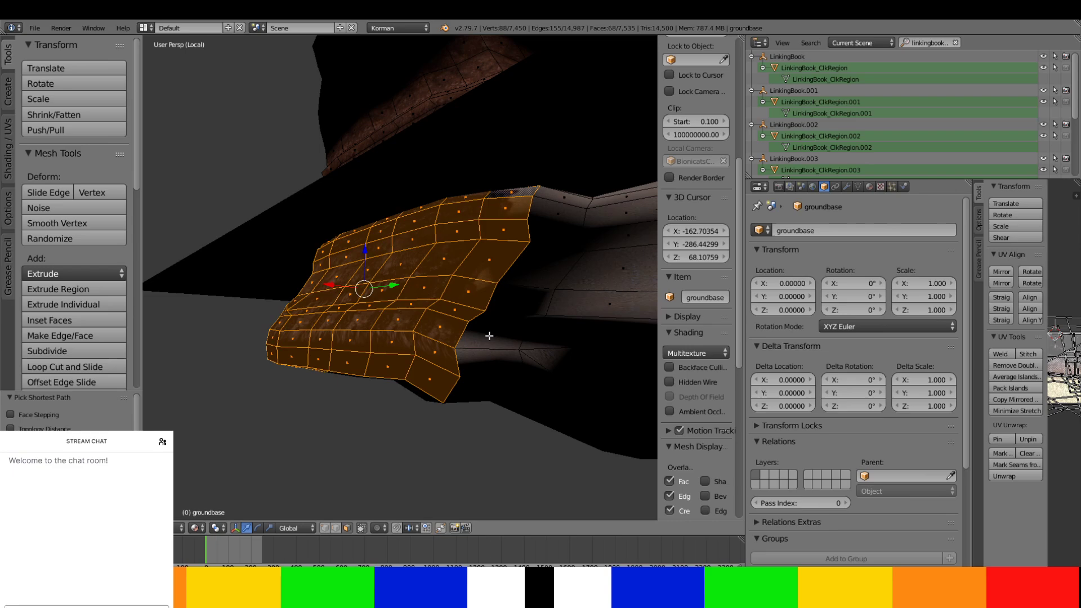
ctrl+right_click(482, 379)
ctrl+right_click(566, 196)
- Add the next wall column past the sand-coloured faces and the large dark triangular faces at its foot to the selection
middle_drag(566, 196, 455, 253)
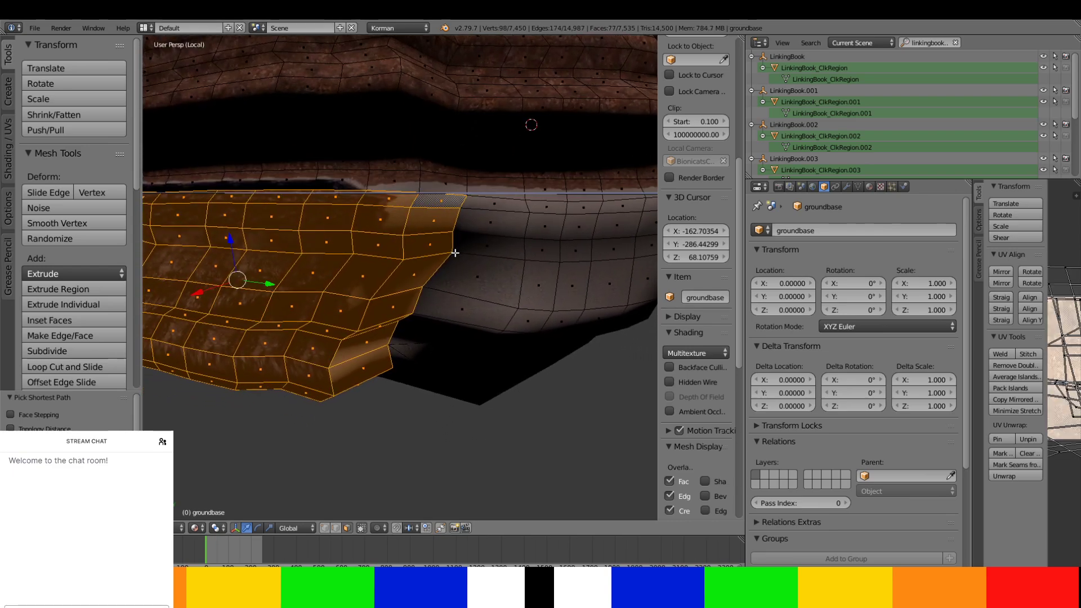
ctrl+right_click(485, 207)
ctrl+right_click(454, 383)
ctrl+right_click(403, 367)
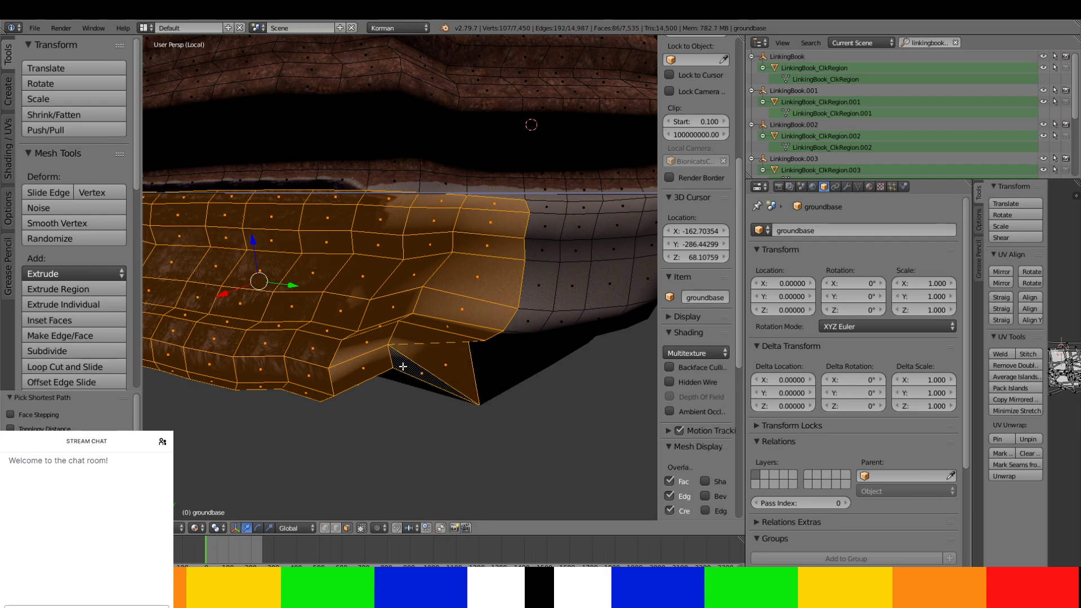
middle_drag(403, 366, 427, 379)
ctrl+right_click(427, 378)
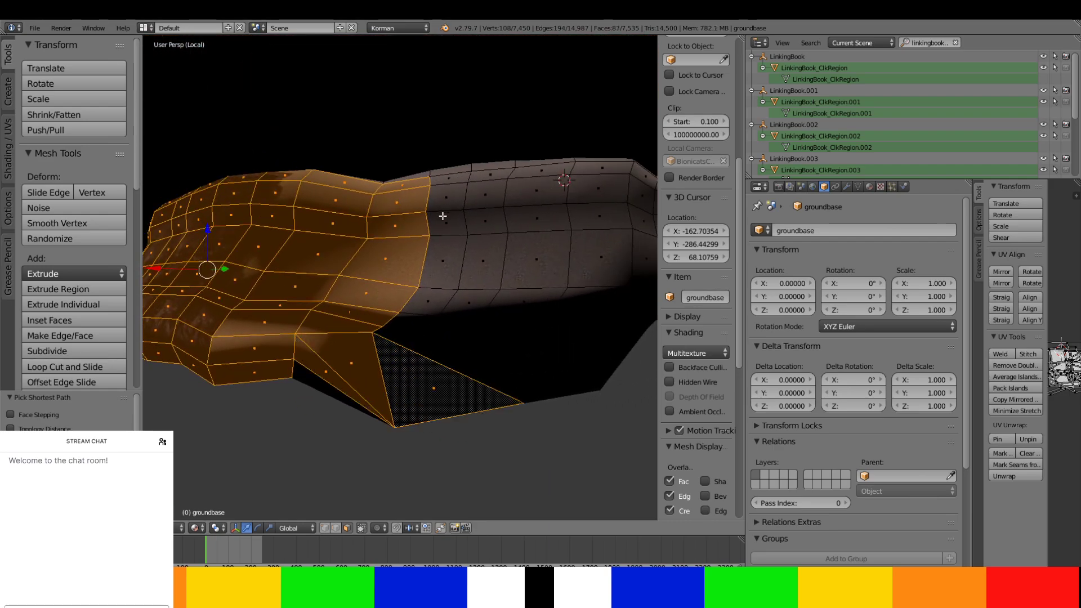
- Select the adjoining grey wall column and the column before the next bend, including the dark floor faces beneath them
ctrl+right_click(448, 177)
ctrl+right_click(598, 173)
ctrl+right_click(579, 345)
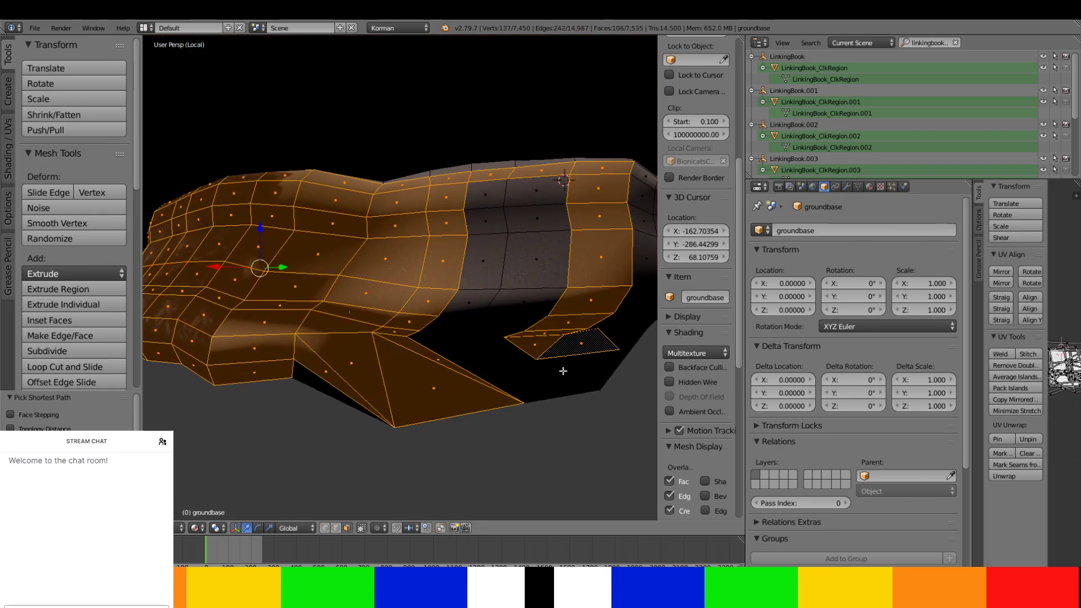
ctrl+right_click(563, 372)
- Fill in the unselected middle columns of the grey wall between the two selected stretches
ctrl+right_click(530, 198)
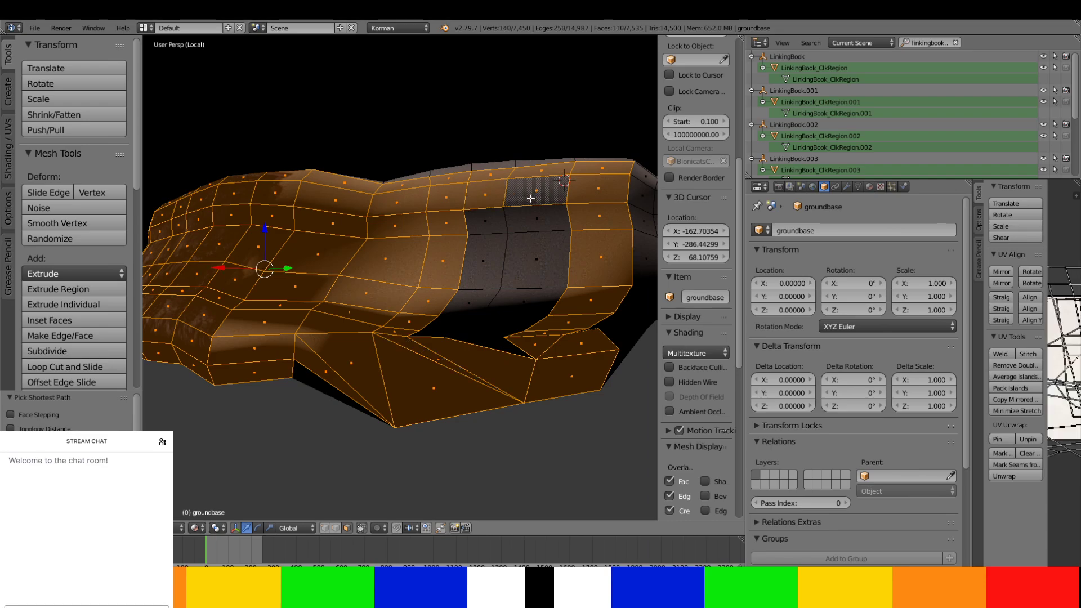
ctrl+right_click(498, 349)
ctrl+right_click(449, 324)
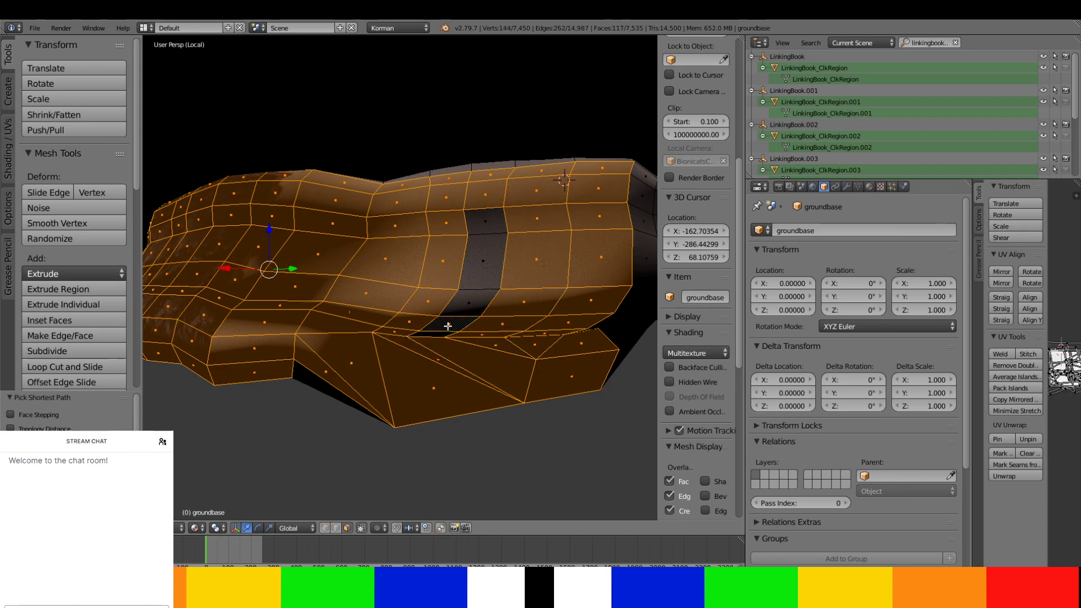
ctrl+right_click(471, 230)
ctrl+right_click(440, 335)
middle_drag(393, 382, 432, 335)
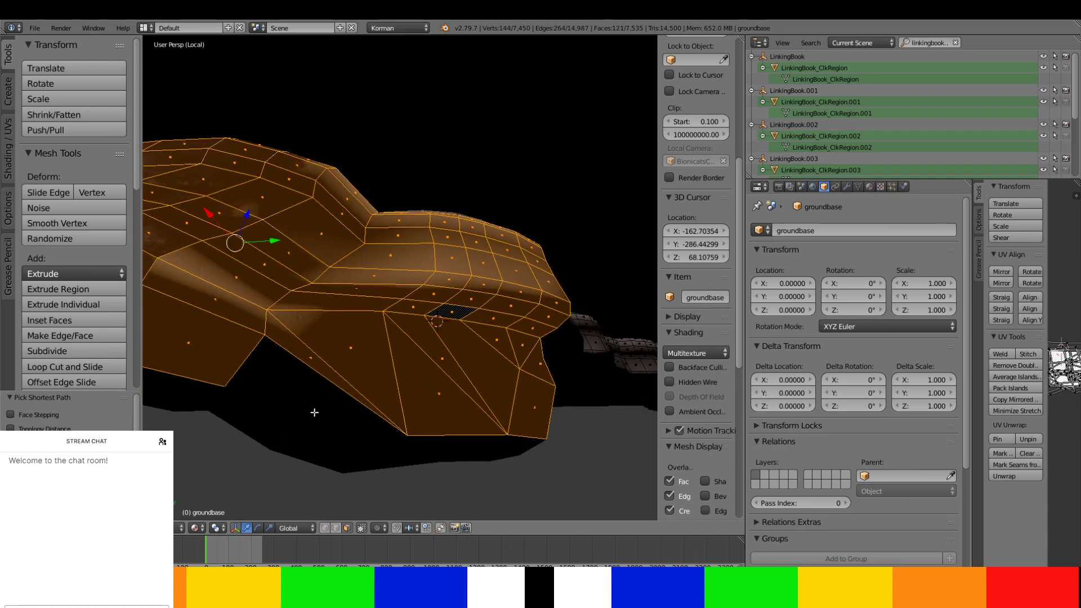
- Carry the selection around the bend by adding the next full-height wall column and the floor face below it
ctrl+right_click(314, 412)
middle_drag(317, 409, 504, 305)
ctrl+right_click(519, 118)
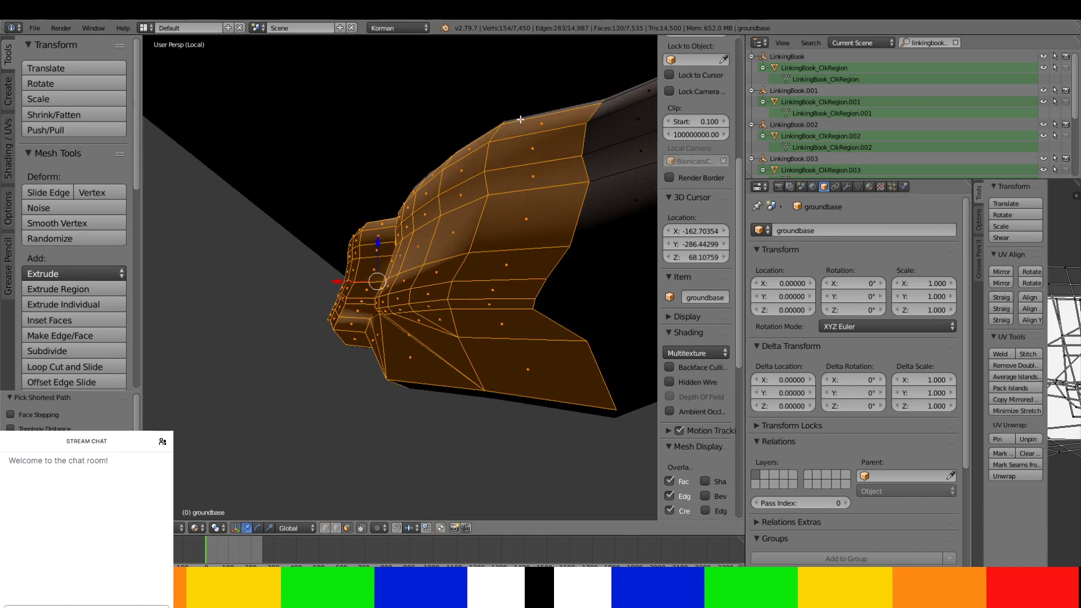
middle_drag(550, 190, 496, 179)
shift+right_click(563, 283)
shift+right_click(506, 101)
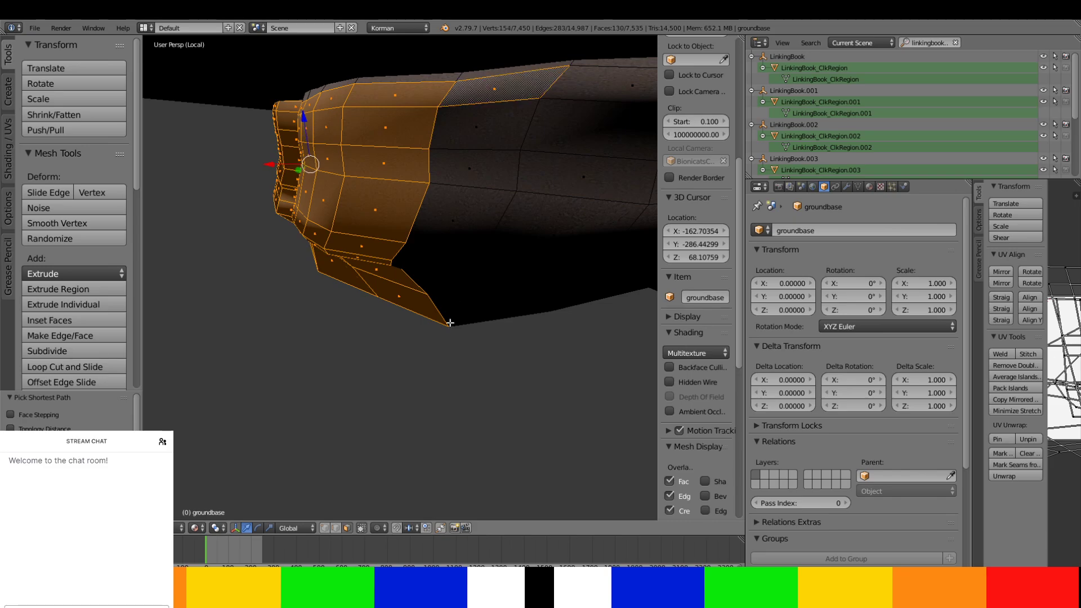
- Add further wall columns beyond the bend together with the narrow dark faces along their lower edge
ctrl+right_click(457, 312)
ctrl+right_click(477, 132)
middle_drag(478, 132, 439, 232)
ctrl+right_click(423, 237)
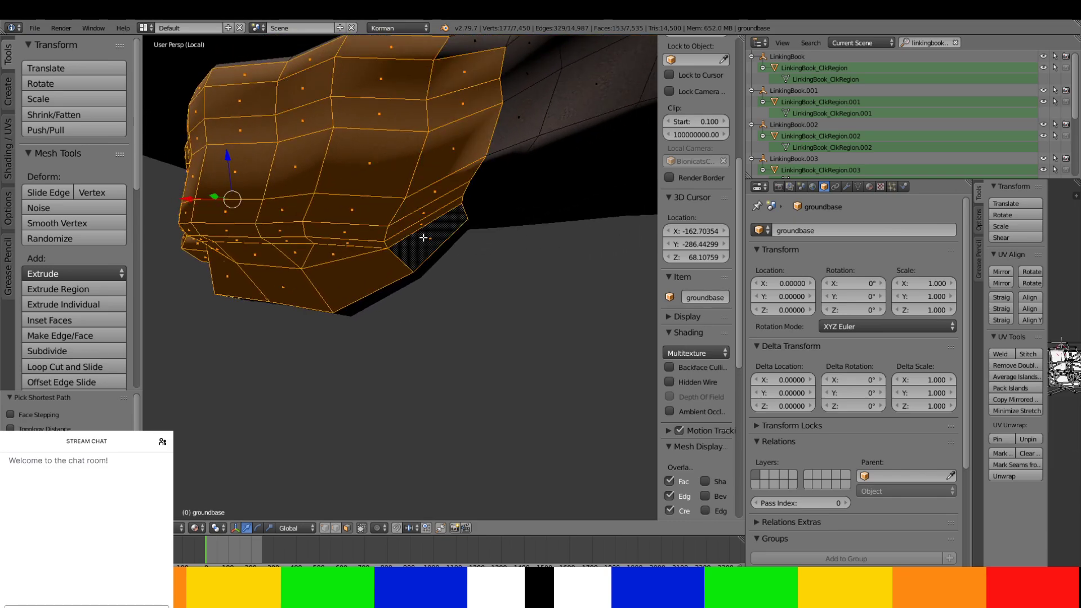
middle_drag(442, 154, 439, 164)
ctrl+right_click(495, 153)
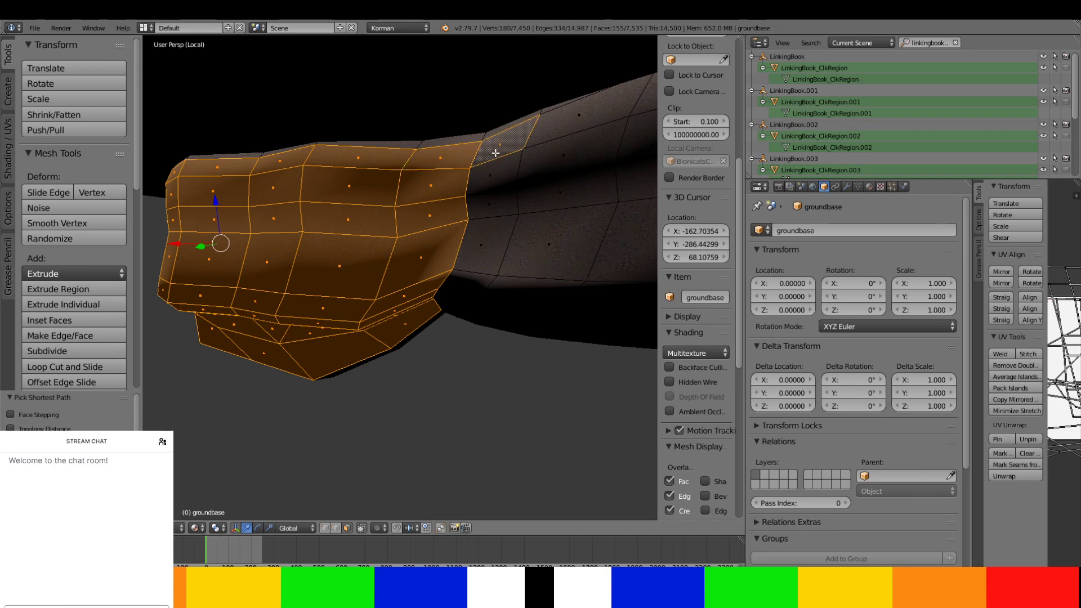
- Extend the selection along the receding dark wall from the waterline down to the tall faces at its base
middle_drag(467, 314, 429, 306)
ctrl+right_click(463, 278)
ctrl+right_click(494, 145)
middle_drag(495, 145, 441, 287)
ctrl+right_click(463, 269)
ctrl+right_click(478, 377)
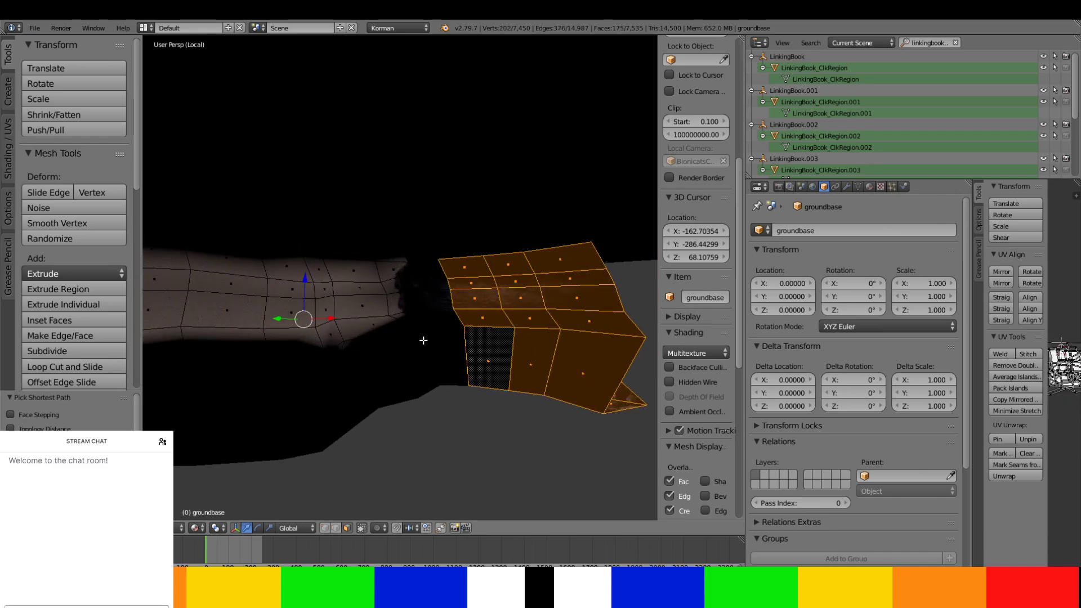
- Add the columns leading up to and across the dark notch where the next grey wall section begins
ctrl+right_click(447, 373)
ctrl+right_click(434, 367)
ctrl+right_click(374, 362)
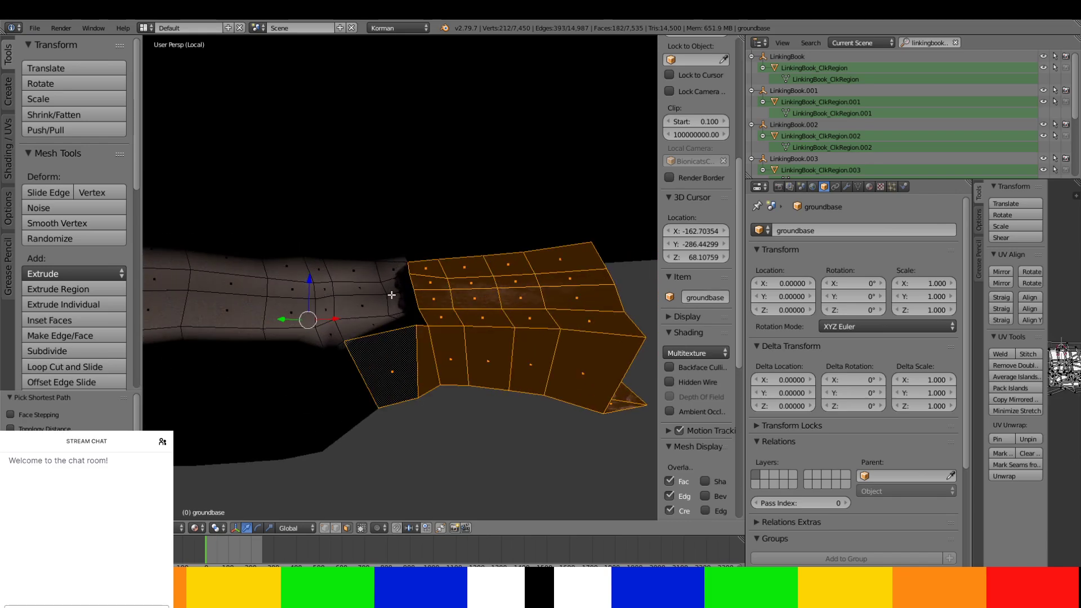
ctrl+right_click(390, 261)
ctrl+right_click(390, 259)
ctrl+right_click(369, 269)
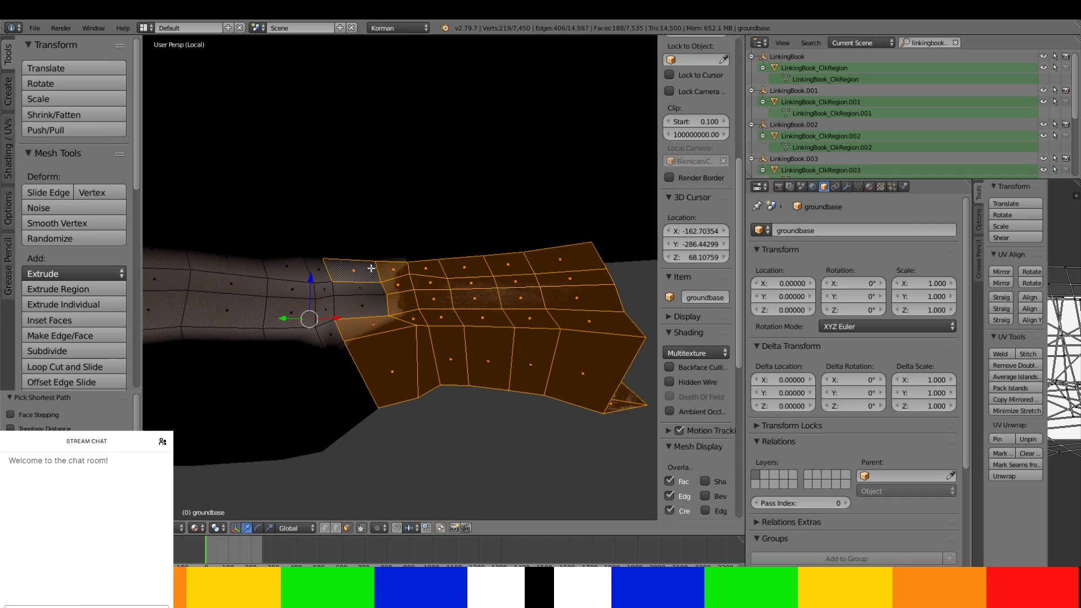
- Select the grey wall columns beyond the notch and the fan of triangular floor faces spreading from their base
ctrl+right_click(355, 407)
ctrl+right_click(319, 269)
ctrl+right_click(306, 273)
ctrl+right_click(292, 409)
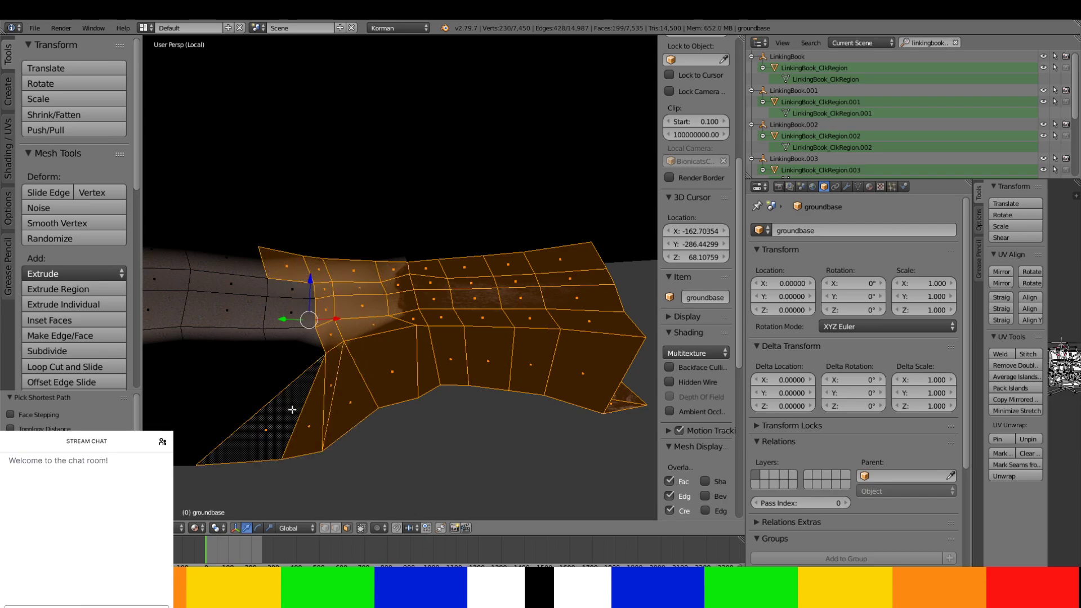
ctrl+right_click(253, 414)
ctrl+right_click(243, 265)
ctrl+right_click(279, 337)
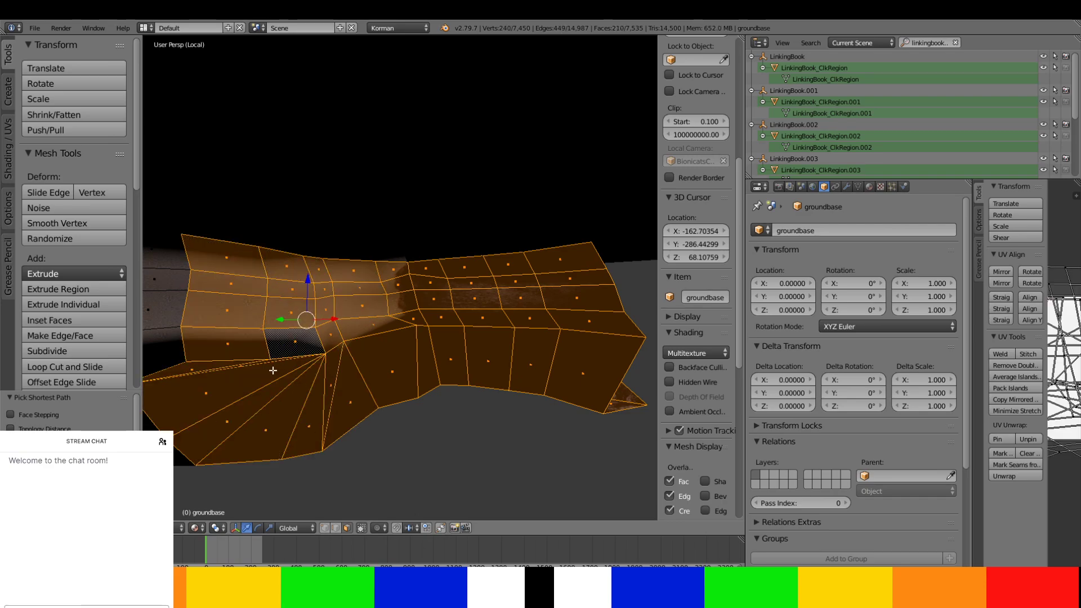
- Add the large floor faces beyond the fan and the next wall columns connecting up to the waterline
middle_drag(290, 355, 365, 257)
scroll(365, 257, up, 2)
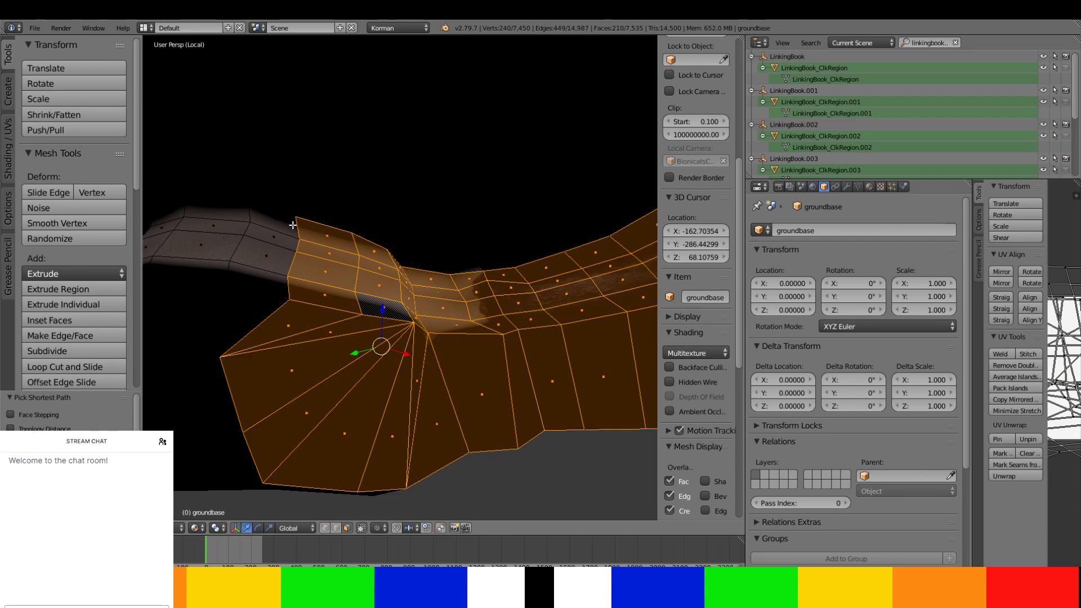
ctrl+right_click(234, 478)
middle_drag(242, 478, 382, 424)
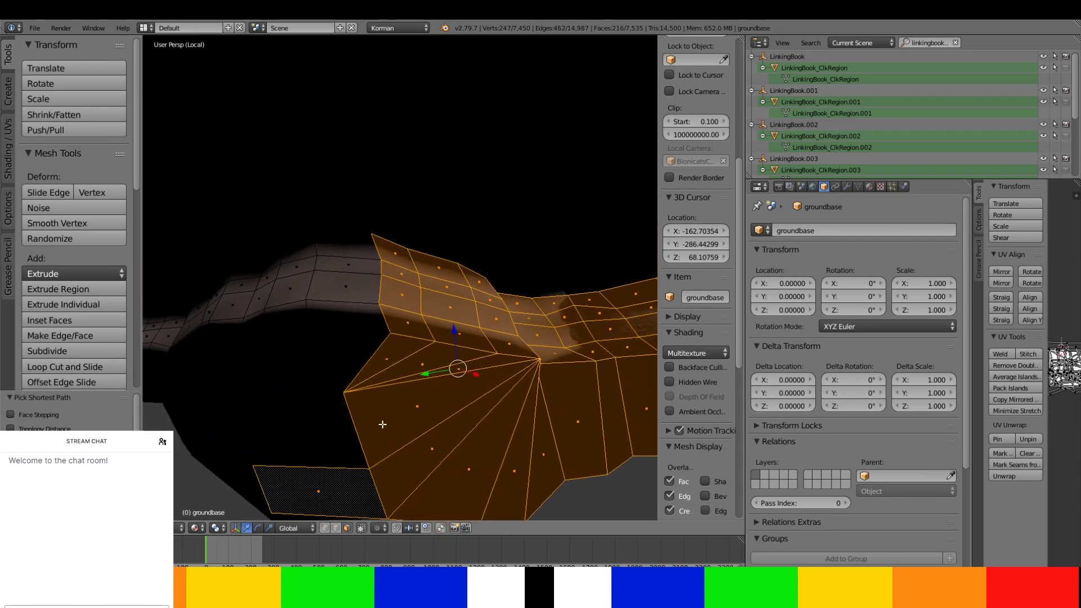
ctrl+right_click(365, 254)
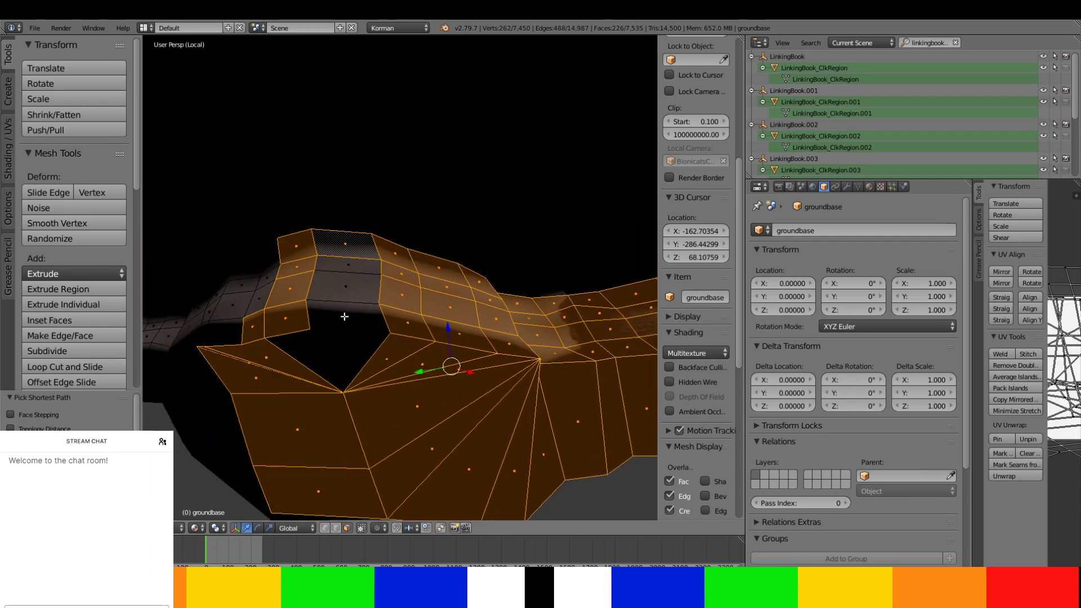
ctrl+right_click(332, 369)
ctrl+right_click(307, 356)
- Add the following upper and lower wall faces and fill the unselected patches in the middle rows
middle_drag(307, 356, 460, 371)
ctrl+right_click(393, 247)
ctrl+right_click(315, 328)
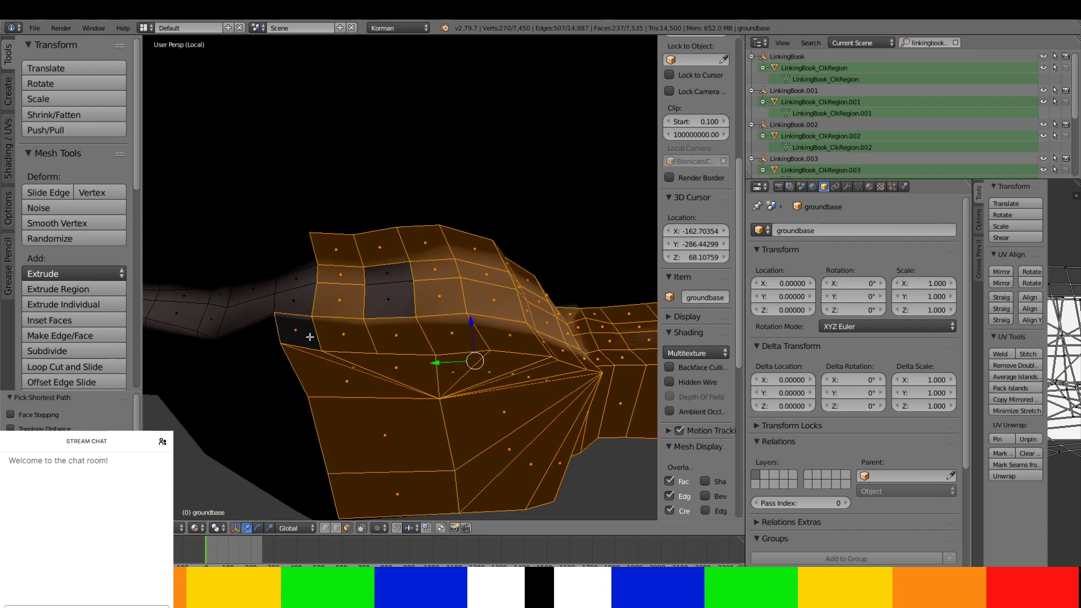
ctrl+right_click(384, 268)
ctrl+right_click(304, 261)
ctrl+right_click(298, 292)
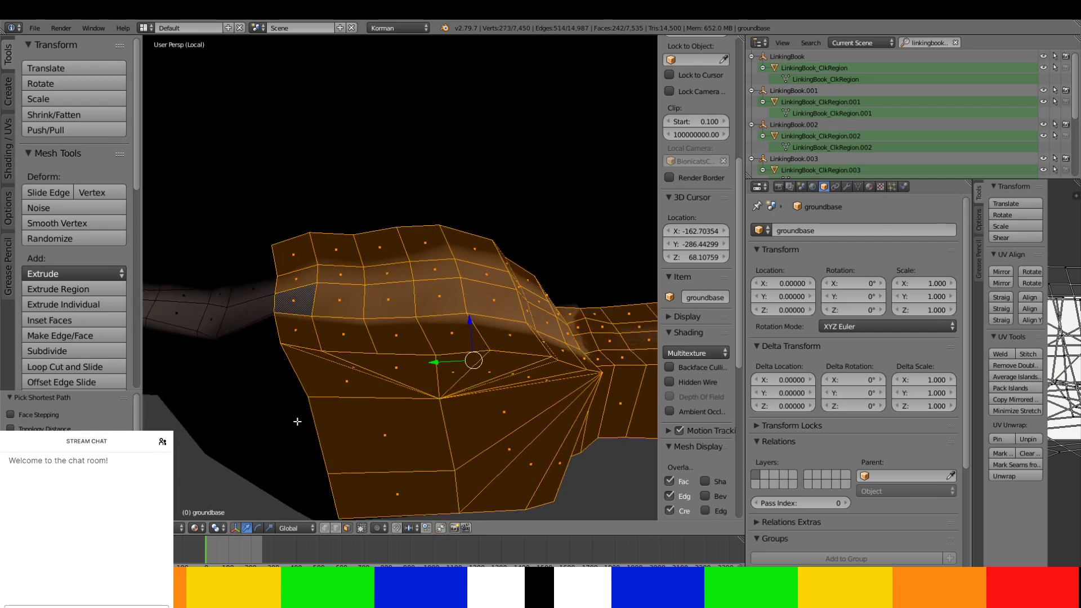
- Extend the selection by two more wall columns, from the waterline down through the large floor faces to the outer edge
ctrl+right_click(310, 511)
ctrl+right_click(248, 267)
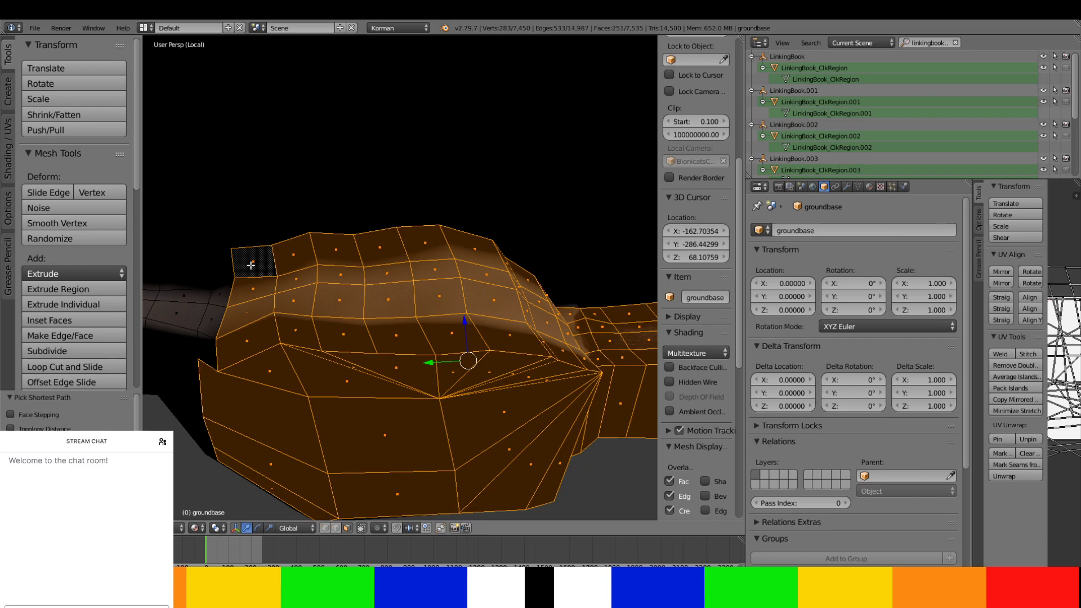
ctrl+right_click(211, 348)
ctrl+right_click(225, 260)
shift+middle_drag(427, 309, 434, 309)
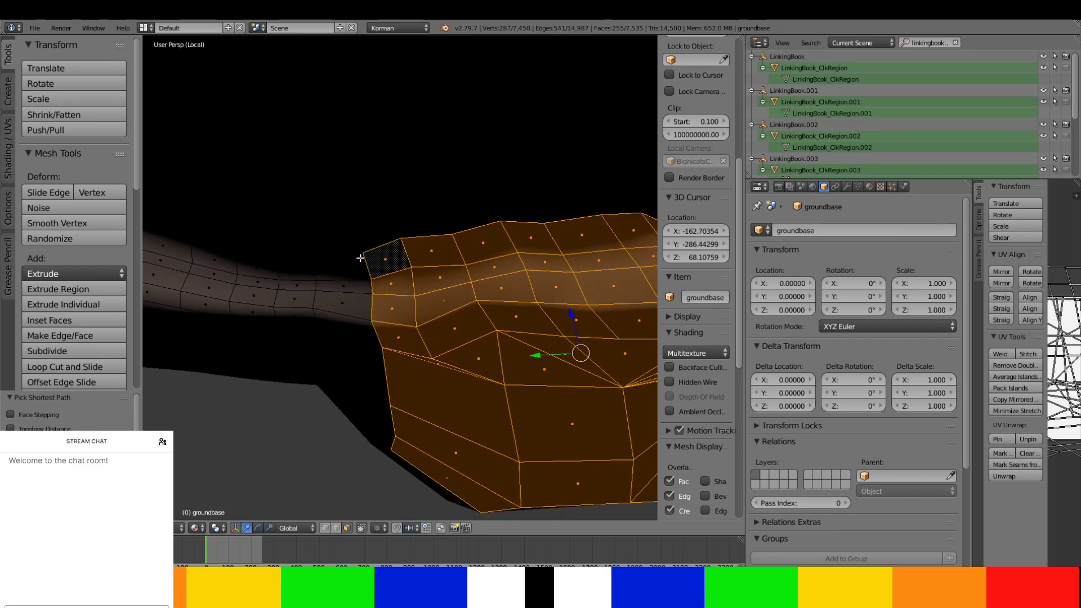
ctrl+right_click(366, 429)
- Fill the hole in the channel floor selection by adding the enclosed dark faces between the walls
middle_drag(366, 429, 520, 169)
ctrl+right_click(493, 197)
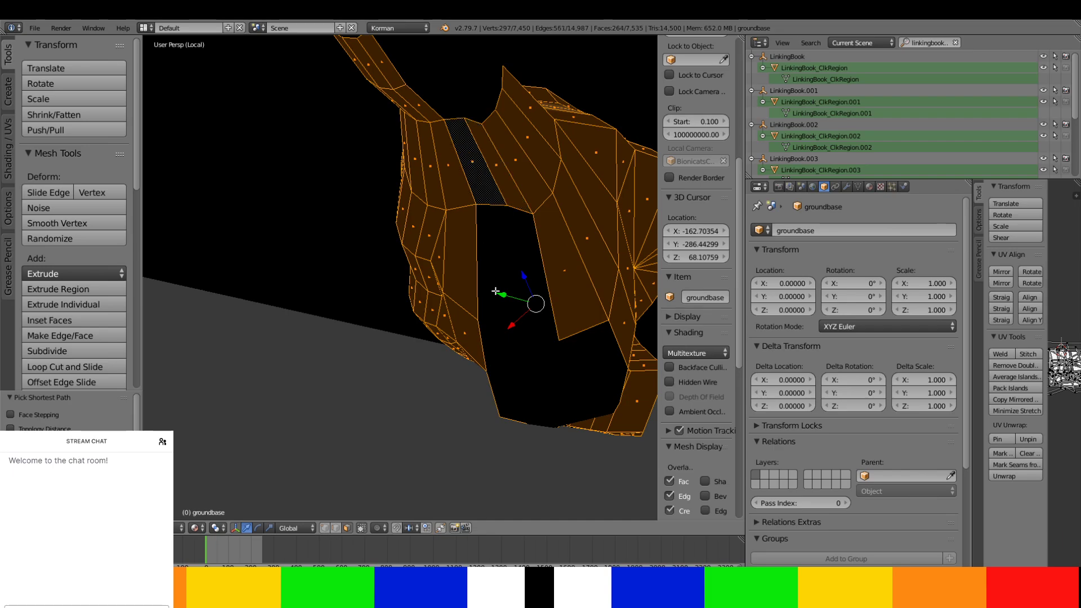
ctrl+right_click(510, 383)
ctrl+right_click(558, 391)
ctrl+right_click(536, 261)
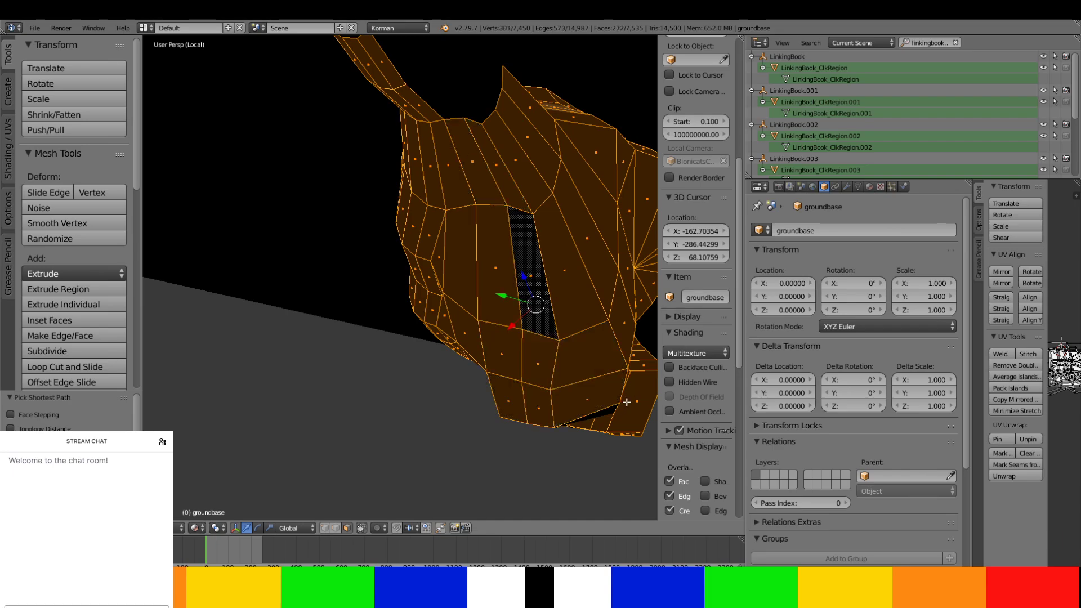
- Select the last gap of floor faces on the underside and the low faces where the narrow channel starts
middle_drag(536, 261, 321, 278)
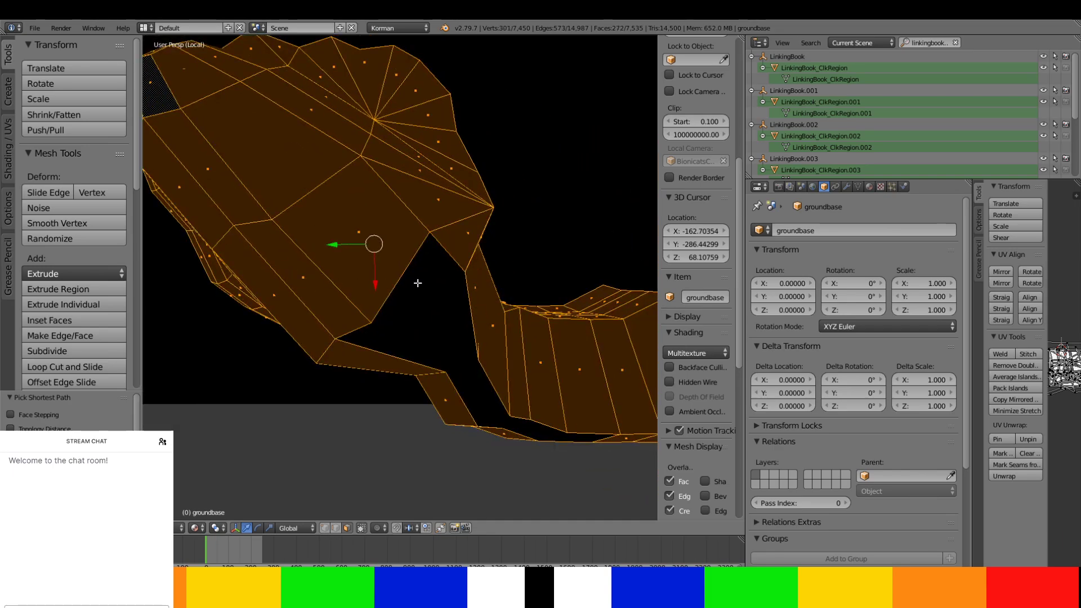
ctrl+right_click(394, 332)
ctrl+right_click(395, 341)
middle_drag(395, 340, 446, 164)
ctrl+right_click(451, 286)
- Add the first columns of the narrow channel wall, including the small faces along its bottom edge
ctrl+click(451, 153)
ctrl+click(403, 152)
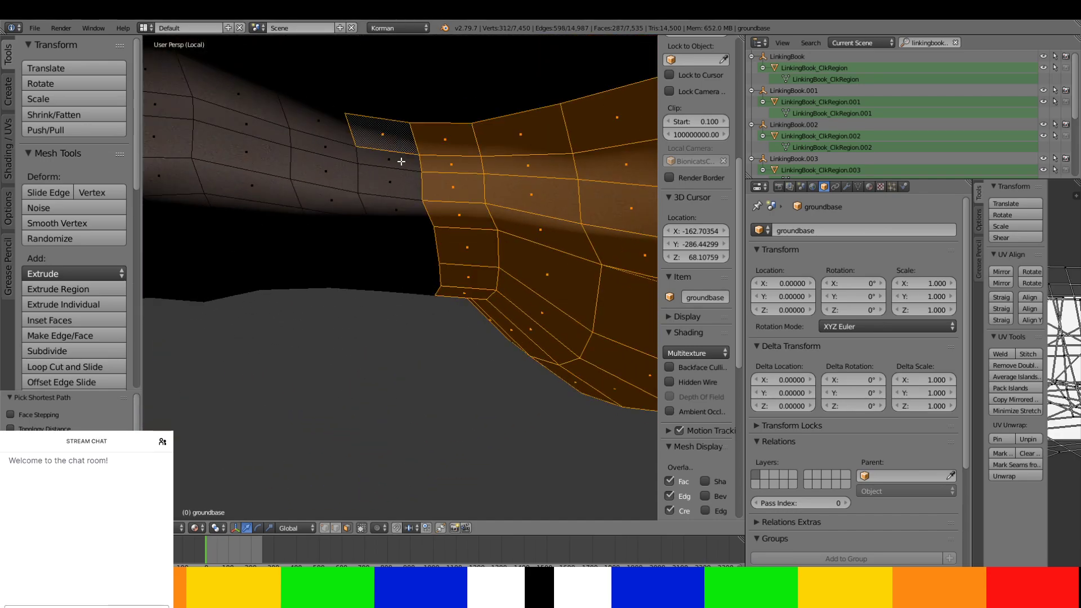
ctrl+click(405, 284)
middle_drag(405, 284, 411, 246)
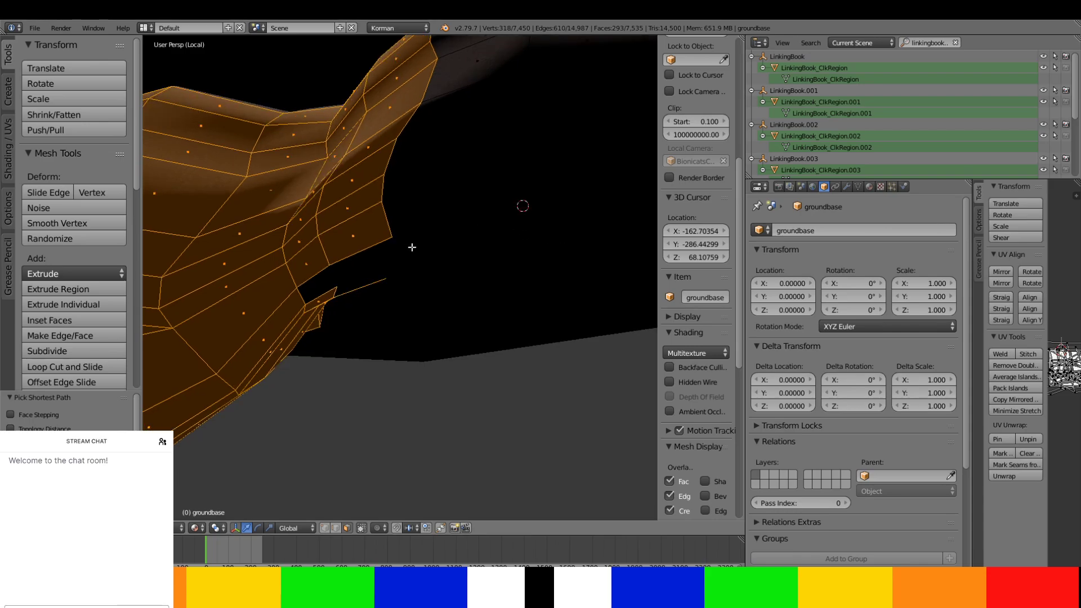
ctrl+click(318, 290)
- Continue along the narrow channel wall with another full-height column, from the waterline to the base
middle_drag(442, 176, 524, 158)
ctrl+click(523, 157)
middle_drag(492, 286, 414, 212)
ctrl+click(407, 255)
middle_drag(407, 256, 380, 202)
- Add the columns through the curve of the narrow channel wall, down to its lowest row of faces
ctrl+click(356, 170)
ctrl+click(302, 162)
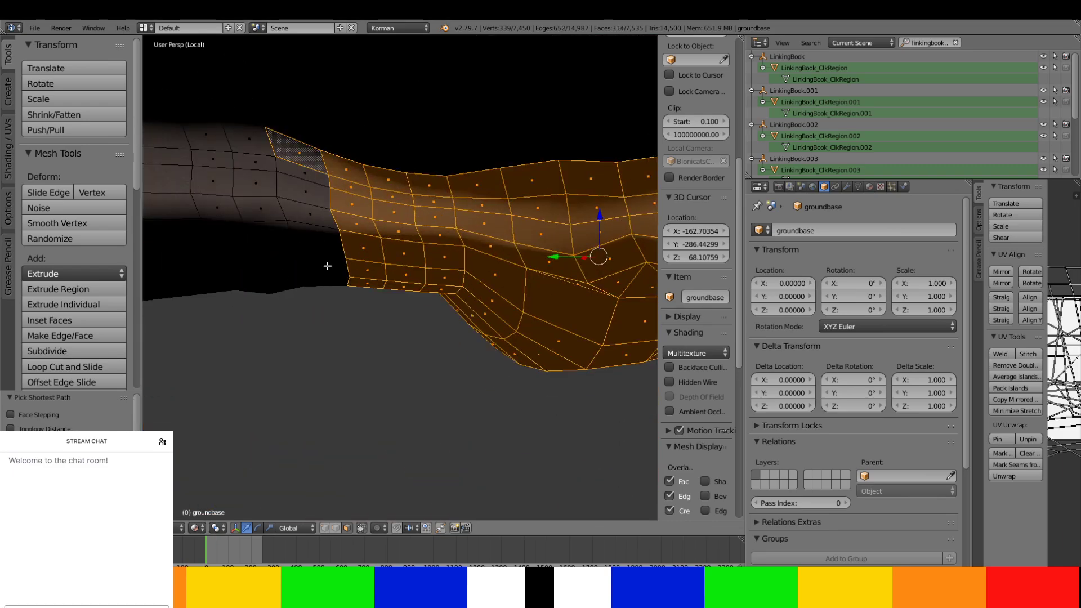
ctrl+click(324, 284)
middle_drag(350, 267, 499, 120)
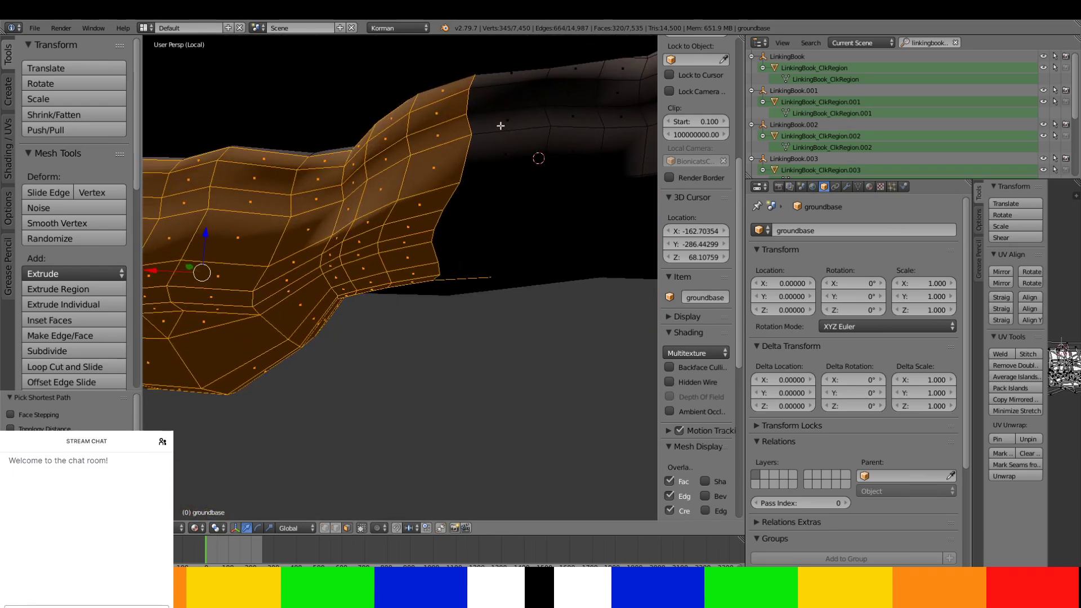
ctrl+click(496, 87)
ctrl+click(570, 73)
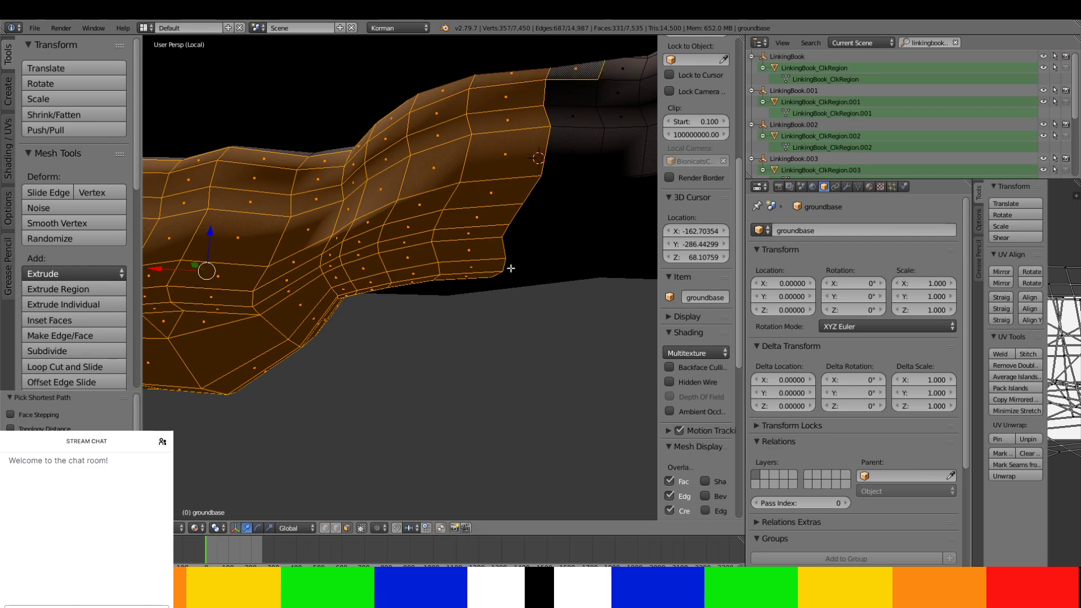
- Extend the selection past the curve by several more full-height wall columns down to the lower edge
middle_drag(507, 265, 325, 159)
ctrl+click(259, 164)
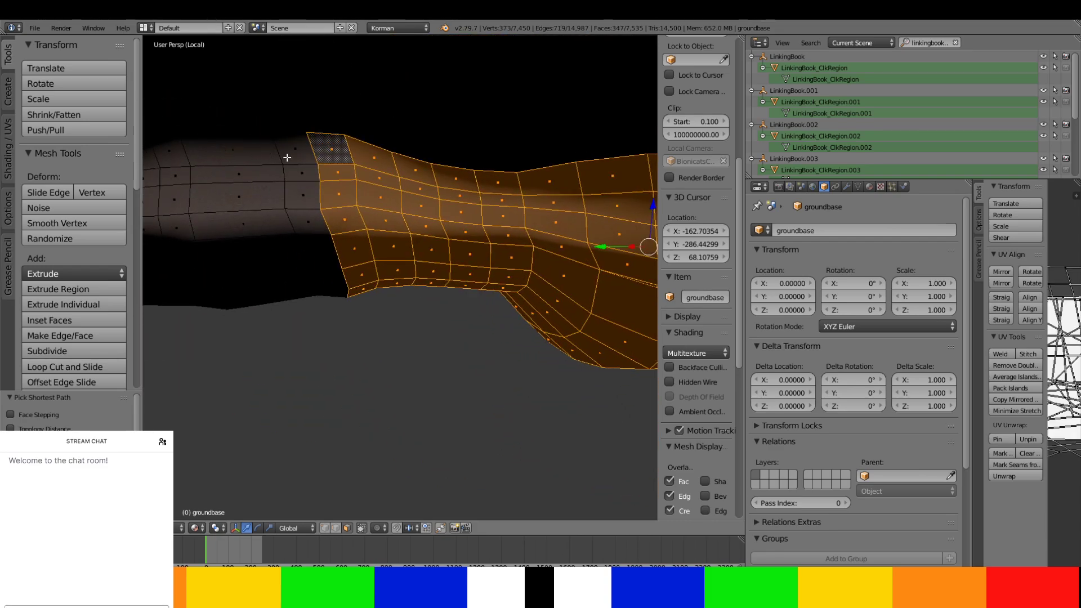
ctrl+click(330, 293)
middle_drag(330, 293, 486, 277)
ctrl+click(491, 112)
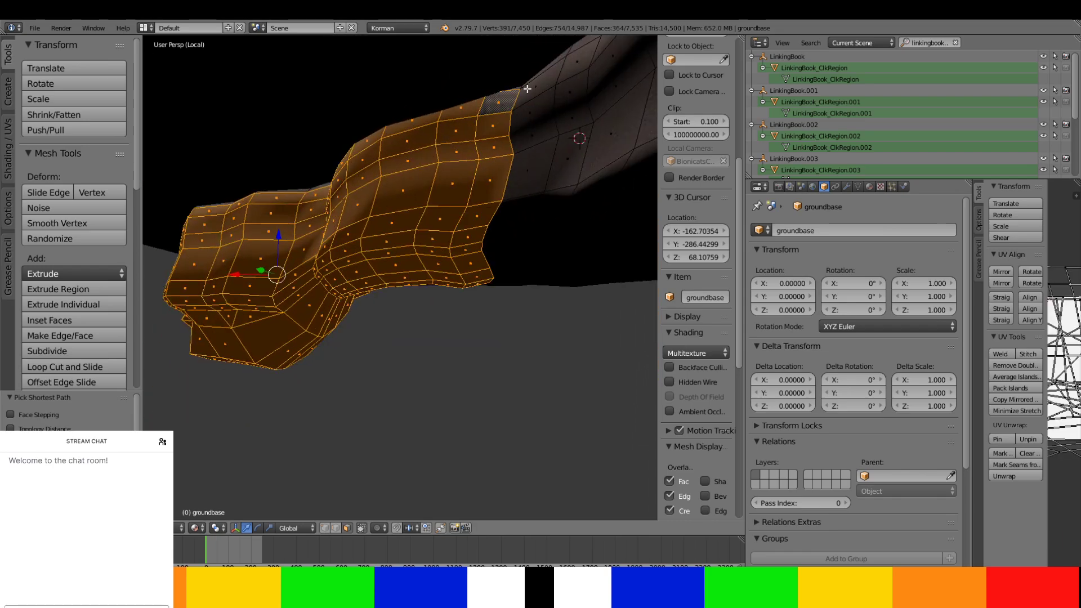
ctrl+click(501, 252)
- Extend the face selection along the opposite side of the channel by several full-height columns, filling the skipped column between them
middle_drag(497, 285, 305, 277)
ctrl+click(285, 141)
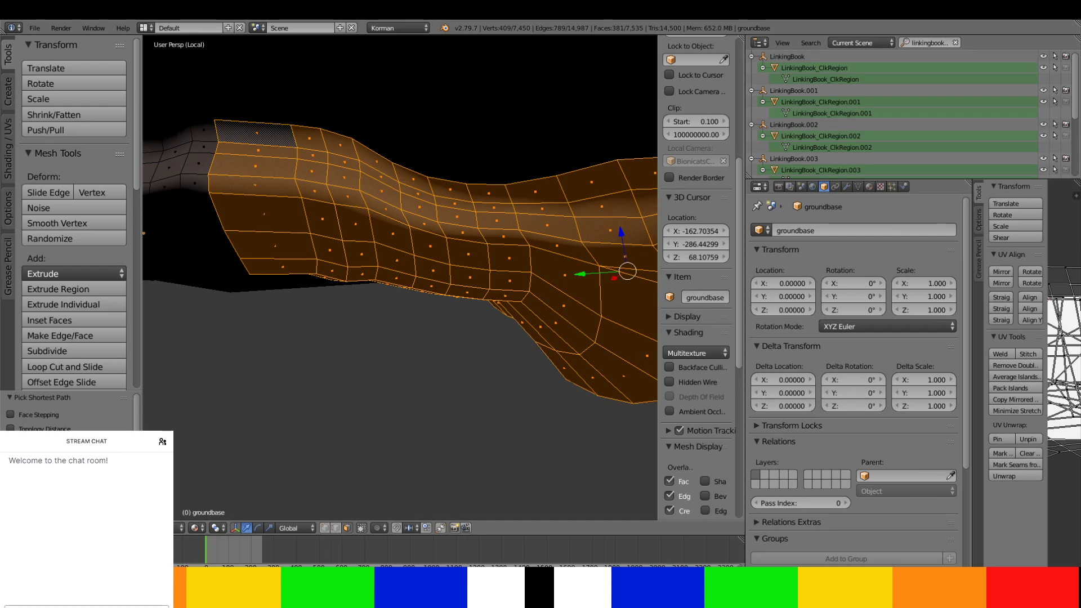
middle_drag(345, 298, 403, 421)
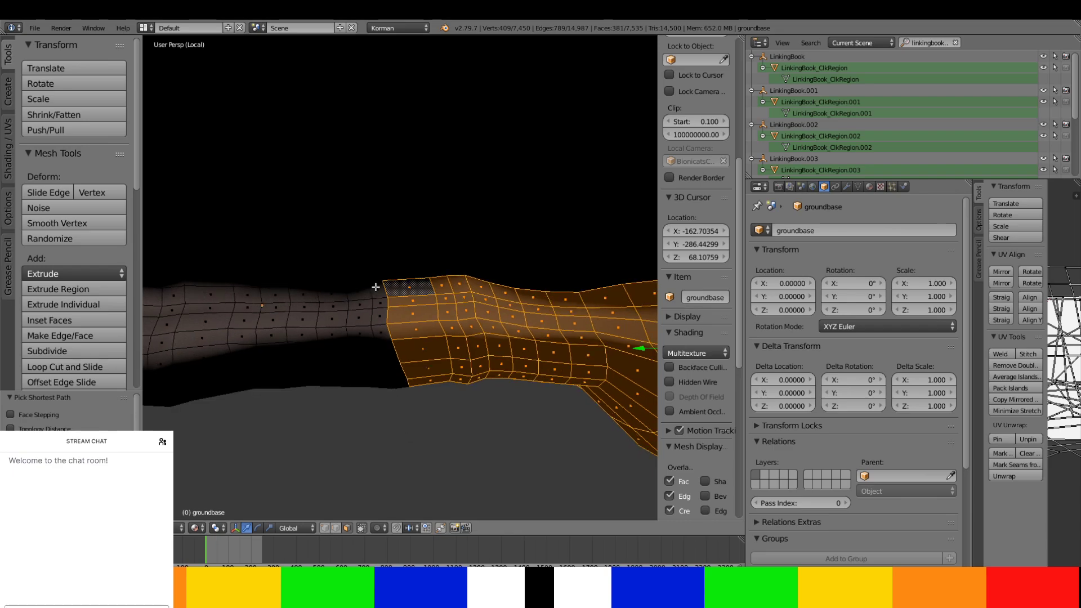
shift+right_click(375, 287)
shift+right_click(361, 293)
ctrl+right_click(378, 386)
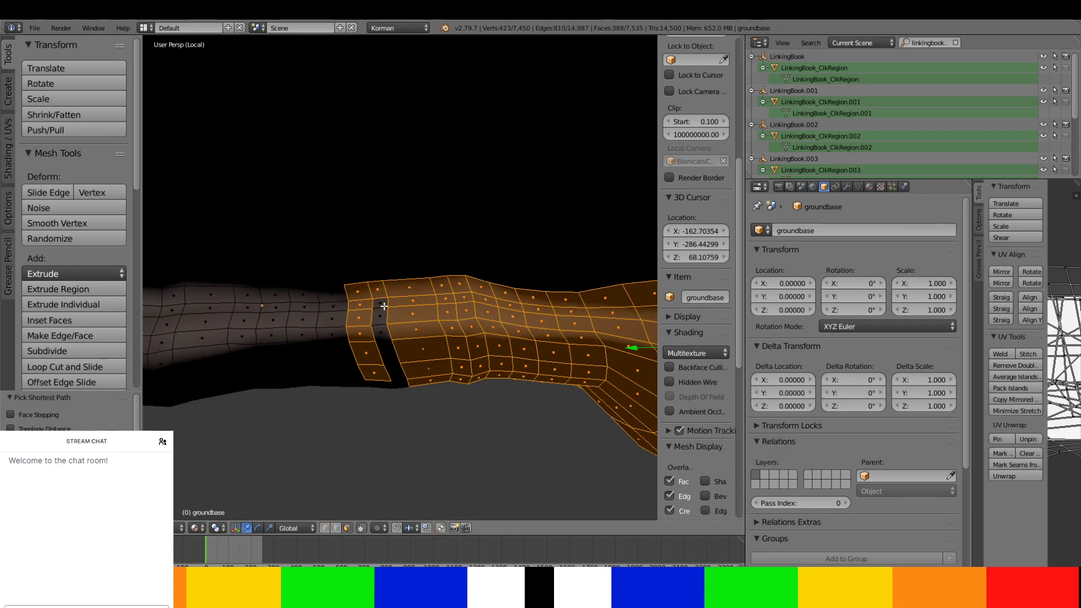
ctrl+right_click(395, 386)
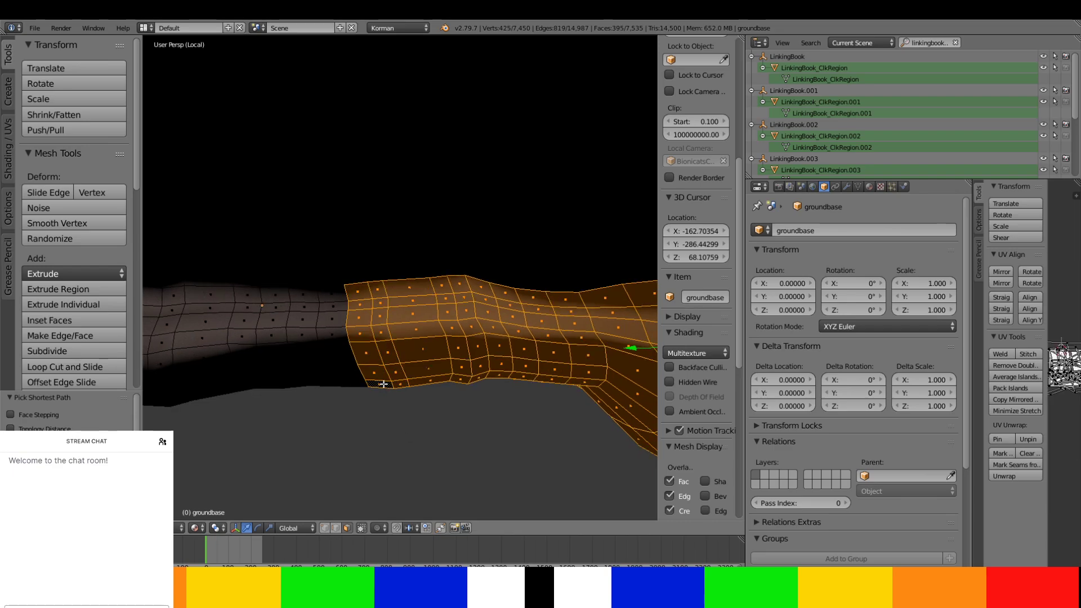
- Add the next columns on the first side of the channel and fill the notch left in its lower rows
middle_drag(383, 384, 600, 341)
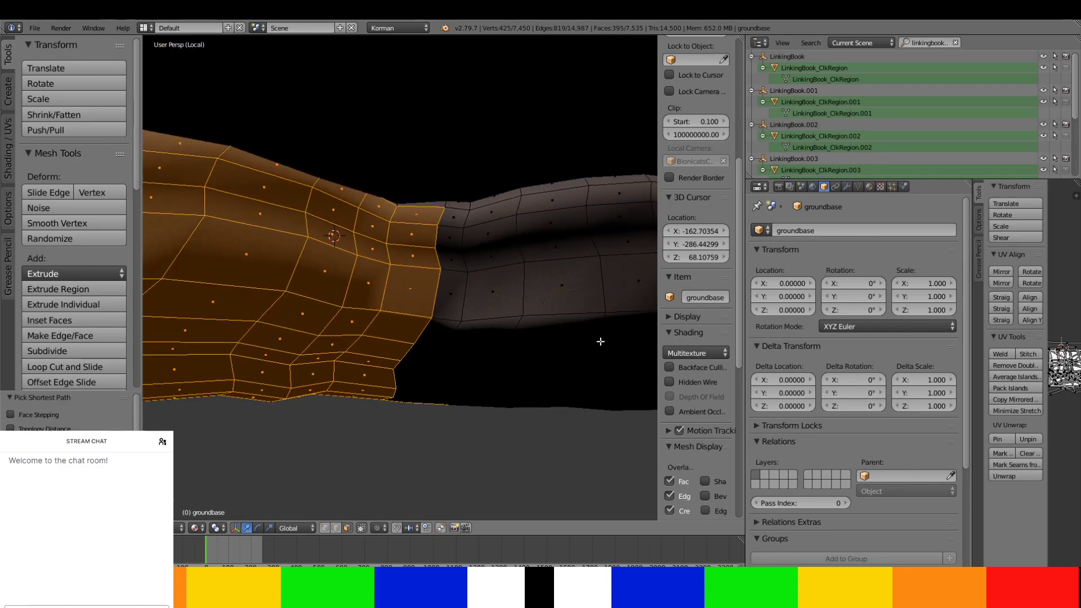
ctrl+right_click(456, 216)
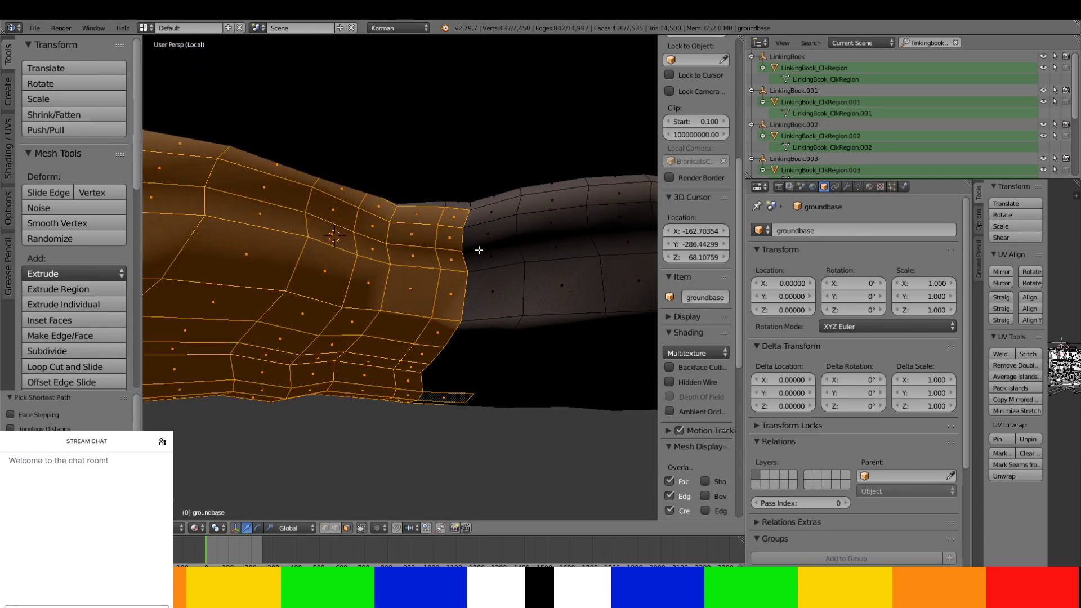
ctrl+right_click(489, 221)
middle_drag(456, 403, 449, 263)
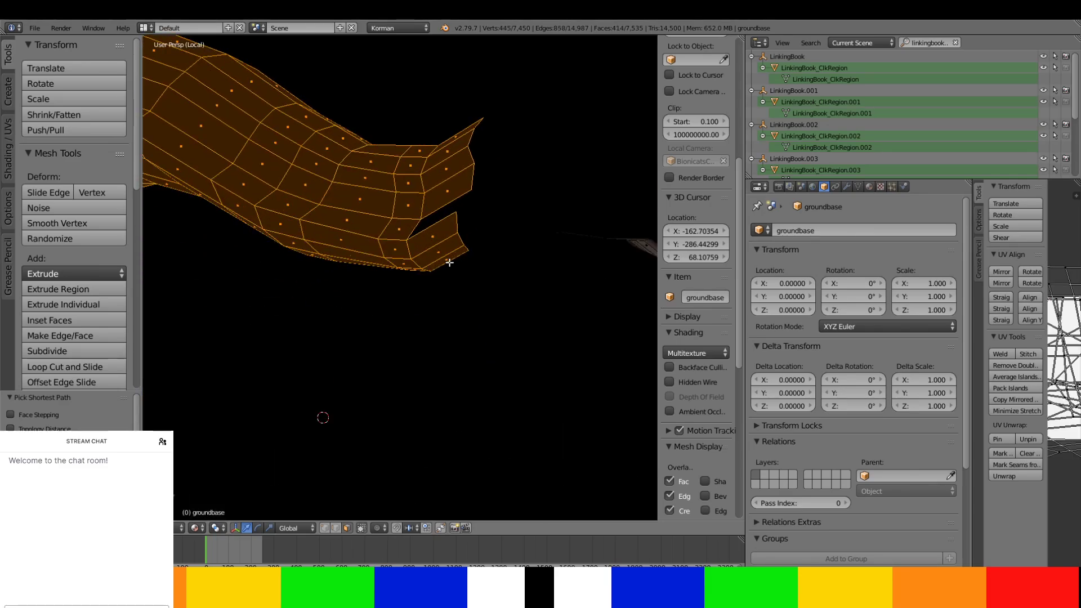
ctrl+right_click(449, 213)
ctrl+right_click(469, 218)
middle_drag(470, 219, 487, 336)
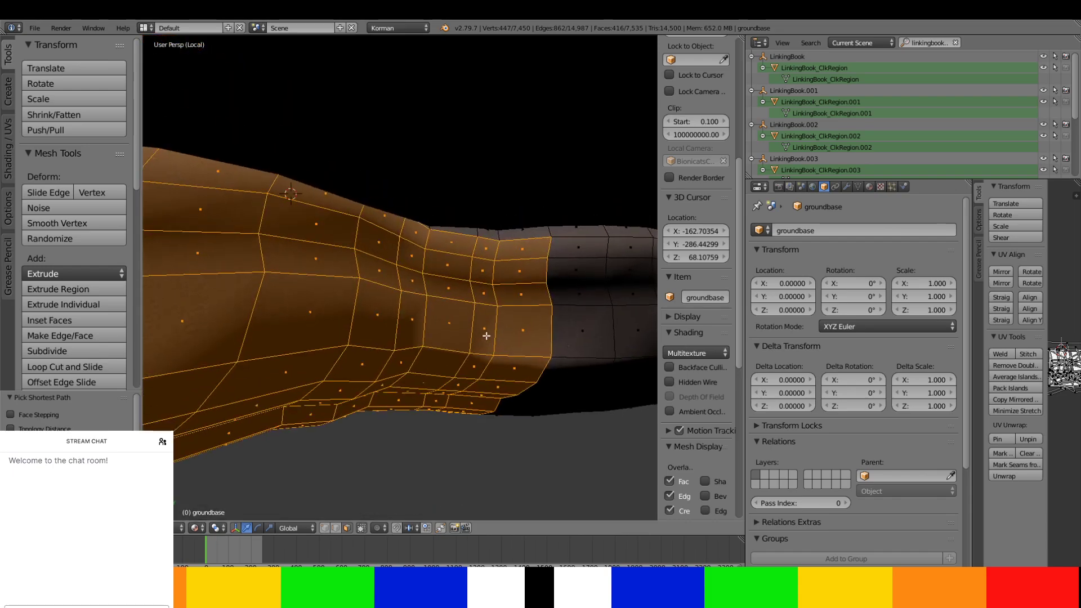
- Add two more columns on the first side, from the upper row to the lowest row of faces
ctrl+right_click(575, 249)
shift+middle_drag(551, 347, 423, 347)
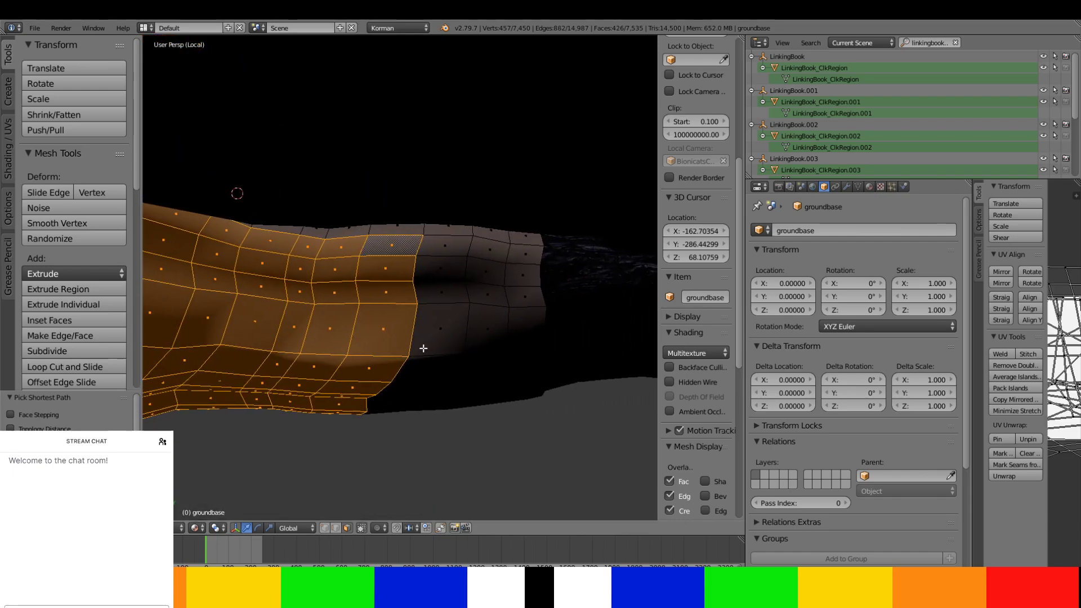
ctrl+right_click(445, 245)
ctrl+right_click(399, 396)
- Bring the opposite side of the channel forward with three more full-height columns past the bend
middle_drag(399, 396, 170, 344)
ctrl+right_click(317, 296)
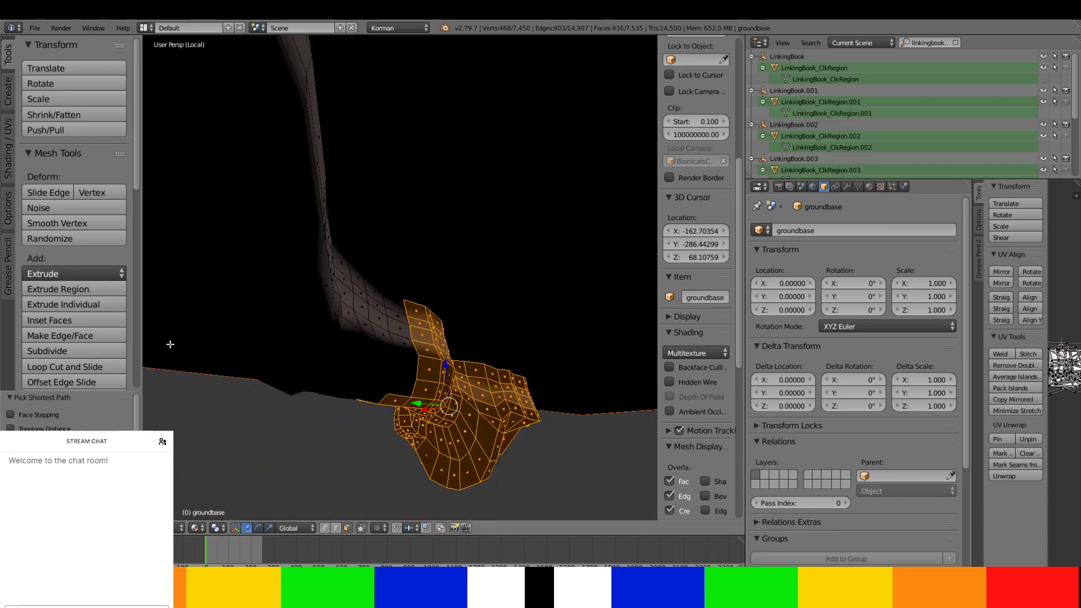
ctrl+right_click(397, 301)
ctrl+right_click(376, 295)
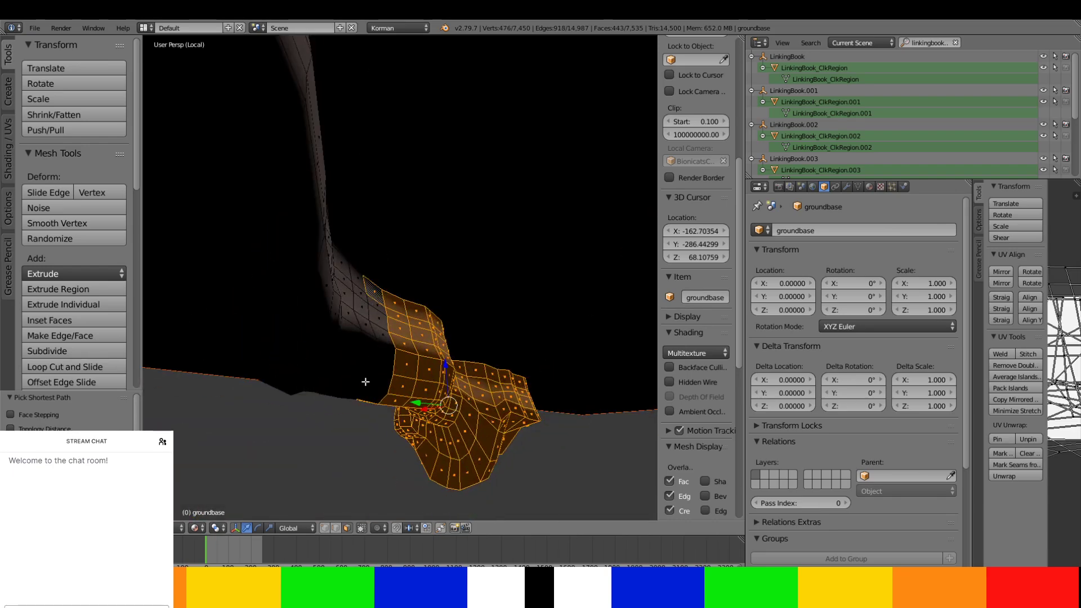
middle_drag(362, 374, 331, 357)
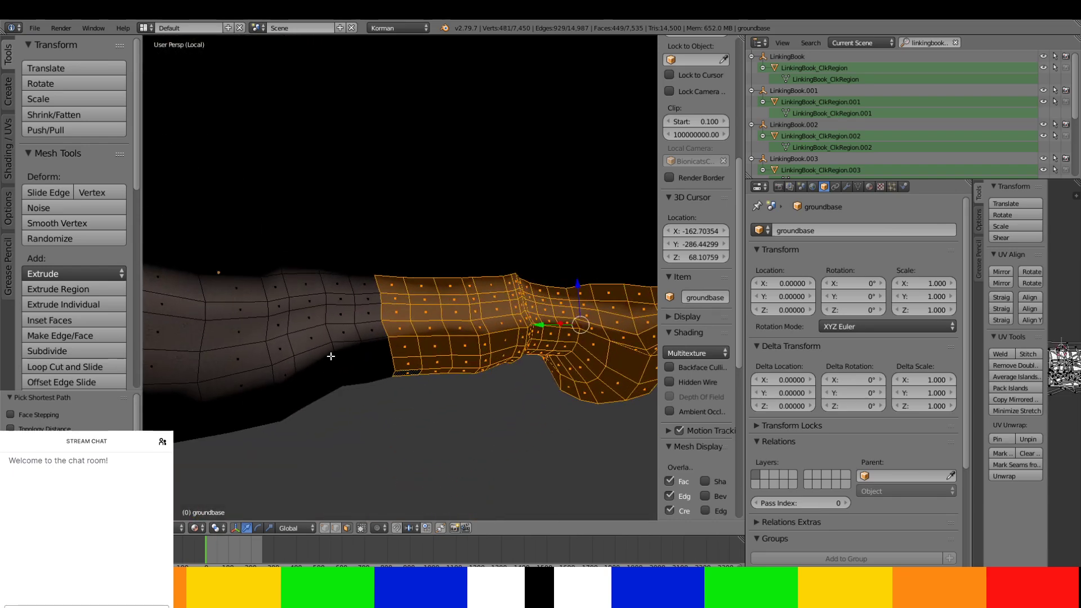
ctrl+right_click(362, 289)
- Add two wide columns on the first side, including the bottom strip of faces beneath them
middle_drag(374, 394, 570, 381)
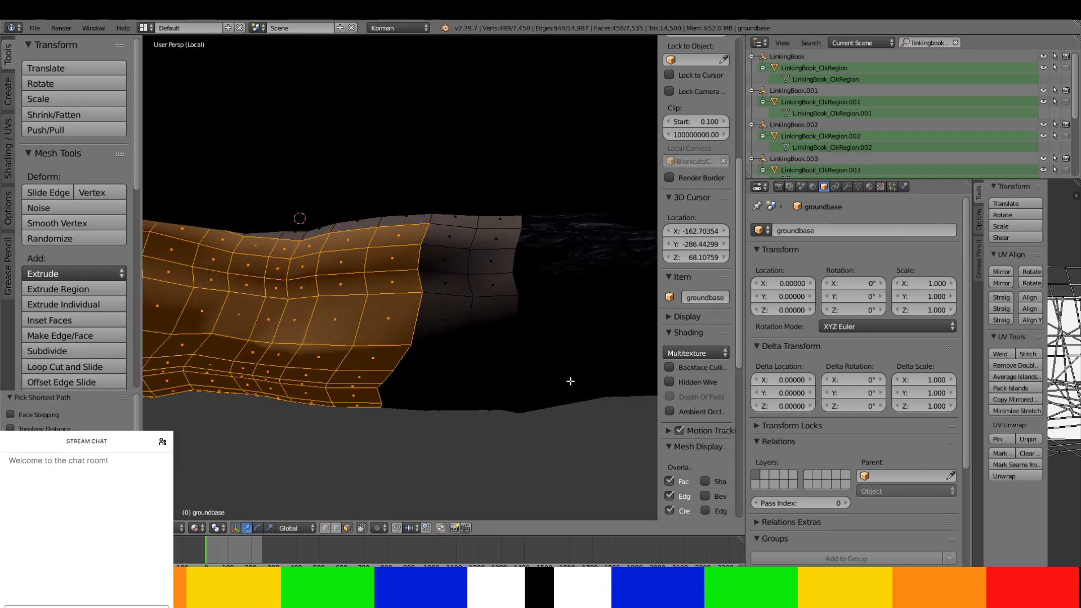
ctrl+right_click(457, 245)
ctrl+right_click(499, 239)
ctrl+right_click(465, 399)
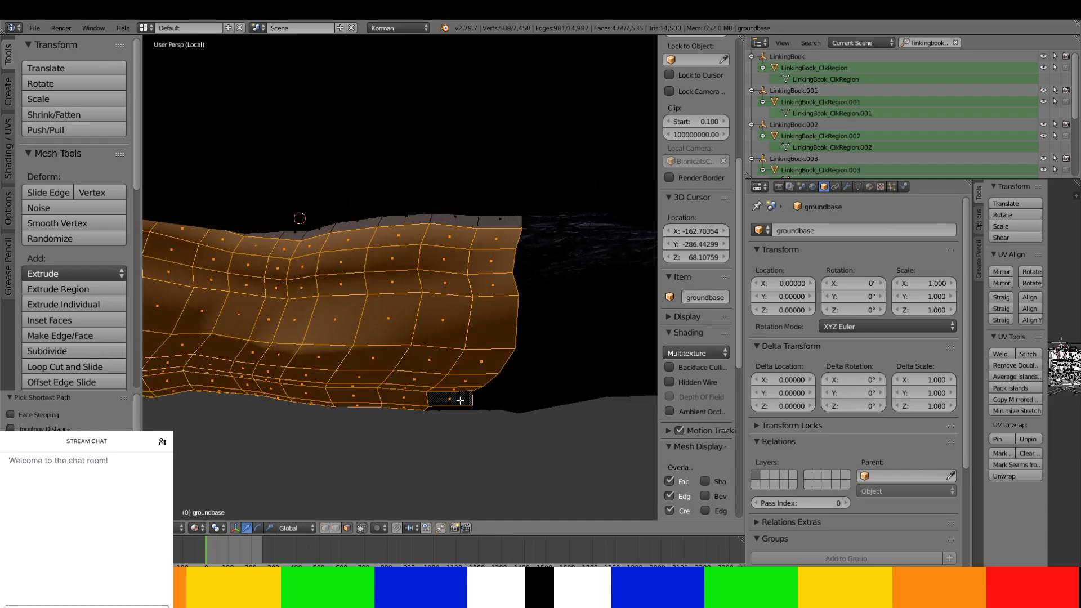
- Select the next two columns of the opposite side, from the waterline down to the base
middle_drag(459, 398, 248, 382)
ctrl+right_click(318, 340)
ctrl+right_click(340, 310)
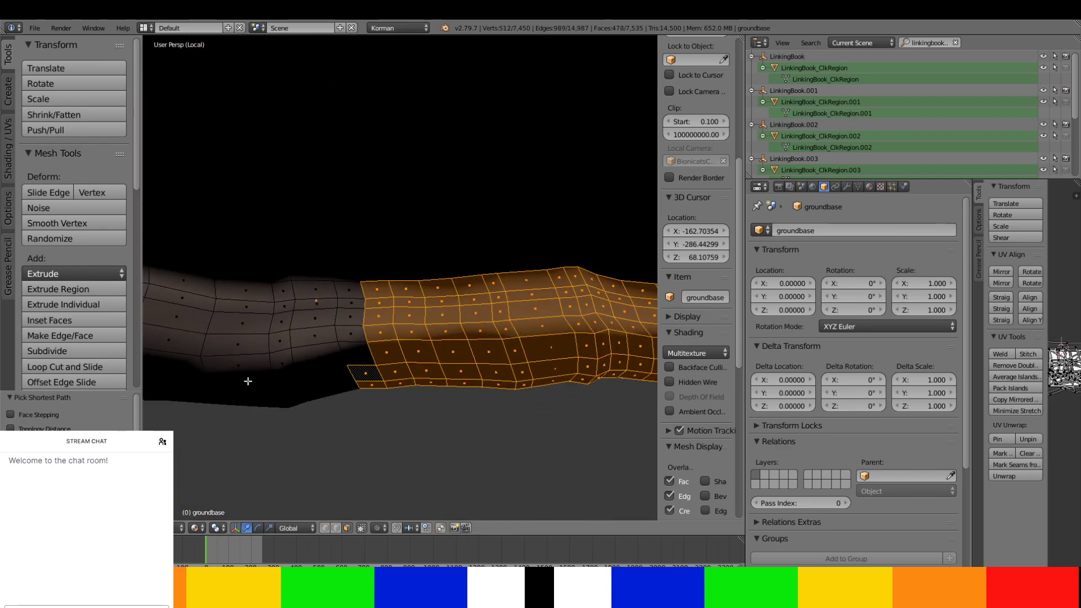
ctrl+right_click(314, 296)
ctrl+right_click(320, 405)
- Continue the first side into the unlit stretch of wall with two columns down to the base edge
middle_drag(320, 405, 536, 393)
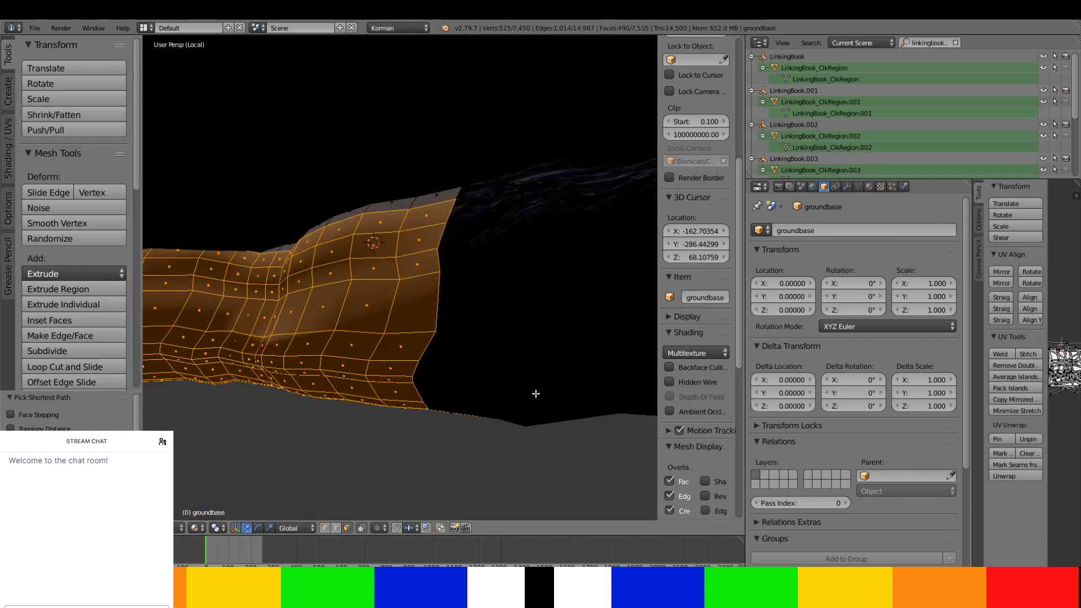
ctrl+right_click(481, 214)
ctrl+right_click(516, 207)
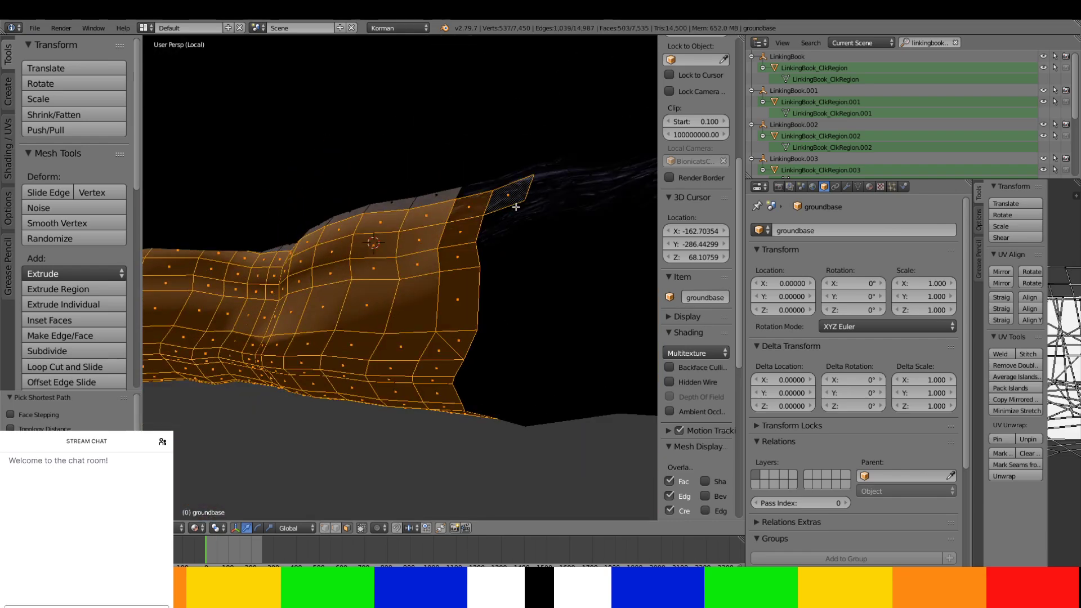
ctrl+right_click(483, 408)
- Extend the opposite side by several columns up to the wider faces, reaching the base of the last column
middle_drag(521, 431, 278, 304)
ctrl+right_click(426, 205)
ctrl+right_click(410, 220)
ctrl+right_click(372, 224)
ctrl+right_click(277, 290)
ctrl+right_click(257, 292)
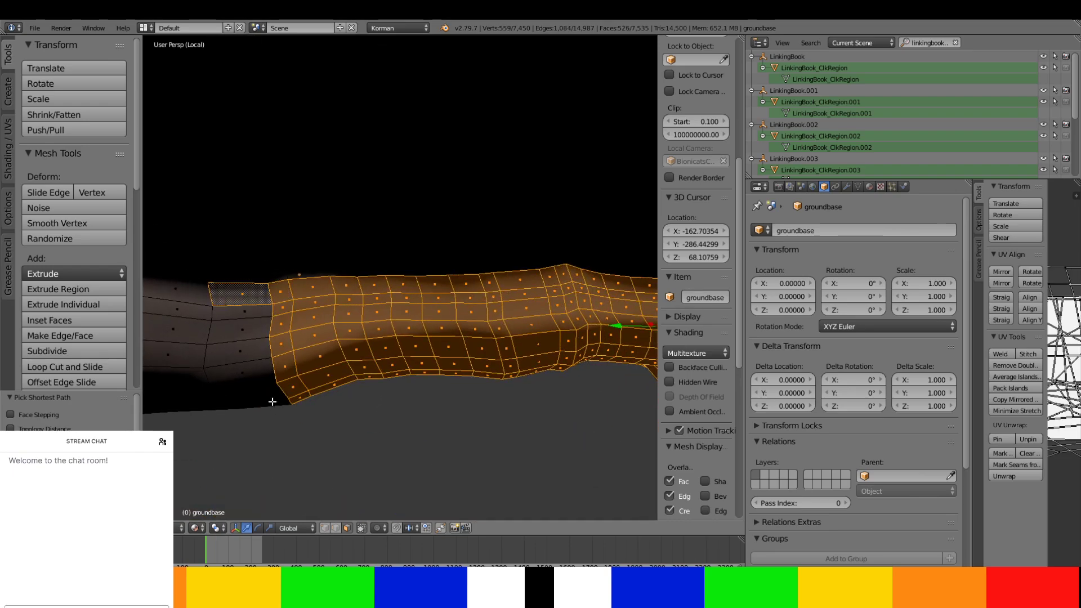
ctrl+right_click(273, 401)
- Add more unlit columns on the first side and start its next column at the waterline
middle_drag(272, 401, 549, 260)
ctrl+right_click(544, 259)
ctrl+right_click(536, 235)
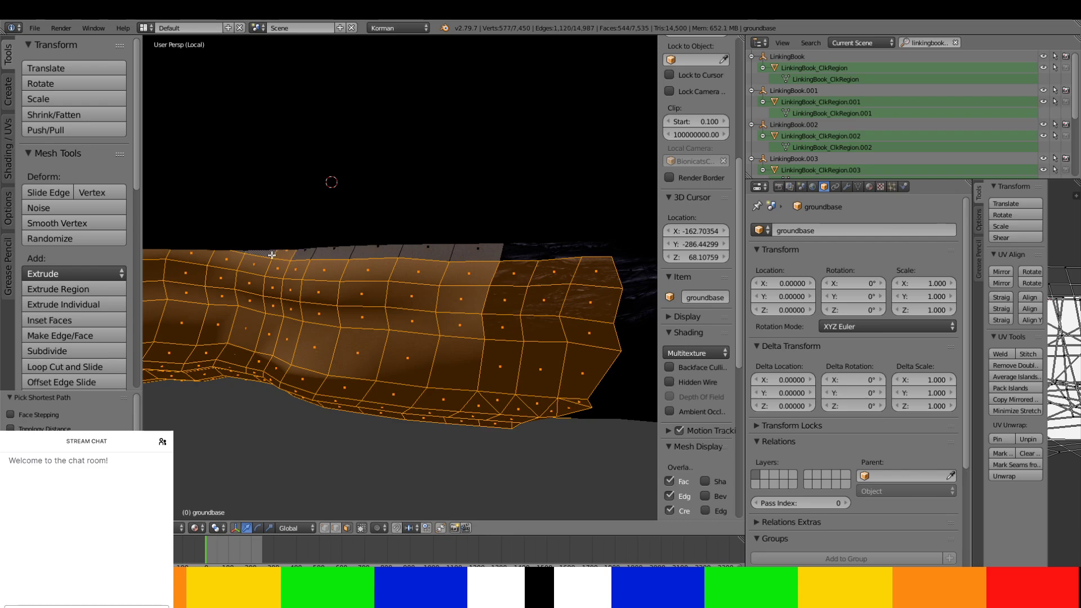
ctrl+right_click(597, 251)
ctrl+right_click(597, 251)
- Complete the next unlit column down to the base and include the floor faces on the underside
middle_drag(509, 259, 383, 219)
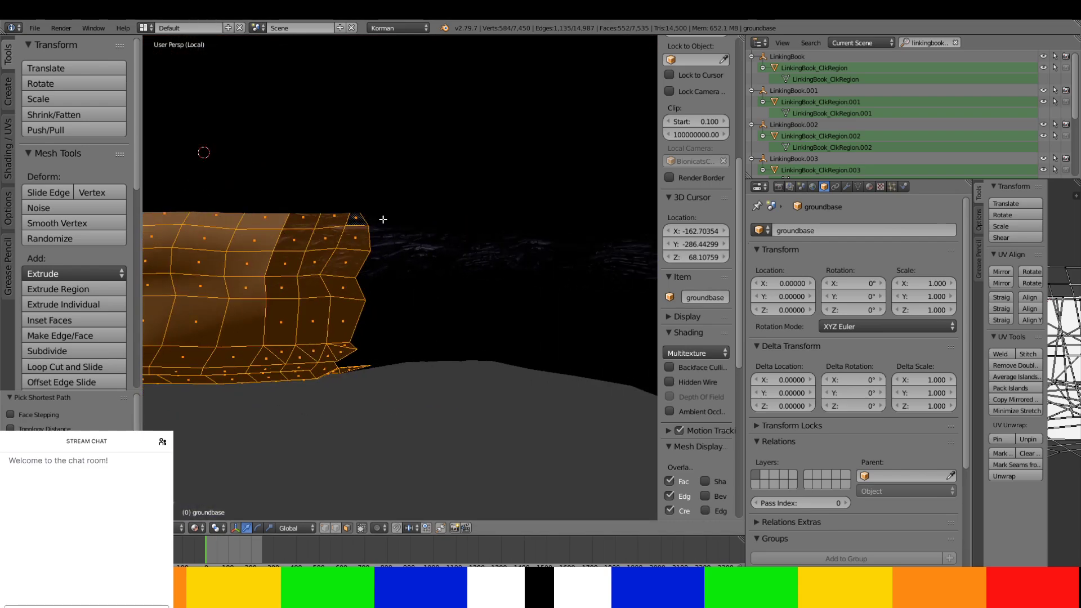
ctrl+right_click(357, 360)
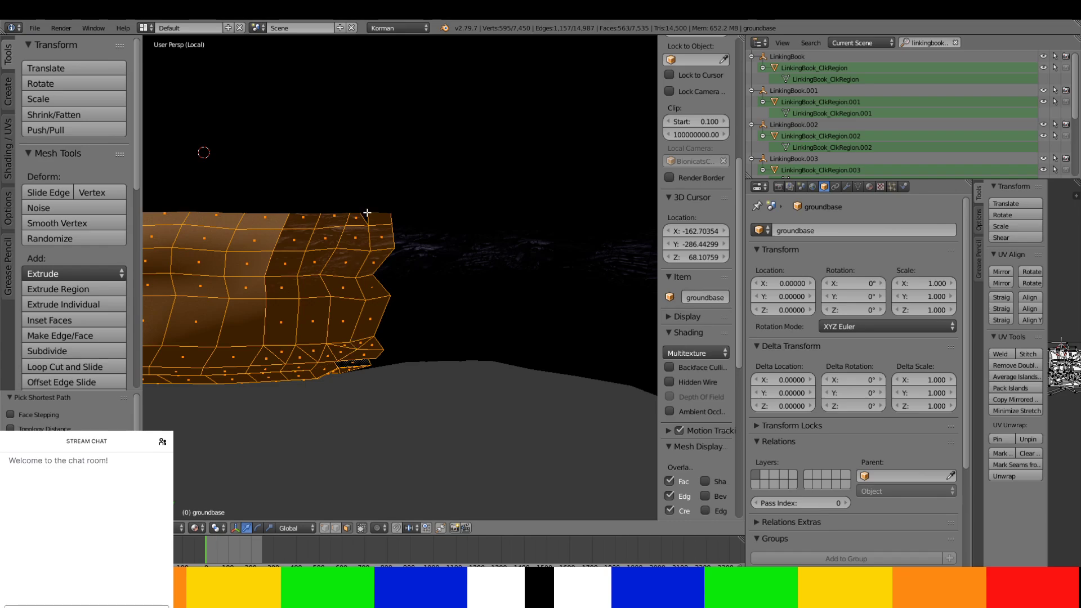
middle_drag(420, 387, 377, 348)
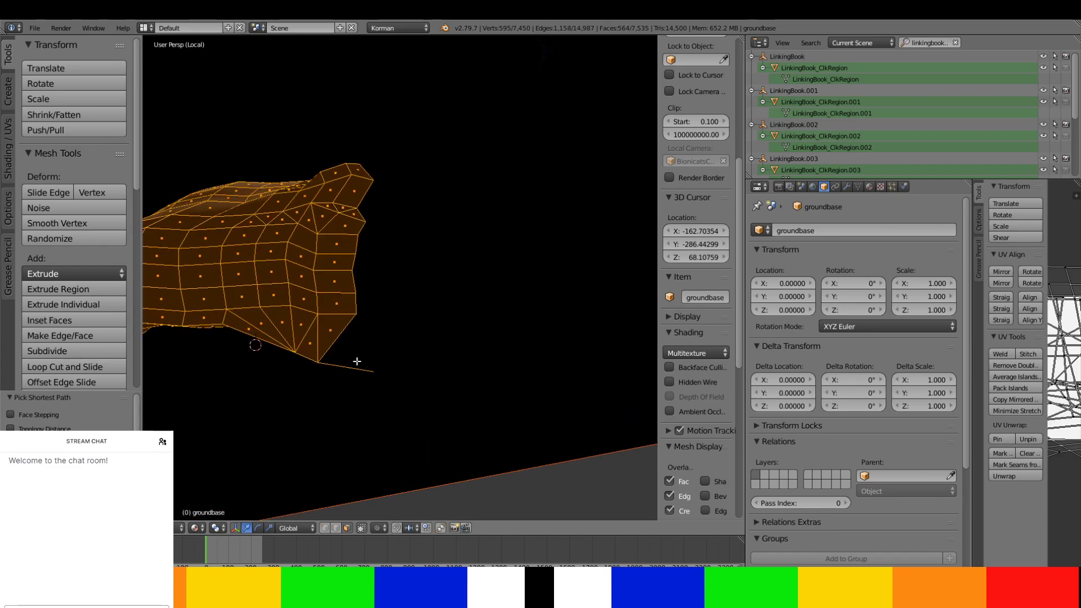
ctrl+right_click(357, 361)
- Add another unlit wall column together with the triangular floor faces at its lower edge
middle_drag(378, 172, 396, 259)
ctrl+right_click(410, 226)
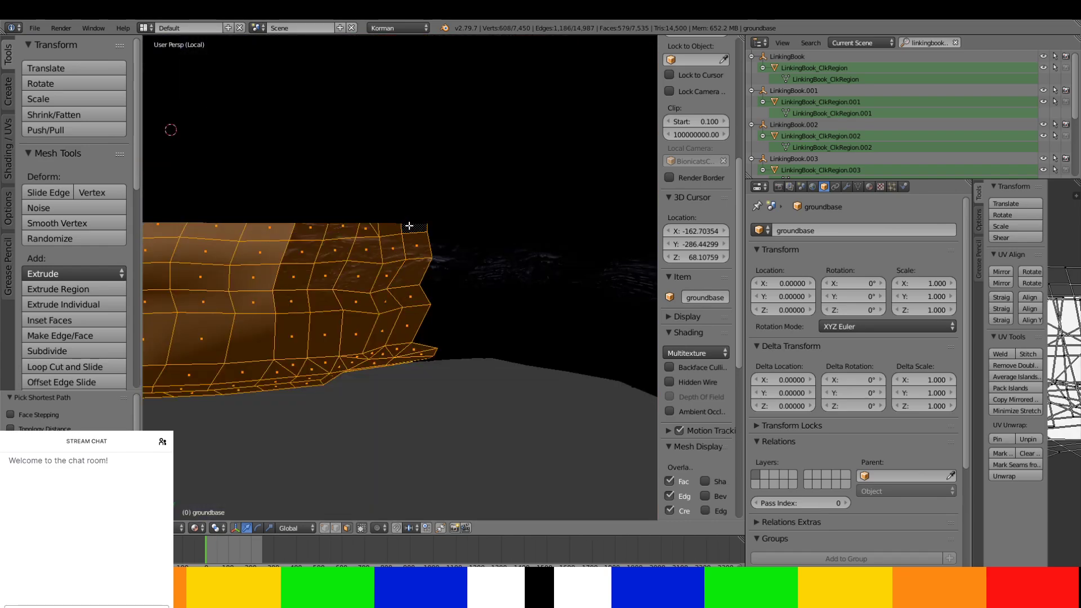
ctrl+right_click(437, 318)
middle_drag(436, 330, 410, 357)
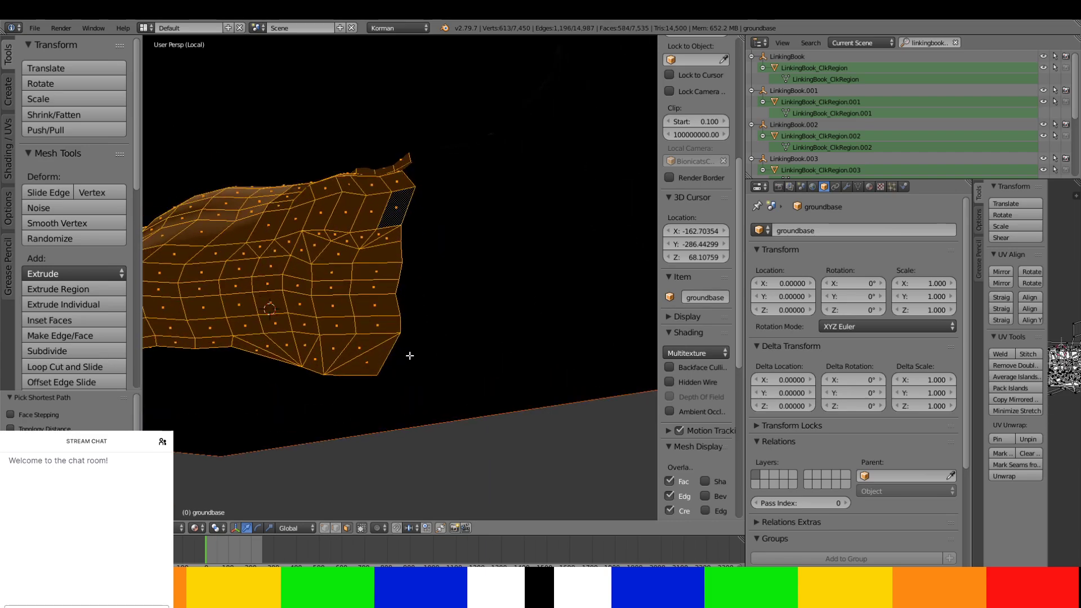
ctrl+right_click(405, 356)
ctrl+right_click(414, 166)
- Select the next two columns of the unlit wall from the top row to the bottom strip
middle_drag(414, 166, 436, 251)
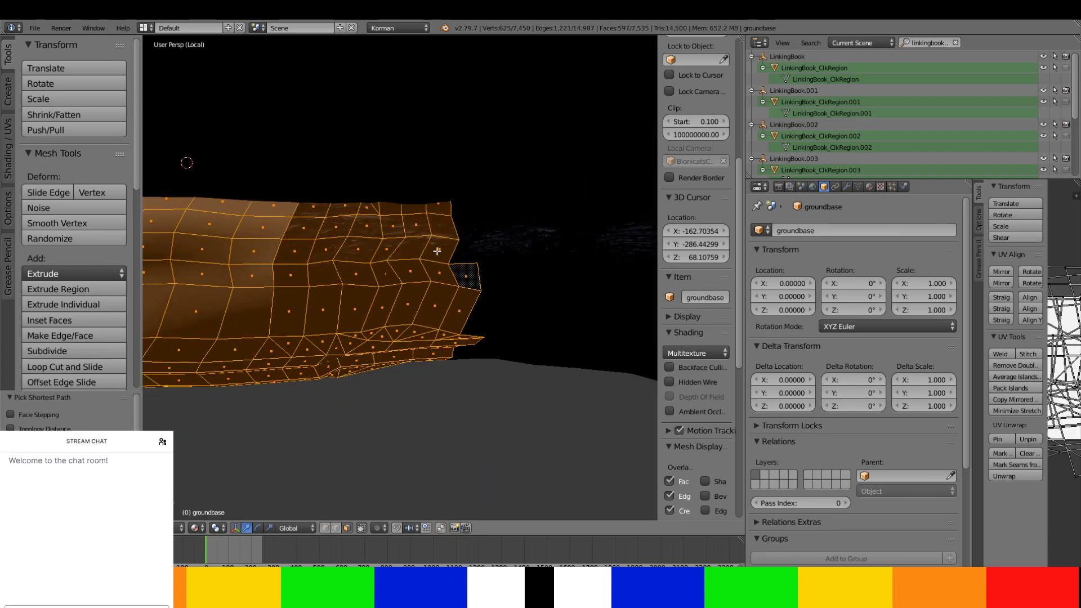
ctrl+right_click(456, 207)
ctrl+right_click(499, 208)
ctrl+right_click(476, 337)
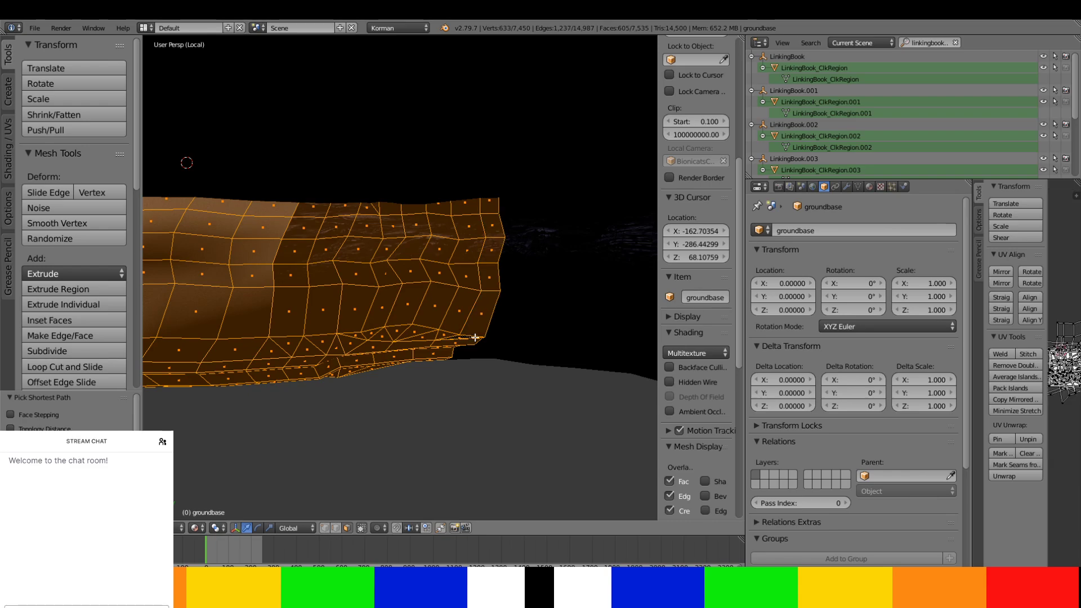
ctrl+right_click(464, 358)
- Add the wide columns on the opposite side where the channel flares out, including the lowest faces
middle_drag(462, 359, 238, 353)
ctrl+right_click(411, 283)
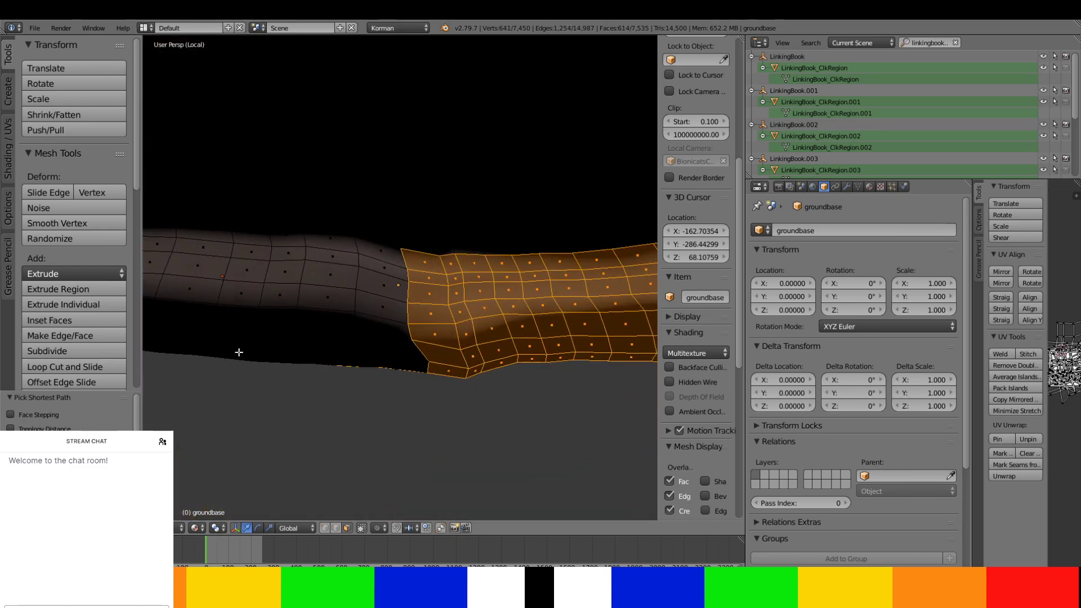
ctrl+right_click(343, 242)
ctrl+right_click(379, 246)
ctrl+right_click(403, 365)
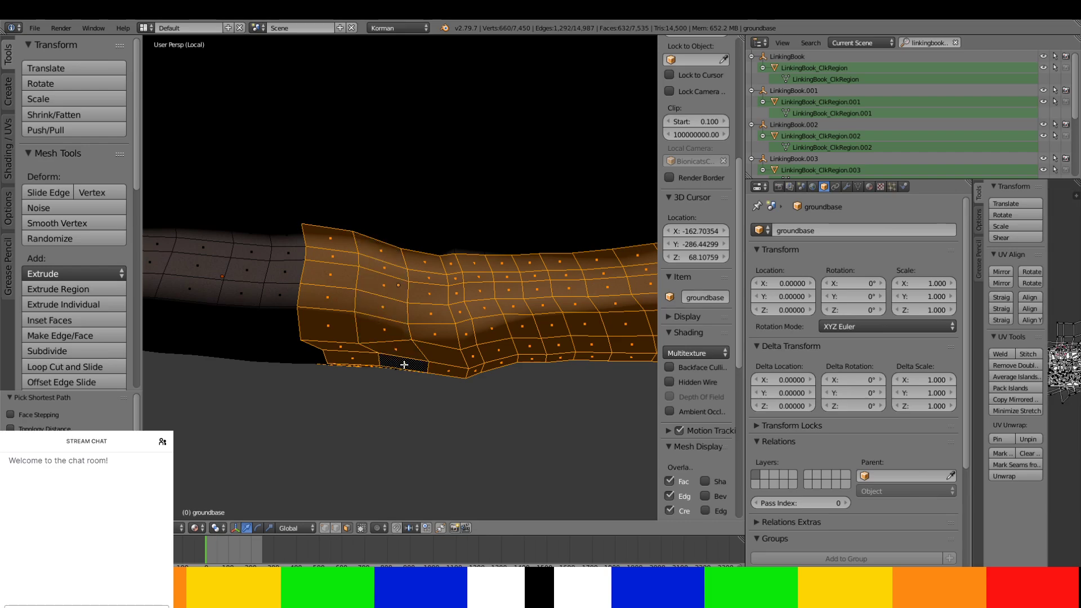
- Add the large floor faces one by one between the two walls where the channel widens
middle_drag(403, 364, 423, 332)
ctrl+right_click(413, 332)
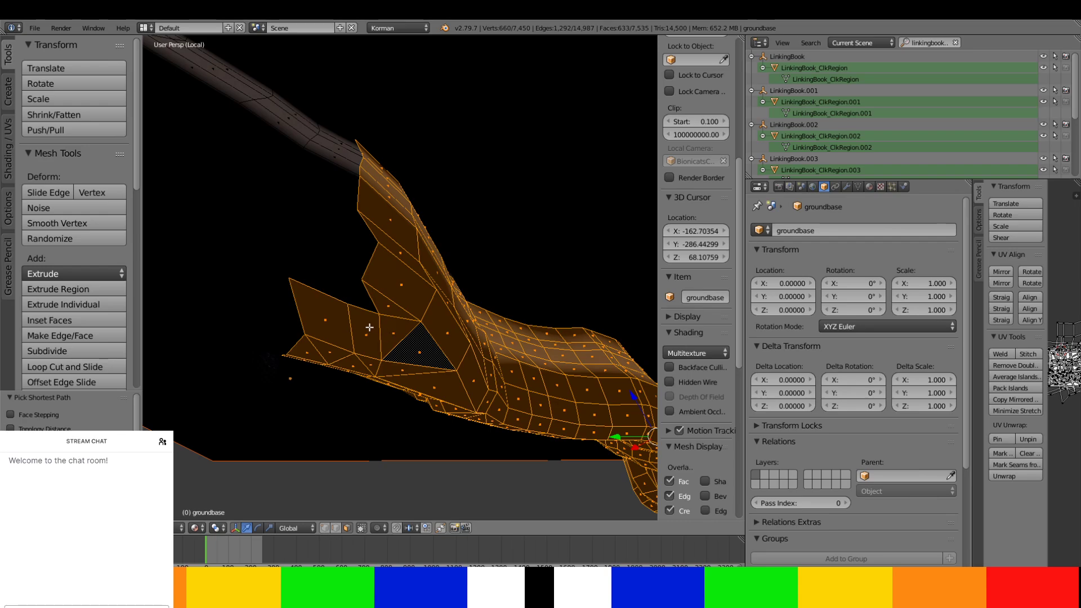
shift+right_click(350, 292)
shift+right_click(306, 282)
shift+right_click(351, 243)
shift+right_click(340, 187)
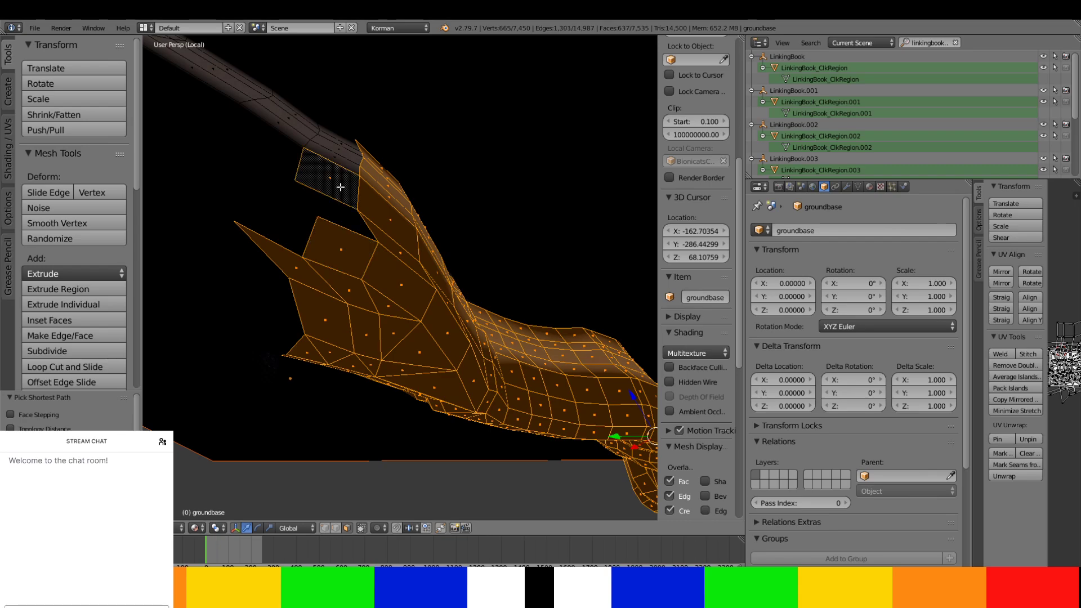
shift+right_click(336, 212)
shift+right_click(321, 214)
shift+right_click(319, 209)
shift+right_click(289, 216)
- Fill in the two wall columns above the newly added floor faces, up to the top row
middle_drag(289, 216, 270, 198)
ctrl+right_click(269, 197)
ctrl+right_click(270, 267)
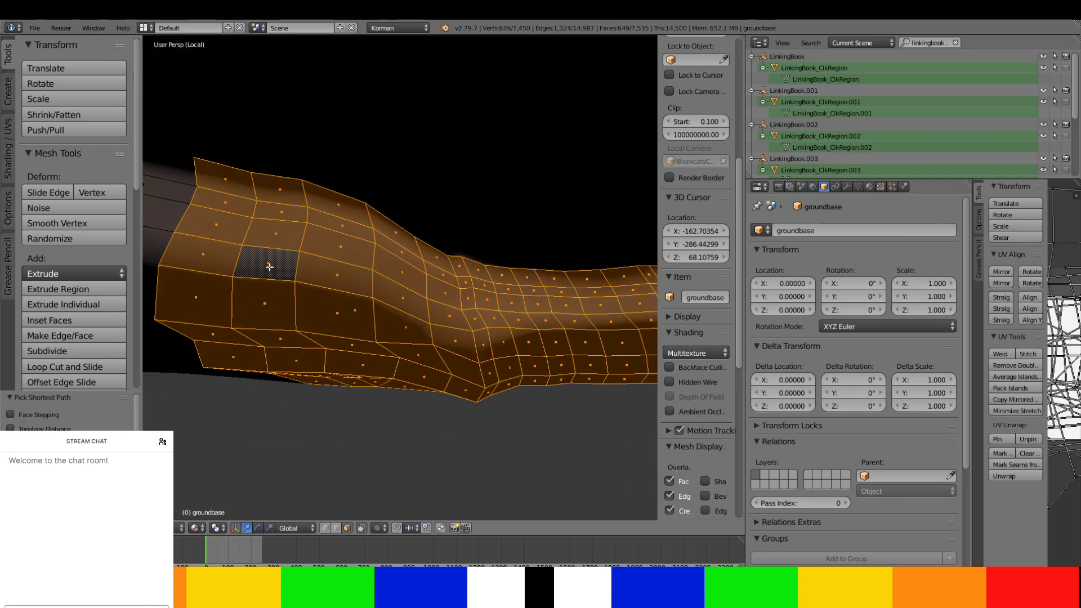
- Extend the selection across the widened channel floor and along the strip of small faces at its far edge
middle_drag(270, 267, 366, 284)
shift+right_click(313, 160)
ctrl+right_click(316, 278)
ctrl+right_click(375, 350)
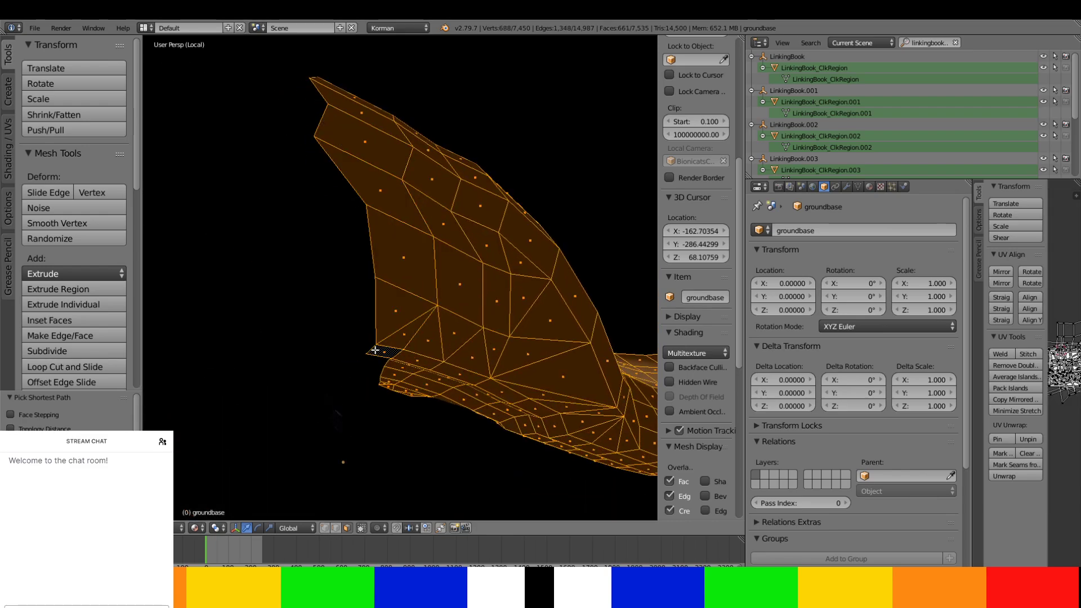
ctrl+right_click(371, 381)
ctrl+right_click(349, 198)
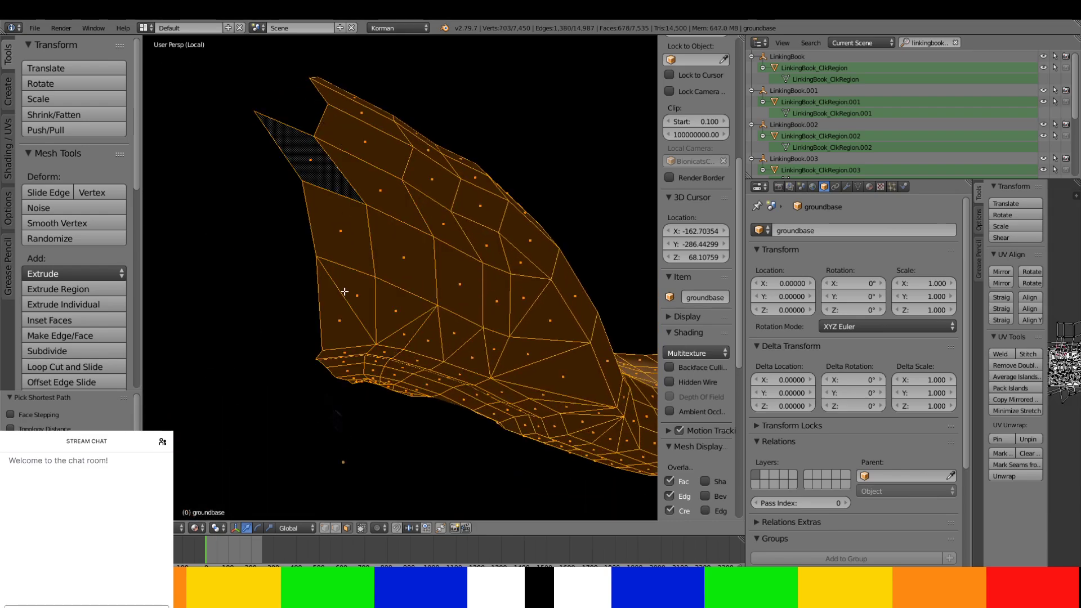
- Add the next column of groundbase faces beside the selected wall edge, from the top row down to the floor
middle_drag(325, 269, 366, 297)
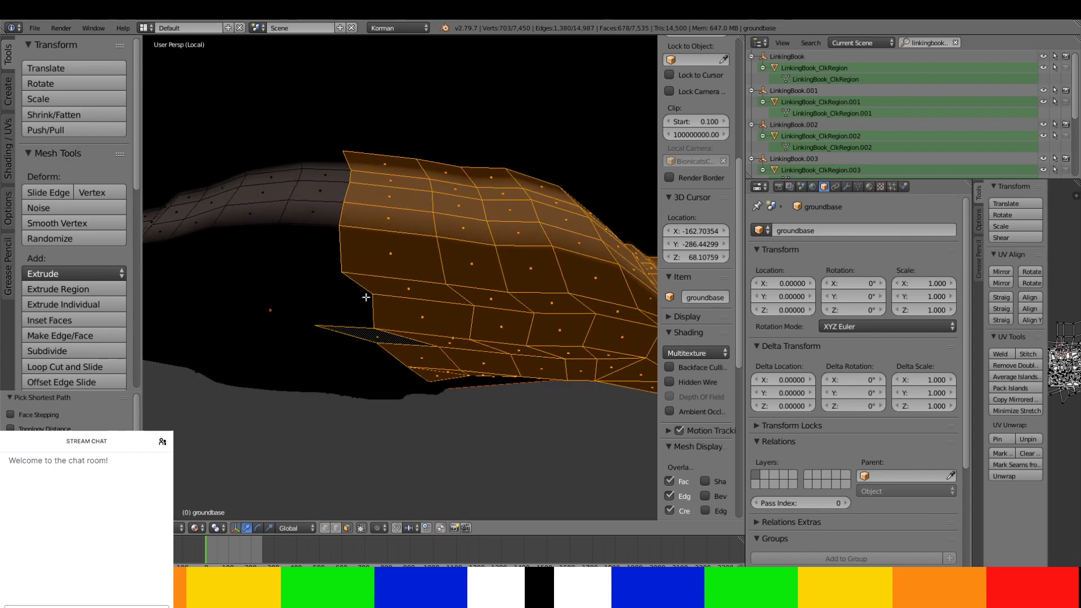
ctrl+right_click(326, 168)
ctrl+right_click(287, 167)
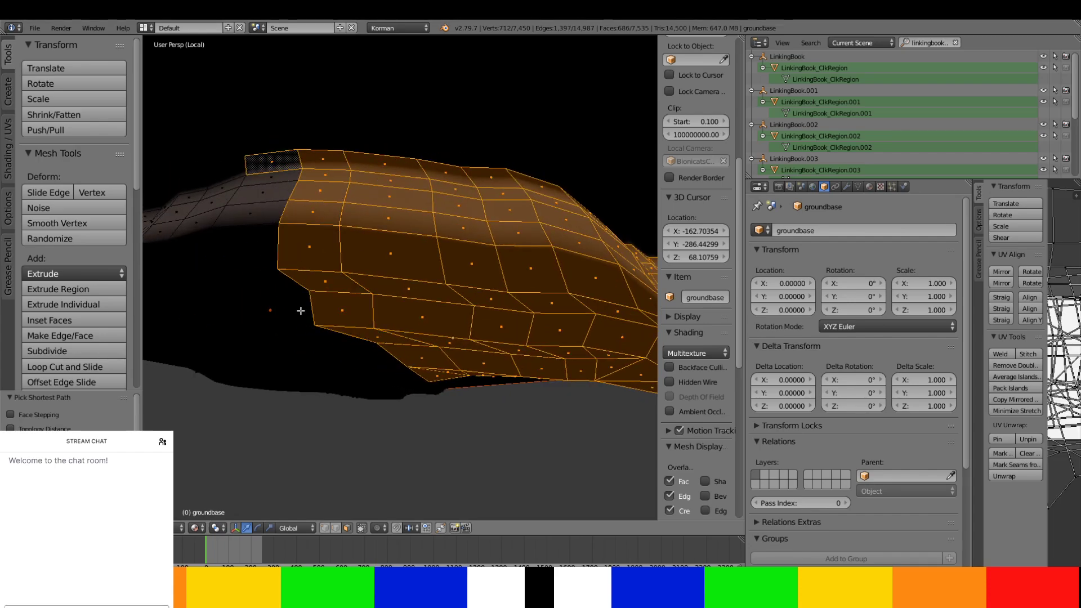
ctrl+right_click(300, 312)
ctrl+right_click(344, 359)
ctrl+right_click(397, 379)
middle_drag(397, 378, 432, 315)
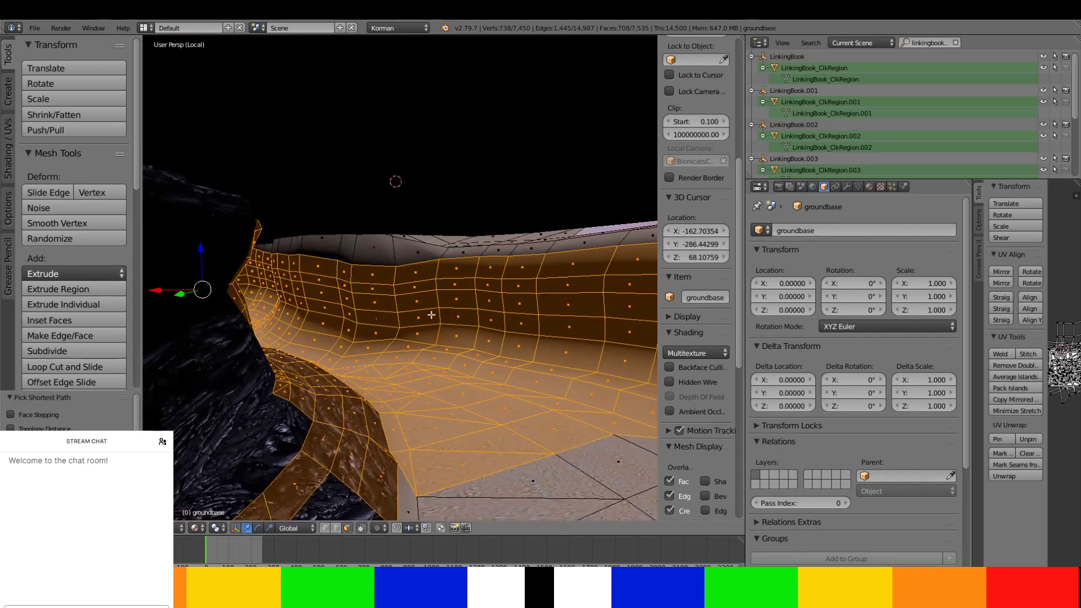
- Select the top row of faces along the long channel wall, including the small shoreline faces on its far side
shift+right_click(285, 250)
ctrl+right_click(492, 254)
middle_drag(545, 246, 370, 326)
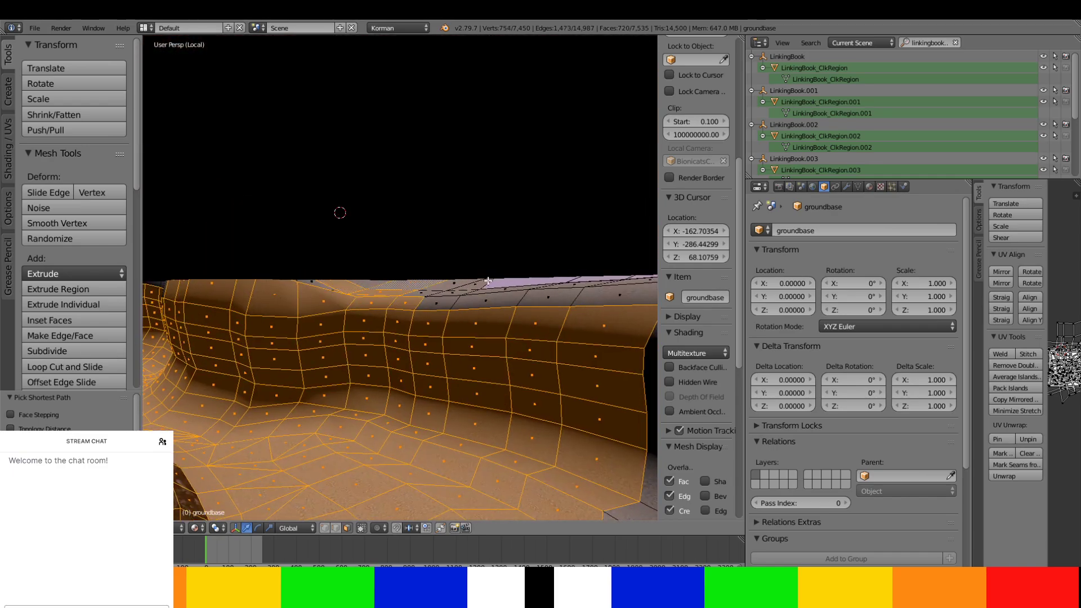
shift+right_click(510, 284)
shift+right_click(463, 281)
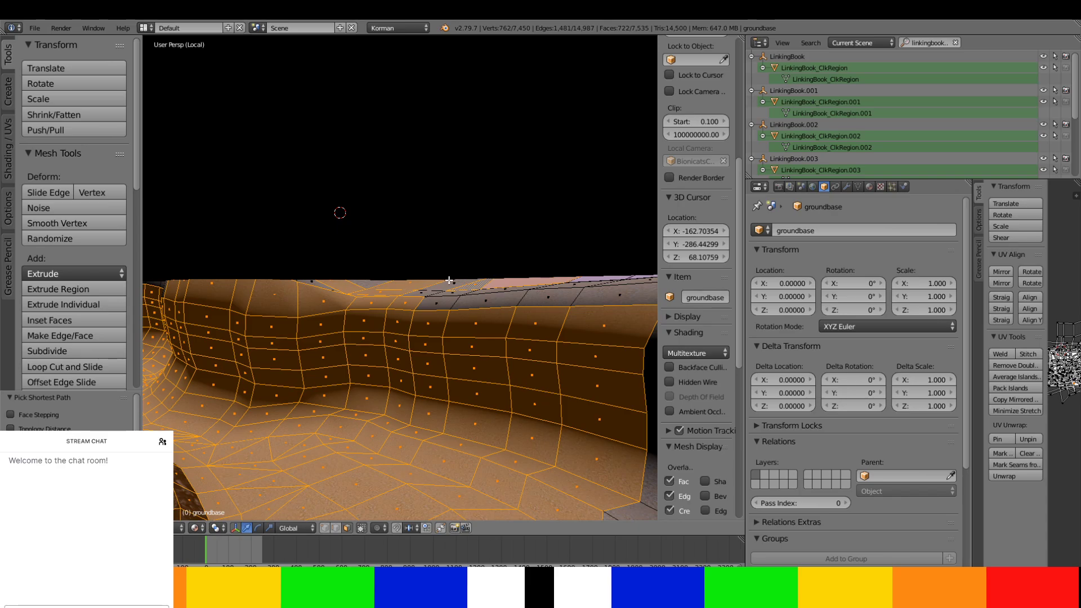
ctrl+right_click(581, 304)
- Add the missing groundbase faces along the waterline beside the cracked rock bank
middle_drag(584, 298, 392, 263)
shift+right_click(433, 213)
shift+right_click(414, 171)
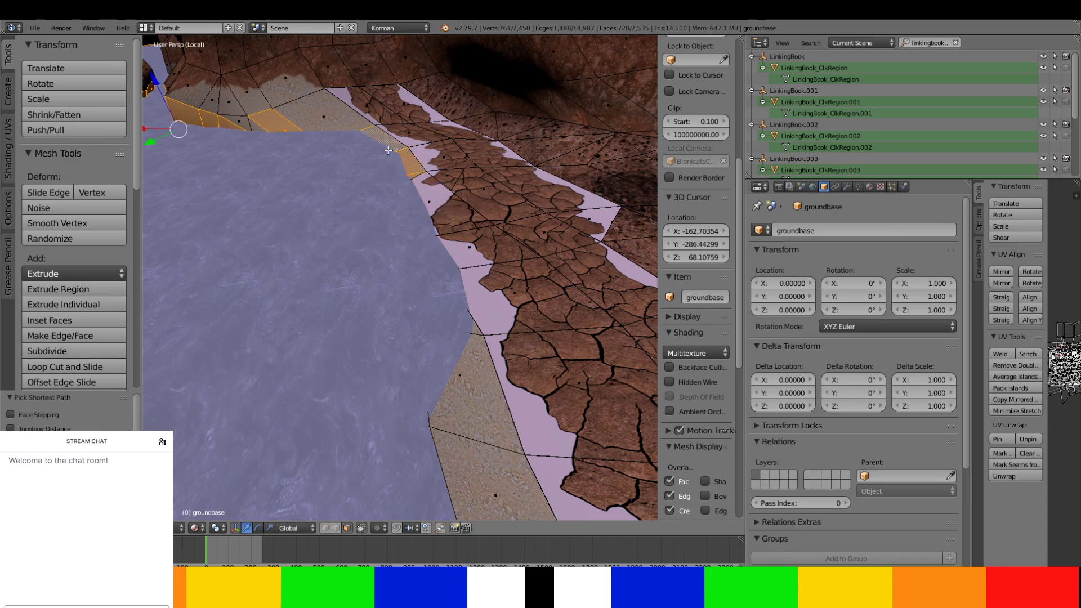
middle_drag(367, 212, 441, 159)
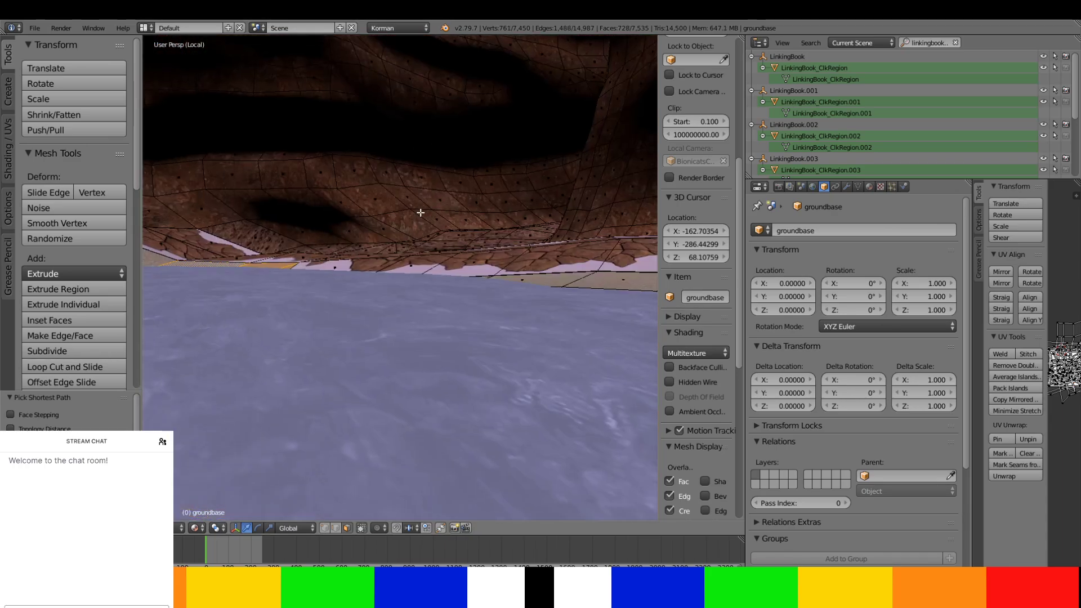
middle_drag(420, 213, 473, 220)
shift+right_click(493, 286)
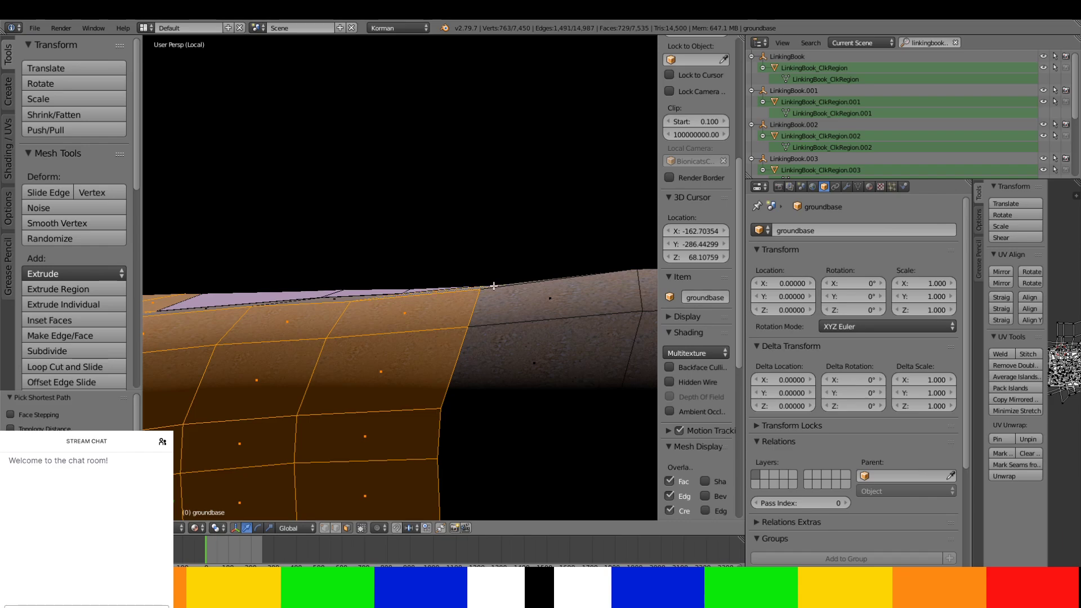
- Add the remaining individual faces along the channel rim and at the open end of the selected wall
middle_drag(237, 302, 449, 281)
shift+right_click(626, 307)
shift+right_click(559, 329)
shift+right_click(537, 304)
shift+right_click(362, 249)
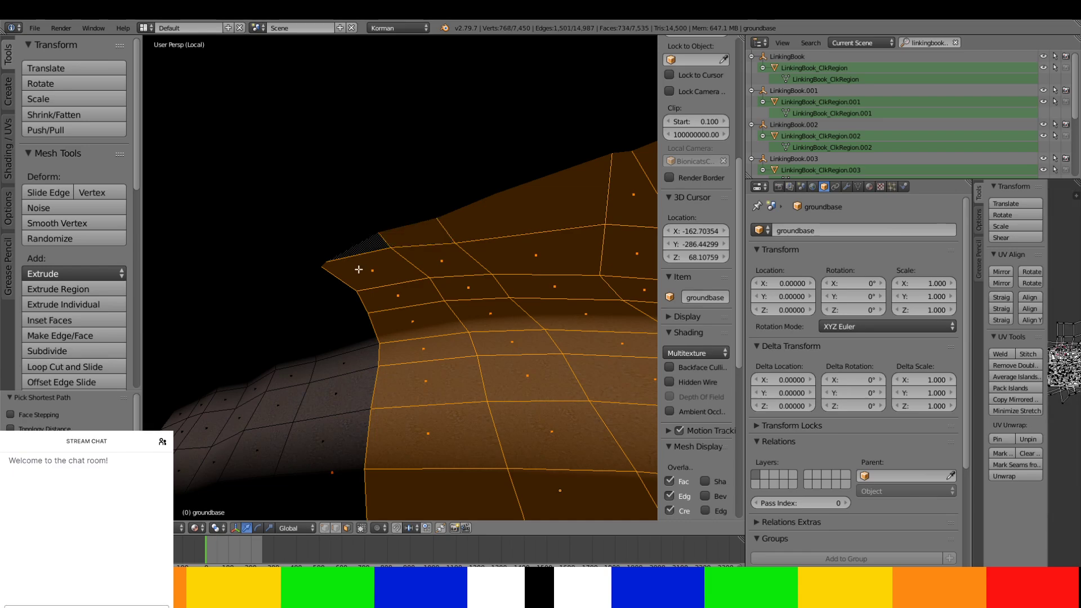
- Extend the open wall end by one column of faces, from its upper edge down the curved slope
shift+right_click(347, 292)
shift+right_click(358, 337)
shift+right_click(355, 312)
ctrl+right_click(352, 462)
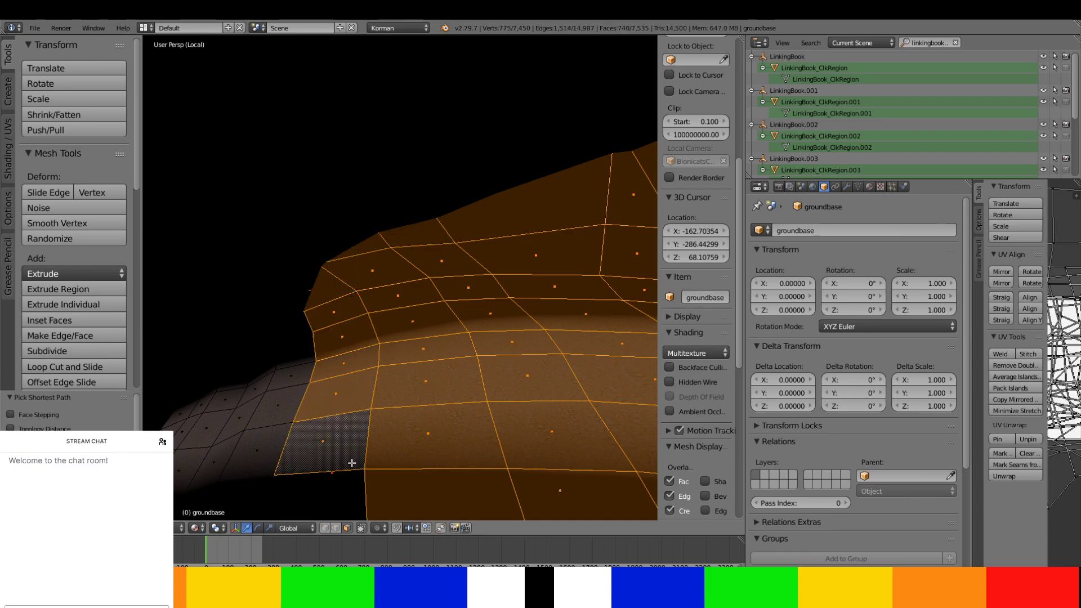
- Continue that column across the channel floor to the narrow strip of small faces on the opposite side
scroll(352, 462, down, 3)
ctrl+right_click(374, 479)
scroll(374, 478, down, 1)
middle_drag(375, 476, 363, 456)
ctrl+right_click(490, 471)
middle_drag(491, 474, 427, 380)
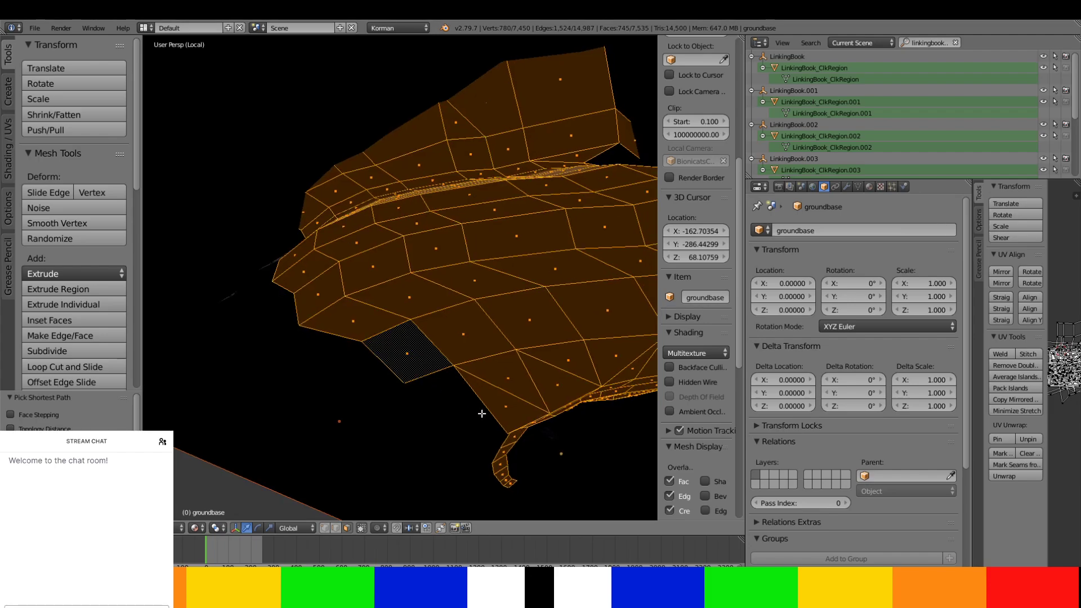
ctrl+right_click(484, 413)
ctrl+right_click(497, 435)
- Add the upper rows of small faces along the curved wall out to its far tip
middle_drag(397, 256, 464, 265)
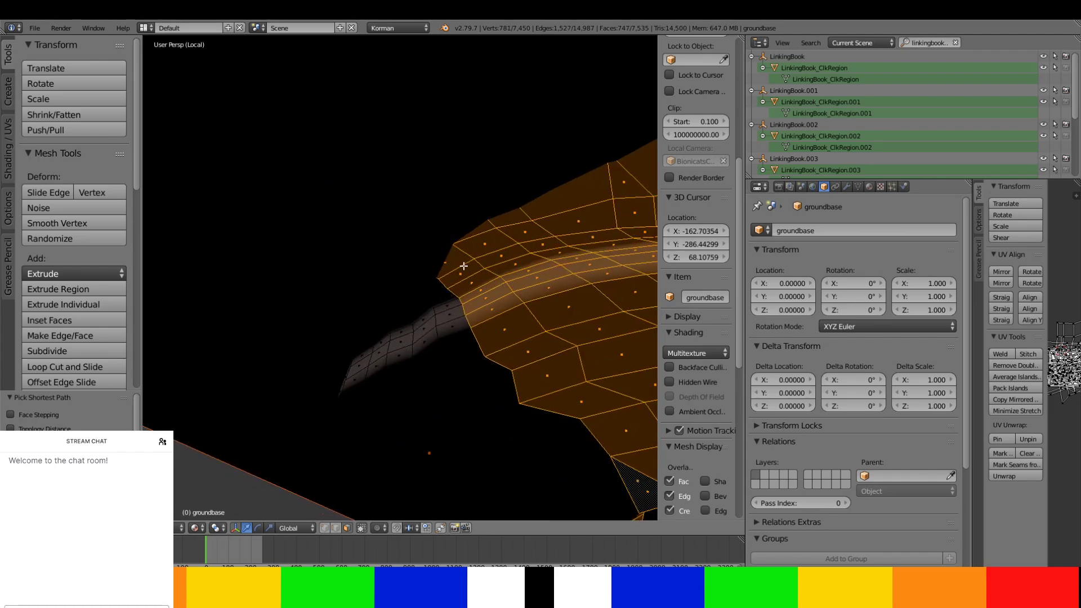
ctrl+right_click(413, 298)
ctrl+right_click(381, 331)
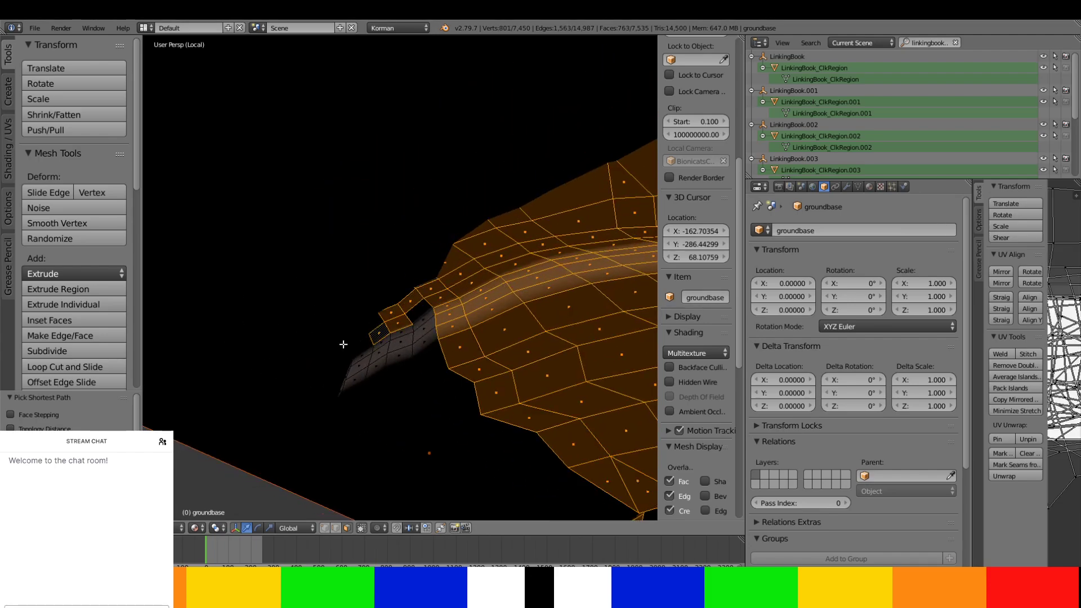
ctrl+right_click(355, 347)
ctrl+right_click(377, 324)
ctrl+right_click(409, 315)
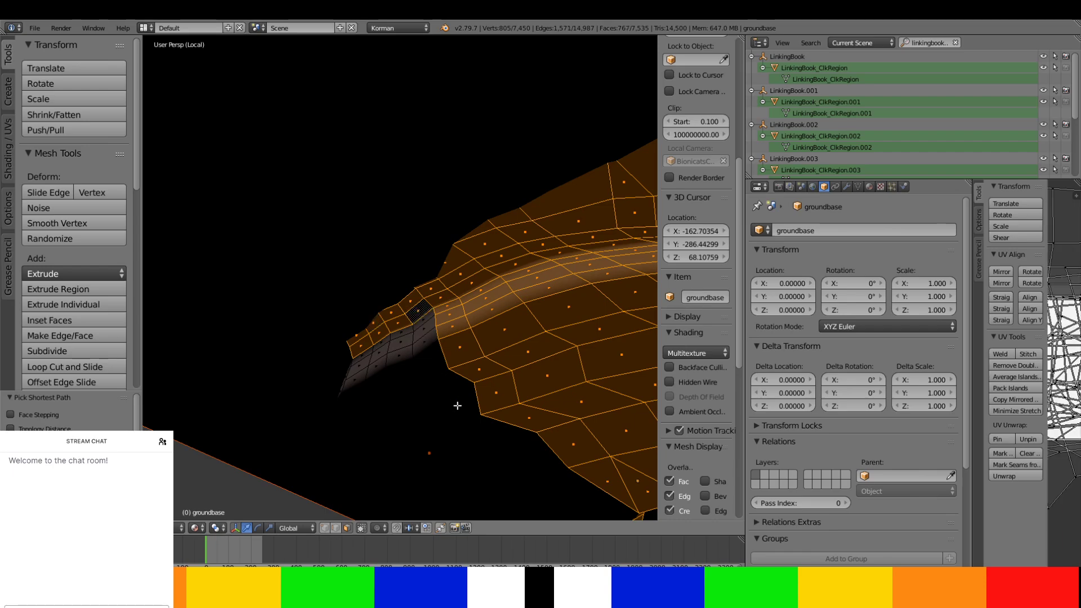
- Add the next column of faces below the curved rows, down to the outer floor edge
ctrl+right_click(460, 409)
ctrl+right_click(484, 439)
ctrl+right_click(548, 479)
ctrl+right_click(511, 486)
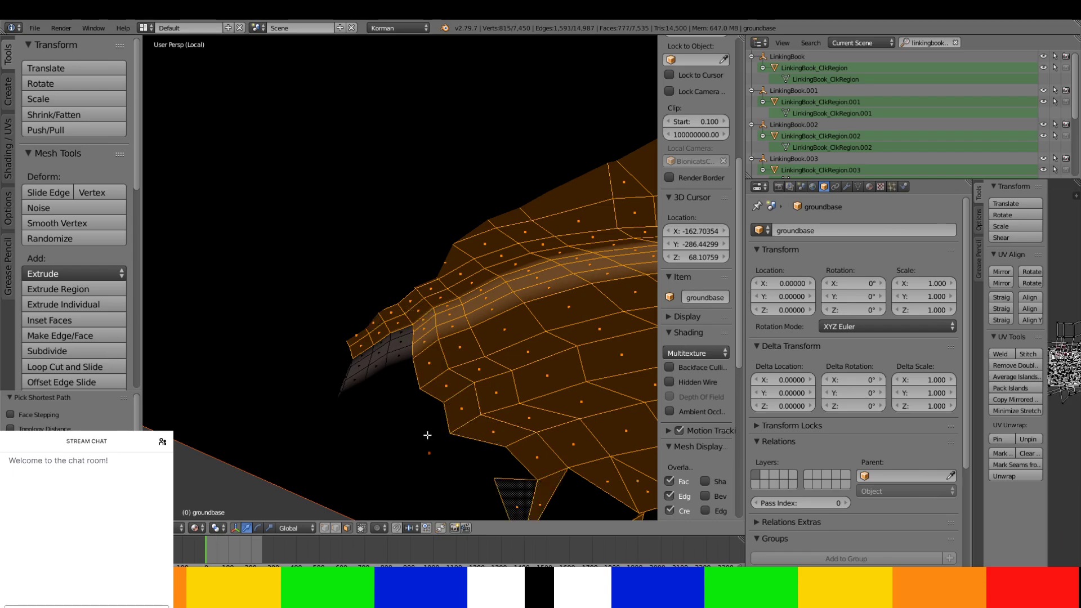
- Add another column around the rounded channel end and fill the gap above the lower floor faces
ctrl+right_click(429, 434)
ctrl+right_click(405, 374)
ctrl+right_click(401, 338)
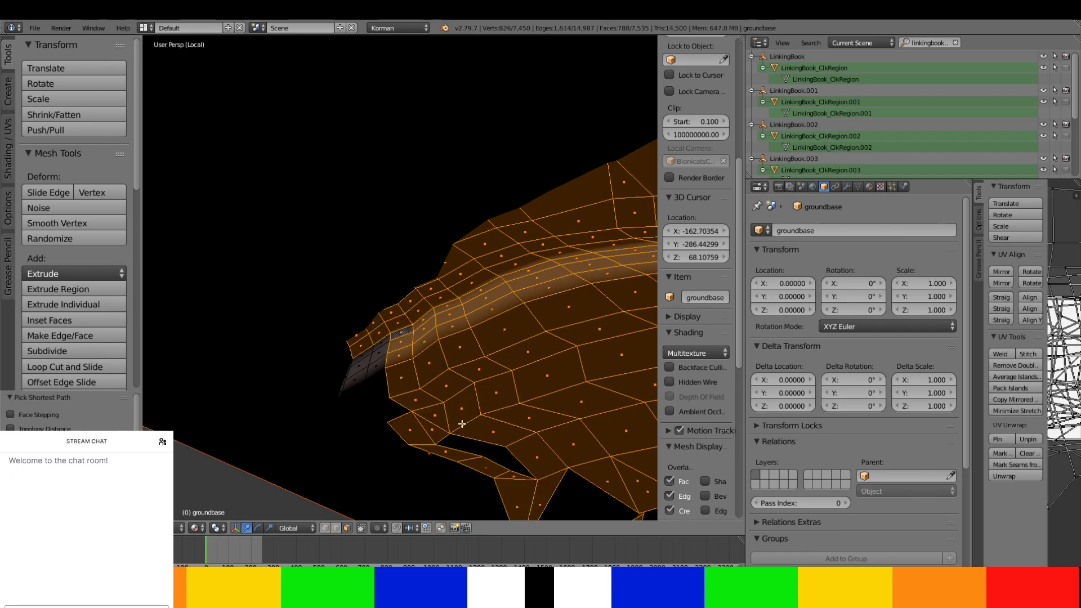
ctrl+right_click(513, 468)
ctrl+right_click(372, 349)
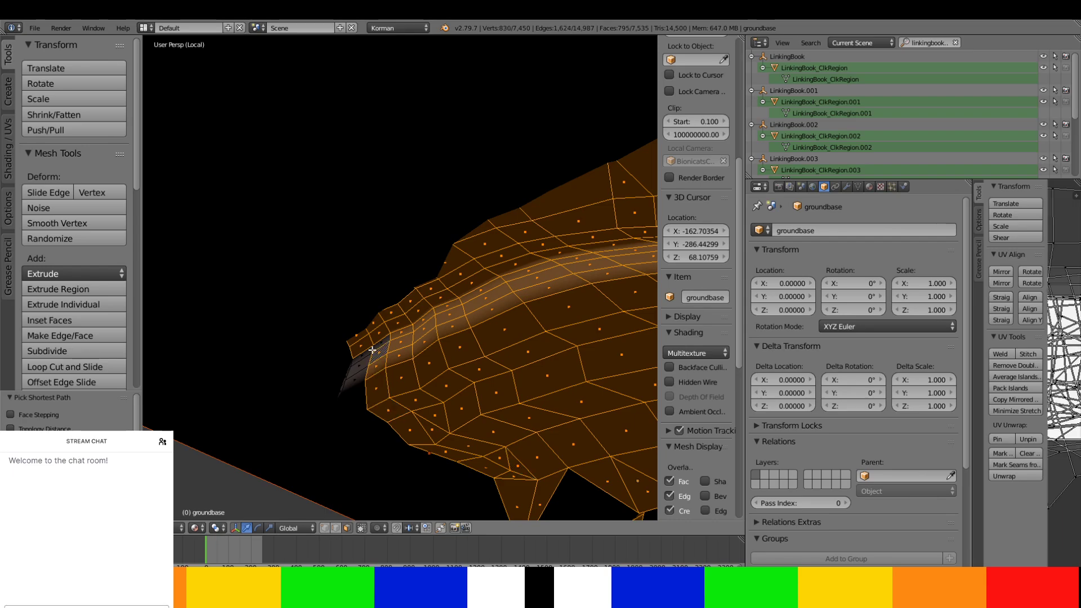
- Extend the selection around the lower side of the rounded channel end, including the large triangular floor faces
ctrl+right_click(389, 444)
ctrl+right_click(443, 477)
shift+middle_drag(443, 473, 365, 307)
ctrl+right_click(415, 353)
ctrl+right_click(365, 280)
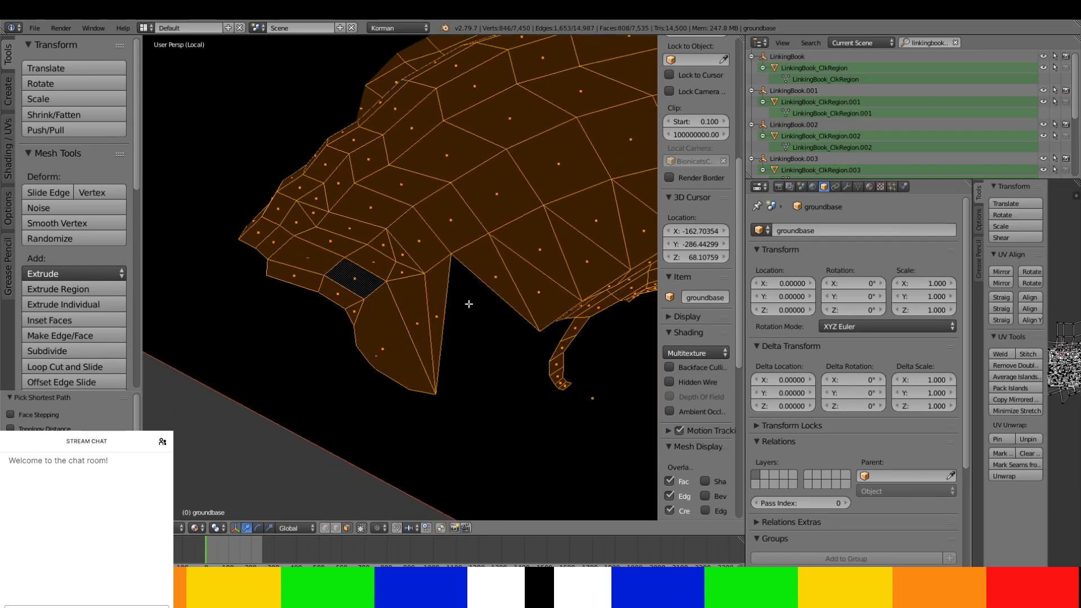
- Fill the gap between the floor faces and the narrow side strip, plus the adjoining faces above it
ctrl+right_click(521, 342)
ctrl+right_click(556, 353)
middle_drag(556, 354, 393, 344)
ctrl+right_click(366, 207)
middle_drag(388, 222, 446, 287)
middle_drag(413, 205, 388, 321)
ctrl+right_click(382, 340)
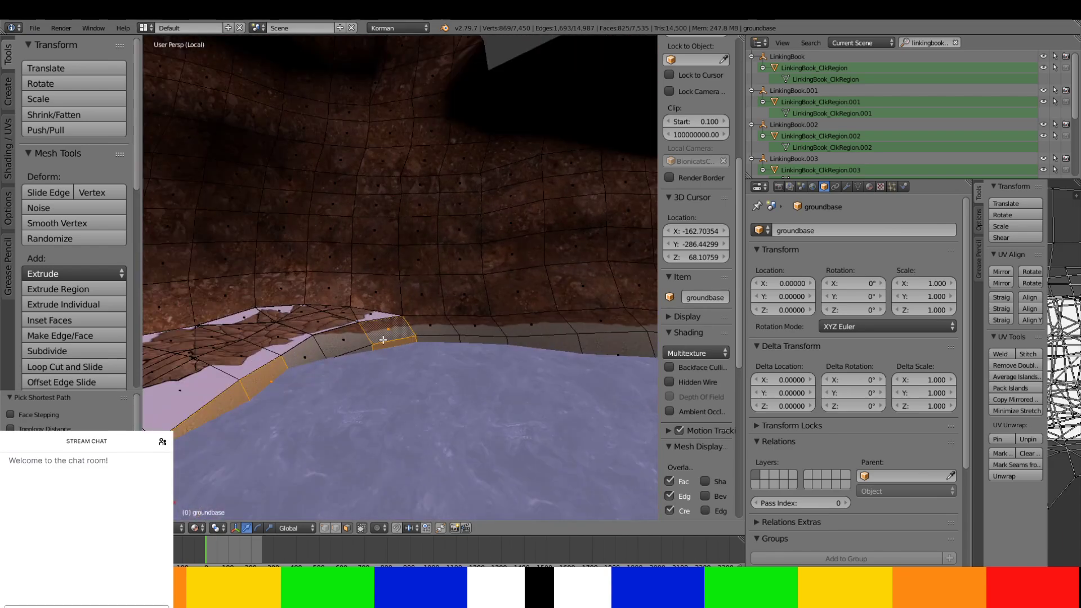
ctrl+right_click(324, 353)
shift+right_click(353, 350)
shift+right_click(325, 349)
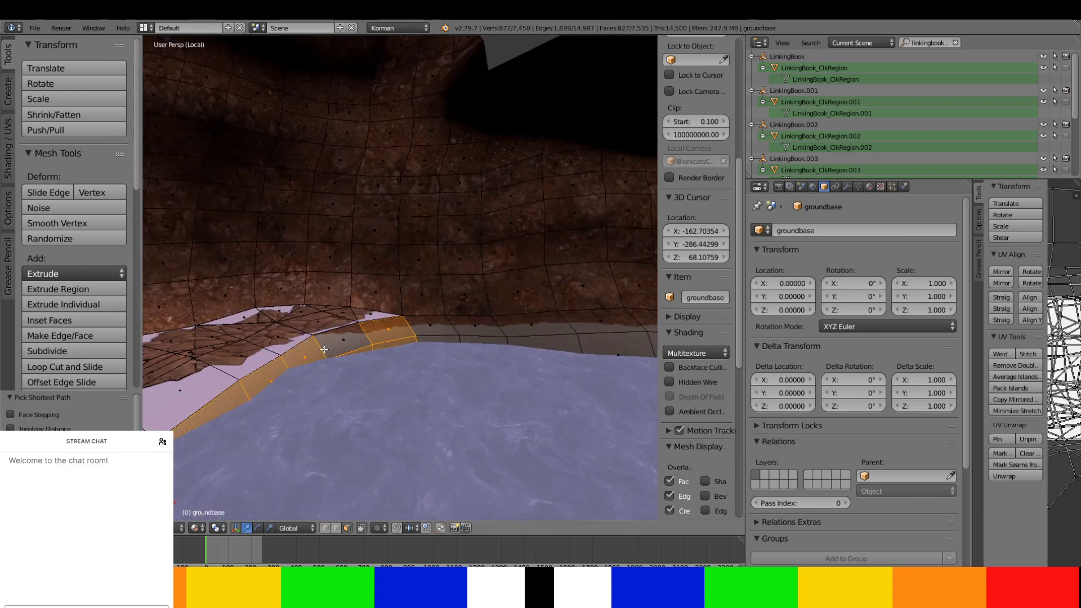
shift+right_click(317, 349)
shift+right_click(389, 335)
shift+right_click(448, 328)
shift+right_click(443, 332)
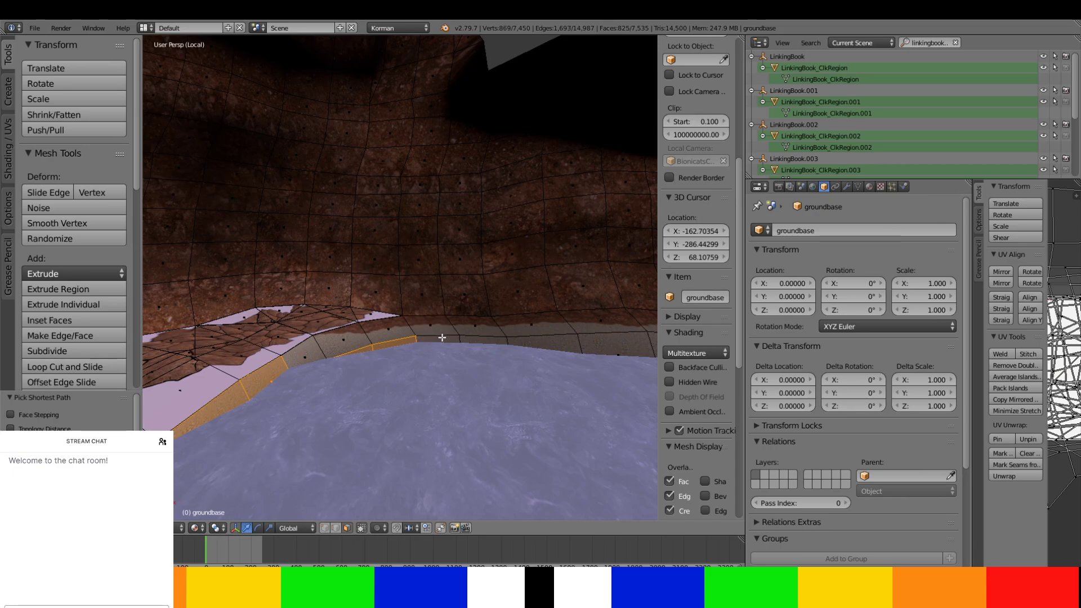
- Add the row of shoreline faces along the base of the dark cliff wall up to the bend
middle_drag(561, 346, 398, 362)
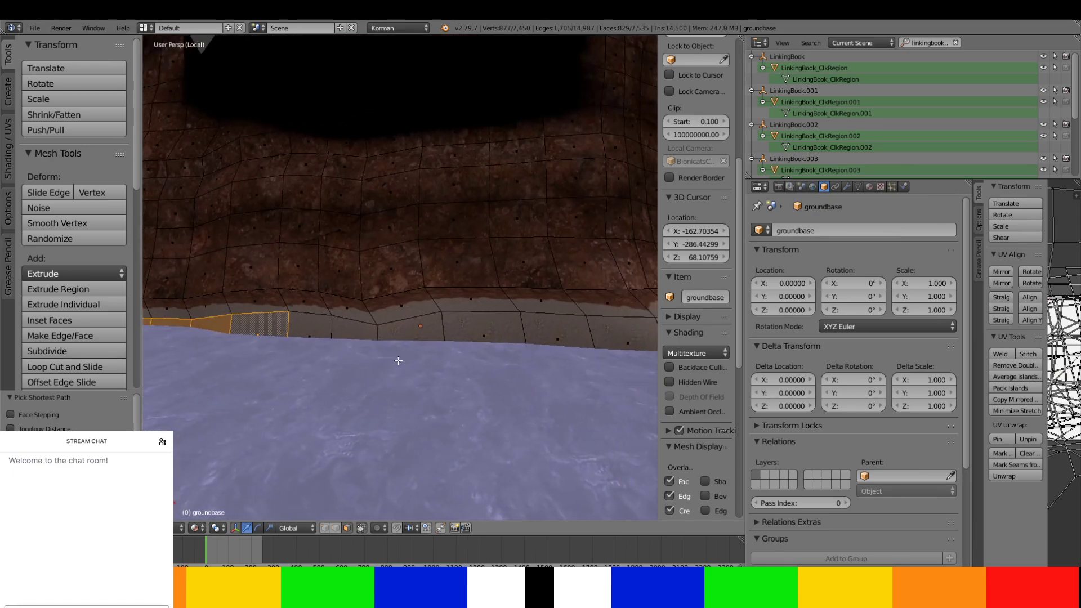
ctrl+right_click(488, 329)
ctrl+right_click(583, 332)
middle_drag(583, 333, 392, 329)
ctrl+right_click(530, 313)
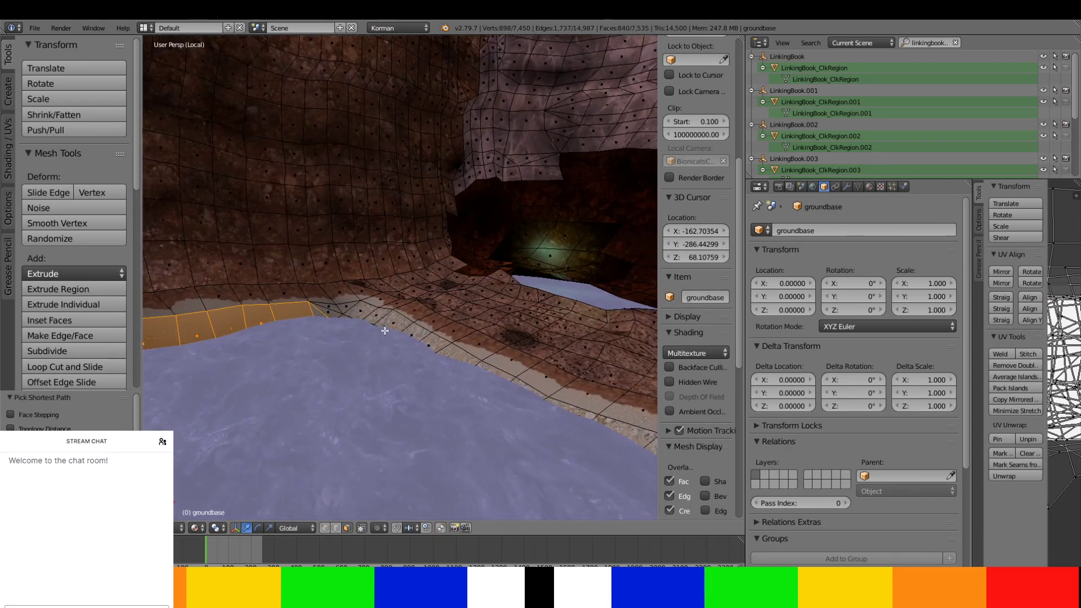
- Continue the shoreline selection around the bend and along the sandy bank to the rocky section
ctrl+right_click(395, 328)
ctrl+right_click(500, 377)
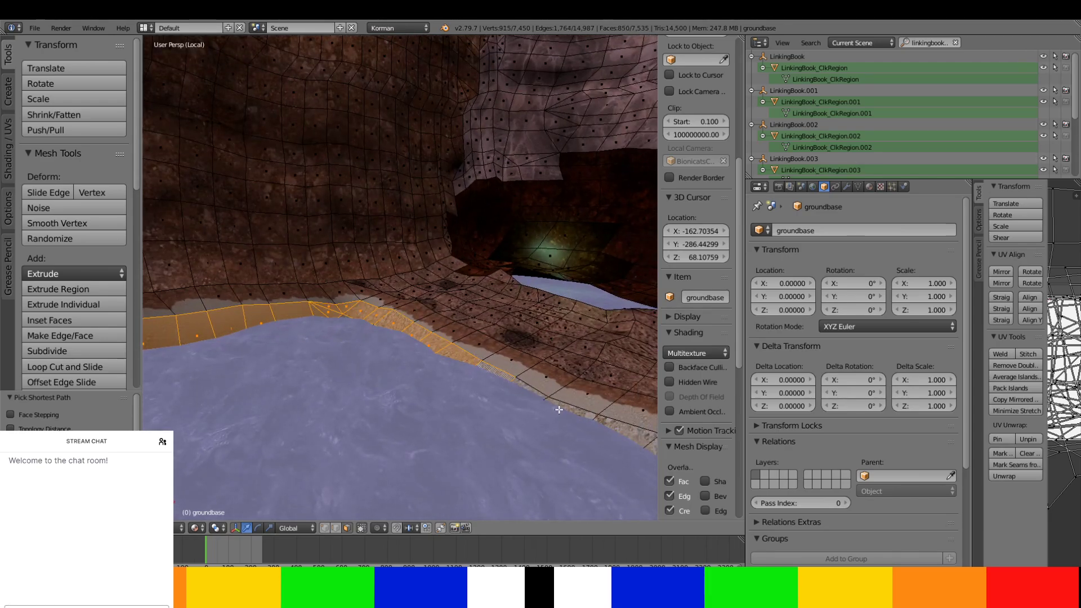
ctrl+right_click(632, 432)
middle_drag(632, 431, 400, 353)
ctrl+right_click(472, 381)
- Select the wall columns at the sand-to-rock transition, from the shoreline row down to the floor
ctrl+right_click(438, 423)
ctrl+right_click(435, 485)
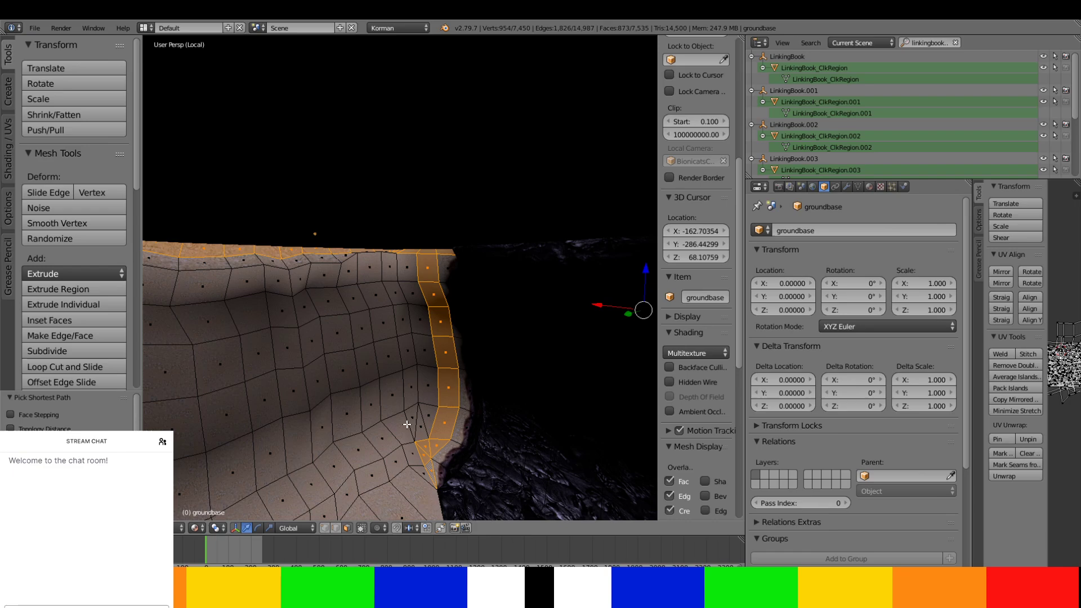
ctrl+right_click(457, 251)
ctrl+right_click(449, 269)
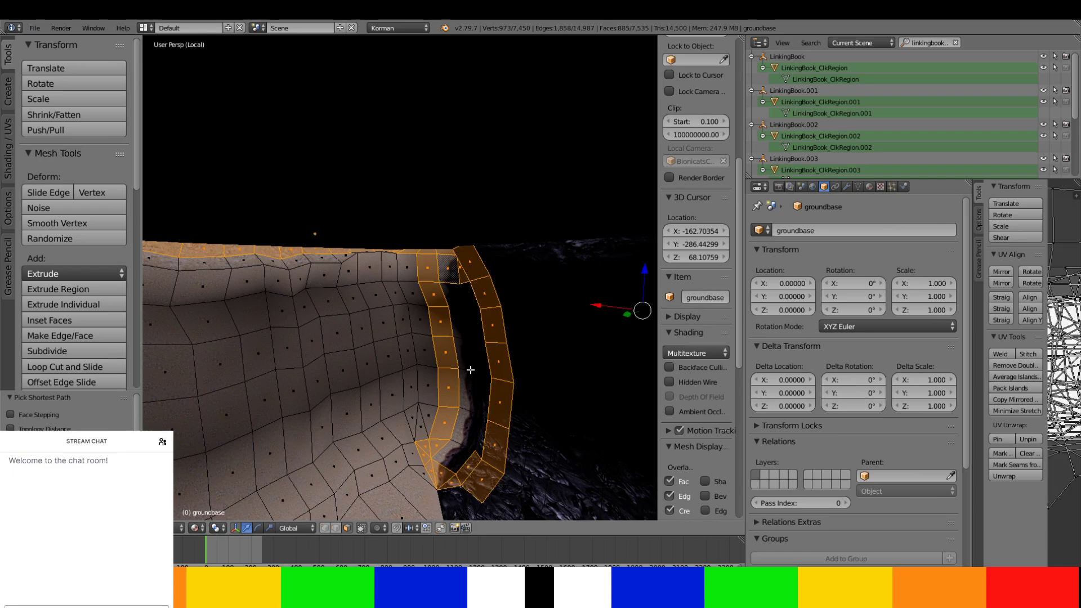
ctrl+right_click(449, 459)
ctrl+right_click(483, 438)
middle_drag(482, 440, 514, 400)
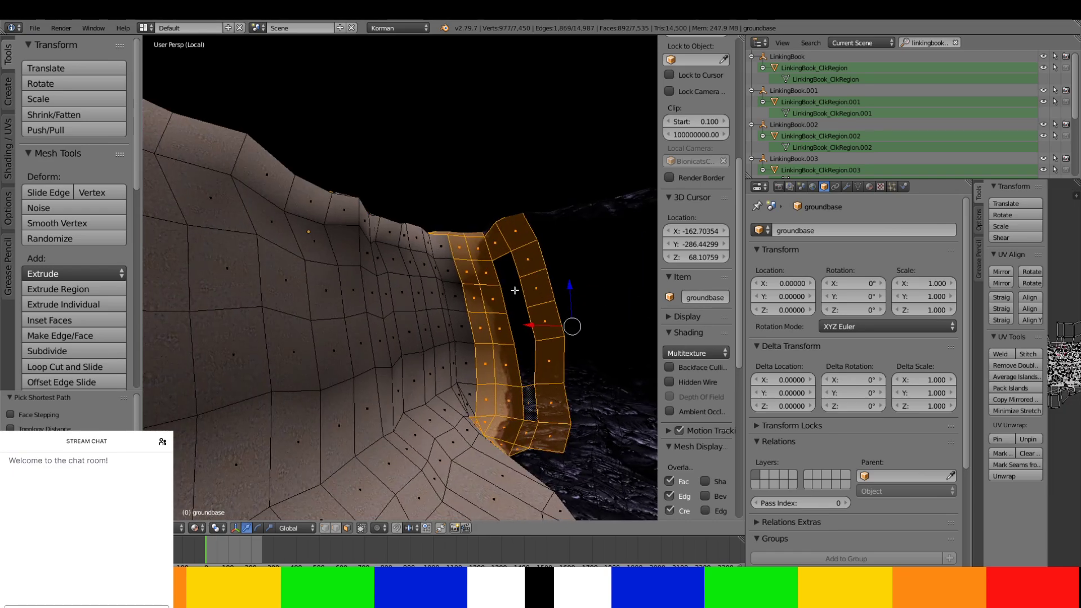
- Fill the gap between the rocky wall columns, add one further column and include the faces at its foot
ctrl+right_click(504, 253)
ctrl+right_click(542, 230)
ctrl+right_click(578, 451)
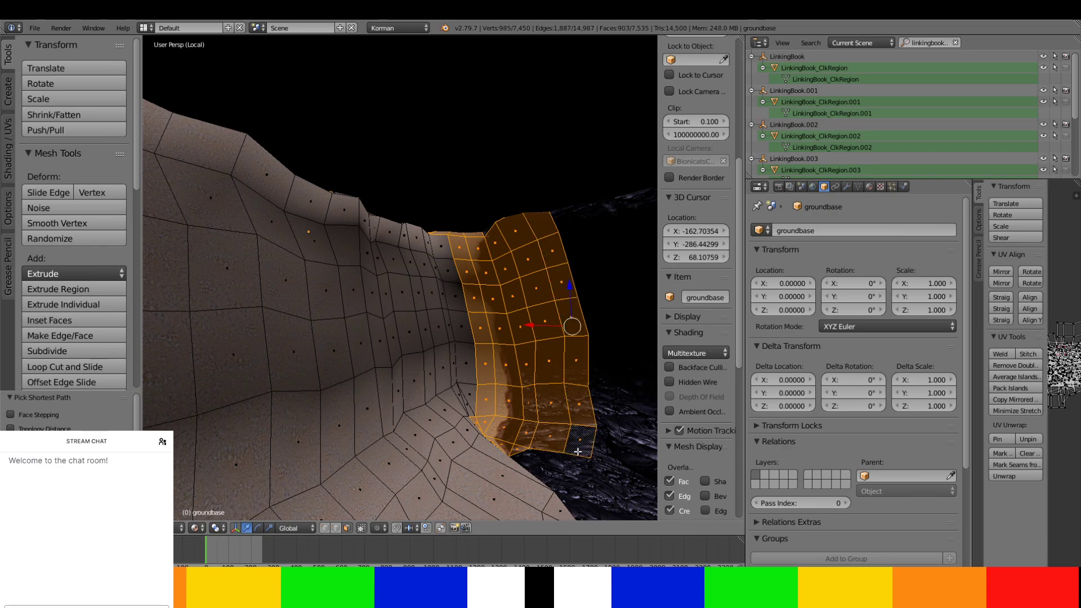
ctrl+right_click(526, 456)
ctrl+right_click(563, 483)
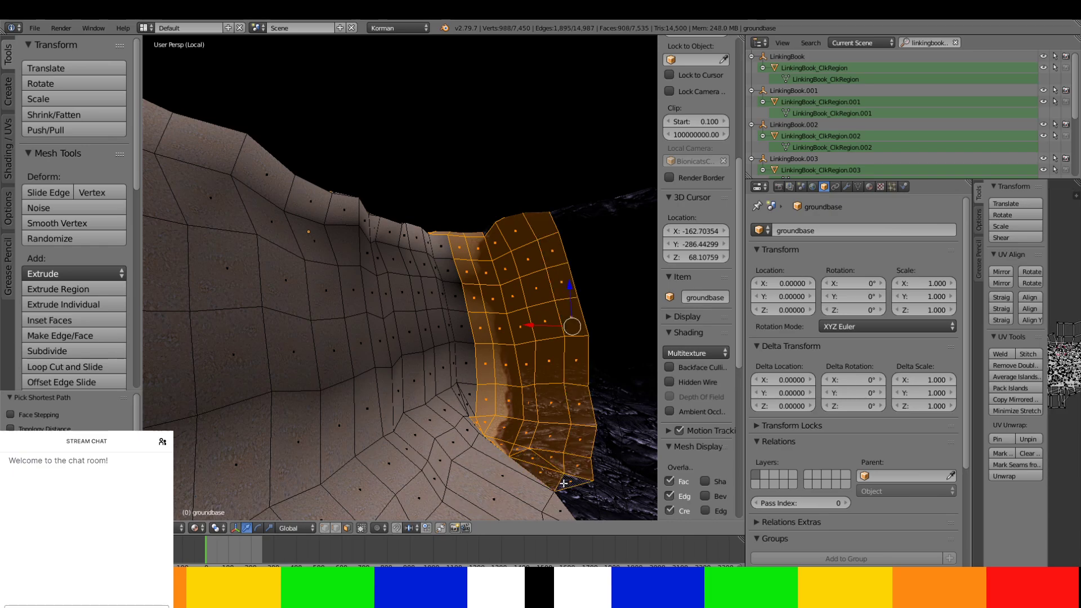
- Add the following rocky wall columns with their top faces, and a strip of large faces across the floor
ctrl+right_click(597, 501)
ctrl+right_click(561, 225)
ctrl+right_click(637, 215)
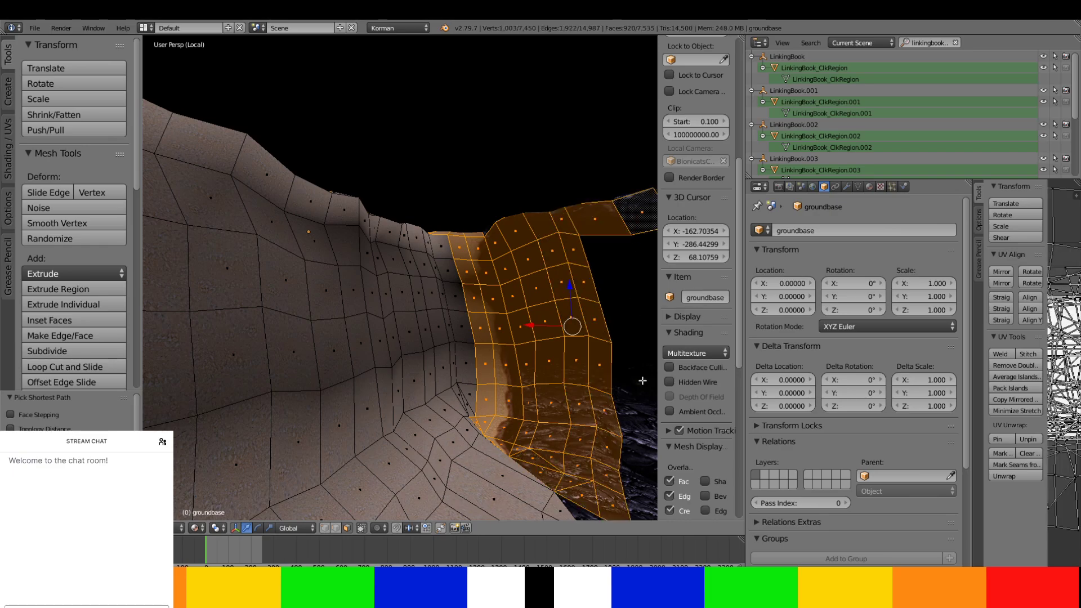
ctrl+right_click(641, 505)
ctrl+right_click(618, 259)
middle_drag(632, 312, 461, 369)
ctrl+right_click(401, 468)
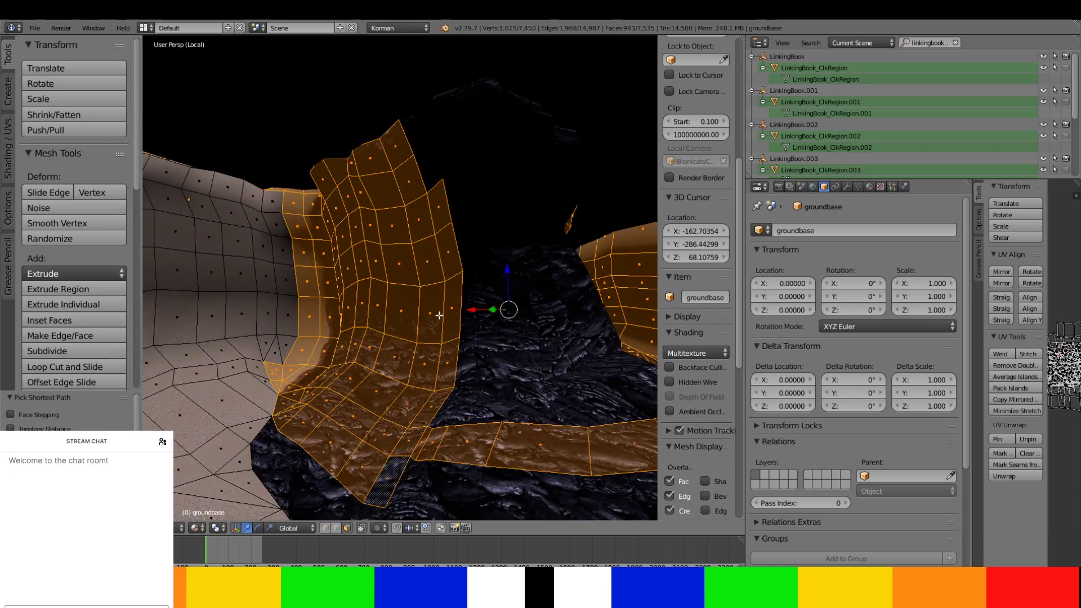
- Select the top row to the far end of the rocky wall, plus the next column and adjoining floor face
ctrl+right_click(420, 133)
middle_drag(531, 191, 474, 193)
ctrl+right_click(452, 157)
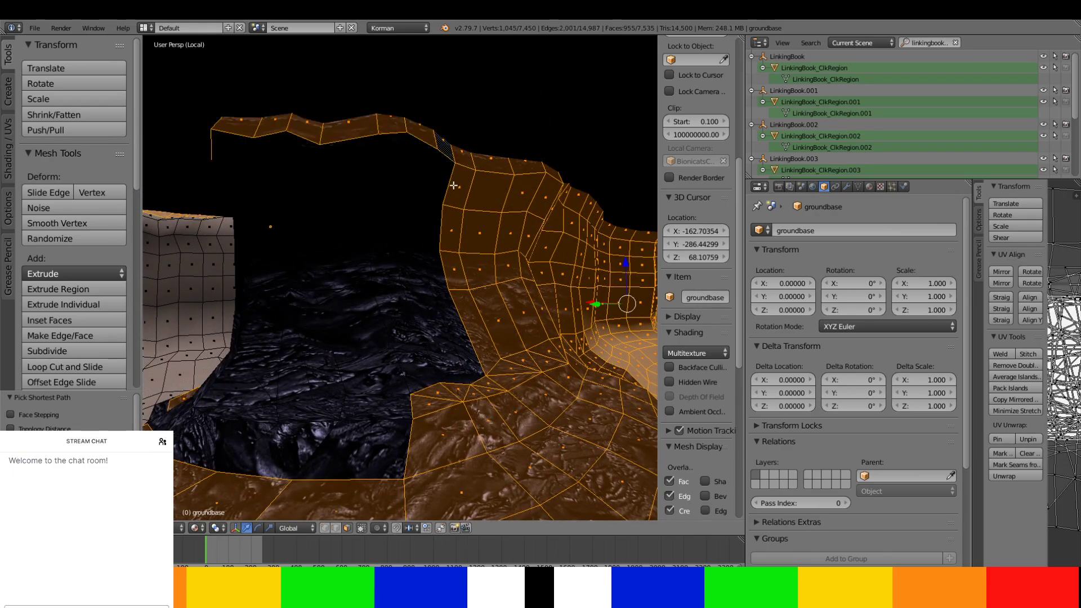
ctrl+right_click(451, 369)
ctrl+right_click(402, 451)
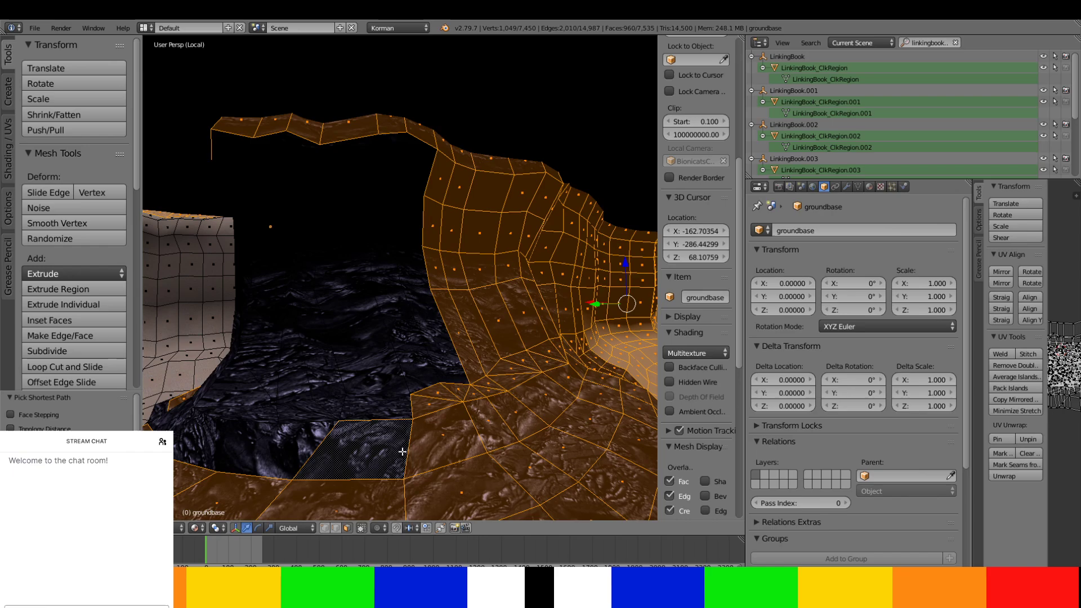
- Extend the face selection along the rocky wall with the next columns, filling the gaps between them and the faces beneath the top row
ctrl+right_click(420, 147)
ctrl+right_click(395, 392)
ctrl+right_click(374, 406)
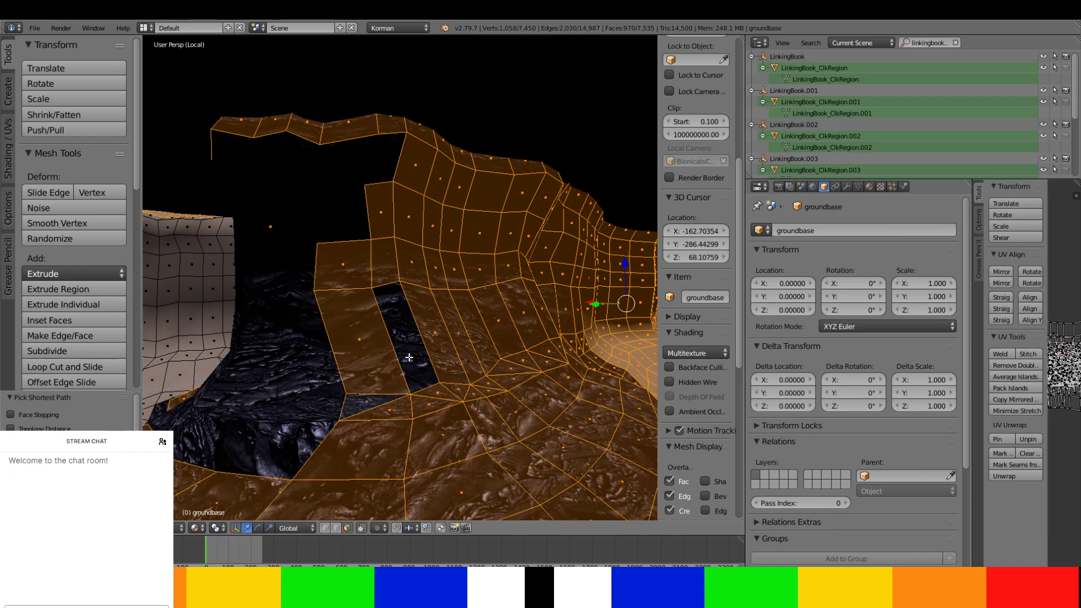
ctrl+right_click(404, 343)
ctrl+right_click(388, 172)
ctrl+right_click(345, 166)
ctrl+right_click(352, 231)
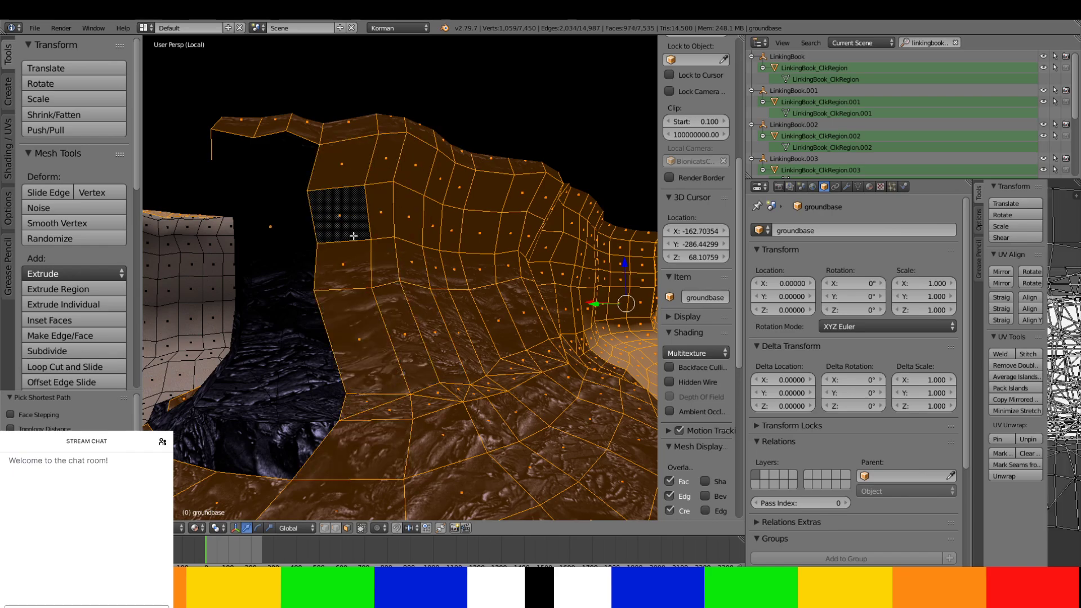
- Add the next rocky wall columns toward the narrow dark gap, including the floor faces at their foot
ctrl+right_click(295, 443)
ctrl+right_click(302, 167)
ctrl+right_click(325, 380)
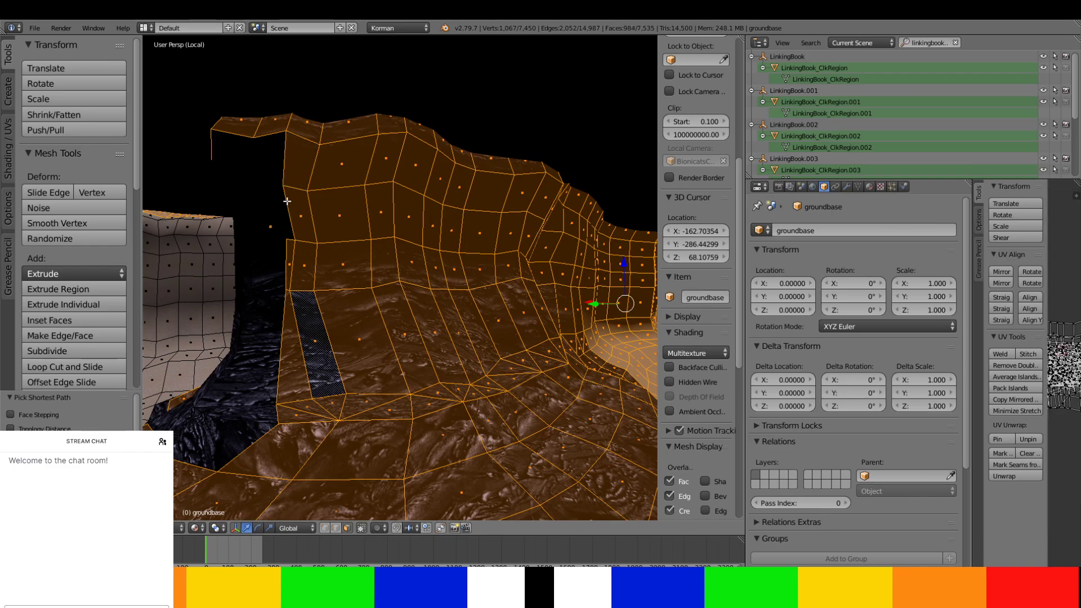
ctrl+right_click(280, 175)
ctrl+right_click(241, 438)
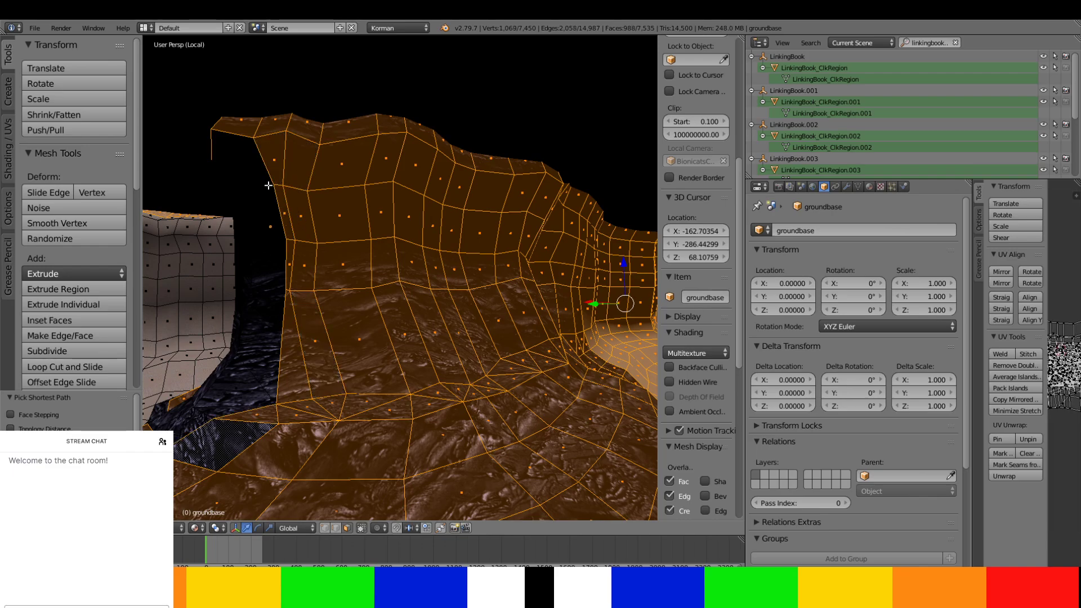
ctrl+right_click(248, 170)
- Select the upper face bridging the rocky gap and the narrow wall columns along its far side down to the floor
middle_drag(237, 252, 415, 217)
ctrl+right_click(439, 190)
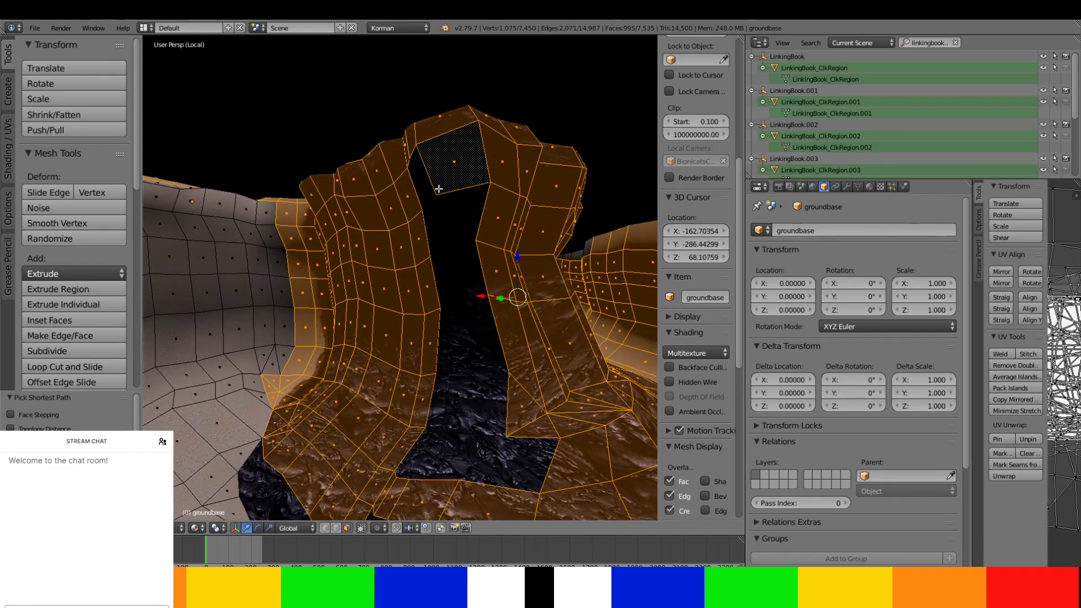
ctrl+right_click(428, 188)
ctrl+right_click(412, 457)
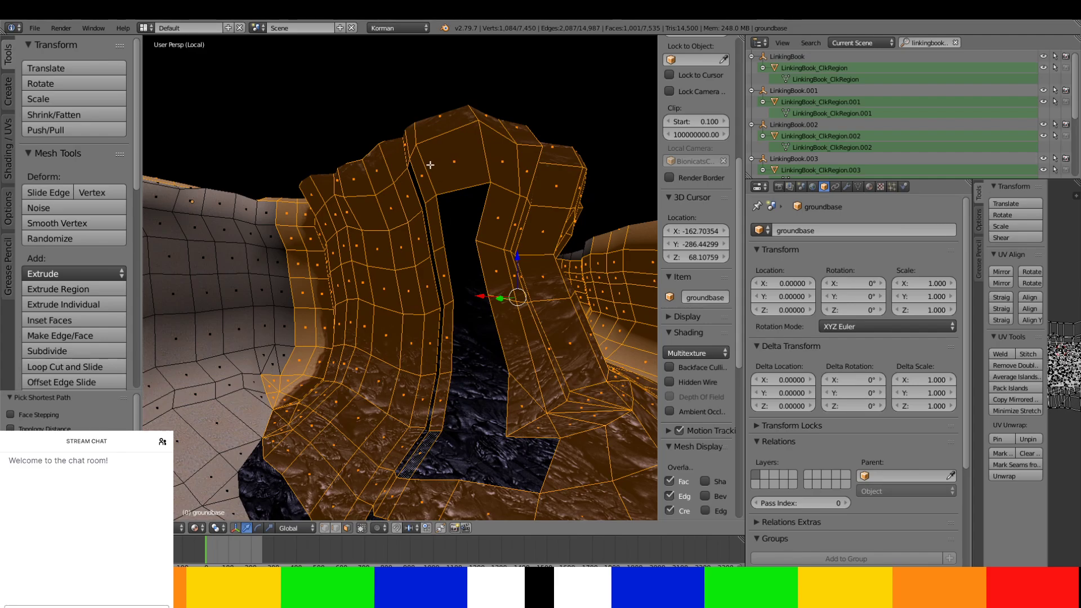
ctrl+right_click(417, 182)
middle_drag(422, 196, 440, 261)
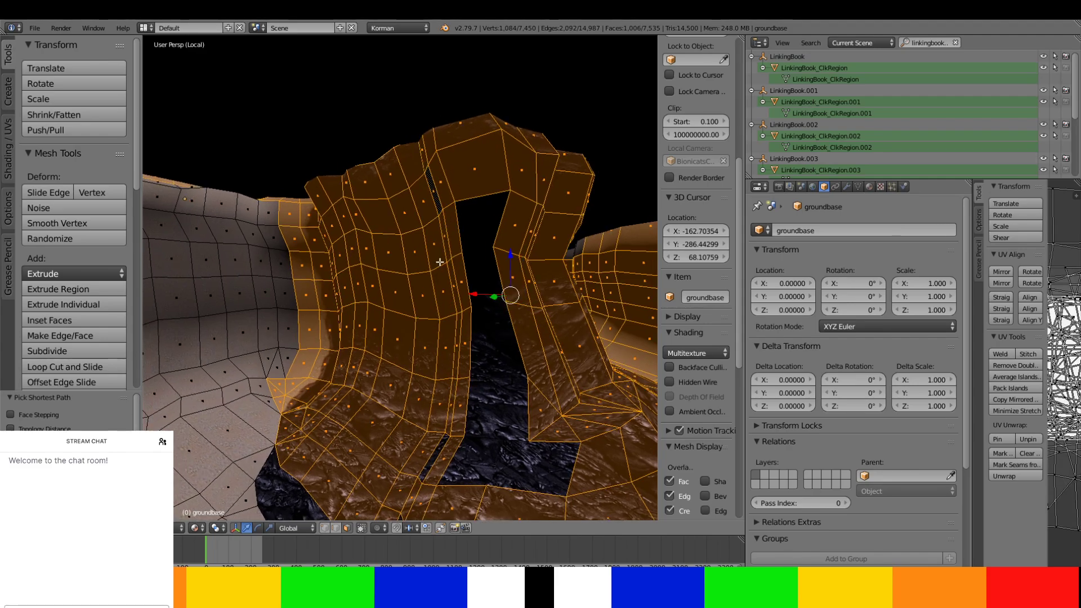
- Fill the remaining unselected rocky floor faces between the two walls and the opening above them
ctrl+right_click(438, 451)
ctrl+right_click(544, 458)
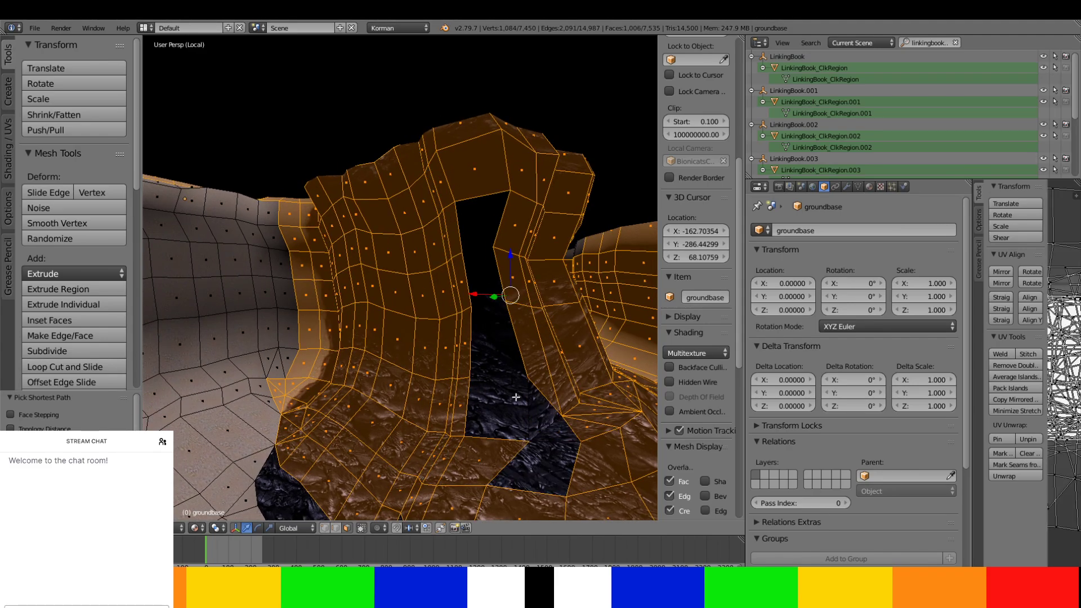
ctrl+right_click(508, 411)
ctrl+right_click(538, 408)
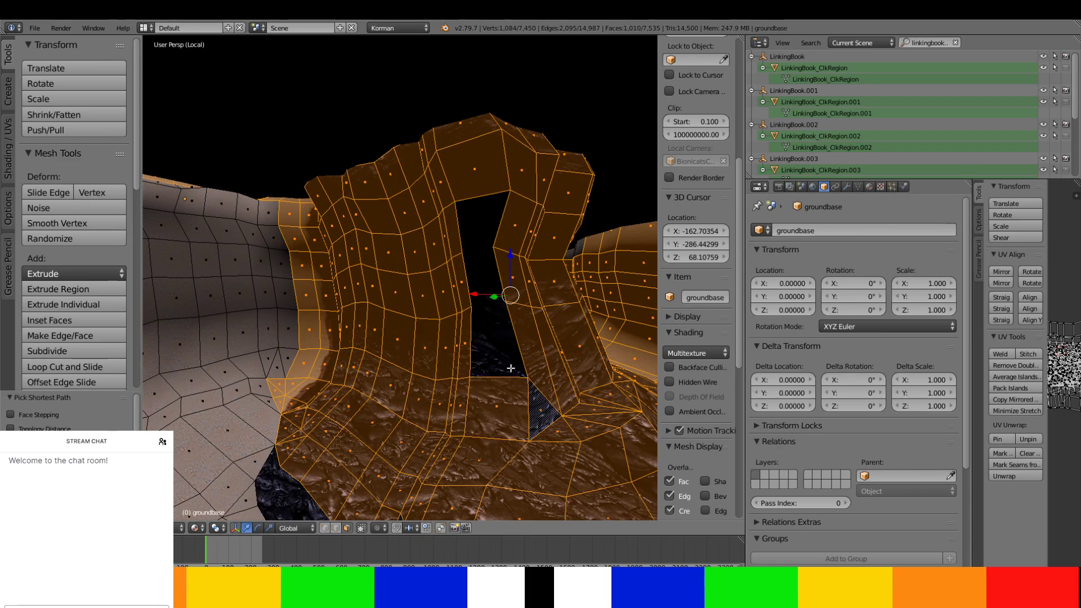
ctrl+right_click(510, 364)
ctrl+right_click(486, 223)
middle_drag(475, 236, 616, 242)
ctrl+right_click(507, 223)
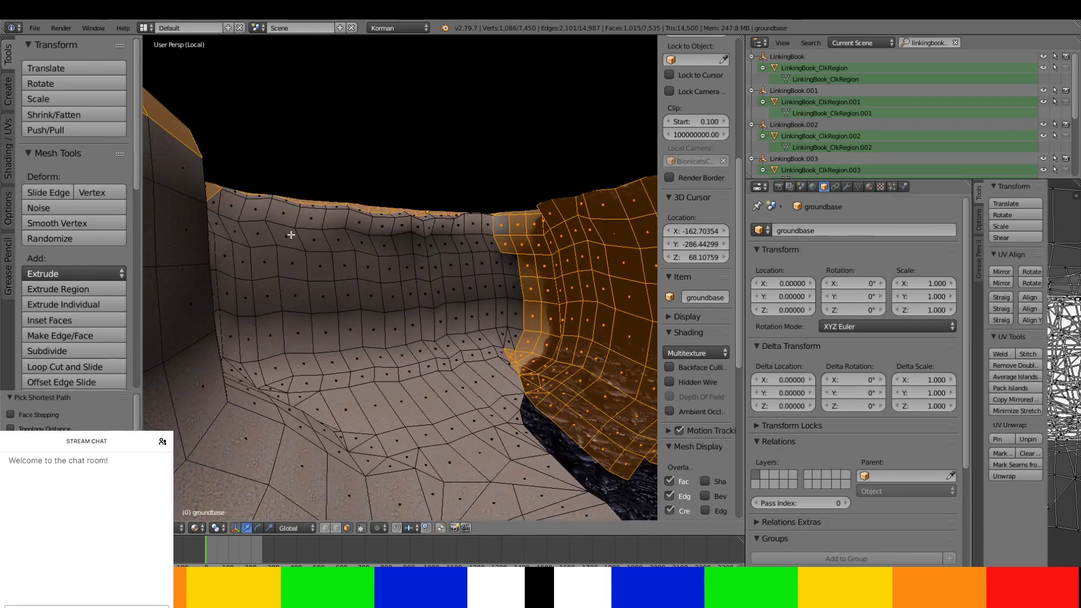
- Select the upper row along the sandy wall, plus columns beside the rock running down onto the floor
ctrl+right_click(225, 211)
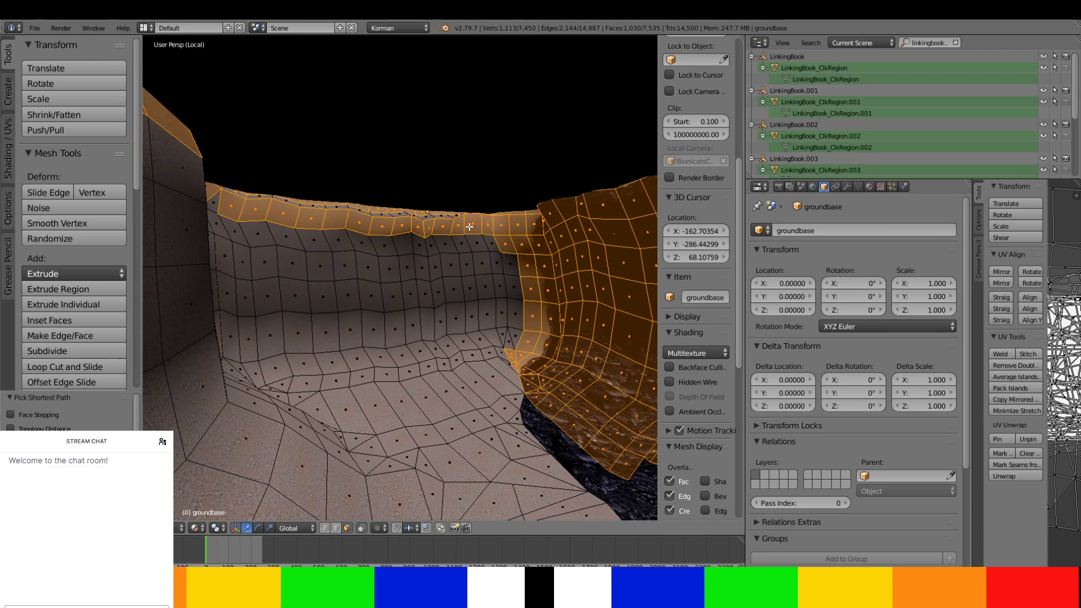
ctrl+right_click(500, 394)
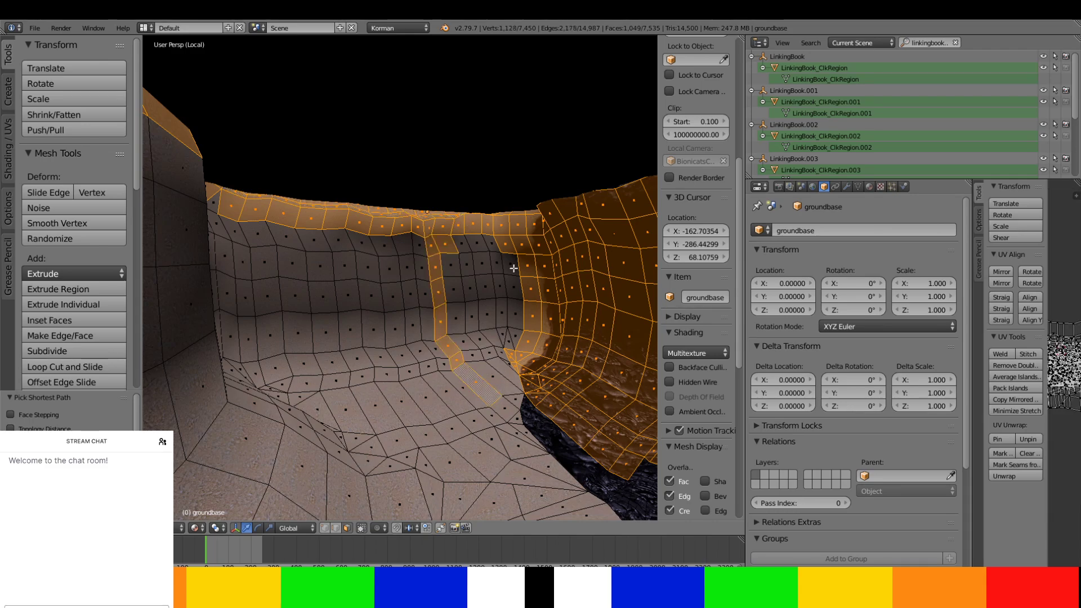
ctrl+right_click(512, 266)
ctrl+right_click(462, 248)
ctrl+right_click(531, 483)
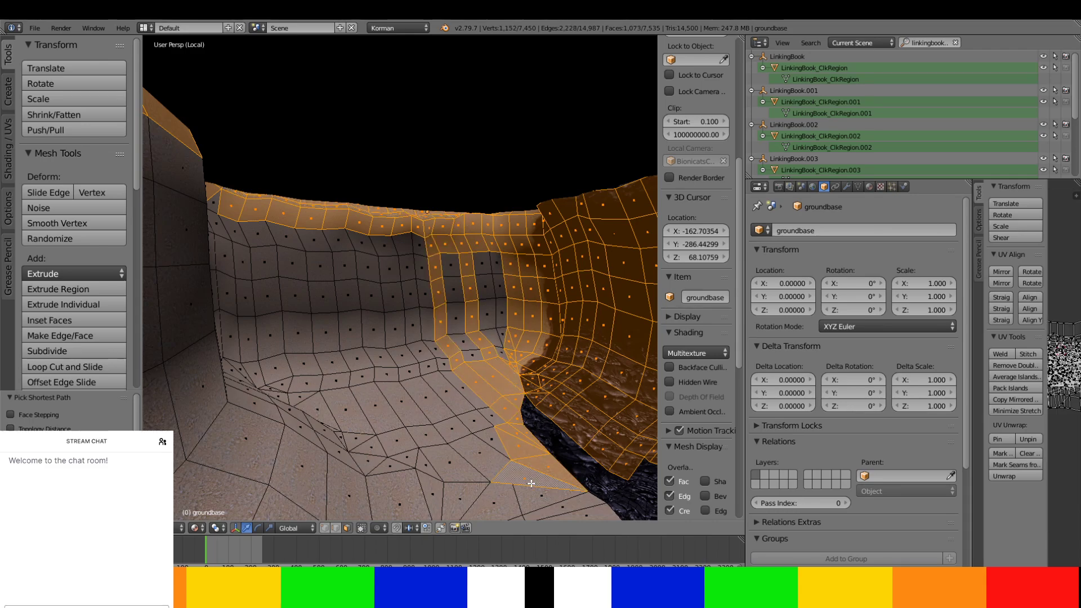
- Fill the unselected faces between the sandy wall columns beside the rock transition
ctrl+right_click(492, 263)
ctrl+right_click(487, 267)
ctrl+right_click(449, 265)
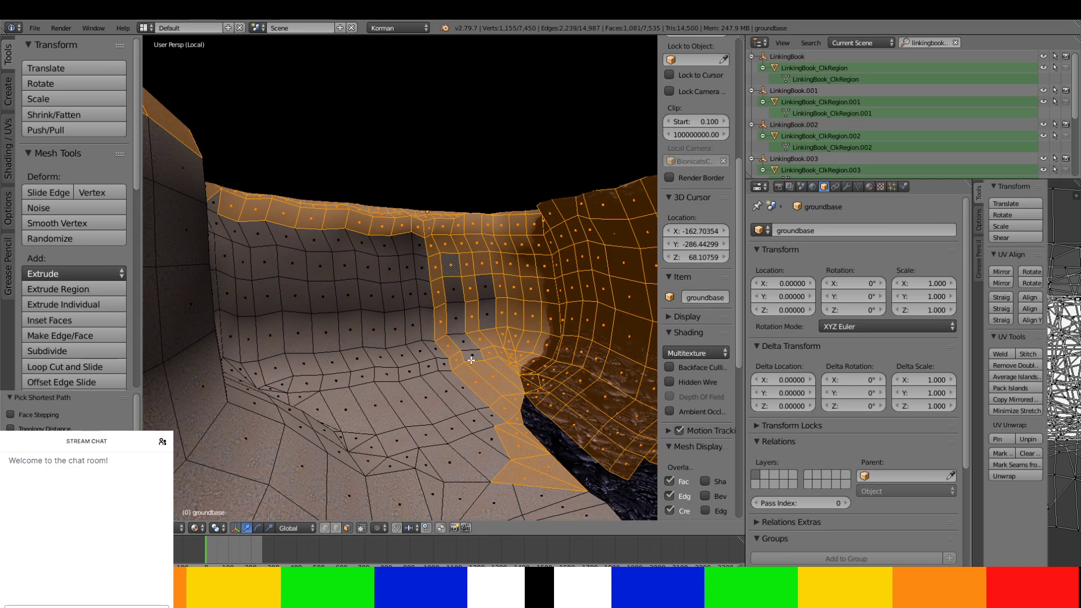
ctrl+right_click(471, 359)
ctrl+right_click(491, 292)
- Extend the selection along the sandy wall's second row and around the corner, filling the small gap left in it
ctrl+right_click(388, 267)
ctrl+right_click(313, 246)
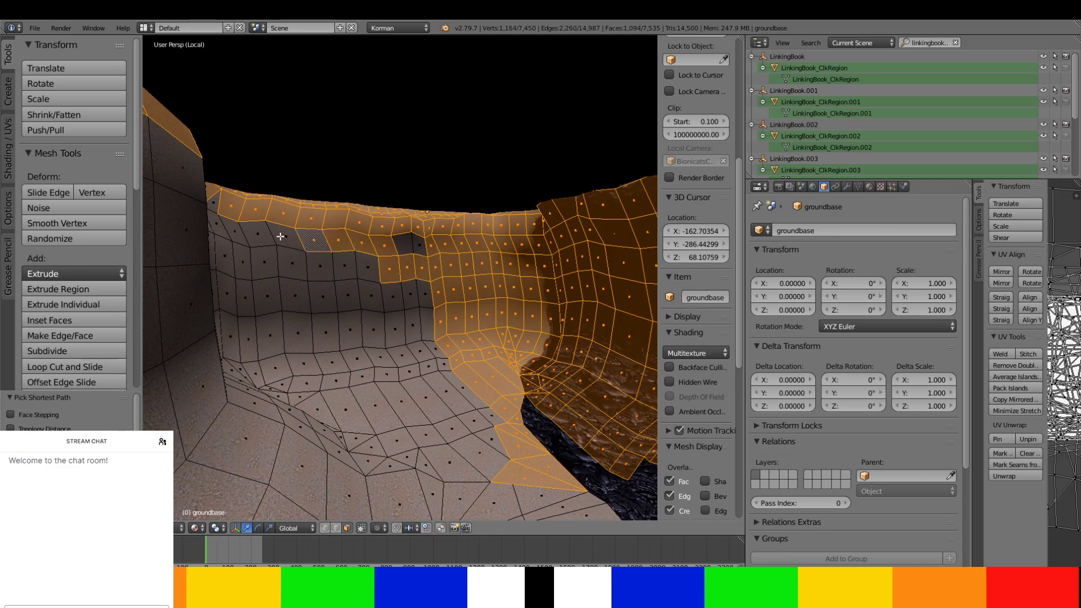
ctrl+right_click(211, 213)
ctrl+right_click(169, 238)
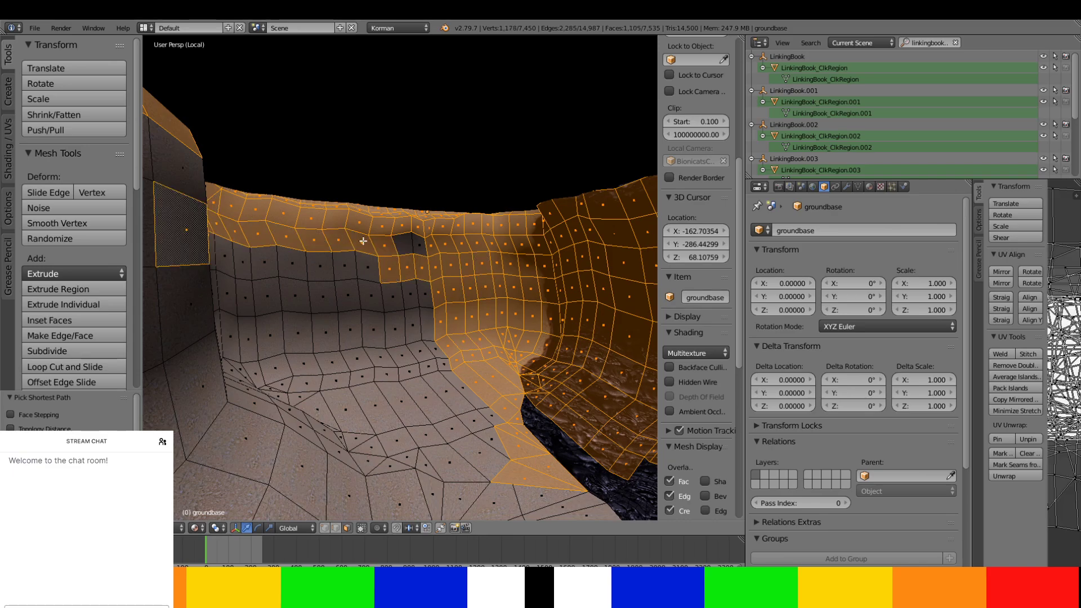
ctrl+right_click(417, 241)
middle_drag(403, 244, 414, 238)
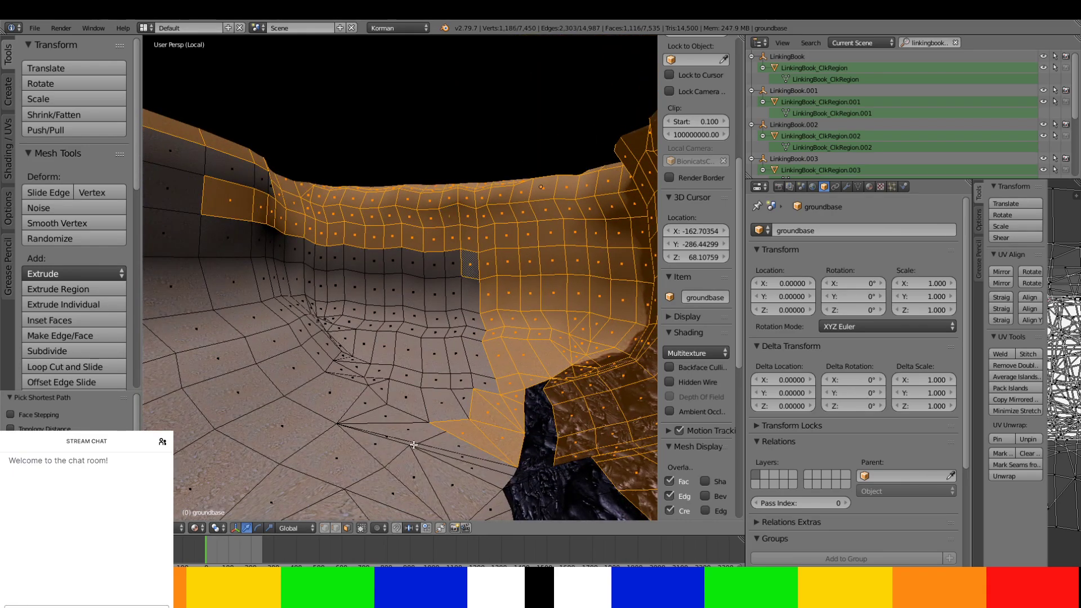
- Add the next sandy wall columns down to the floor, fill the strip between them and include the adjoining floor faces
ctrl+right_click(417, 425)
ctrl+right_click(430, 299)
ctrl+right_click(448, 263)
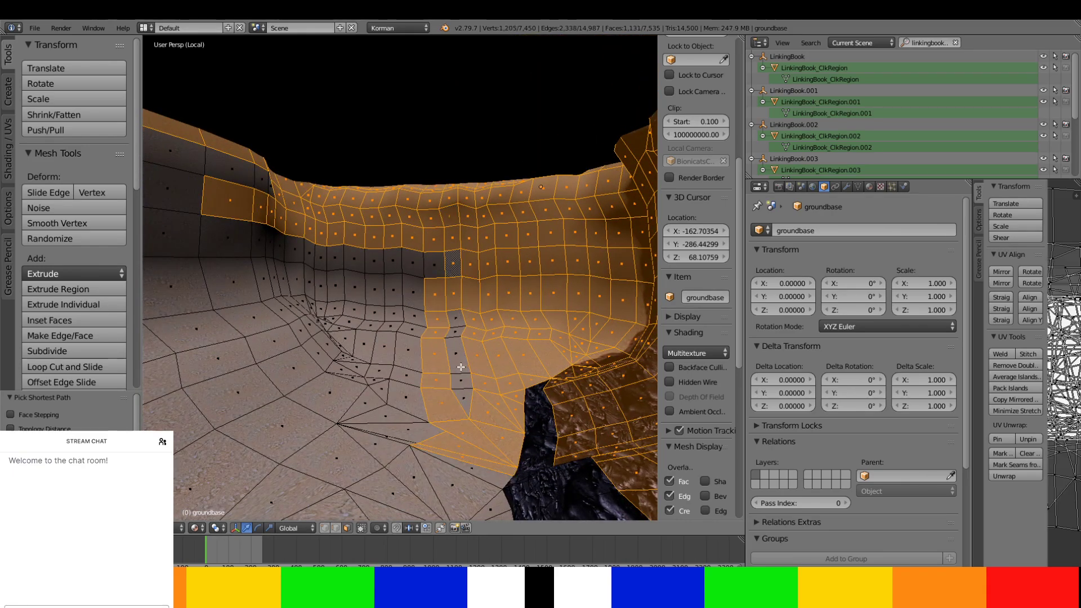
ctrl+right_click(464, 407)
ctrl+right_click(378, 428)
ctrl+right_click(431, 265)
- Select the third row of the sandy wall to the corner, plus the upper faces on the adjoining wall
ctrl+right_click(335, 258)
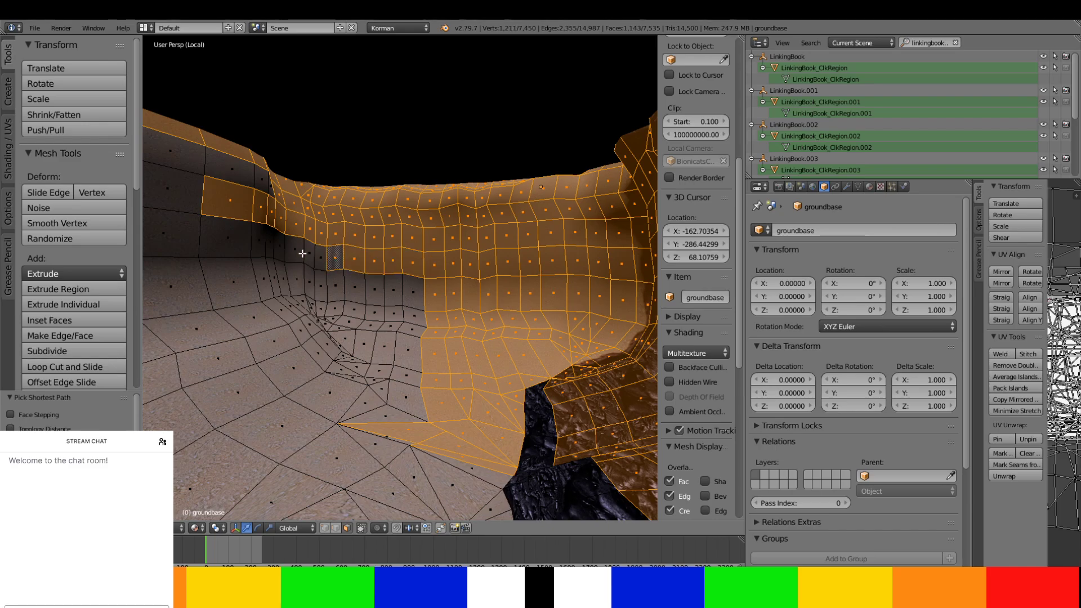
ctrl+right_click(270, 243)
ctrl+right_click(222, 233)
ctrl+right_click(178, 158)
ctrl+right_click(261, 180)
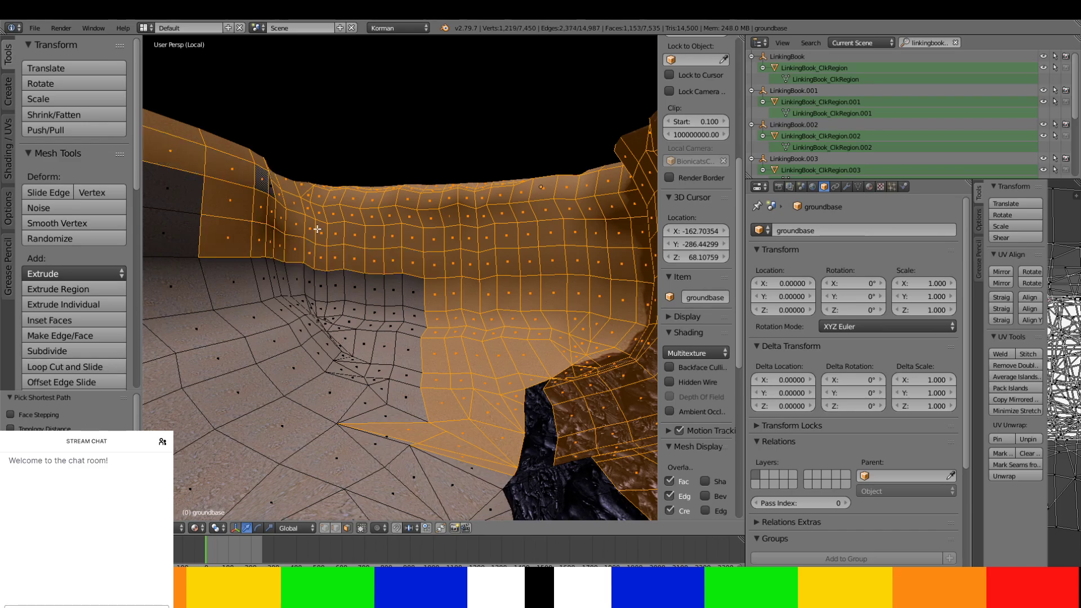
- Select the floor strip curving around the sandy corner and the lower wall rows and floor faces it encloses
ctrl+right_click(402, 425)
ctrl+right_click(410, 292)
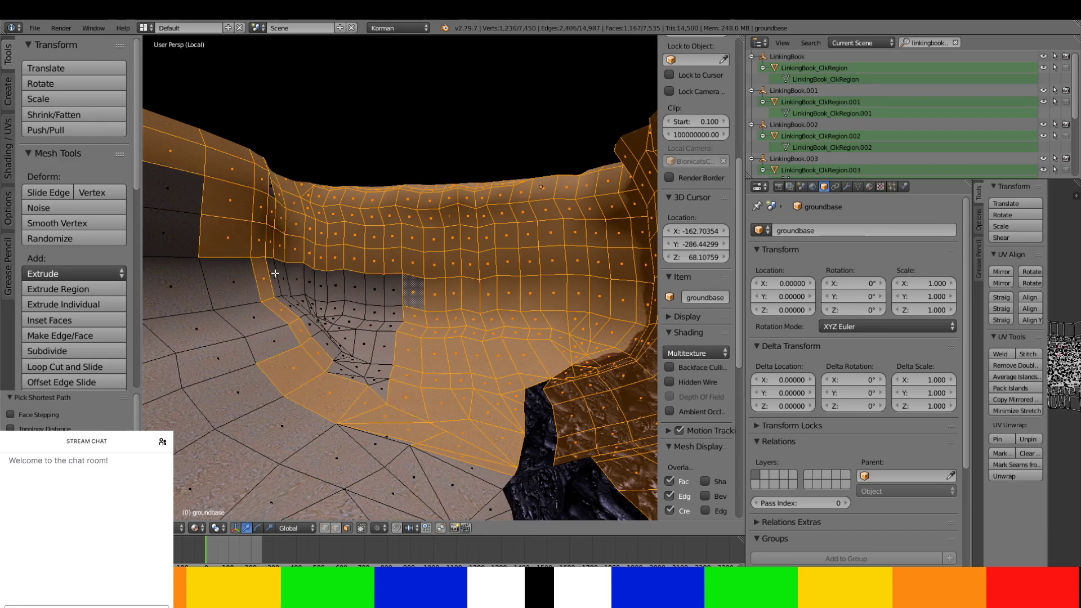
ctrl+right_click(275, 274)
ctrl+right_click(394, 322)
ctrl+right_click(382, 381)
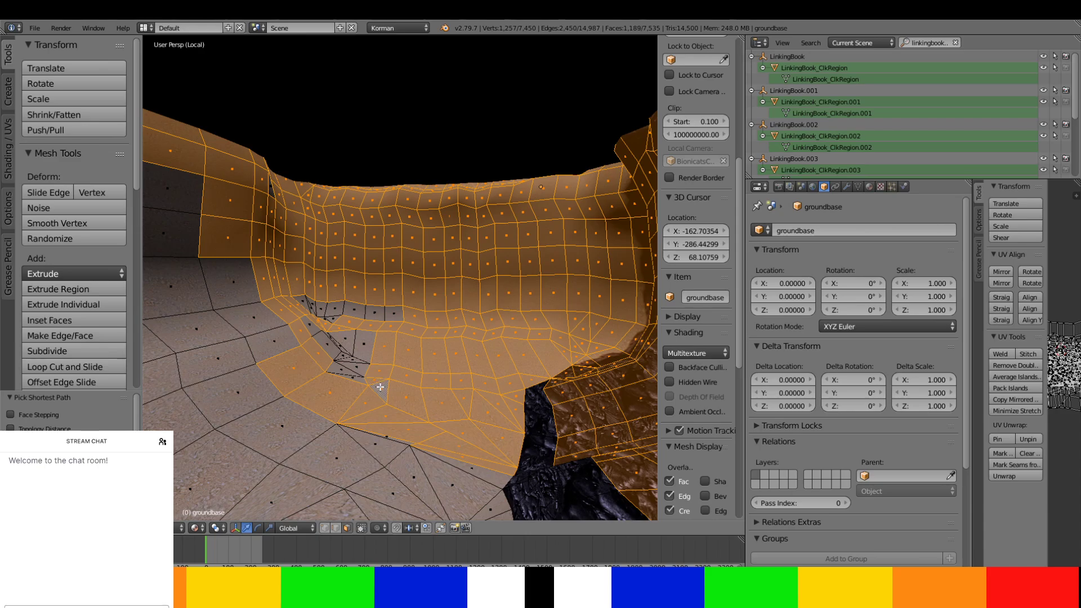
- Fill the leftover small faces at the foot of the sandy corner and the missed face on its upper wall
middle_drag(358, 400, 334, 259)
scroll(296, 391, up, 3)
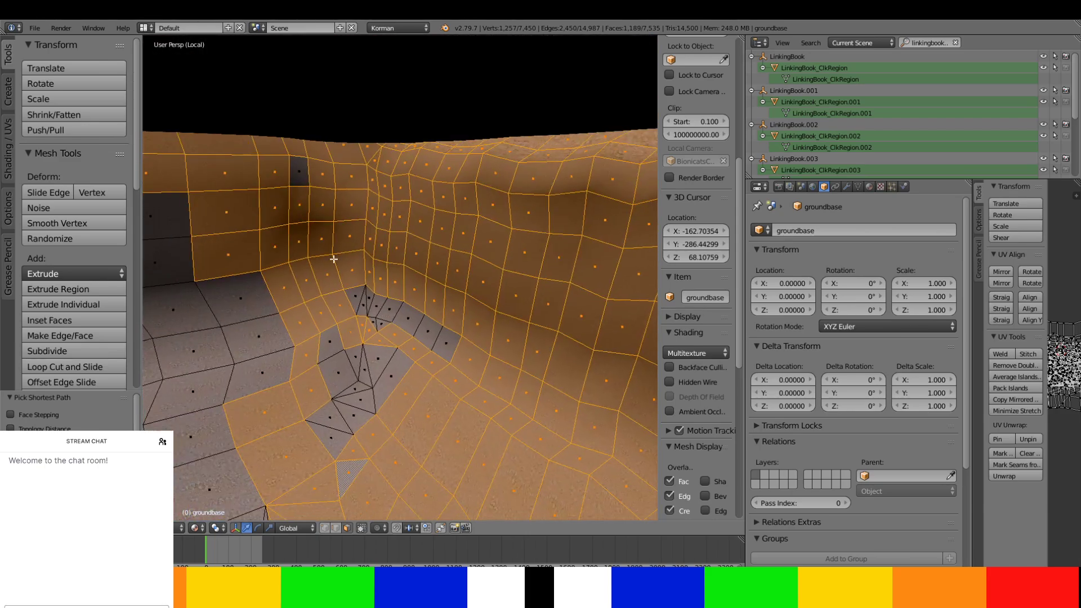
ctrl+right_click(295, 177)
ctrl+right_click(456, 348)
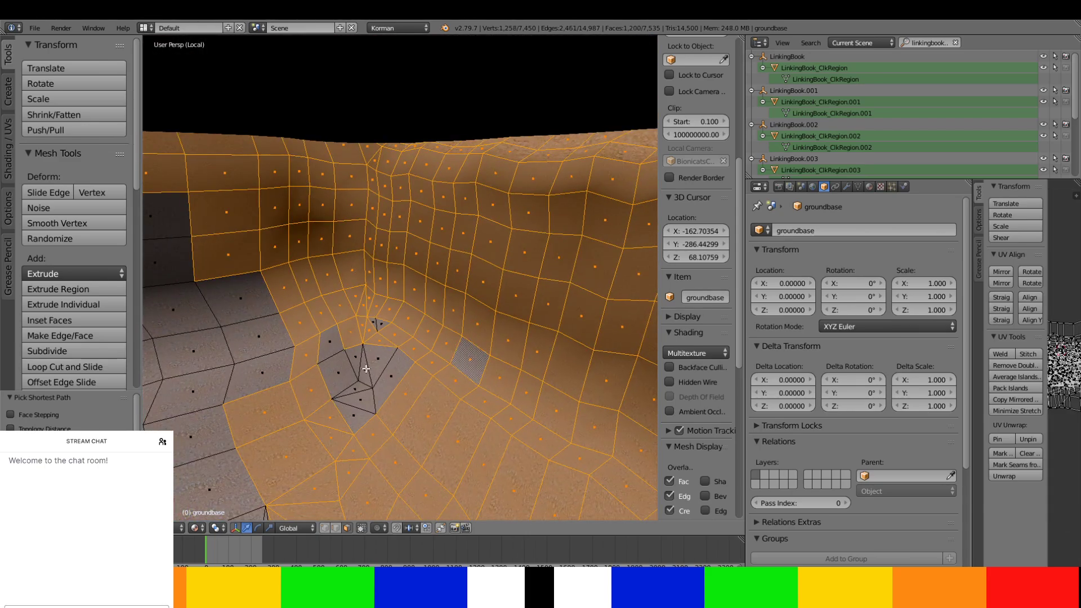
ctrl+right_click(336, 340)
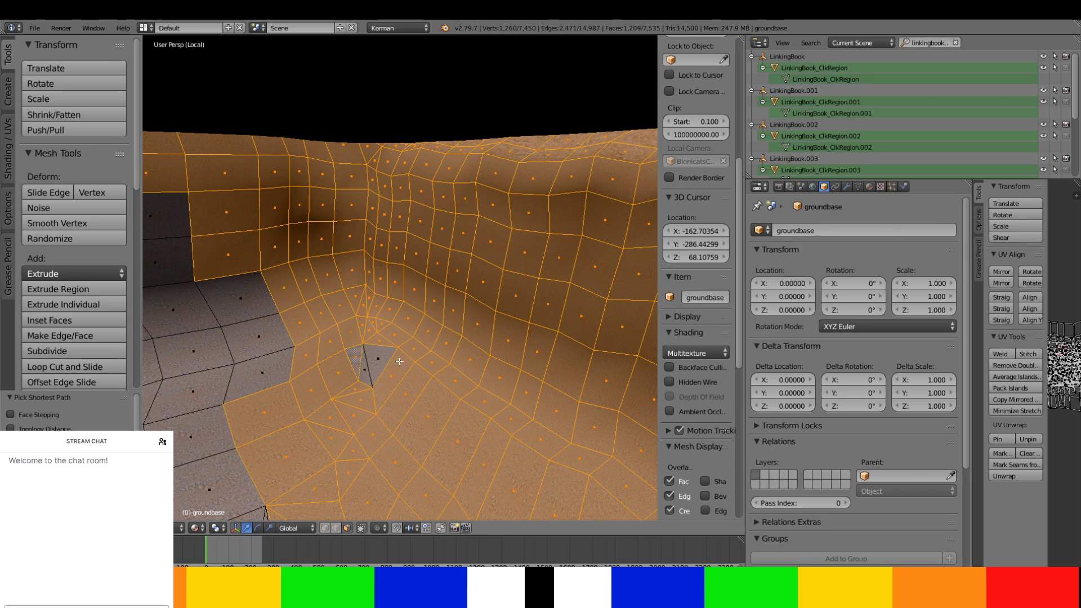
- Complete the corner patch and add the next wall and floor faces beyond it, including the large upper wall faces
shift+middle_drag(344, 342, 454, 305)
ctrl+right_click(374, 246)
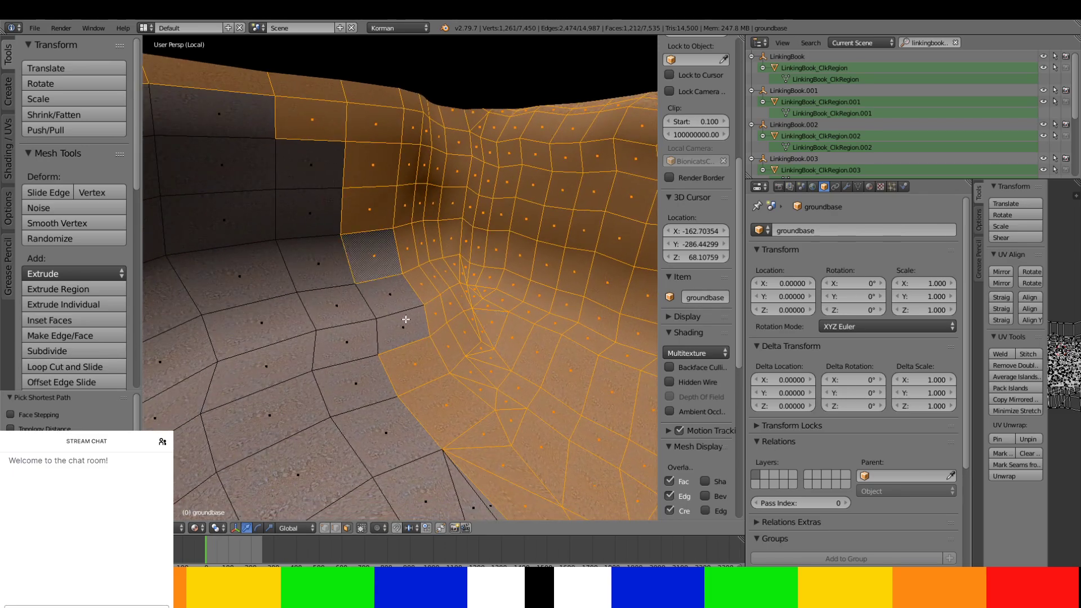
ctrl+right_click(406, 319)
ctrl+right_click(299, 167)
ctrl+right_click(405, 459)
ctrl+right_click(217, 107)
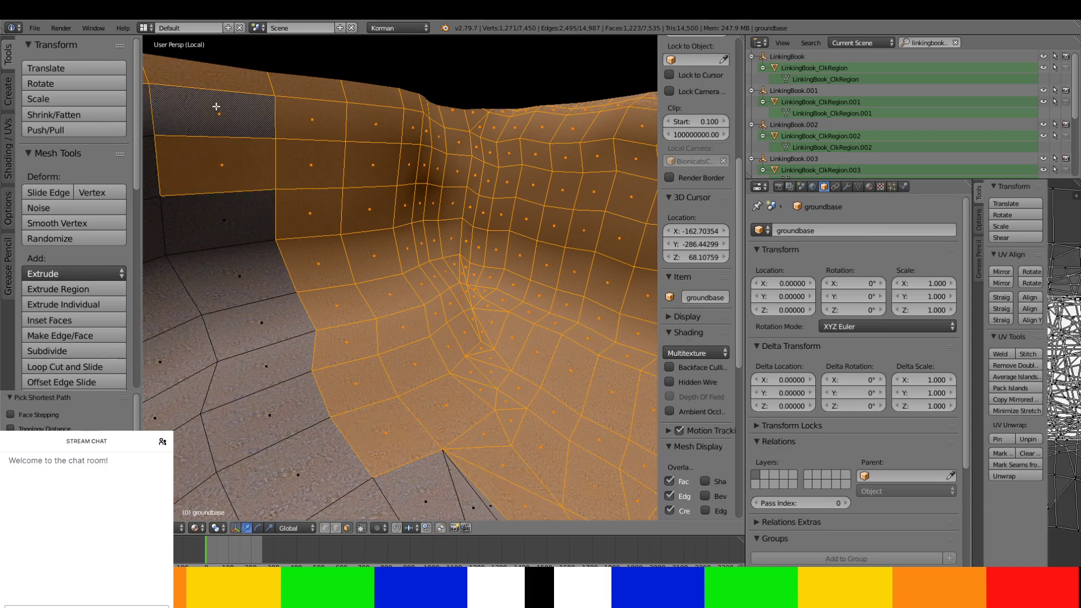
- Extend the selection across the sandy floor and up a wall column farther along the bank
ctrl+right_click(304, 498)
middle_drag(297, 483, 269, 247)
ctrl+right_click(186, 264)
ctrl+right_click(503, 394)
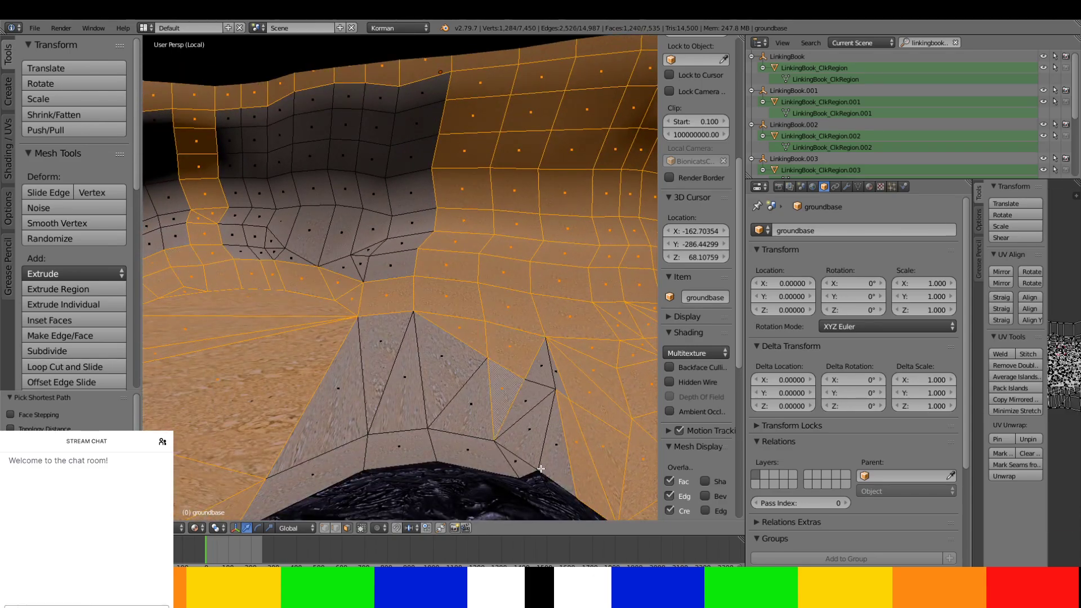
- Select the sandy floor faces bordering the dark rocky bed and fill the large triangles behind them
ctrl+right_click(562, 461)
ctrl+right_click(327, 470)
ctrl+right_click(546, 373)
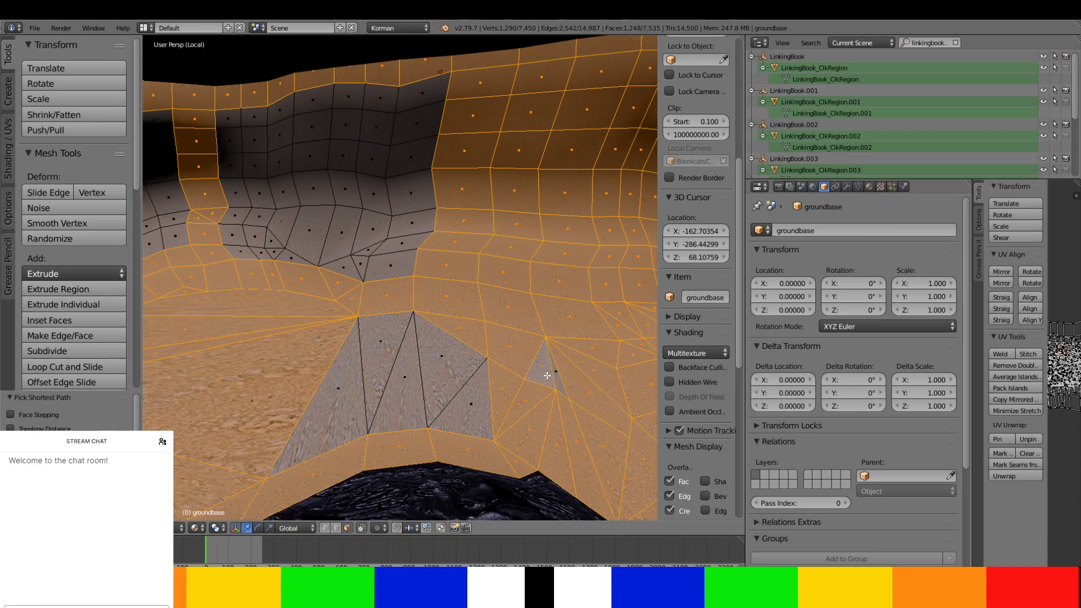
ctrl+right_click(313, 406)
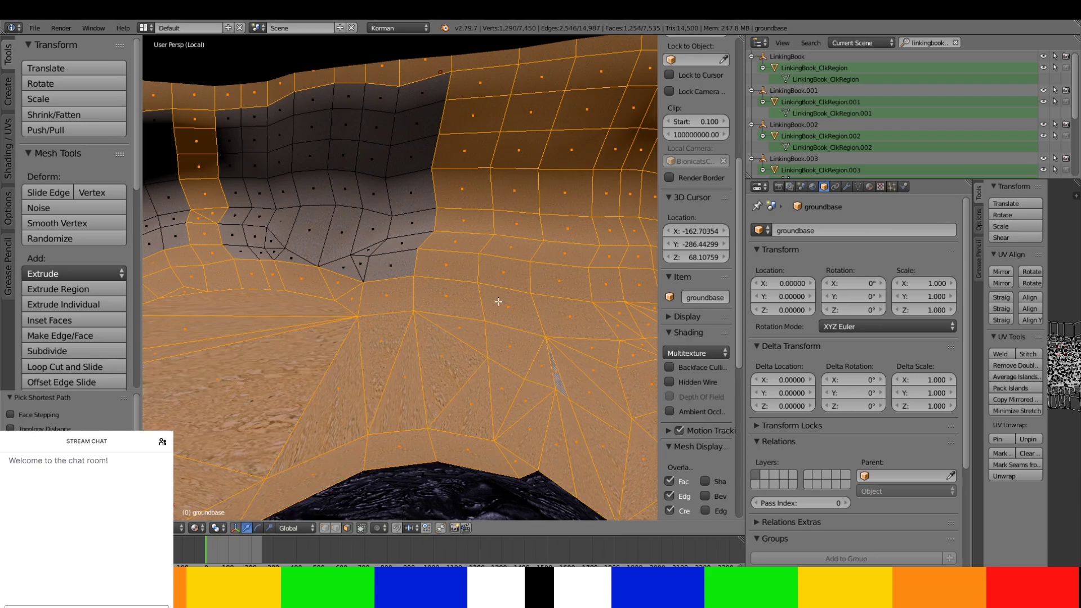
- Add the upper rows and bordering columns of the unselected wall patch, including the faces along its lower edge
ctrl+right_click(400, 132)
ctrl+right_click(384, 100)
ctrl+right_click(223, 123)
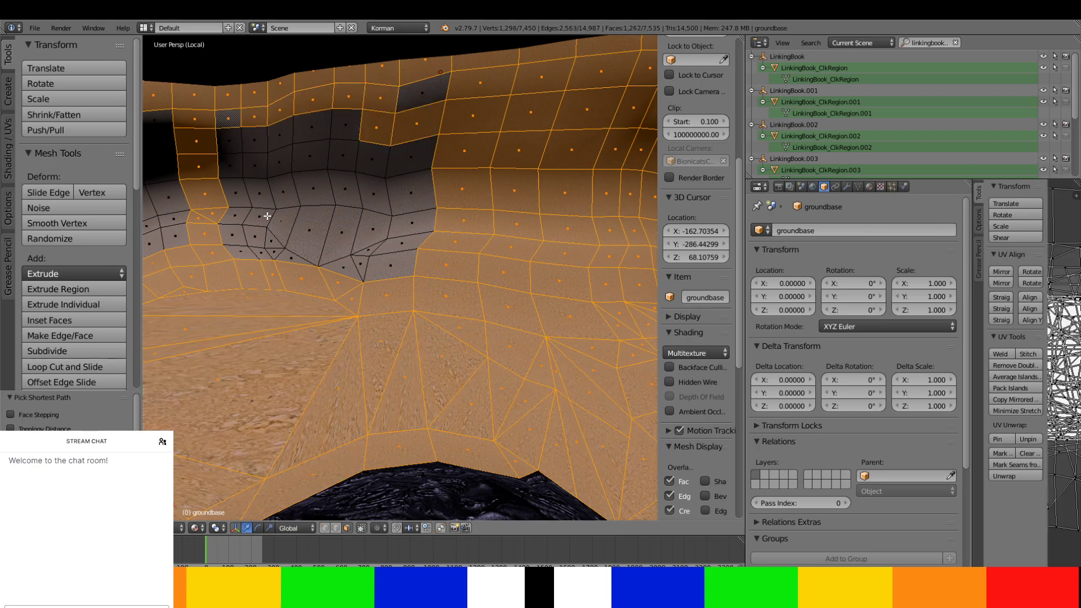
ctrl+right_click(240, 252)
ctrl+right_click(381, 266)
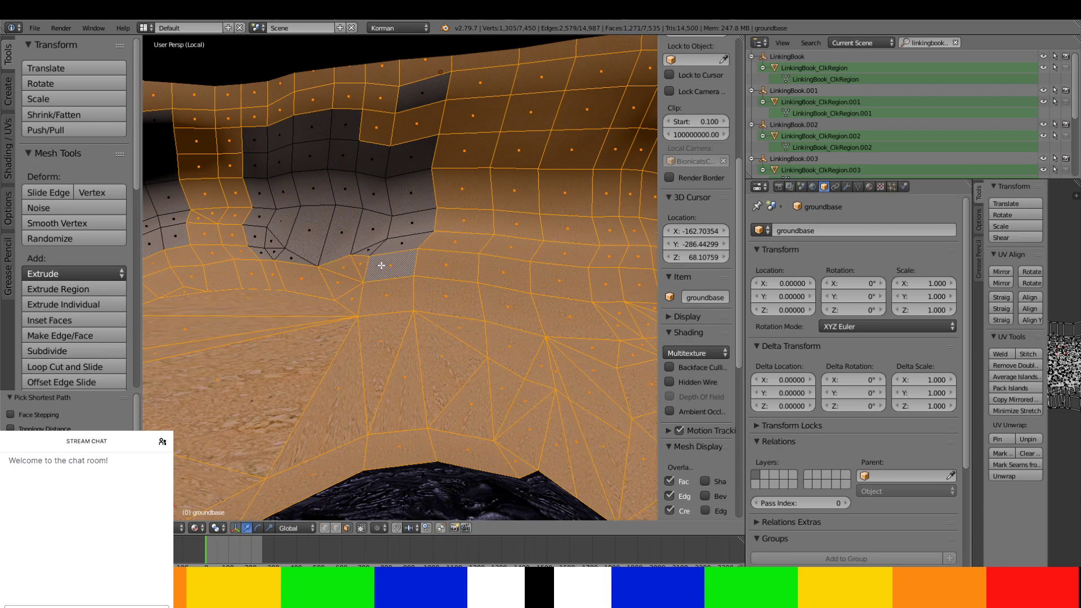
ctrl+right_click(409, 100)
- Select the remaining faces of the unselected wall patch, including the small faces along its lower edge
ctrl+right_click(326, 224)
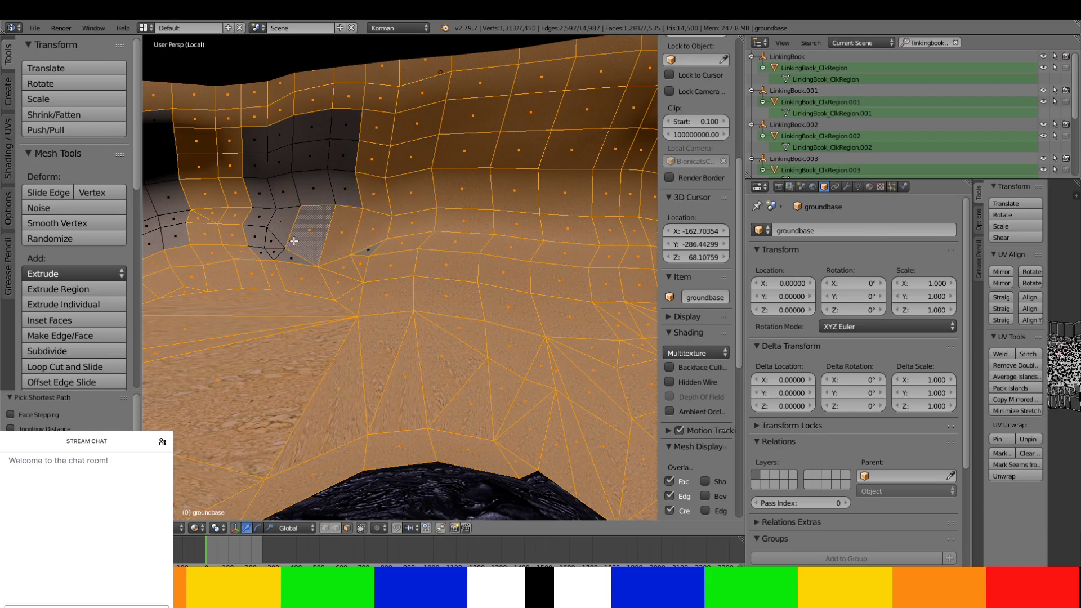
ctrl+right_click(272, 240)
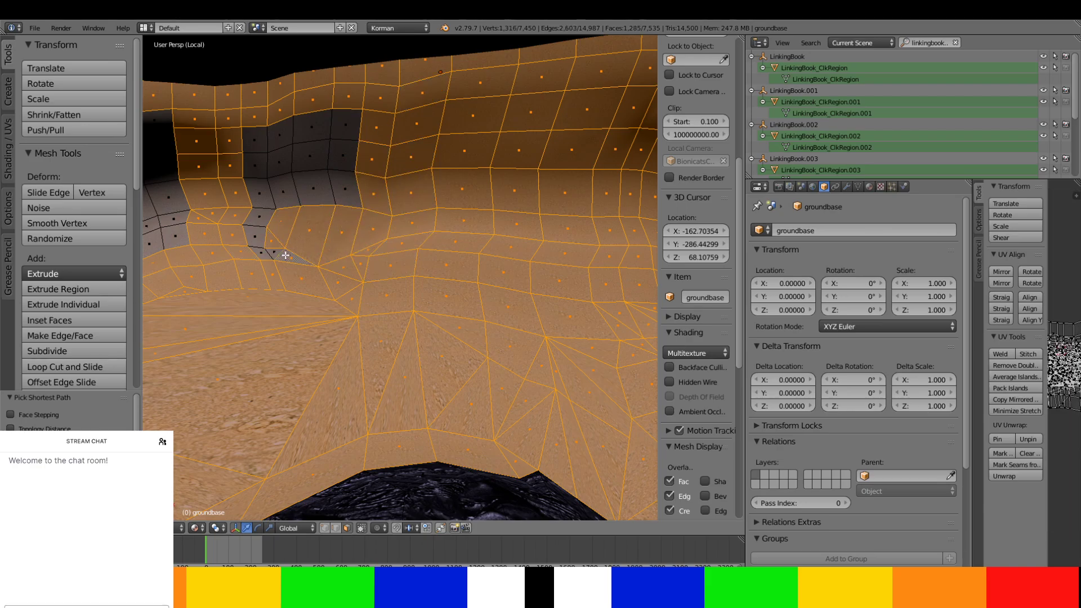
ctrl+right_click(275, 165)
ctrl+right_click(258, 145)
ctrl+right_click(324, 137)
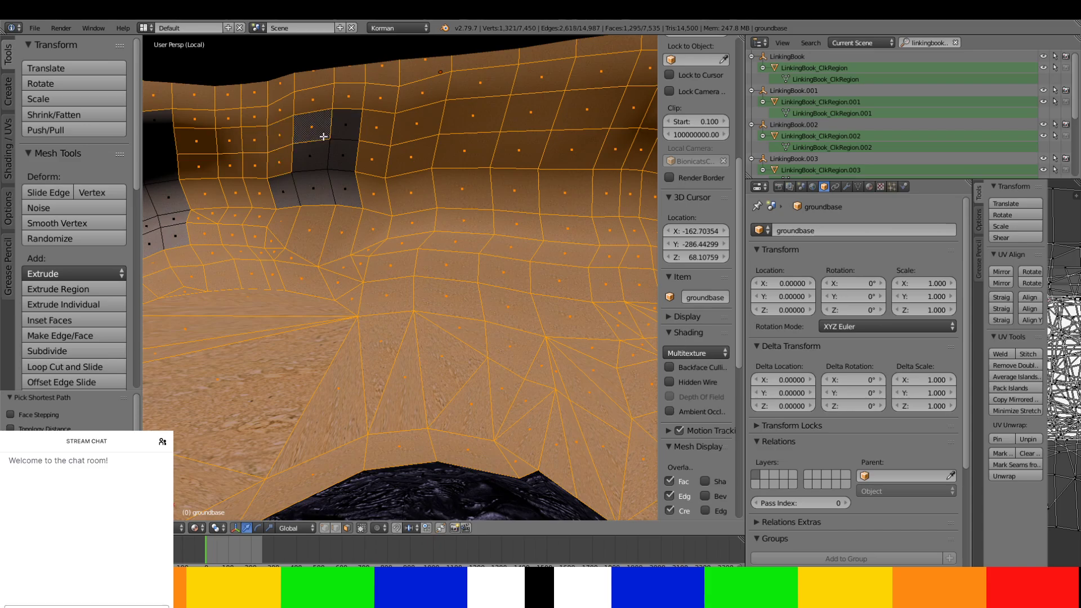
ctrl+right_click(352, 157)
ctrl+right_click(339, 195)
ctrl+right_click(283, 185)
ctrl+right_click(308, 158)
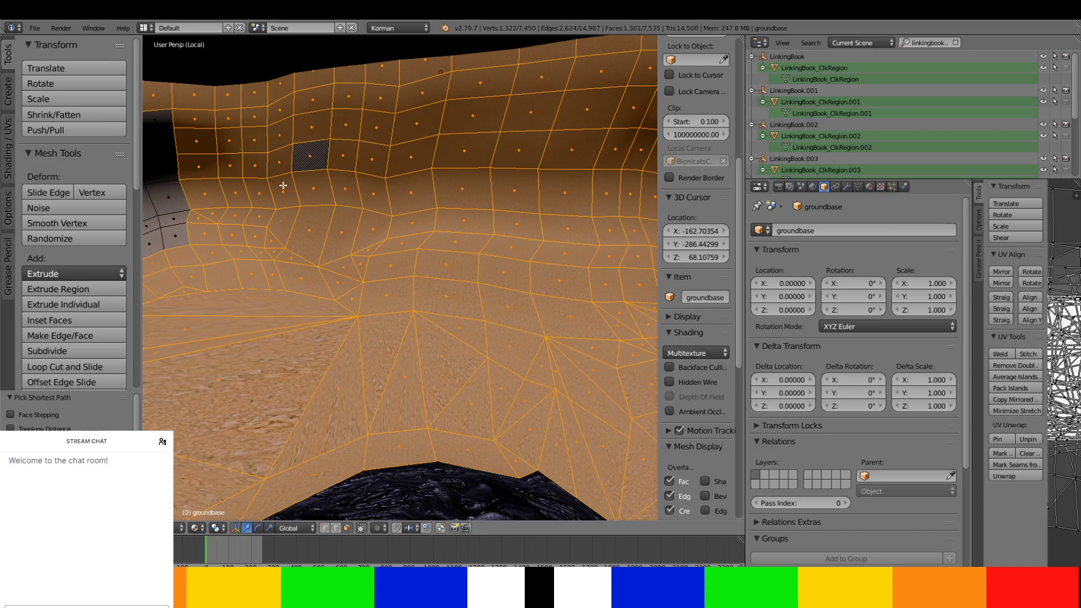
- Select the narrow unselected wall strip from the upper rim down to the sandy floor
middle_drag(313, 206, 428, 237)
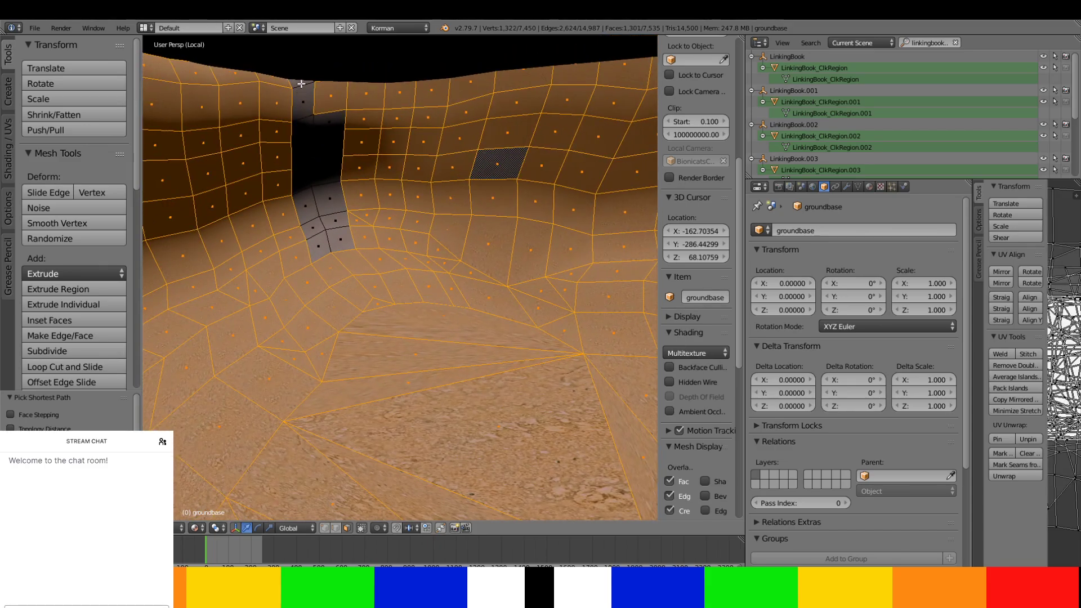
ctrl+right_click(307, 102)
ctrl+right_click(342, 228)
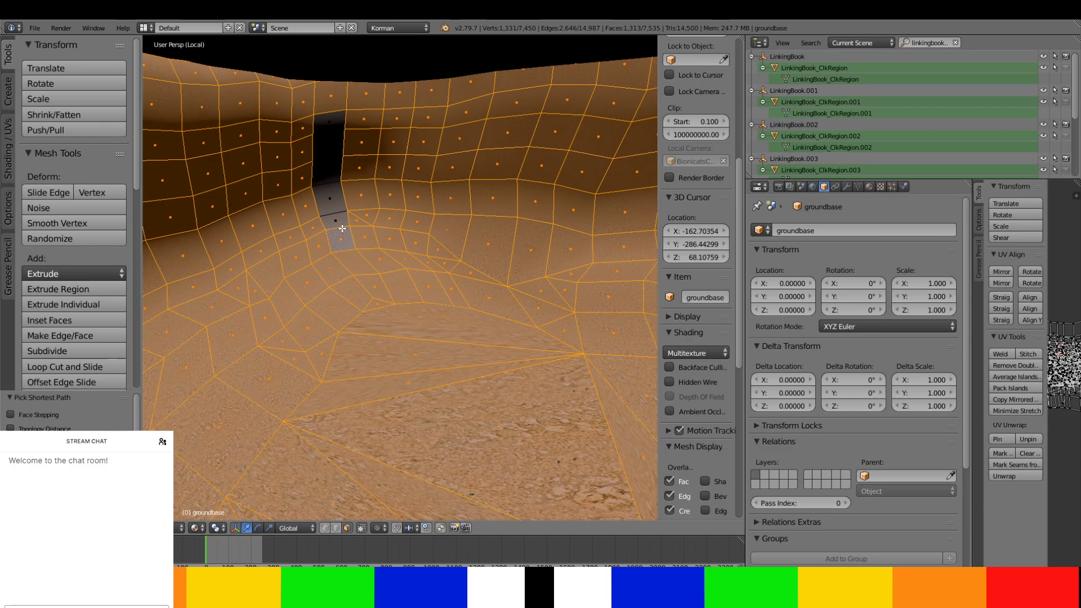
ctrl+right_click(332, 126)
- Select all the dark rocky bed faces between the sandy floor and the rocky bank
scroll(333, 128, down, 10)
middle_drag(339, 150, 350, 375)
scroll(304, 188, up, 2)
shift+right_click(336, 377)
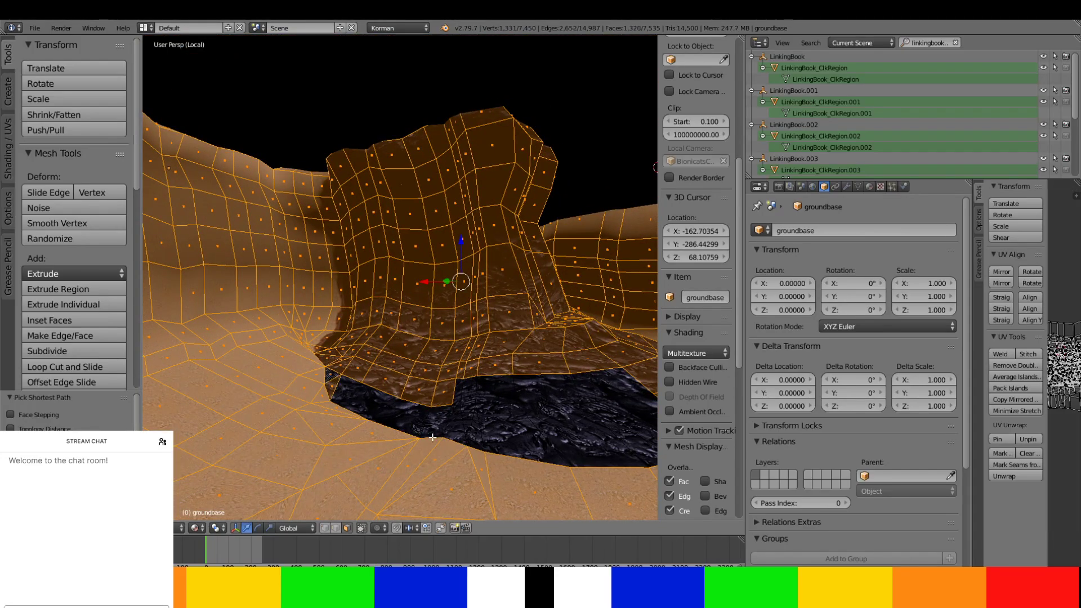
ctrl+right_click(542, 449)
ctrl+right_click(646, 432)
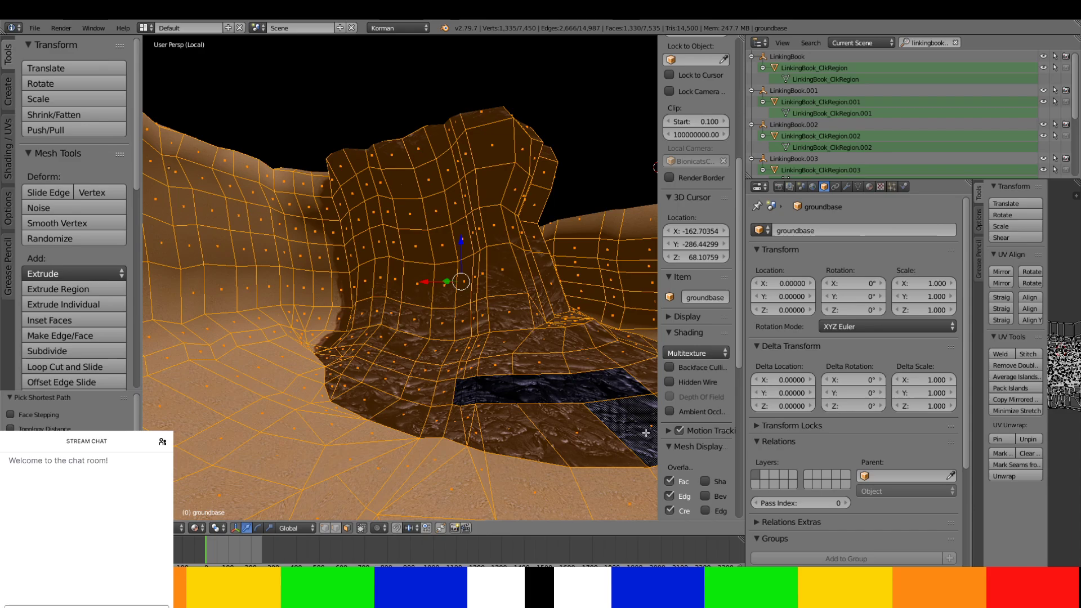
ctrl+right_click(613, 387)
ctrl+right_click(478, 388)
ctrl+right_click(467, 389)
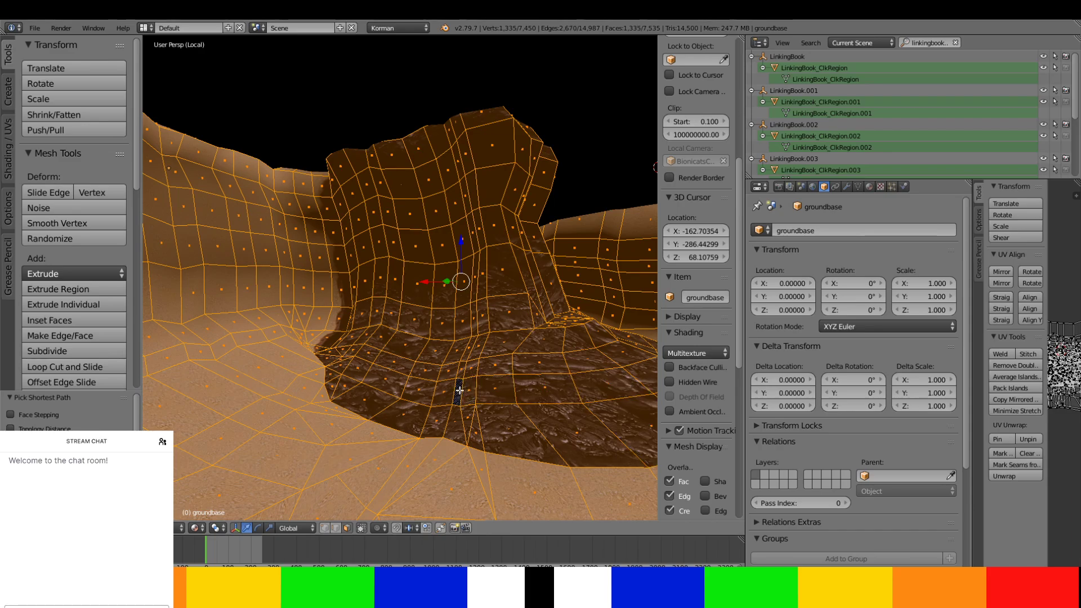
- Add the missing faces around the gap in the wall's upper rim beside the tall rock section
middle_drag(460, 389, 651, 383)
middle_drag(399, 276, 363, 253)
shift+right_click(367, 237)
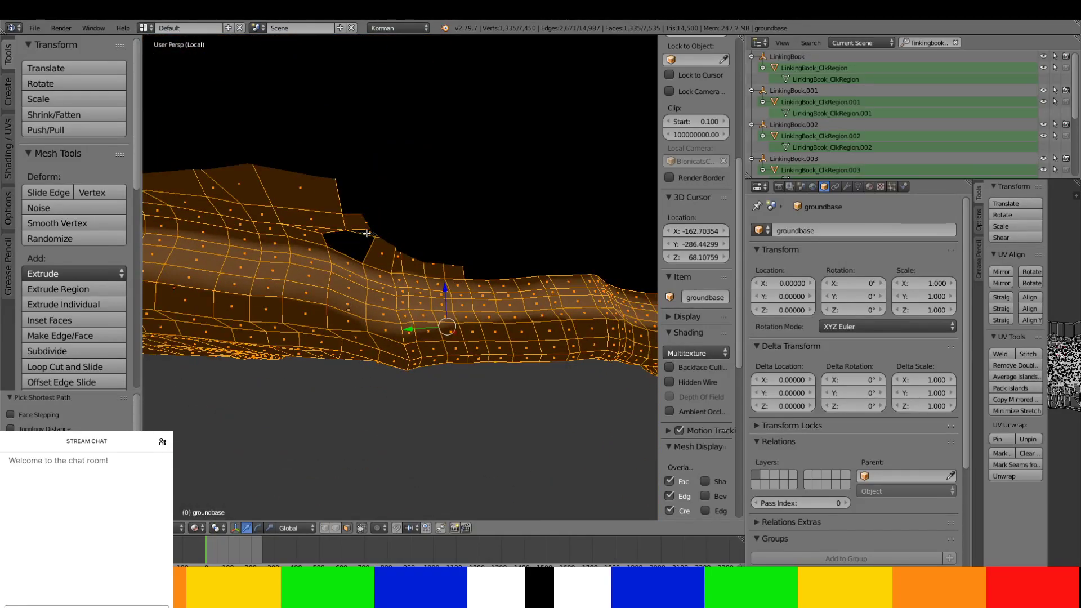
shift+right_click(355, 242)
shift+right_click(354, 203)
- Add the next short run of small faces along the wall's upper rim
middle_drag(331, 237, 488, 283)
shift+right_click(483, 265)
shift+right_click(502, 261)
shift+right_click(533, 256)
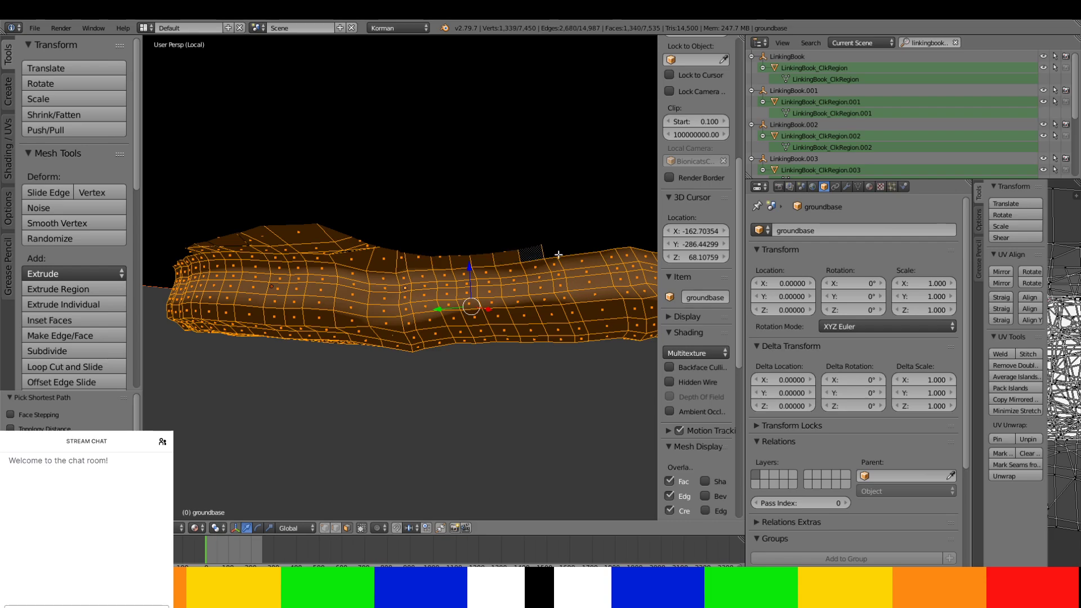
shift+right_click(560, 255)
shift+right_click(553, 250)
shift+right_click(610, 249)
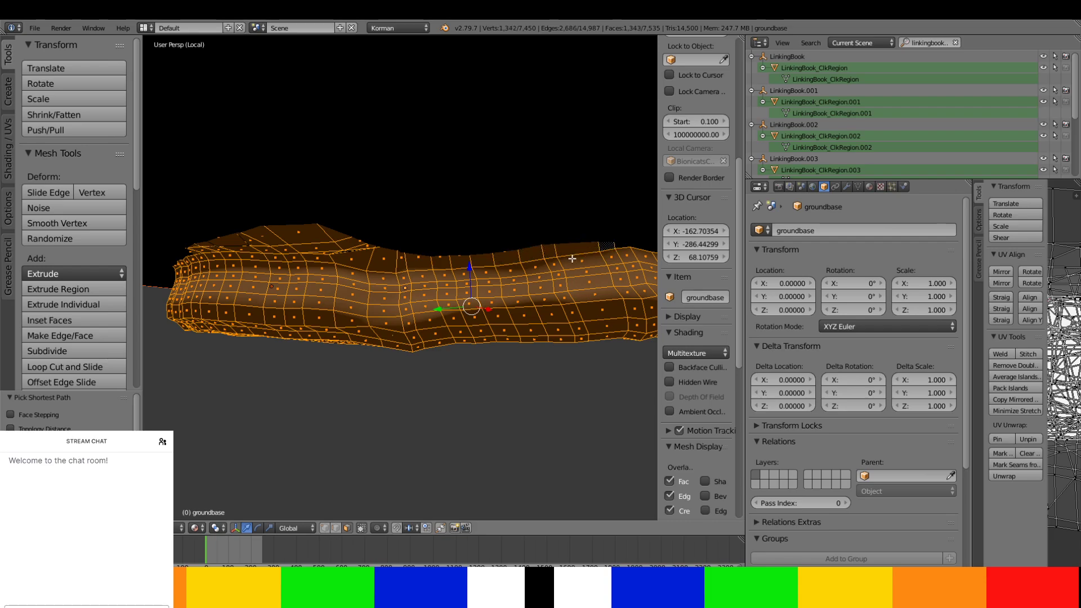
- Extend the rim selection along the next wall stretch, past the point where the floor slopes down
middle_drag(596, 253, 415, 285)
shift+right_click(418, 291)
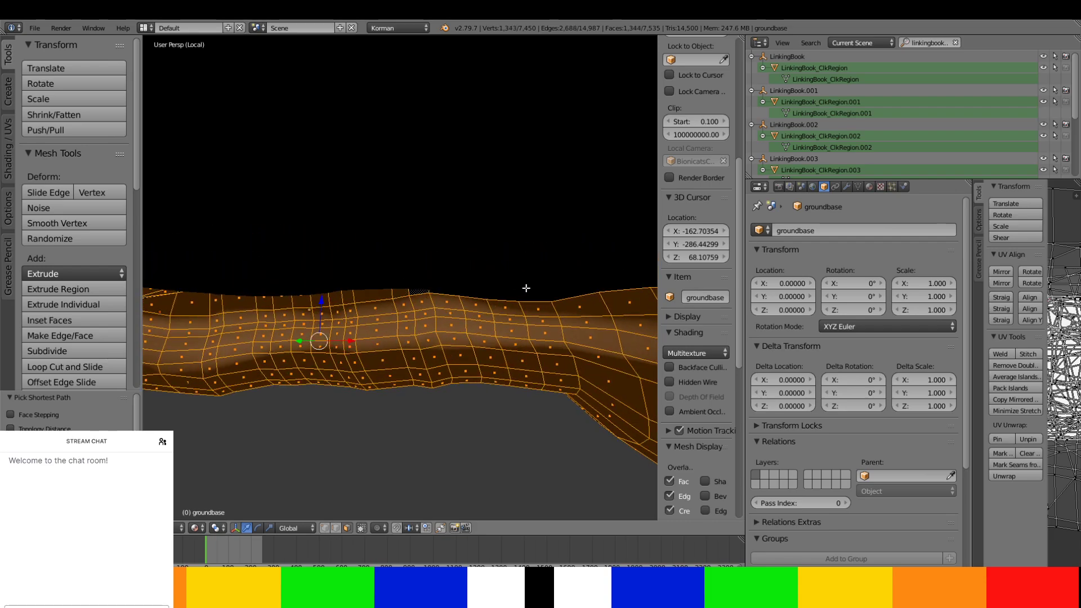
ctrl+right_click(553, 297)
shift+right_click(627, 288)
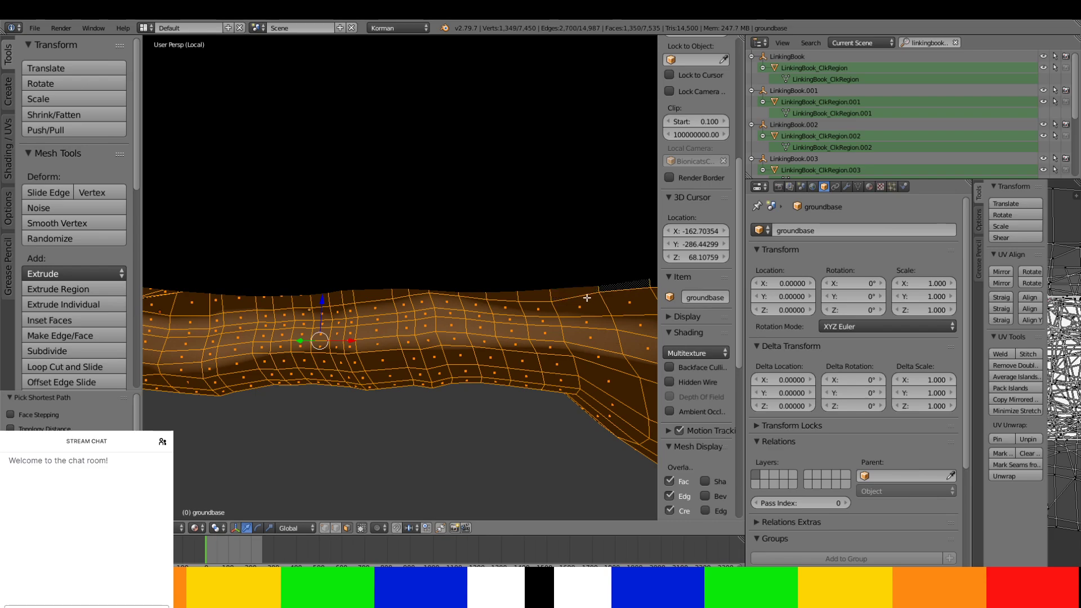
middle_drag(588, 297, 340, 292)
ctrl+right_click(446, 260)
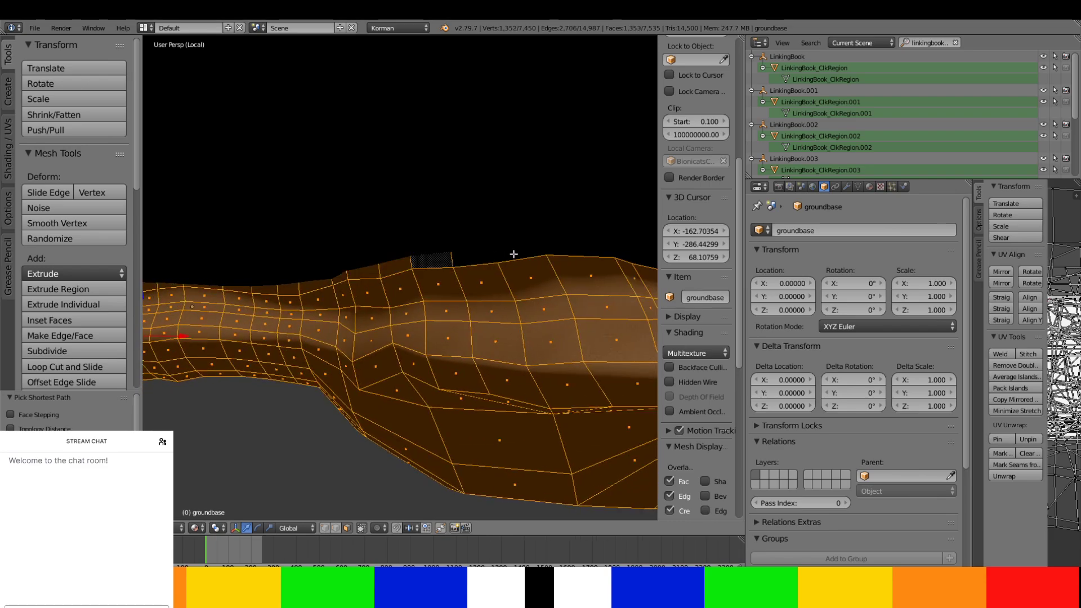
- Complete the rim selection around the far end of the wall, where the sand meets the rock
ctrl+right_click(519, 253)
ctrl+right_click(582, 250)
middle_drag(586, 248, 475, 270)
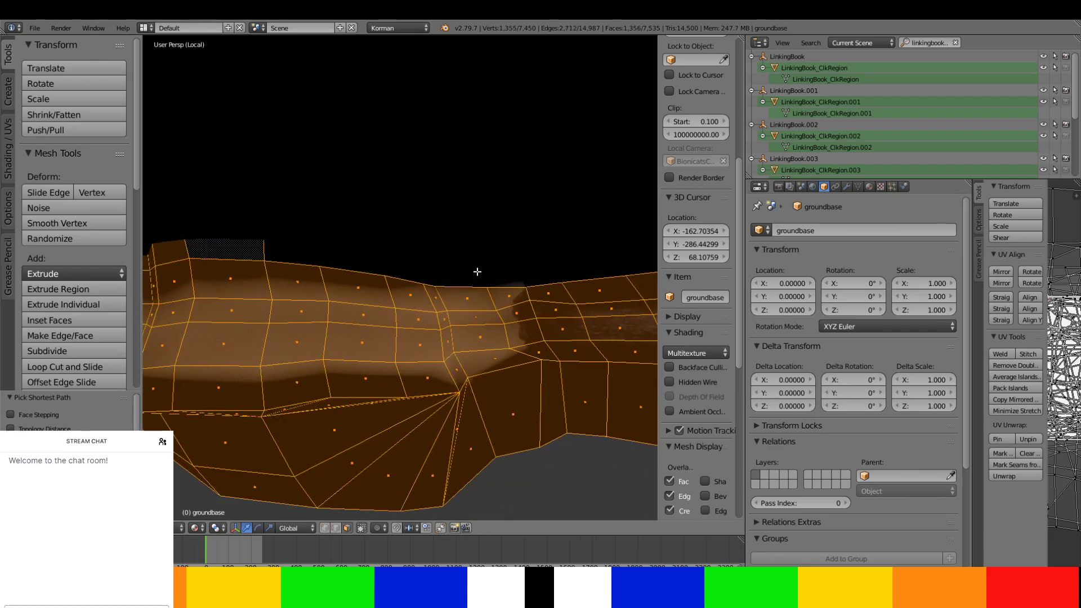
ctrl+right_click(486, 277)
ctrl+right_click(577, 271)
middle_drag(577, 271, 305, 305)
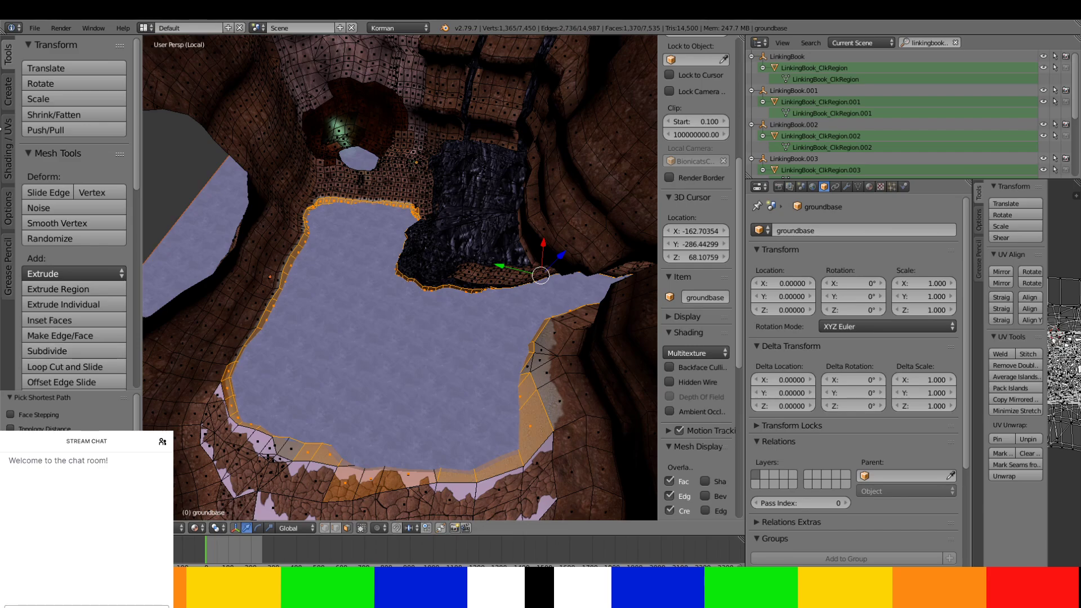
- Duplicate the selected faces in place, separate the duplicate into its own object, and leave edit mode
scroll(81, 357, down, 8)
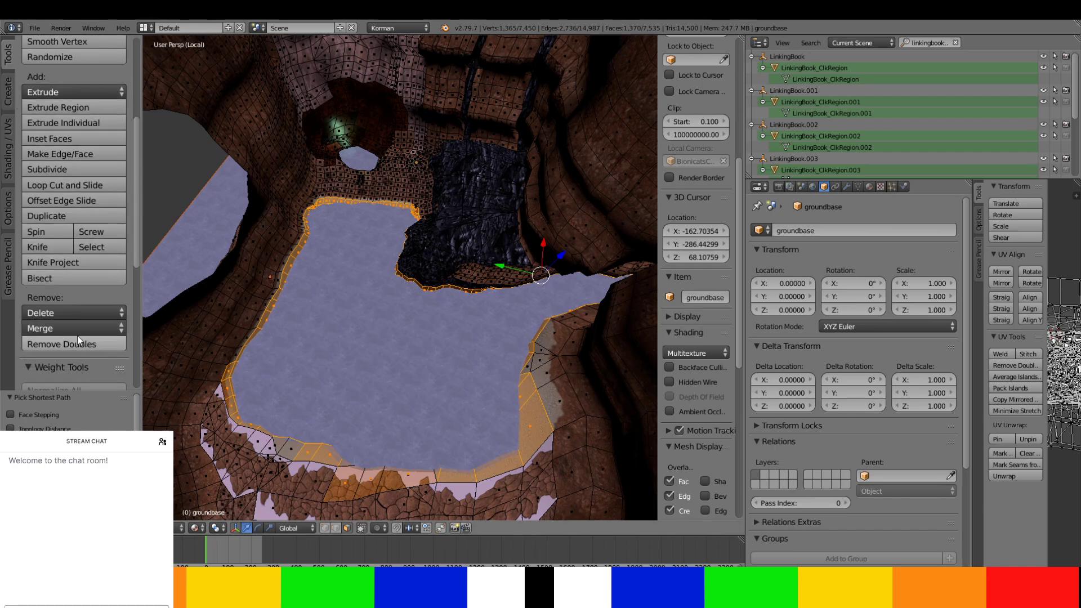
click(67, 213)
right_click(393, 274)
key(p)
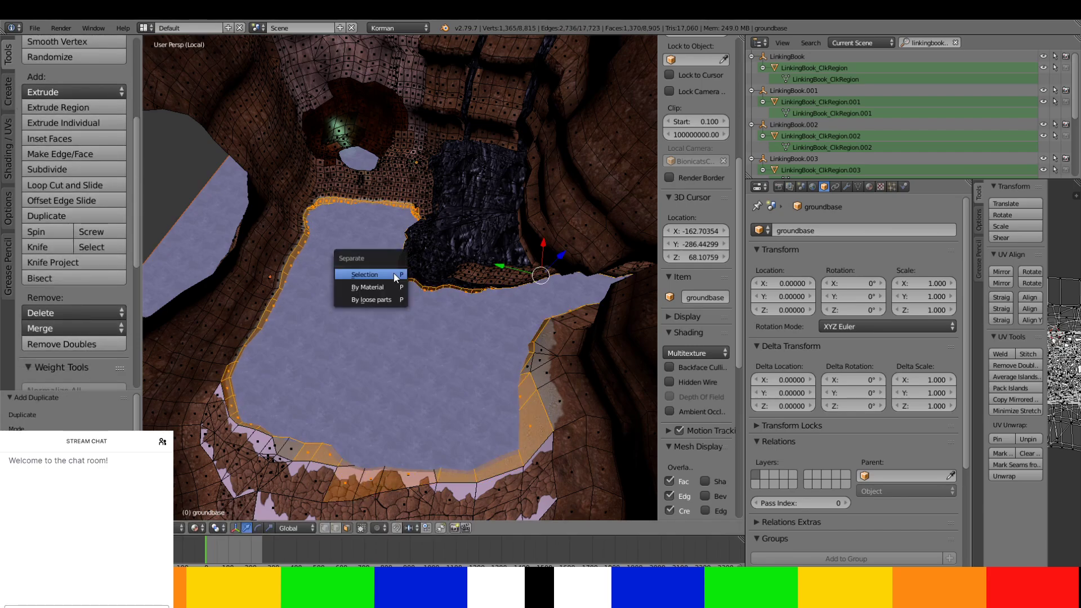
click(393, 274)
key(Tab)
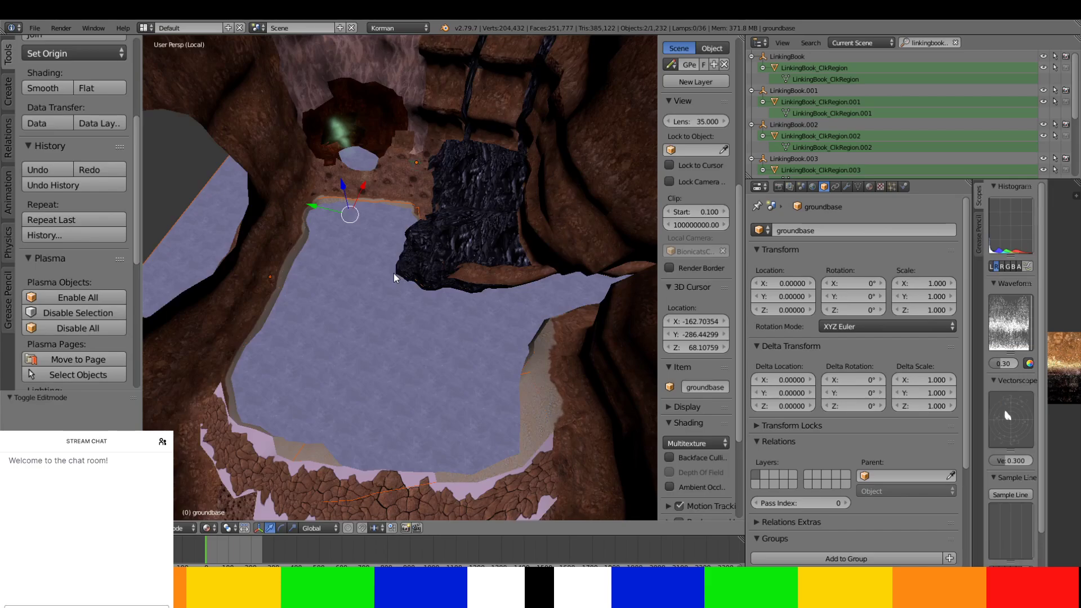
- Isolate the separated basin object and the tempwater surface together in local view
right_click(536, 369)
middle_drag(535, 369, 486, 322)
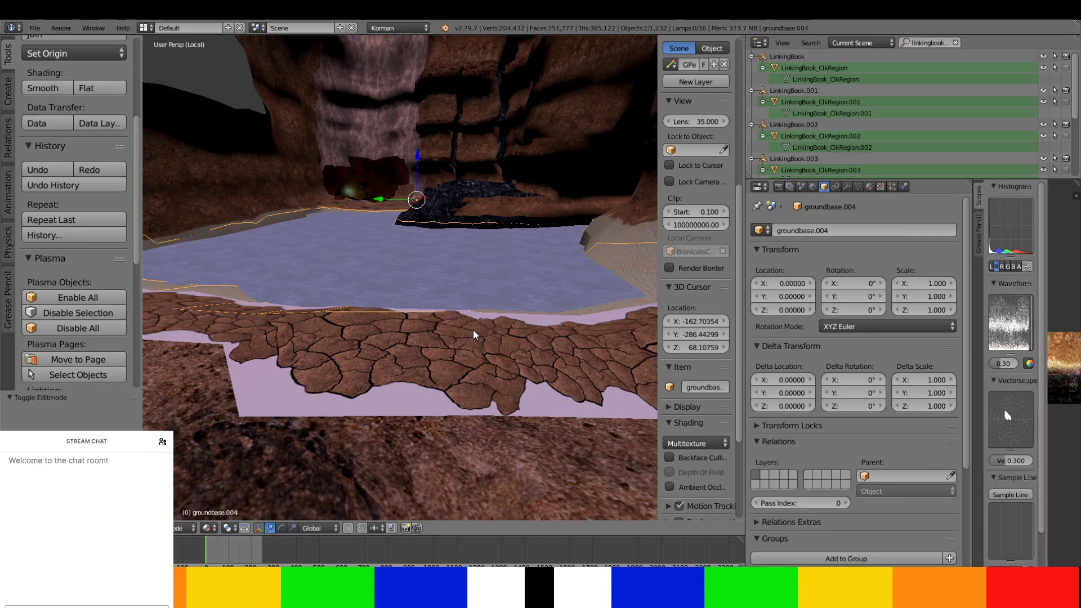
key(KP_Divide)
right_click(443, 318)
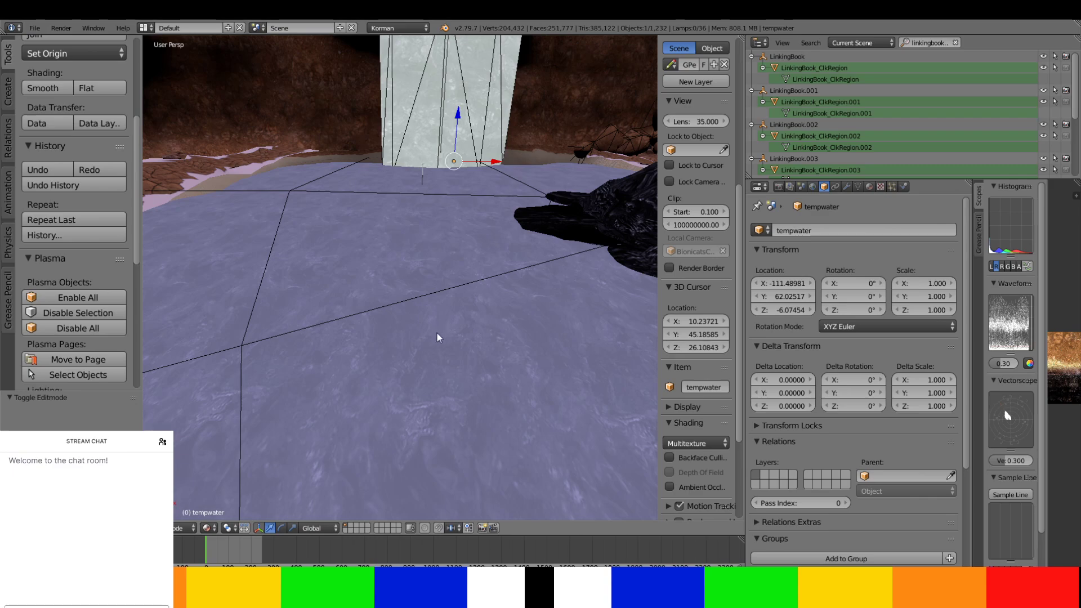
shift+middle_drag(437, 332, 431, 211)
middle_drag(421, 264, 378, 287)
right_click(378, 276)
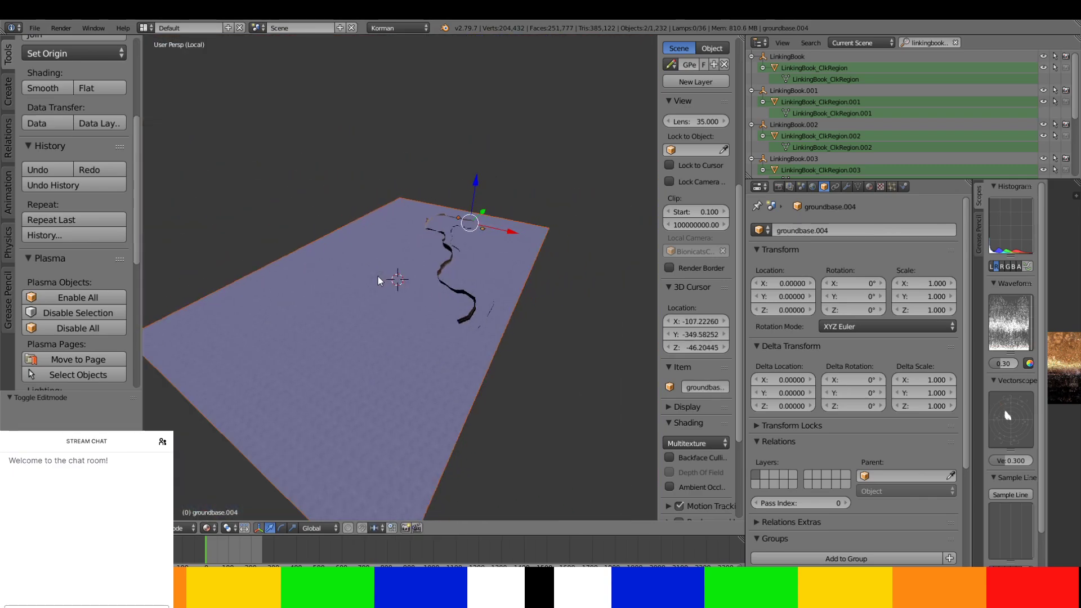
key(KP_Divide)
- Turn on backface culling for the viewport and select the tempwater surface
middle_drag(346, 259, 261, 284)
click(670, 458)
right_click(432, 233)
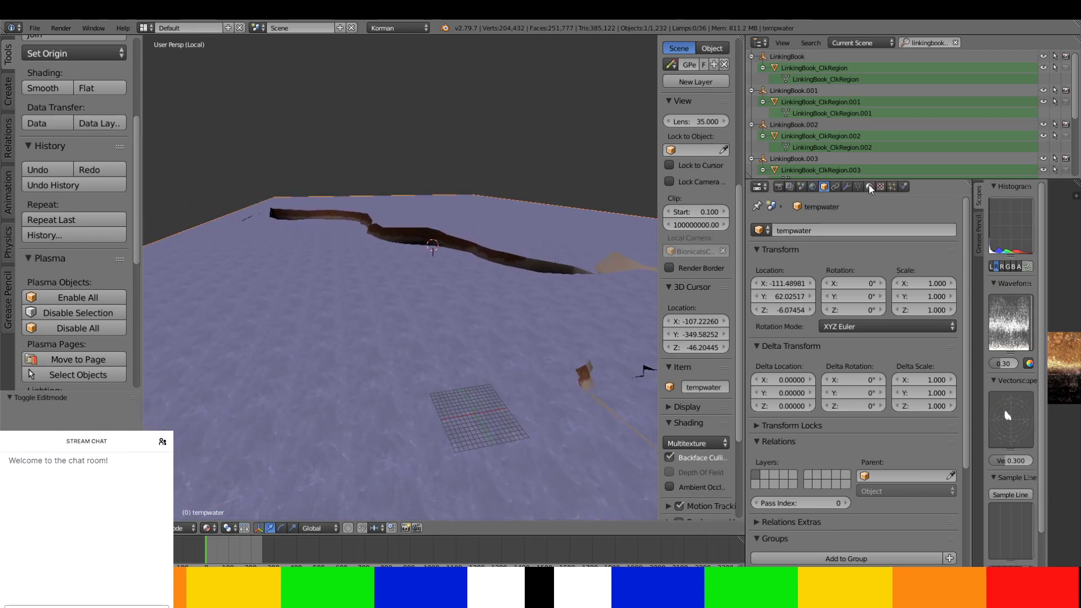
- Remove the Cast RT Shadow and Lighting Info Plasma modifiers from the separated basin object
right_click(556, 273)
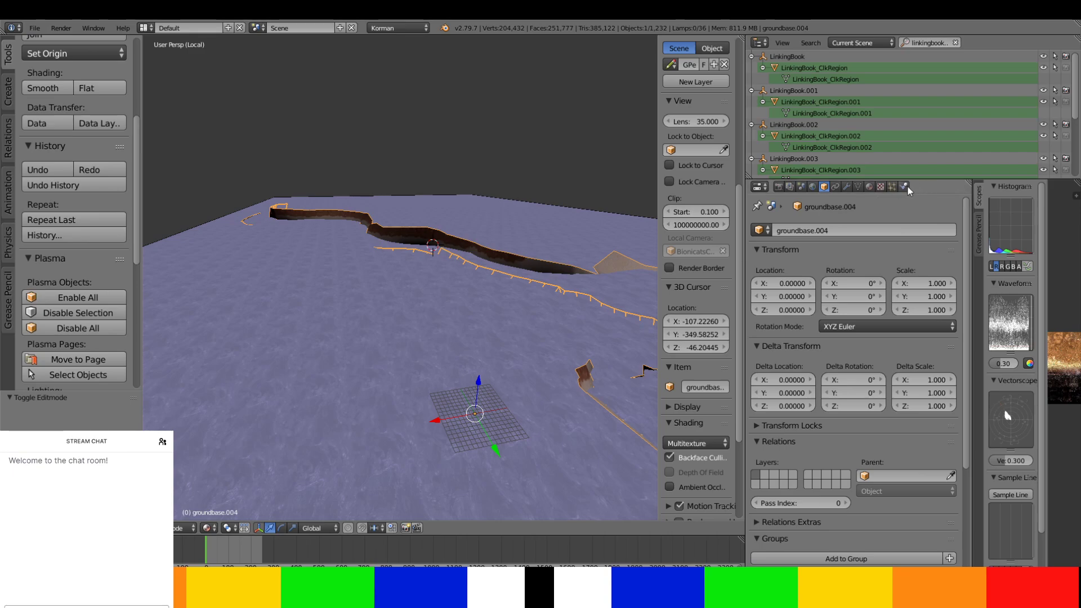
click(905, 185)
click(946, 289)
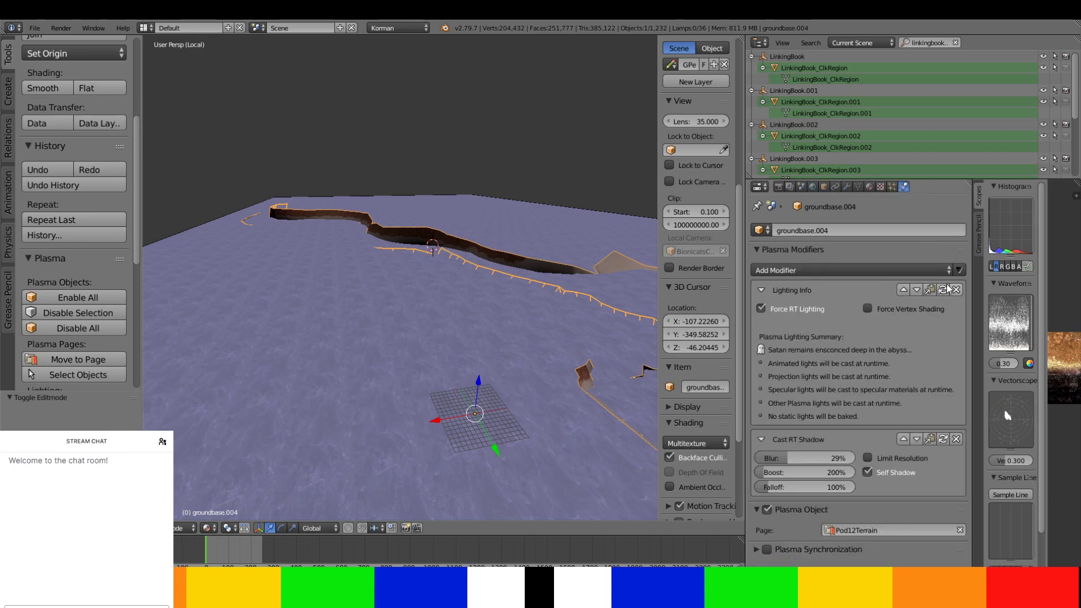
click(955, 440)
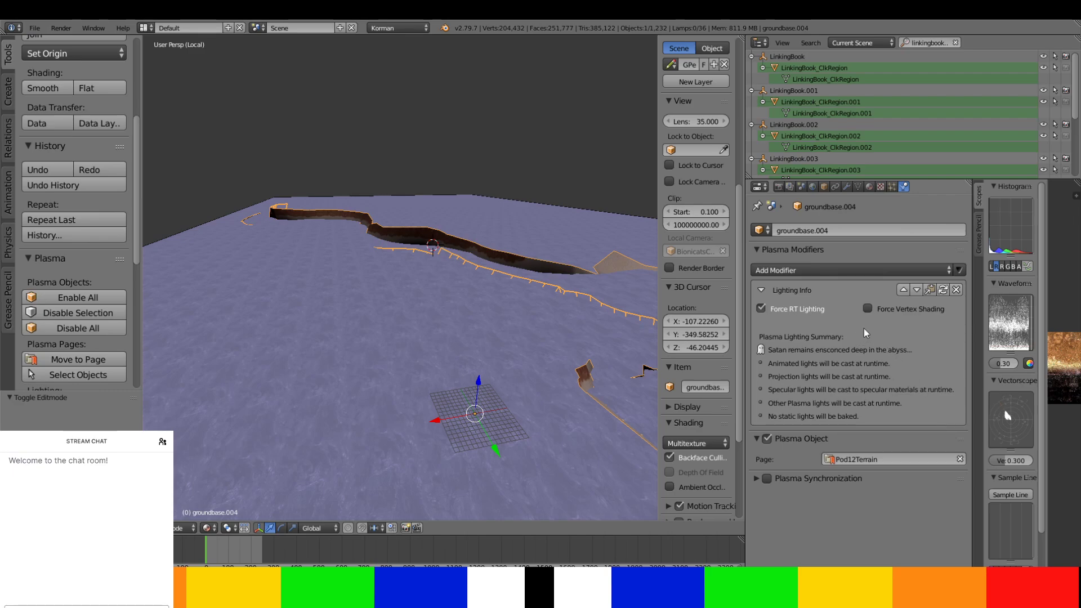
click(955, 290)
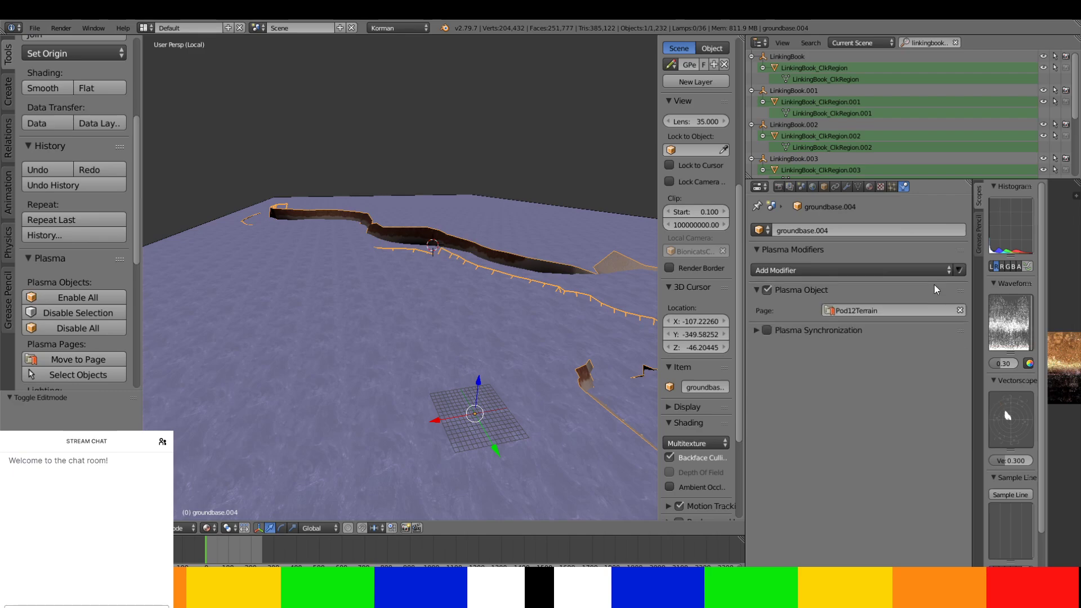
- Rename the separated basin object as WATERBASINREFLECTIONPOOL
click(872, 231)
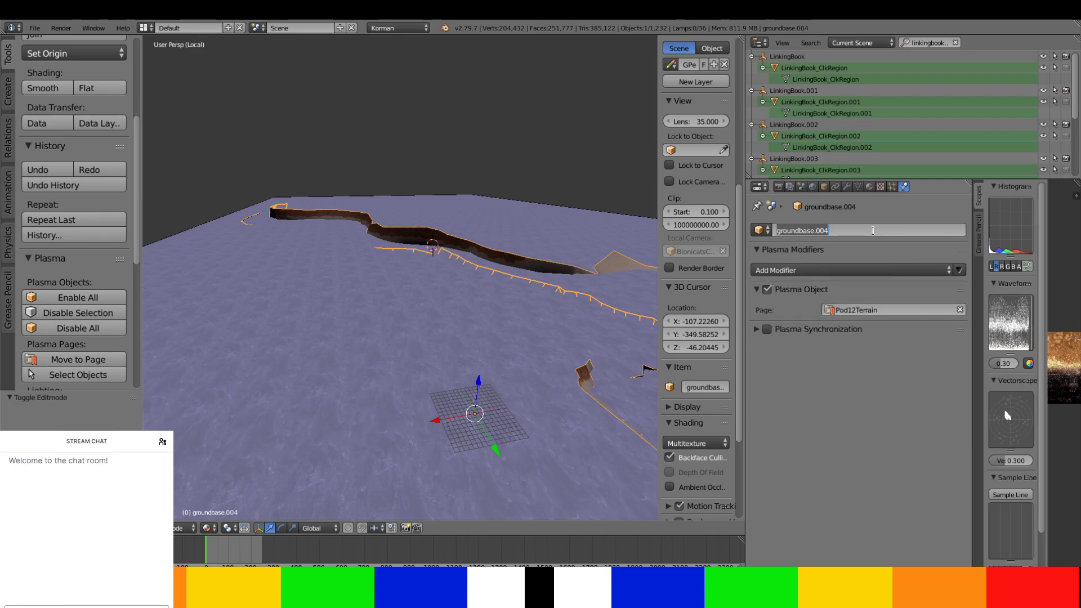
text(WATERBASIN)
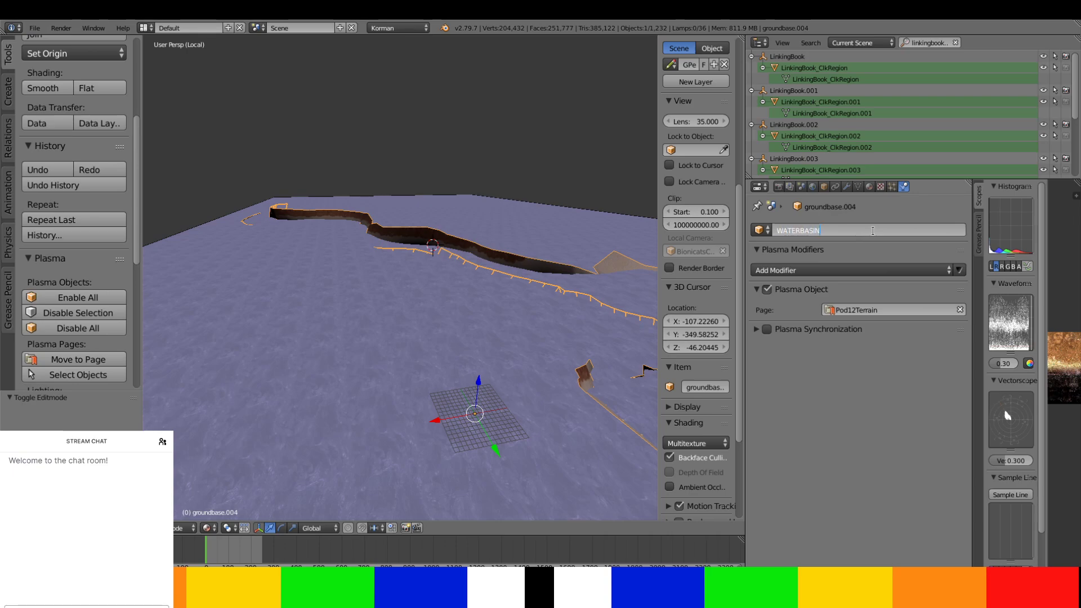
text(INREFLECTIONPOOL)
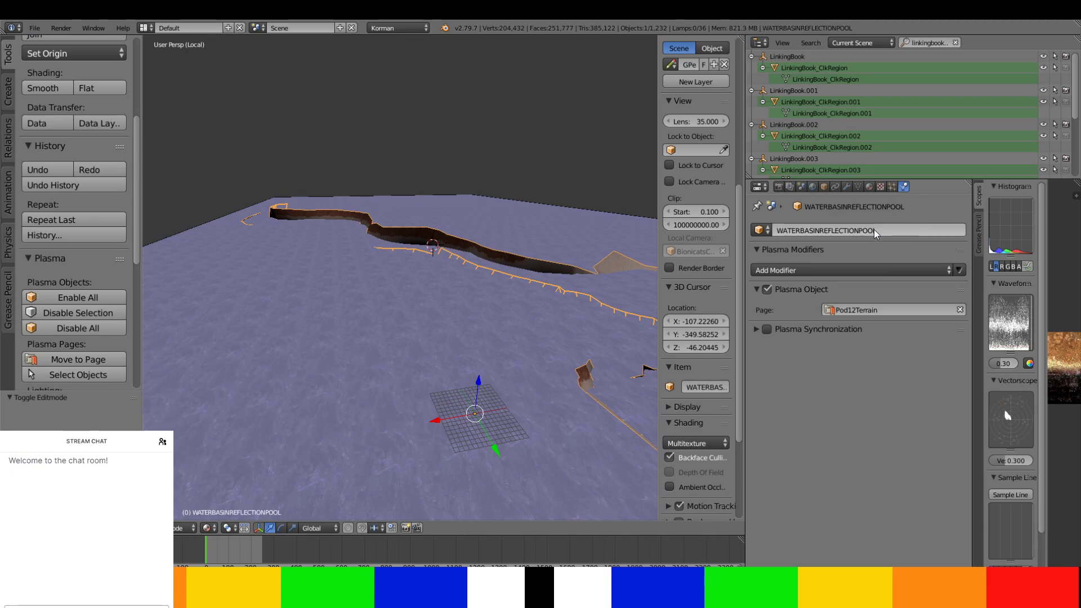
key(Return)
- Remove every material slot from the basin object
click(868, 186)
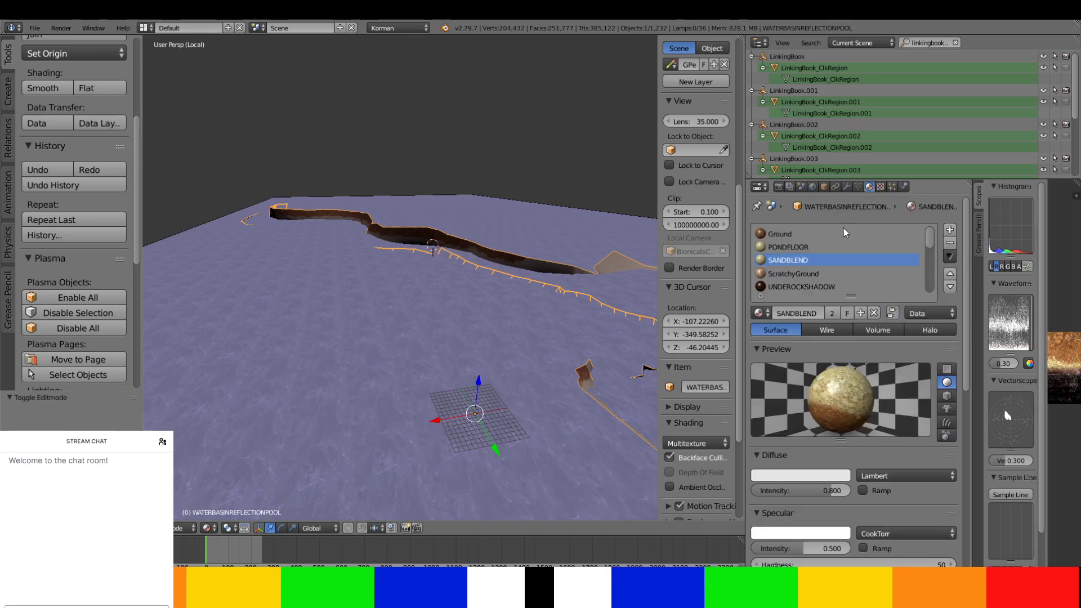
click(950, 244)
click(950, 245)
click(950, 244)
click(949, 244)
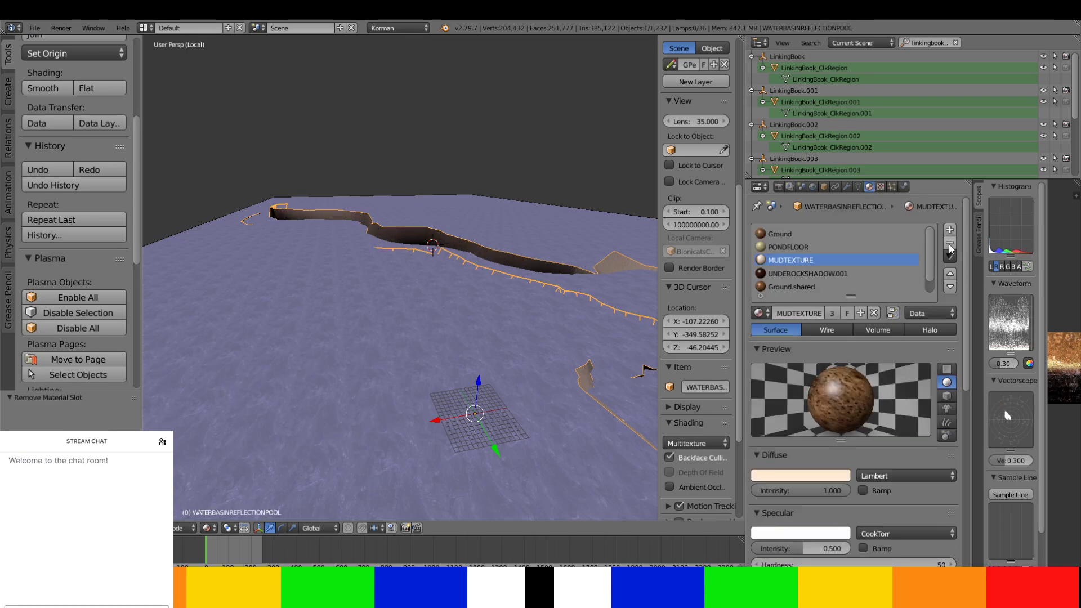
click(949, 245)
click(950, 244)
click(950, 244)
click(950, 245)
click(949, 244)
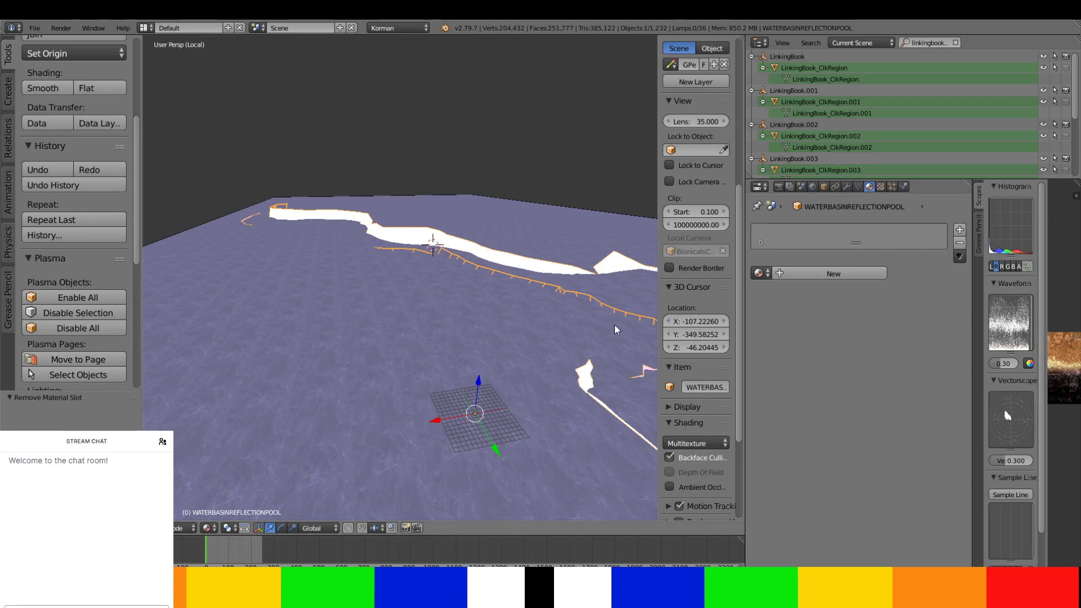
middle_drag(614, 325, 527, 343)
scroll(514, 356, down, 5)
scroll(538, 330, up, 5)
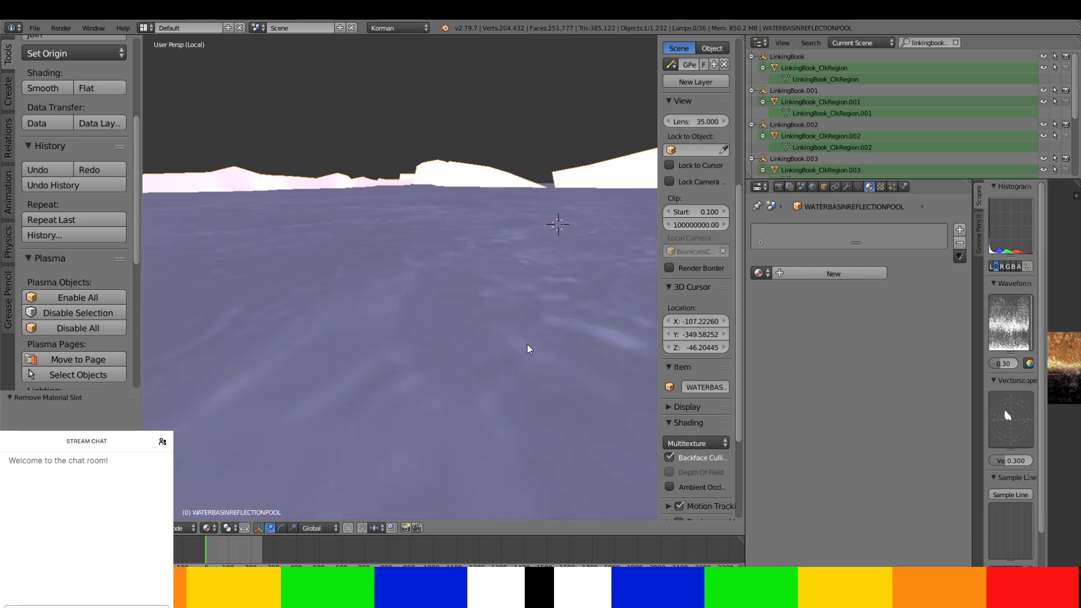
- Add a new material to the WATERBASINREFLECTIONPOOL object and name it SKYREFLECTIONenvmap
click(958, 229)
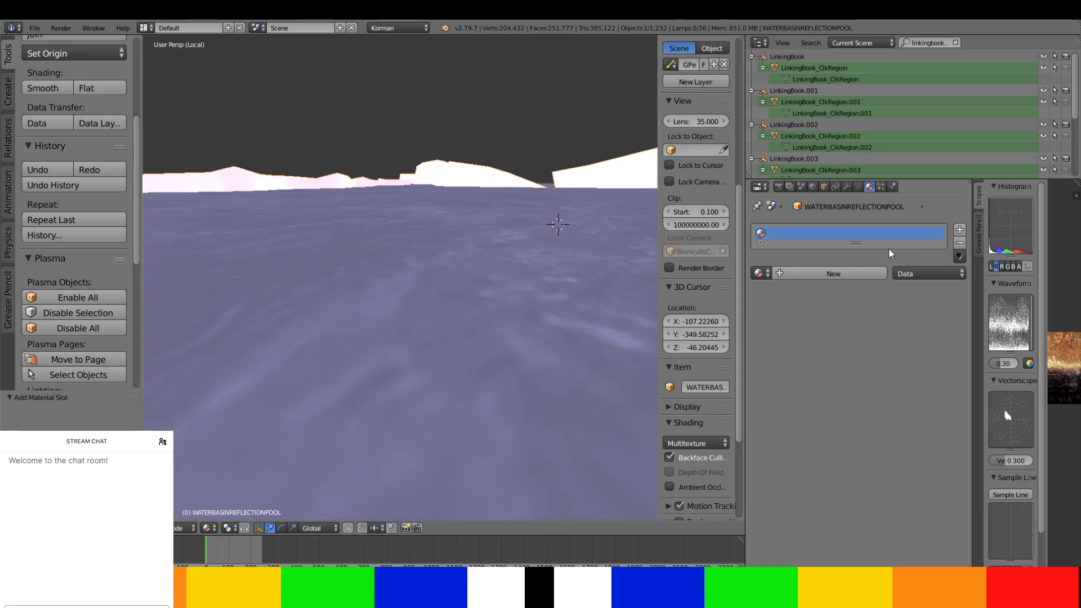
click(864, 275)
text(SKY)
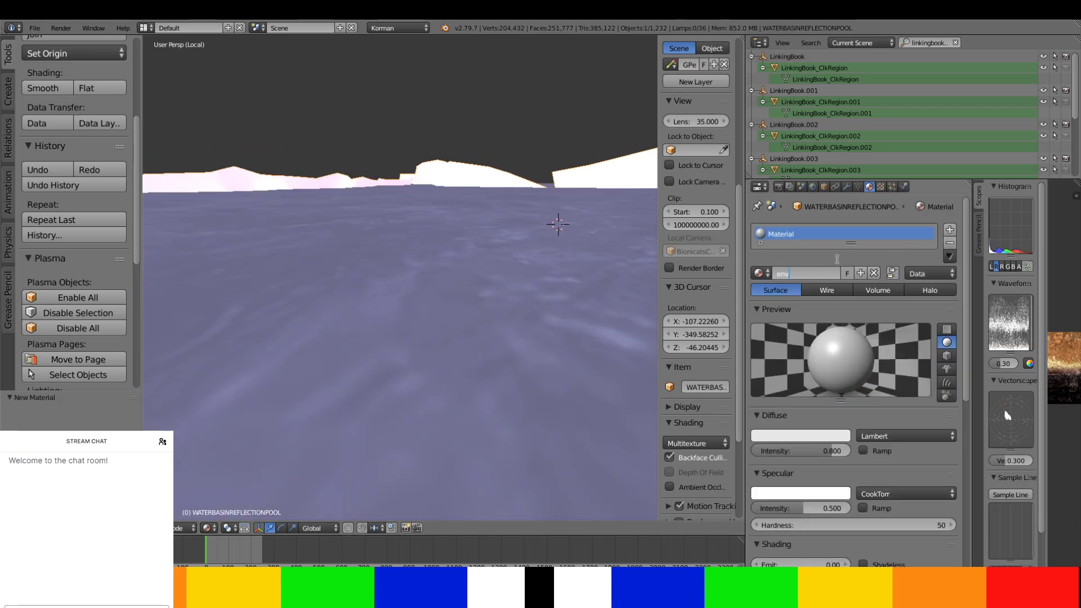
text(REFLECTIONenvmap)
key(Return)
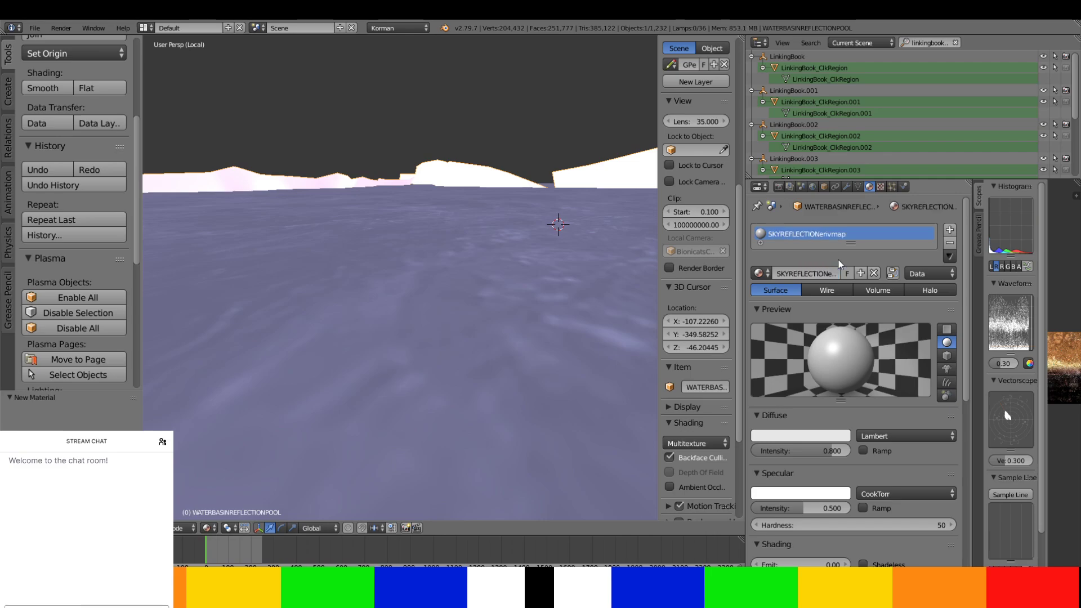
- Add a new texture to the SKYREFLECTIONenvmap material and set its type to Environment Map
click(880, 186)
click(914, 330)
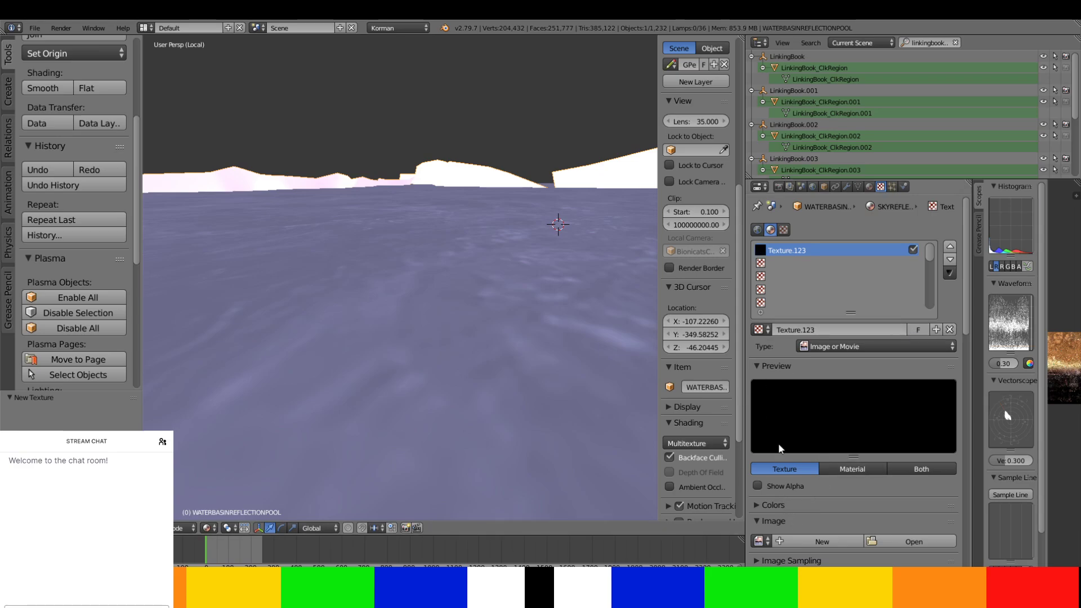
click(802, 346)
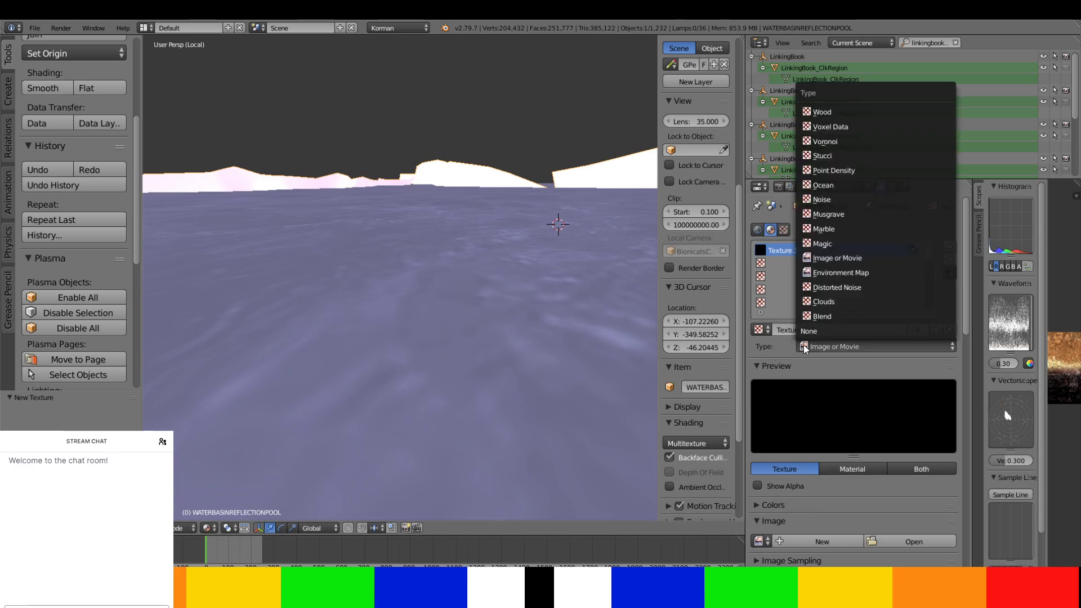
click(834, 270)
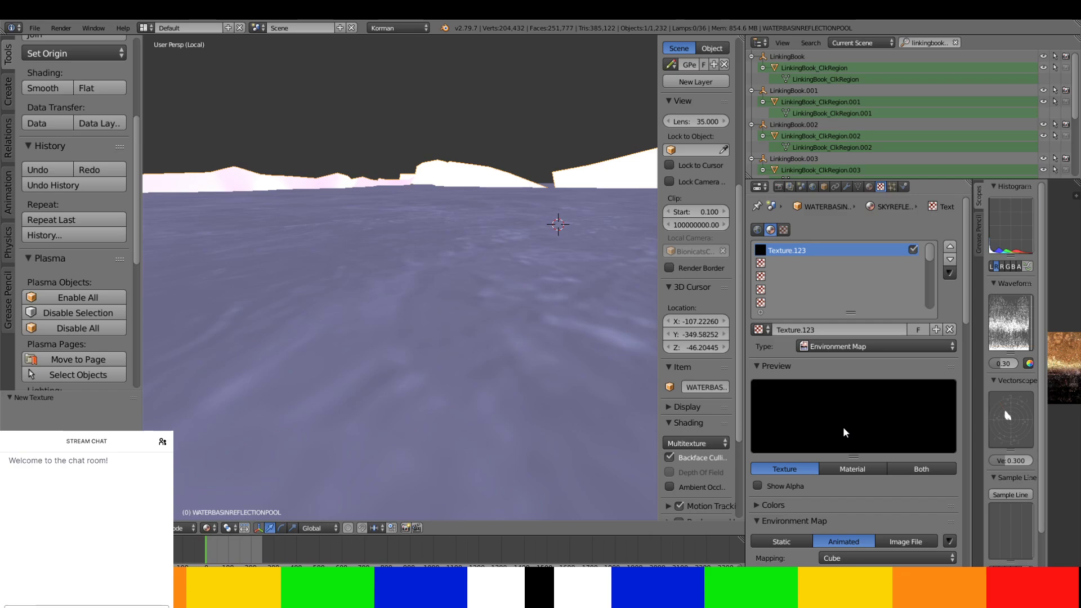
- Try adding a visibility set to the texture's Plasma environment map, remove it, and toggle Render Avatars off and on
scroll(845, 430, down, 15)
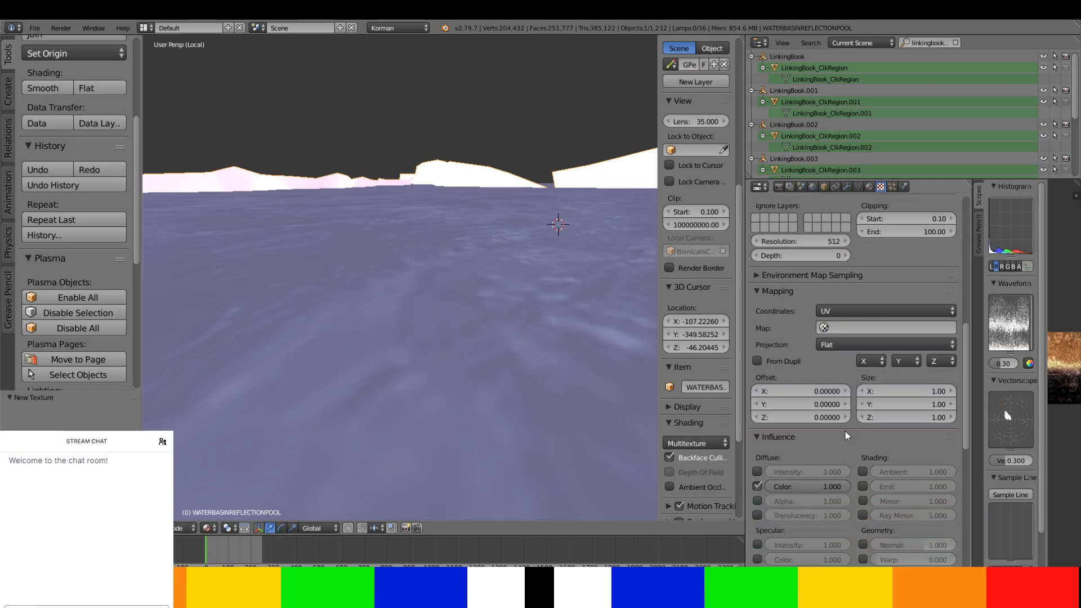
scroll(845, 431, down, 12)
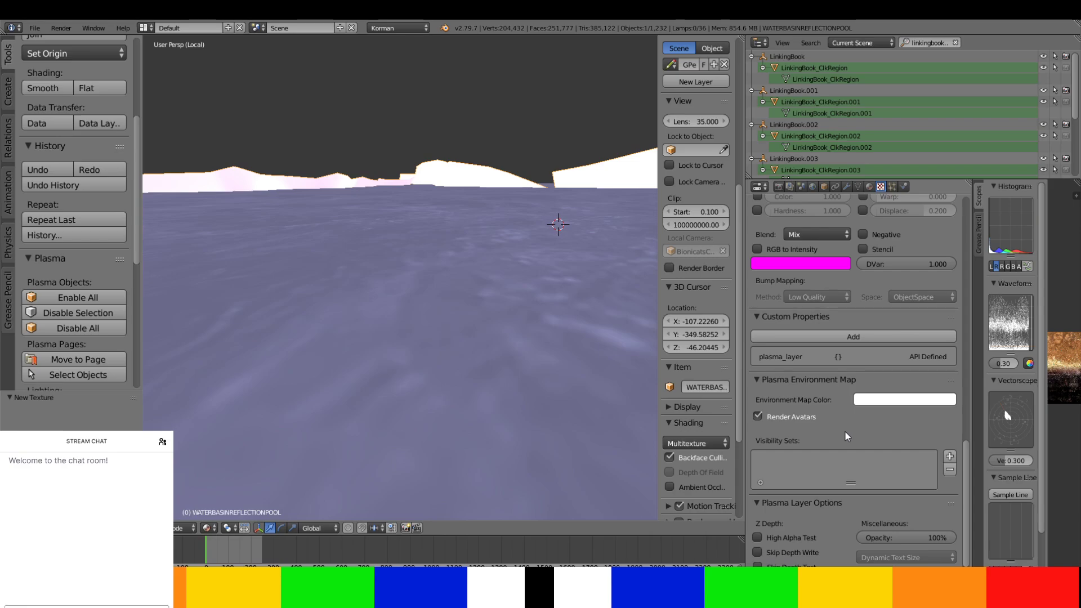
scroll(845, 436, down, 3)
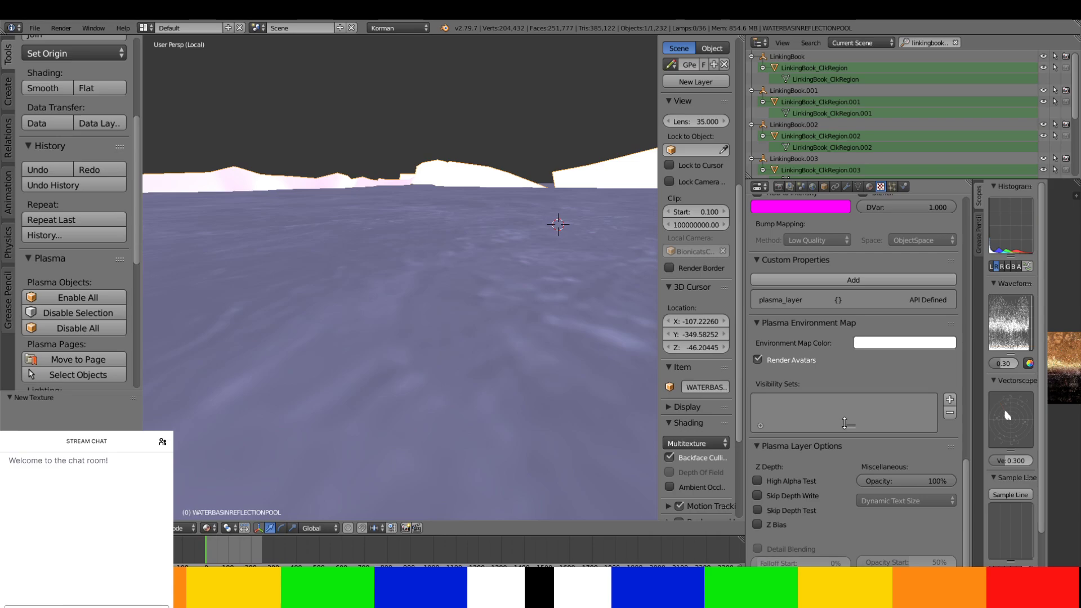
click(949, 399)
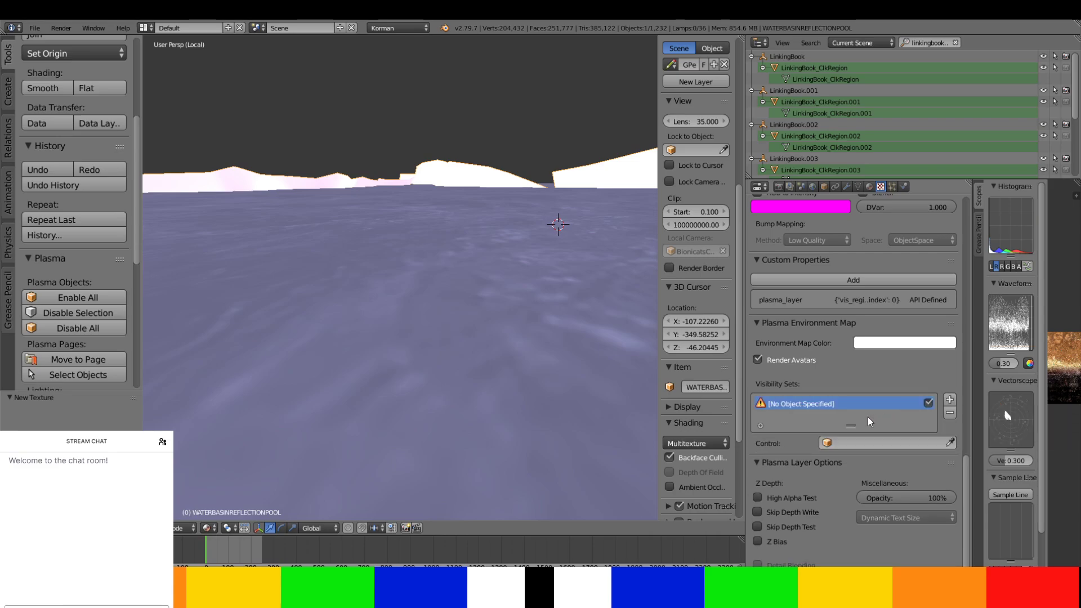
click(883, 441)
click(950, 412)
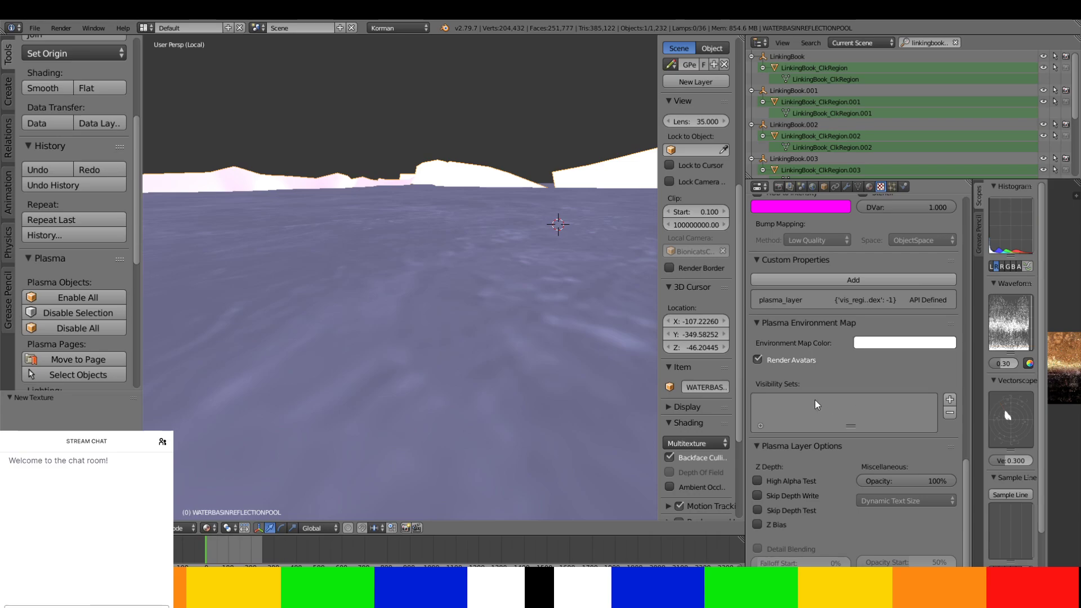
click(807, 363)
click(805, 360)
click(806, 360)
- Examine where the basin mesh protrudes above the tempwater surface, checking its faces in edit mode
middle_drag(562, 267, 540, 288)
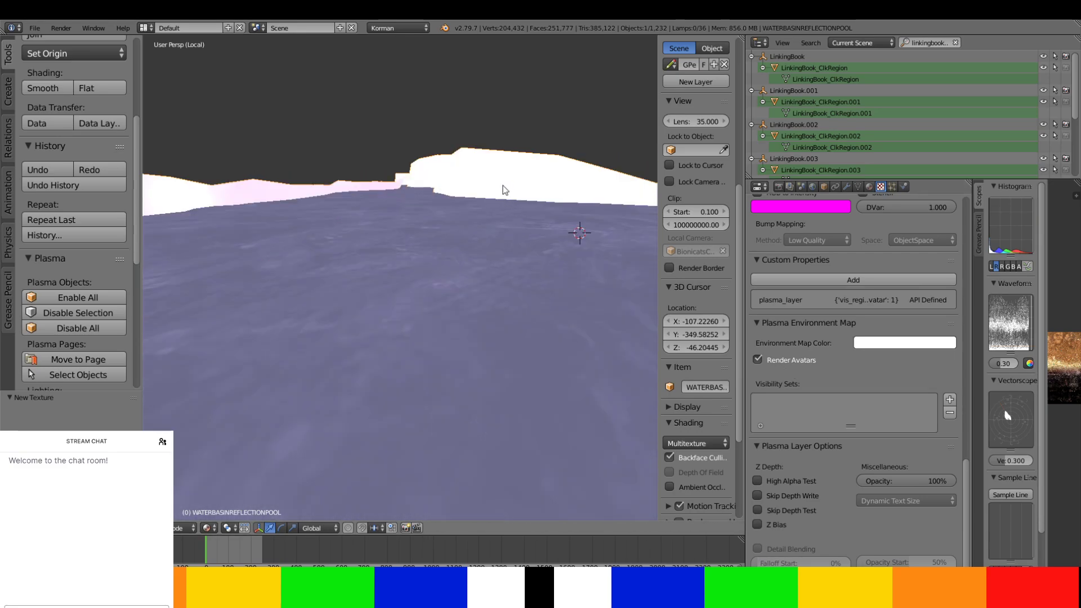
middle_drag(502, 186, 490, 235)
right_click(483, 250)
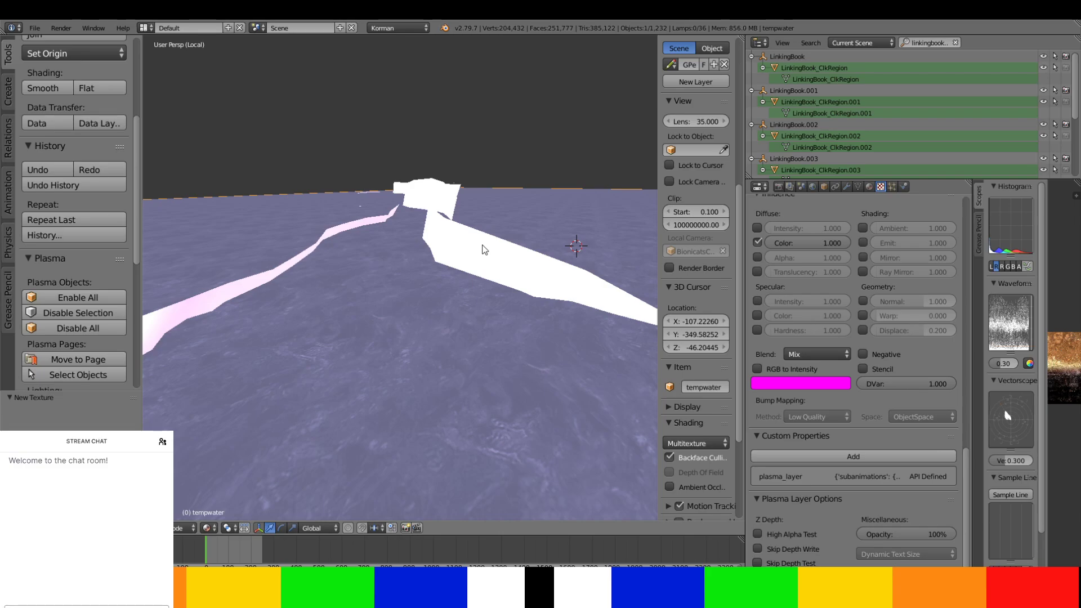
right_click(483, 251)
key(Tab)
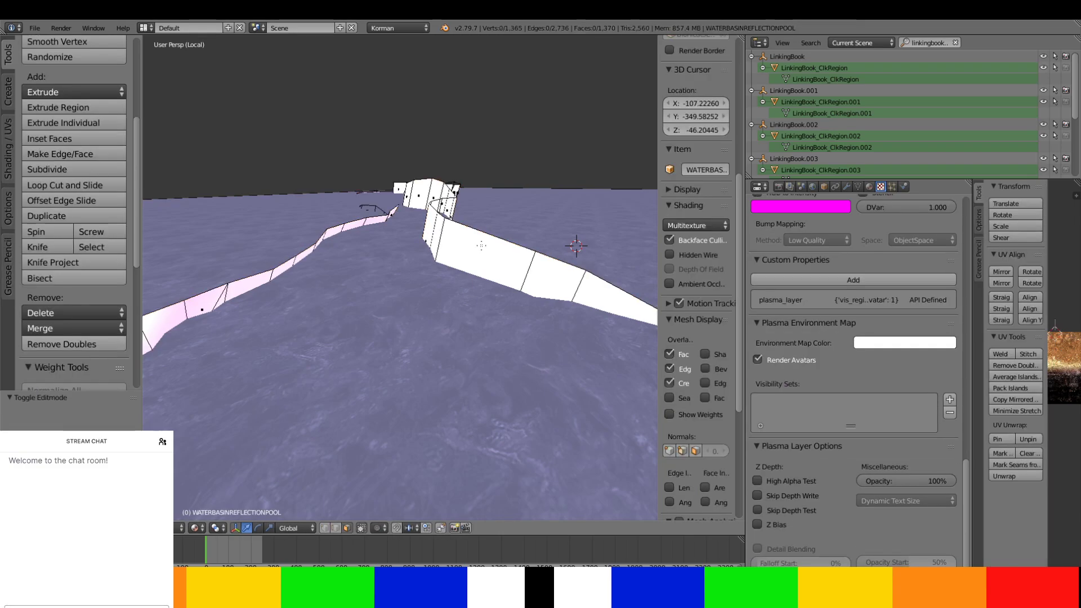
middle_drag(481, 246, 300, 307)
key(Tab)
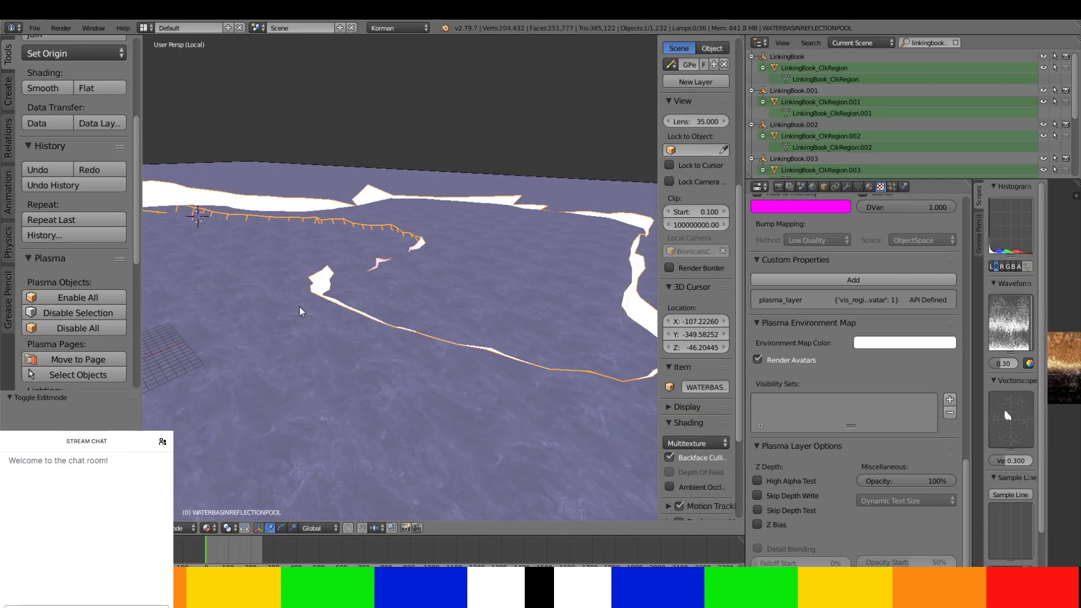
right_click(468, 272)
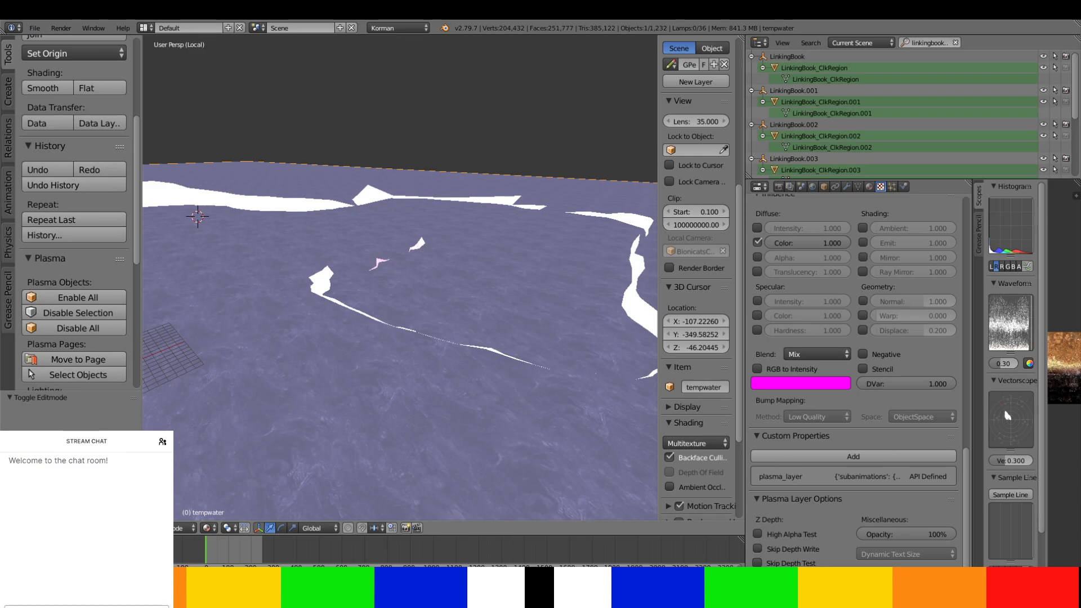
click(34, 28)
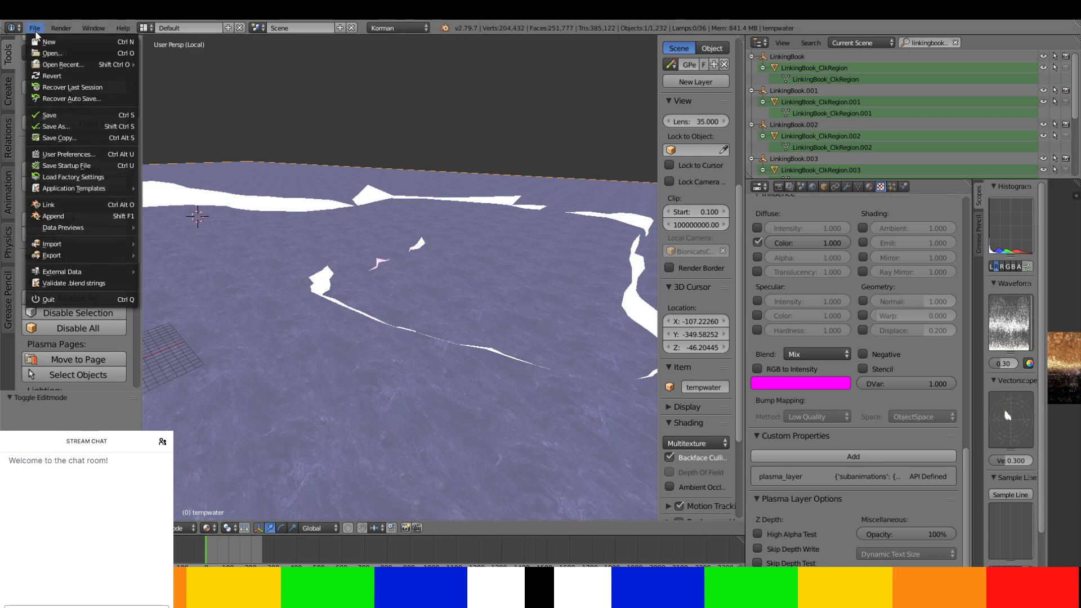
mouse_move(118, 31)
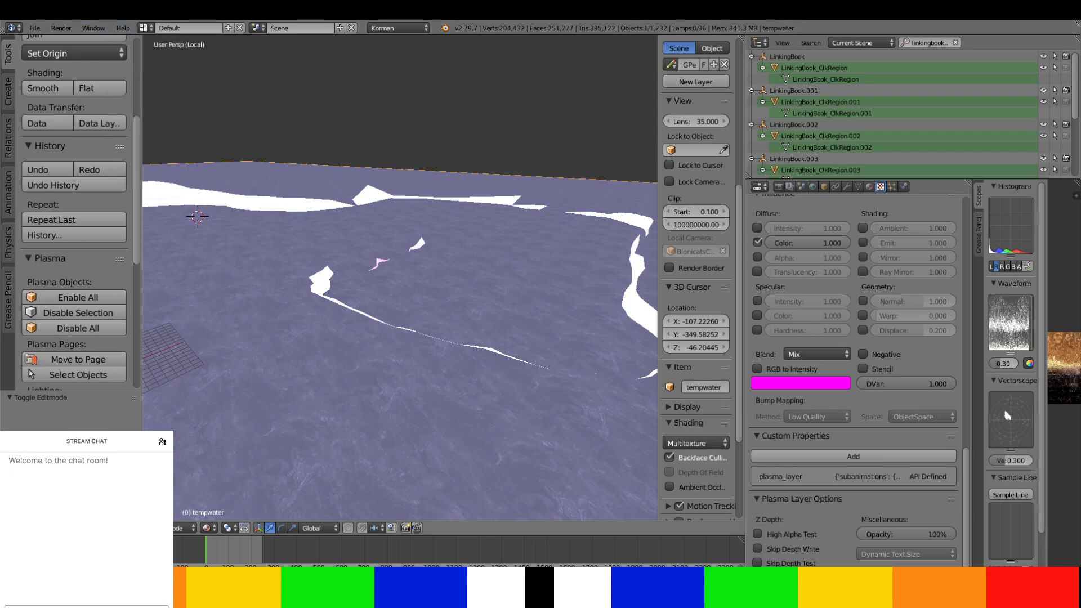
click(64, 528)
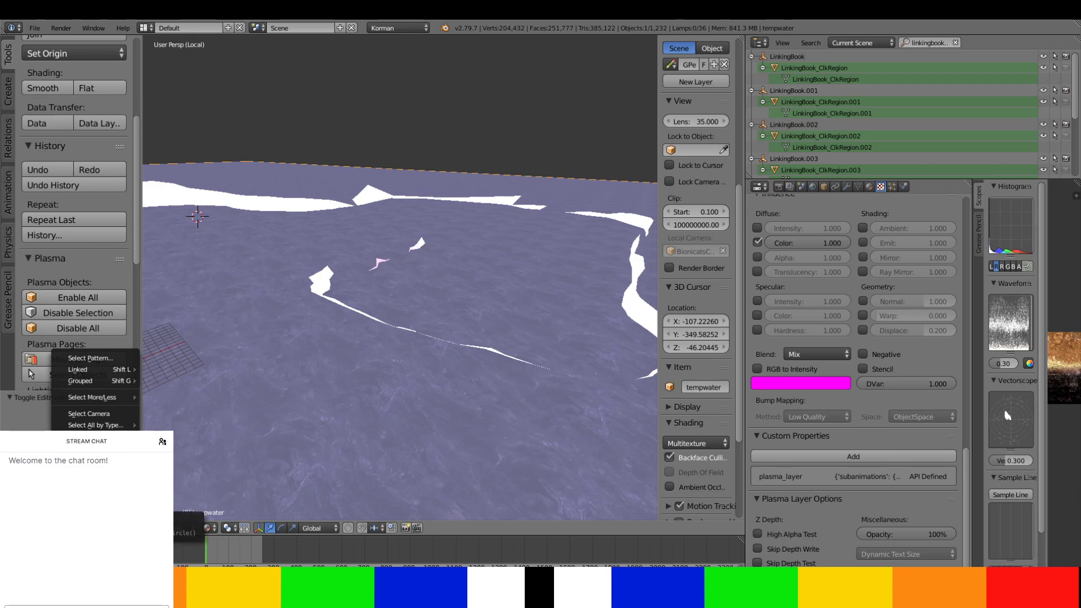
- In the WATERBASINREFLECTIONPOOL mesh, delete the path of faces forming the white peak that rises above the water
middle_drag(440, 286, 393, 284)
right_click(392, 195)
middle_drag(393, 193, 397, 266)
key(Tab)
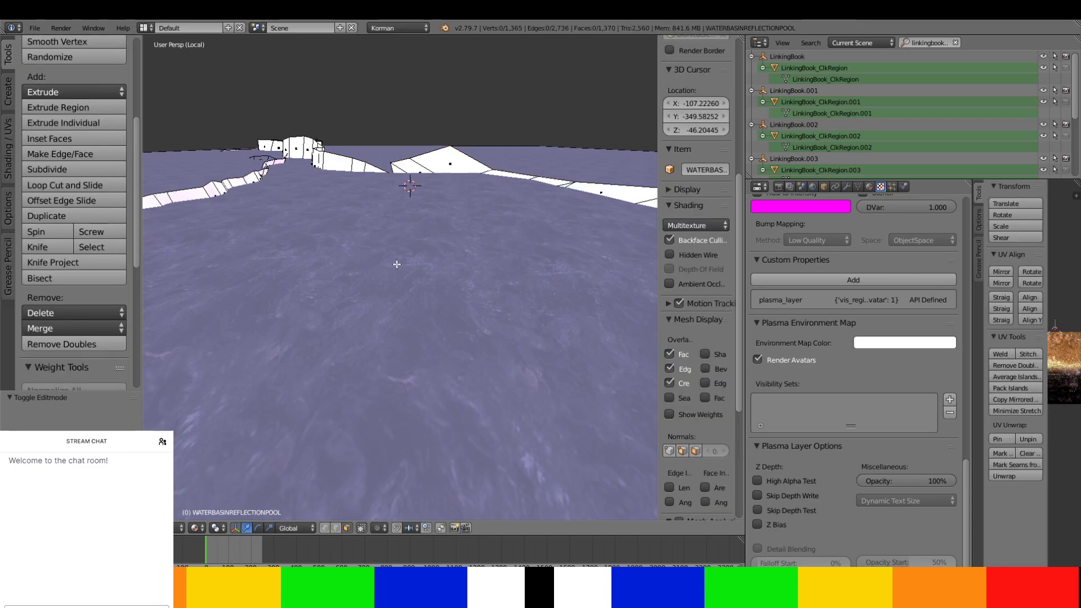
scroll(374, 259, up, 3)
shift+middle_drag(392, 222, 437, 295)
scroll(399, 244, up, 3)
right_click(316, 262)
ctrl+right_click(459, 229)
key(x)
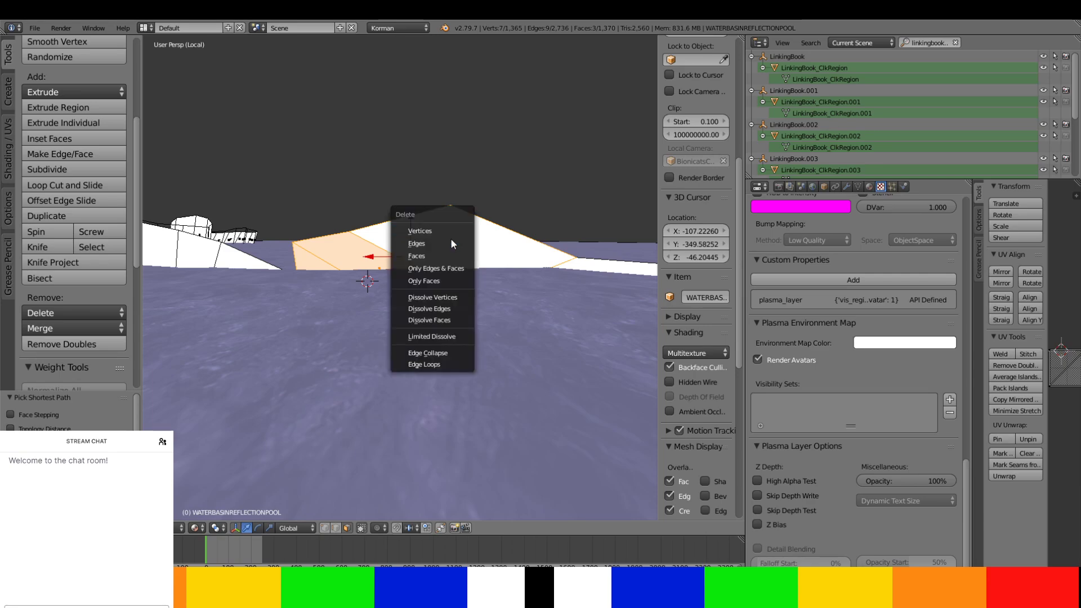
click(447, 248)
- Switch to vertex selection and lower the rim's end vertex beside the deleted faces along Z, below the water surface
middle_drag(438, 252, 425, 261)
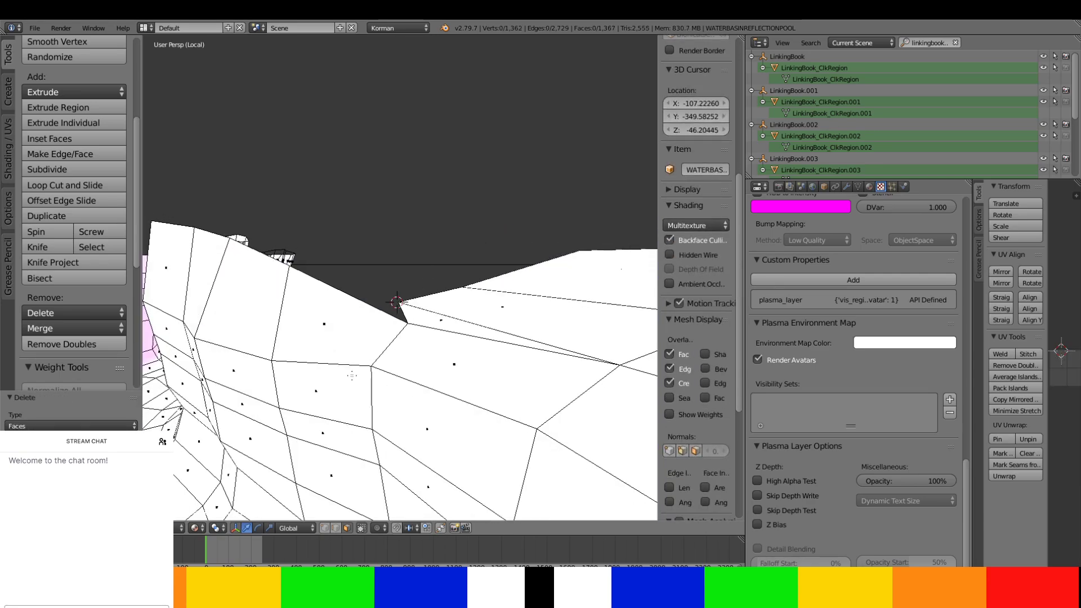
middle_drag(351, 376, 293, 379)
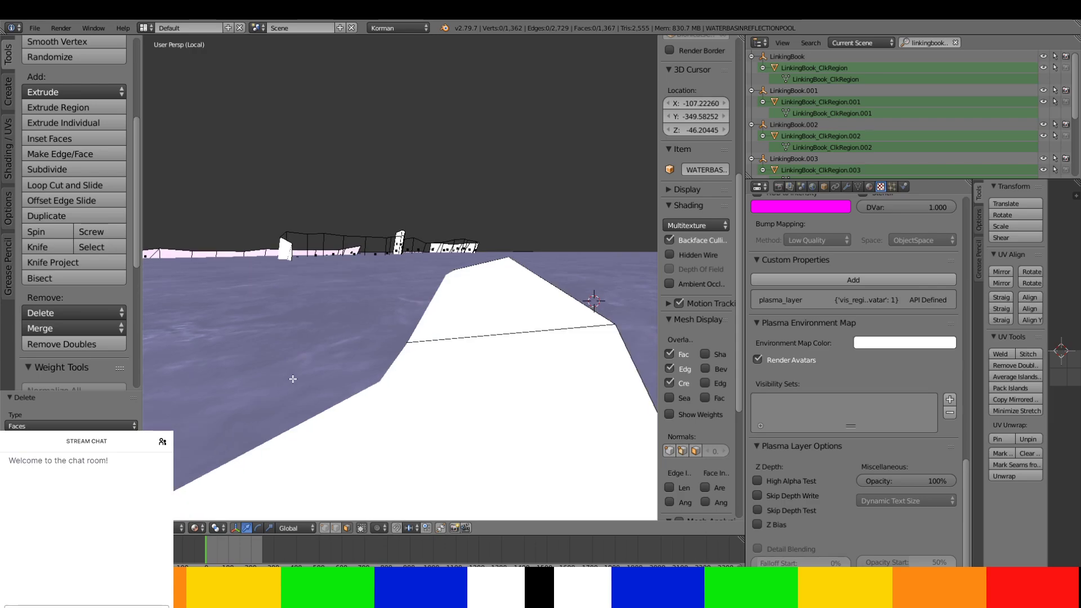
mouse_move(383, 351)
middle_down()
mouse_move(395, 372)
mouse_move(377, 357)
middle_up()
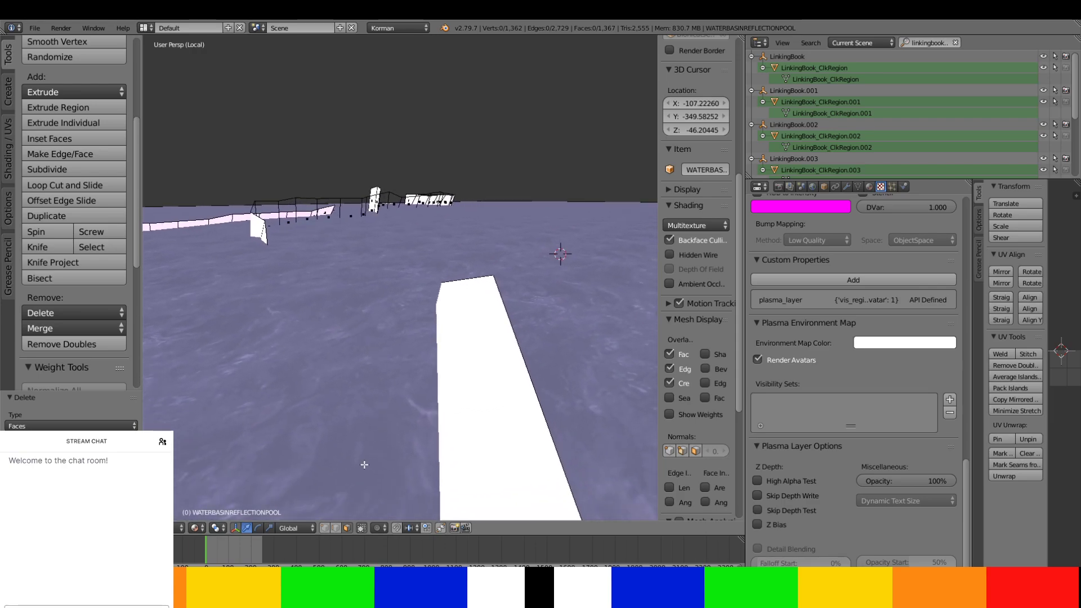
click(326, 527)
right_click(491, 274)
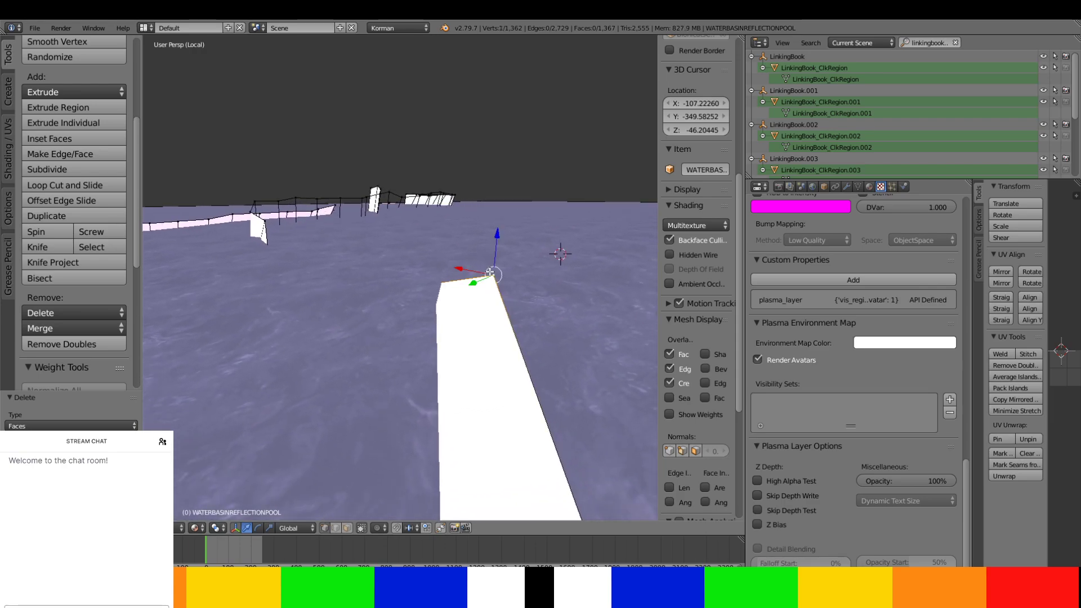
key(g)
key(z)
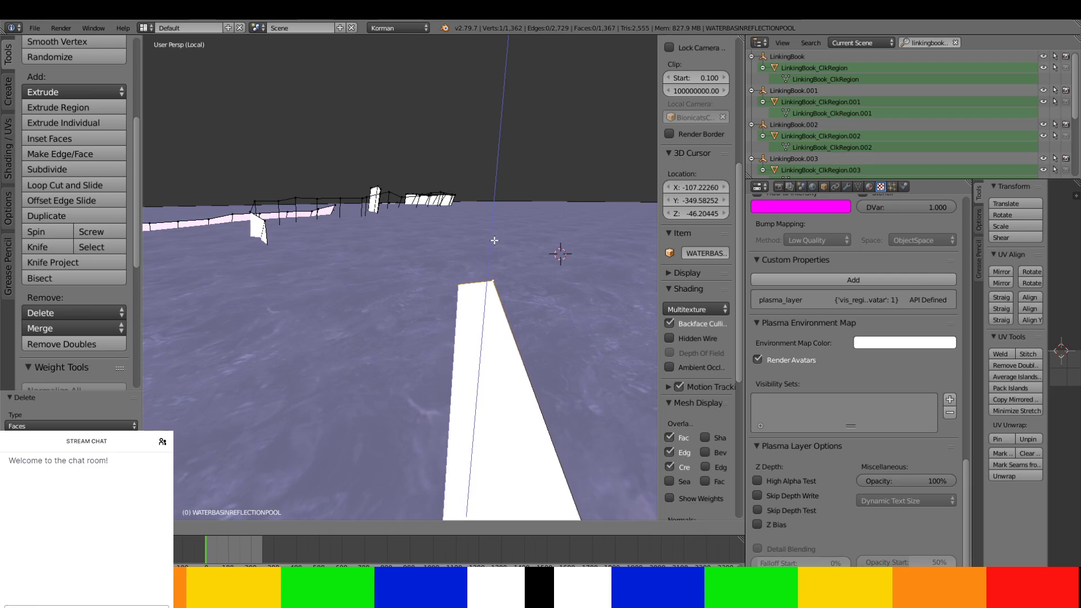
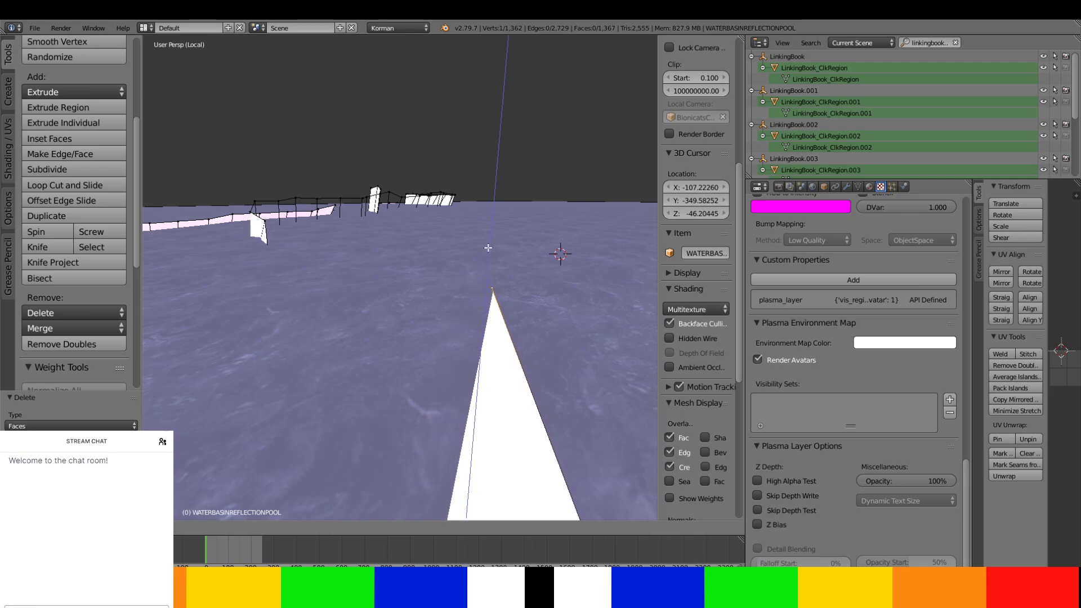
click(487, 248)
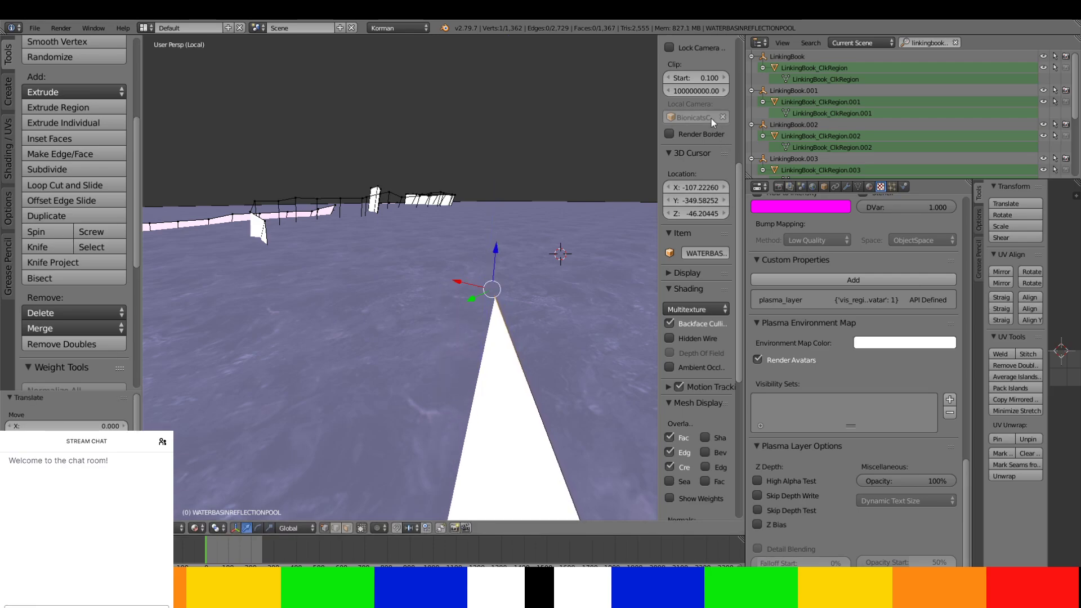
- Copy the lowered vertex's Z value and set the adjacent rim vertex's Z to the same -6.17252
scroll(697, 116, up, 10)
click(700, 103)
key(ctrl+c)
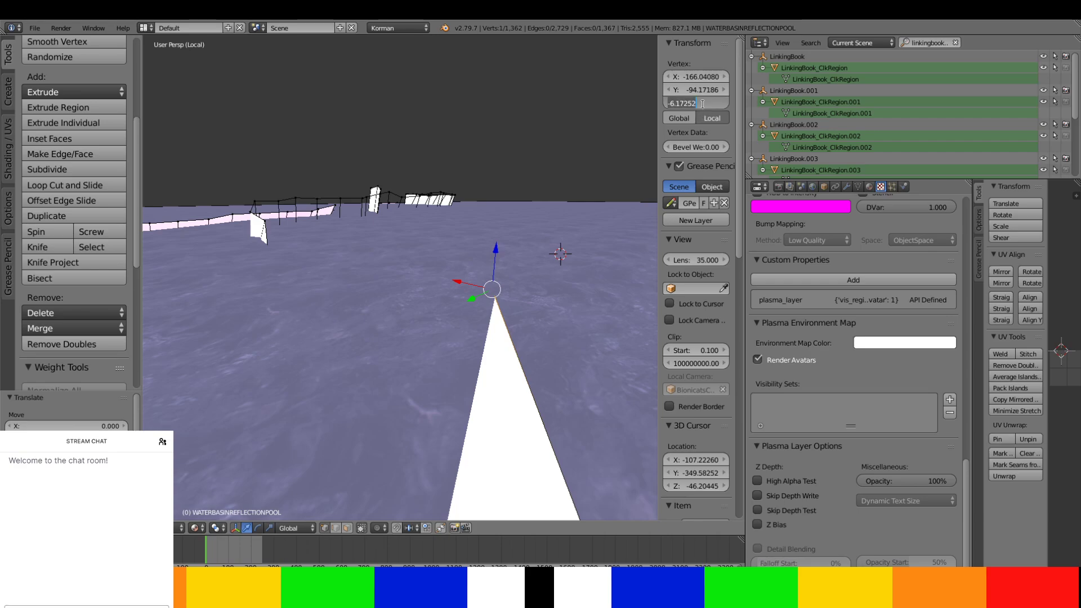
click(466, 266)
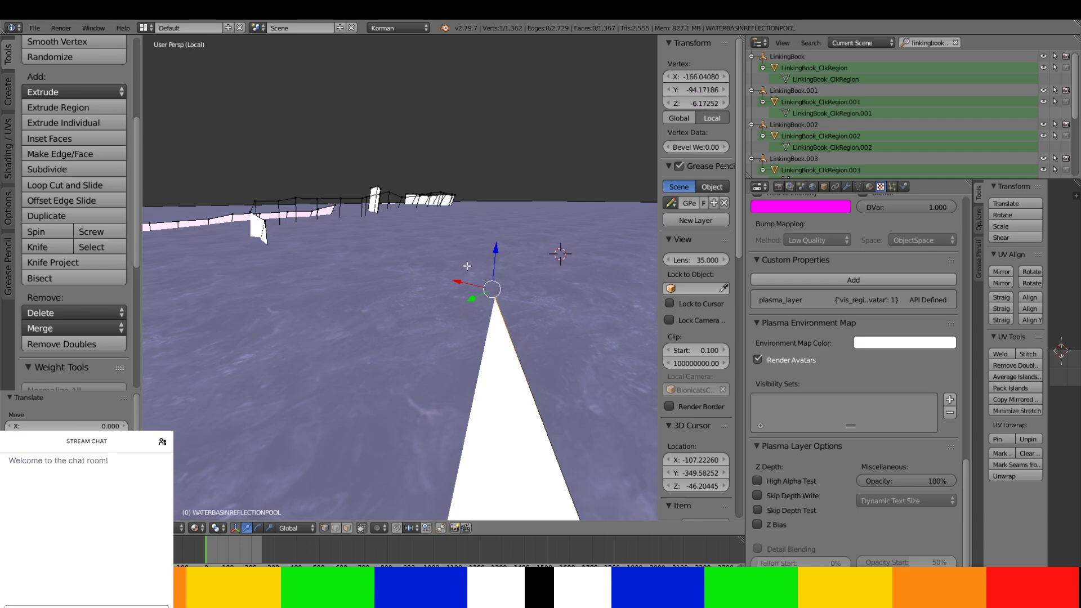
scroll(469, 269, down, 2)
right_click(441, 338)
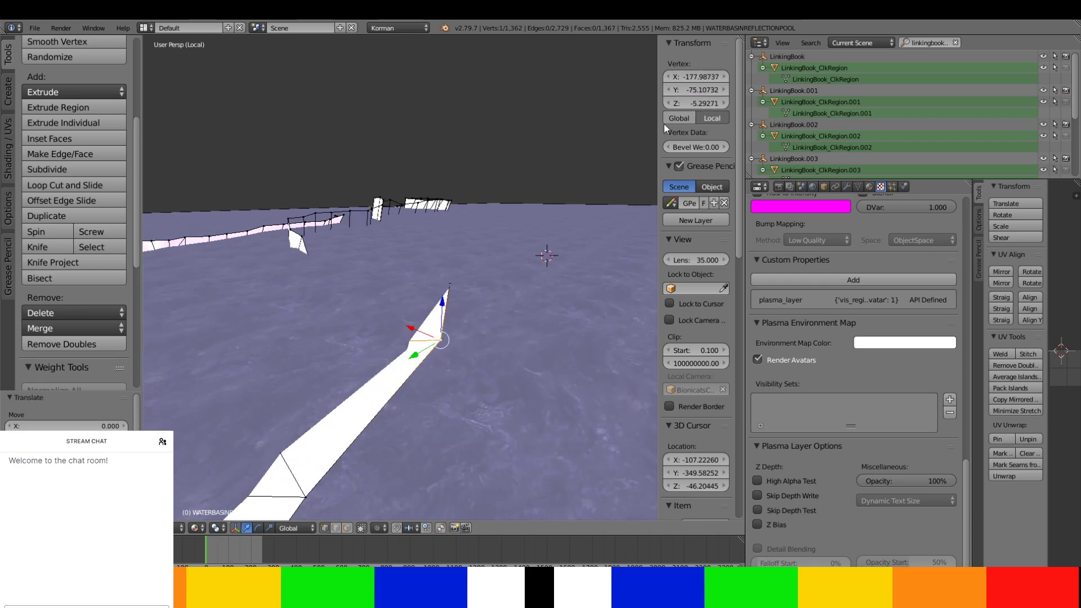
click(693, 105)
key(ctrl+v)
key(Return)
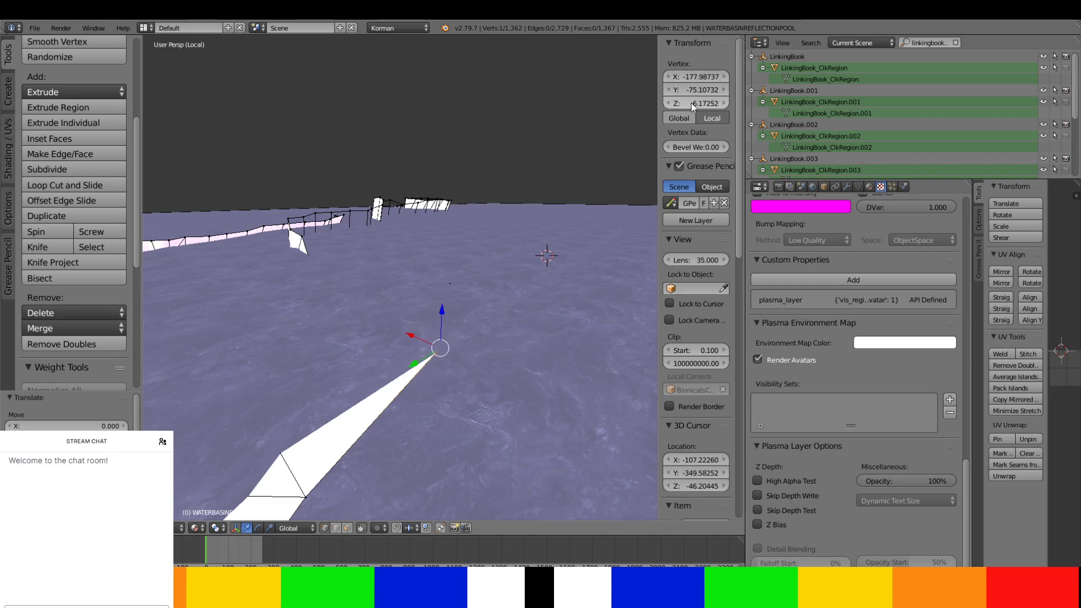
- Set the Z of the next two vertices along the basin rim, beside the ones already lowered, to -6.17252
right_click(306, 491)
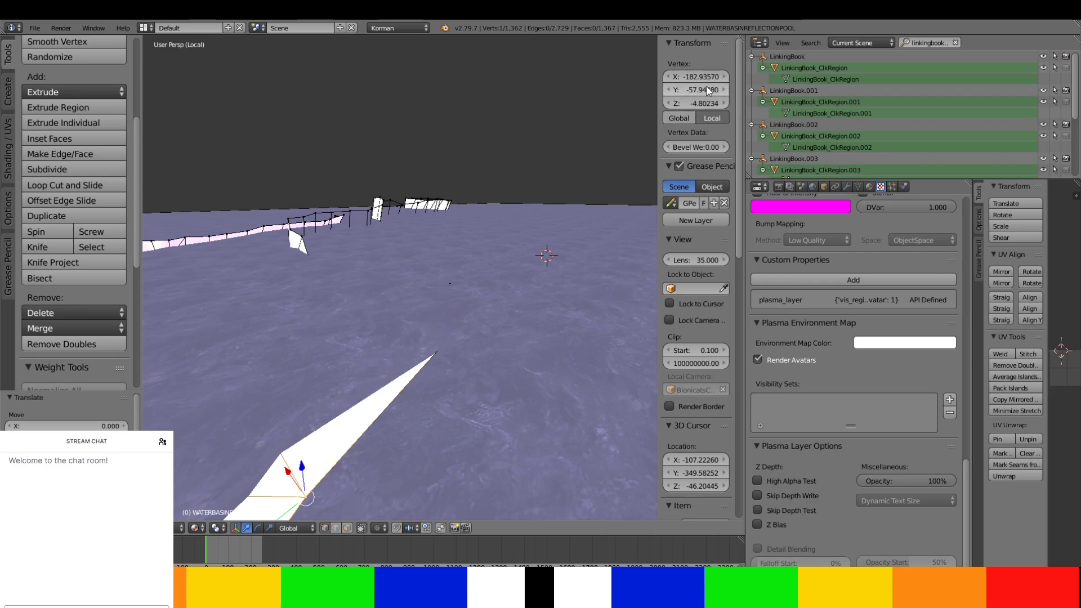
key(ctrl+v)
key(Return)
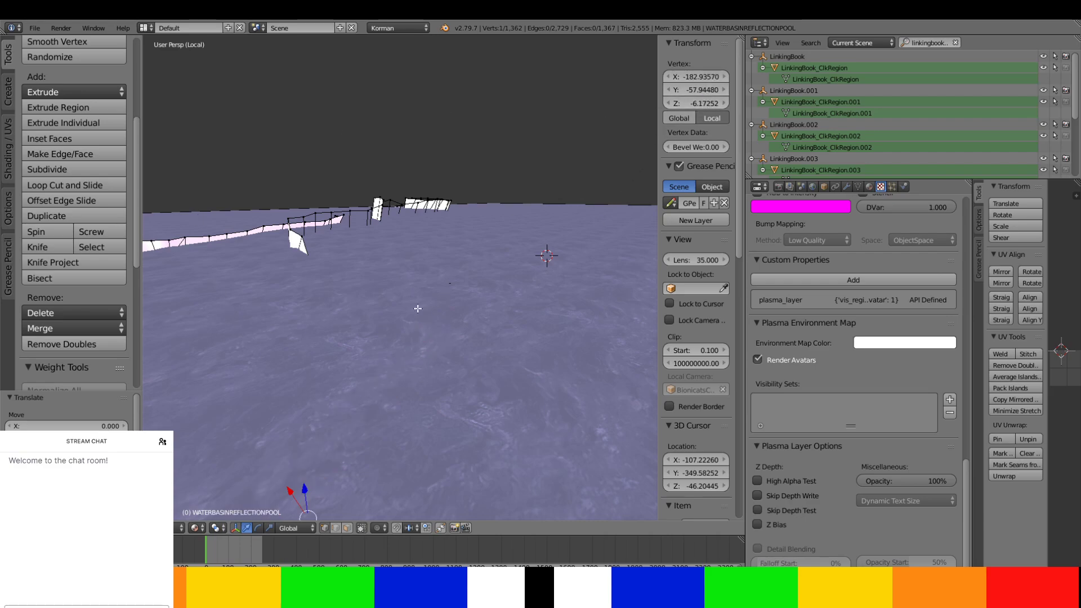
scroll(417, 309, down, 1)
right_click(324, 381)
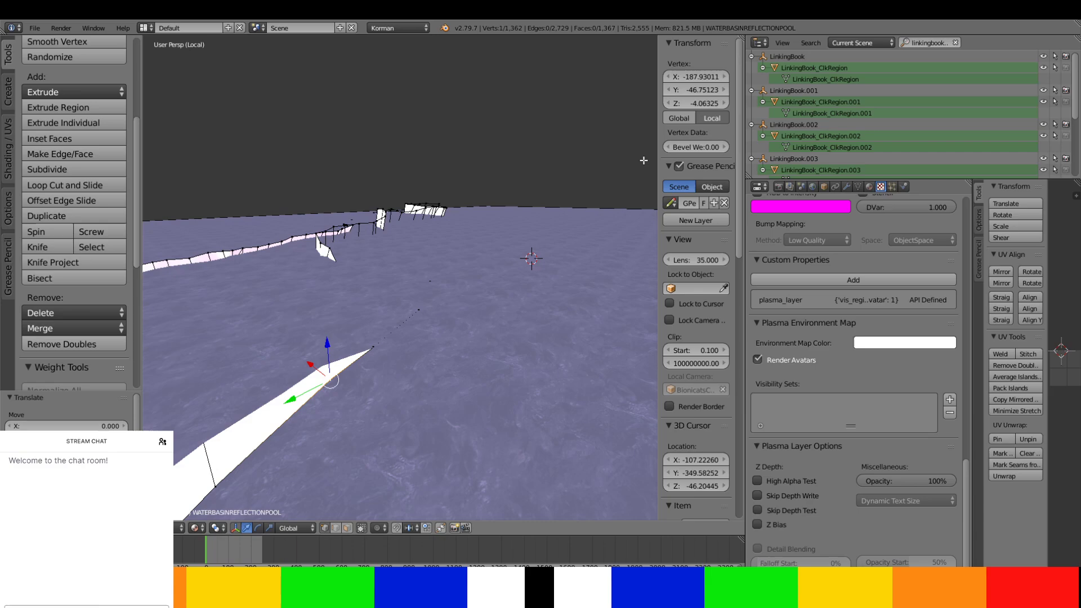
click(696, 106)
key(ctrl+v)
key(Return)
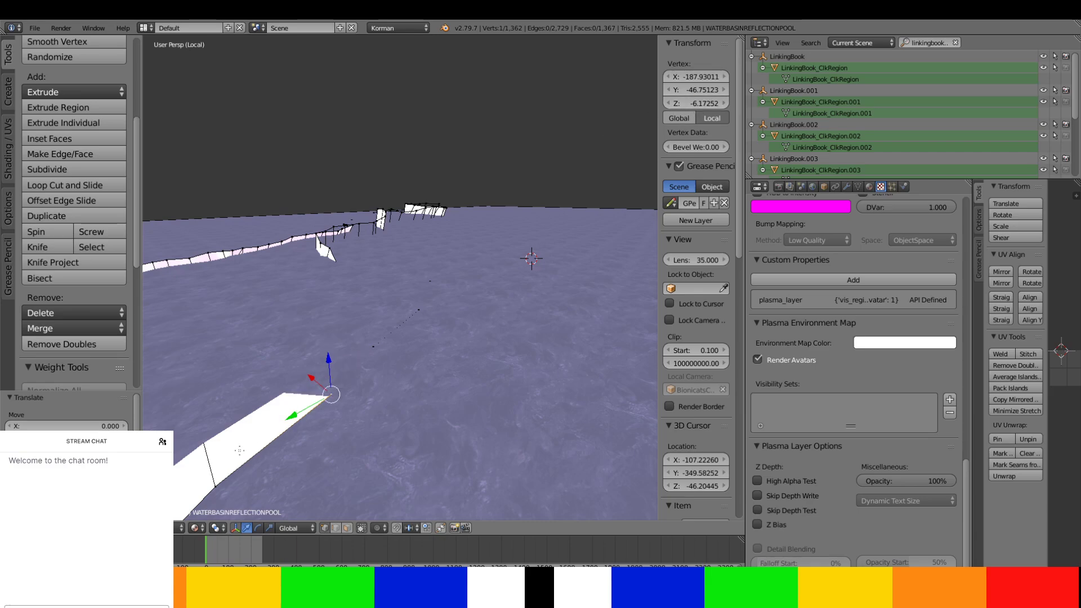
- Continue along the same protruding rim strip and set the following two outer-edge vertices' Z to -6.17252
right_click(216, 485)
click(713, 102)
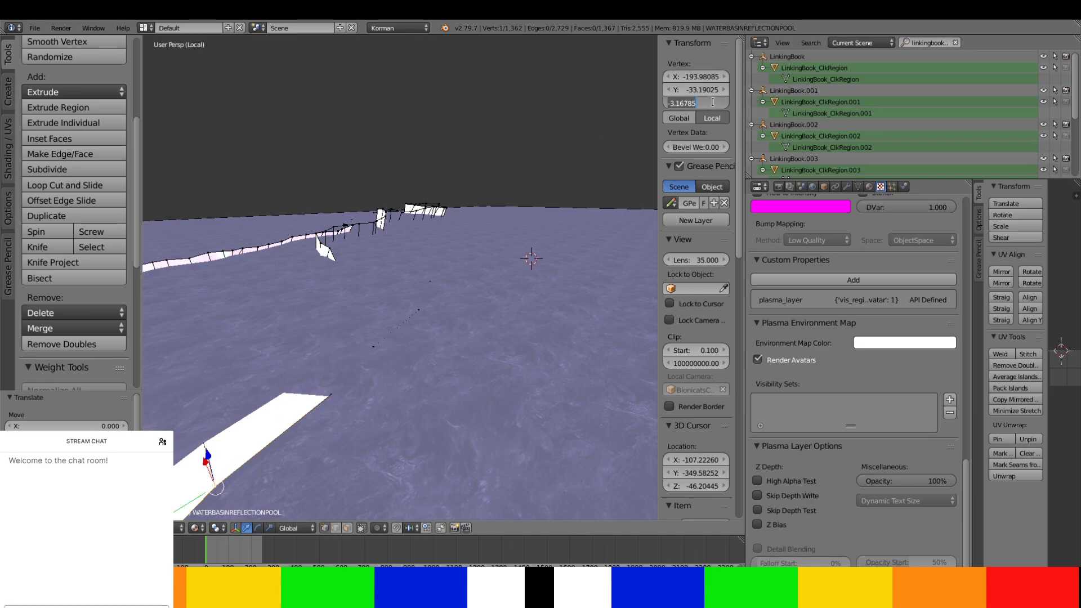
key(ctrl+v)
key(Return)
middle_drag(394, 270, 422, 312)
right_click(365, 403)
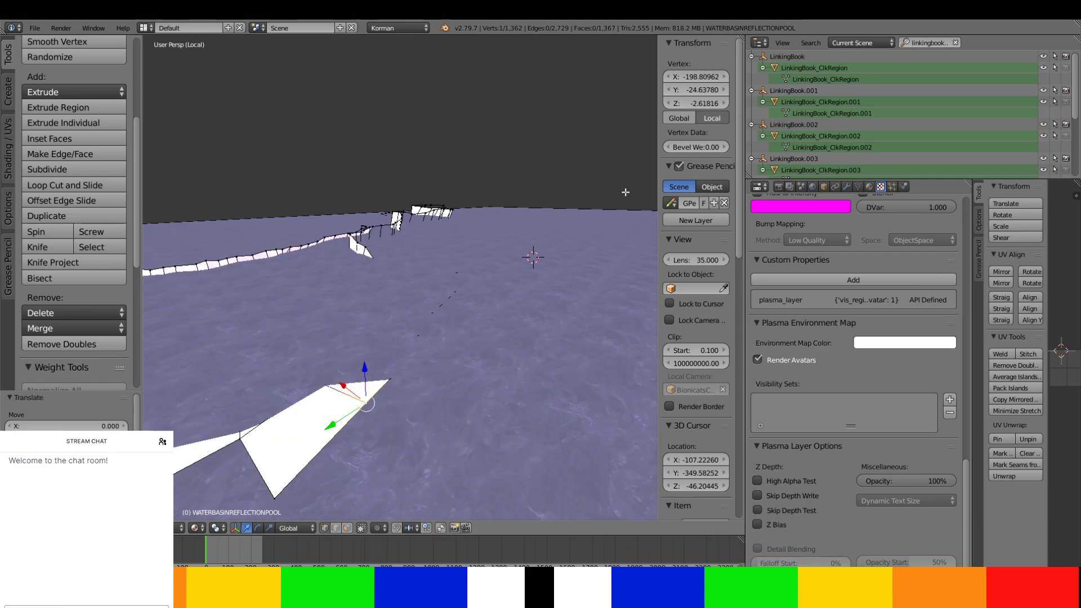
click(706, 103)
key(ctrl+v)
key(Return)
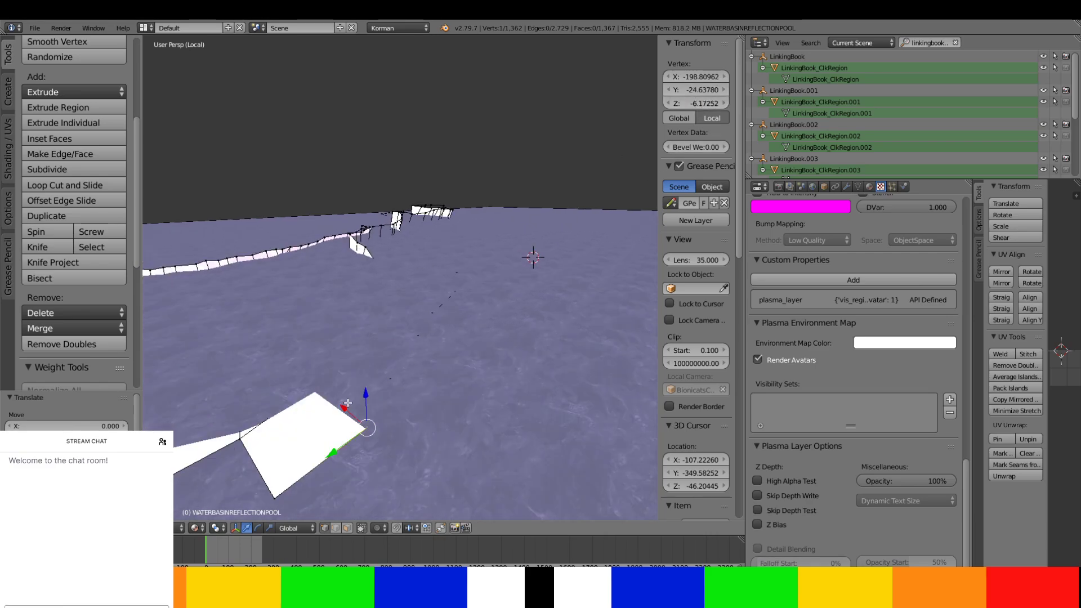
- Lower the pointed outer tip vertex and the inner corner vertex where the strip bends to Z -6.17252
middle_drag(348, 403, 526, 360)
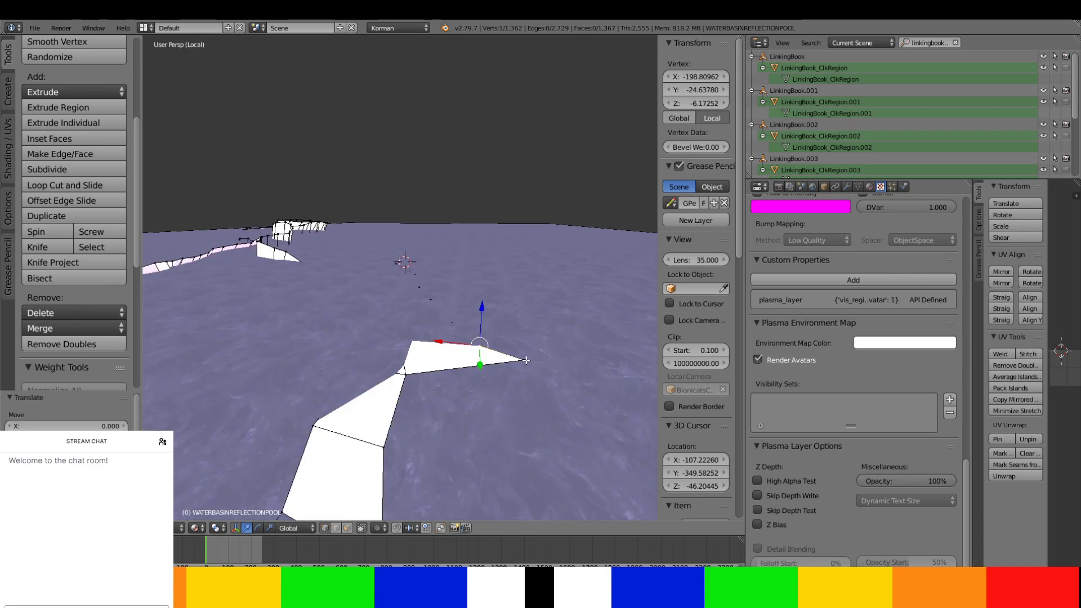
right_click(523, 360)
click(698, 108)
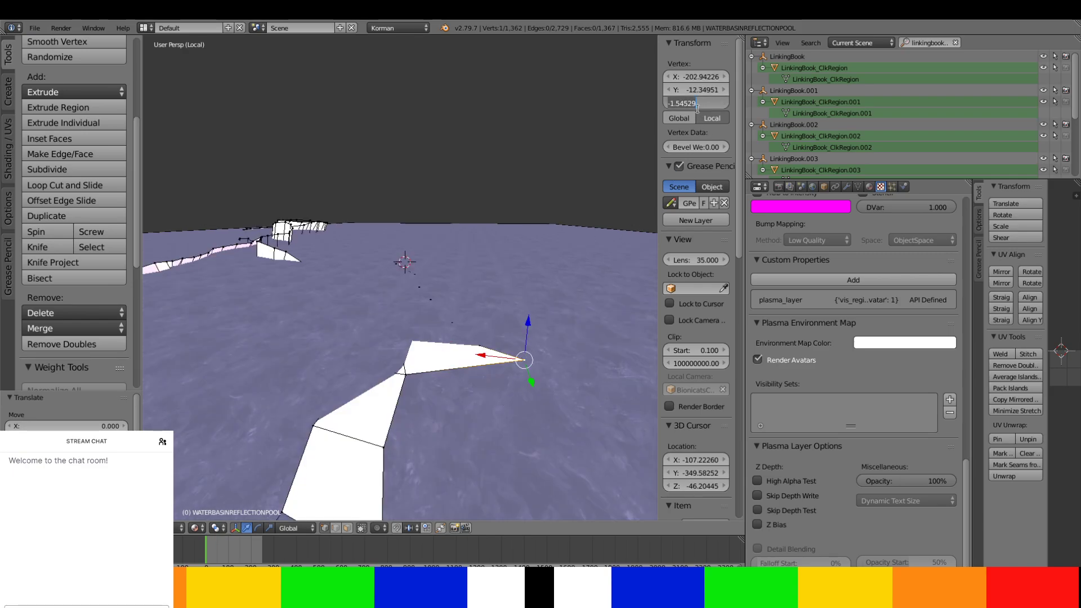
key(ctrl+v)
key(Return)
right_click(403, 367)
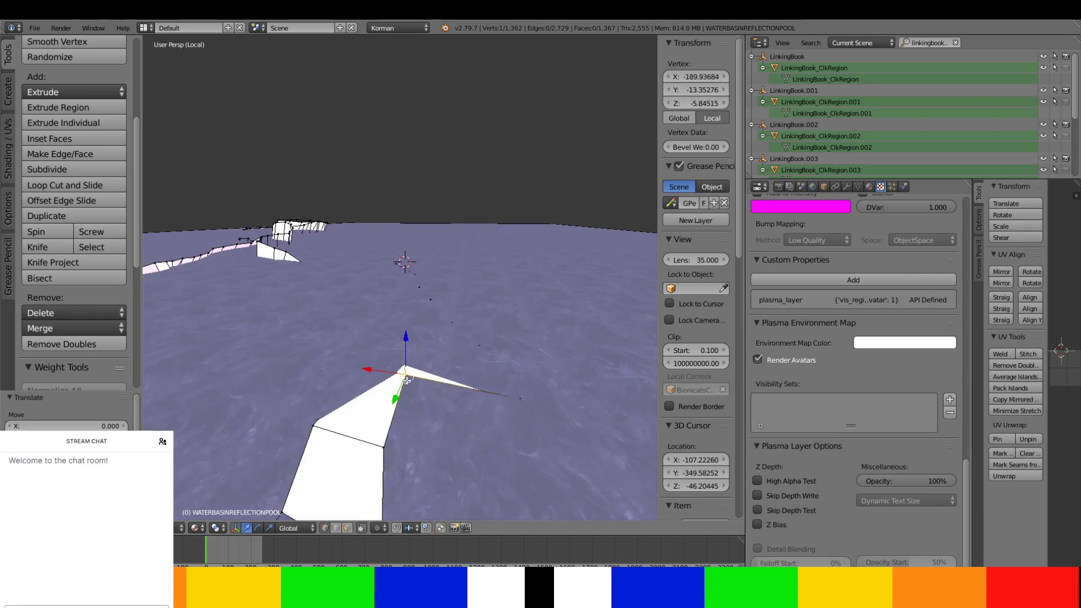
click(693, 103)
key(ctrl+v)
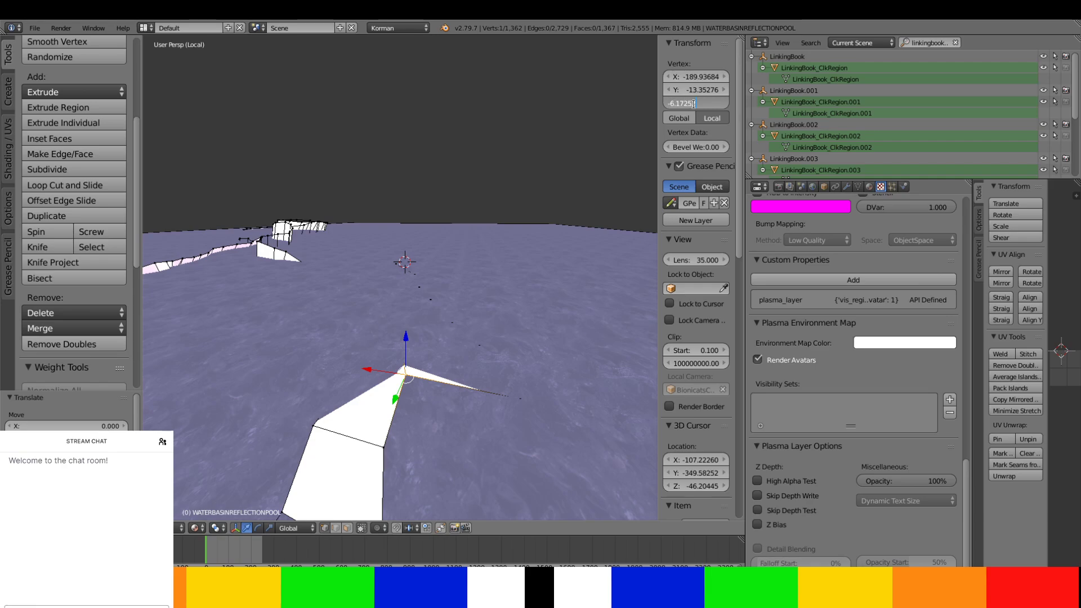
key(Return)
- Set both end vertices of the first cross edge past the bend to Z -6.17252
right_click(387, 436)
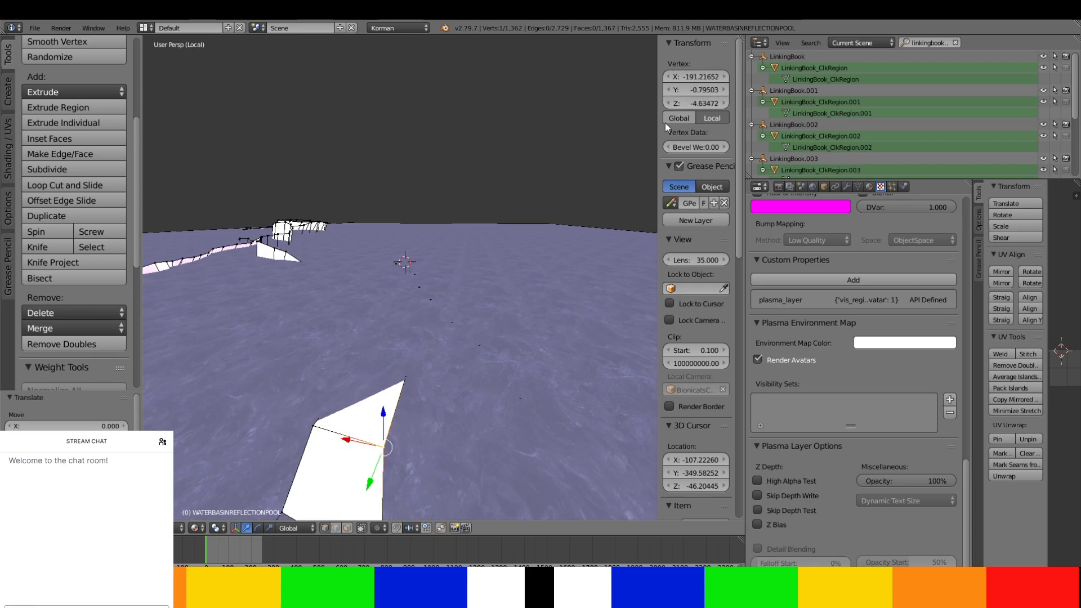
key(ctrl+v)
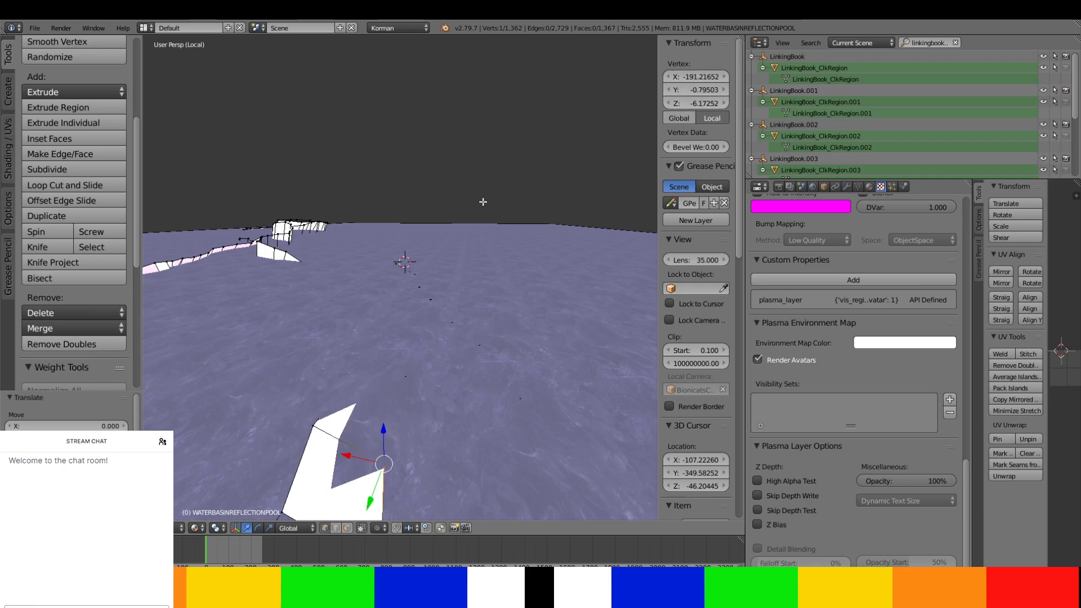
right_click(312, 426)
click(699, 103)
key(ctrl+c)
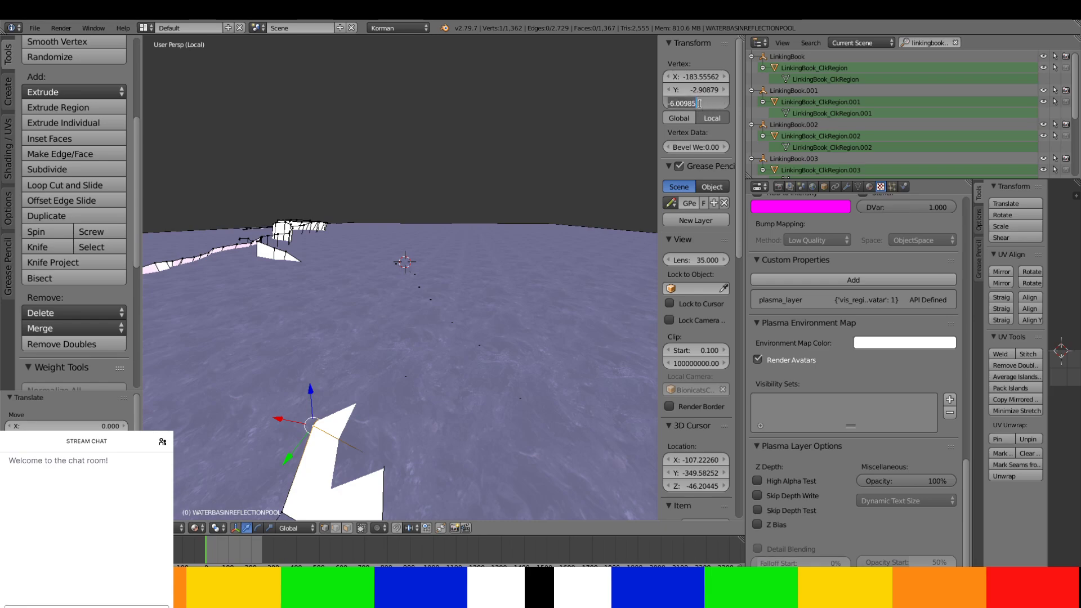
key(Return)
- Set the two vertices still holding the strip's last white patch above the water to Z -6.17252
middle_drag(422, 348, 423, 317)
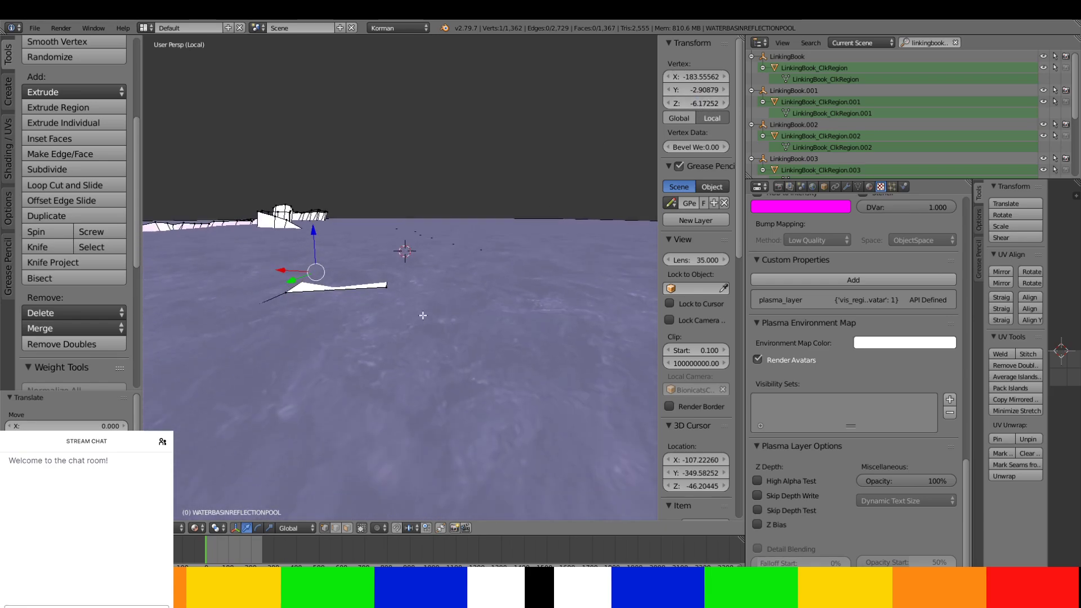
right_click(282, 291)
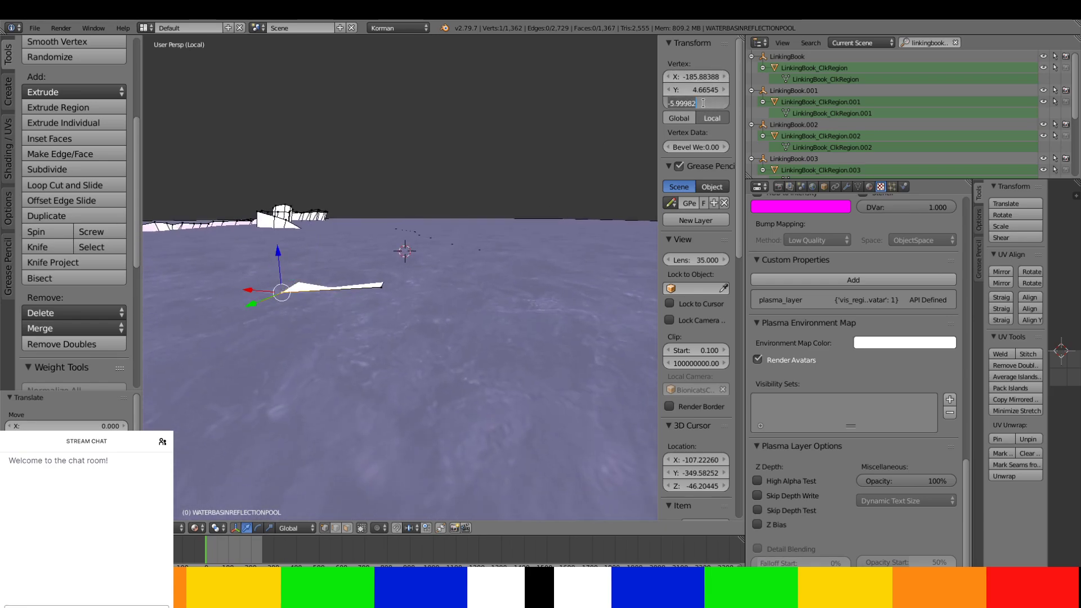
key(ctrl+v)
key(Return)
middle_drag(455, 230, 460, 234)
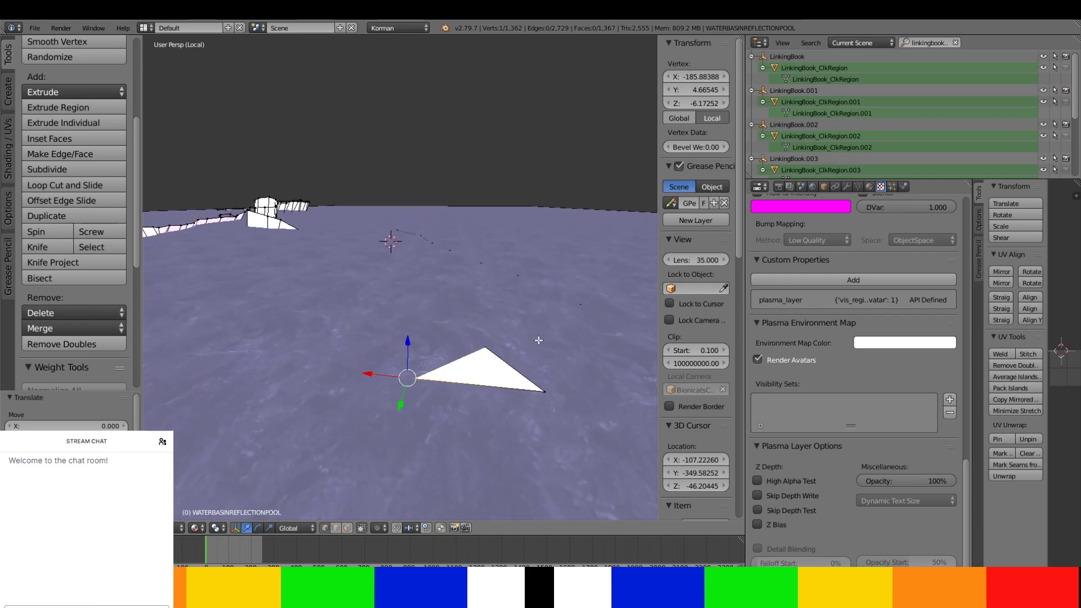
right_click(546, 391)
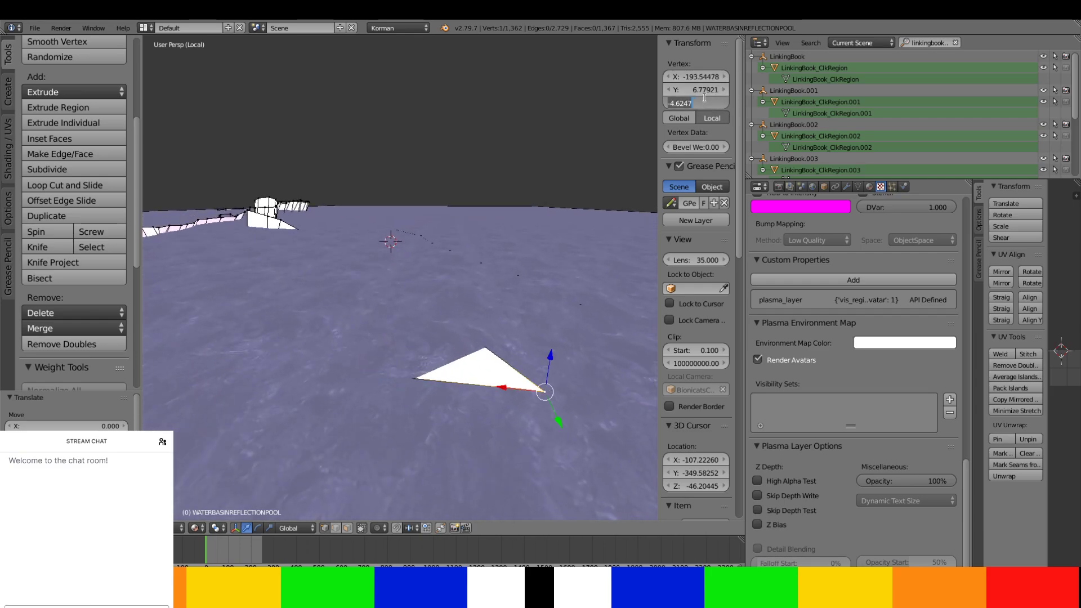
key(ctrl+v)
- On the next protruding rim section, set the vertex nearest its pointed end and the adjacent upper-edge vertex to Z -6.17252
middle_drag(369, 151, 263, 191)
scroll(263, 191, up, 3)
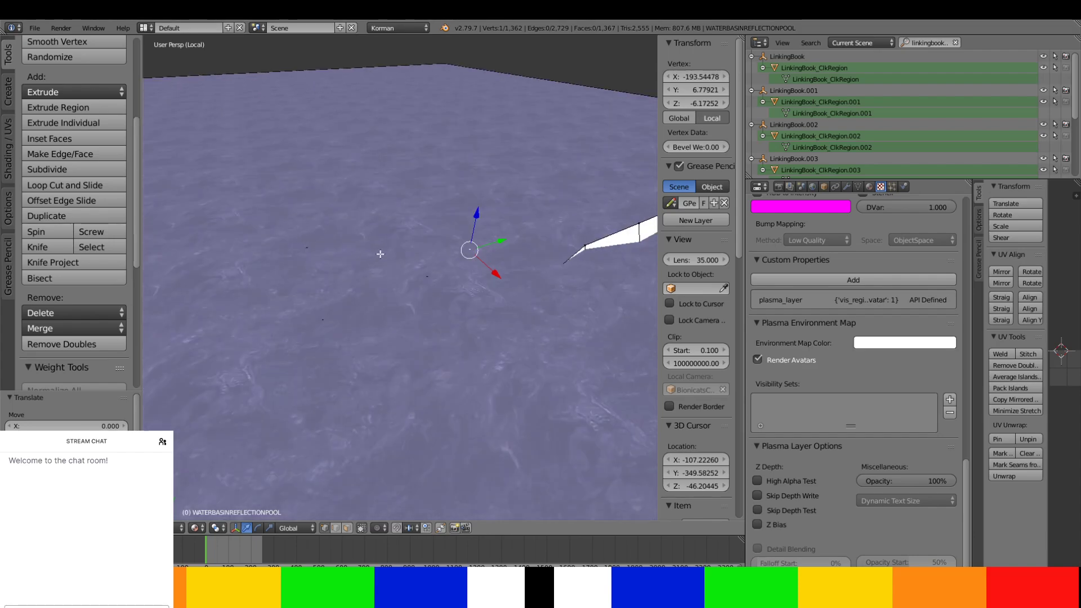
shift+middle_drag(380, 254, 240, 236)
scroll(240, 237, up, 2)
right_click(278, 156)
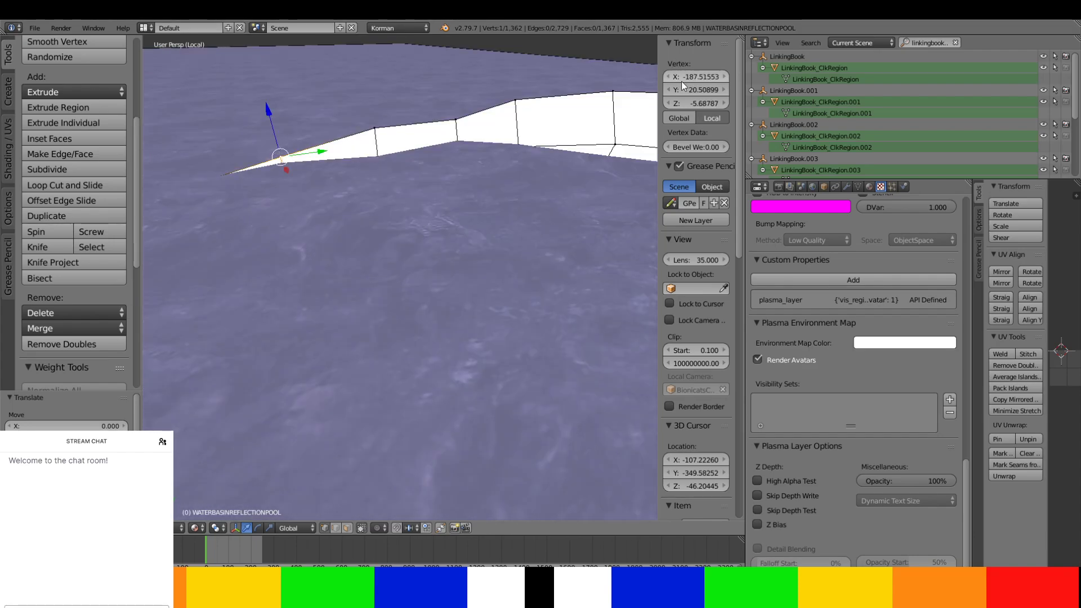
key(ctrl+v)
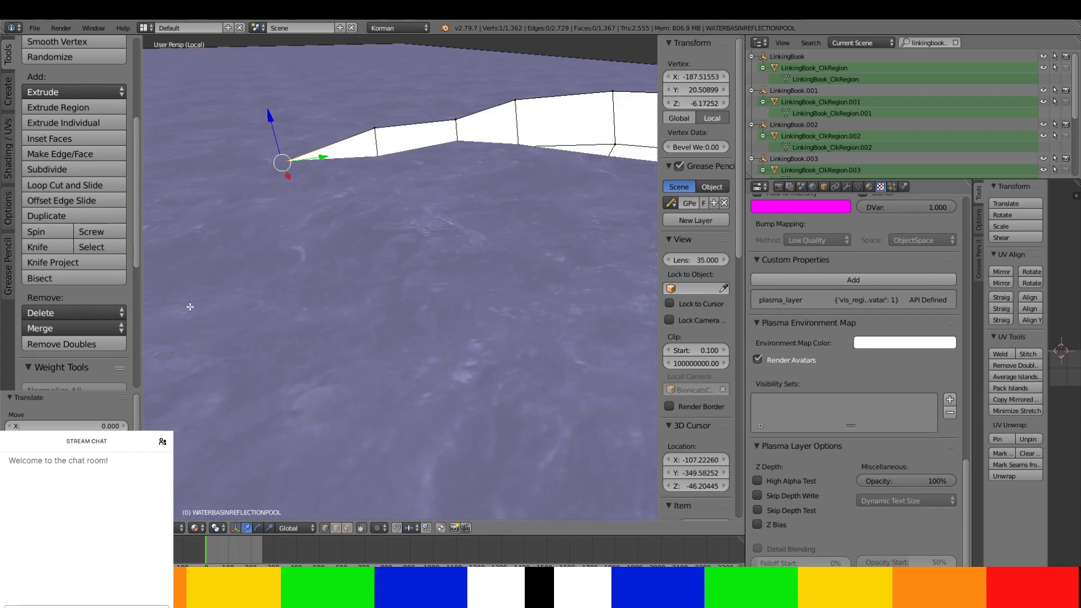
right_click(374, 129)
click(710, 103)
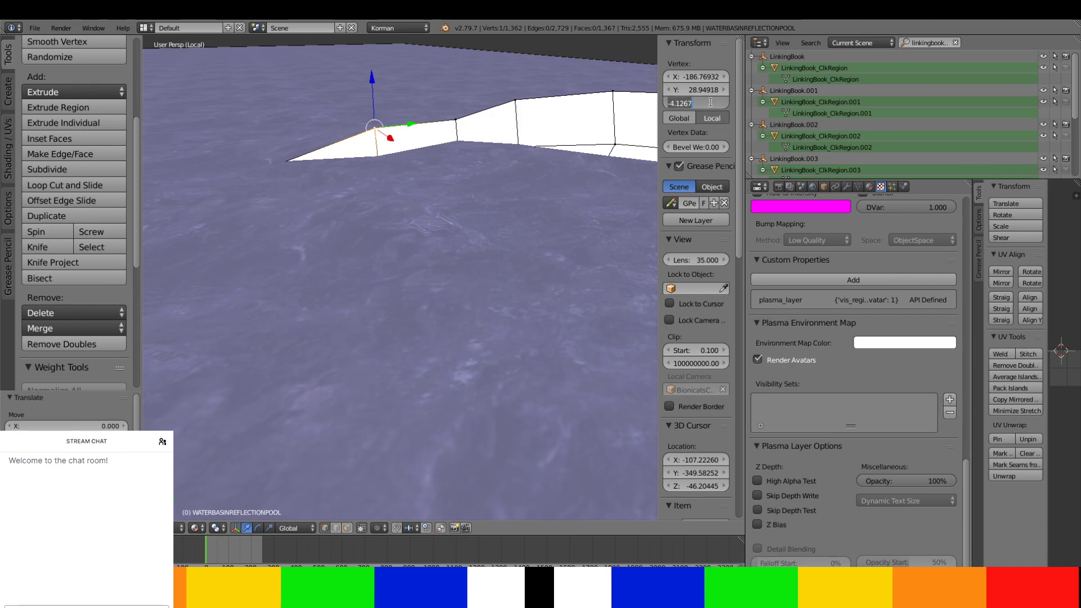
key(ctrl+v)
key(Return)
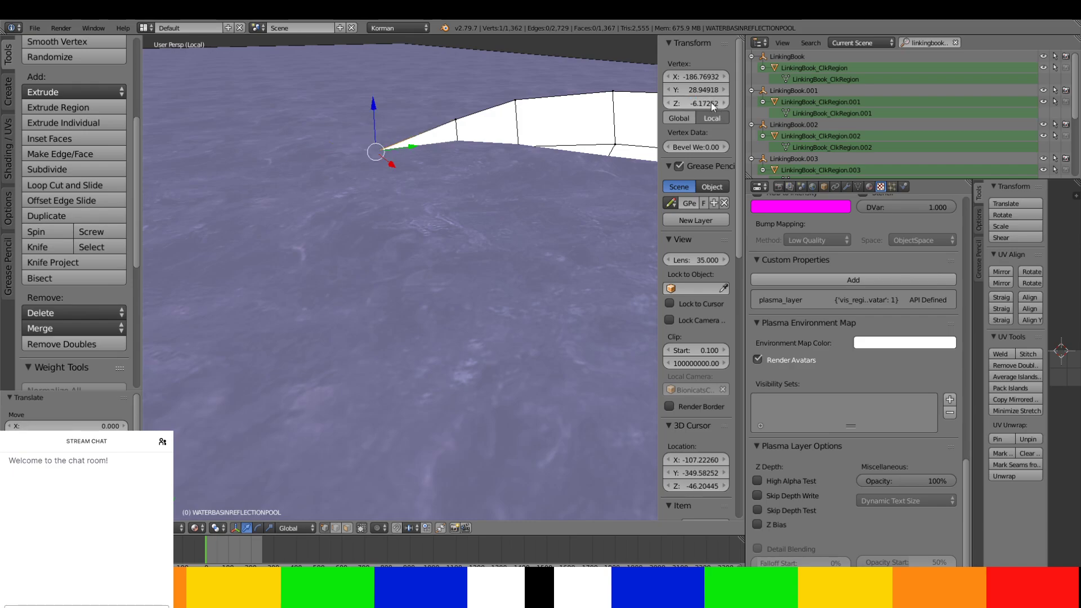
- Set the section's next upper-edge vertex and the lower-edge vertex just past it to Z -6.17252
right_click(458, 119)
click(693, 104)
key(ctrl+c)
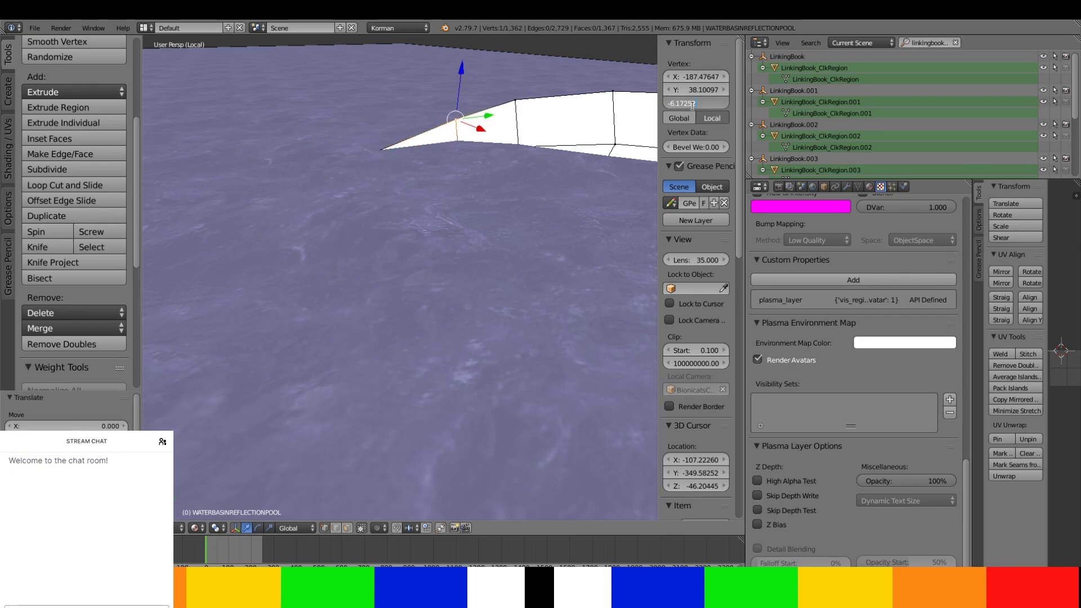
key(Return)
right_click(524, 144)
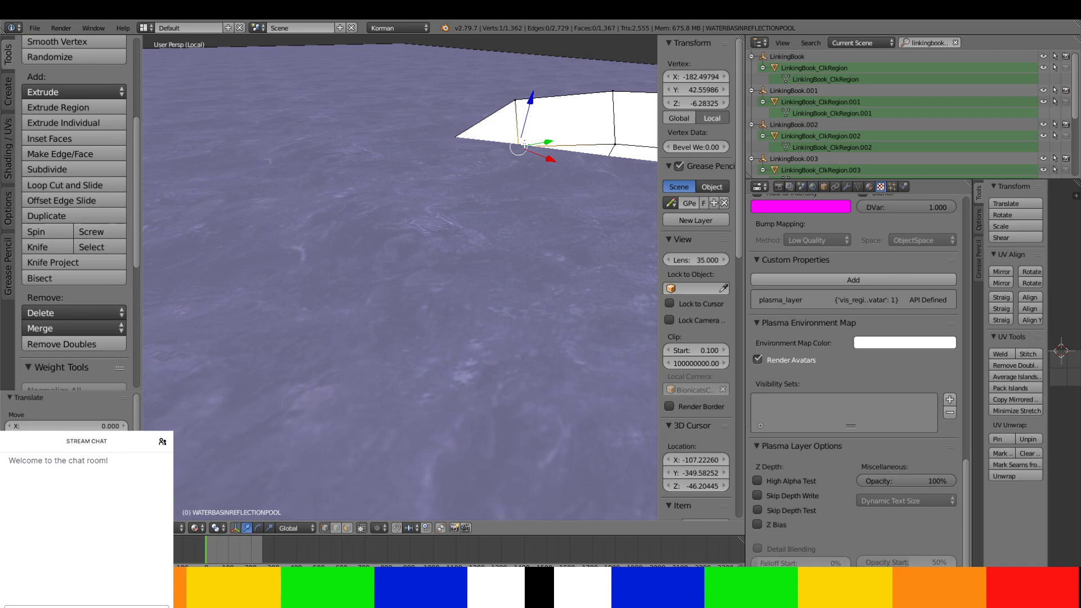
click(698, 103)
key(ctrl+v)
key(Return)
- Lower the next two vertices along the wide white patch's lower edge to Z -6.17252
right_click(617, 143)
shift+middle_drag(617, 143, 525, 159)
click(706, 100)
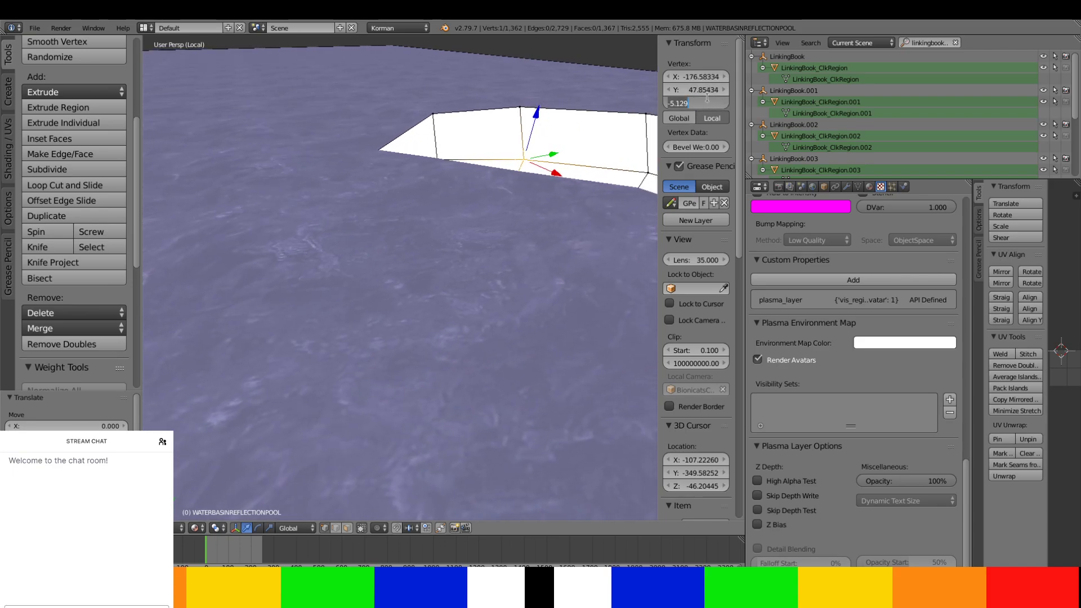
key(ctrl+v)
key(Return)
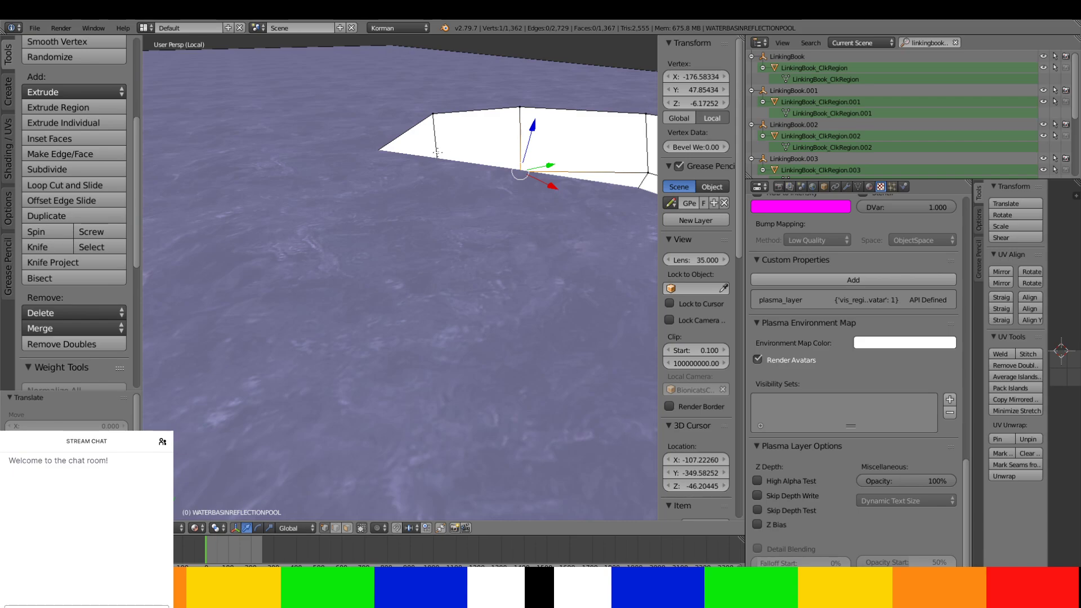
shift+middle_drag(583, 122, 462, 127)
right_click(428, 149)
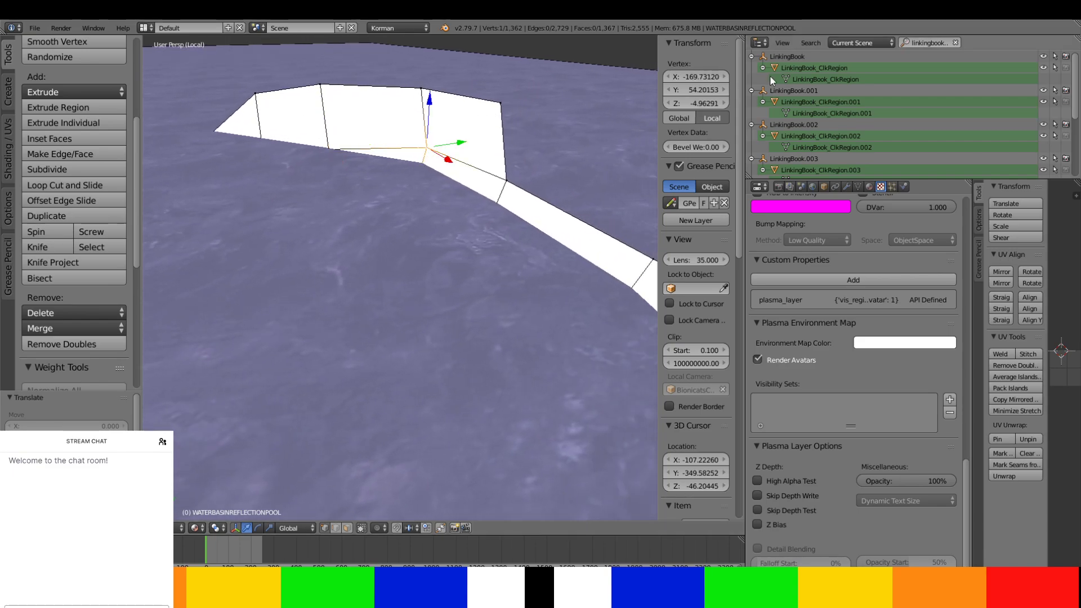
click(697, 99)
key(ctrl+c)
key(Return)
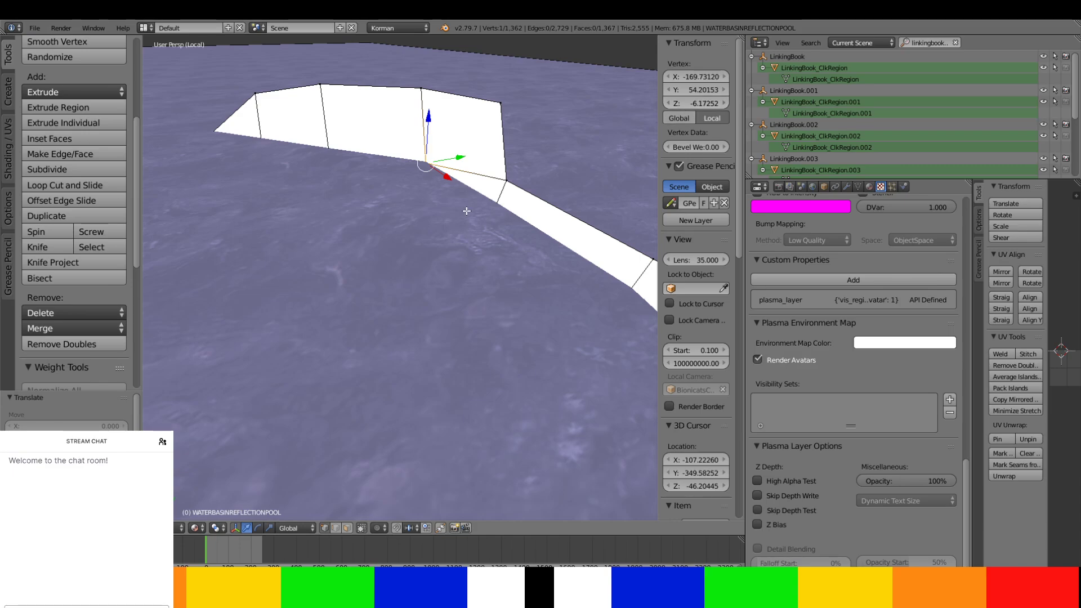
- Set the junction vertex between the wide patch and narrow strip, plus the strip's next upper vertex, to Z -6.17252
right_click(506, 179)
click(698, 99)
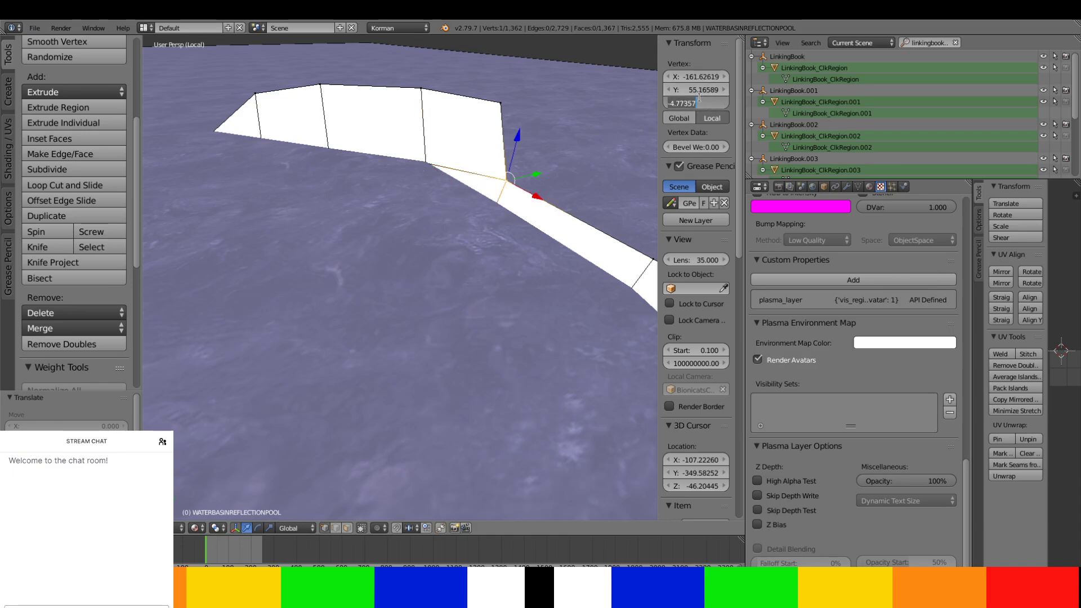
key(ctrl+v)
key(Return)
shift+middle_drag(486, 273, 445, 259)
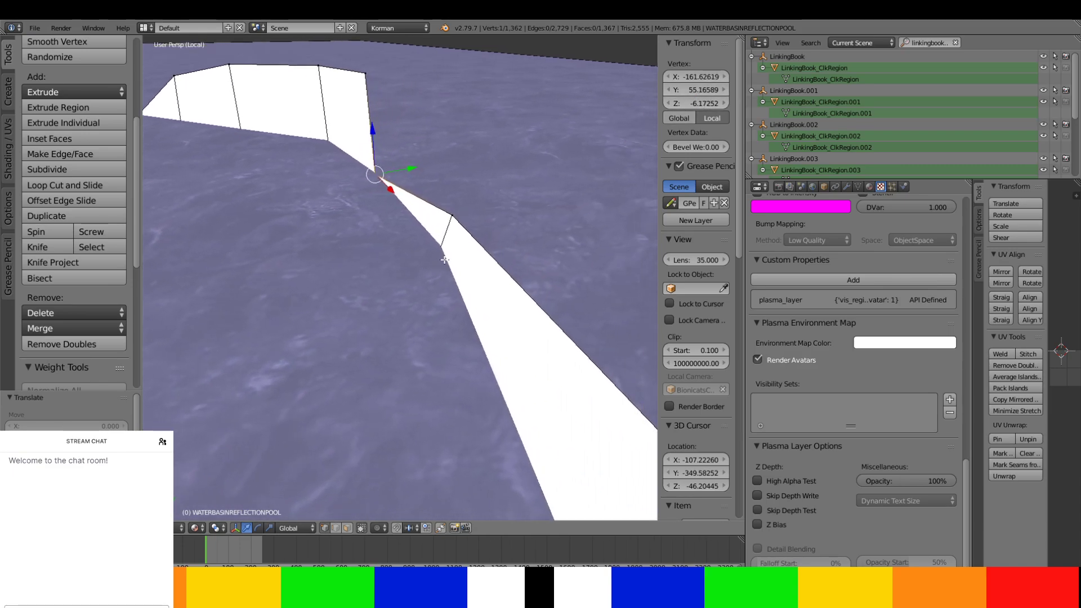
right_click(448, 223)
click(707, 103)
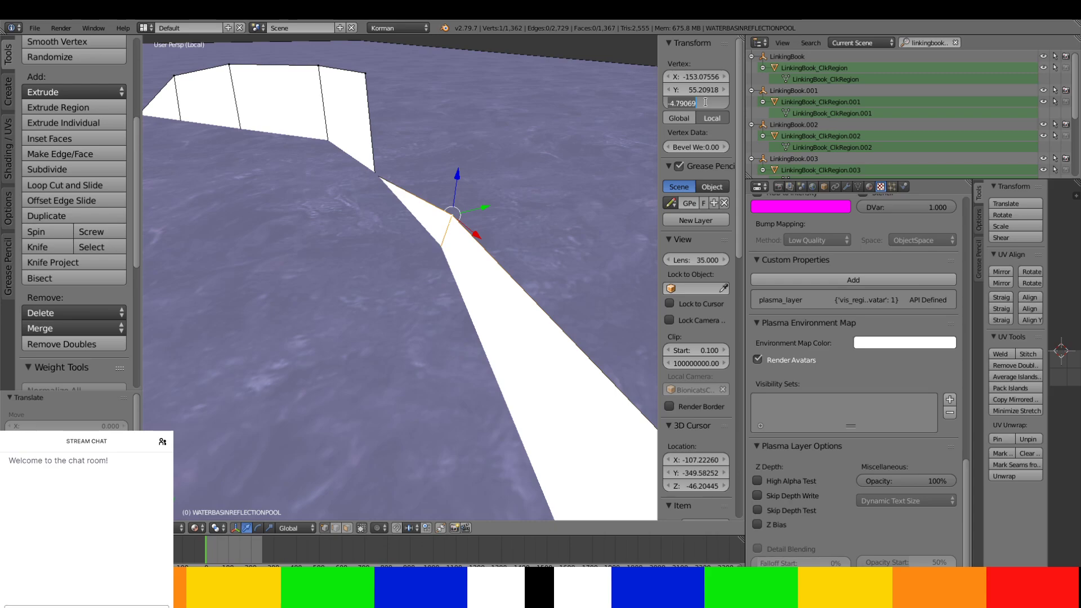
key(ctrl+v)
key(Return)
- Set the first raised rim vertex across the gap from the wide patch to Z -6.17252
middle_drag(560, 315, 574, 210)
right_click(563, 211)
click(693, 104)
key(ctrl+c)
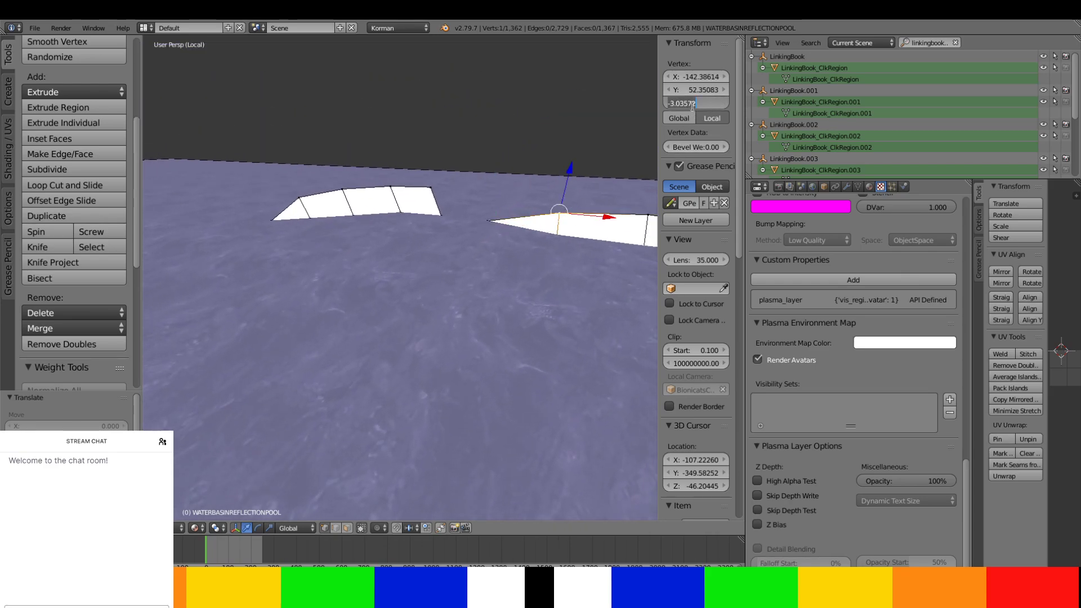
key(Return)
- Lower the next two raised rim vertices past the gap, near X -132 and X -124.8, to Z -6.17252
shift+middle_drag(619, 179, 569, 177)
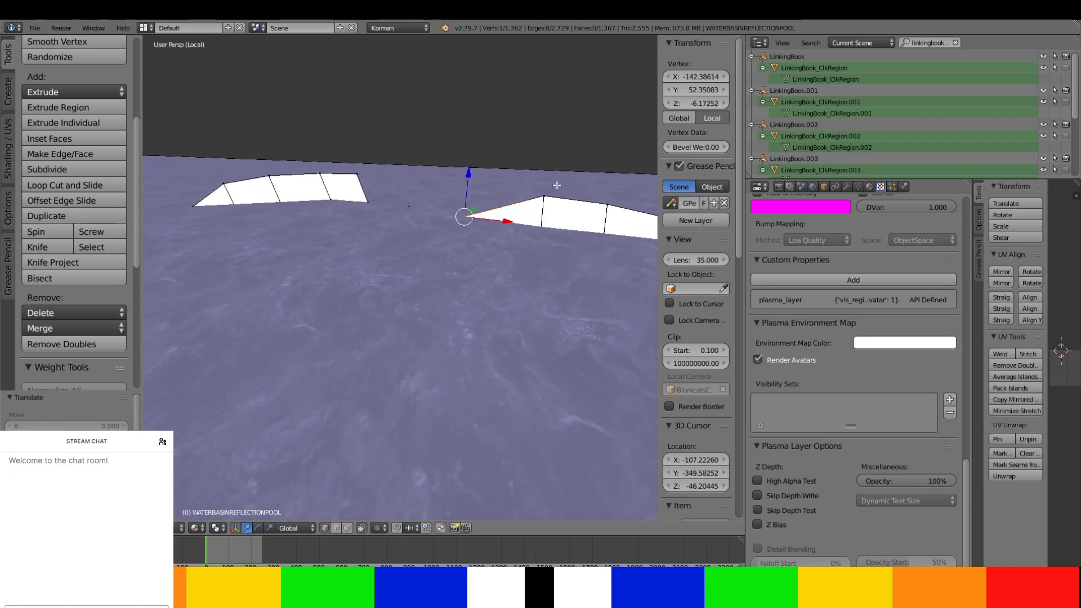
right_click(549, 193)
middle_drag(496, 264, 497, 249)
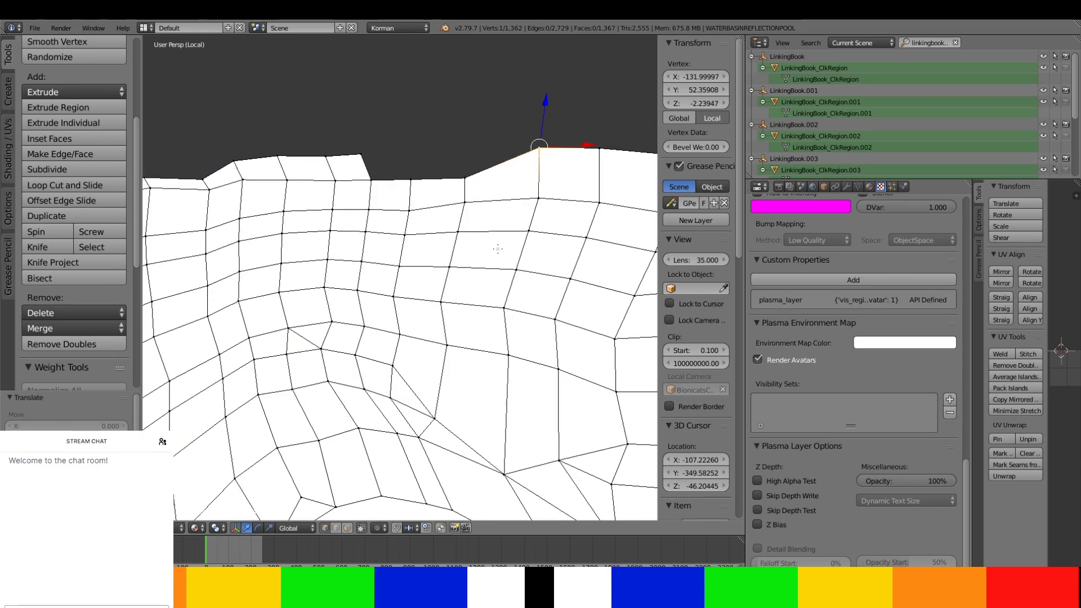
click(697, 102)
key(ctrl+v)
key(Return)
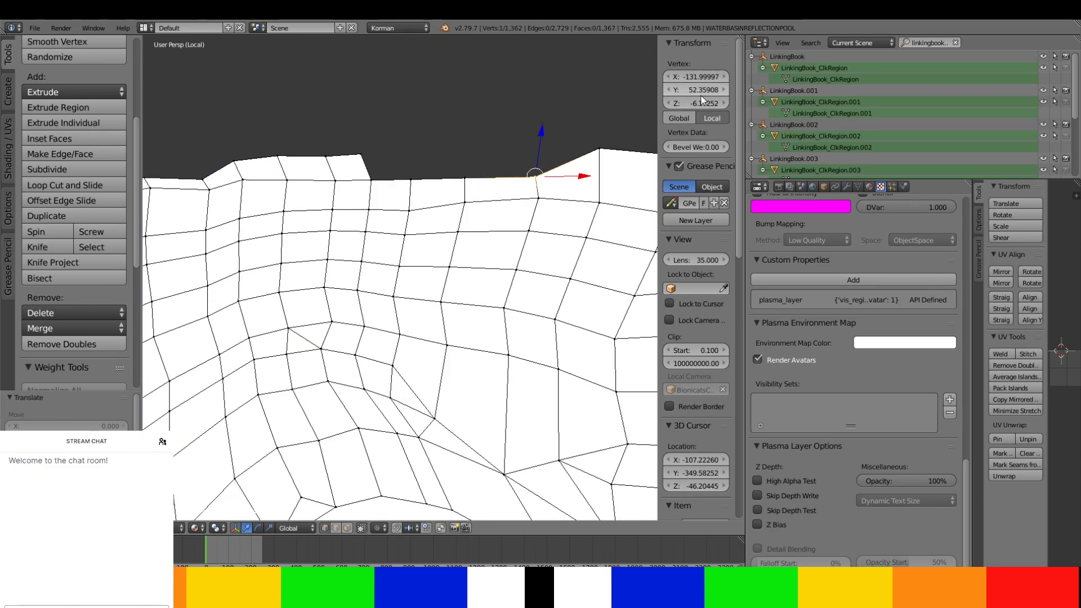
middle_drag(169, 227, 315, 184)
right_click(494, 174)
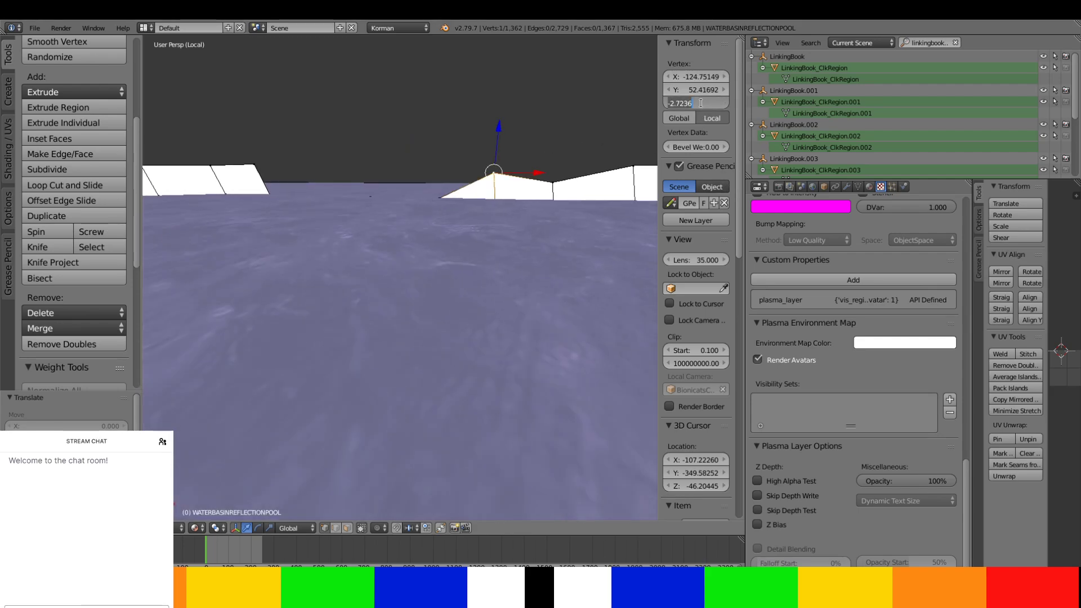
key(ctrl+v)
key(Return)
- Set the following two raised rim vertices, near X -117.3 and X -107.6, to Z -6.17252
right_click(549, 177)
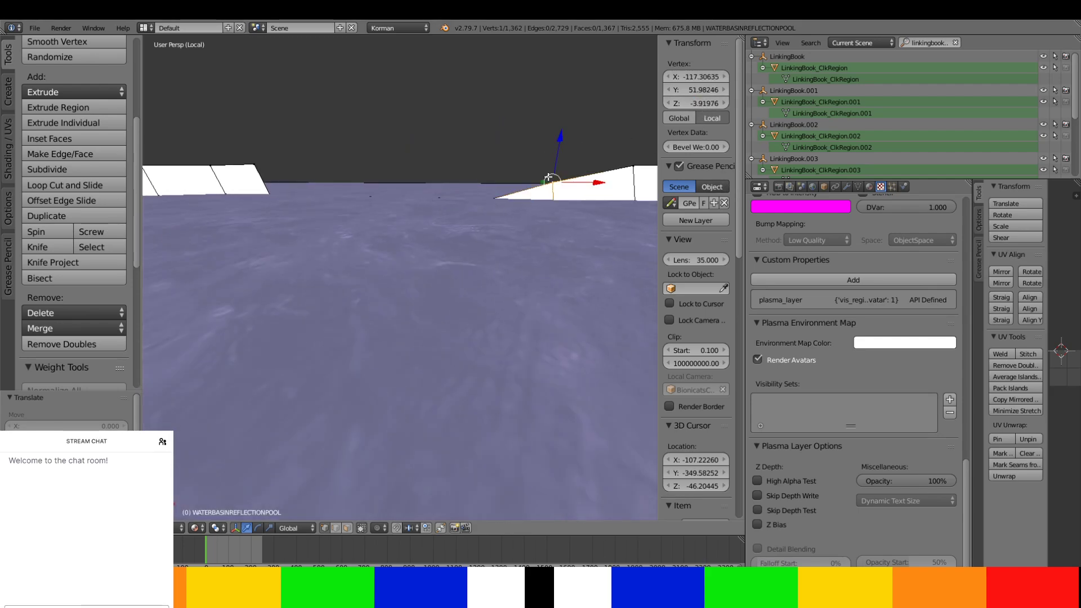
key(ctrl+v)
key(Return)
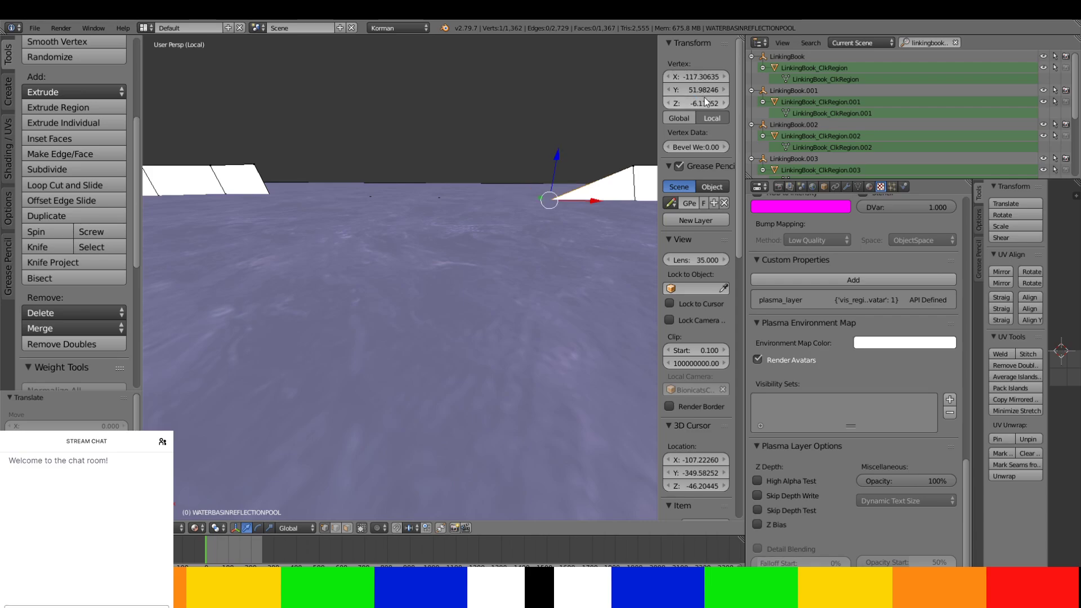
shift+middle_drag(616, 179, 537, 186)
right_click(498, 179)
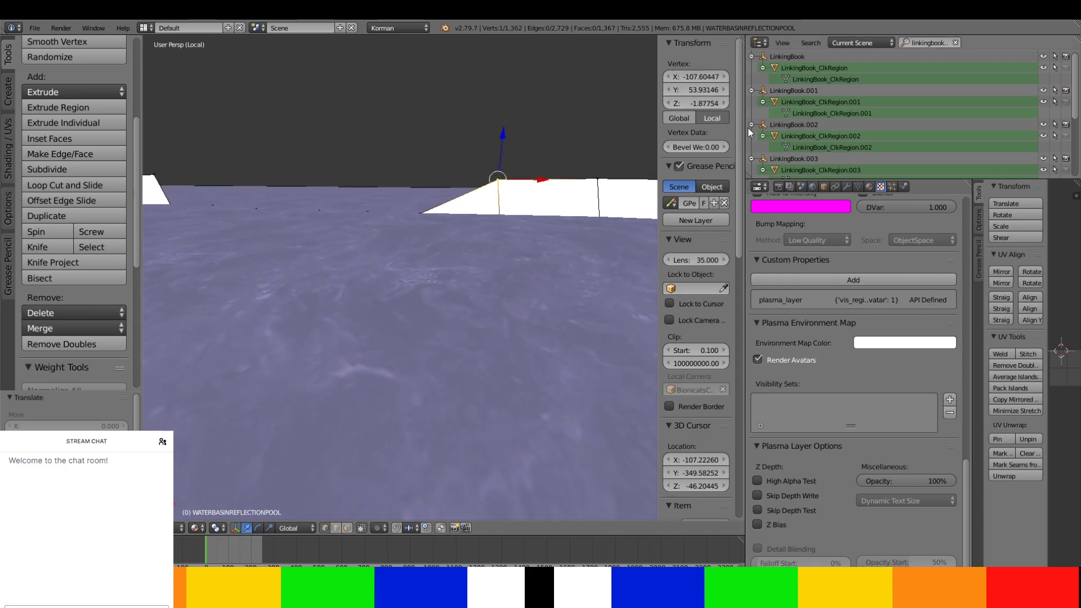
click(707, 100)
key(ctrl+v)
key(Return)
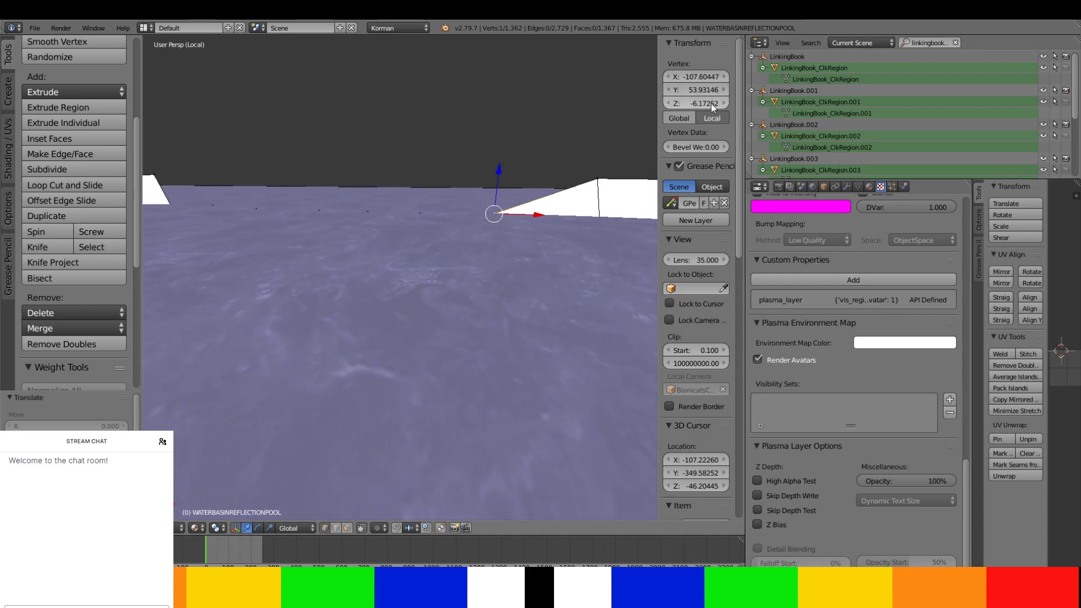
- Continue along the rim's upper edge, lowering the vertices near X -96 and X -87.4 to Z -6.17252
right_click(597, 179)
click(687, 103)
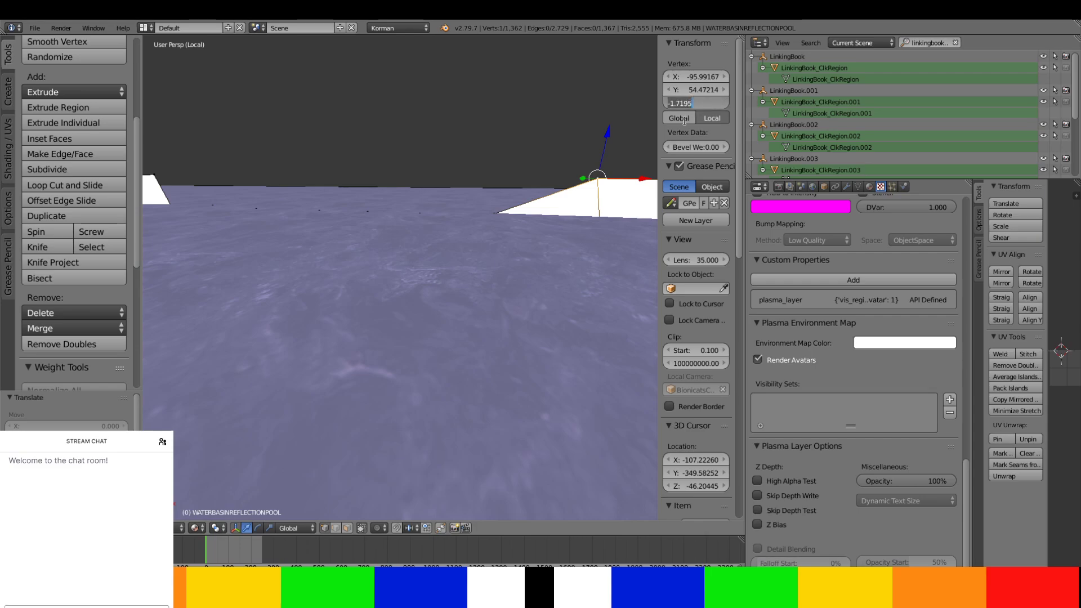
key(ctrl+v)
key(Return)
shift+middle_drag(568, 181, 433, 189)
right_click(434, 188)
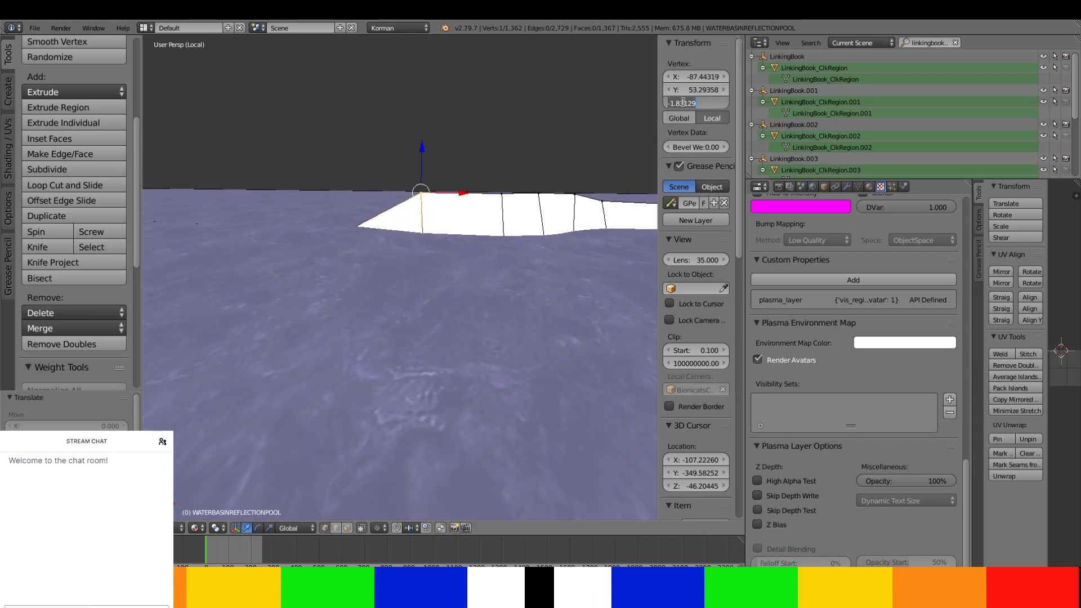
key(ctrl+v)
key(Return)
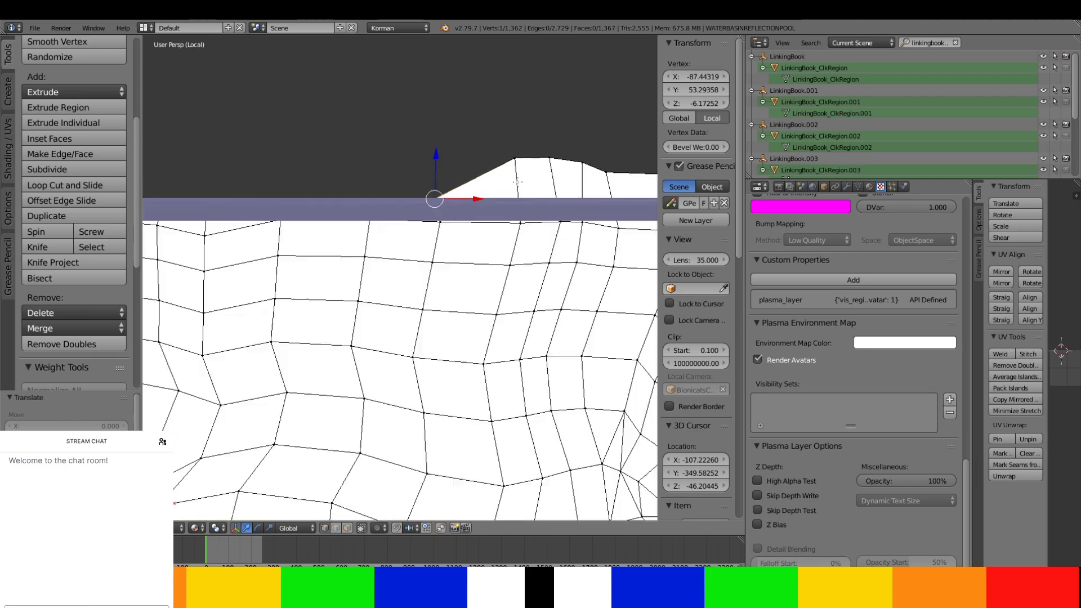
- Lower the first two peak vertices of the remaining white patch, near X -78.8 and X -75, to Z -6.17252
middle_drag(517, 182, 511, 185)
right_click(490, 163)
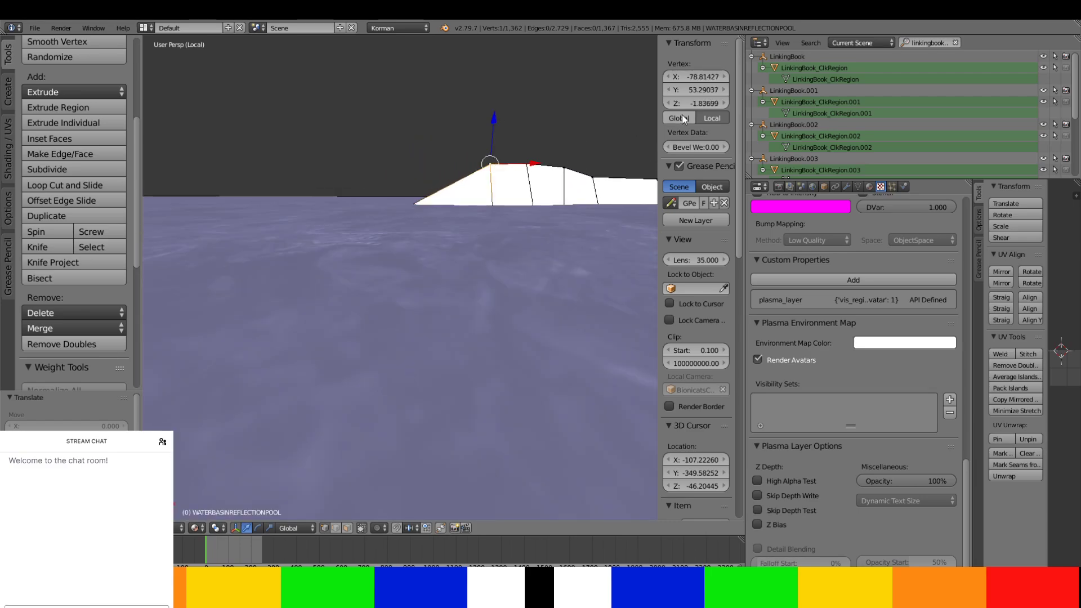
click(694, 102)
key(ctrl+v)
key(Return)
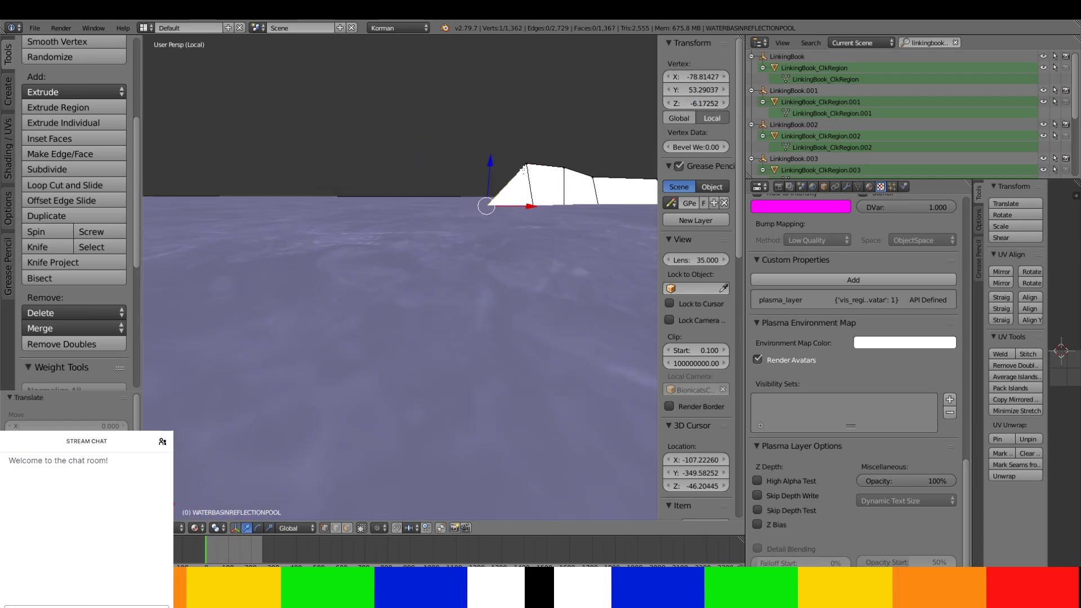
right_click(525, 163)
click(697, 102)
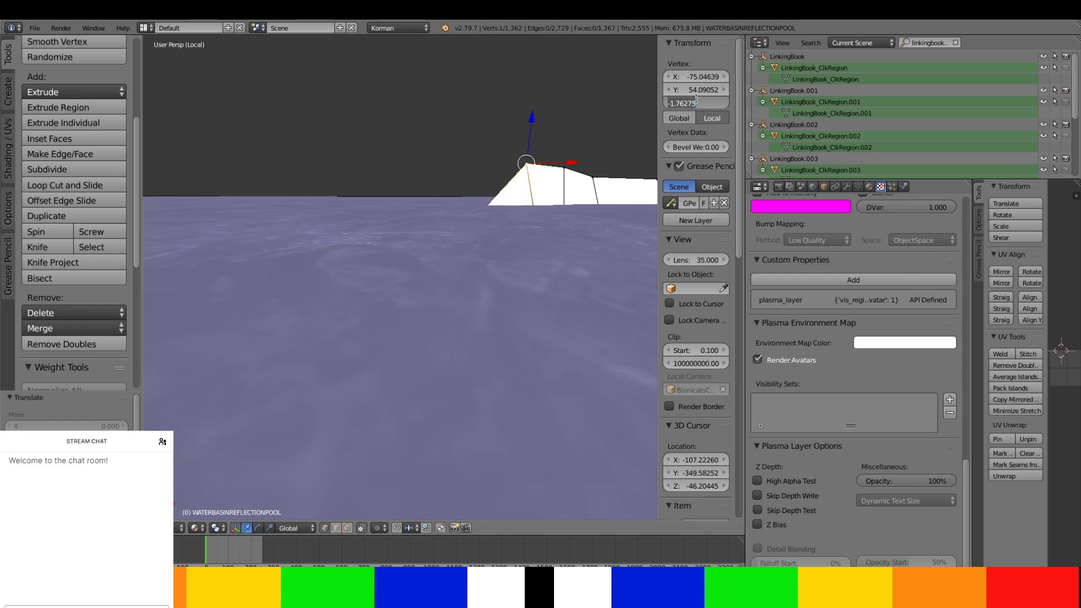
key(ctrl+v)
key(Return)
- Lower the patch's next two upper vertices, near X -70.4 and X -66.3, to Z -6.17252
right_click(565, 163)
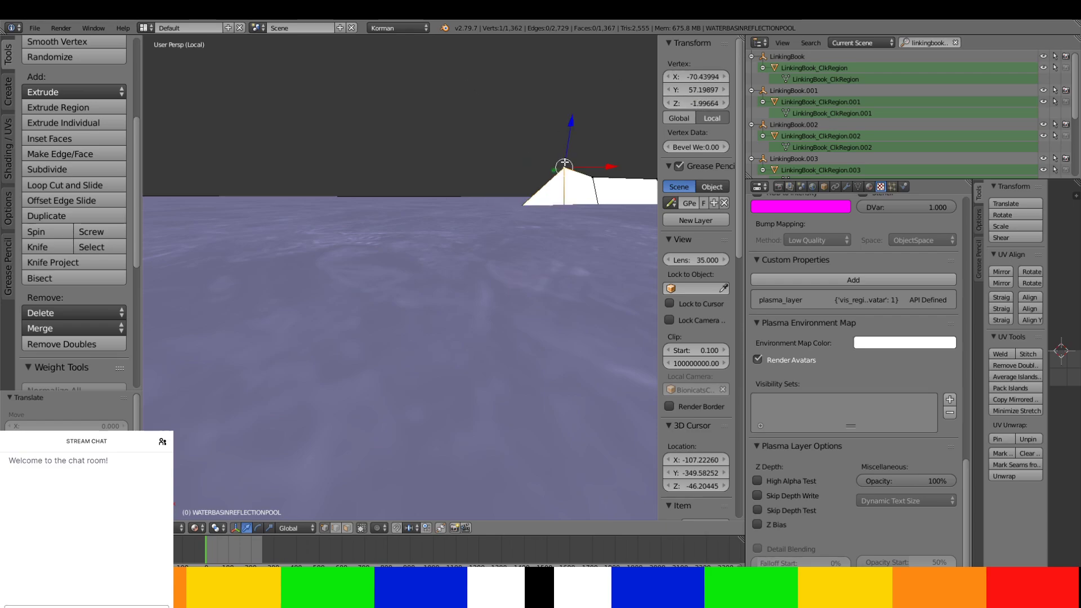
click(717, 104)
key(ctrl+v)
key(Return)
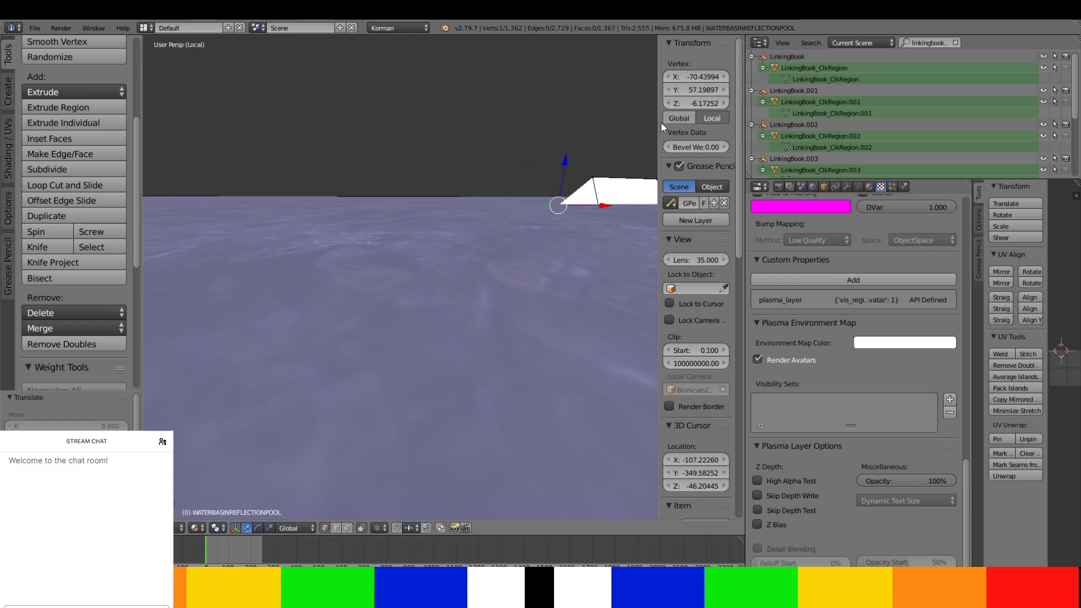
right_click(592, 177)
click(703, 104)
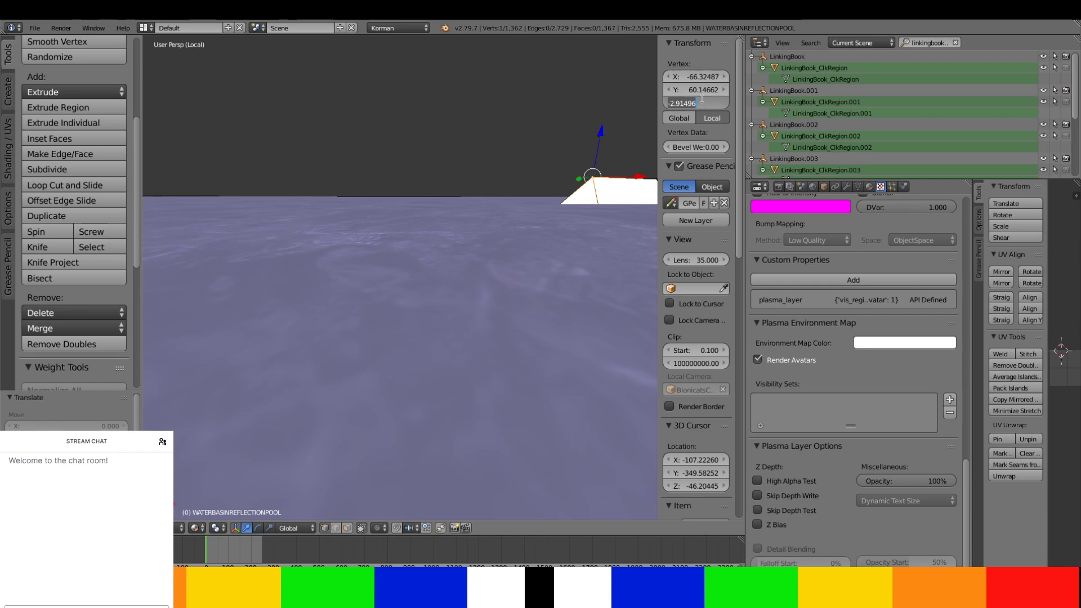
key(ctrl+v)
key(Return)
- Set the triangulated section's first raised vertex and the vertex where its fan edges meet to Z -6.17252
middle_drag(554, 210, 504, 236)
right_click(551, 164)
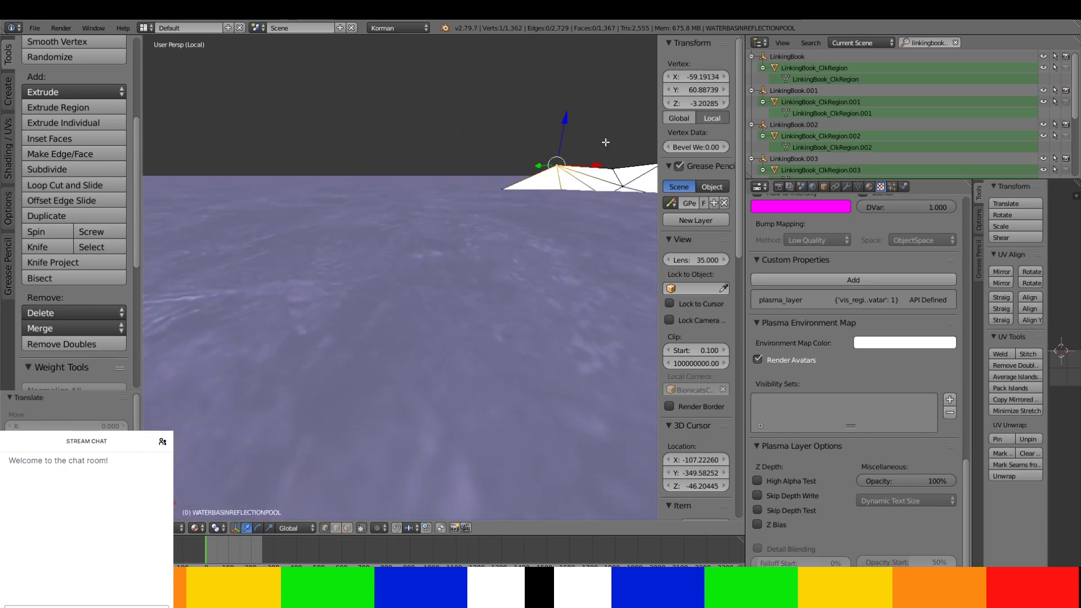
click(699, 101)
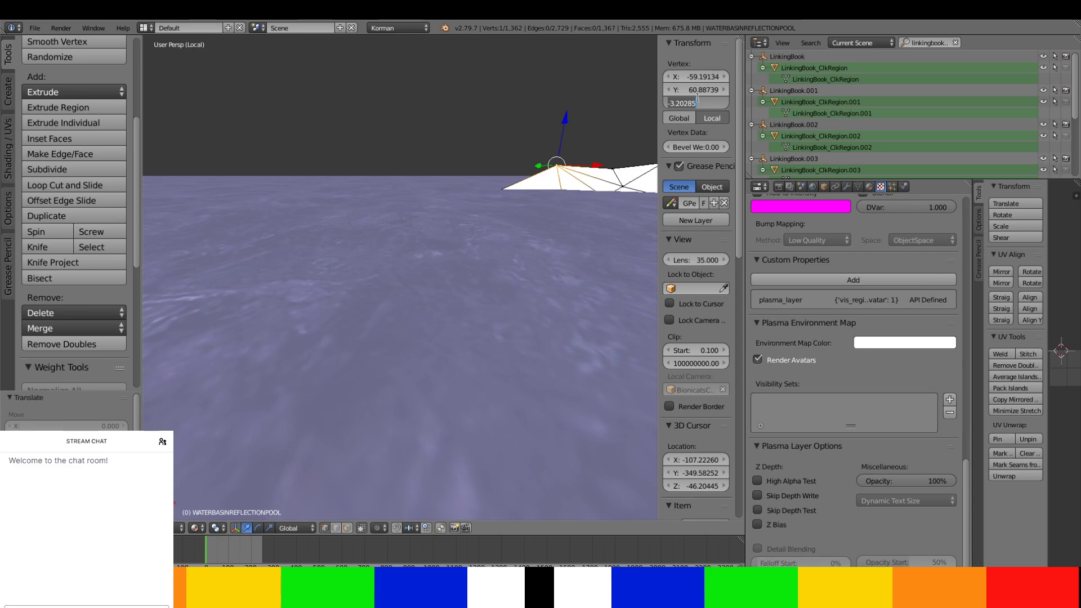
key(ctrl+v)
key(Return)
middle_drag(603, 207, 554, 255)
right_click(629, 319)
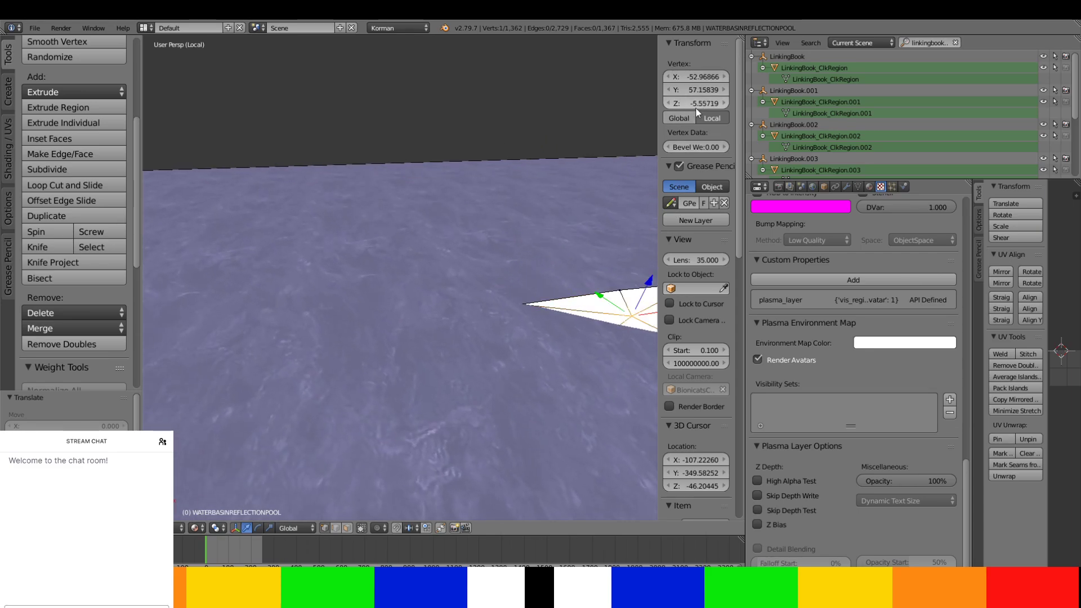
key(ctrl+v)
key(Return)
- Set the next two vertices along the white strip's lower edge, just past the triangle fan, to Z -6.17252
middle_drag(552, 338, 467, 285)
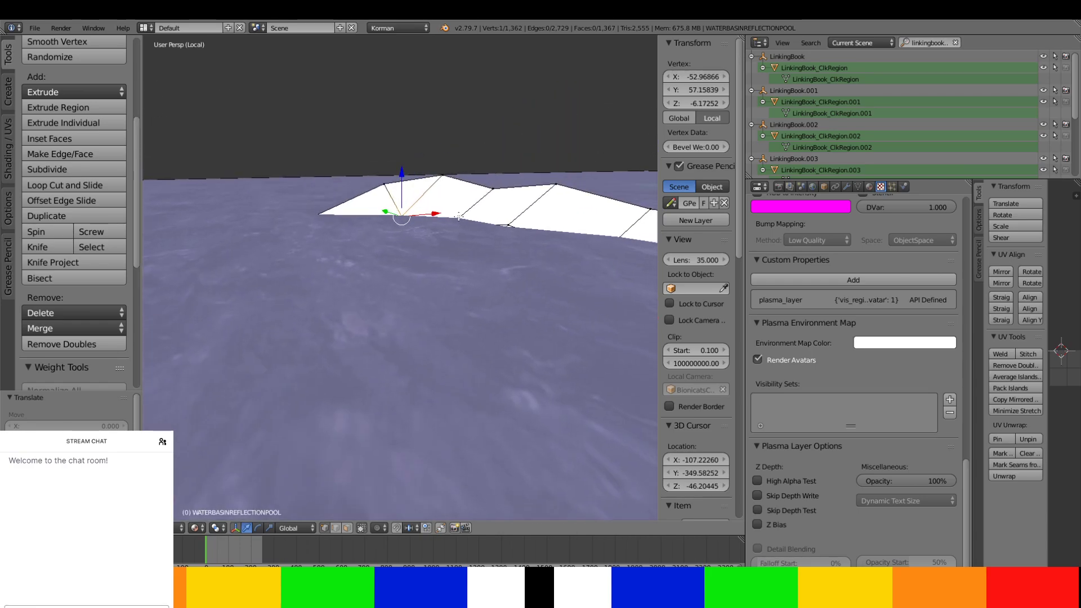
right_click(452, 224)
mouse_move(544, 227)
middle_down()
mouse_move(556, 207)
mouse_move(549, 229)
middle_up()
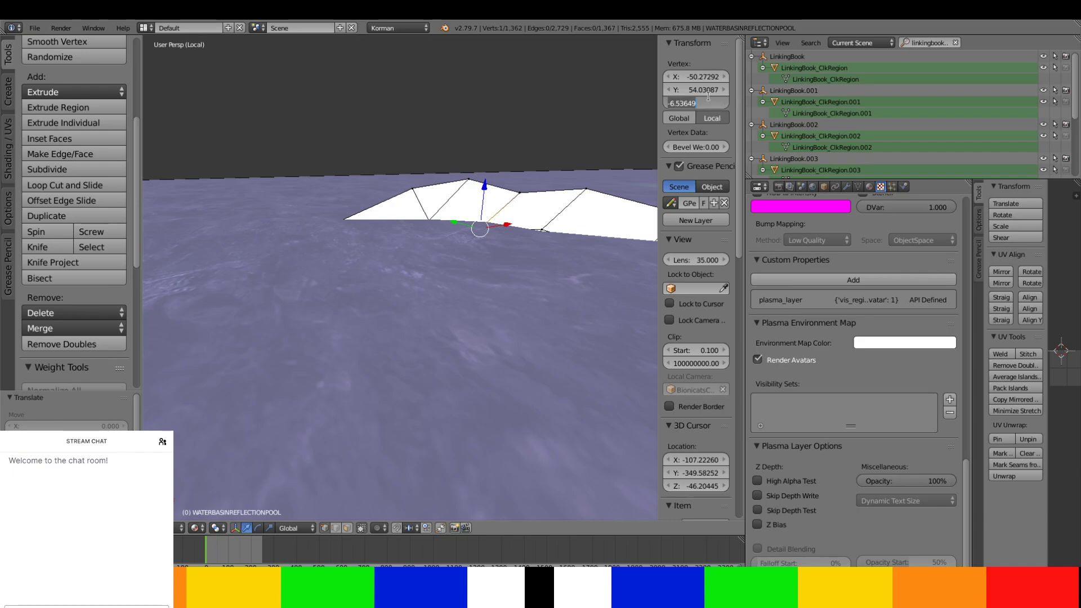
key(ctrl+v)
key(Return)
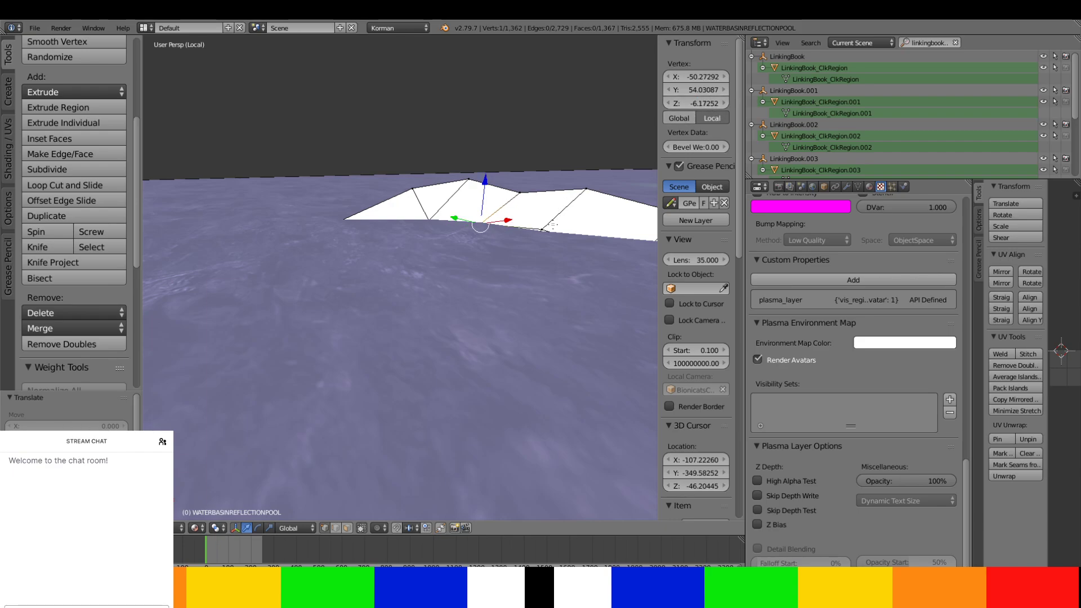
right_click(553, 225)
click(702, 104)
key(ctrl+c)
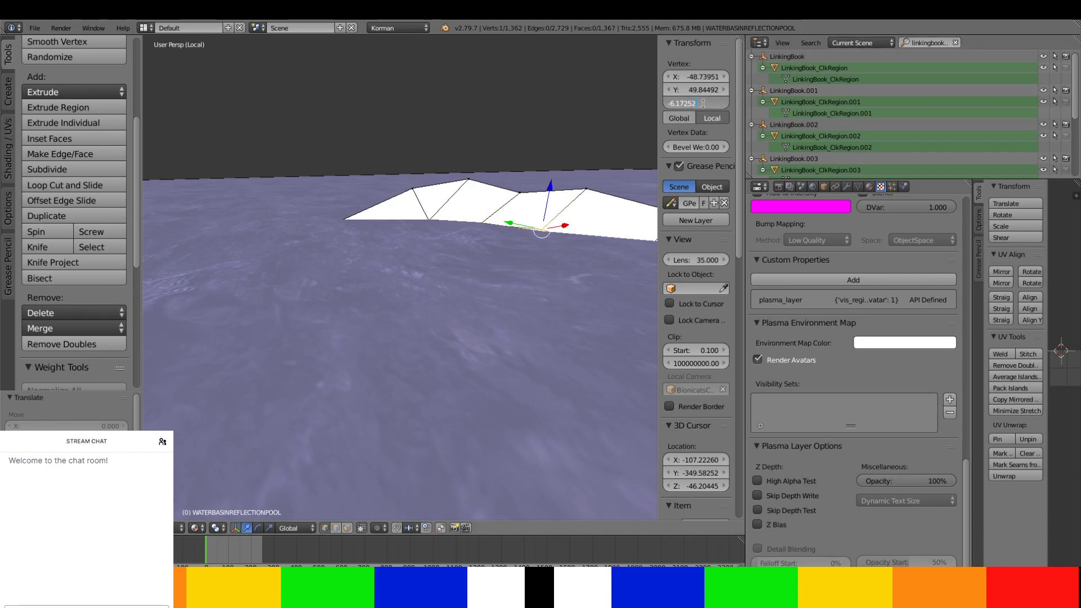
key(Return)
- Raise the next three submerged vertices along the strip's lower edge, near X -46.9, -46.4 and -46, to Z -6.17252
middle_drag(612, 244, 577, 212)
right_click(534, 175)
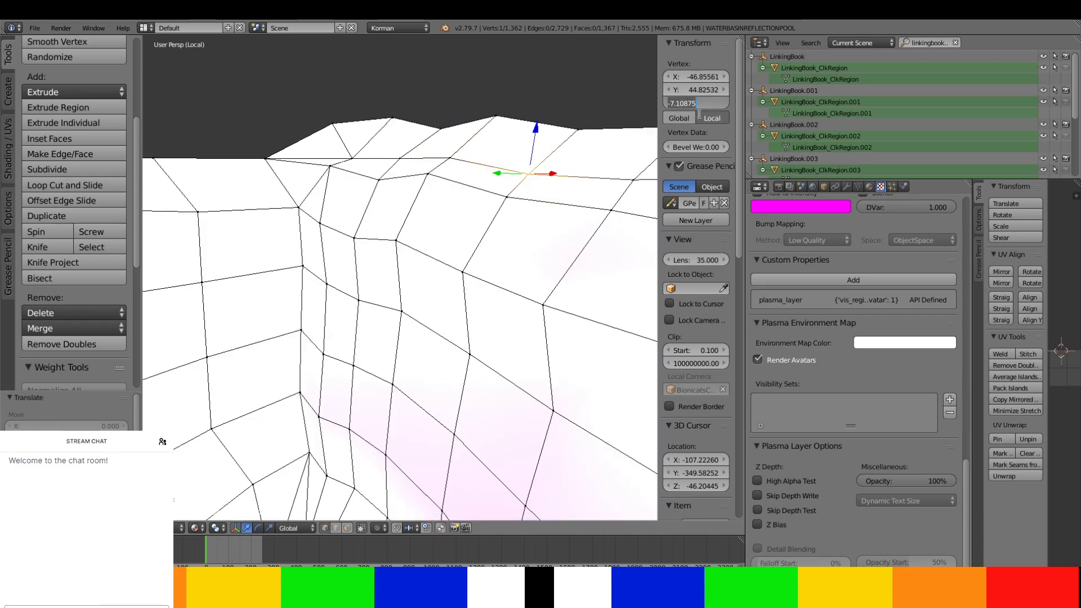
key(ctrl+v)
middle_drag(421, 267, 352, 289)
right_click(395, 283)
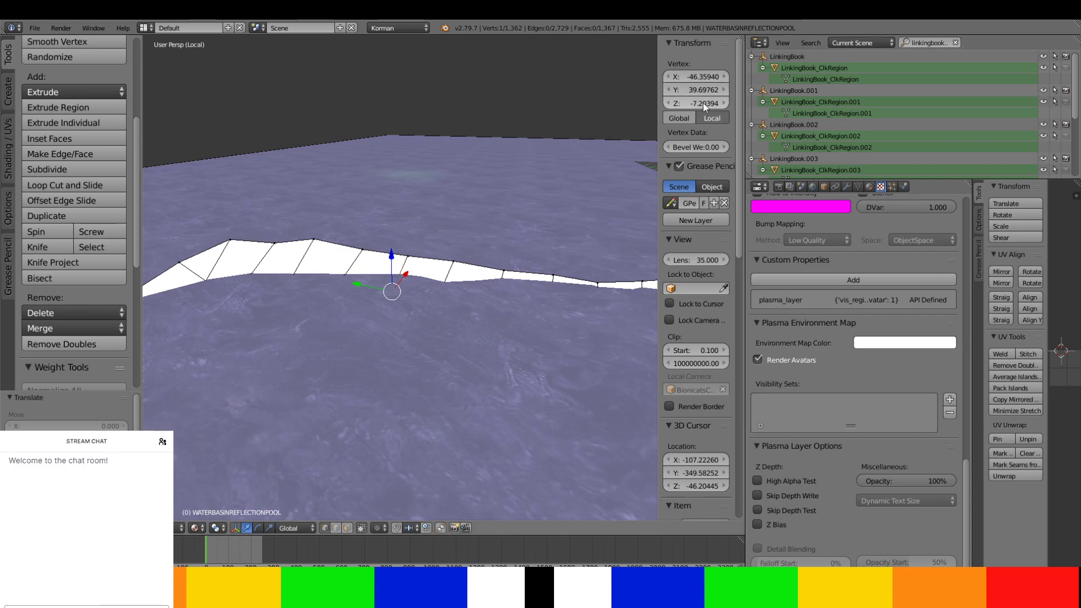
key(ctrl+v)
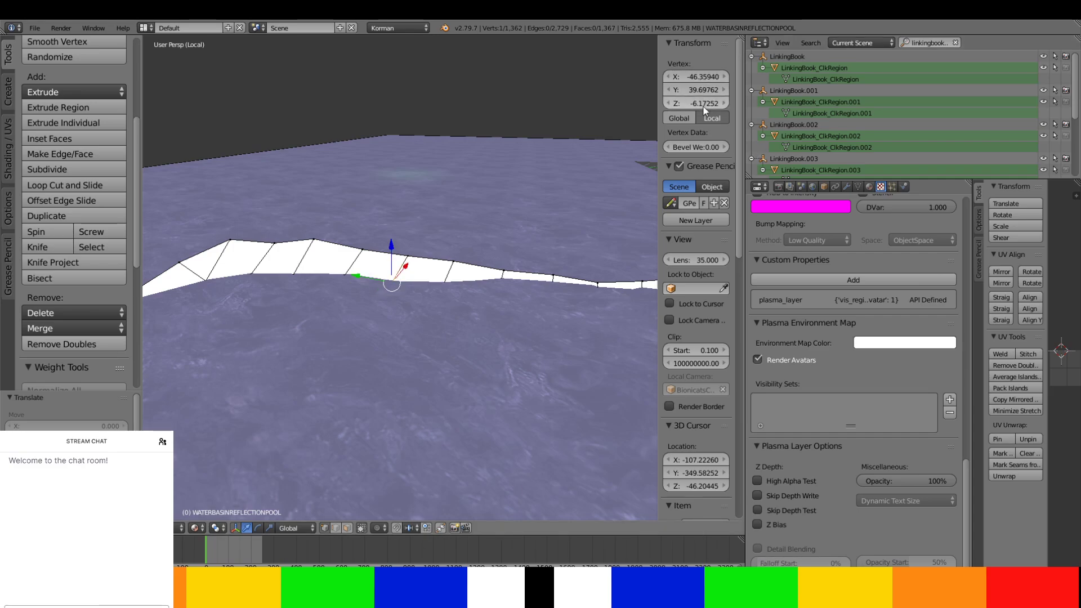
right_click(454, 290)
click(700, 103)
key(ctrl+c)
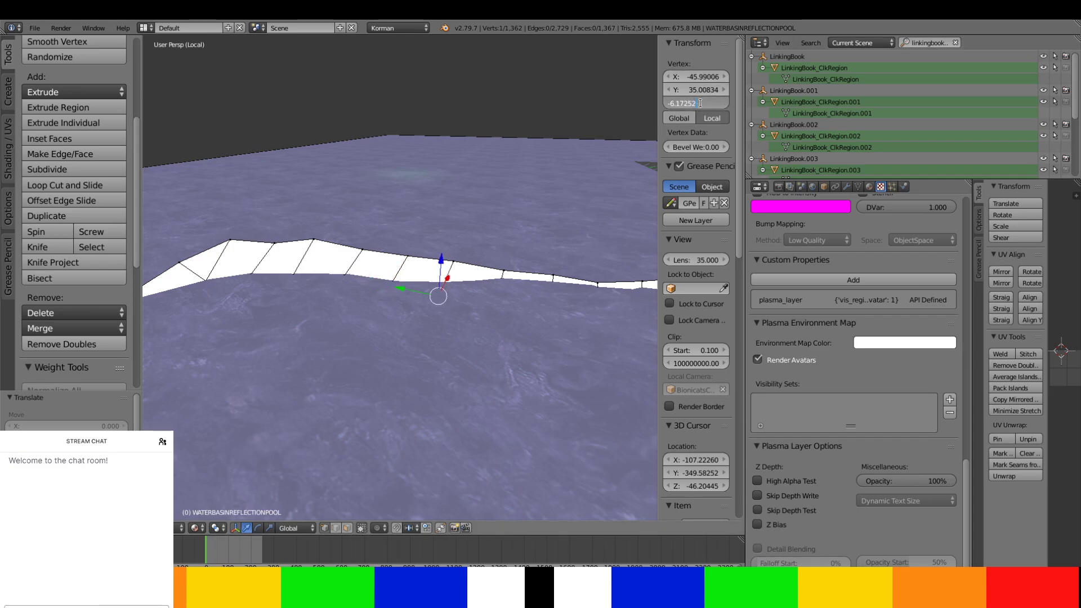
- Set the Z coordinate of the rim vertices at Y 35.00834 and Y 29.85267 to -6.17252
key(Return)
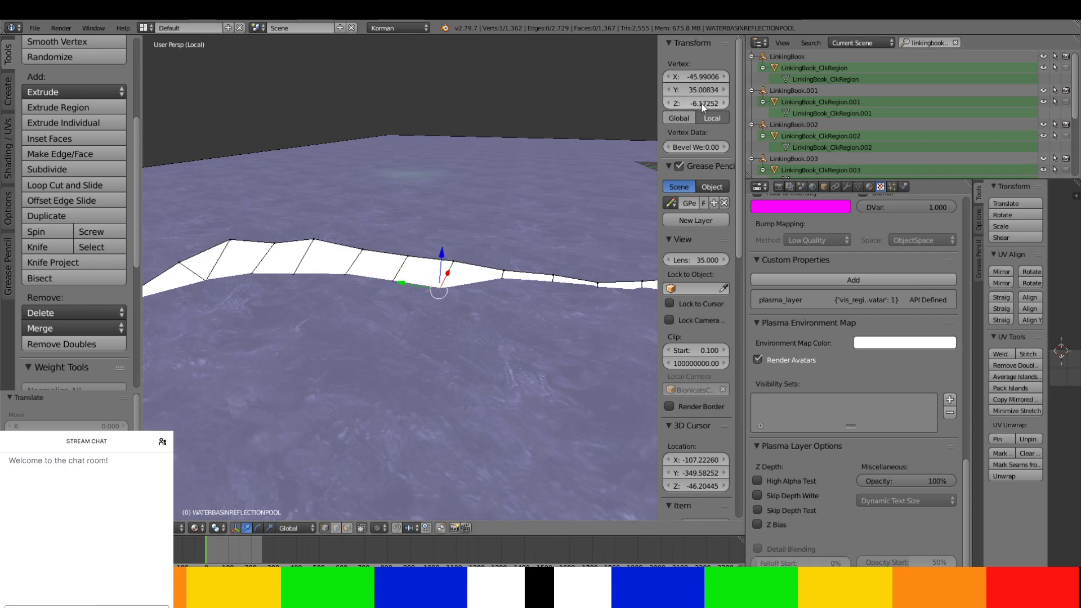
right_click(496, 295)
key(ctrl+v)
key(Return)
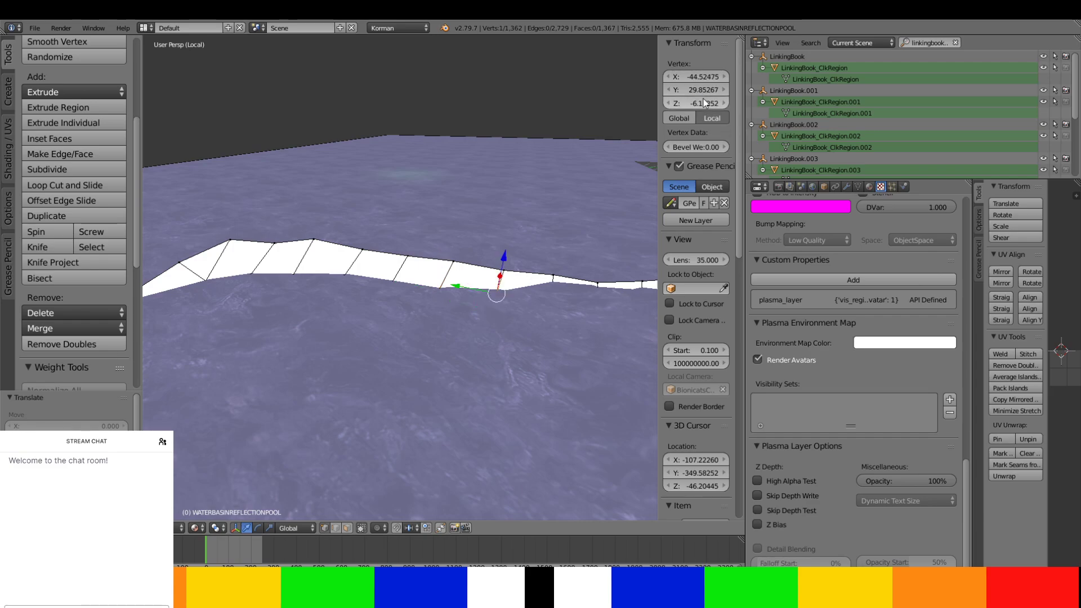
- Level the next two rim vertices, at Y 24.96900 and Y 21.26144, to Z -6.17252
middle_drag(524, 316, 466, 266)
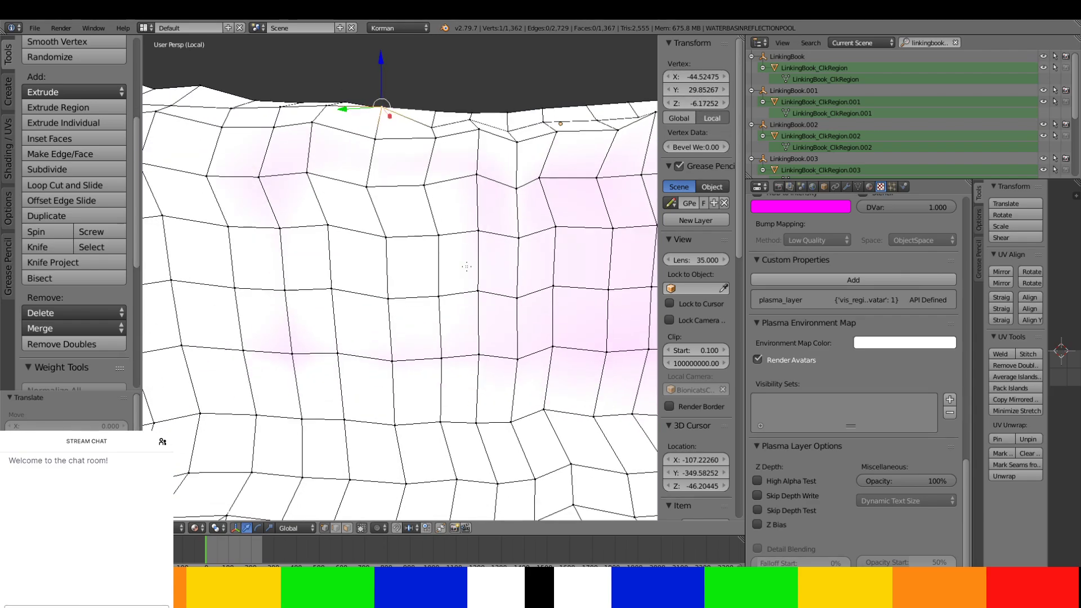
right_click(433, 120)
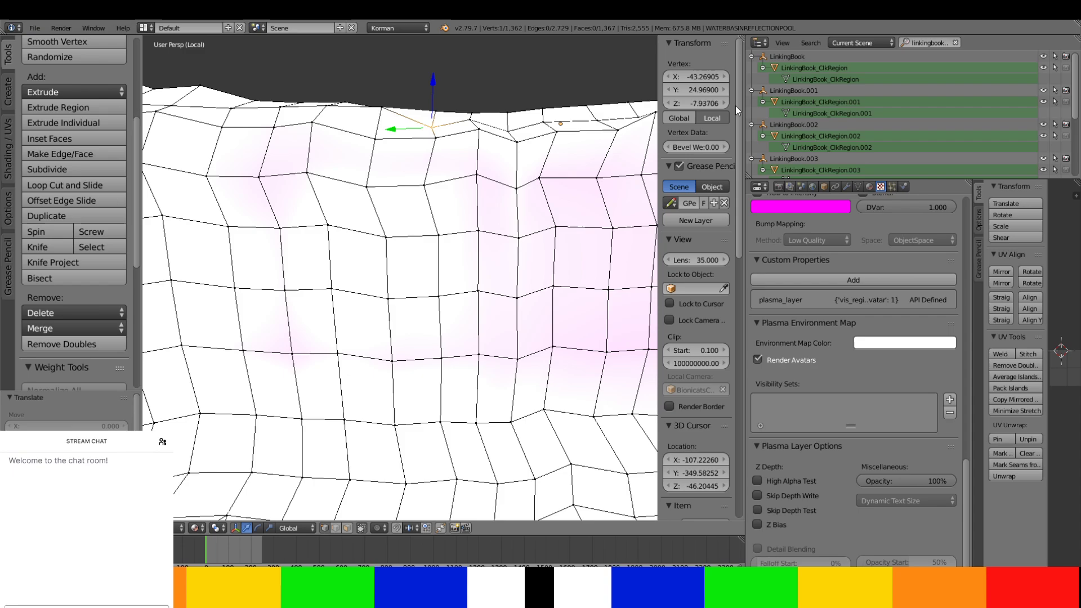
click(706, 103)
key(ctrl+v)
key(Return)
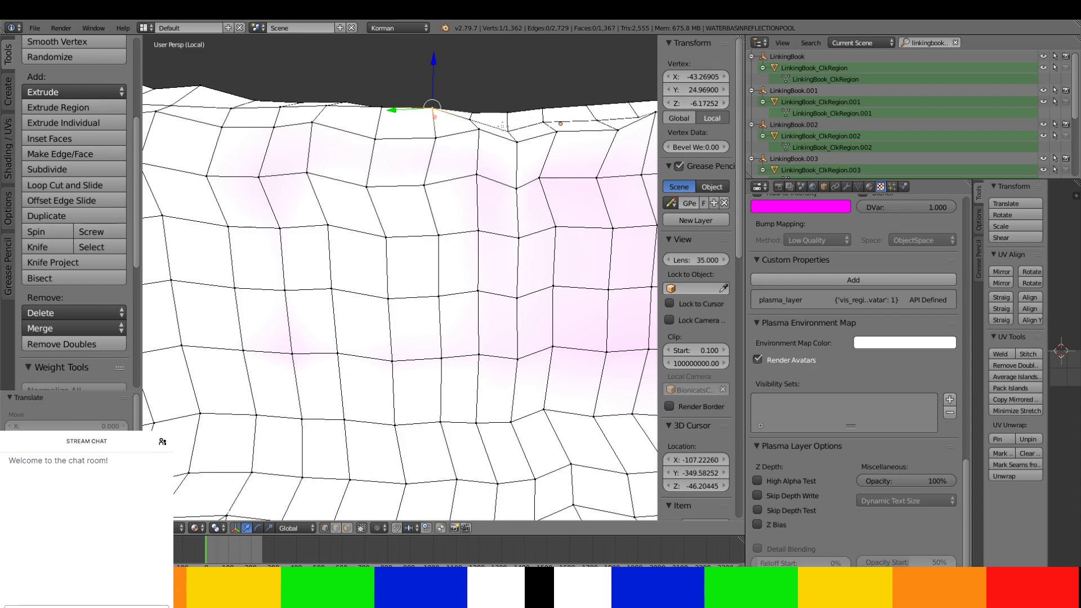
right_click(472, 120)
click(703, 105)
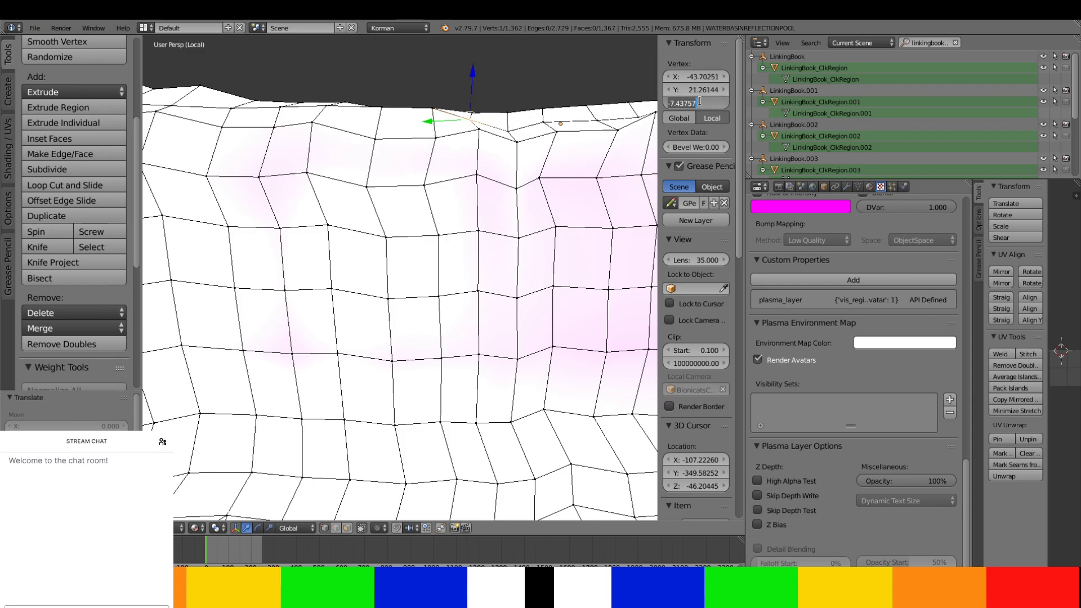
key(ctrl+v)
key(Return)
- Continue along the rim, giving the vertices at Y 17.25971 and Y 13.59297 a Z coordinate of -6.17252
scroll(530, 147, up, 4)
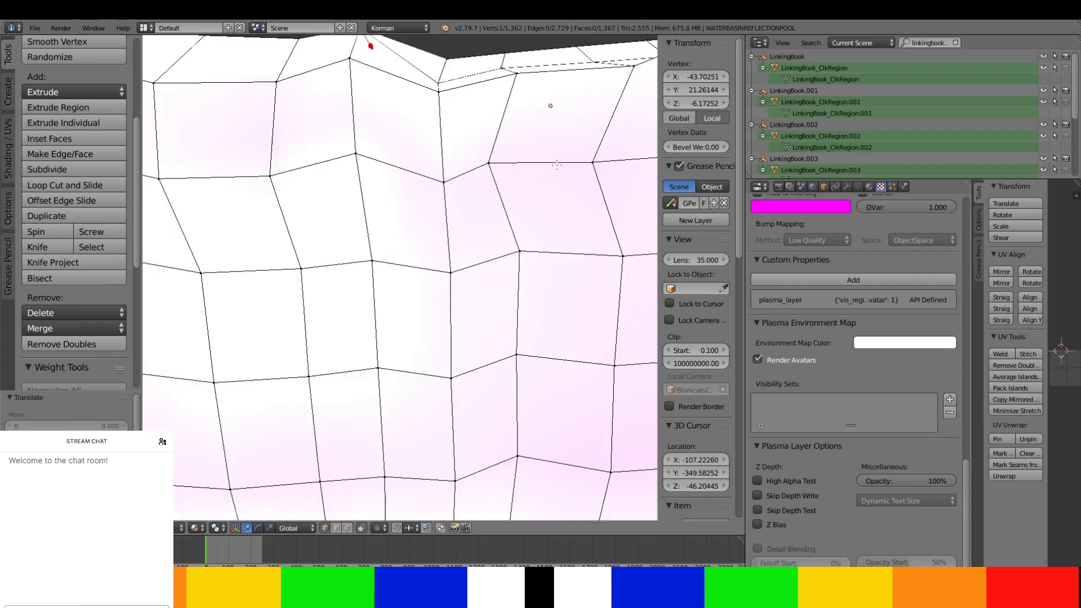
middle_drag(529, 148, 521, 150)
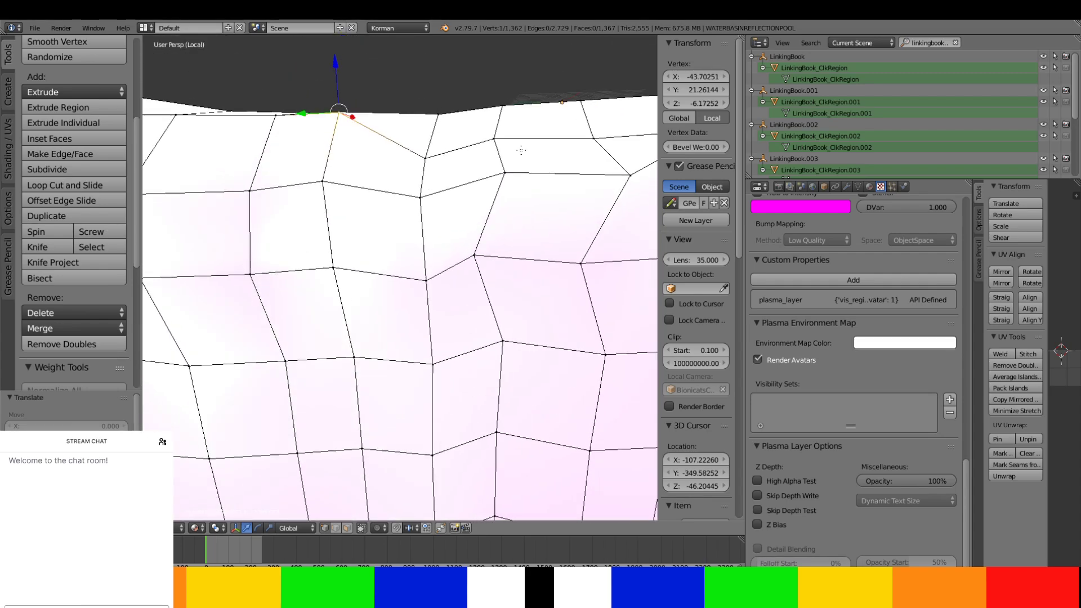
right_click(417, 161)
click(703, 104)
key(ctrl+v)
key(Return)
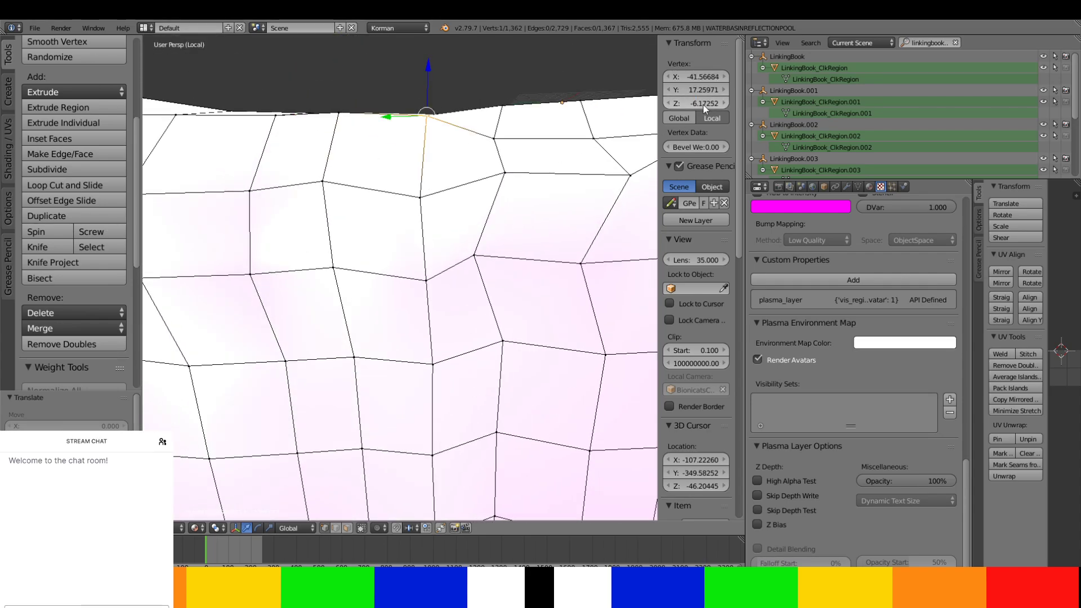
middle_drag(486, 104, 442, 118)
right_click(462, 131)
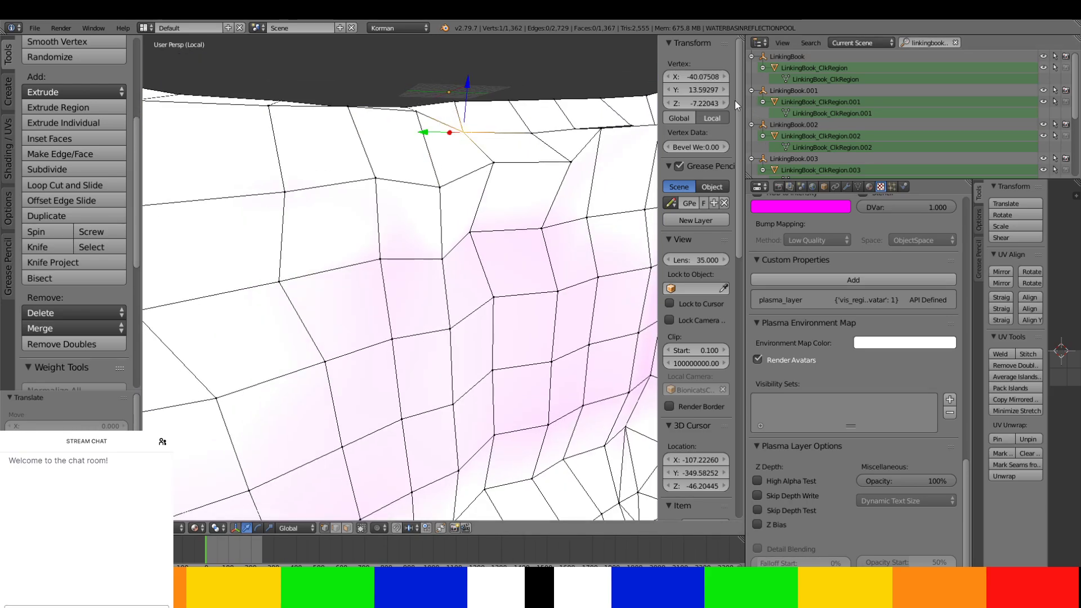
click(705, 104)
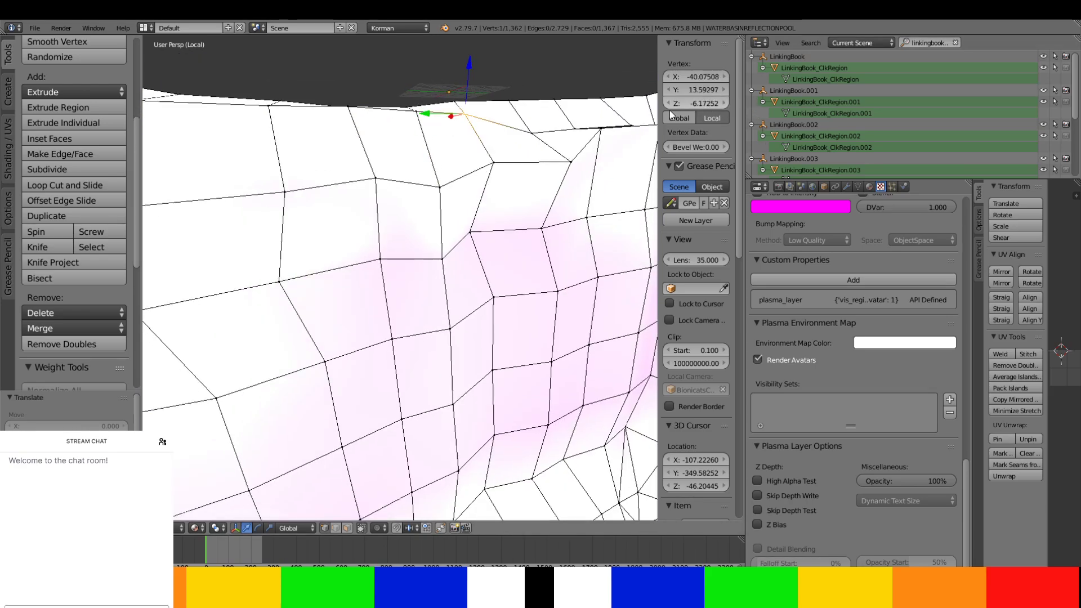
- Set the Z coordinate of the rim vertex at Y 8.54115, just before the dark gap, to -6.17252
shift+middle_drag(579, 92, 538, 123)
scroll(450, 182, up, 2)
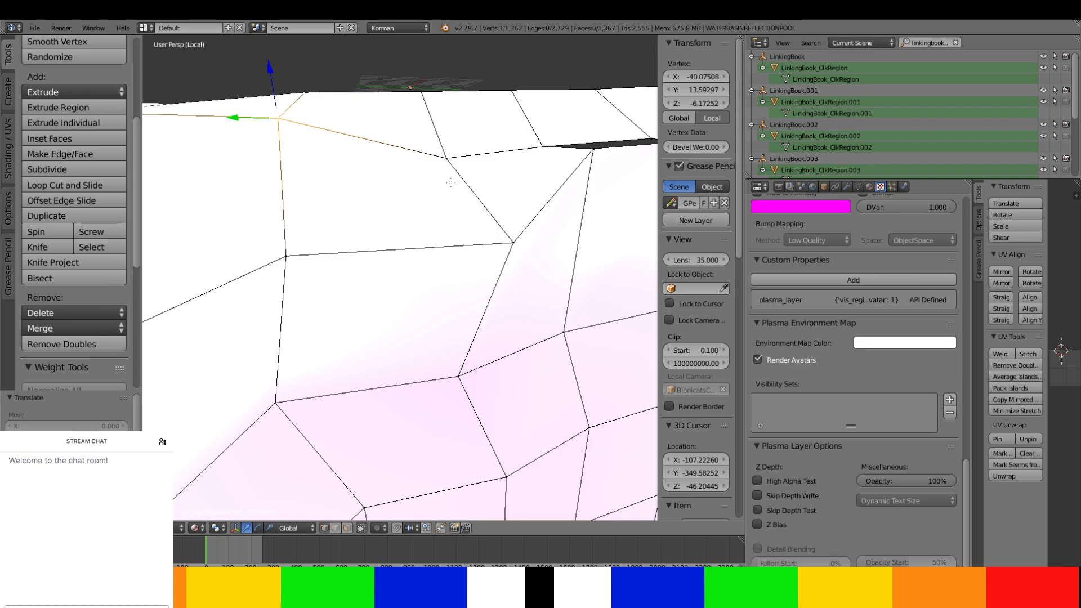
right_click(444, 162)
click(696, 103)
key(ctrl+v)
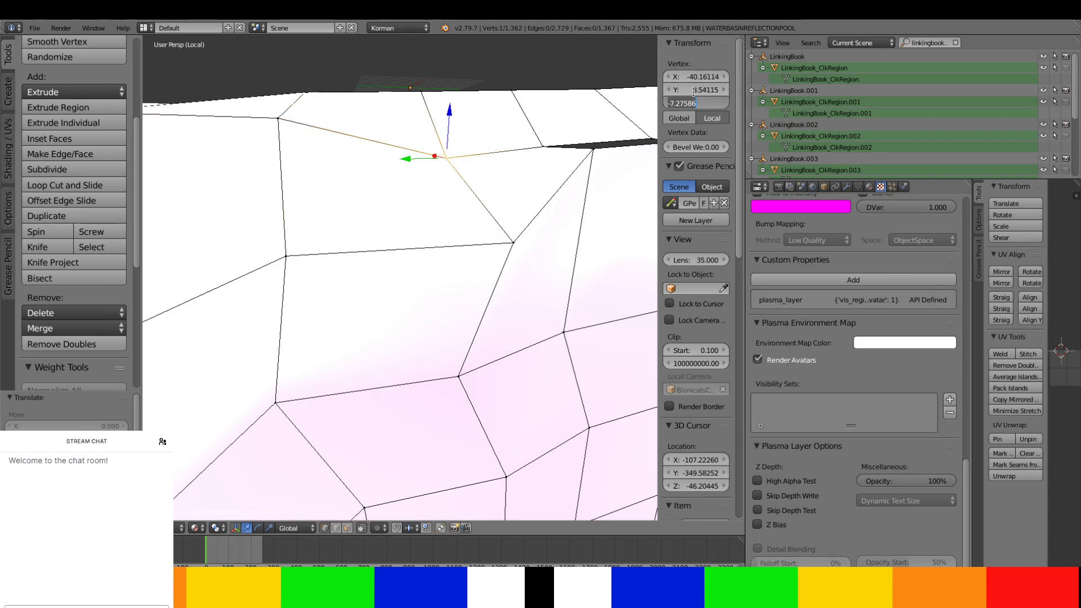
key(Return)
- Set the Z coordinate of the vertex where the dark gap begins, at Y 4.38973, to -6.17252
scroll(556, 179, down, 3)
middle_drag(555, 179, 531, 217)
scroll(549, 173, up, 3)
scroll(542, 172, down, 3)
scroll(544, 174, up, 3)
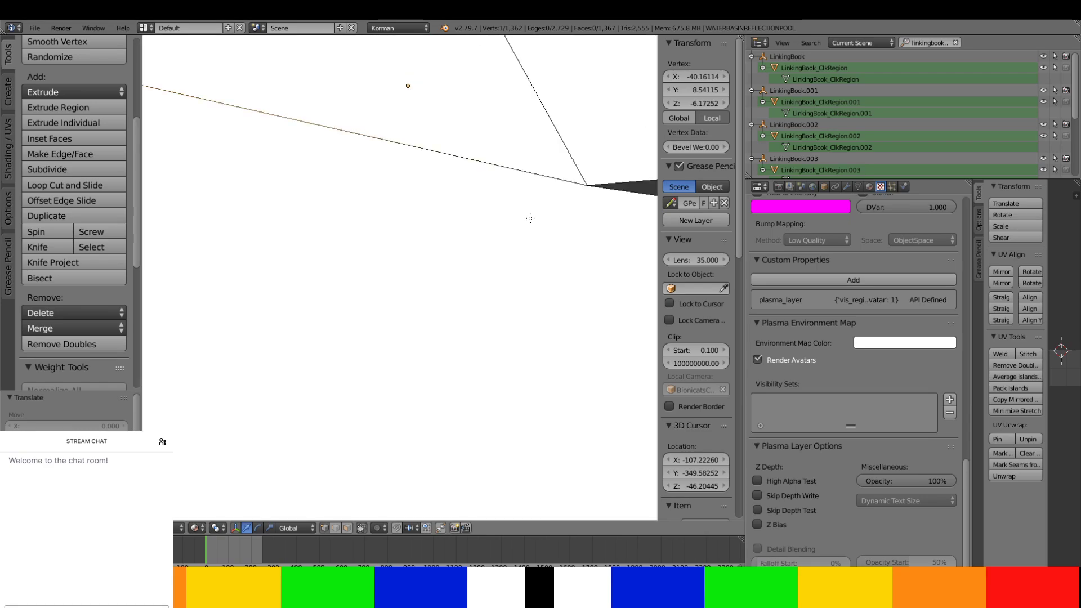
scroll(528, 224, down, 2)
scroll(527, 225, up, 2)
right_click(504, 265)
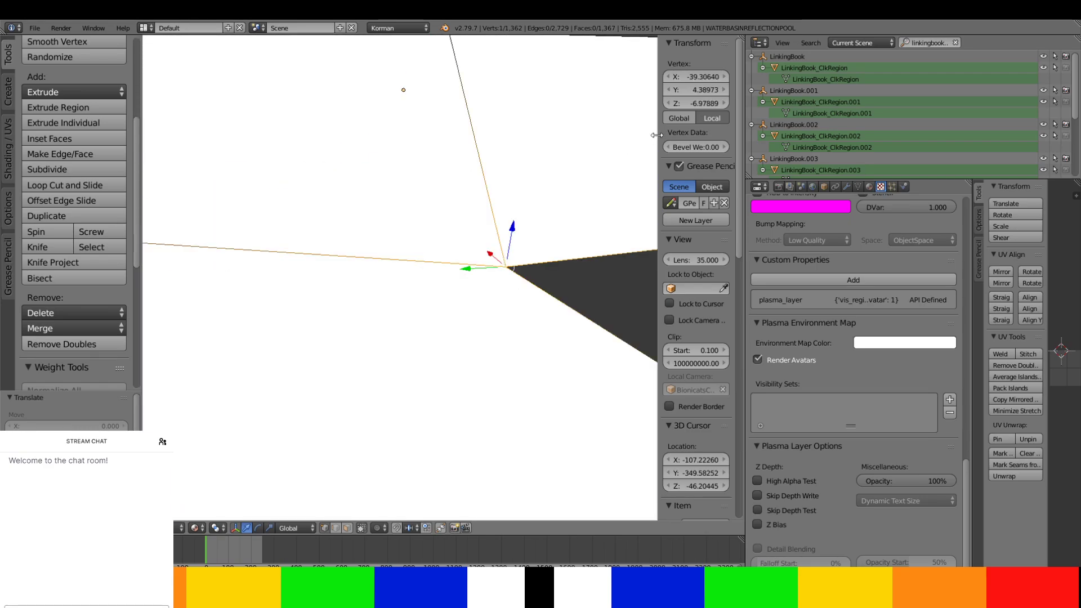
click(706, 103)
key(ctrl+v)
key(Return)
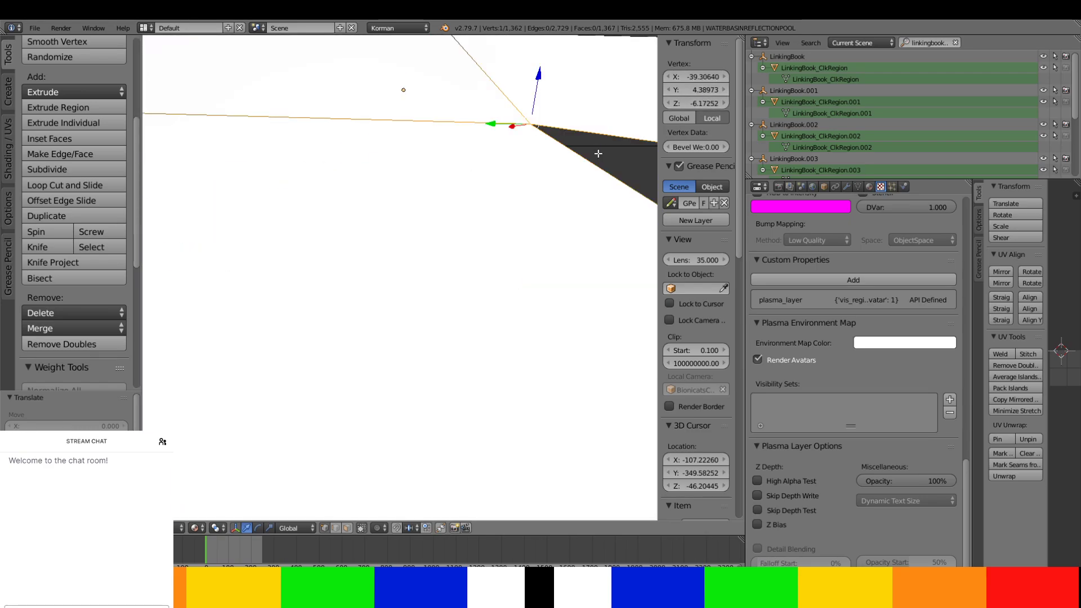
- Try setting the Z of the vertex on the dark gap's lower edge to -6.17252, and undo the change
scroll(594, 157, down, 3)
middle_drag(562, 164, 527, 139)
shift+middle_drag(496, 185, 503, 148)
right_click(468, 161)
right_click(484, 173)
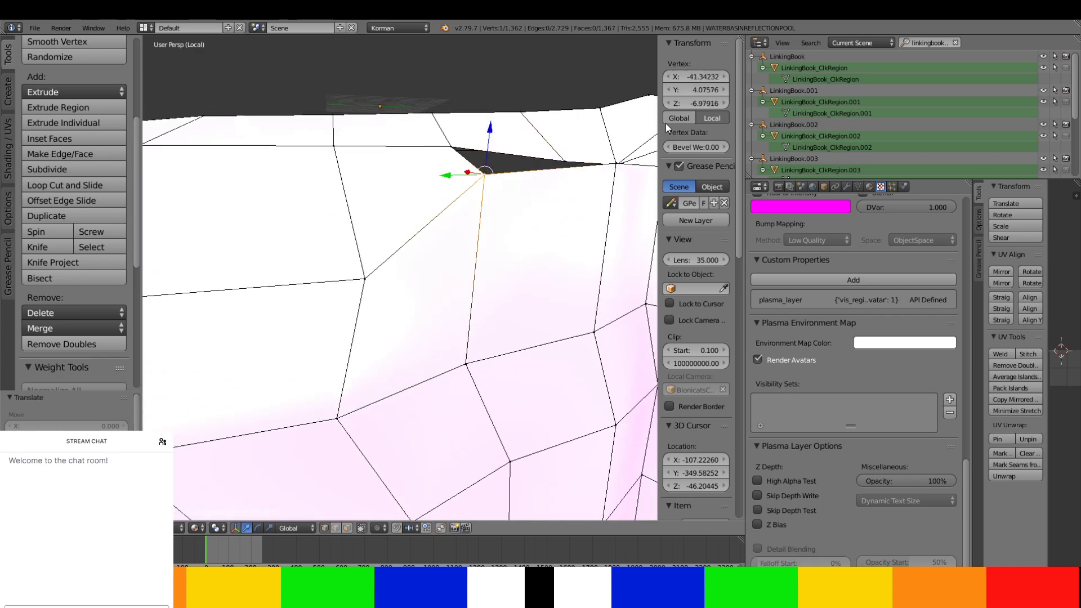
mouse_move(705, 103)
mouse_down()
mouse_move(717, 103)
mouse_move(698, 107)
mouse_up()
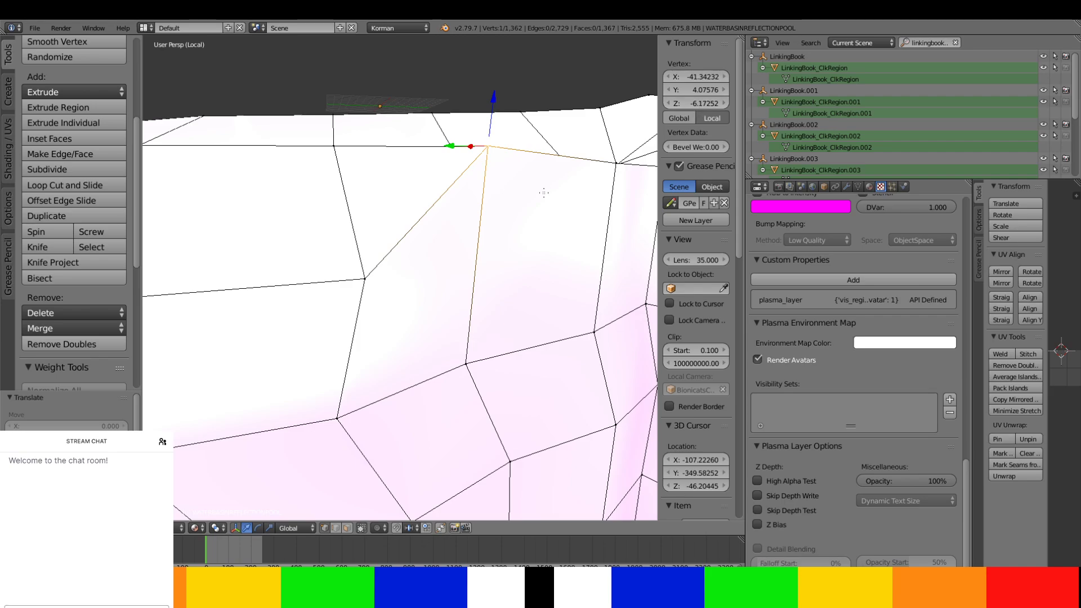
key(ctrl+z)
- Set the Z coordinate of the lower vertices of the white strip at Y -0.74154 and Y -5.19028 to -6.17252
shift+middle_drag(540, 169, 530, 186)
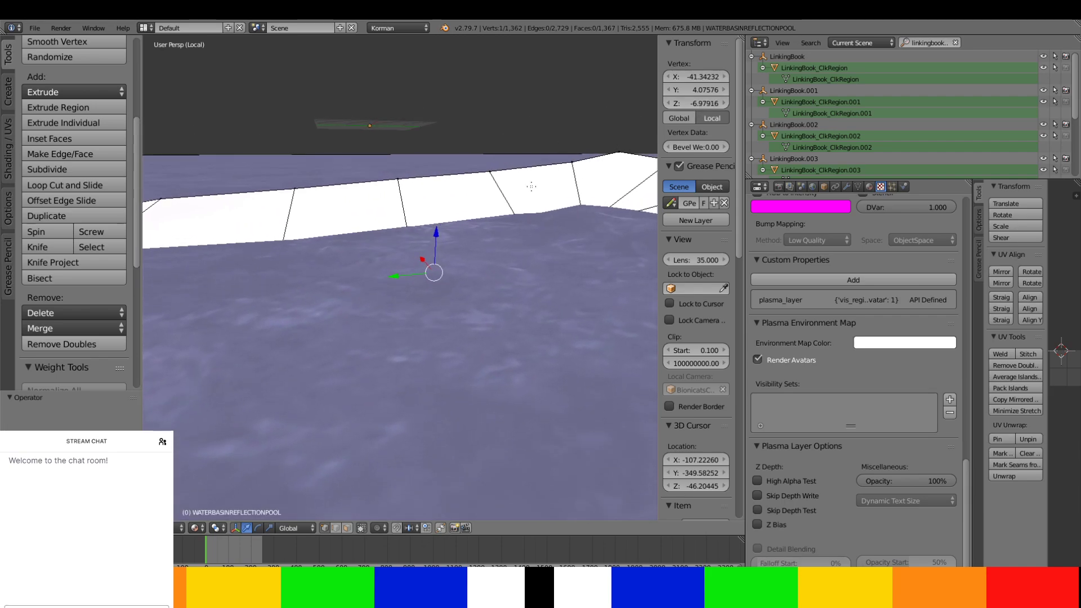
right_click(516, 217)
click(688, 96)
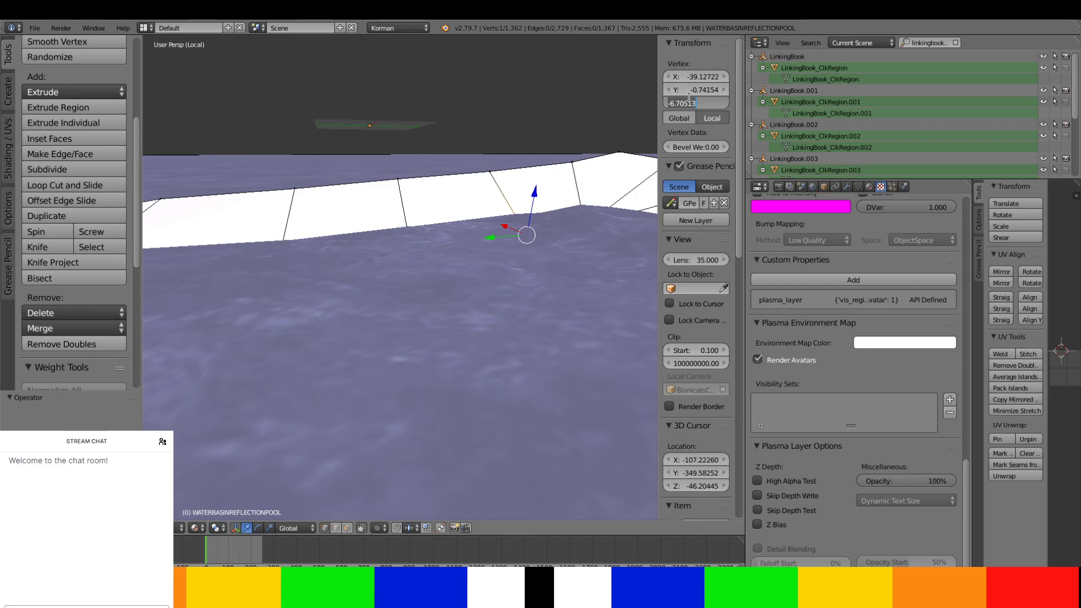
key(ctrl+v)
key(Return)
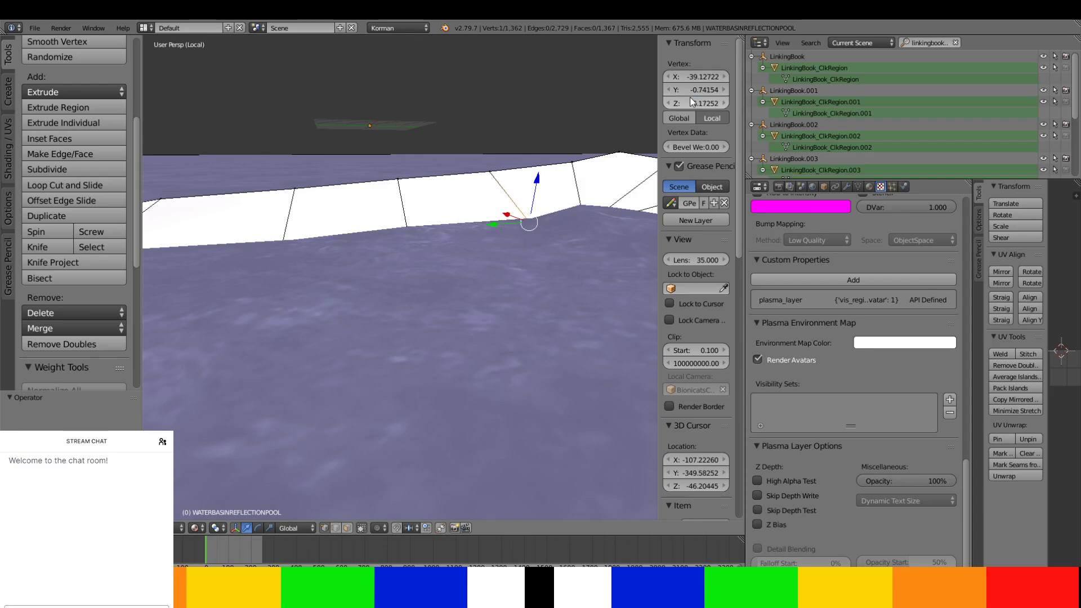
right_click(579, 206)
click(698, 103)
key(ctrl+v)
key(Return)
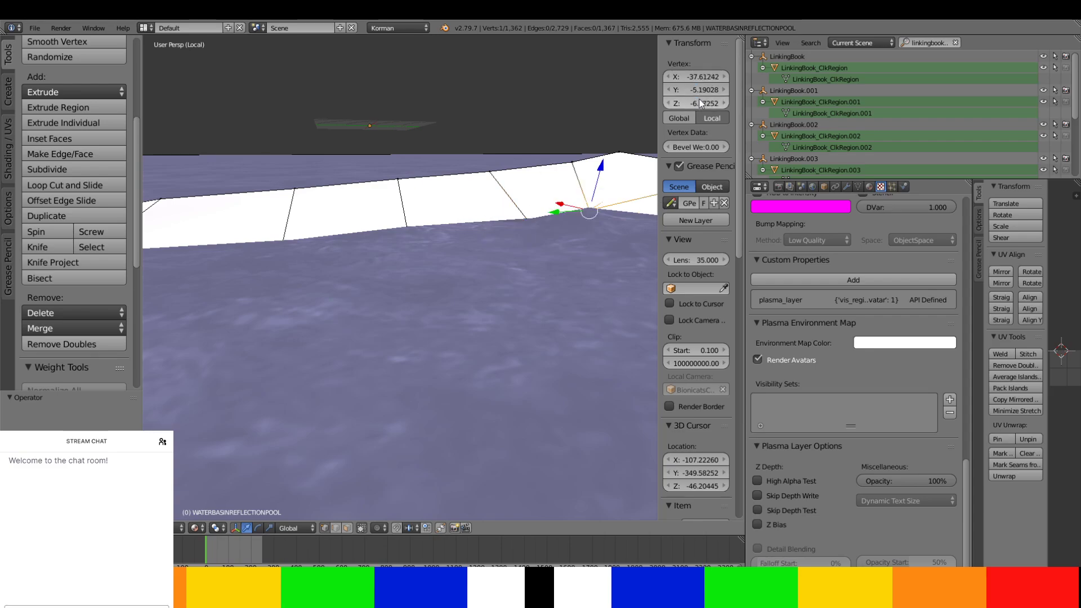
- Level the vertex at the far end of the dark gap and its neighbour at Y -8.54284 to Z -6.17252
middle_drag(646, 314, 483, 225)
scroll(590, 303, up, 3)
right_click(469, 193)
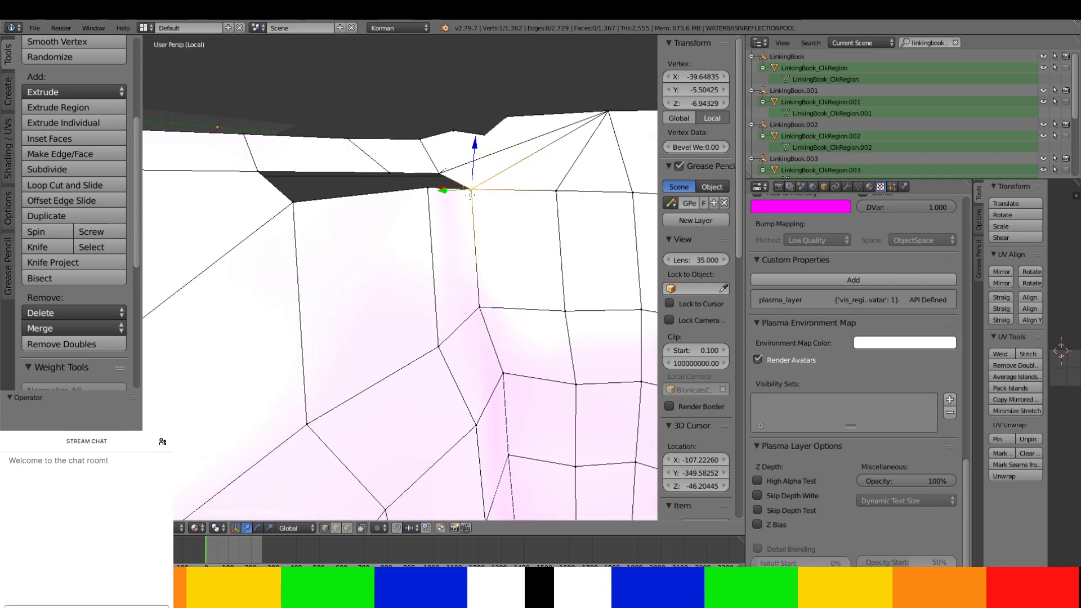
click(695, 103)
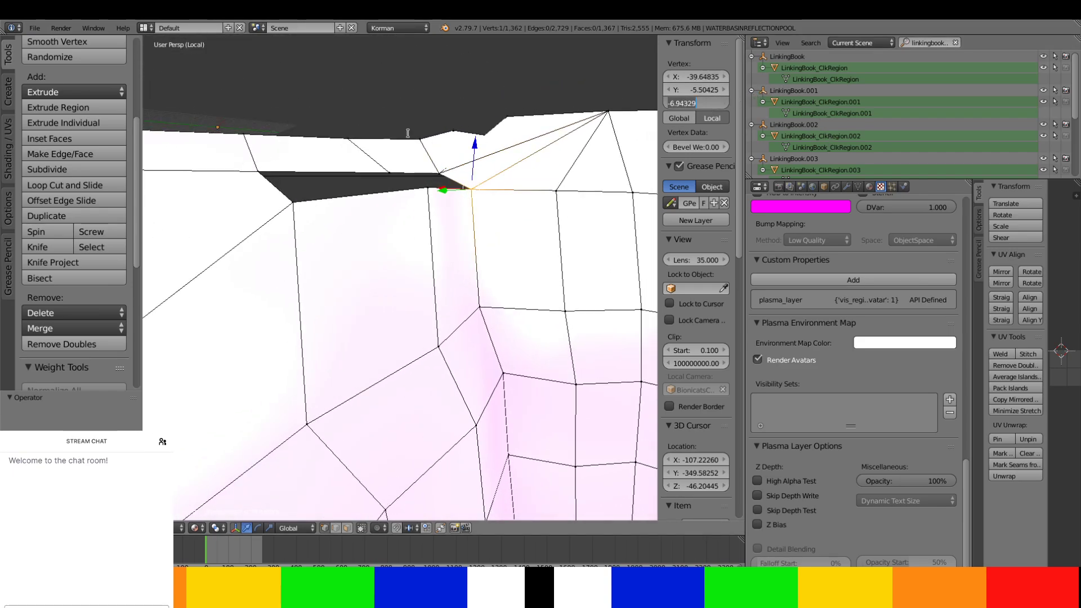
key(ctrl+v)
key(Return)
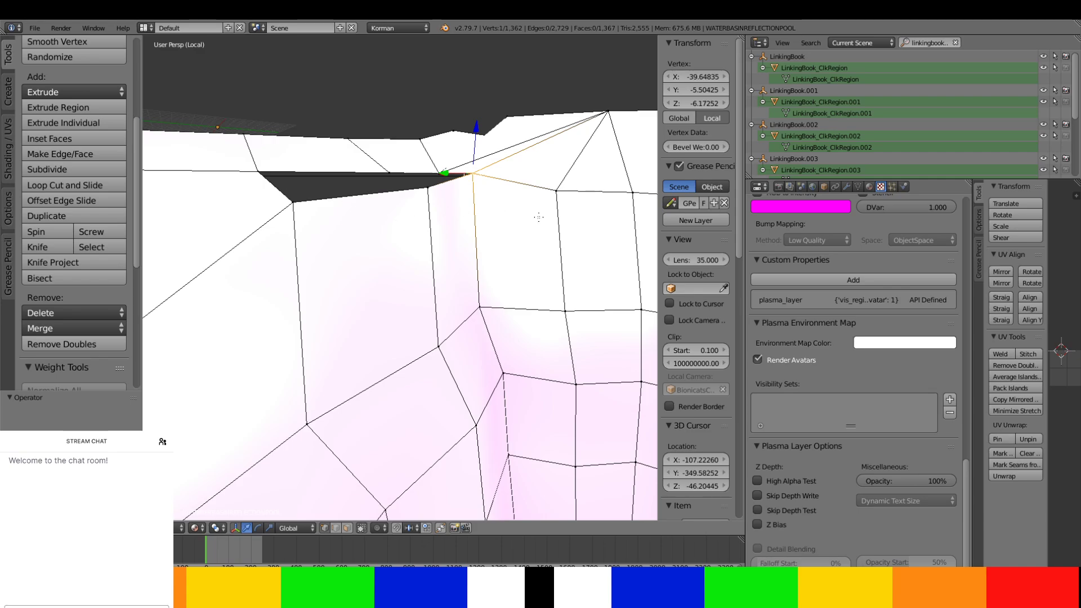
right_click(563, 196)
click(702, 102)
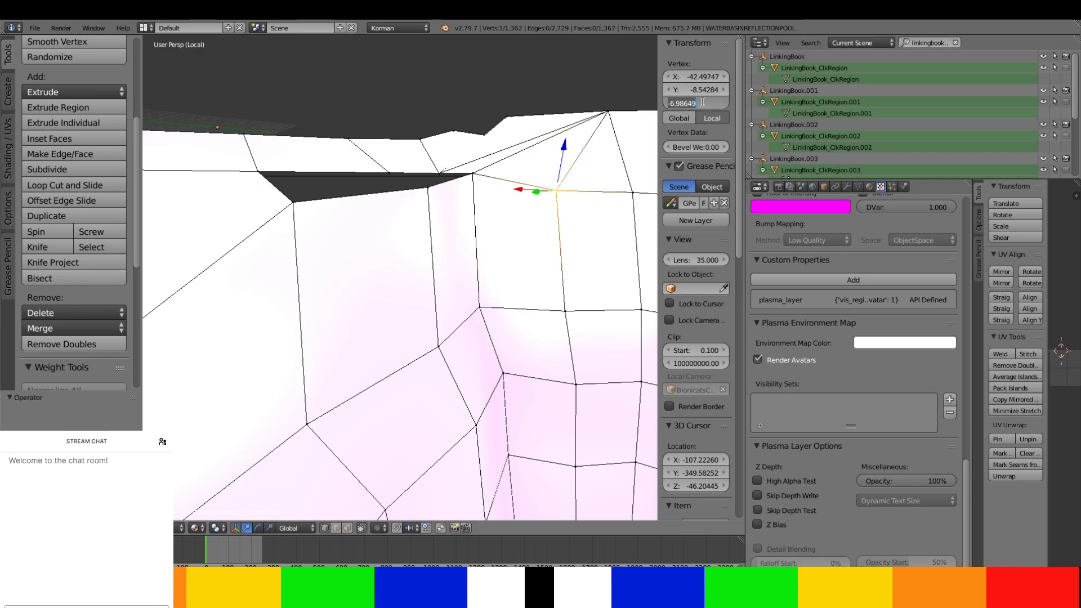
text(-6.17252)
key(Return)
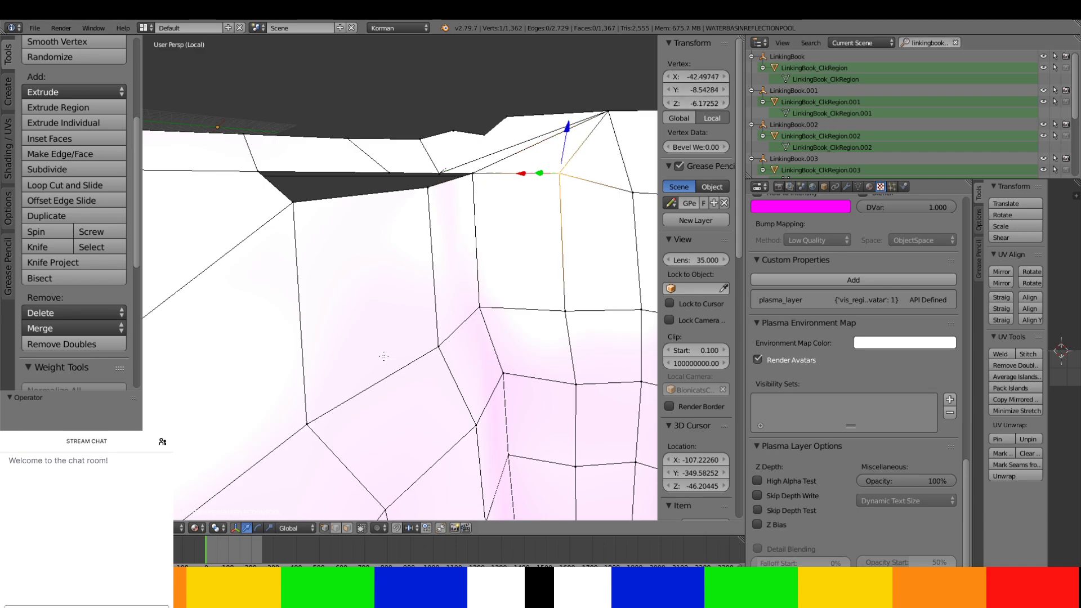
- Set the Z coordinate of the next two wall-top vertices, at Y -12.03894 and Y -14.27600, to -6.17252
middle_drag(383, 356, 336, 349)
right_click(478, 172)
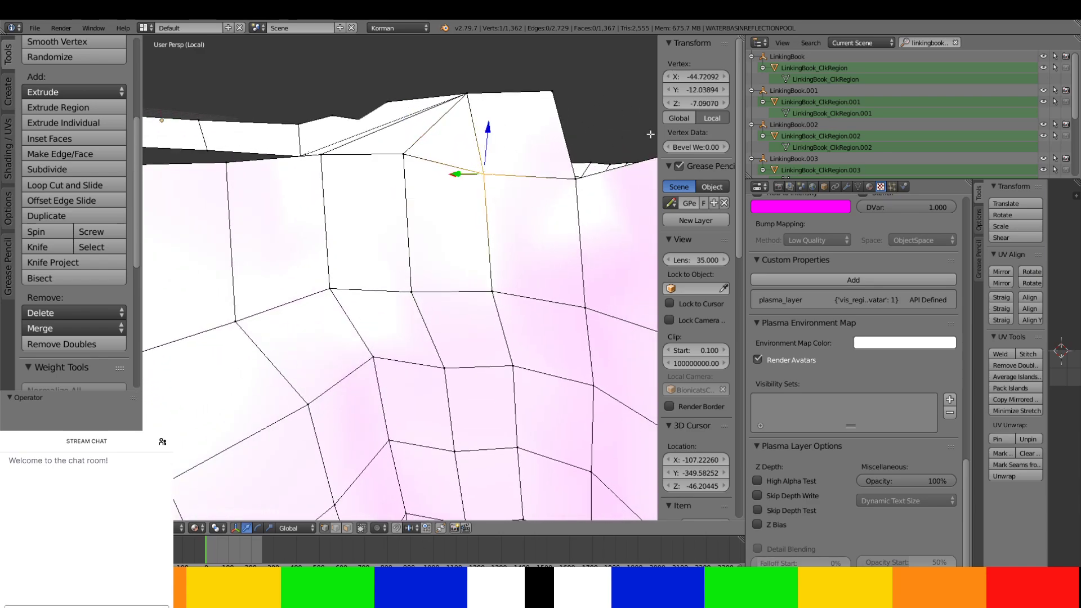
click(697, 103)
text(-6.17252)
key(Return)
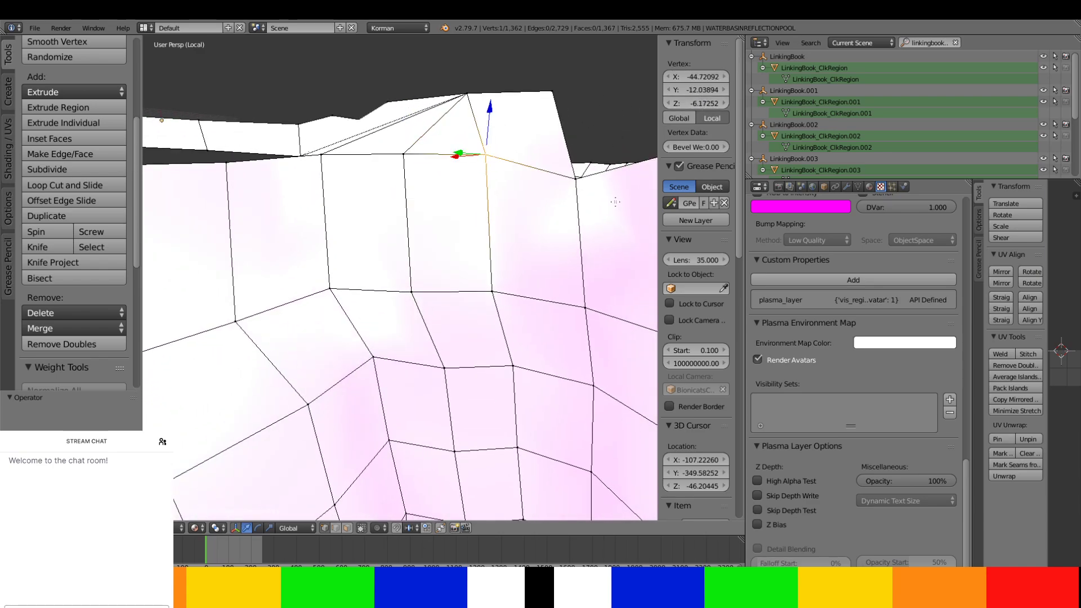
right_click(573, 175)
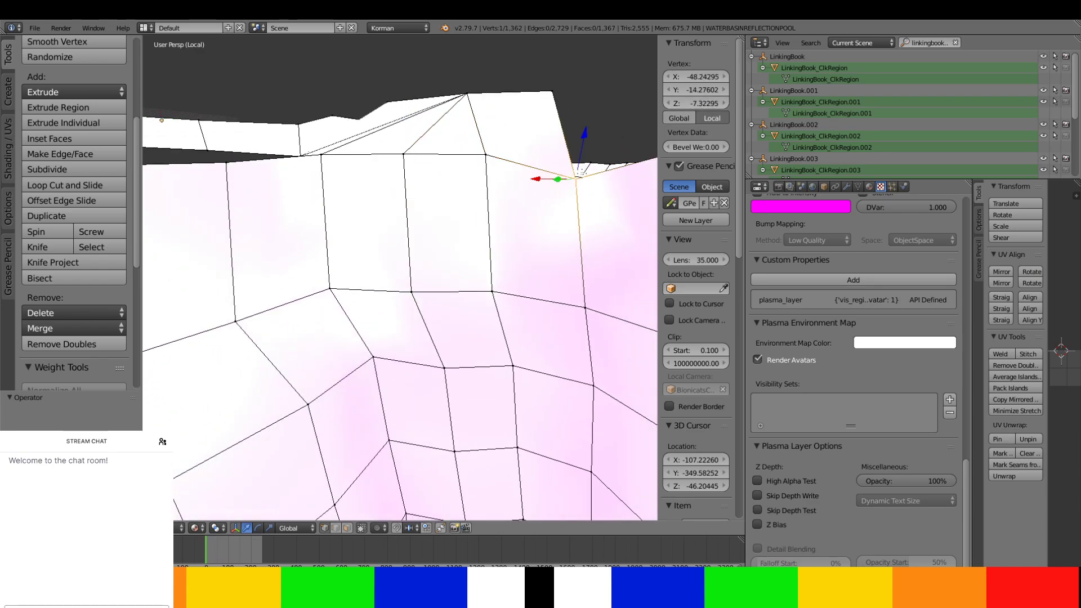
click(703, 102)
text(-6.17252)
key(Return)
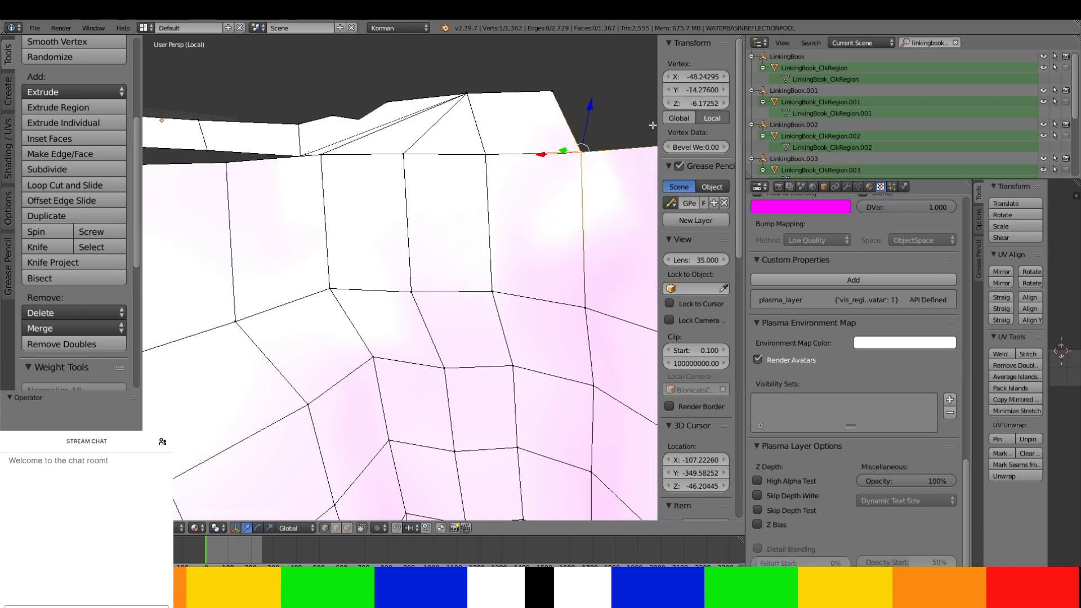
- Set the Z coordinate of the edge vertices at X -53.19998 and X -58.17616 to -6.17252
middle_drag(533, 245, 500, 129)
right_click(500, 129)
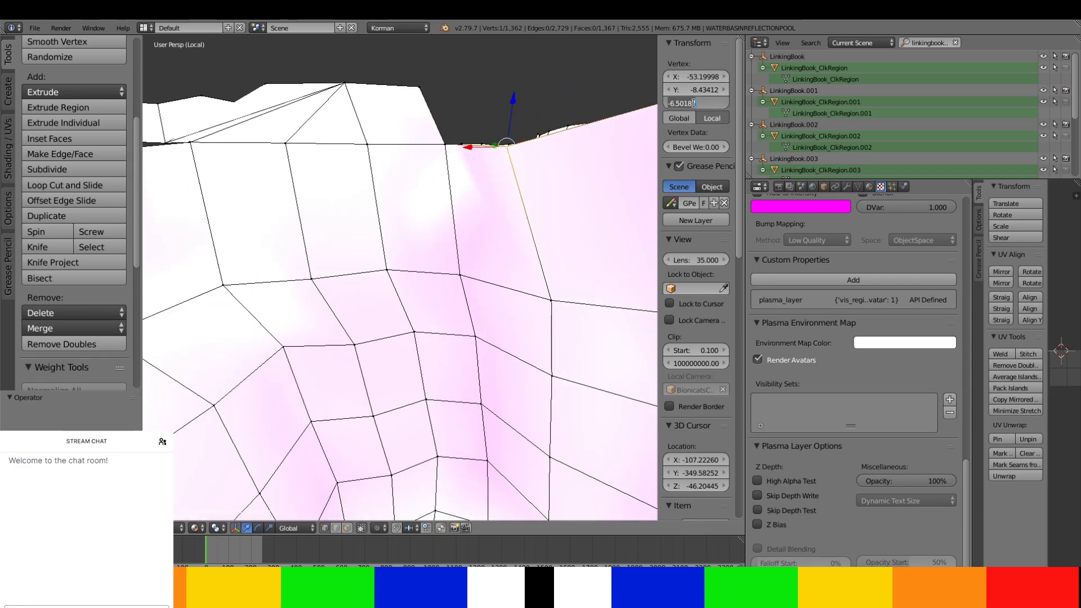
middle_drag(522, 240, 489, 241)
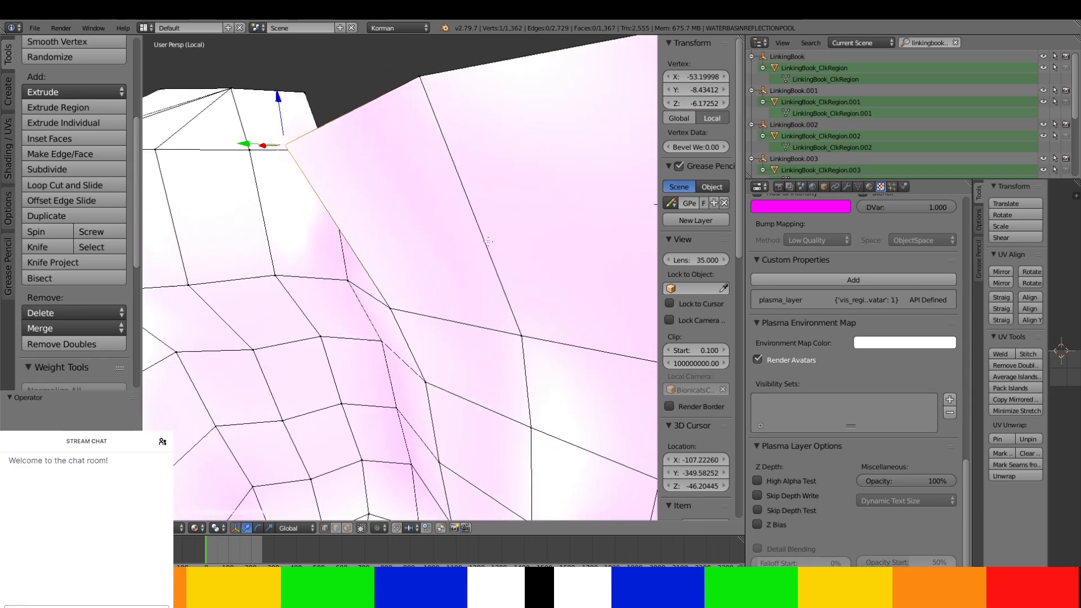
right_click(421, 75)
click(704, 103)
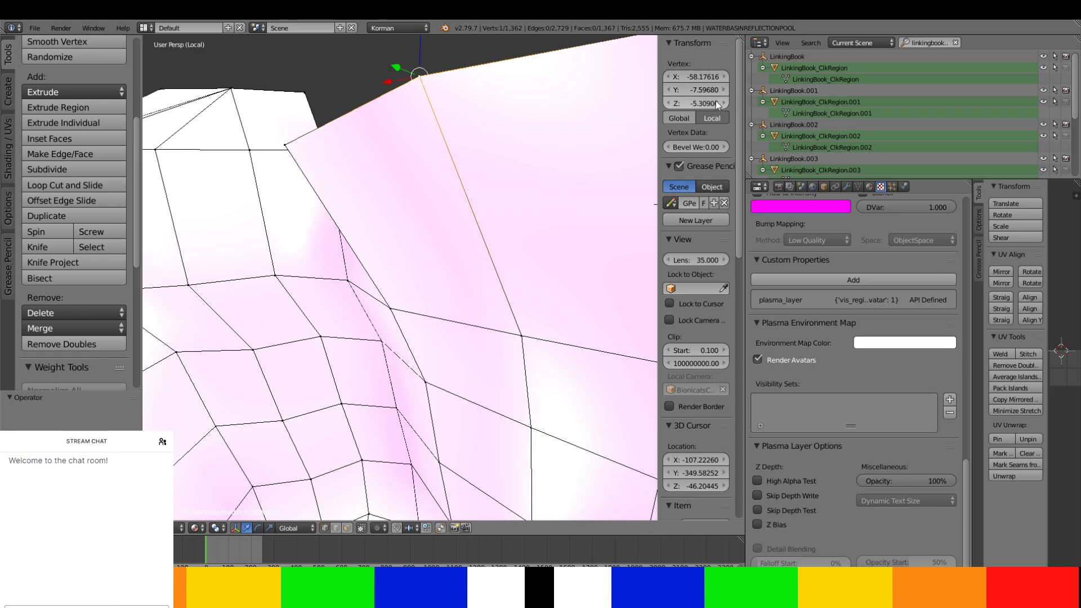
text(-6.17252)
key(Return)
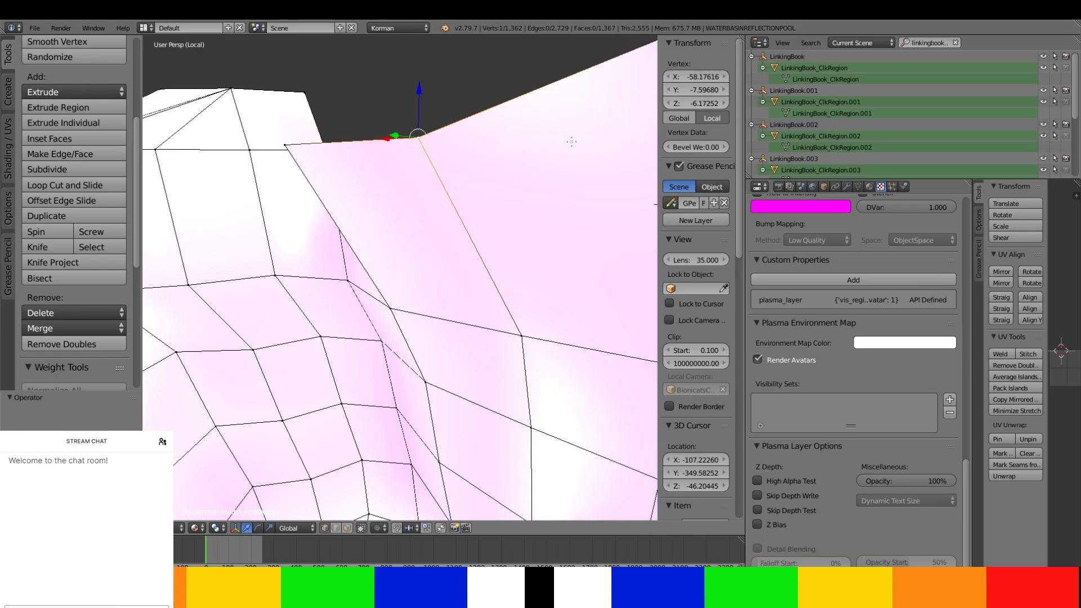
- Set the Z coordinate of the next two rim vertices, at X -61.59402 and X -64.53101, to -6.17252
middle_drag(572, 142, 532, 188)
middle_drag(467, 211, 471, 205)
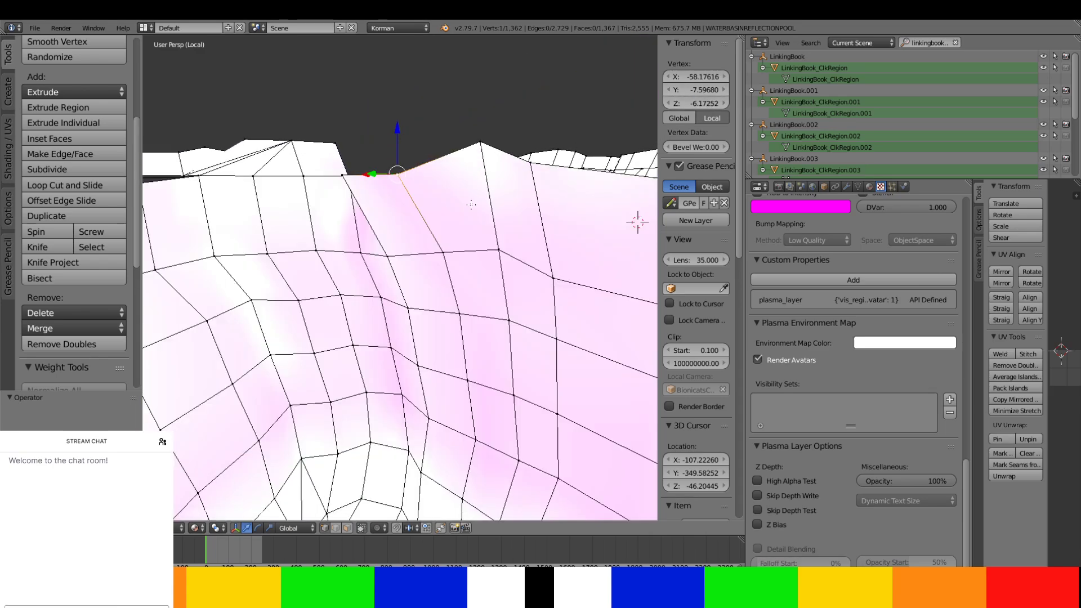
right_click(481, 158)
click(704, 102)
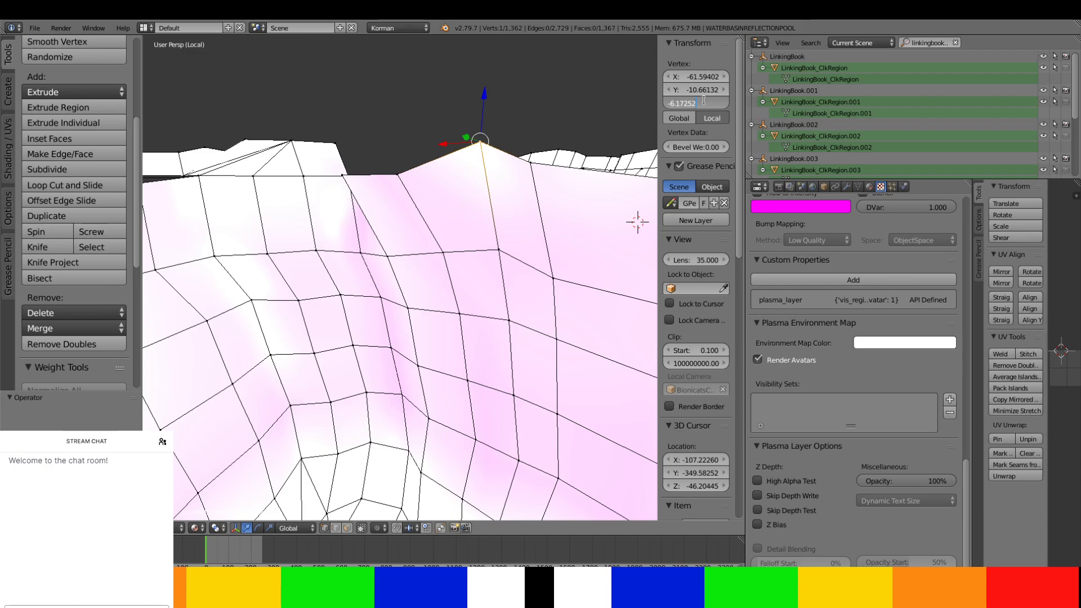
key(Return)
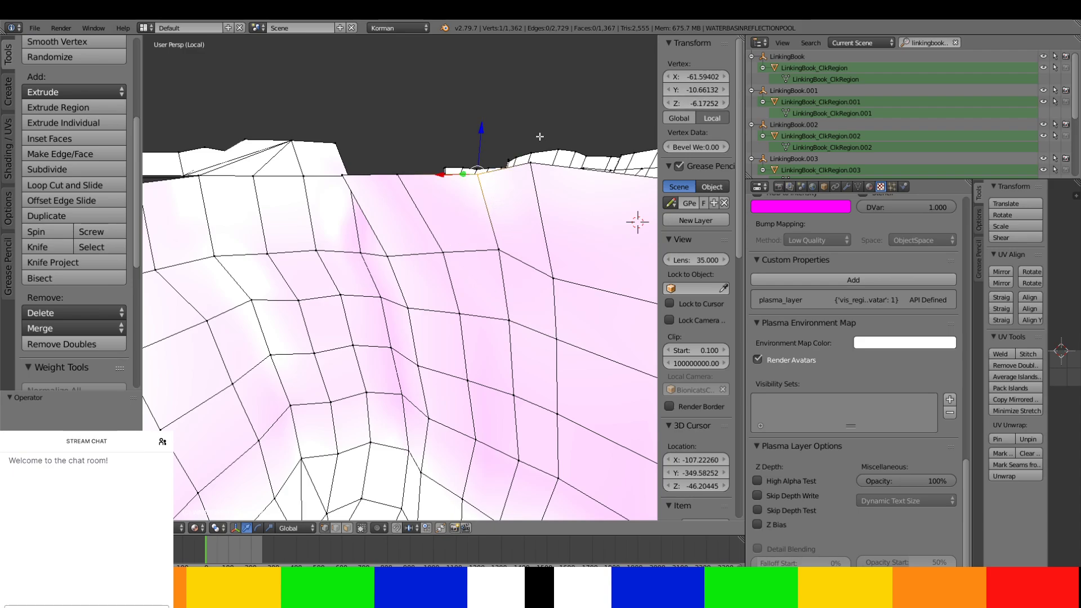
right_click(529, 163)
click(702, 101)
key(ctrl+c)
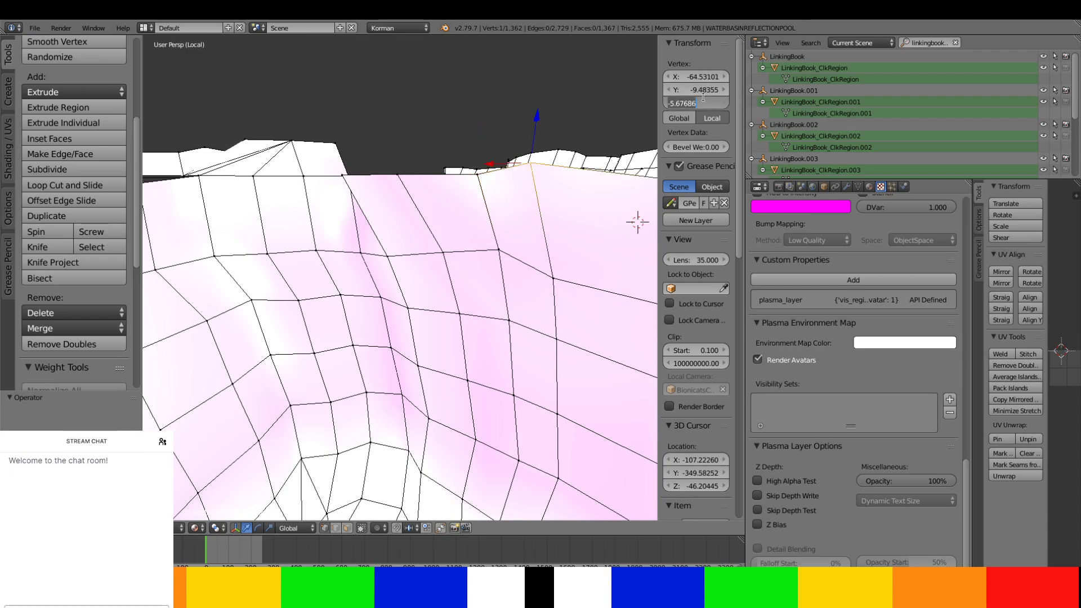
key(Return)
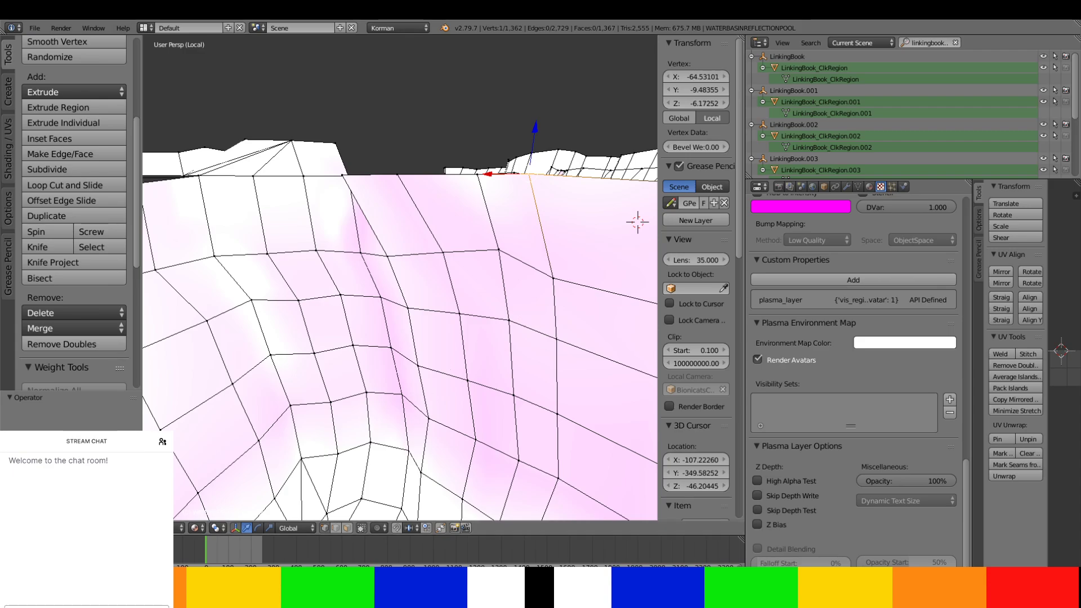
- Level the following two rim vertices, at X -70.97726 and X -75.72779, to Z -6.17252
middle_drag(532, 237, 480, 147)
scroll(467, 150, up, 3)
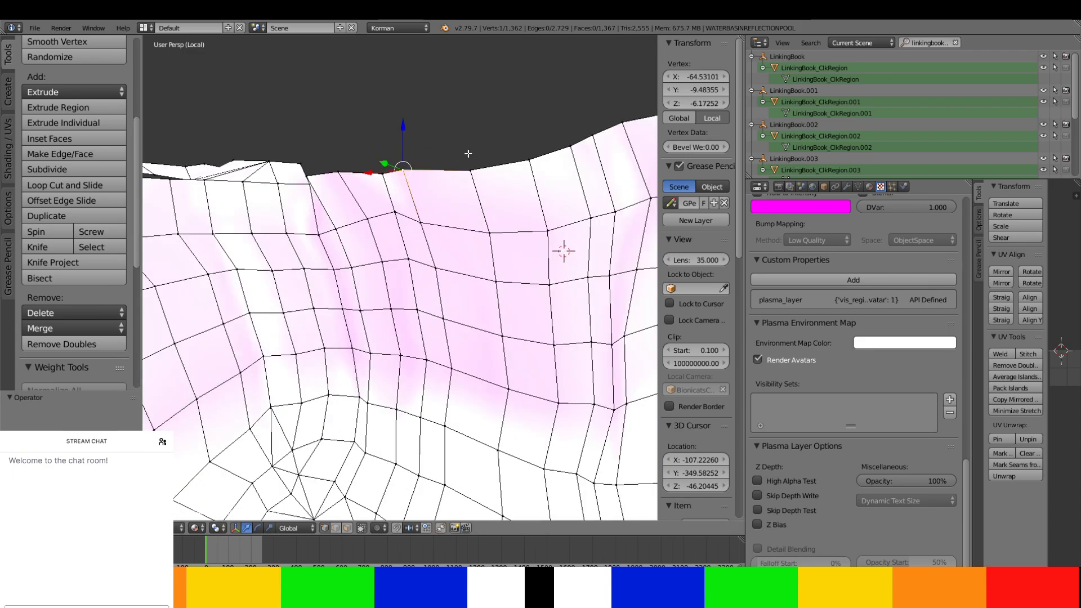
right_click(471, 169)
click(705, 99)
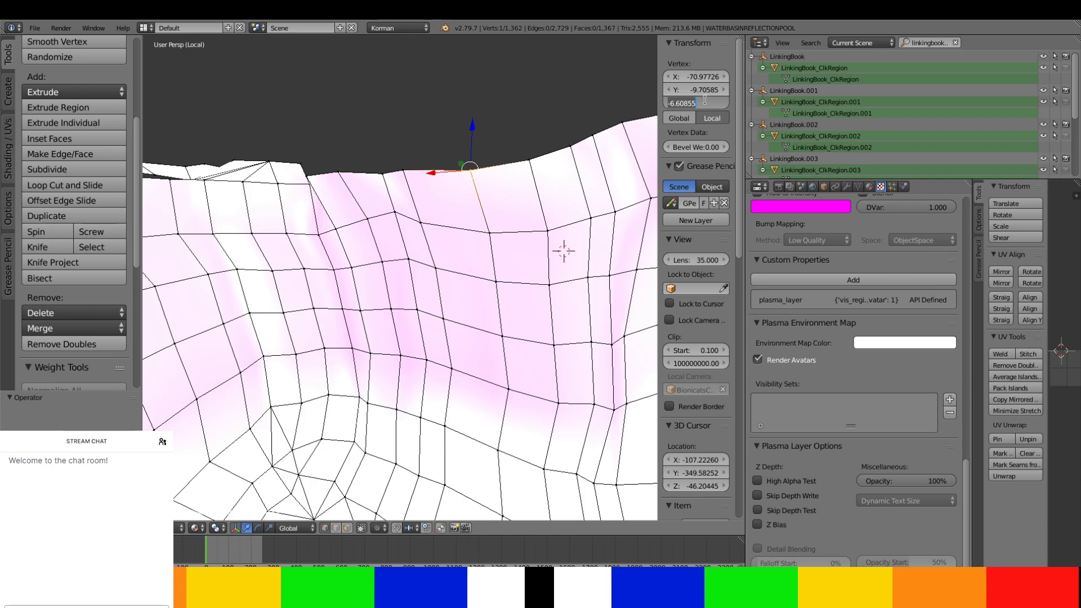
text(-6.17252)
key(Return)
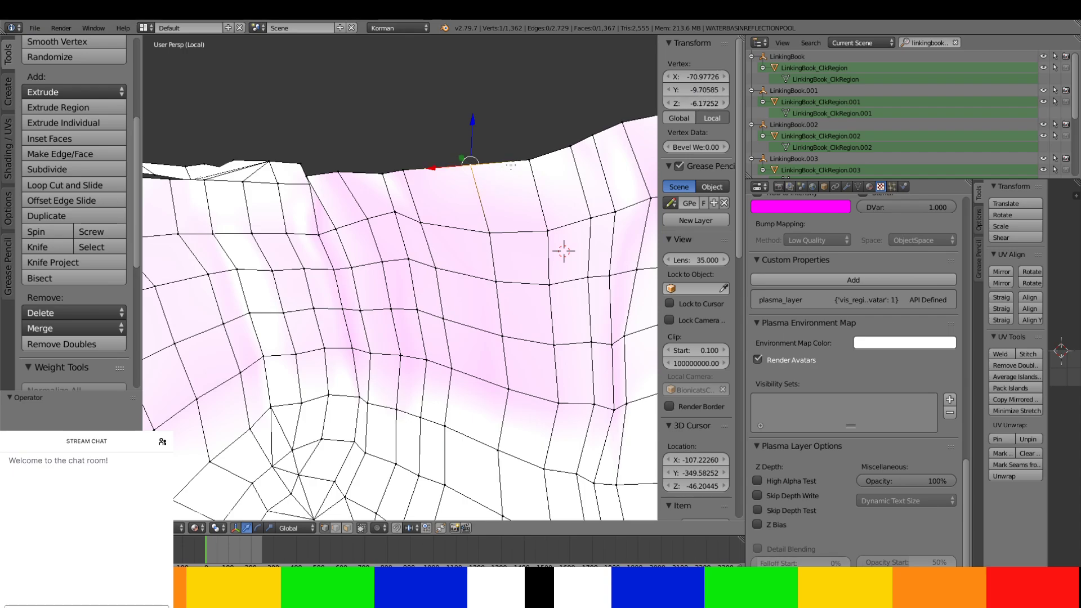
right_click(528, 160)
click(697, 102)
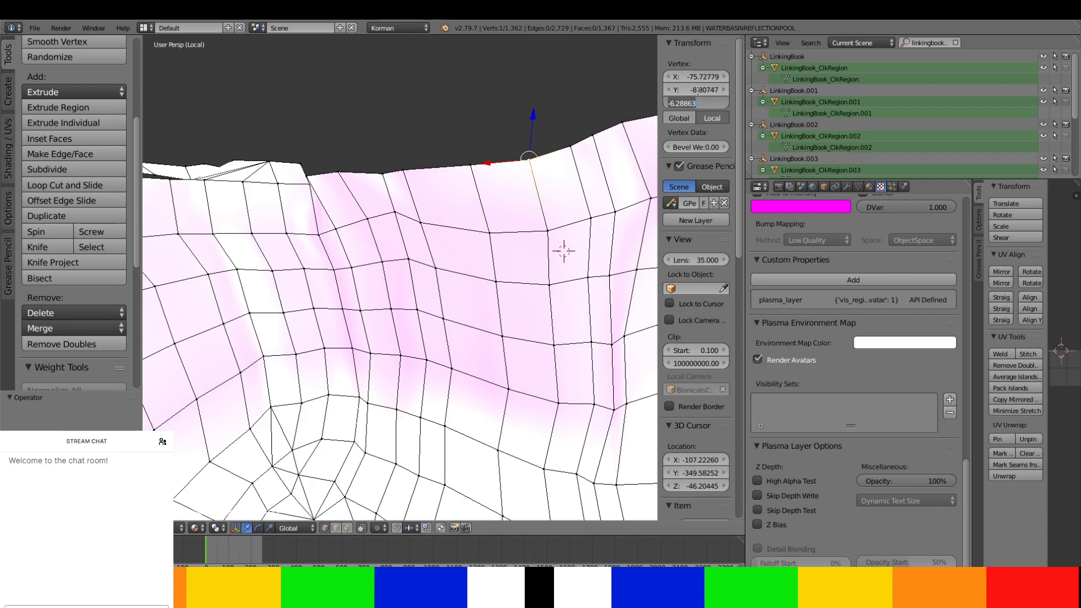
key(ctrl+v)
key(Return)
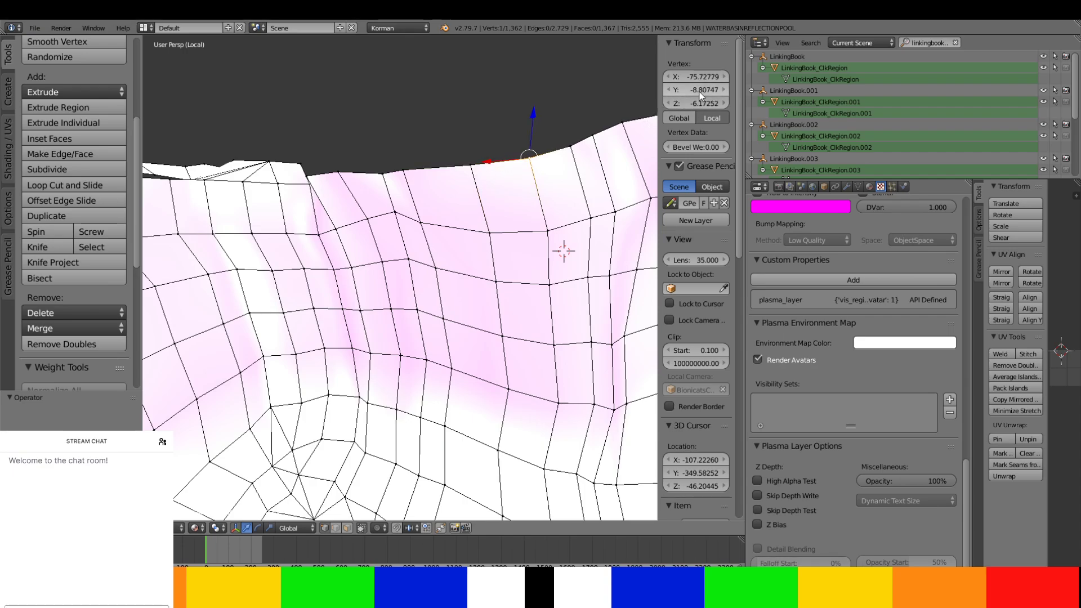
- Set the Z coordinate of the rising edge vertices at X -78.55264 and X -79.82239 to -6.17252
right_click(572, 145)
click(698, 102)
key(ctrl+c)
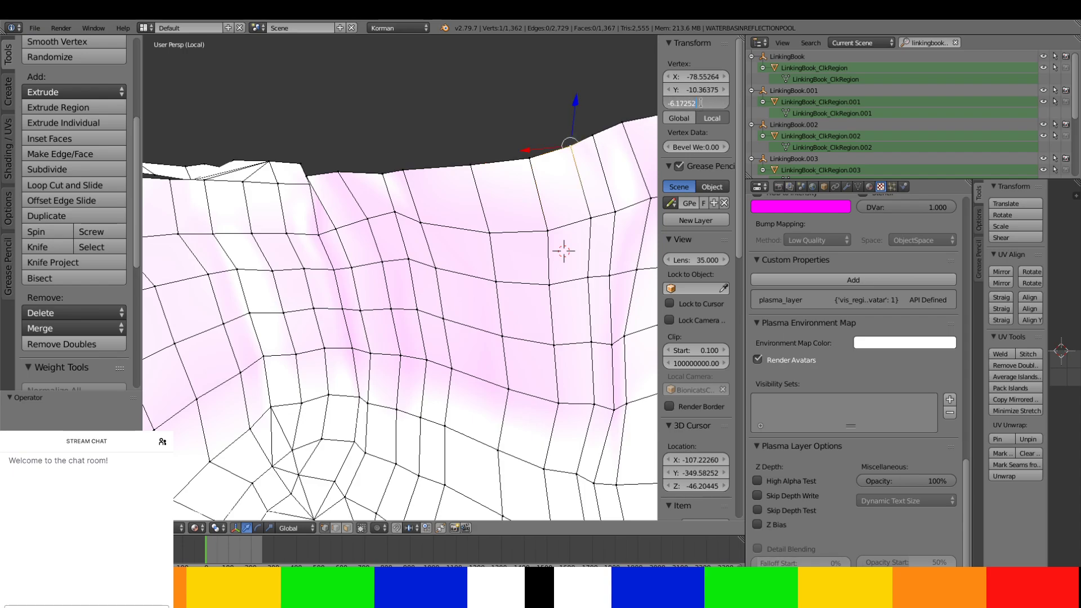
key(Return)
middle_drag(544, 149, 522, 156)
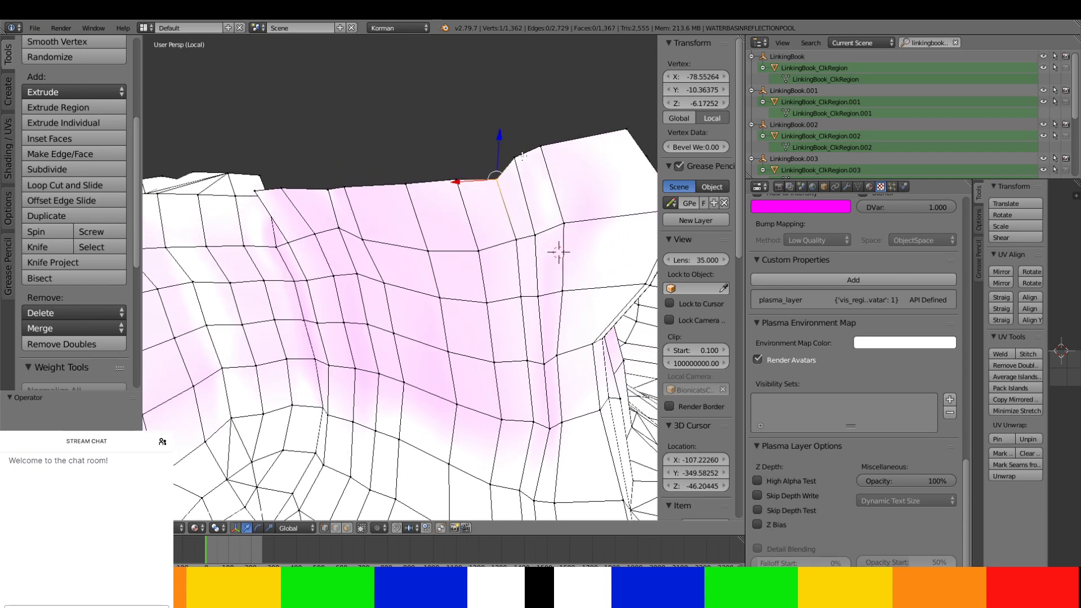
right_click(516, 158)
click(712, 103)
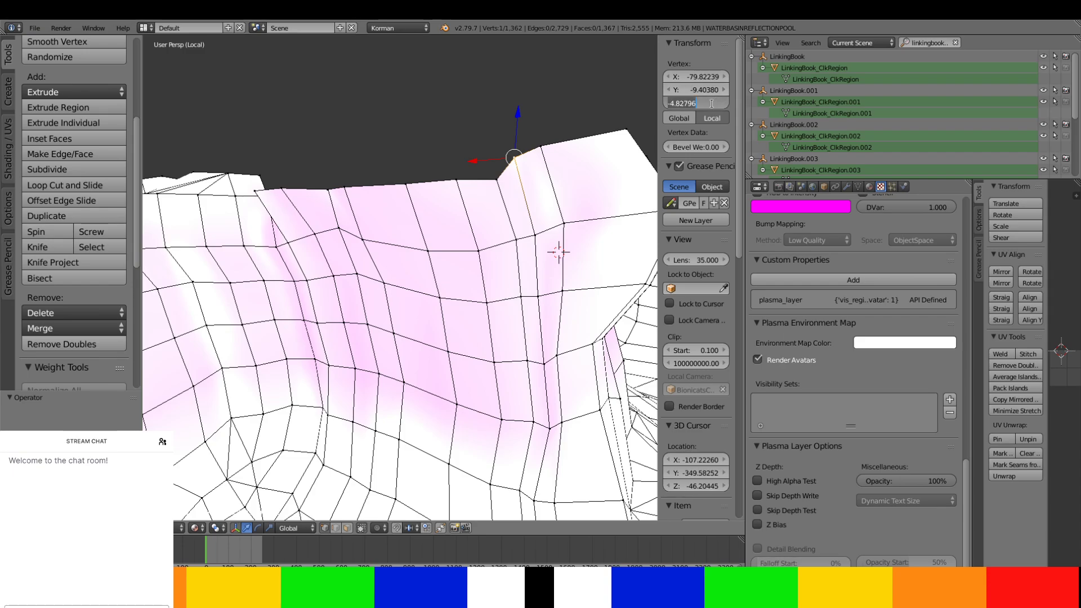
key(ctrl+v)
key(Return)
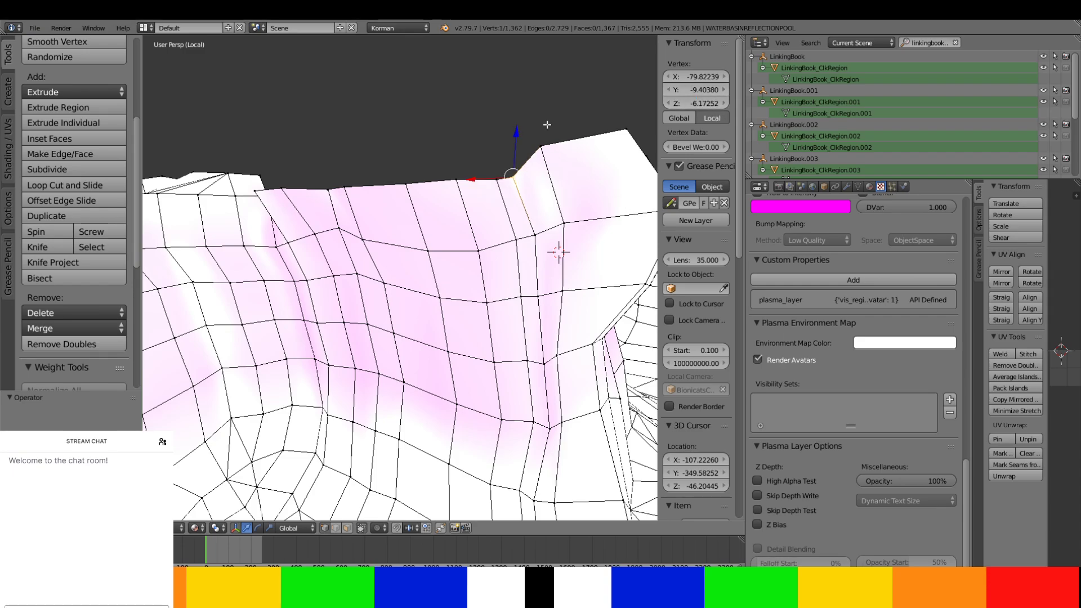
- Lower the rim vertex at X -81.47735 and the neighbouring peak at X -86.59715 to Z -6.17252
right_click(540, 145)
click(694, 102)
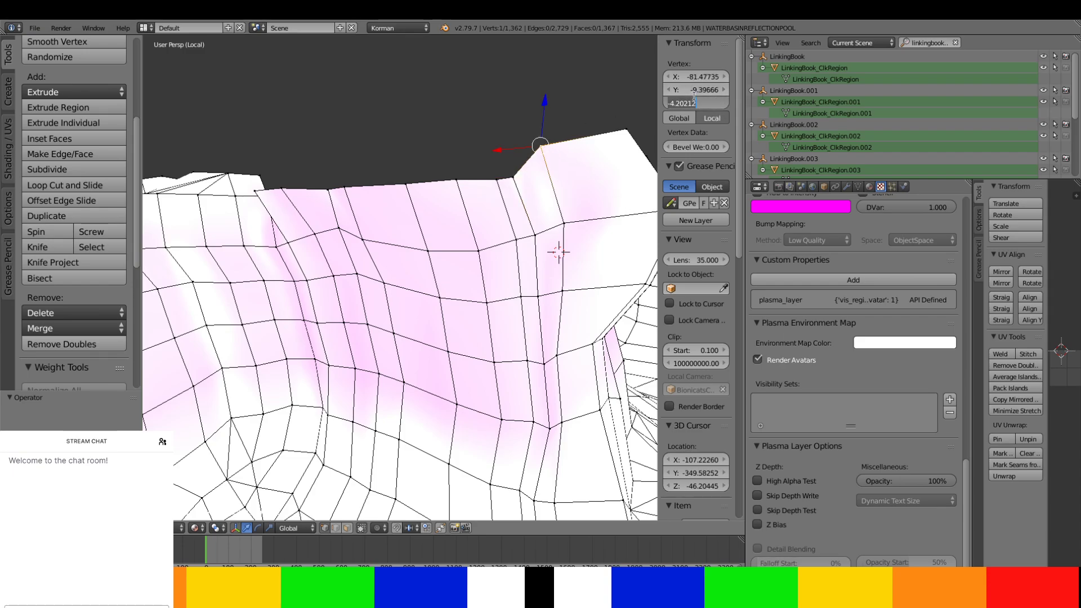
key(ctrl+v)
key(Return)
middle_drag(645, 109, 574, 133)
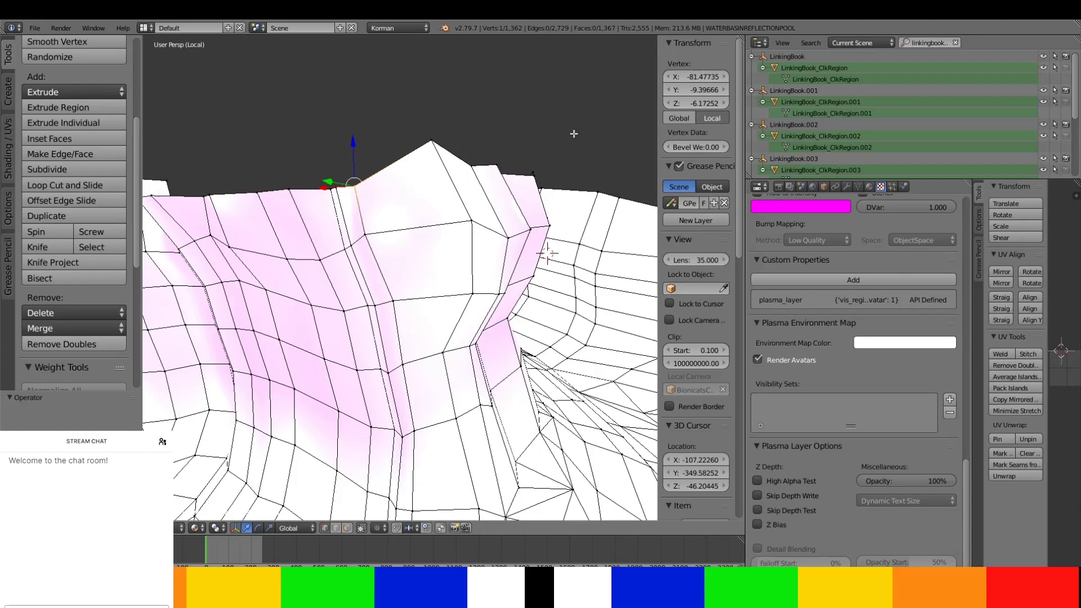
right_click(426, 137)
click(701, 101)
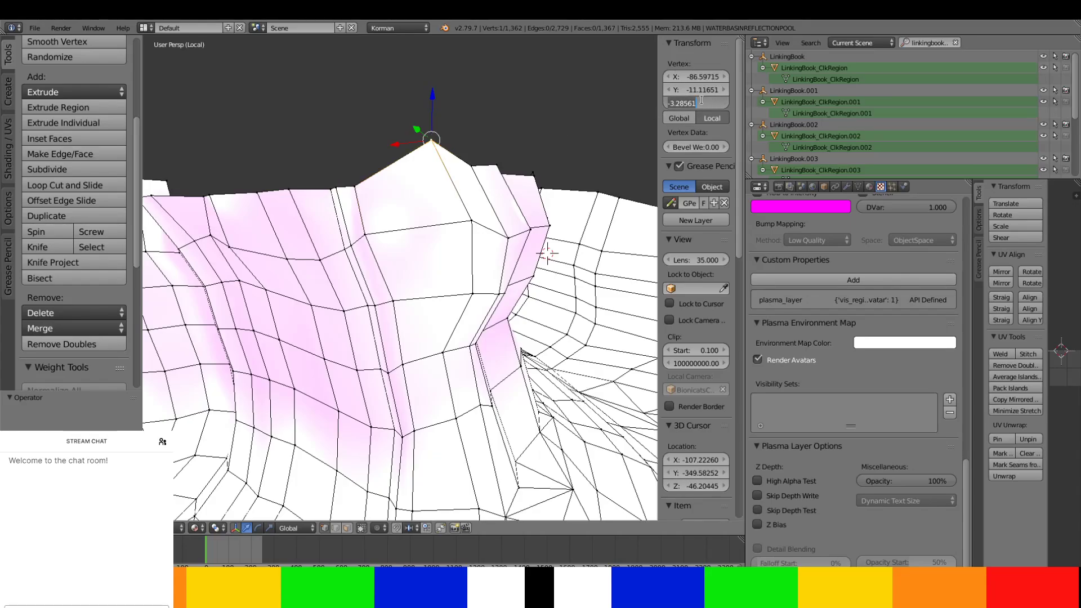
key(ctrl+v)
key(Return)
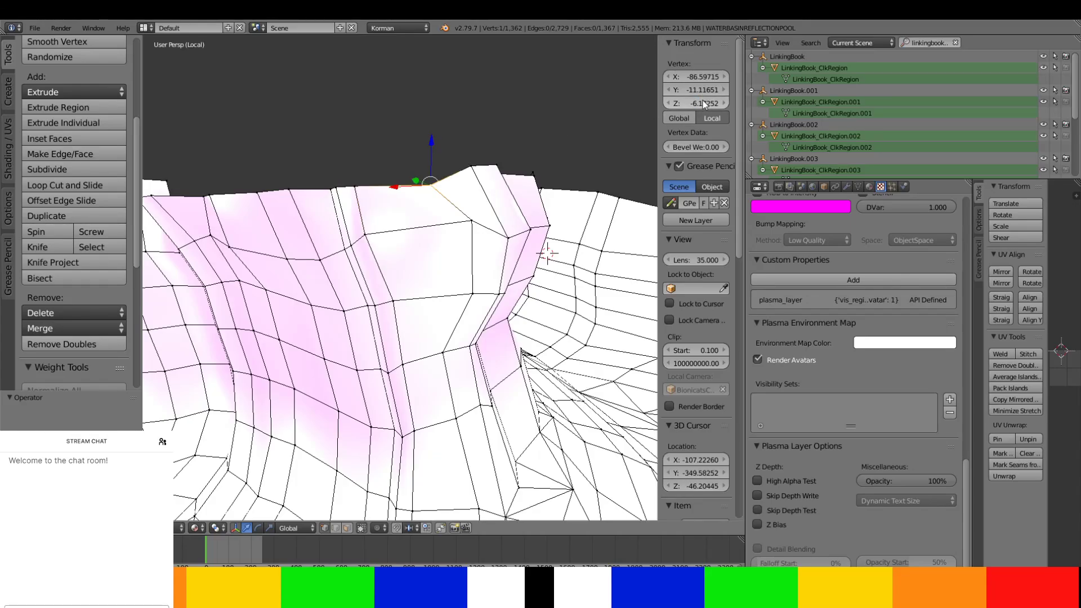
- Set the Z coordinate of the two rim vertices past the flattened peak, at Y -15.32345 and Y -18.97287, to -6.17252
right_click(468, 167)
click(678, 101)
key(ctrl+c)
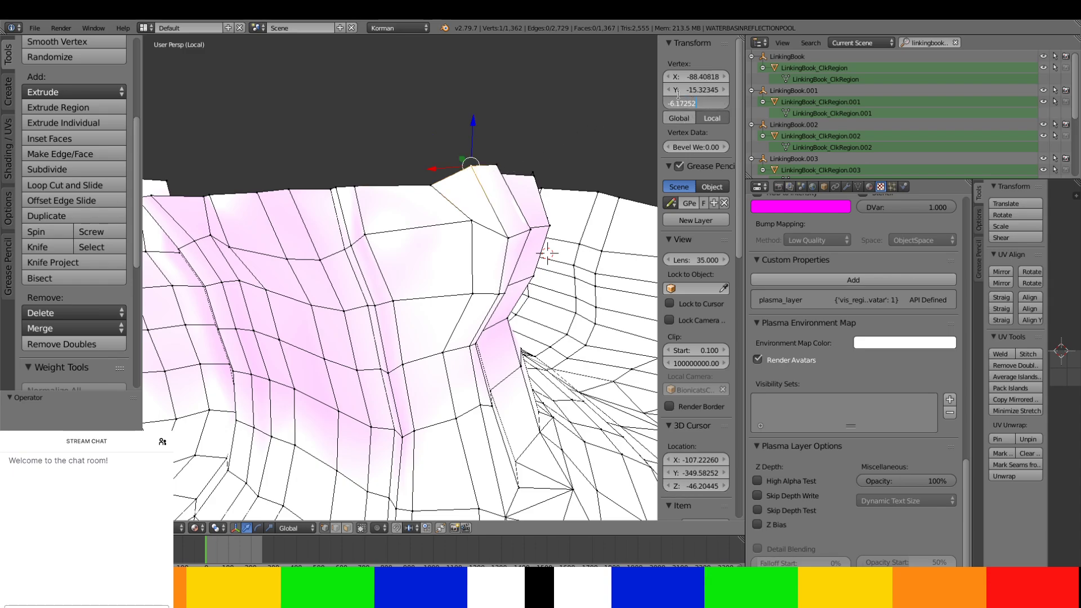
key(Return)
right_click(497, 165)
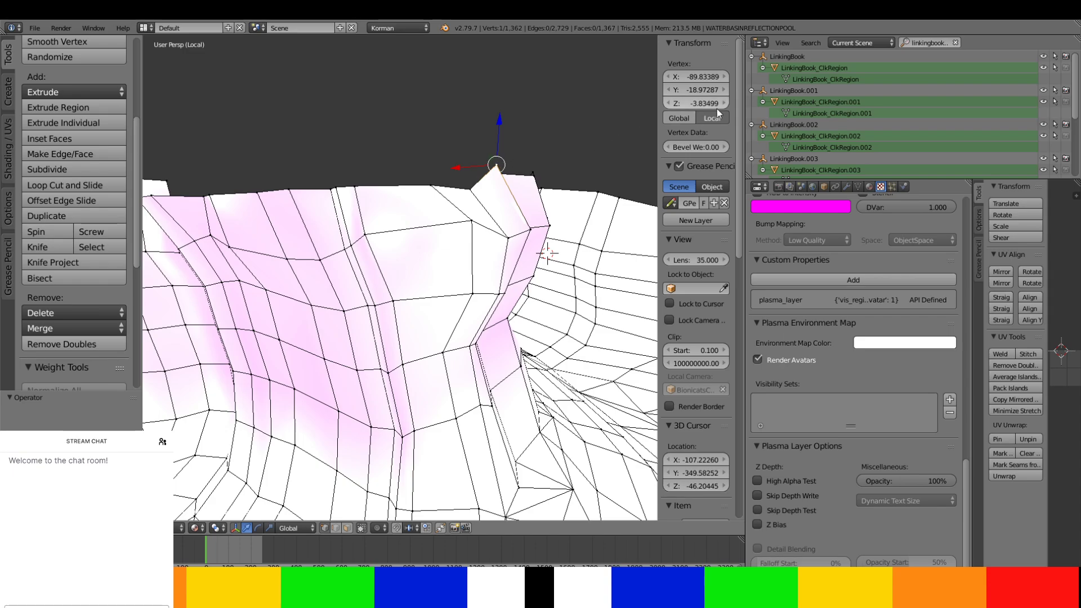
click(701, 100)
key(ctrl+v)
key(Return)
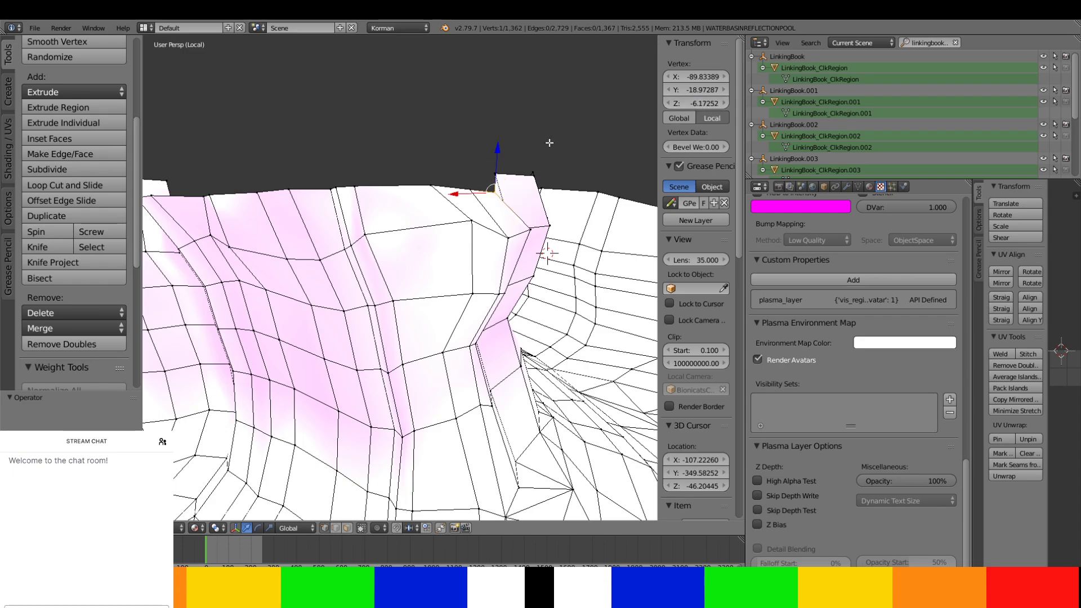
- Lower the next two wall-top vertices, at X -89.25616 and X -92.71417, to Z -6.17252
scroll(546, 142, down, 5)
shift+middle_drag(543, 141, 451, 169)
scroll(510, 134, up, 8)
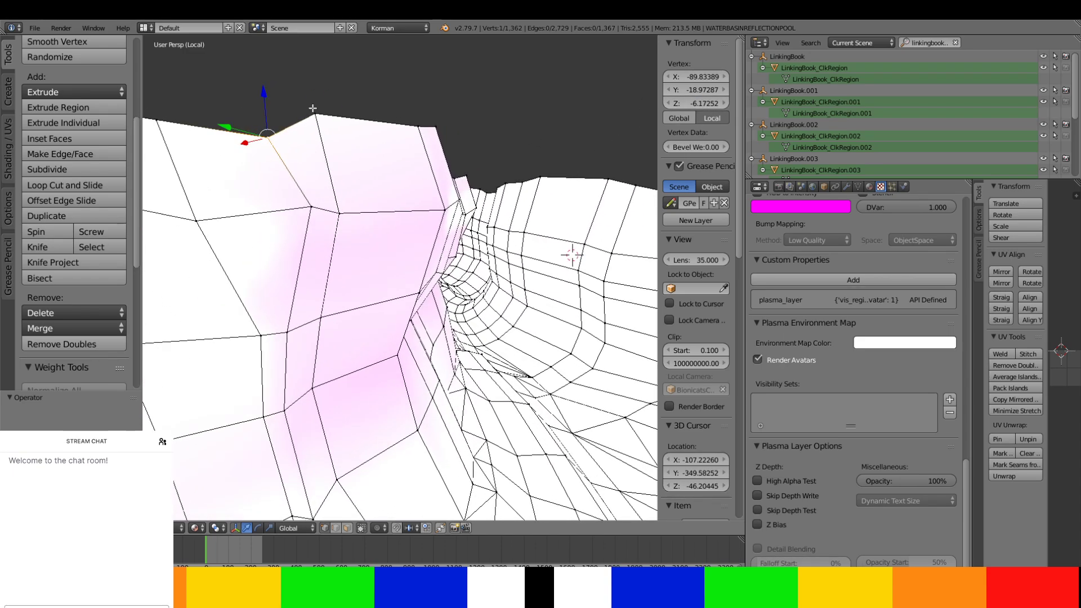
right_click(314, 109)
click(678, 101)
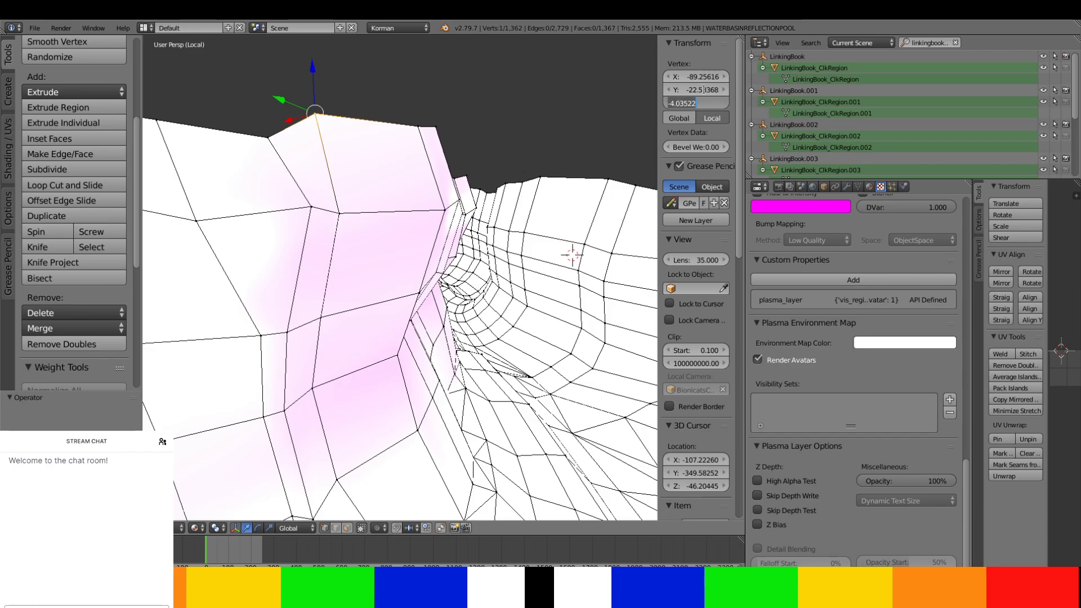
key(ctrl+v)
key(Return)
right_click(418, 127)
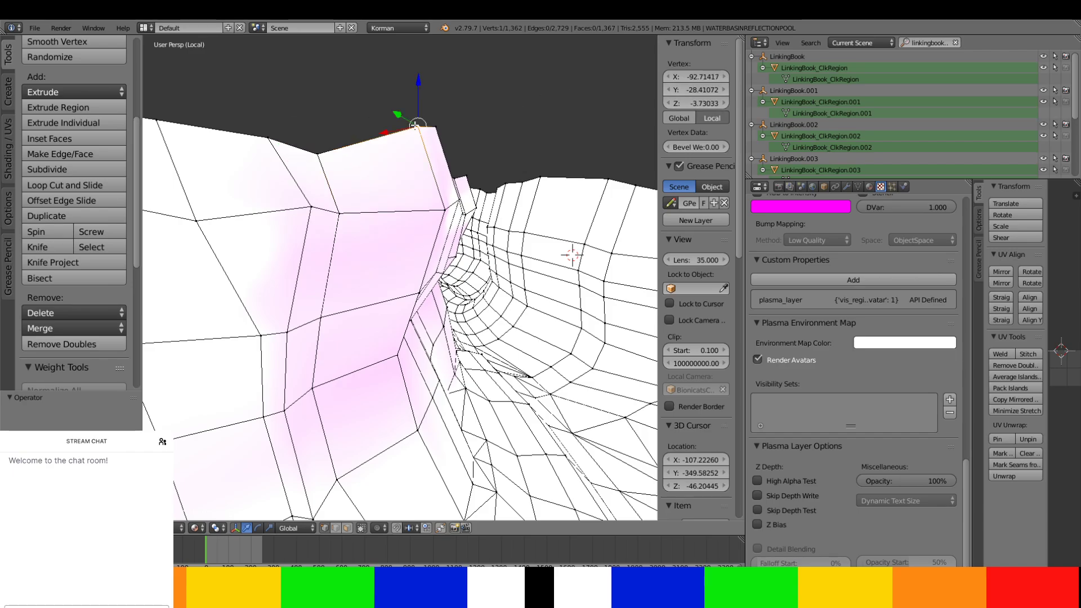
click(686, 101)
key(ctrl+v)
key(Return)
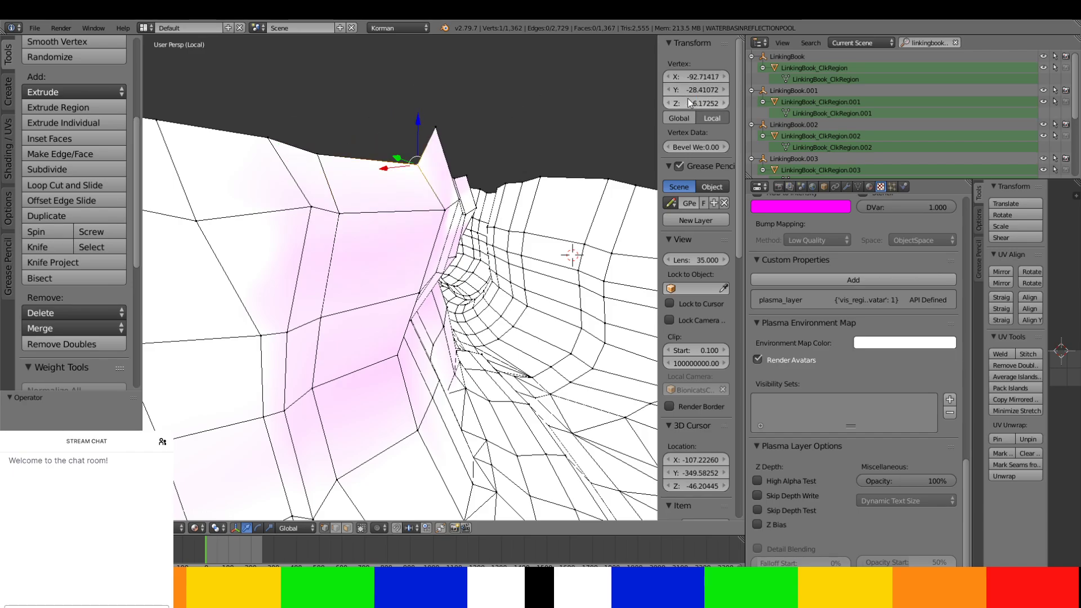
- Level the pointed rim vertex at Y -31.84973 and its neighbour at Y -36.22543 to Z -6.17252
middle_drag(401, 182, 328, 213)
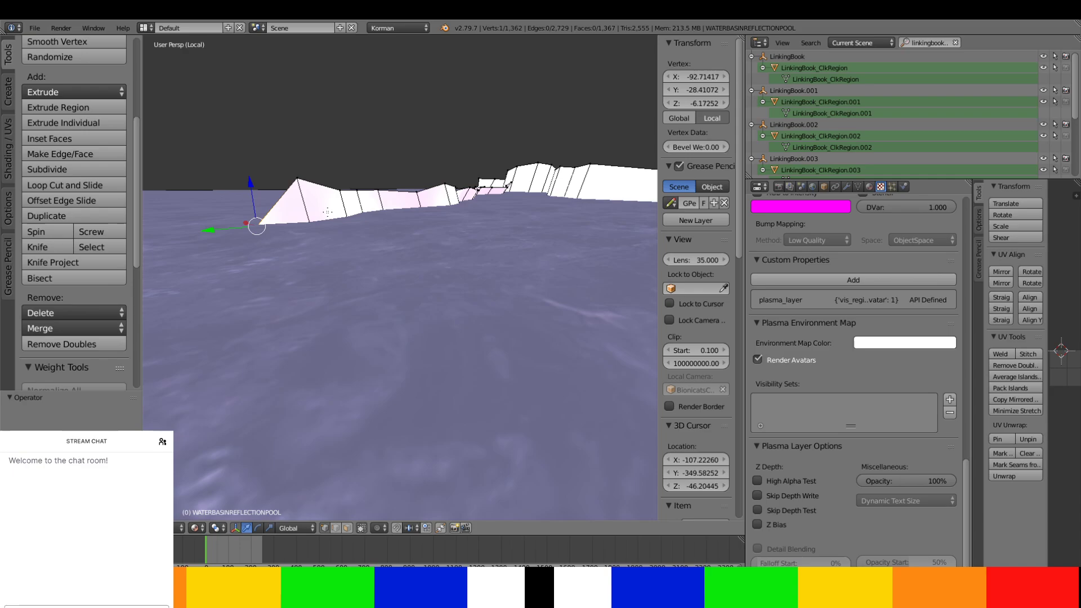
right_click(297, 178)
click(704, 103)
key(ctrl+v)
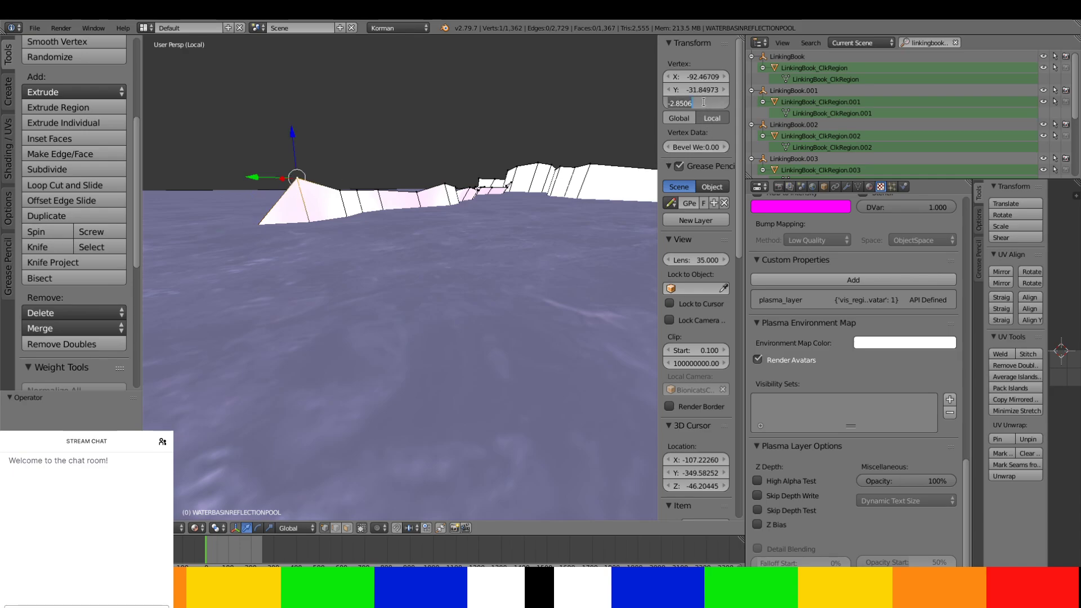
key(Return)
right_click(340, 190)
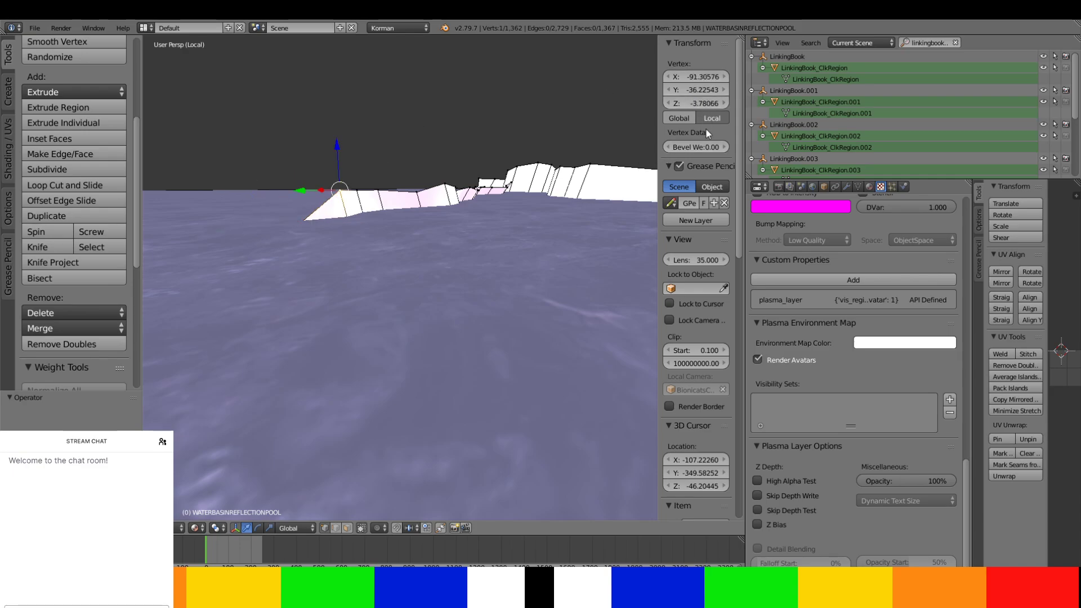
click(701, 103)
key(ctrl+c)
key(Return)
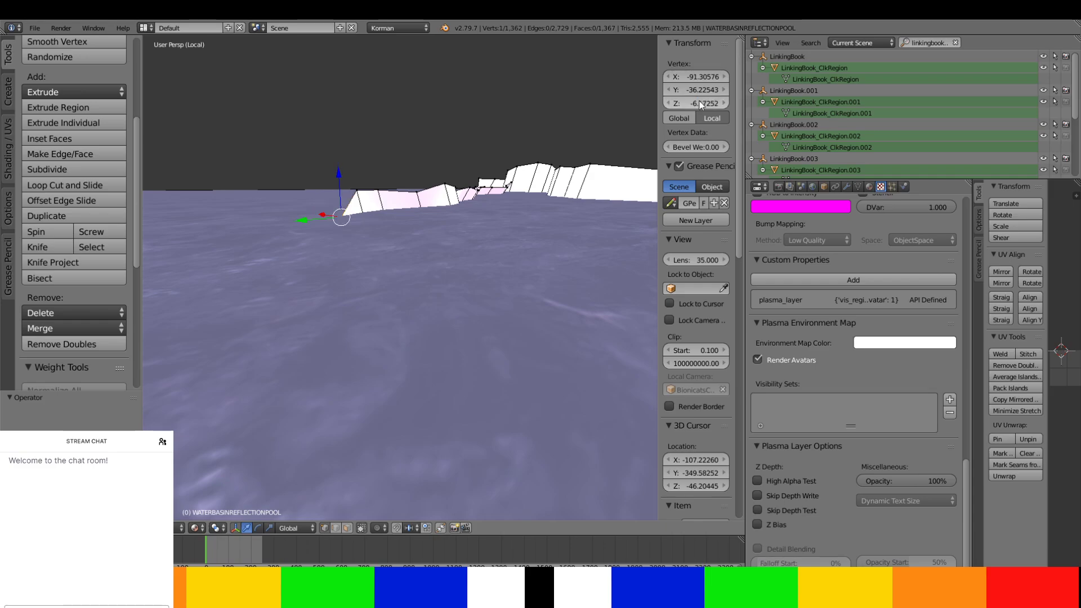
- Set the Z coordinate of the next two rim vertices, at Y -39.99432 and Y -43.97321, to -6.17252
right_click(353, 189)
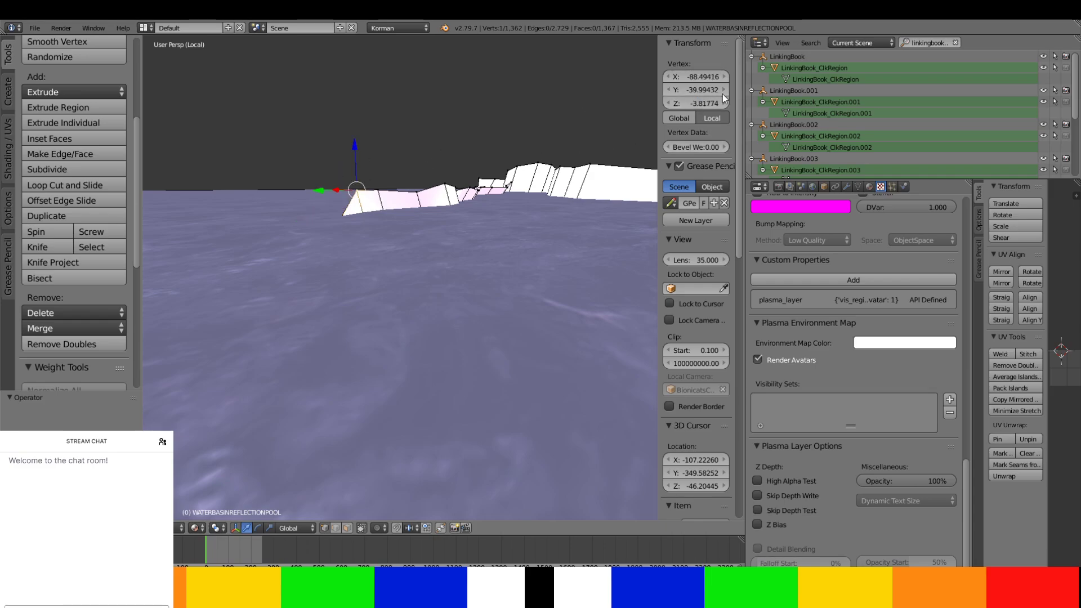
click(708, 102)
key(ctrl+v)
key(Return)
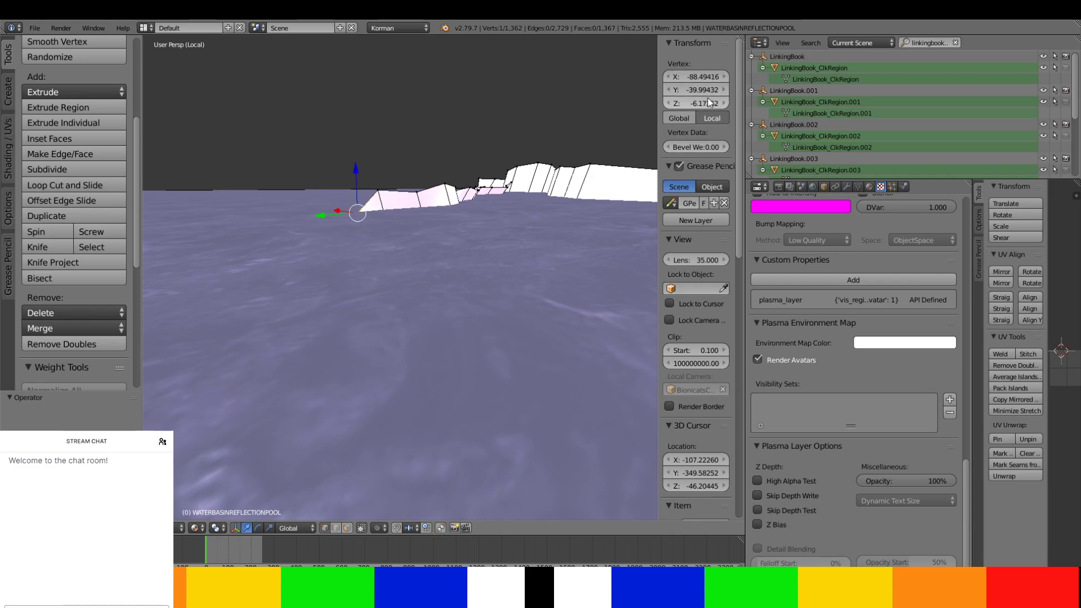
right_click(378, 190)
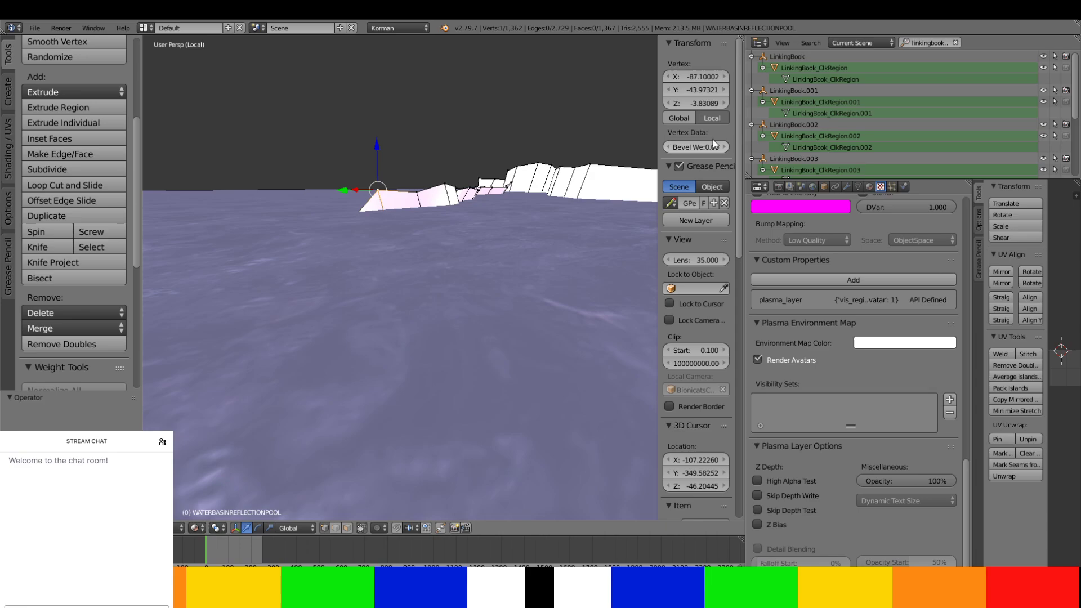
click(707, 103)
key(ctrl+v)
key(Return)
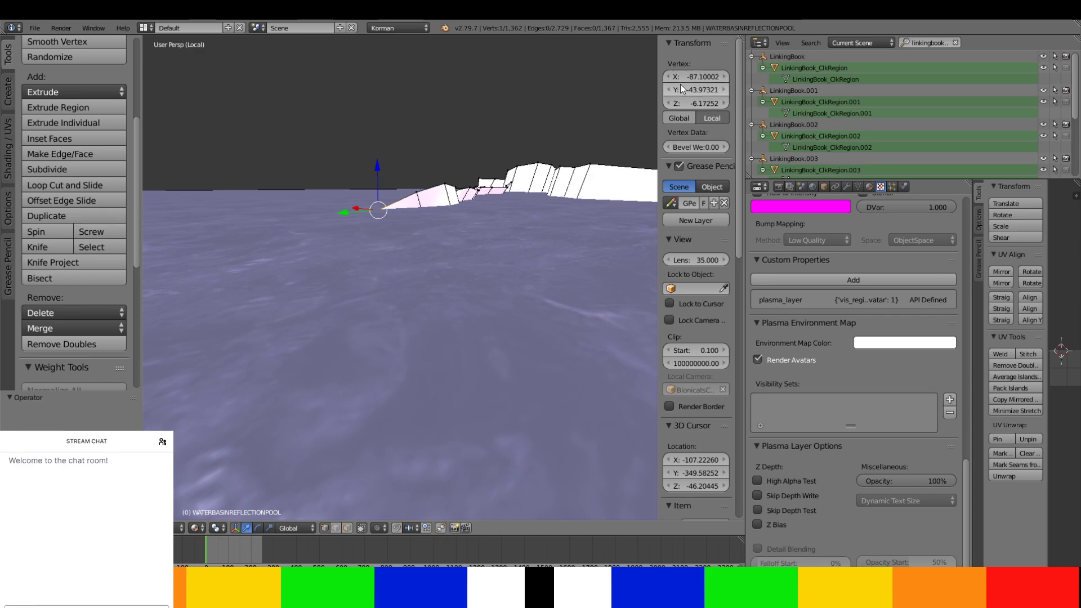
- Set the Z coordinate of the next two rim vertices, at Y -50.52716 and Y -56.62560, to -6.17252
middle_drag(614, 211, 579, 231)
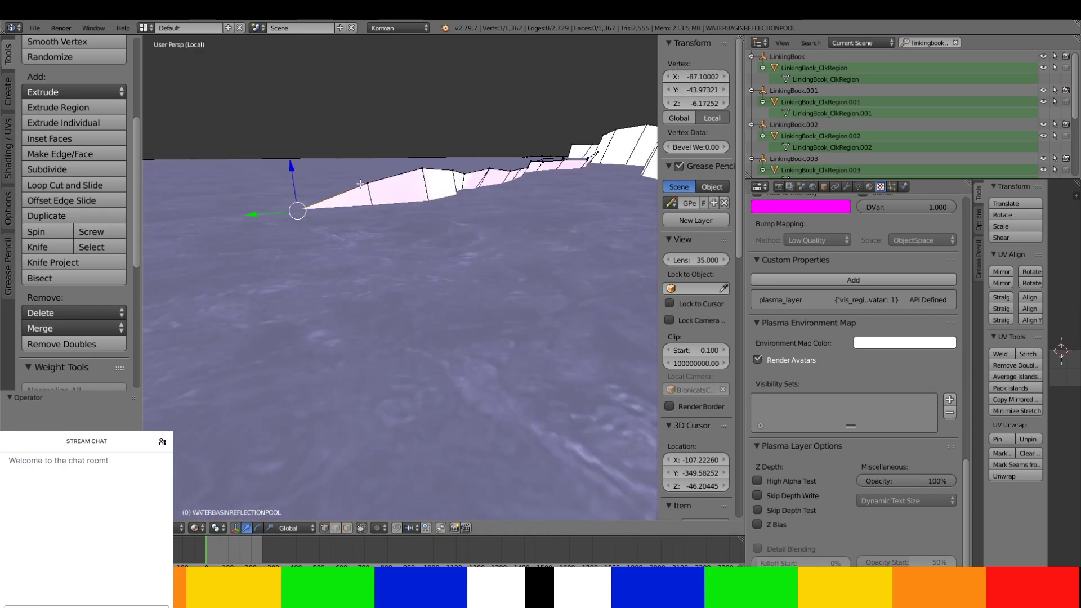
right_click(362, 183)
click(702, 101)
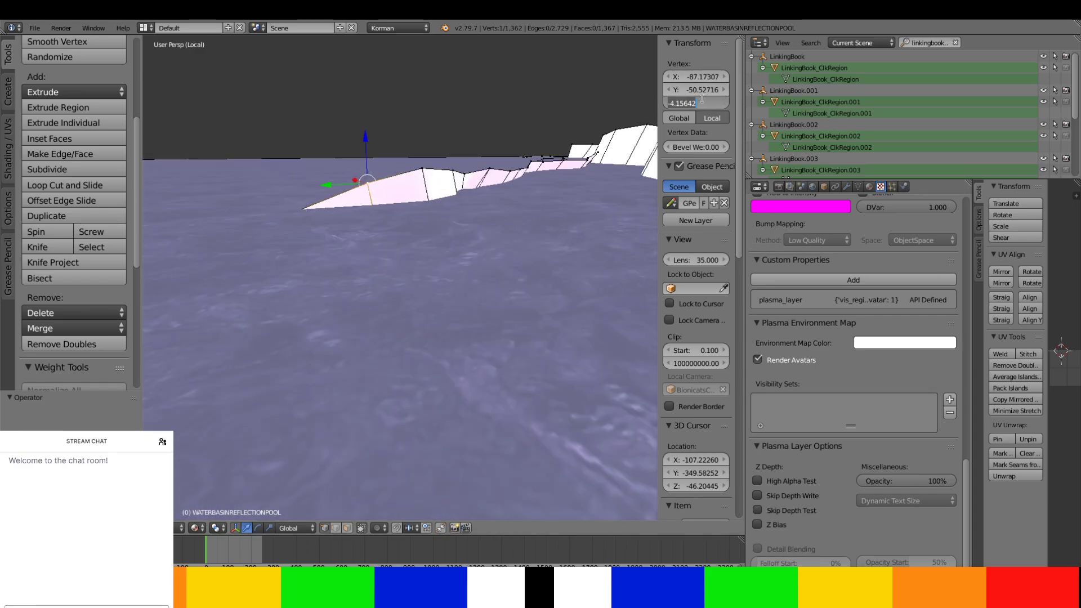
text(-6.17252)
key(Return)
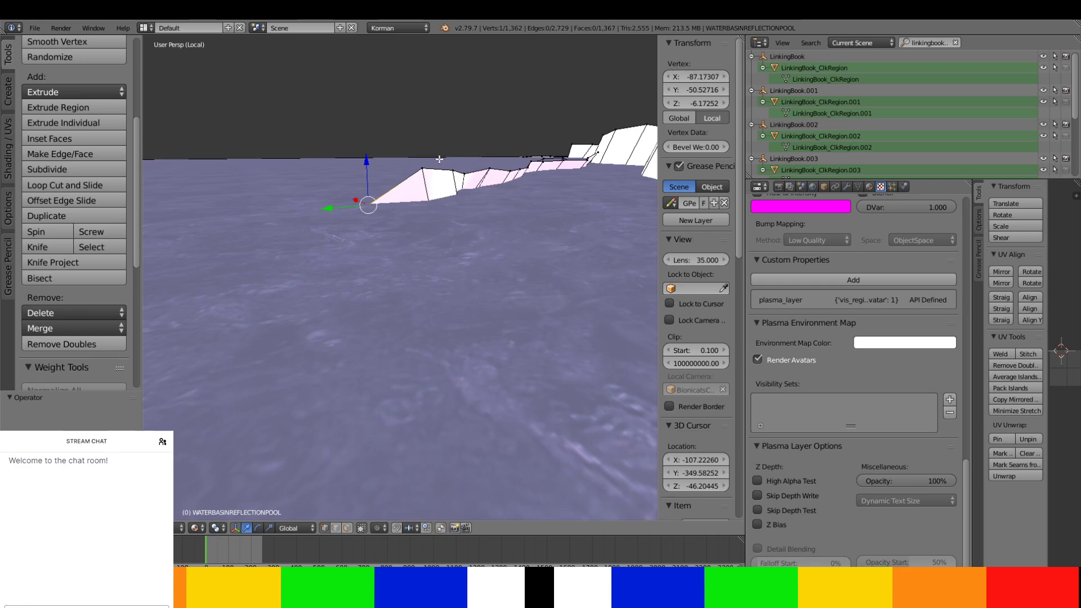
right_click(422, 168)
click(692, 102)
key(ctrl+c)
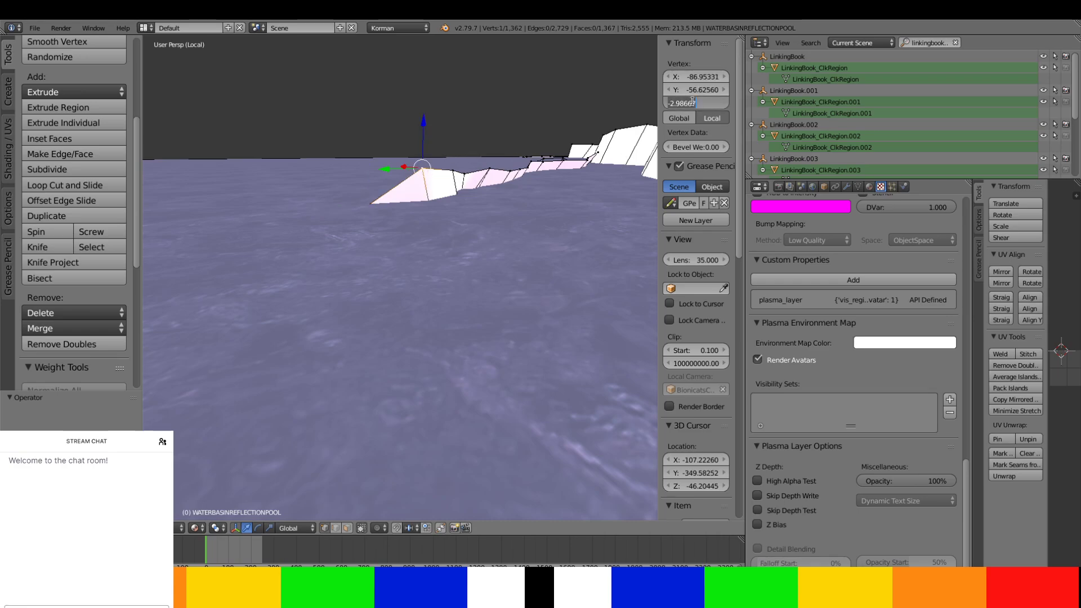
key(Return)
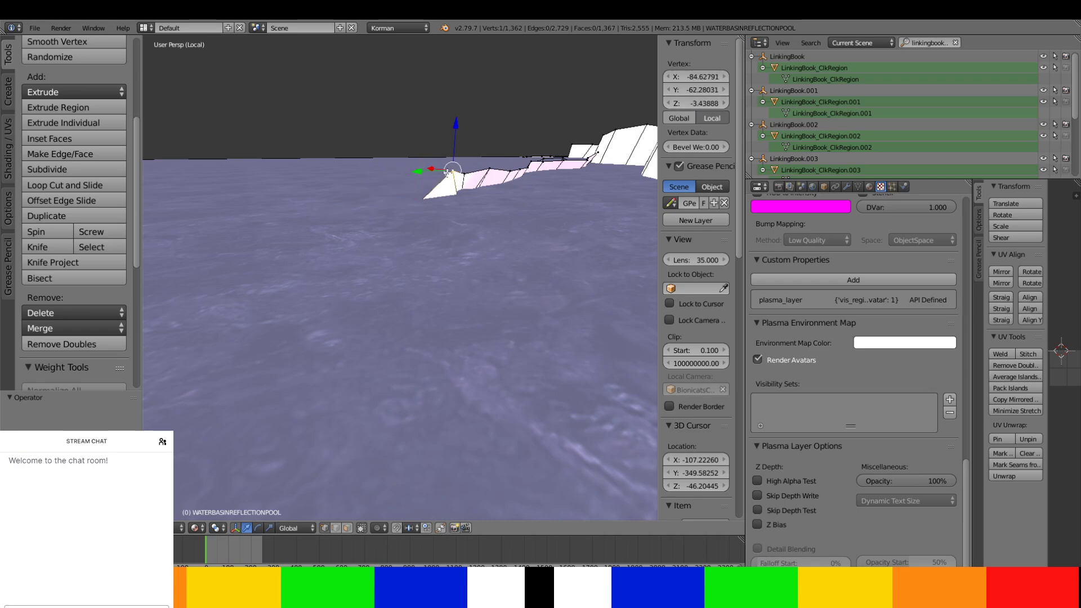
- Lower the following two rim vertices, at Y -62.28031 and Y -66.55889, to Z -6.17252
right_click(453, 169)
click(698, 103)
key(ctrl+v)
key(Return)
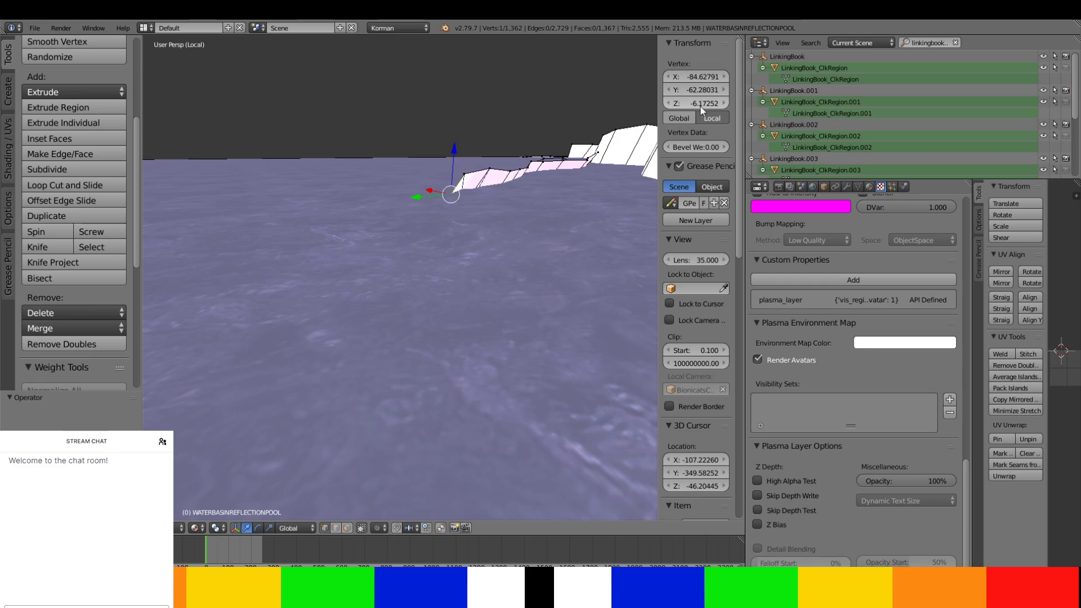
right_click(465, 172)
click(711, 104)
key(ctrl+v)
key(Return)
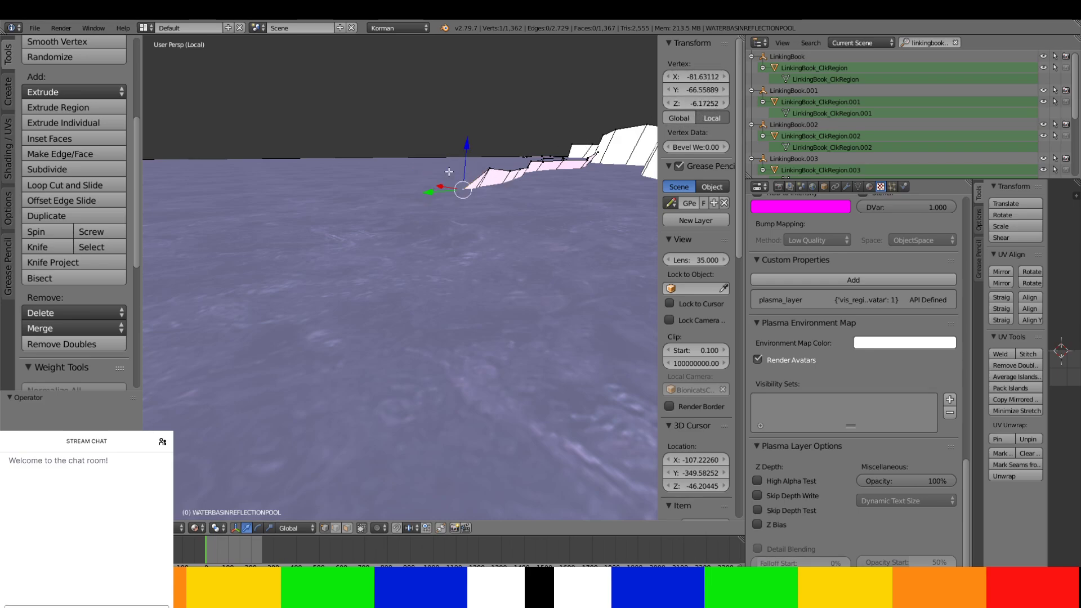
- Level the peak vertex at Y -70.67750 and its neighbour at Y -77.72484 to Z -6.17252
scroll(367, 220, up, 2)
right_click(401, 130)
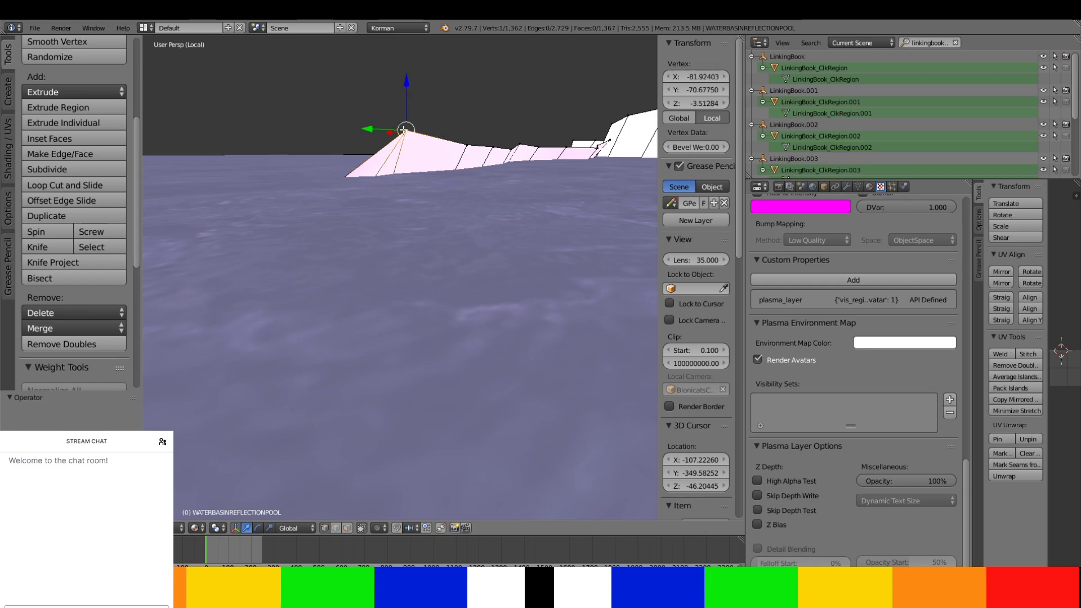
click(694, 103)
key(ctrl+v)
key(Return)
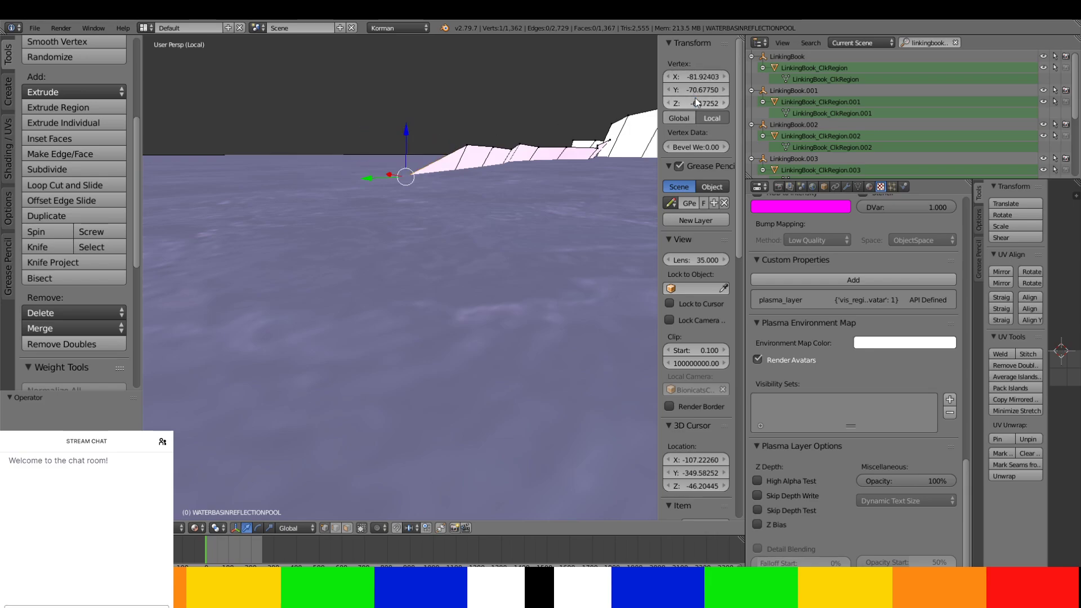
right_click(470, 141)
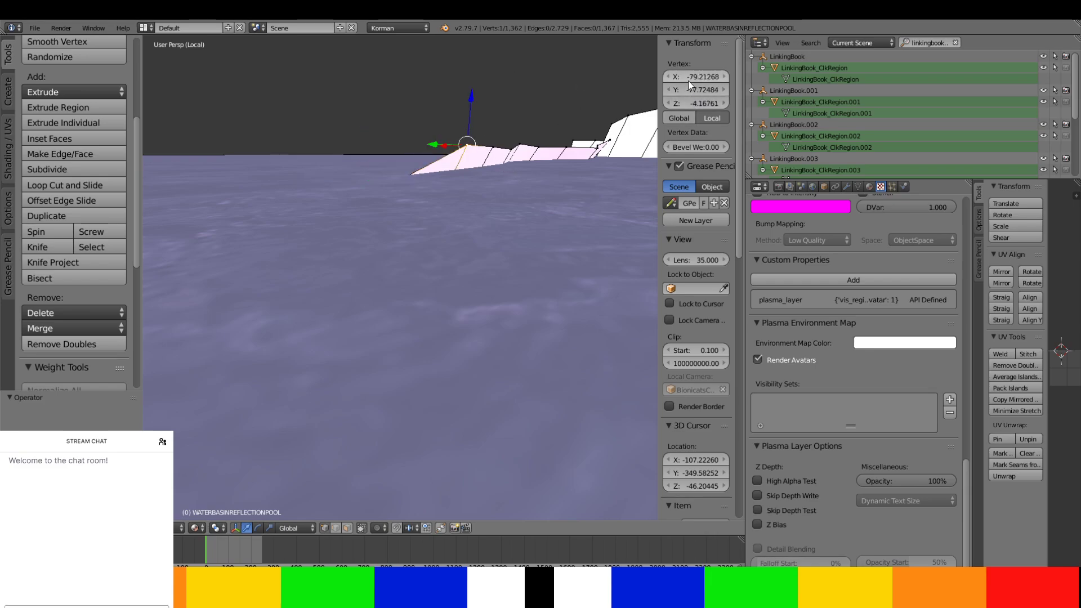
click(696, 101)
key(ctrl+v)
key(Return)
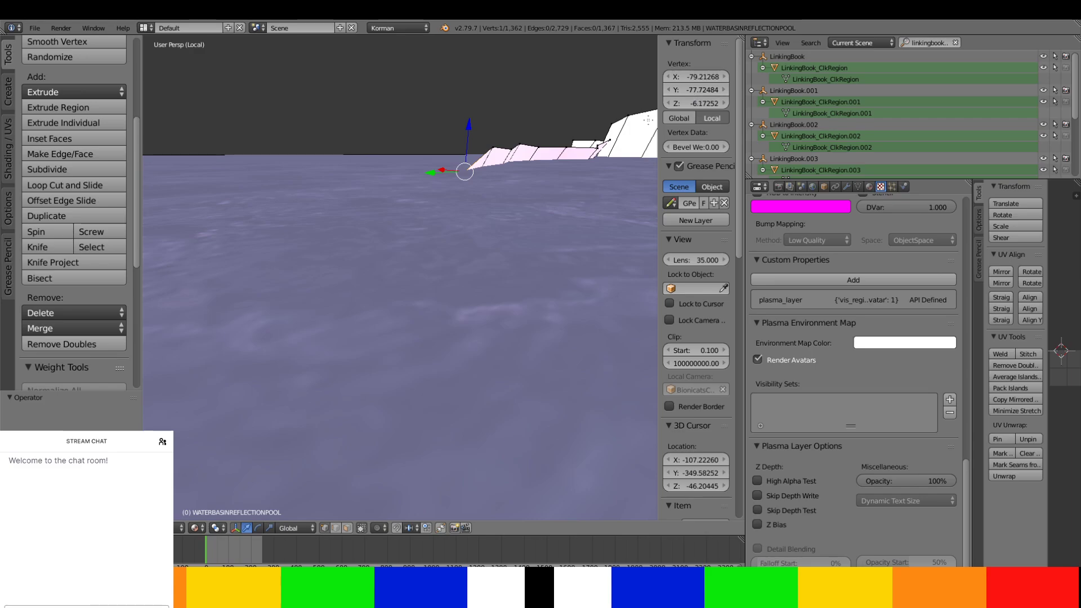
- Set the Z coordinate of the rim vertices at Y -84.16292 and Y -93.01053 to -6.17252
right_click(490, 150)
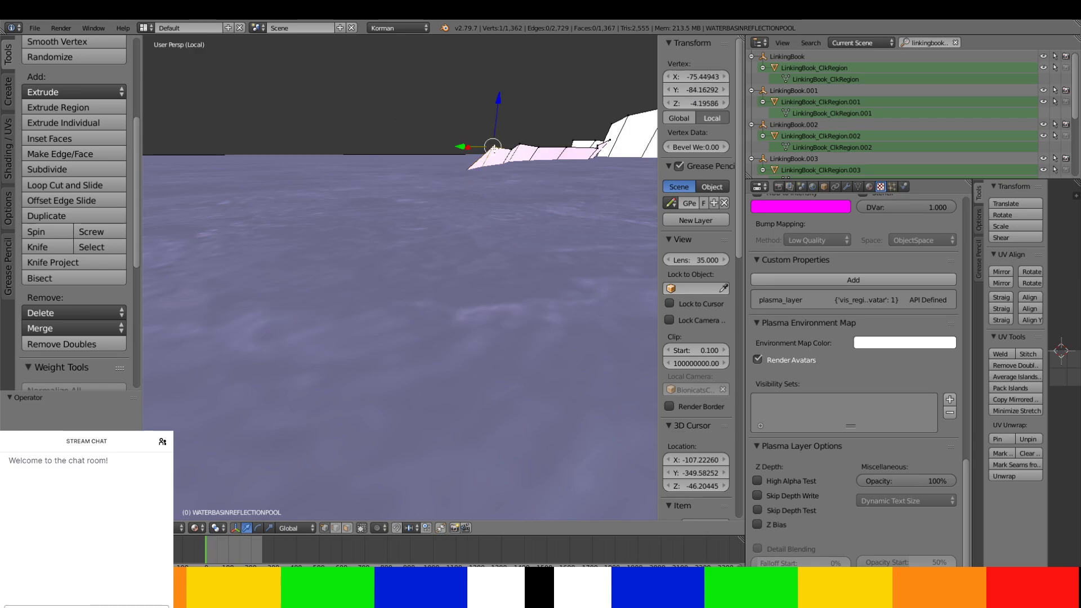
click(697, 100)
key(ctrl+v)
key(Return)
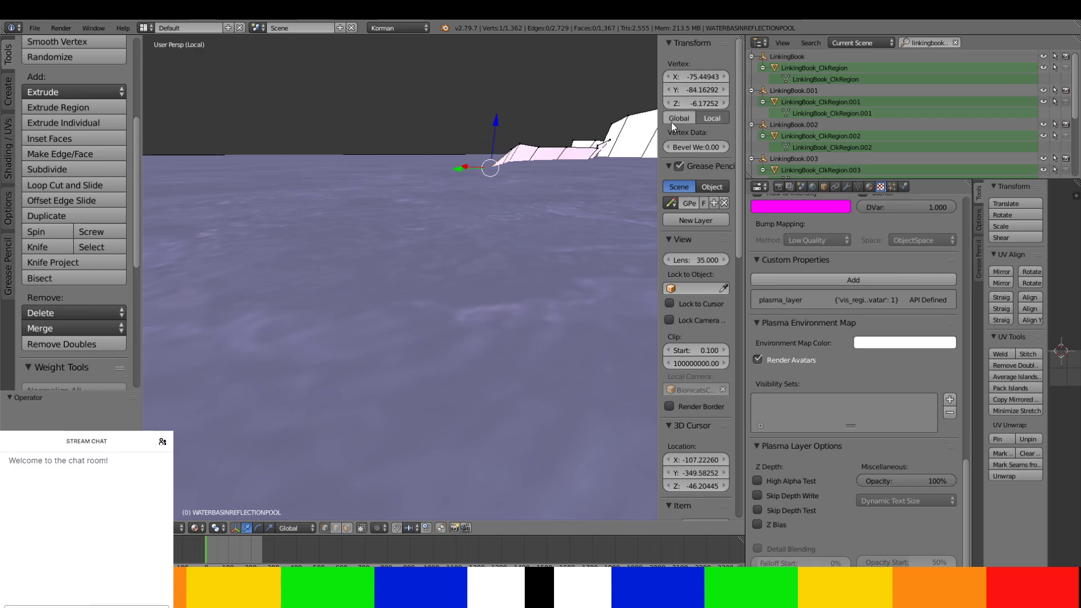
shift+middle_drag(514, 138, 376, 170)
right_click(413, 168)
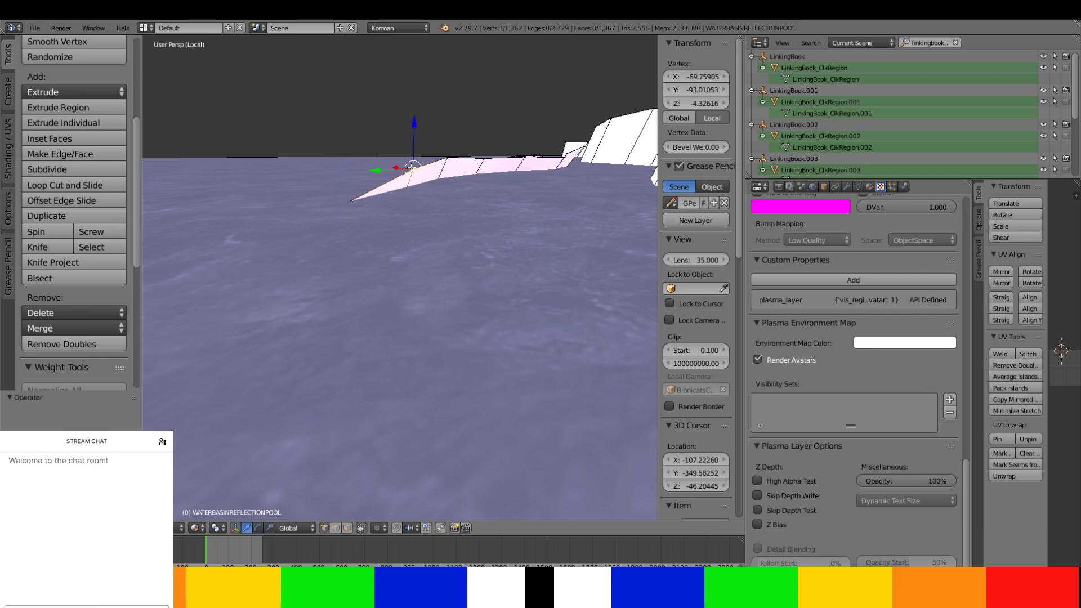
click(701, 102)
key(ctrl+v)
key(Return)
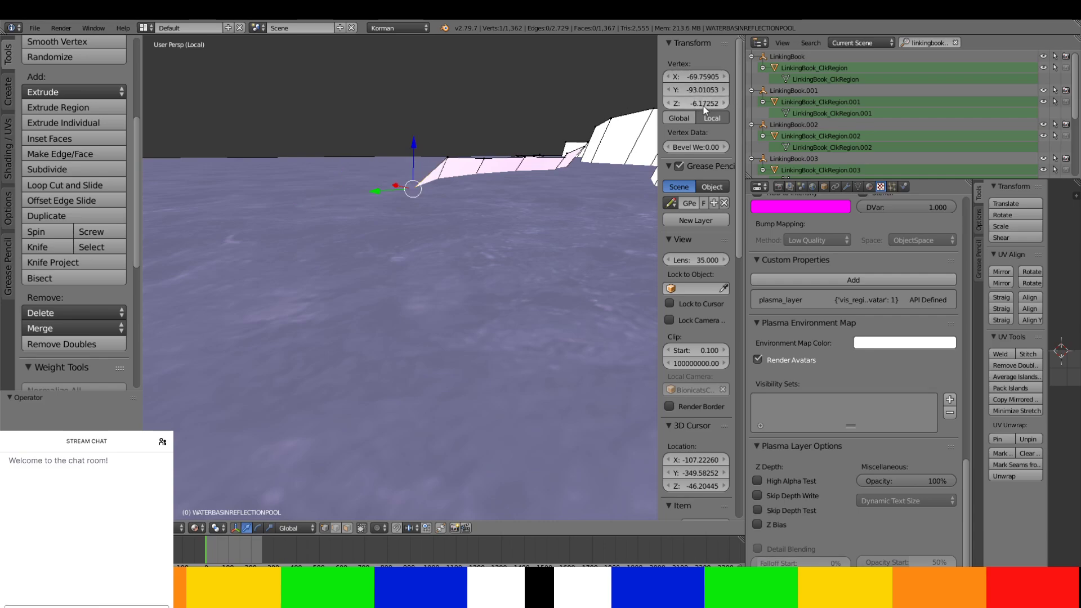
- Lower the next two raised rim vertices, at Y -101.96947 and Y -113.07974, to Z -6.17252
right_click(447, 158)
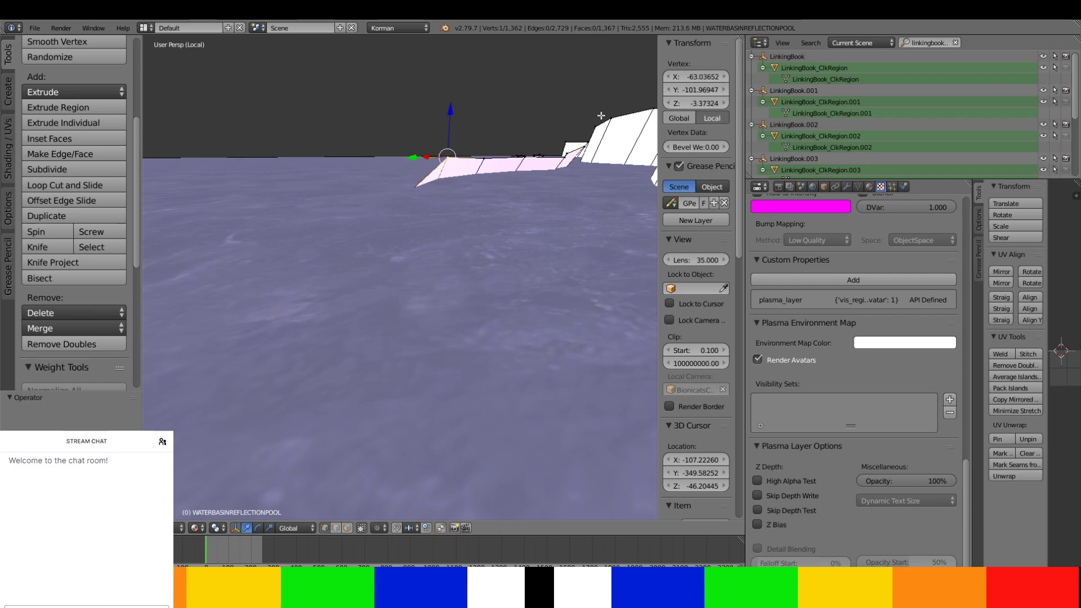
click(711, 103)
key(ctrl+v)
key(Return)
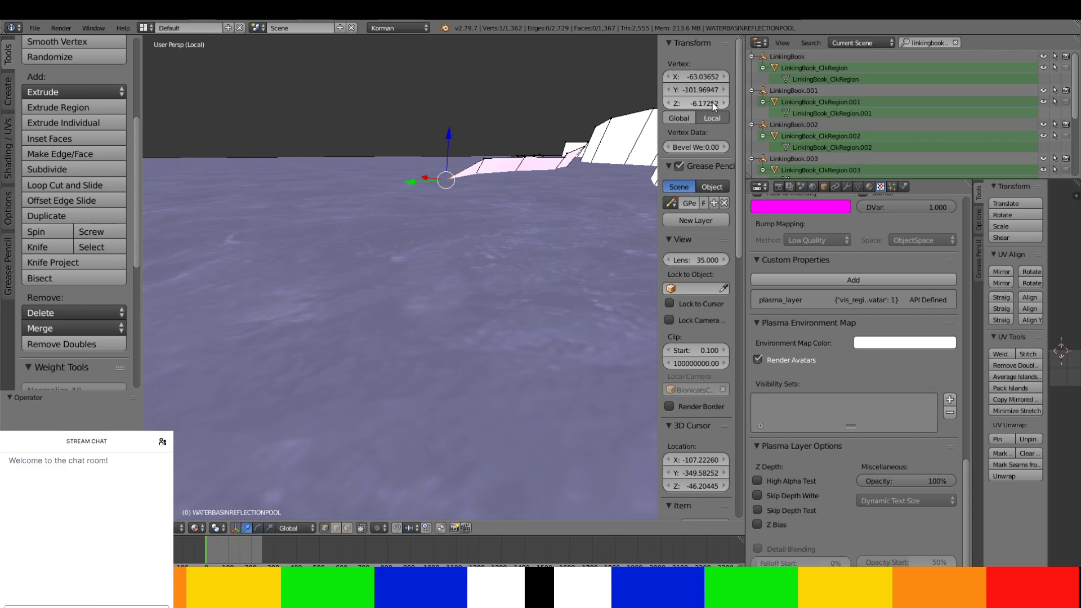
right_click(487, 164)
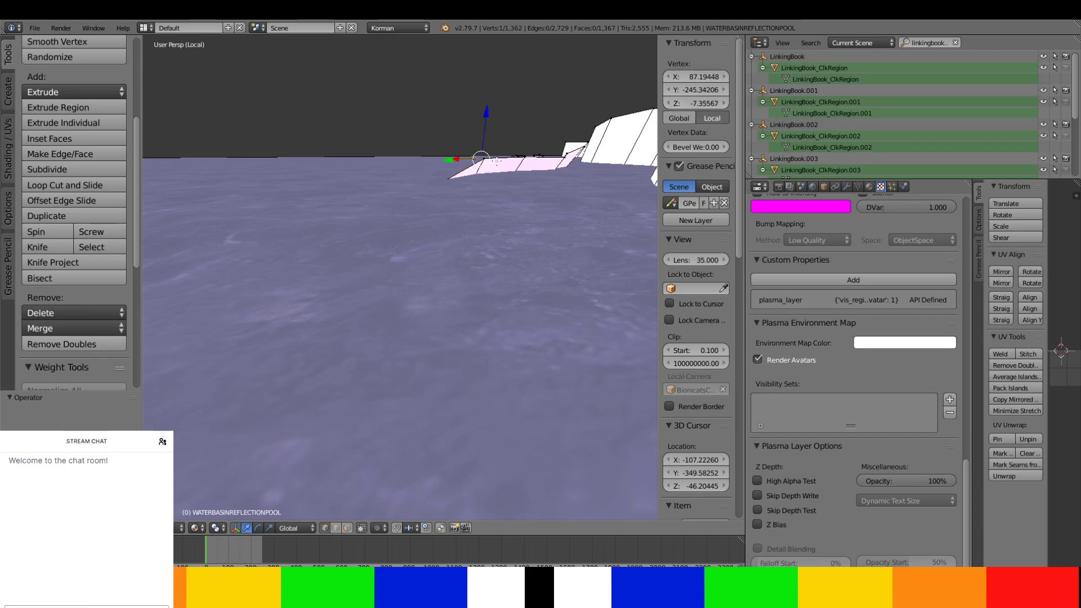
middle_drag(487, 162, 595, 130)
click(696, 102)
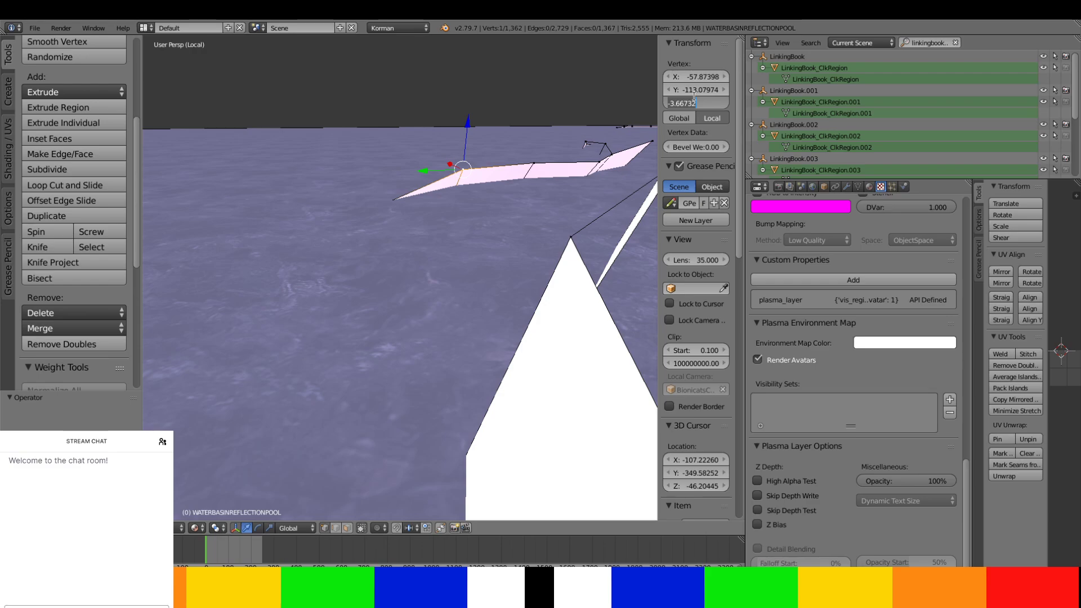
key(ctrl+v)
key(Return)
- Level the rim vertices at Y -125.80064 and Y -137.42284 to Z -6.17252
right_click(537, 157)
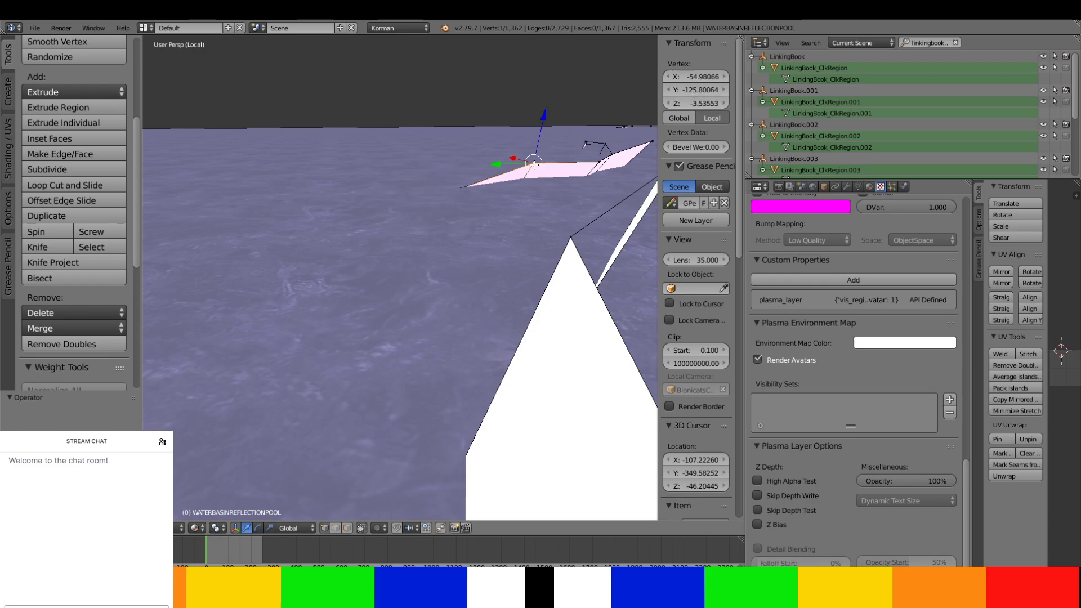
click(686, 103)
key(ctrl+v)
key(Return)
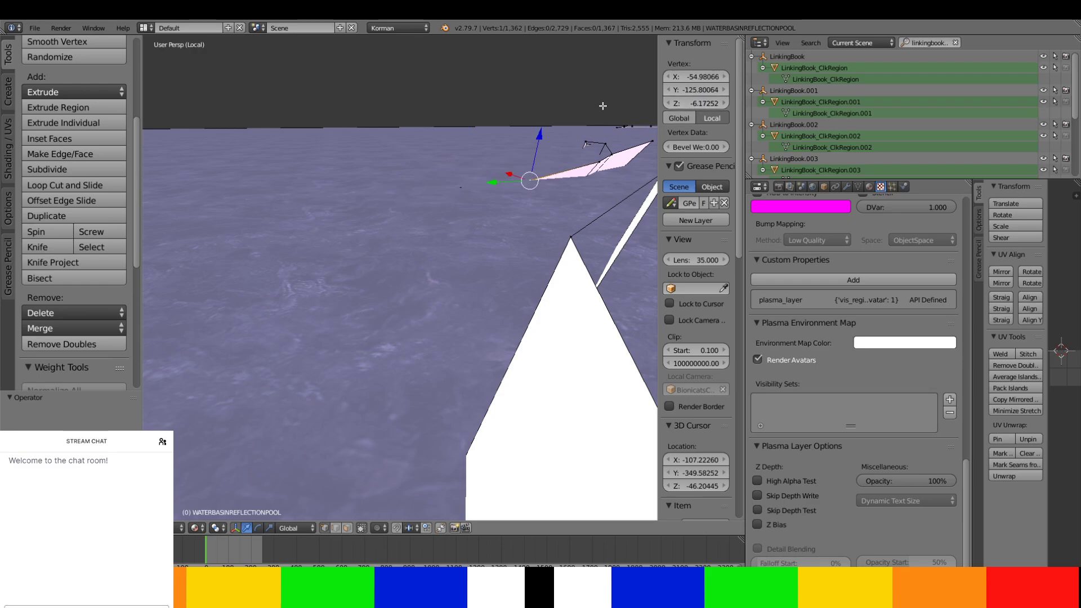
right_click(600, 161)
click(686, 103)
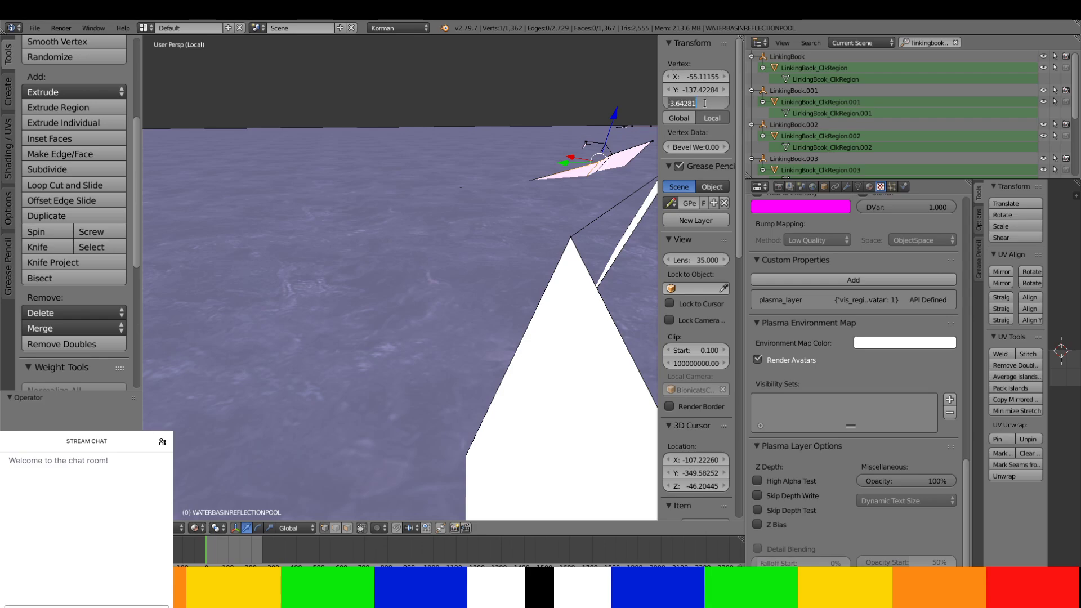
key(ctrl+v)
key(Return)
- Set Z to -6.17252 for the rim vertex at Y -142.51895 and the vertex below the tall spike at Y -153.37527
scroll(494, 244, down, 4)
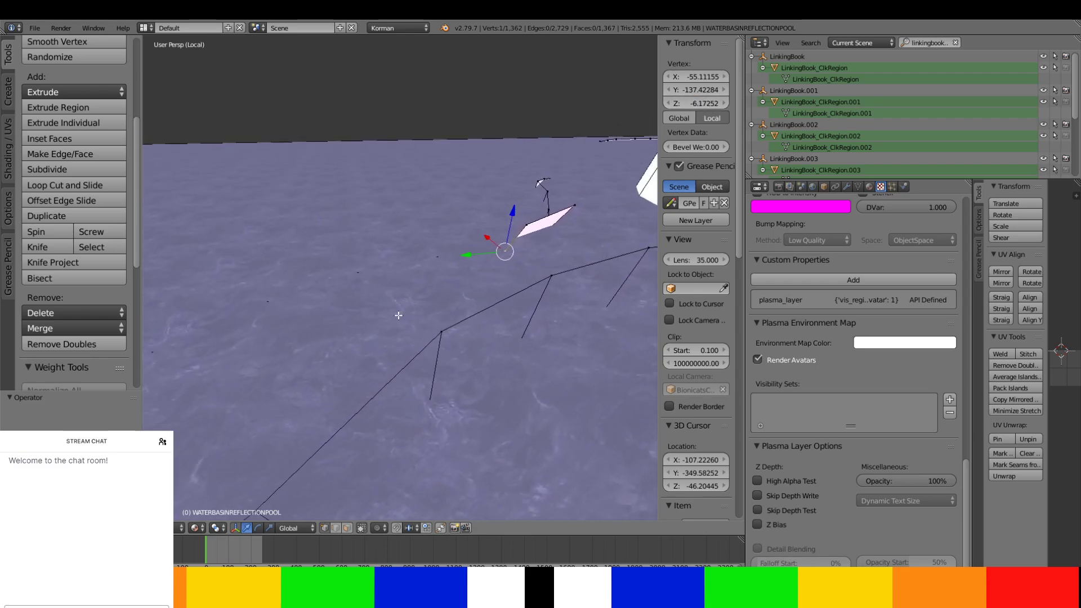
right_click(523, 227)
click(686, 103)
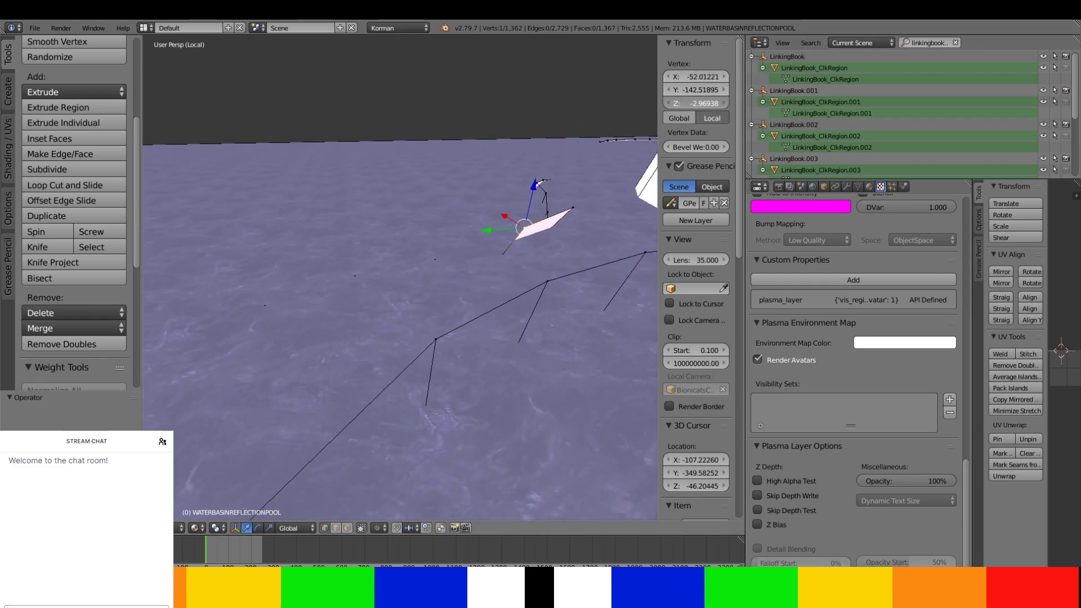
key(ctrl+v)
key(Return)
middle_drag(405, 168, 463, 156)
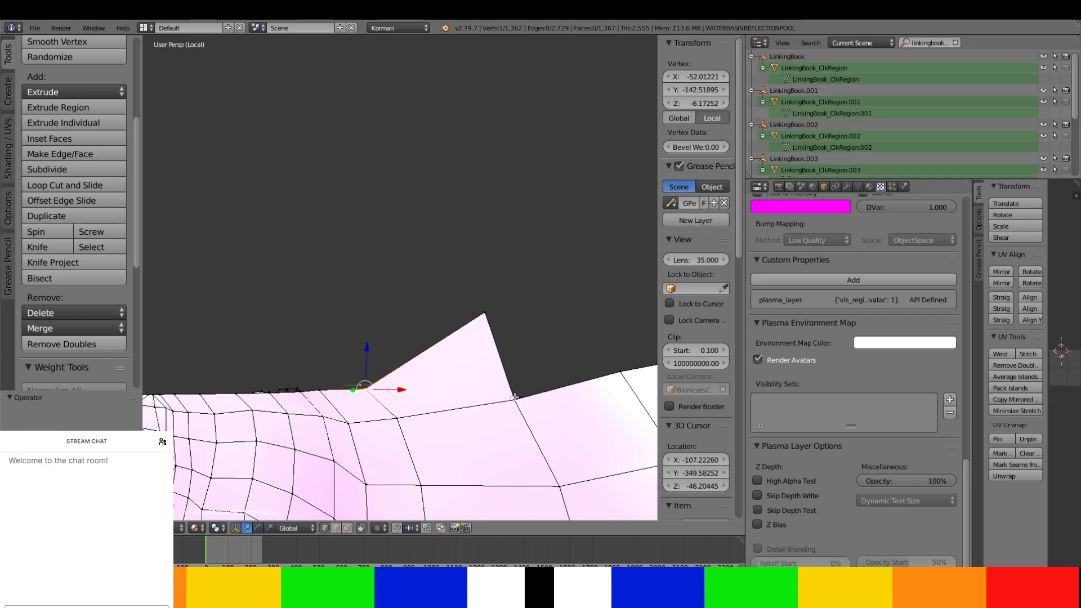
middle_drag(510, 401, 479, 341)
right_click(493, 356)
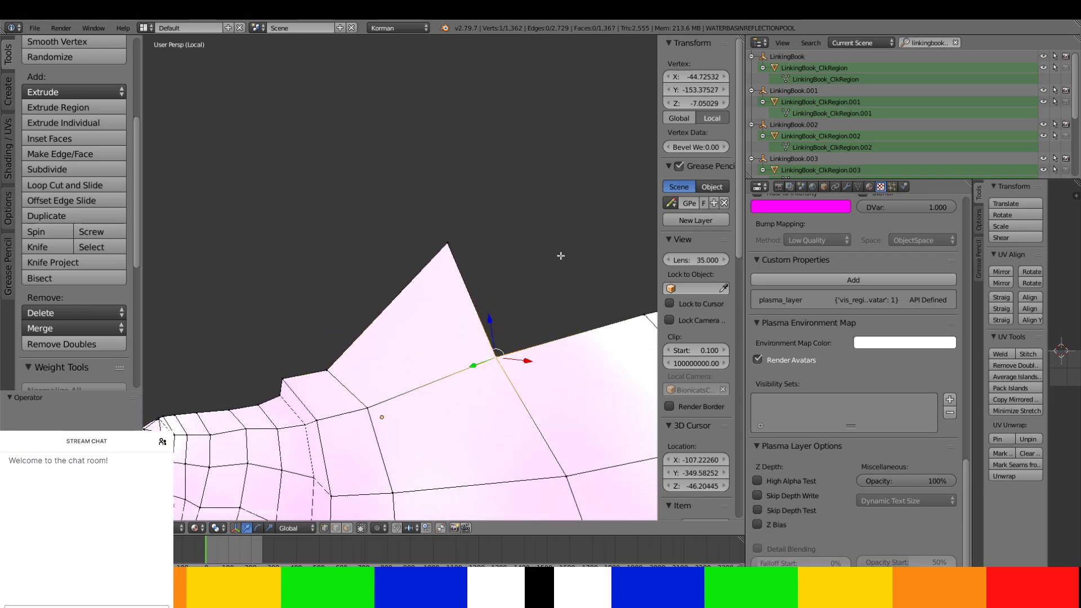
click(693, 99)
key(Return)
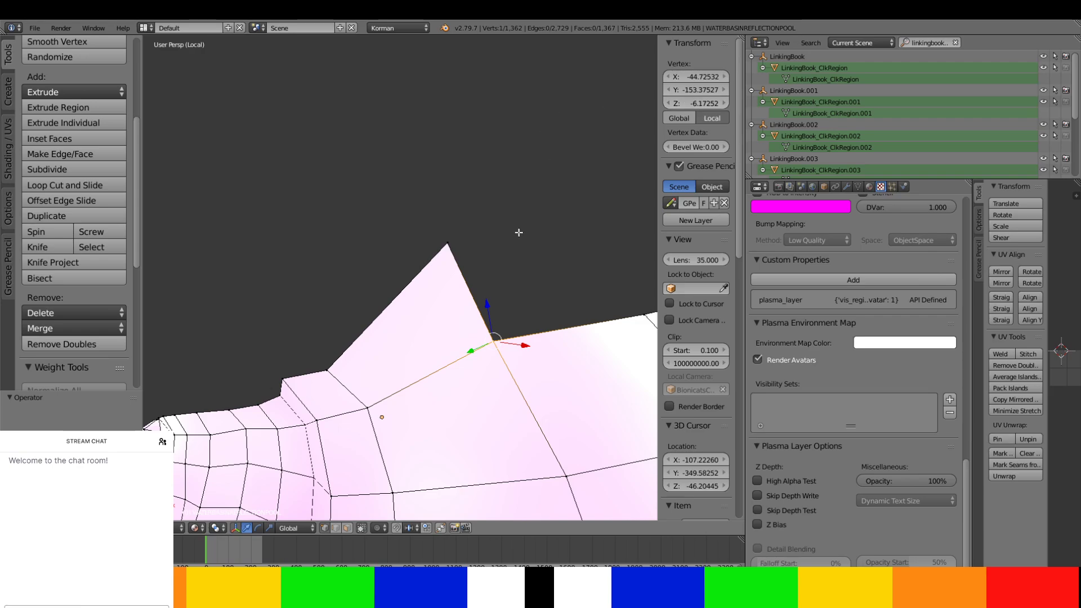
- Triangulate the spiked quad face on the rim and delete the triangle that sticks up above the edge
click(347, 527)
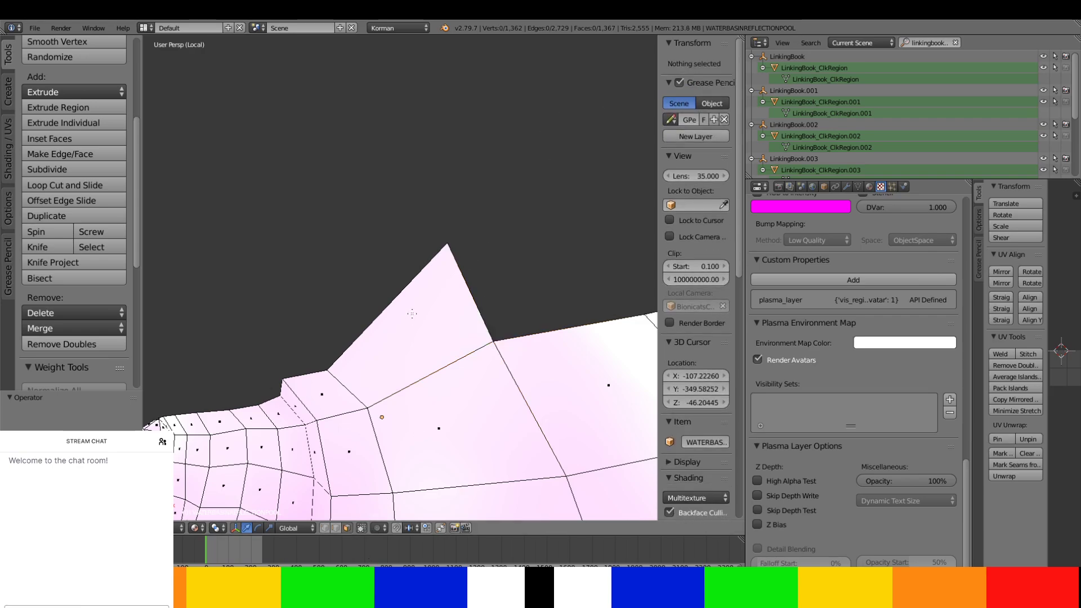
right_click(416, 285)
key(ctrl+t)
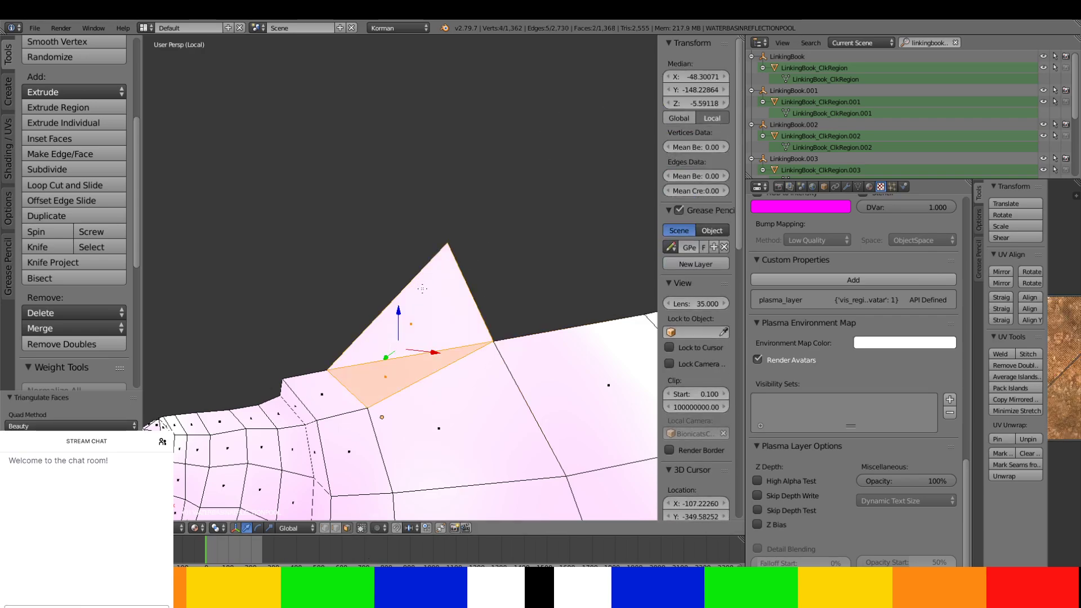
key(x)
click(423, 289)
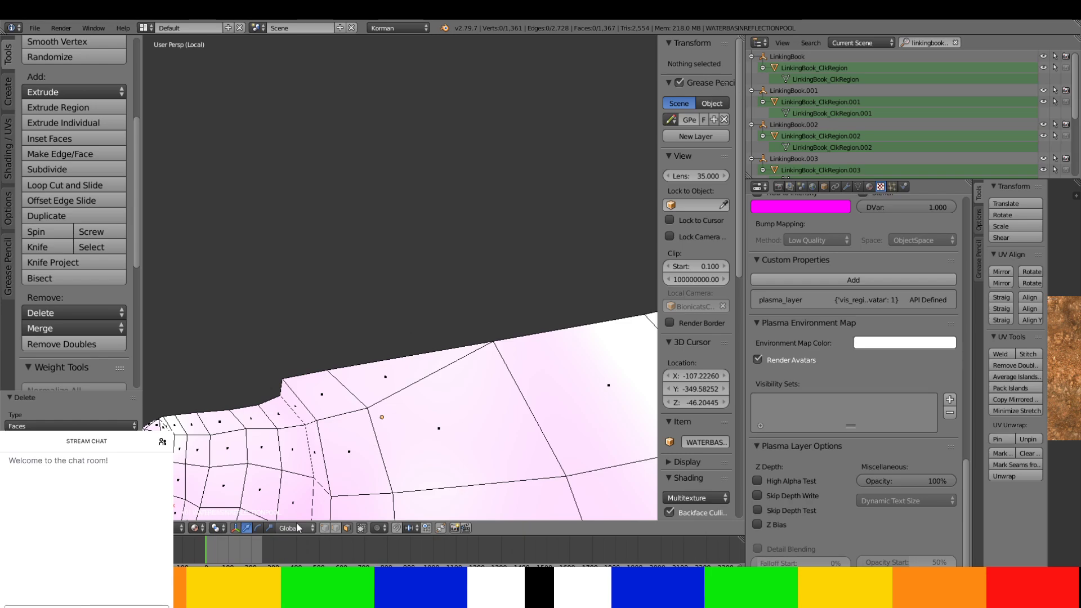
- Return to vertex selection and set the Z coordinate of the rim vertices at Y -157.50764 and Y -162.99516 to -6.17252
click(324, 529)
middle_drag(361, 343, 254, 370)
right_click(475, 312)
click(697, 103)
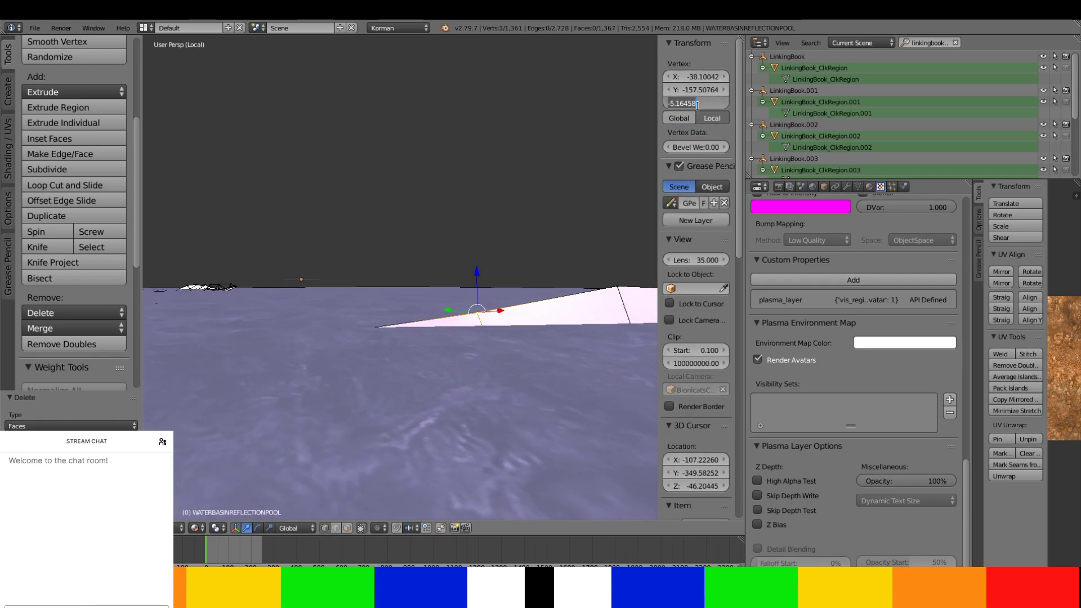
key(ctrl+v)
key(Return)
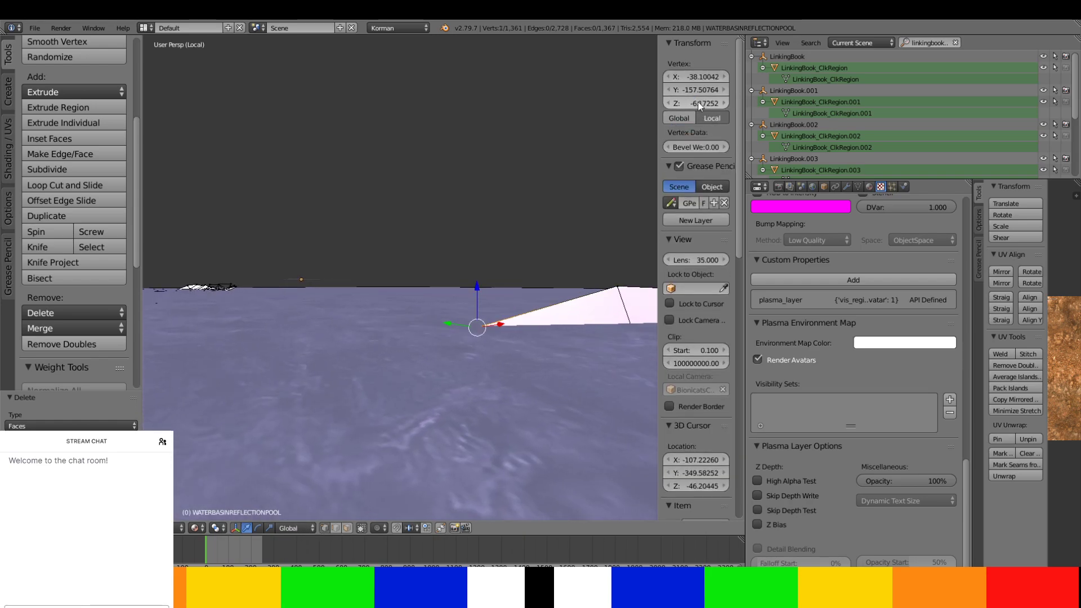
right_click(619, 287)
click(692, 103)
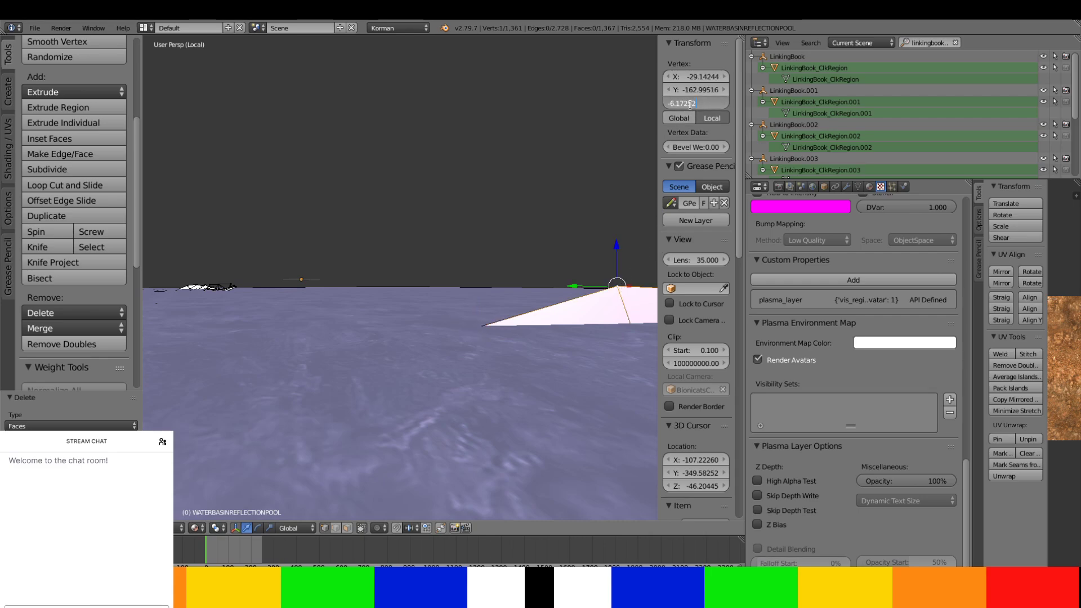
text(-6.17252)
key(Return)
- Set the Z coordinate of the rim vertices at Y -170.77333 and Y -180.97168 to -6.17252
shift+middle_drag(469, 275, 252, 257)
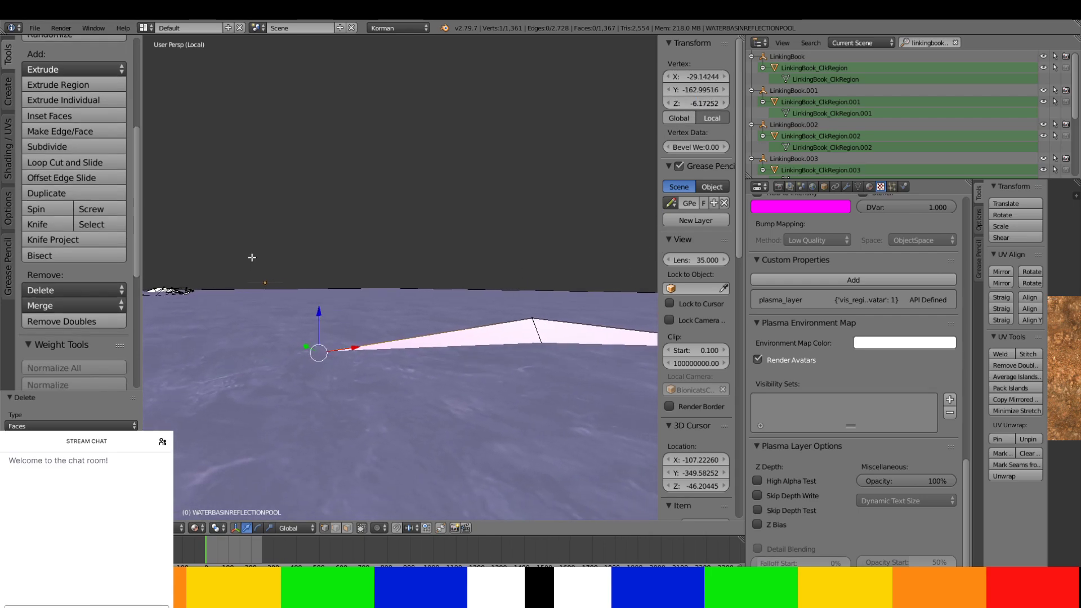
shift+middle_drag(400, 333, 184, 296)
right_click(390, 295)
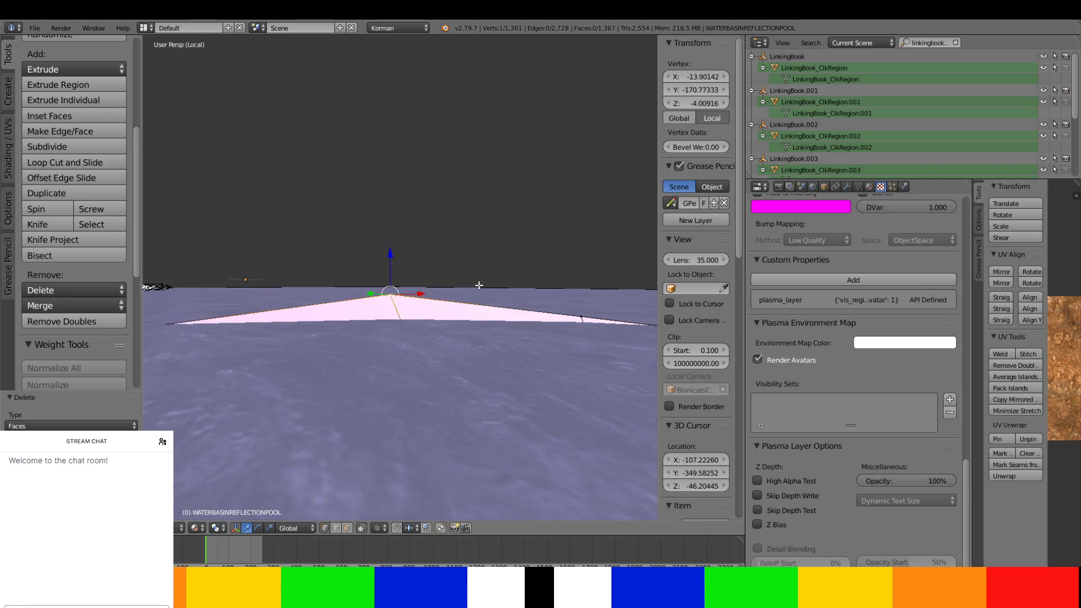
click(705, 101)
text(-6.17252)
key(Return)
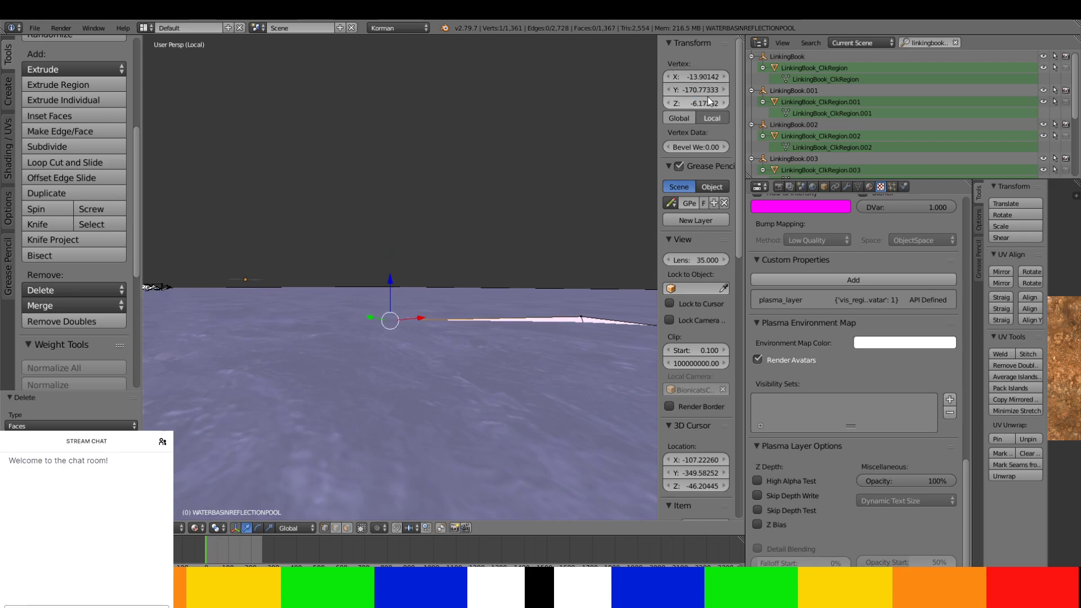
right_click(584, 313)
click(683, 102)
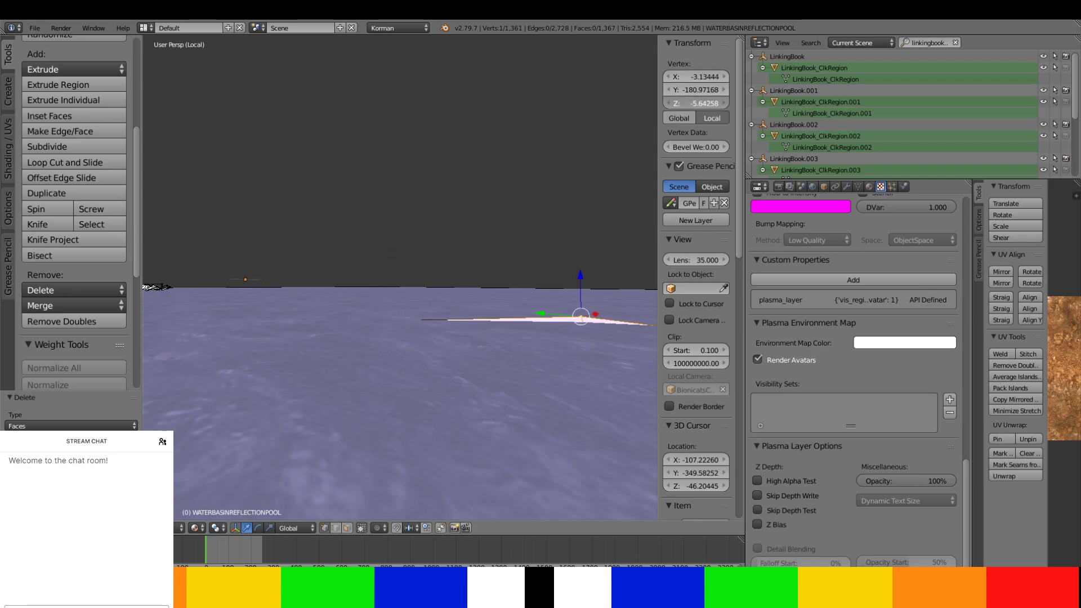
text(-6.17252)
key(Return)
- Level the rim vertices at Y -194.46107 and Y -208.62679 to Z -6.17252
middle_drag(467, 347, 225, 270)
right_click(487, 229)
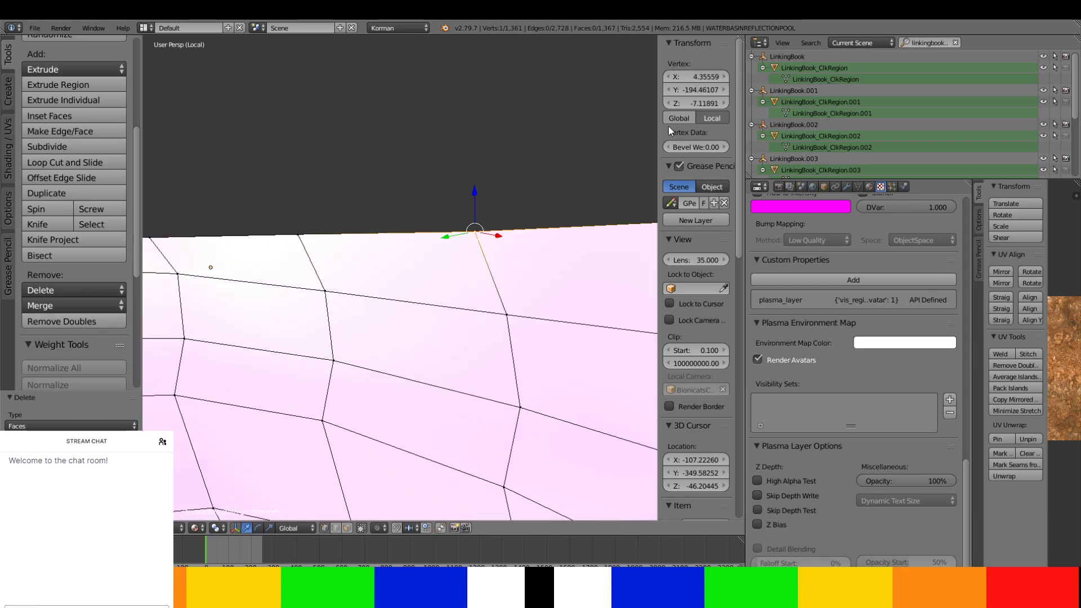
click(685, 103)
text(-6.17252)
click(684, 119)
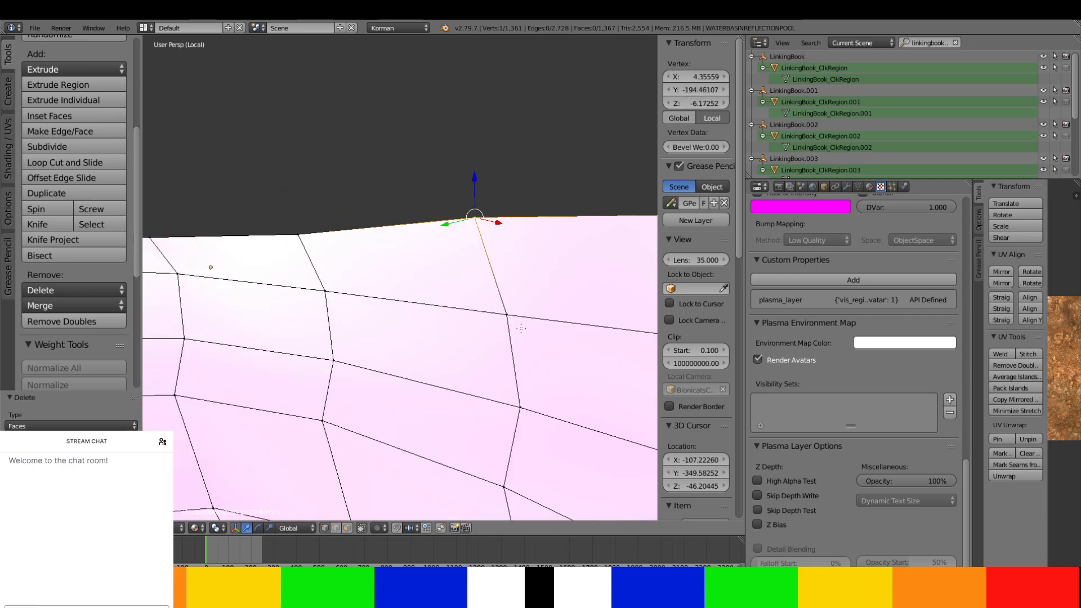
middle_drag(475, 311, 335, 298)
right_click(475, 194)
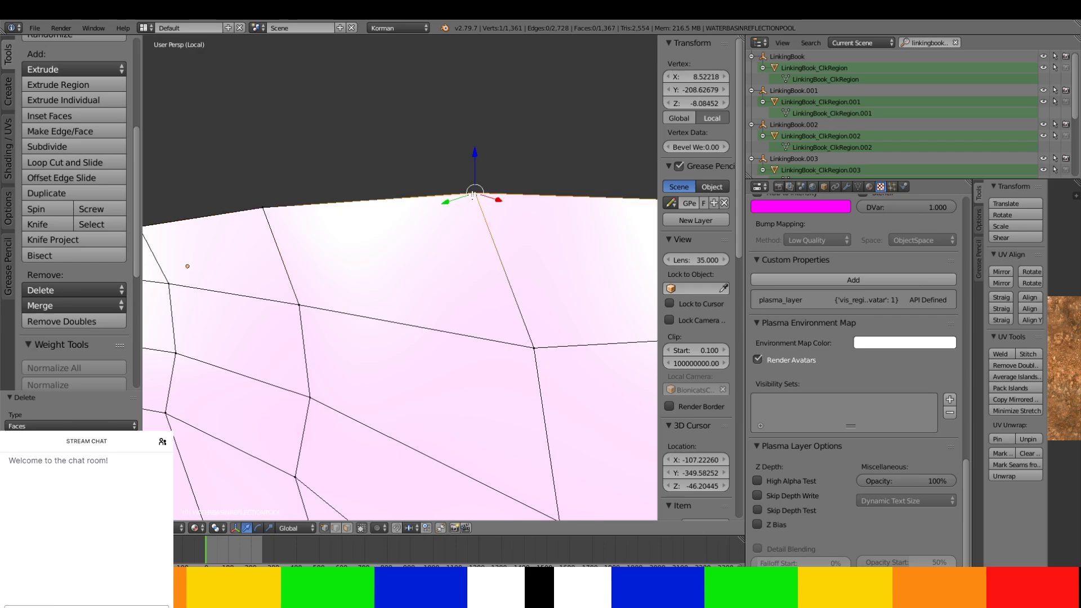
click(697, 99)
text(-6.17252)
key(Return)
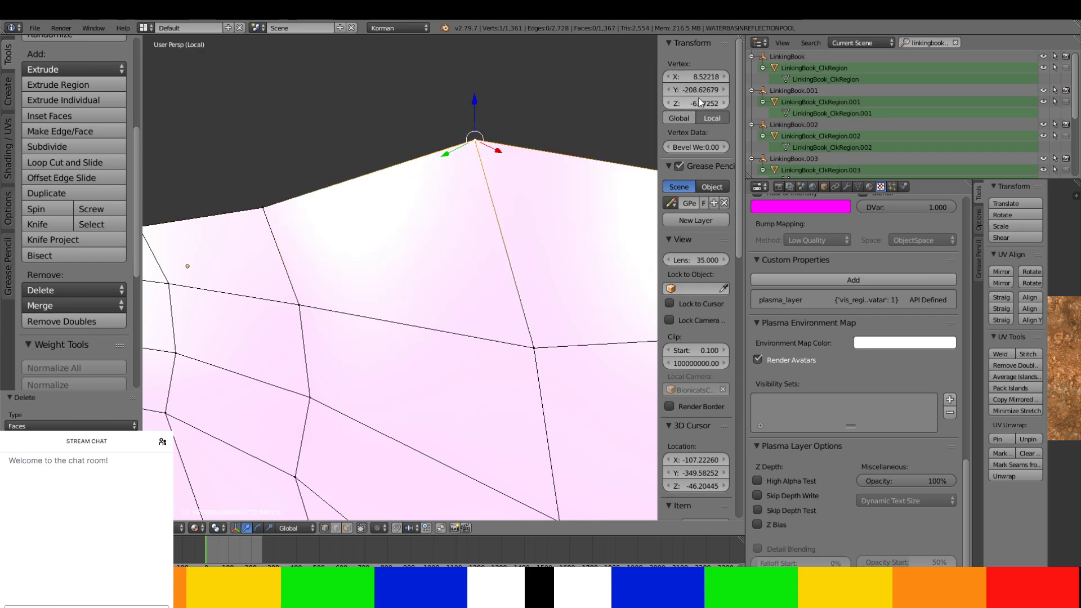
- Set Z to -6.17252 for the rim vertices at Y -217.33820 and Y -223.00418
middle_drag(307, 267, 218, 263)
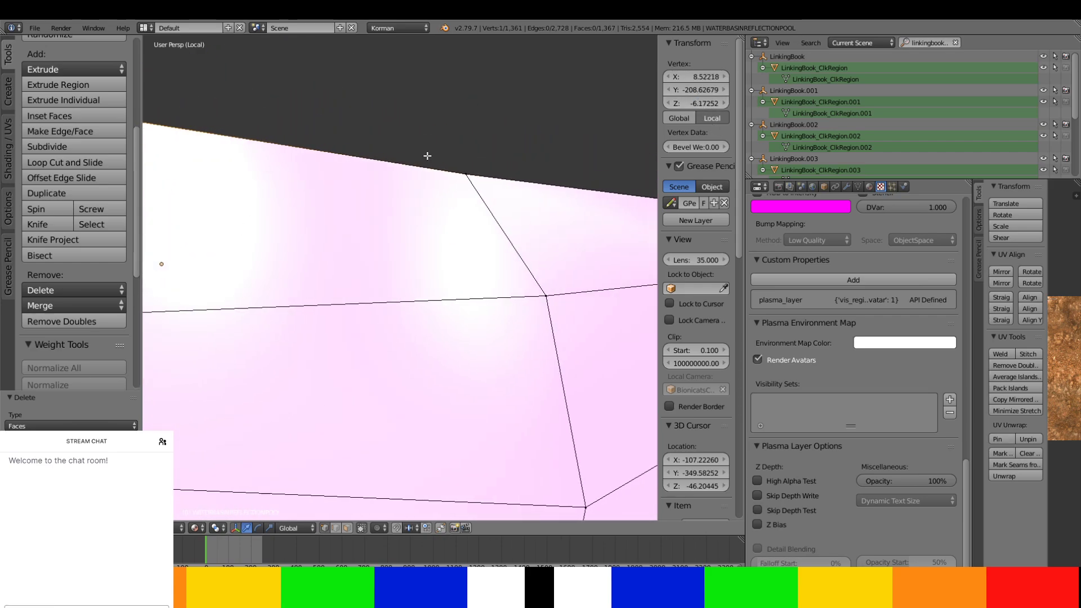
right_click(465, 174)
click(688, 104)
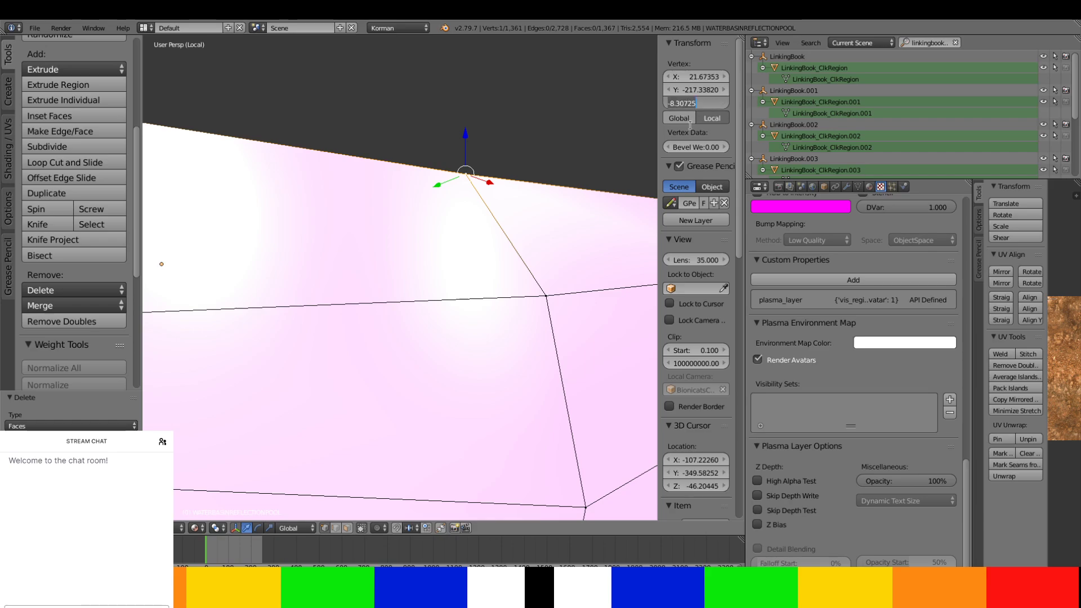
text(-6.17252)
key(Return)
middle_drag(406, 168, 292, 171)
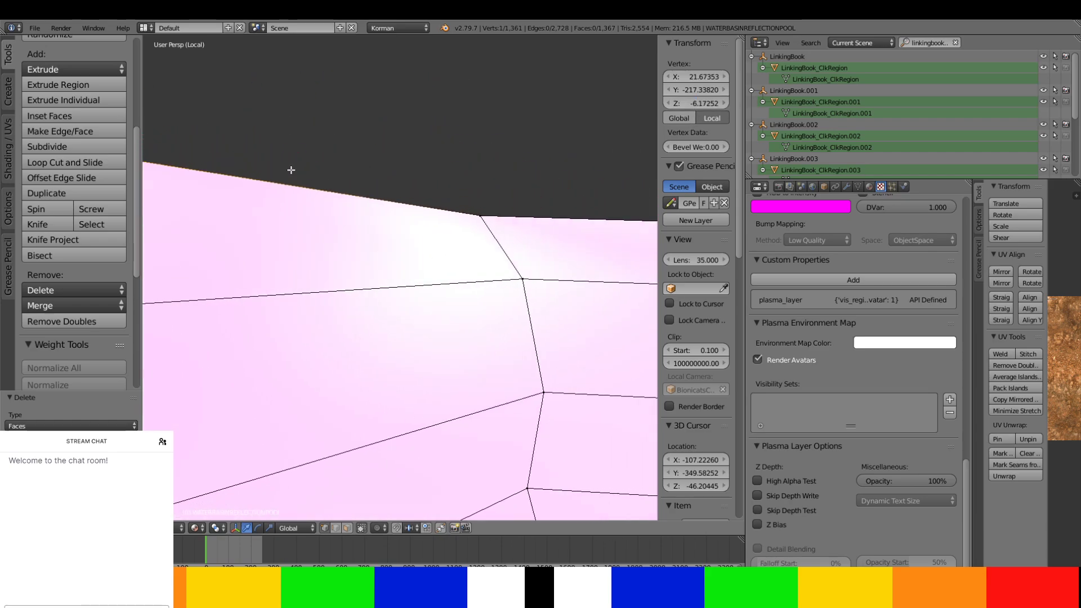
scroll(292, 171, down, 1)
right_click(480, 223)
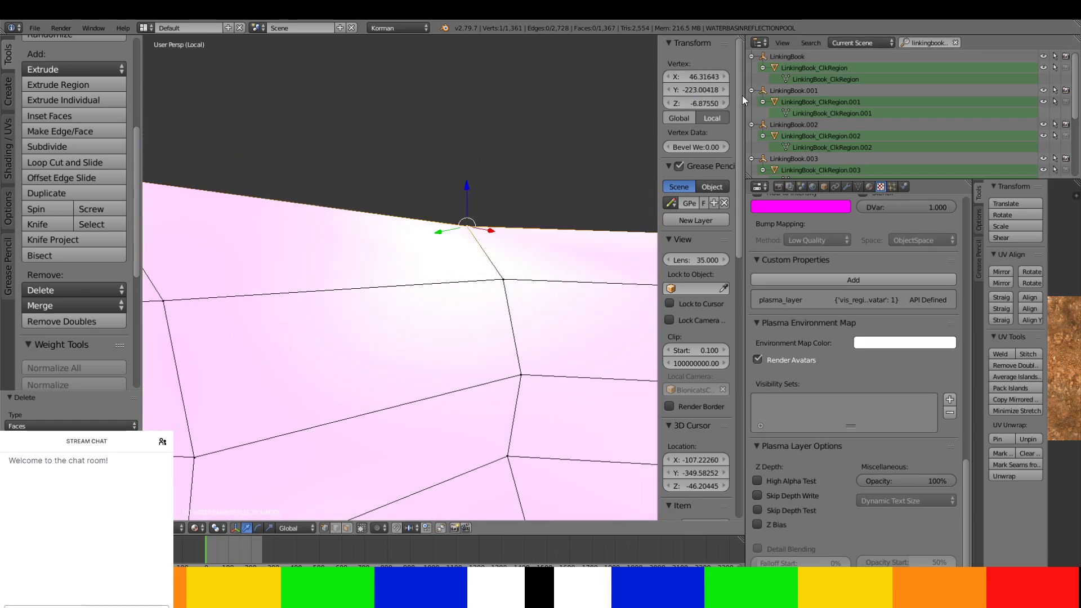
text(-6.17252)
key(Return)
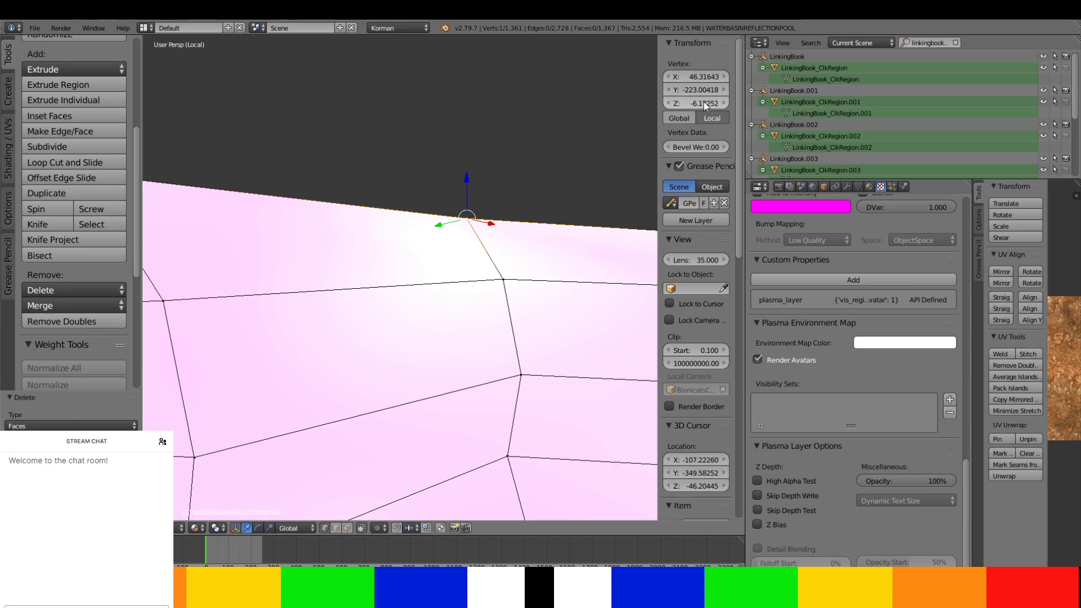
- Level the next two rim vertices, at Y -236.91885 and Y -245.34206, to Z -6.17252
shift+middle_drag(625, 142, 305, 109)
right_click(418, 201)
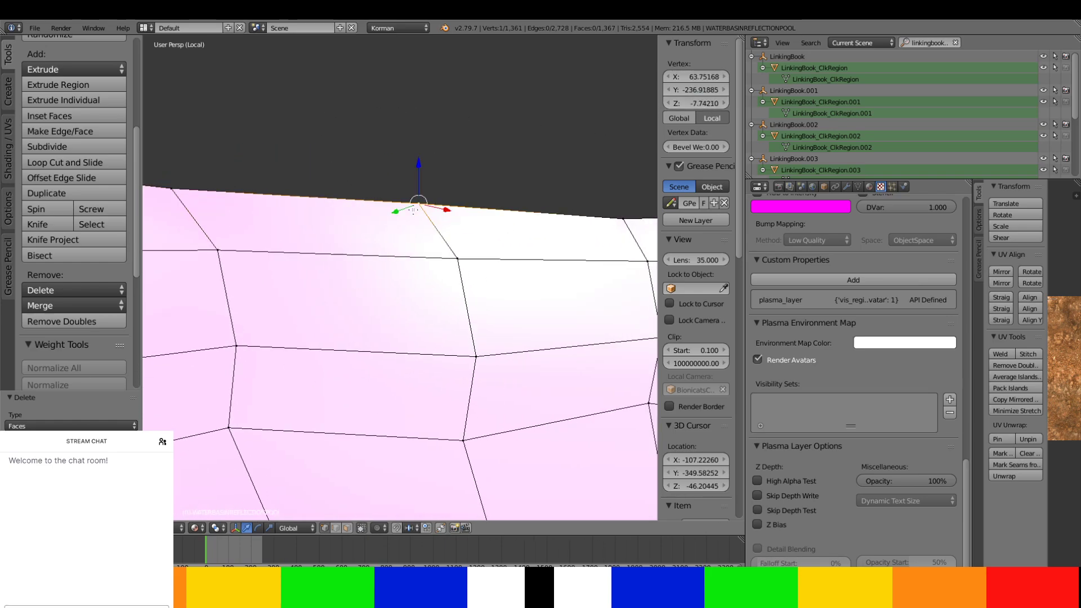
double_click(696, 101)
text(-6.17252)
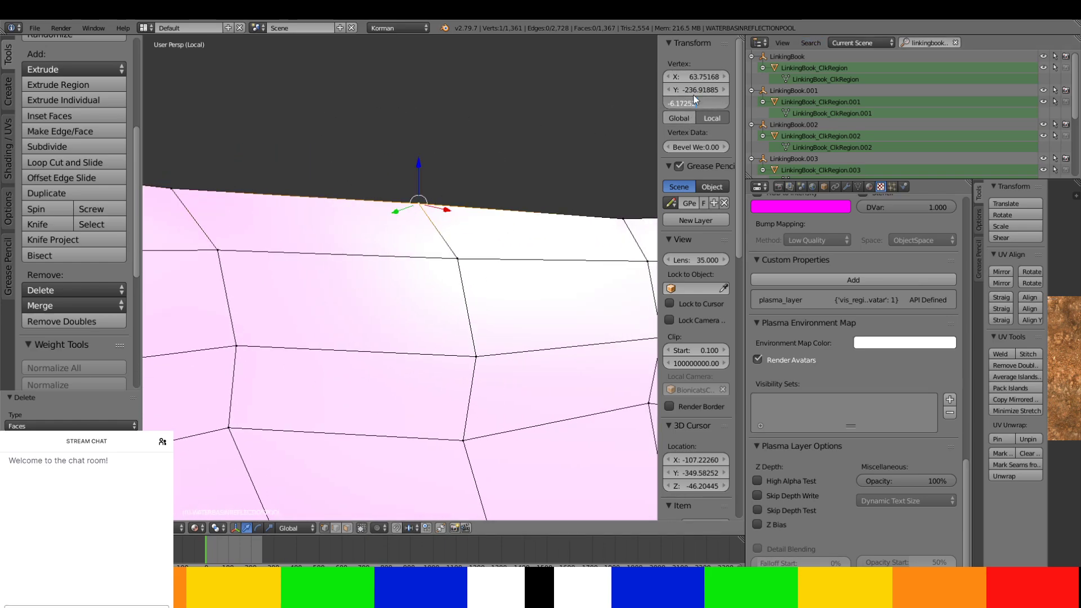
key(Return)
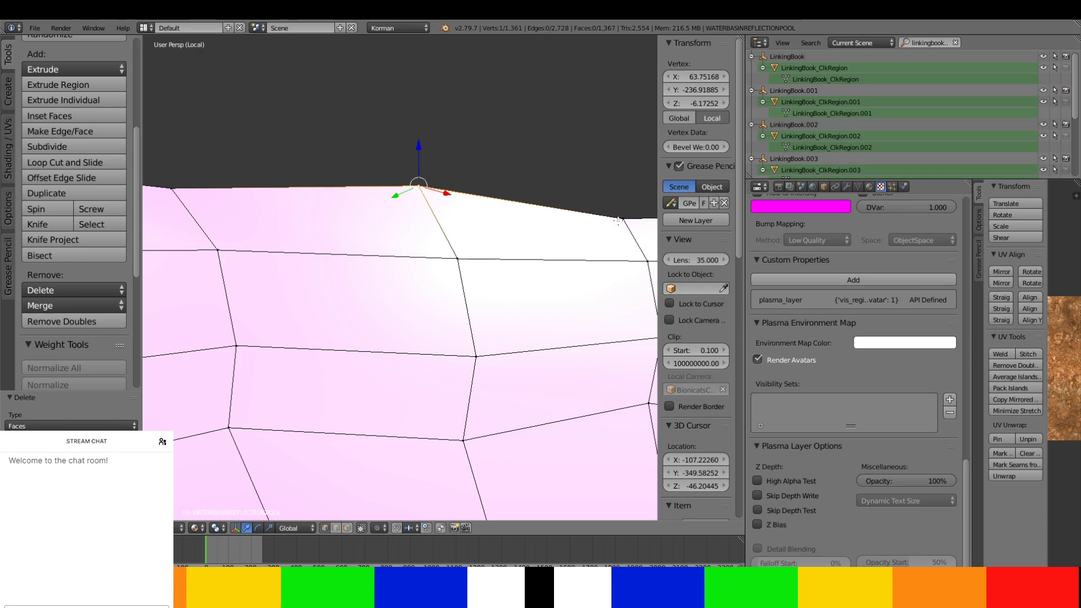
right_click(622, 217)
double_click(695, 103)
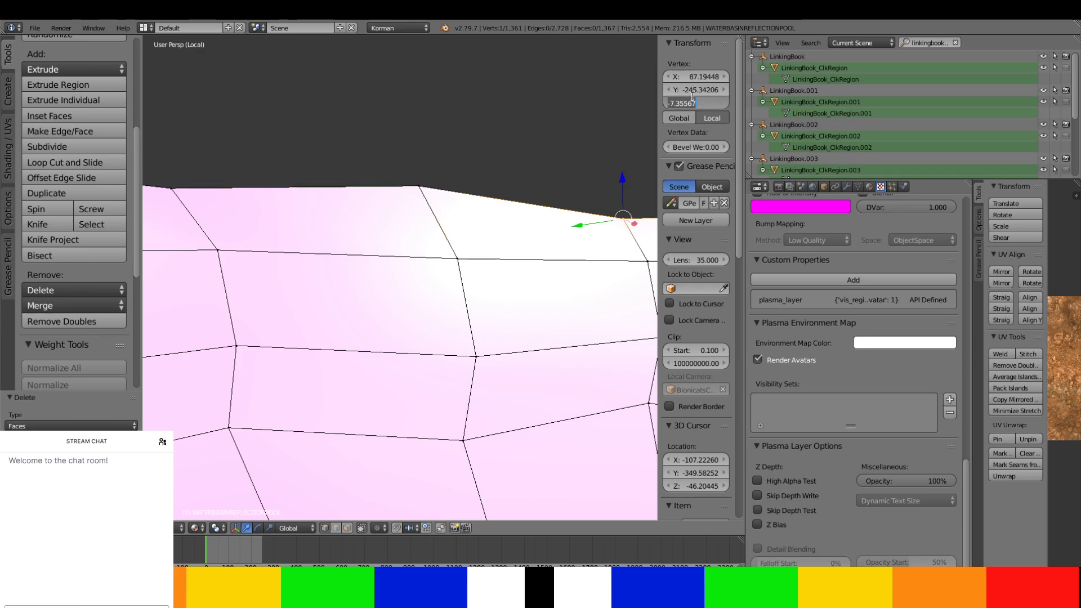
text(-6.17252)
key(Return)
- Set the Z coordinate of the rim vertices at Y -260.10211 and Y -275.63660 to -6.17252
shift+middle_drag(565, 125, 177, 111)
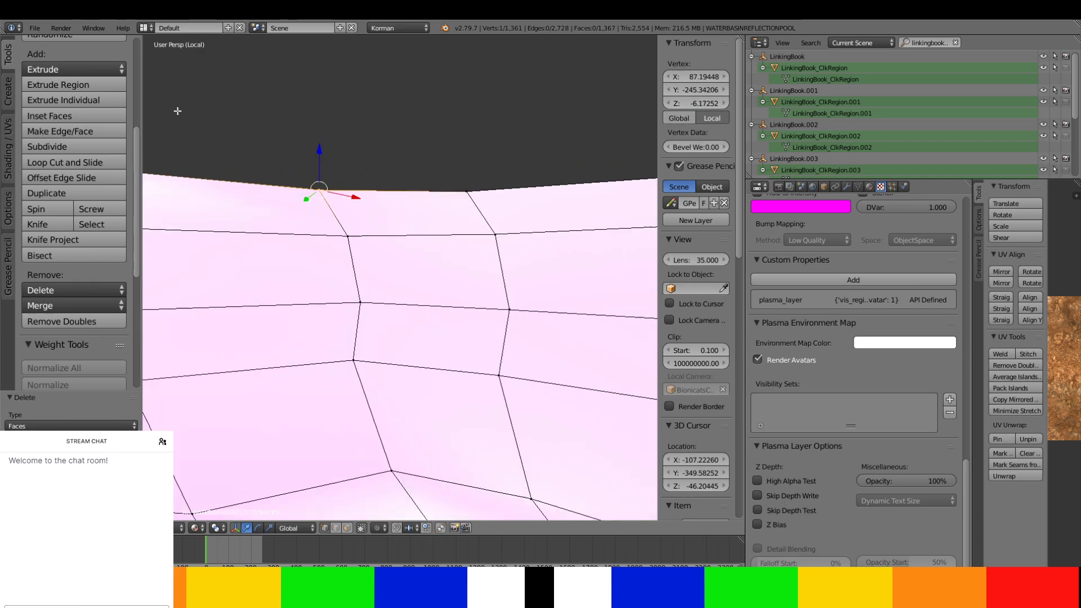
right_click(467, 192)
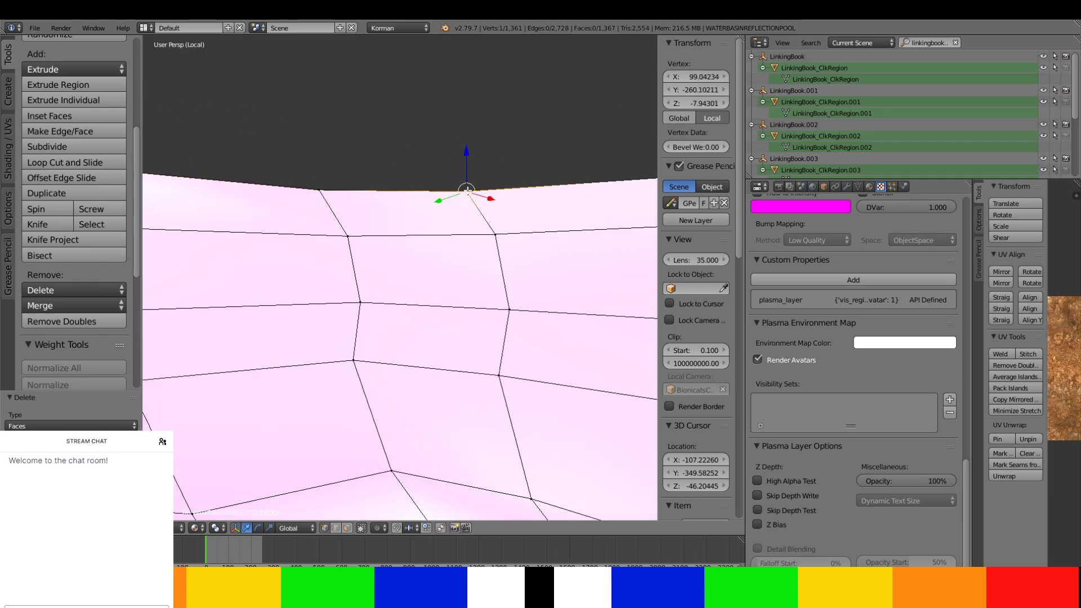
text(-6.17252)
key(Return)
shift+middle_drag(506, 225, 284, 231)
right_click(384, 197)
click(679, 104)
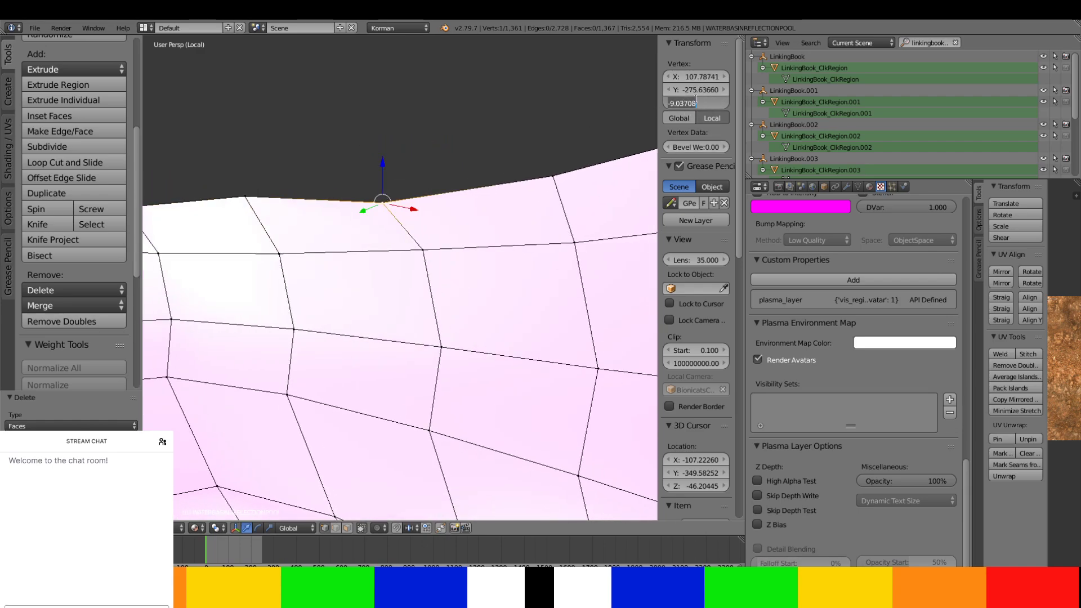
key(ctrl+v)
key(Return)
- Level the rim vertices at Y -287.88828 and Y -301.83984 to Z -6.17252
right_click(552, 175)
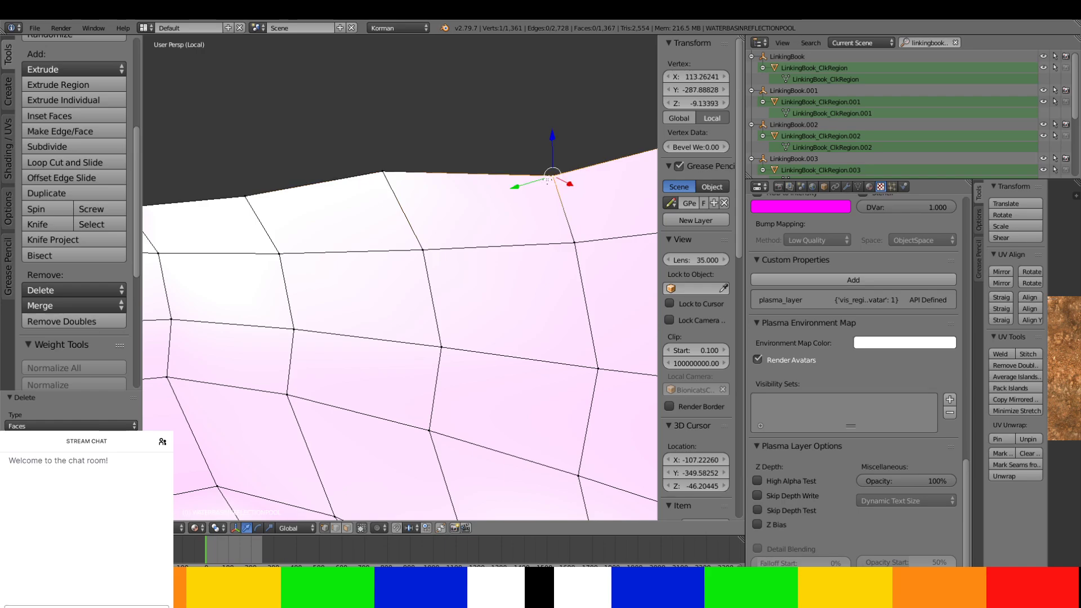
click(709, 103)
text(-6.17252)
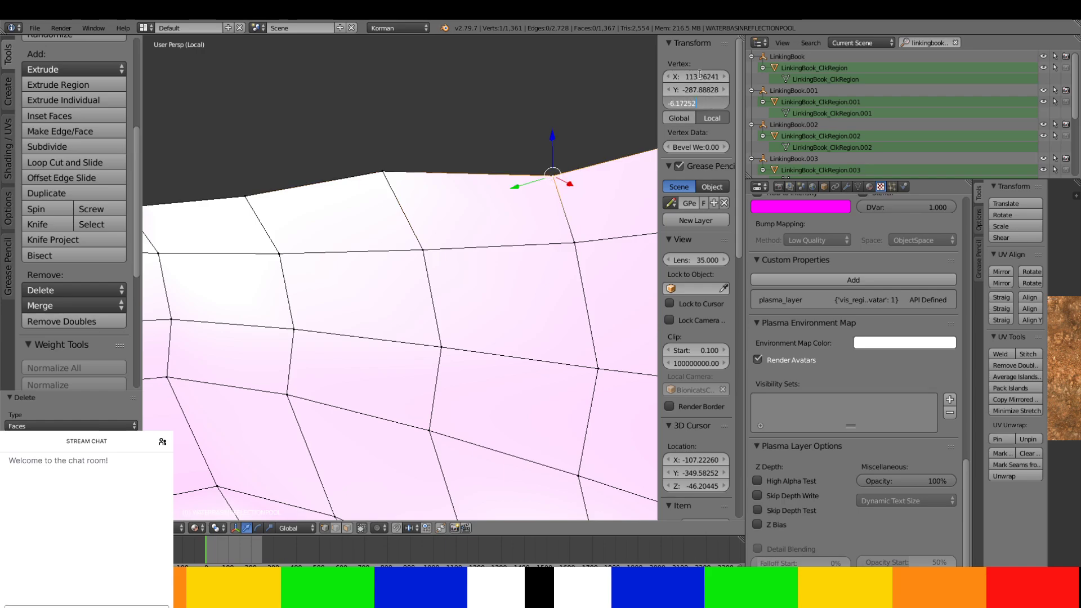
key(Return)
middle_drag(550, 209, 409, 222)
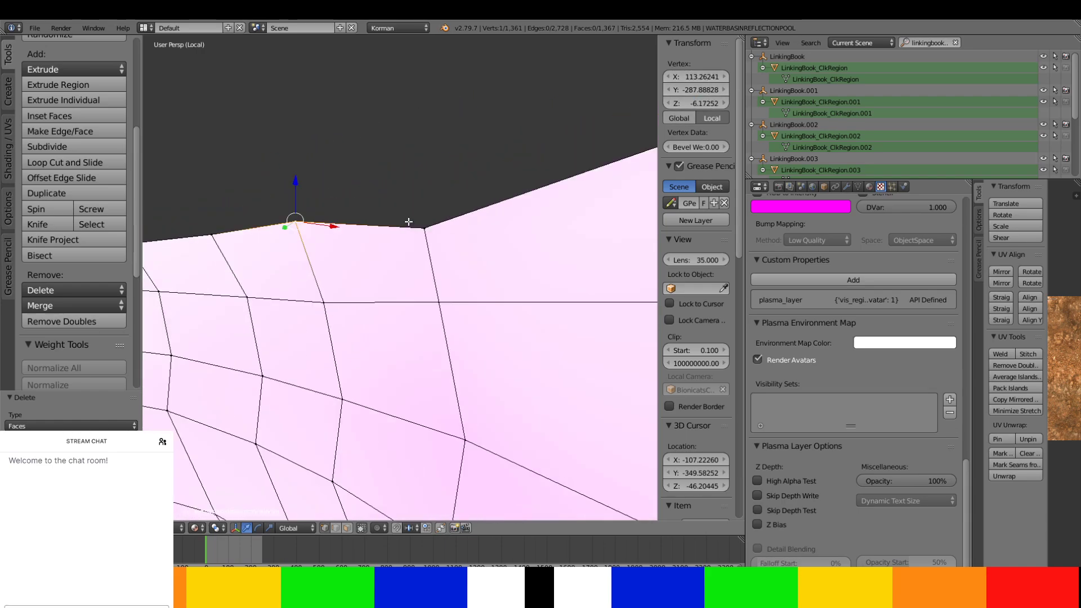
right_click(421, 226)
click(694, 101)
key(ctrl+c)
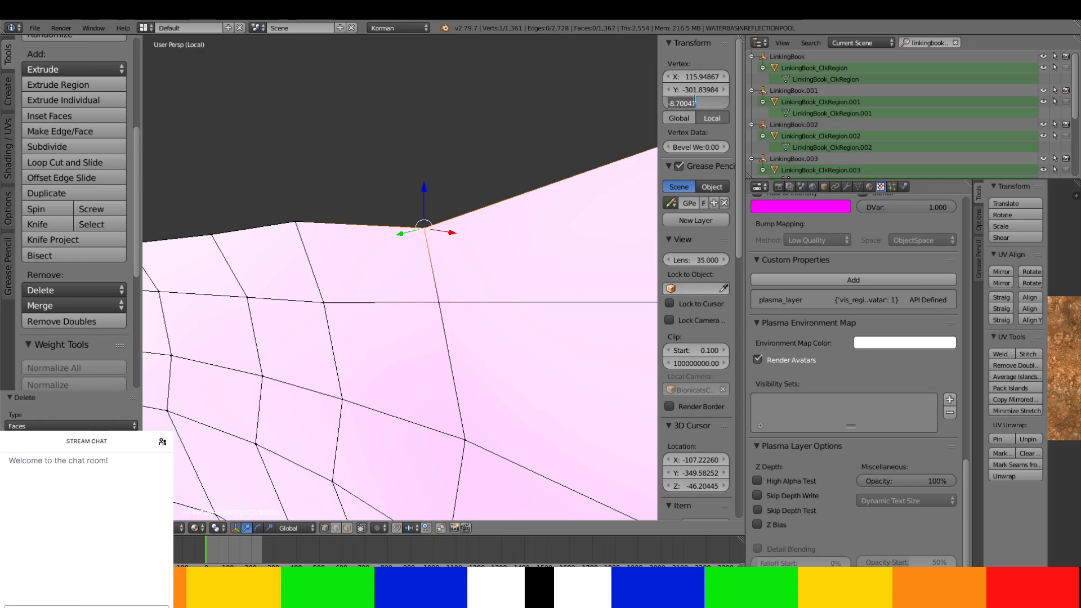
key(Return)
- Set Z to -6.17252 for the rim vertices at Y -322.43503 and Y -334.95911
middle_drag(479, 217, 338, 266)
right_click(311, 215)
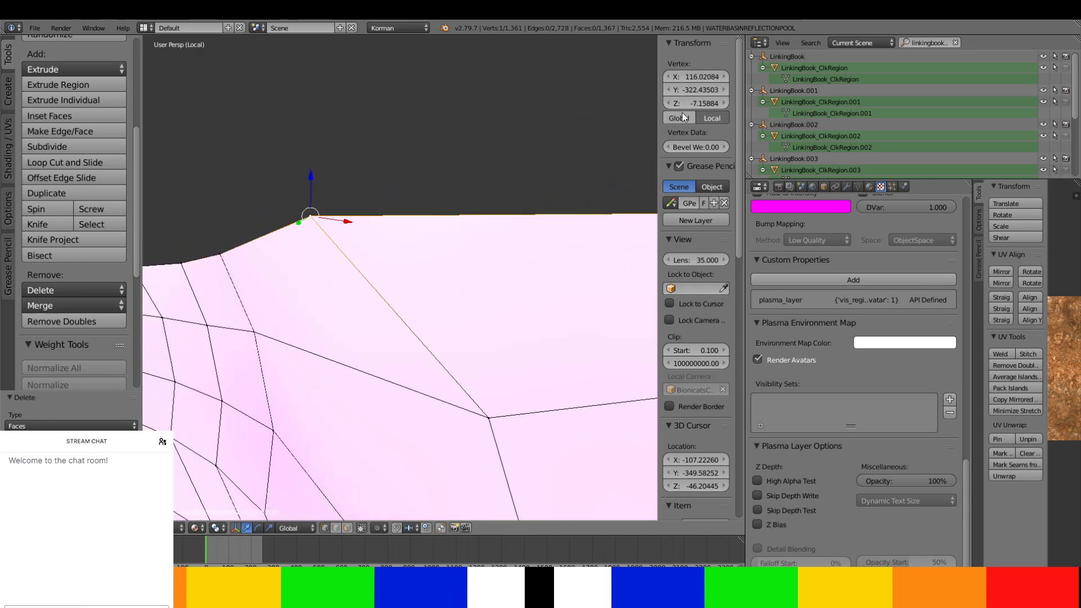
click(702, 101)
key(ctrl+v)
key(Return)
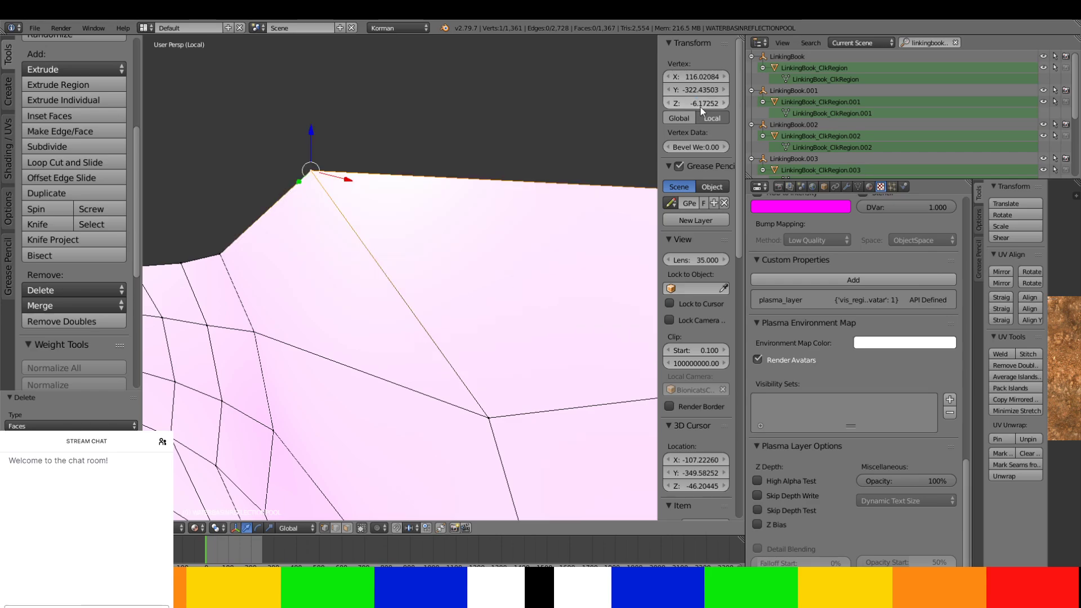
middle_drag(590, 215, 366, 204)
right_click(363, 201)
click(698, 103)
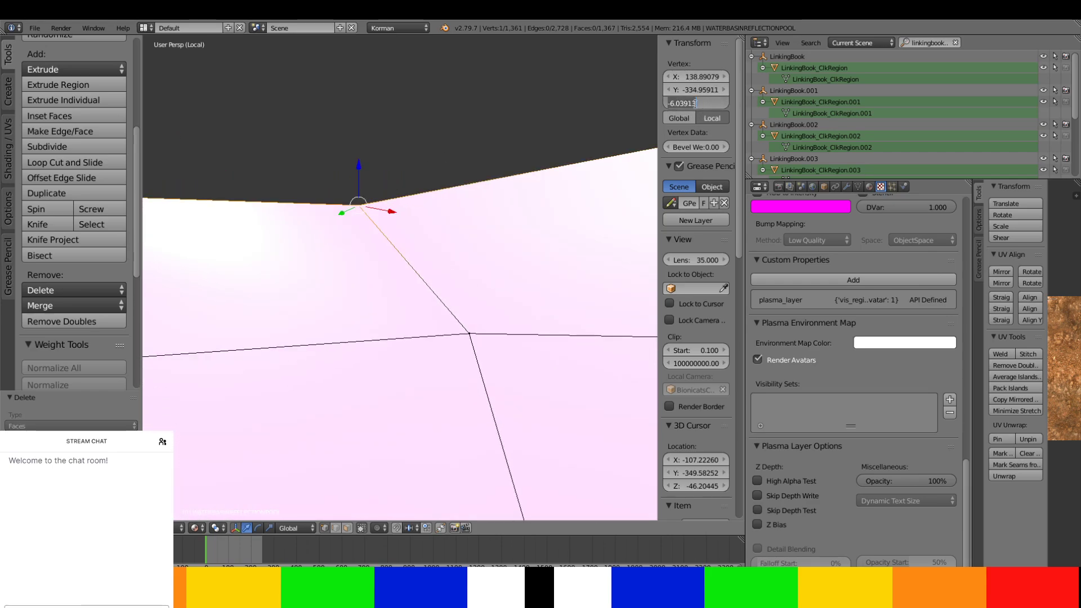
key(ctrl+v)
key(Return)
- Level the rim vertices at Y -349.97061 and Y -365.11462 to Z -6.17252
scroll(485, 239, down, 6)
shift+middle_drag(486, 239, 365, 234)
right_click(415, 227)
click(698, 103)
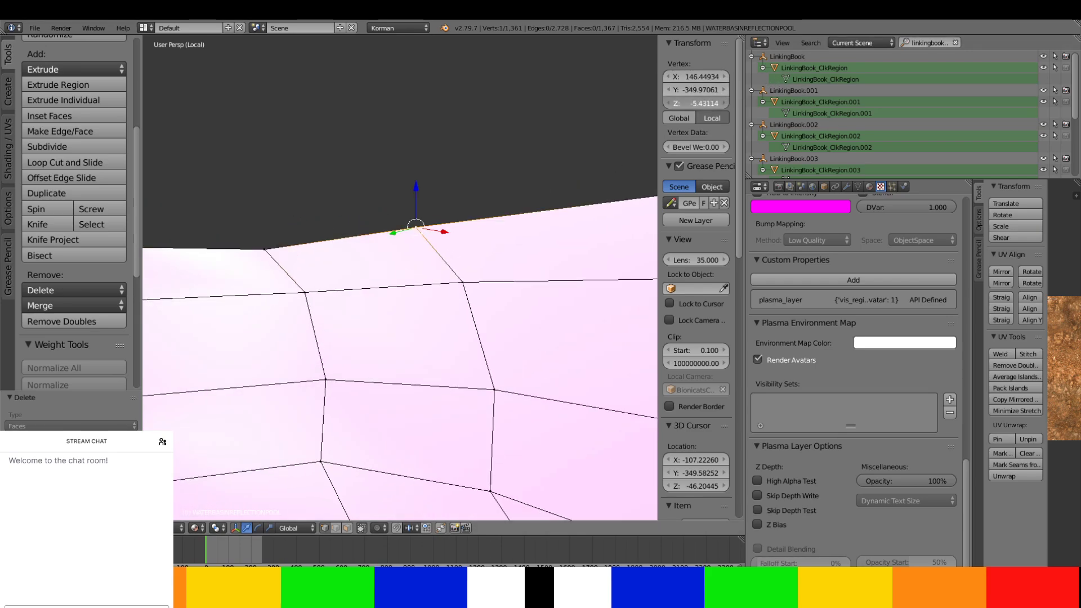
key(ctrl+v)
key(Return)
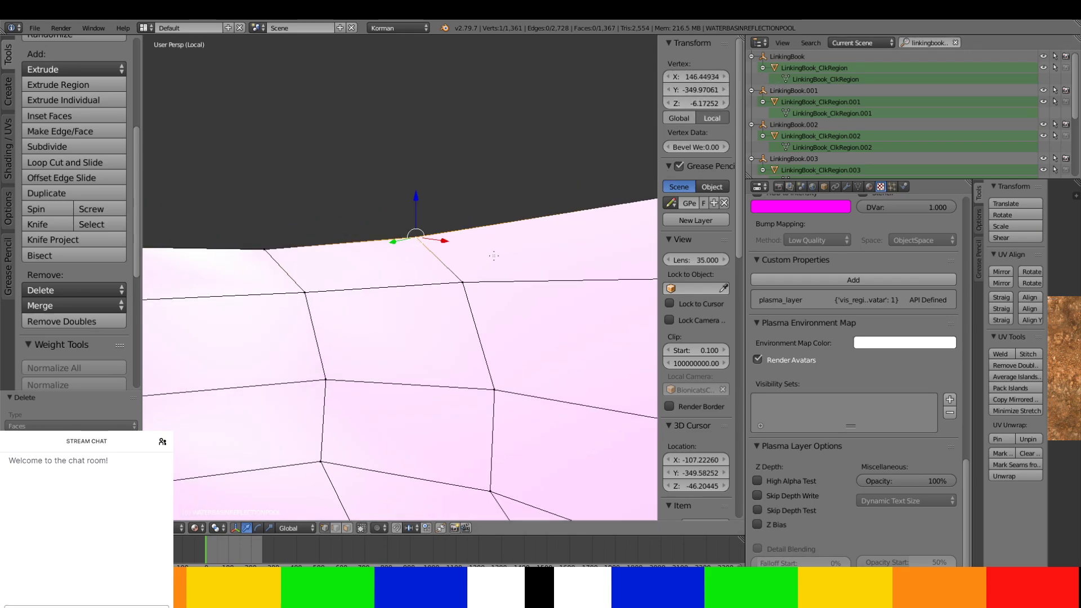
middle_drag(493, 255, 427, 271)
right_click(458, 235)
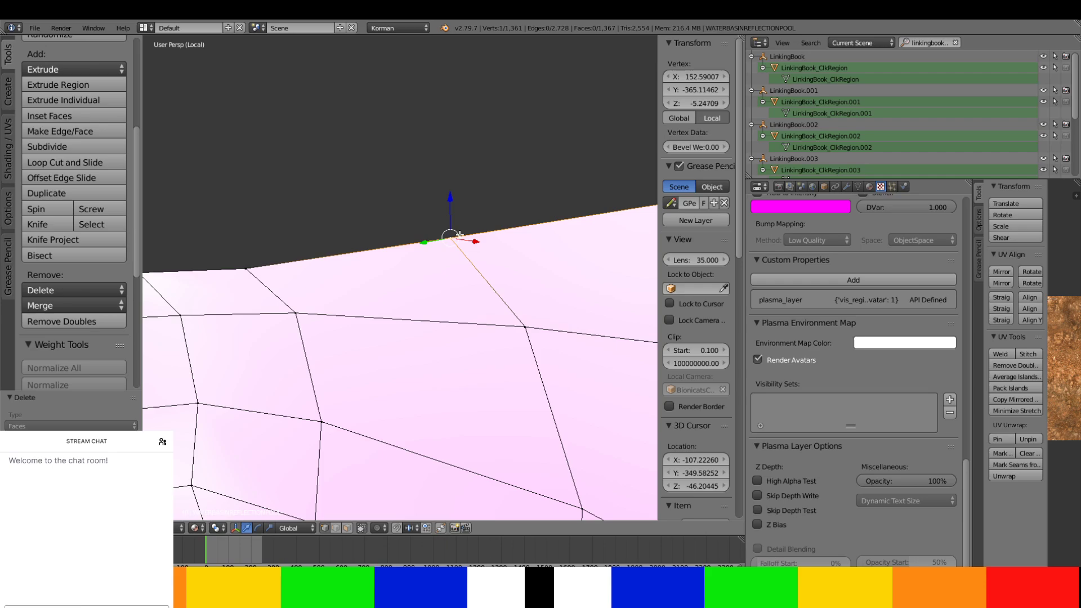
click(688, 103)
key(ctrl+v)
key(Return)
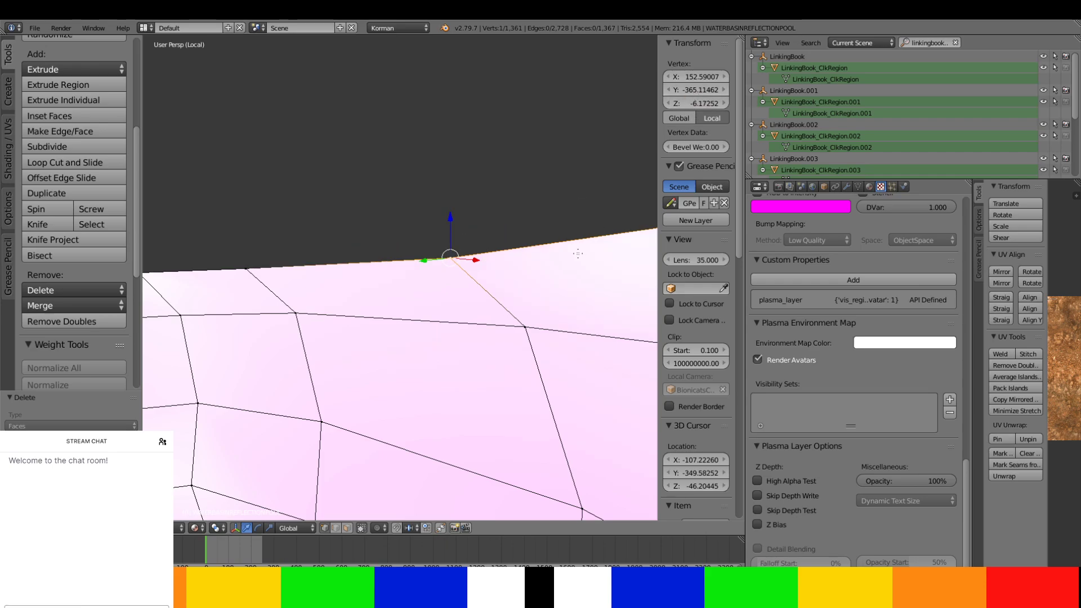
- Level the rim vertices at Y -386.88965 and Y -403.97873 to Z -6.17252
middle_drag(490, 236, 541, 231)
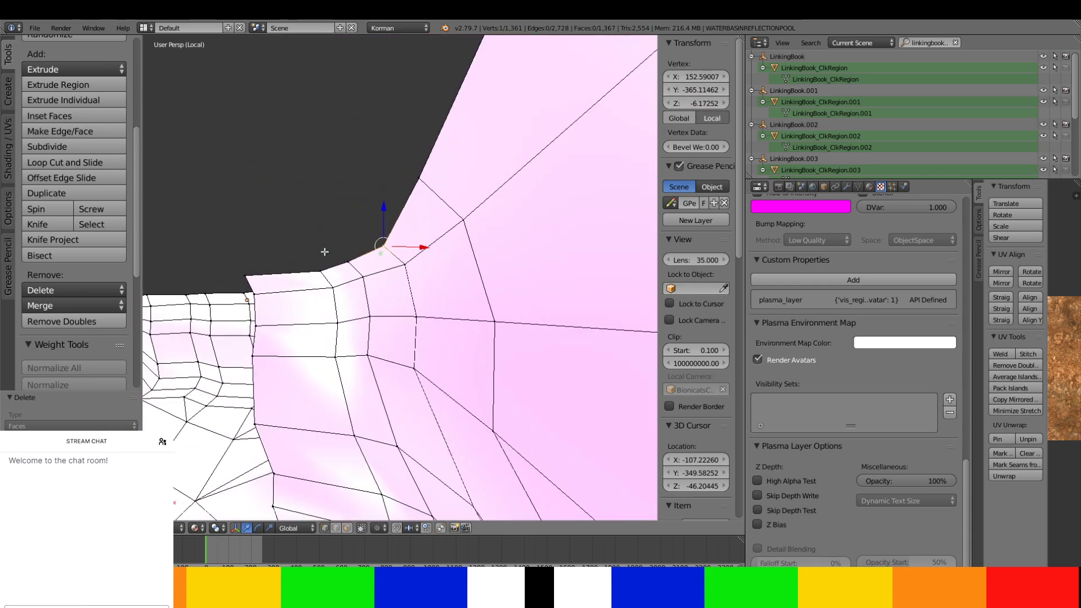
middle_drag(368, 248, 257, 231)
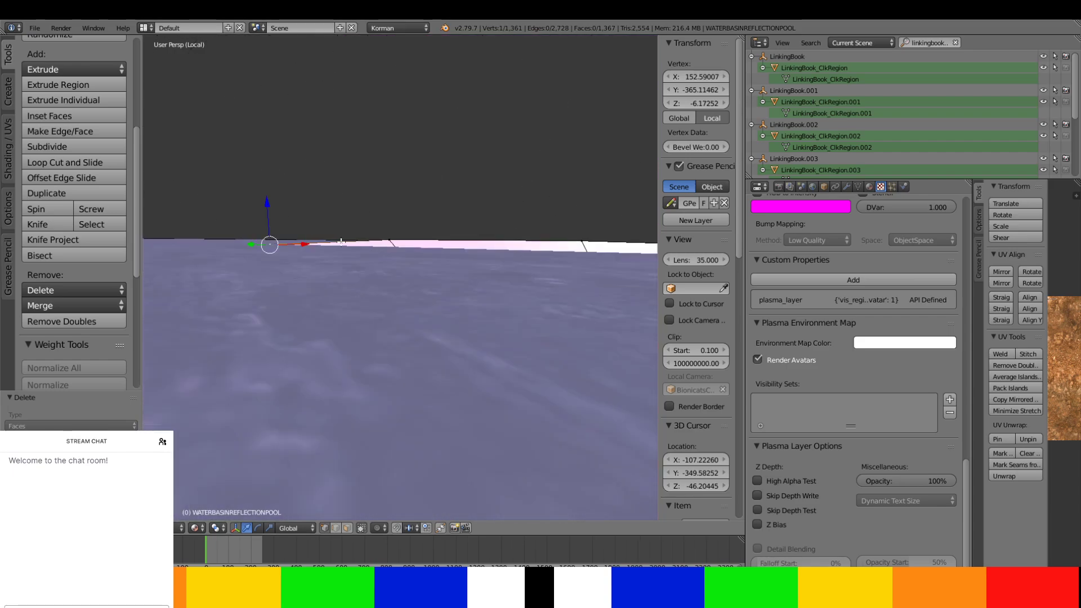
right_click(390, 240)
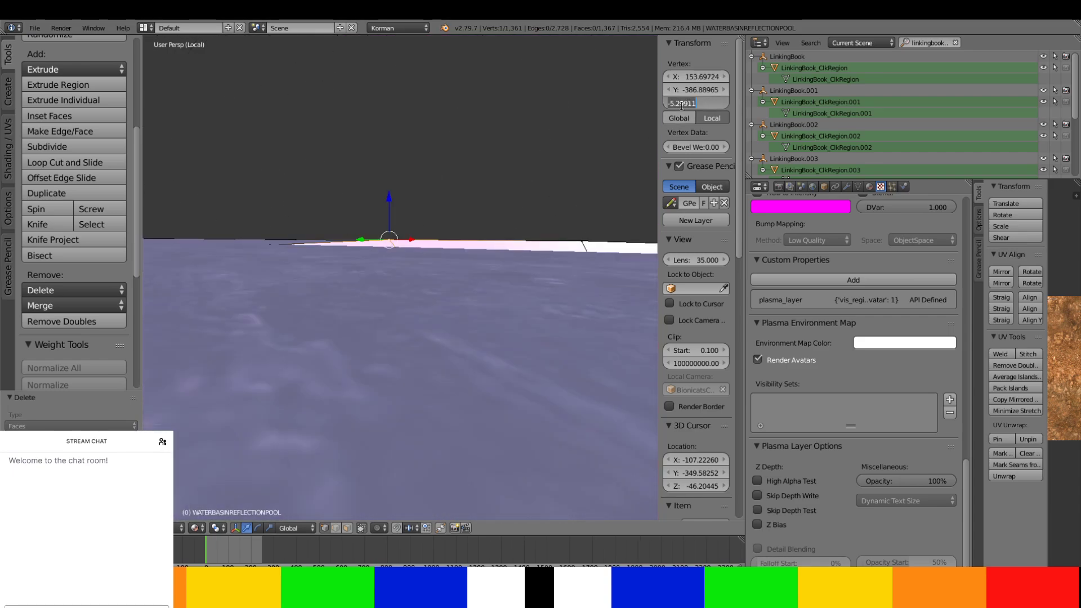
key(Return)
right_click(581, 240)
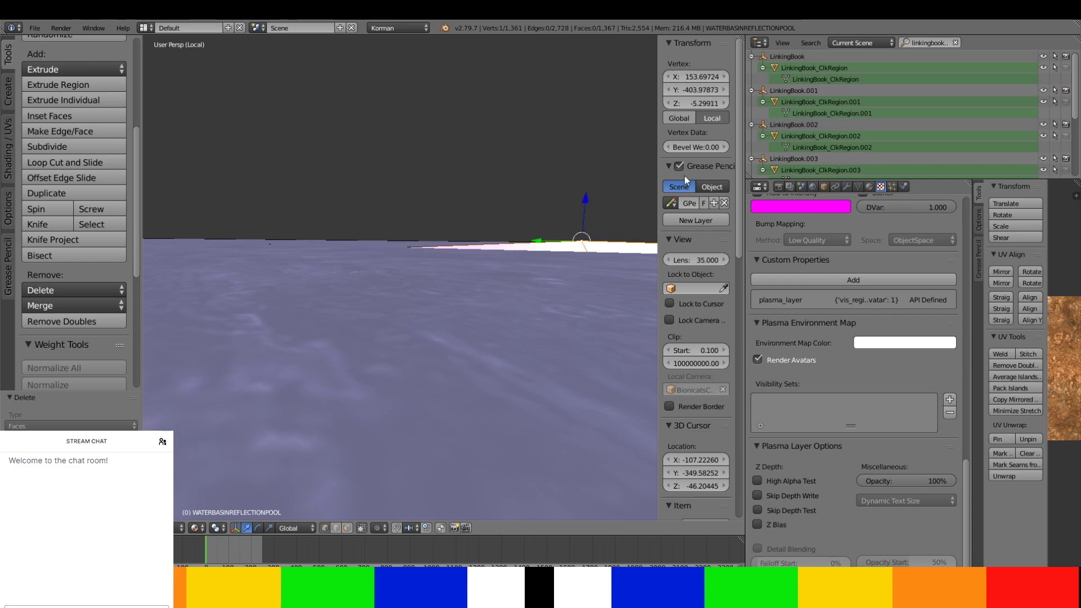
click(698, 105)
key(ctrl+v)
key(Return)
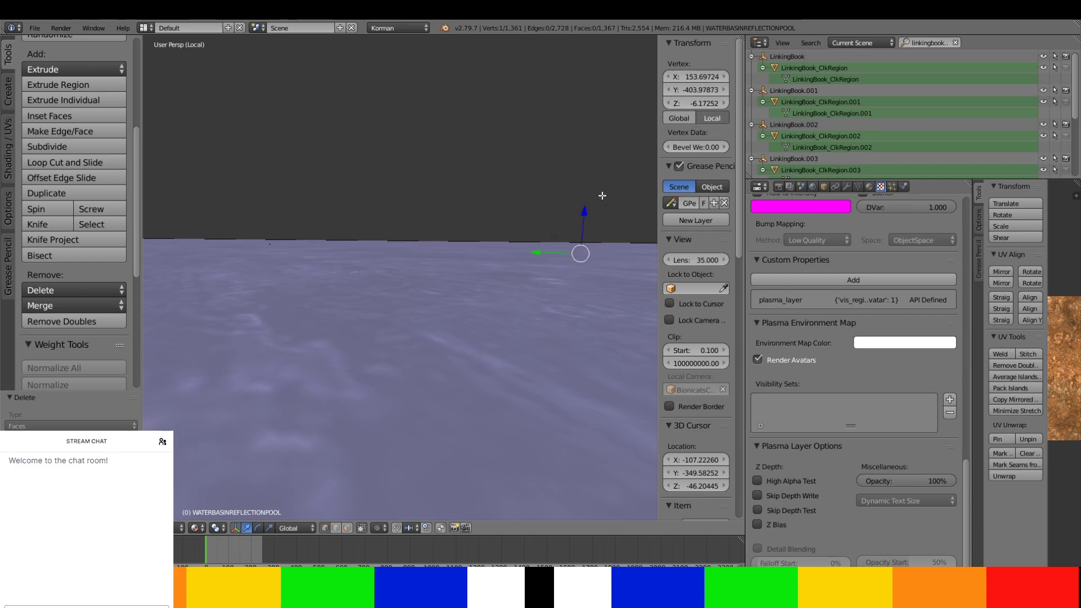
- Set Z to -6.17252 for the rim vertex at Y -432.47968 and the neighbouring corner vertex at X 149.93851
middle_drag(602, 195, 437, 89)
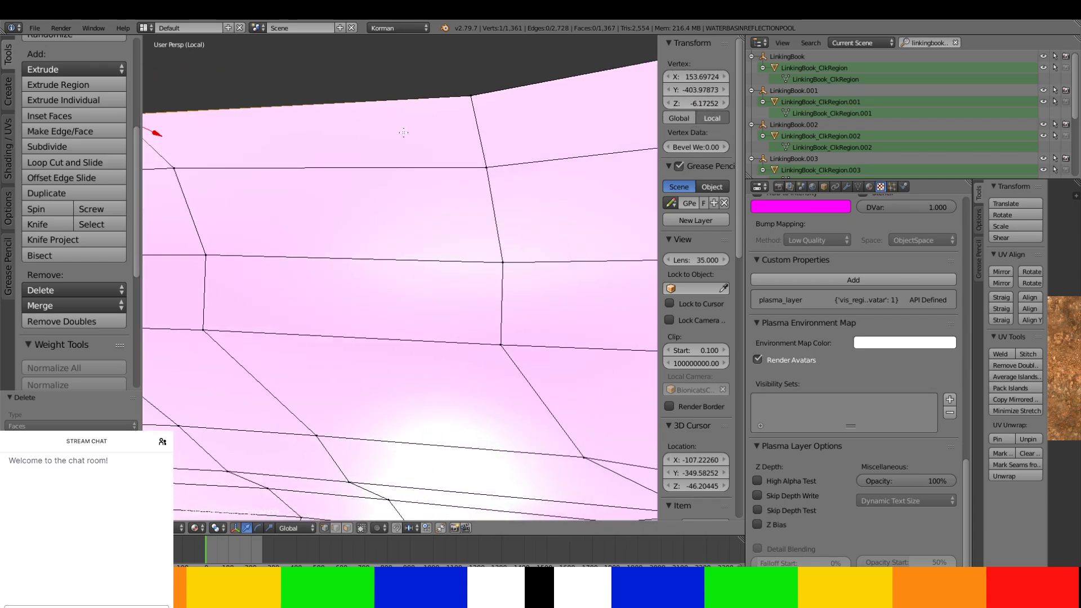
right_click(470, 95)
click(692, 103)
text(-6.17252)
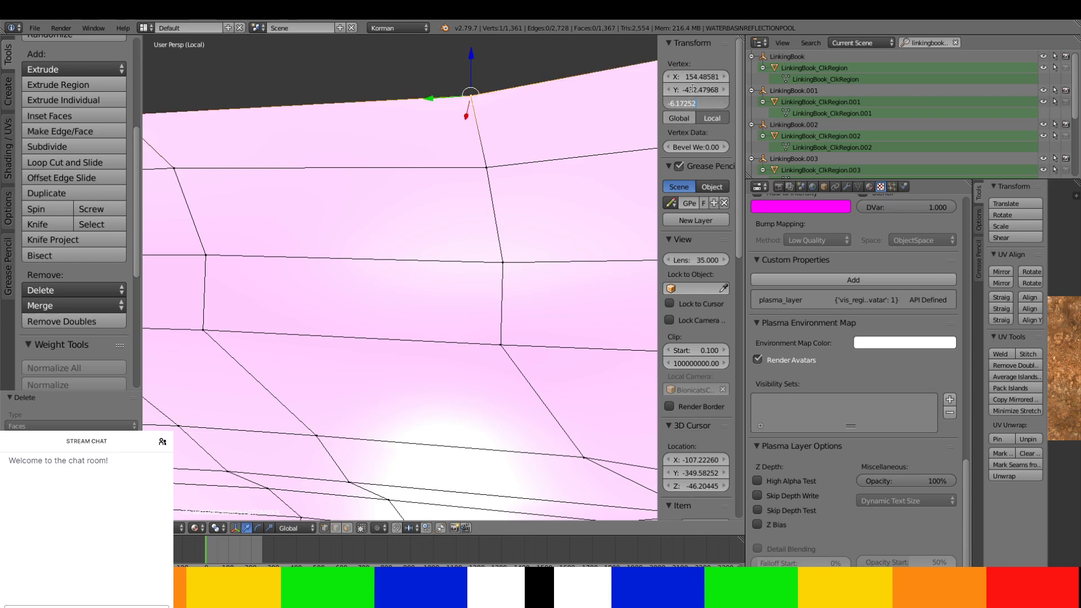
key(Return)
middle_drag(583, 164, 508, 83)
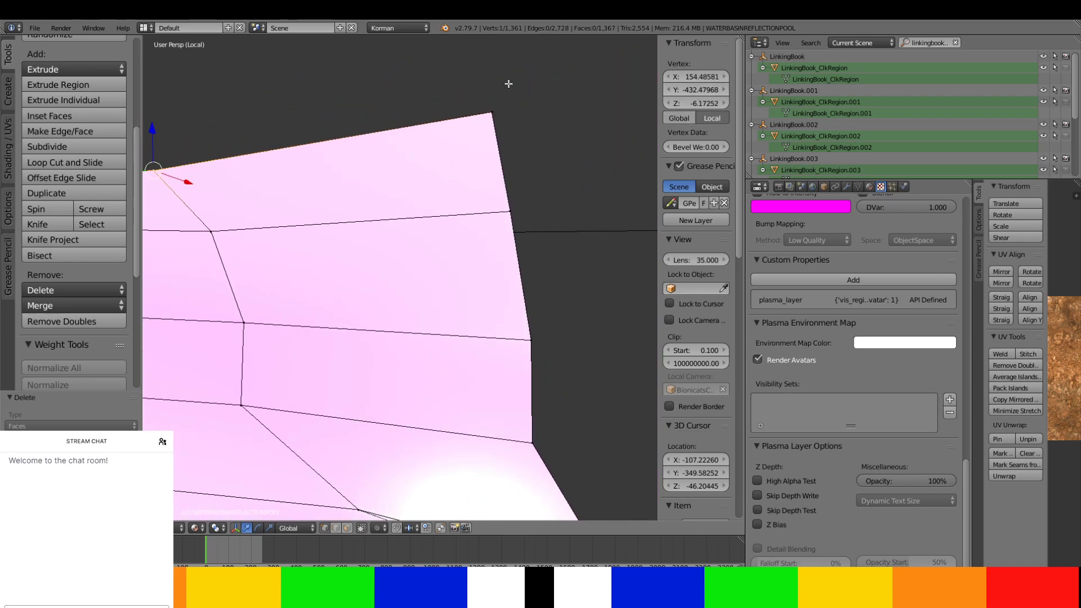
right_click(493, 110)
click(705, 99)
key(ctrl+v)
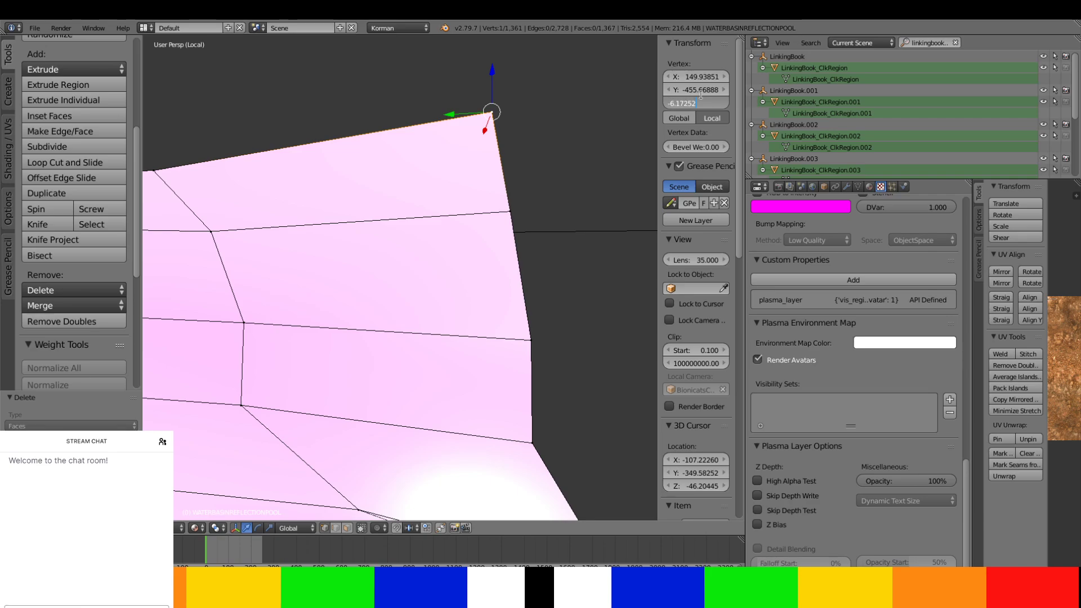
key(Return)
- Set the Z coordinate of the vertices at Y -464.48093 and Y -441.03110 to -6.17252
middle_drag(621, 208, 297, 161)
right_click(357, 237)
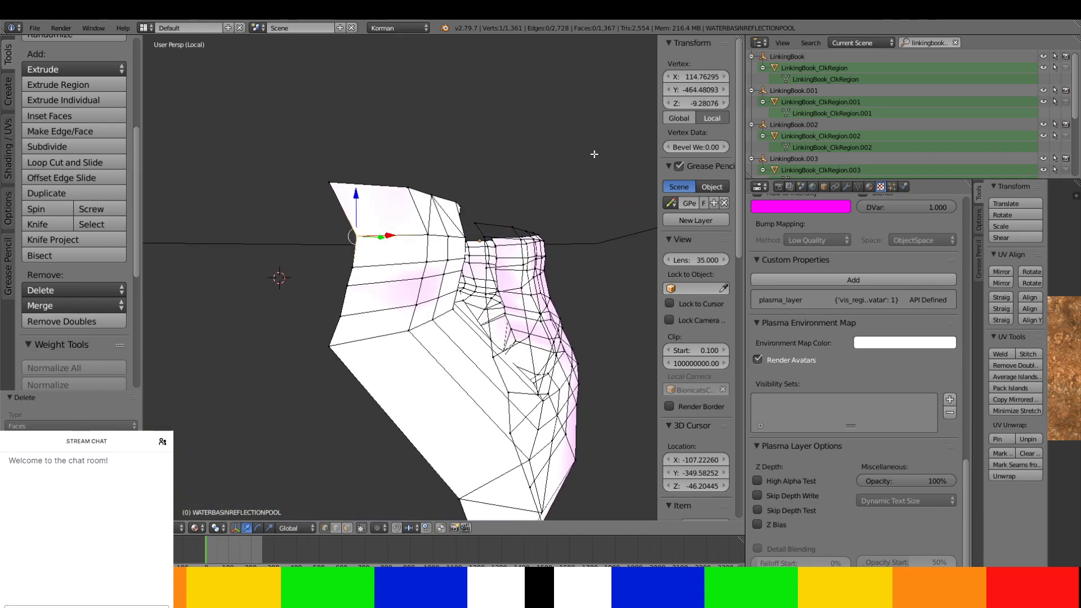
click(694, 106)
key(ctrl+v)
key(Return)
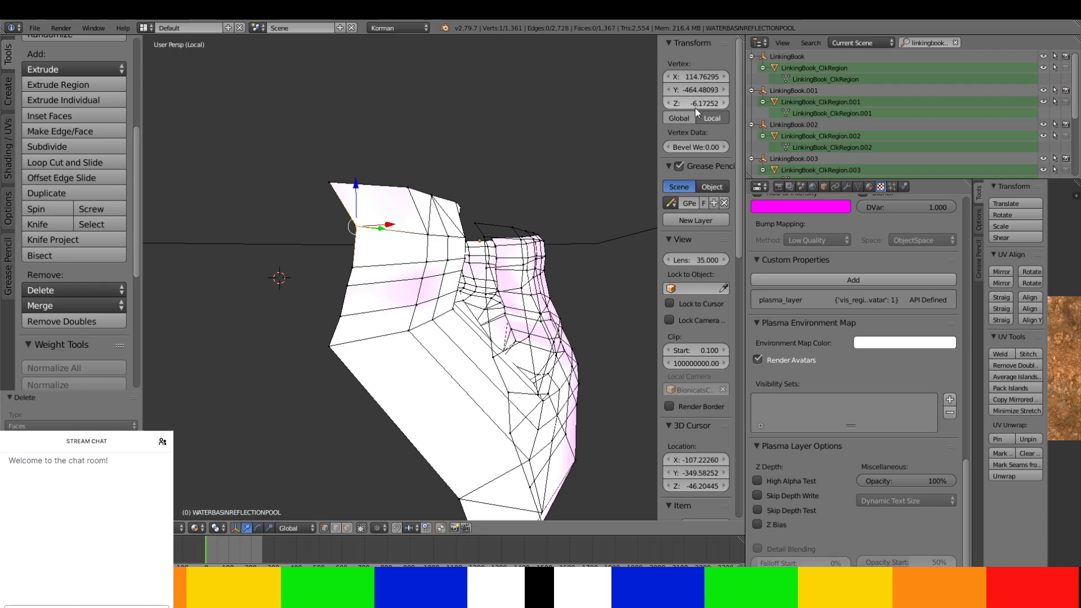
right_click(428, 234)
click(694, 103)
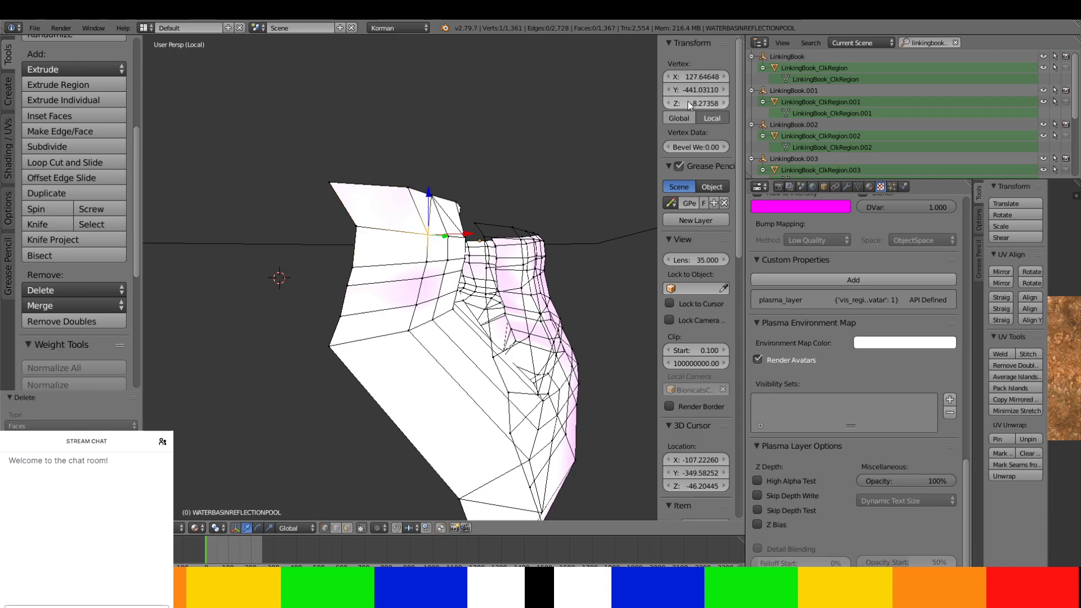
key(ctrl+v)
key(Return)
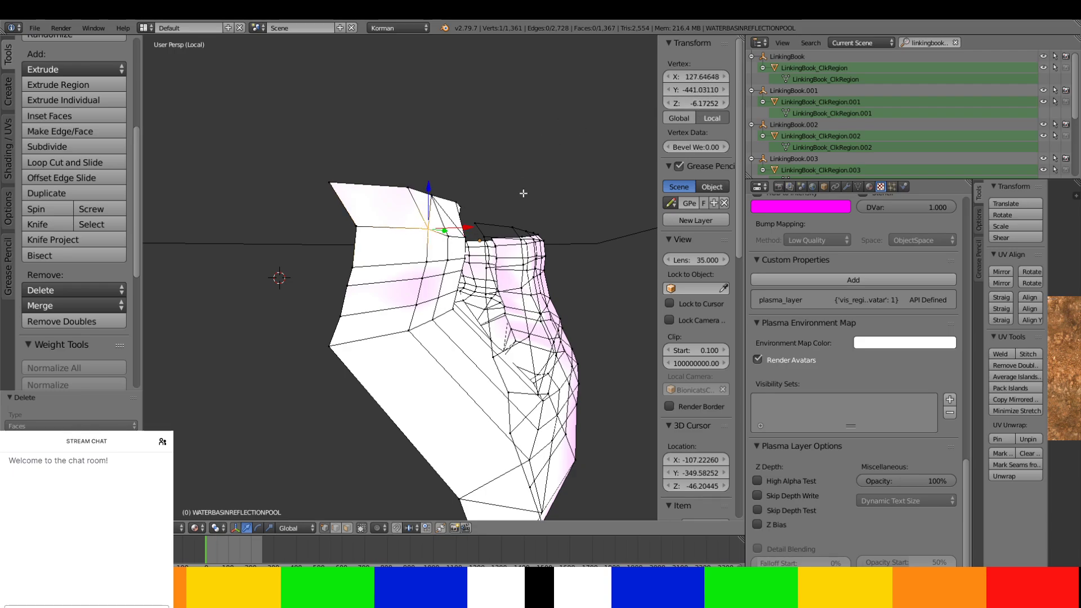
- Level the rim vertex at X -126.39410, Y -88.85995 on the basin's other side to Z -6.17252
middle_drag(523, 193, 457, 220)
middle_drag(524, 184, 640, 260)
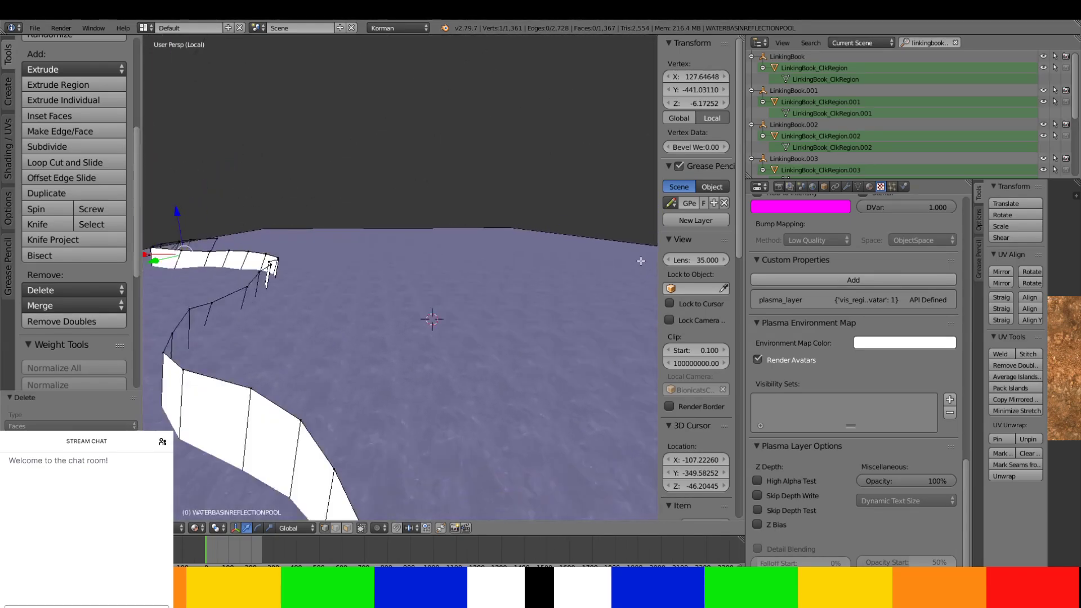
scroll(639, 261, down, 1)
middle_drag(586, 224, 456, 190)
right_click(351, 193)
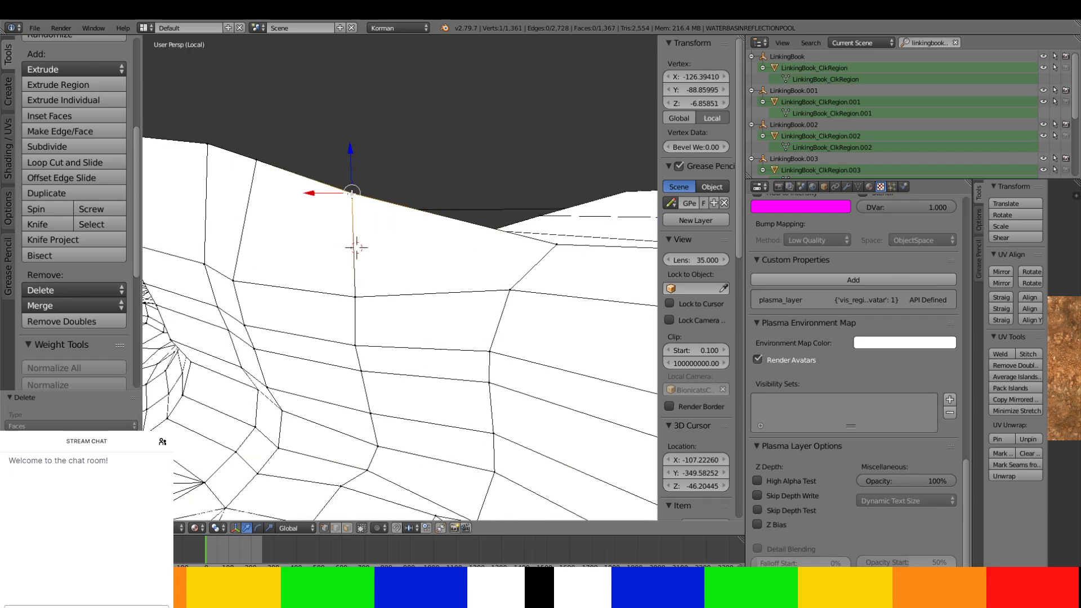
click(707, 104)
key(ctrl+v)
key(Return)
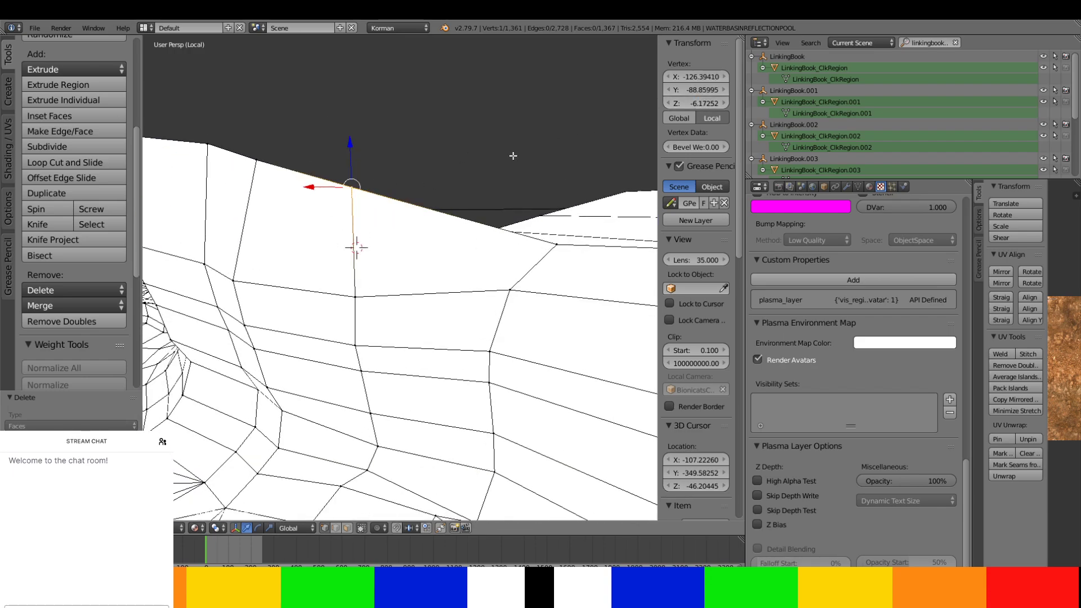
- Fill the notch in the rim beside the vertex at X -126.39410 with three new triangular faces
mouse_move(513, 156)
middle_down()
mouse_move(490, 162)
mouse_move(520, 170)
middle_up()
ctrl+right_click(414, 259)
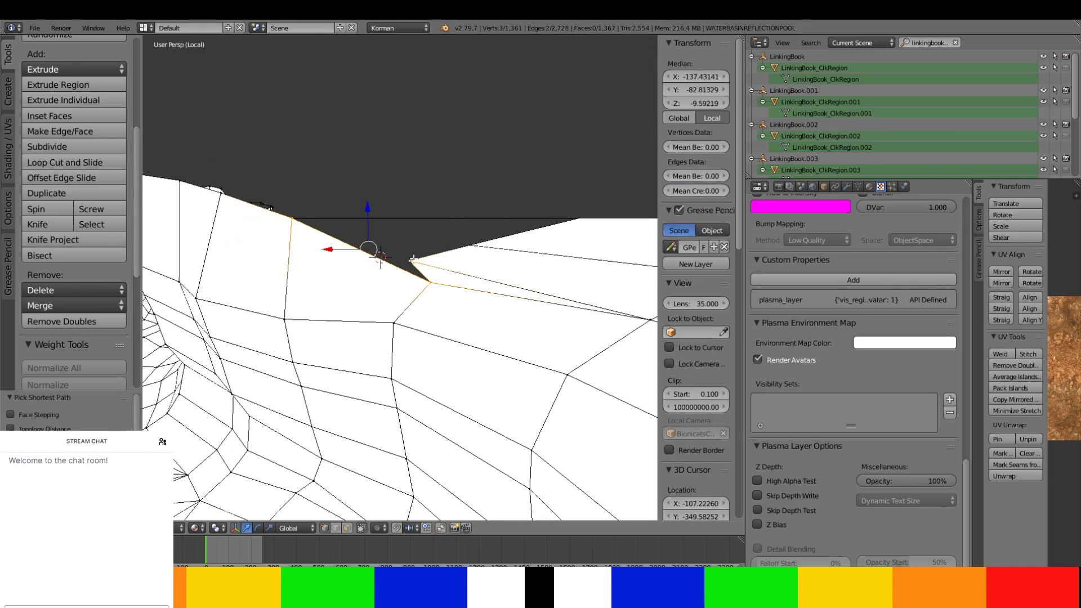
key(f)
right_click(292, 217)
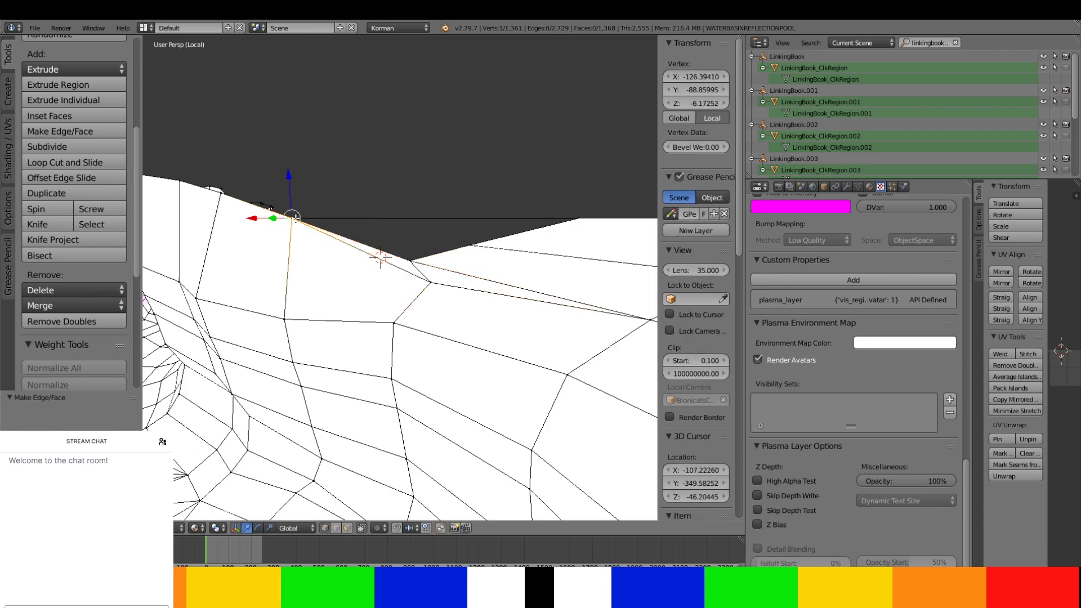
ctrl+right_click(470, 242)
key(f)
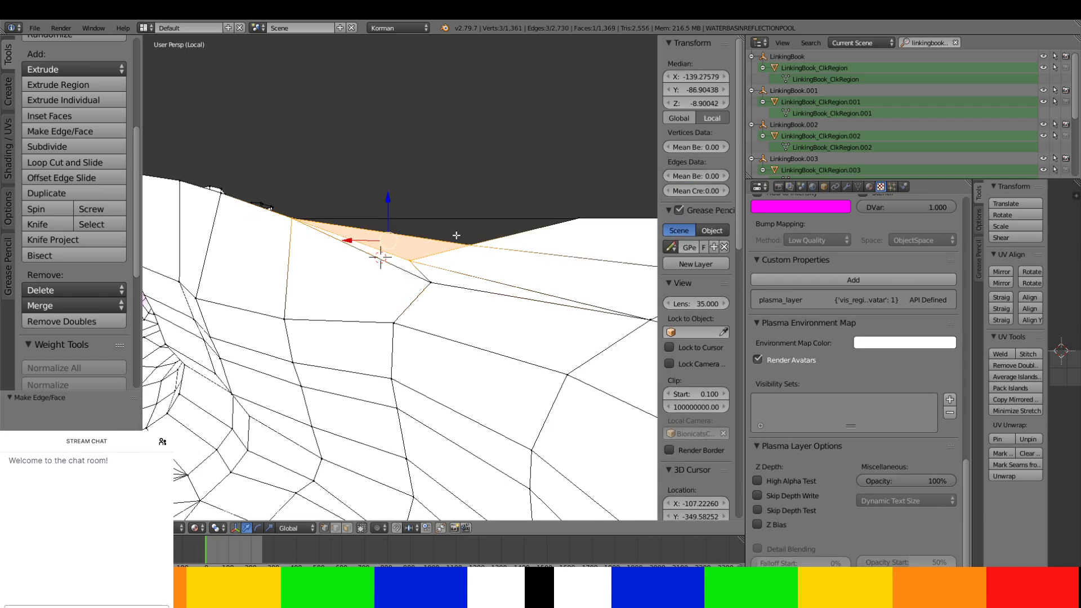
right_click(294, 216)
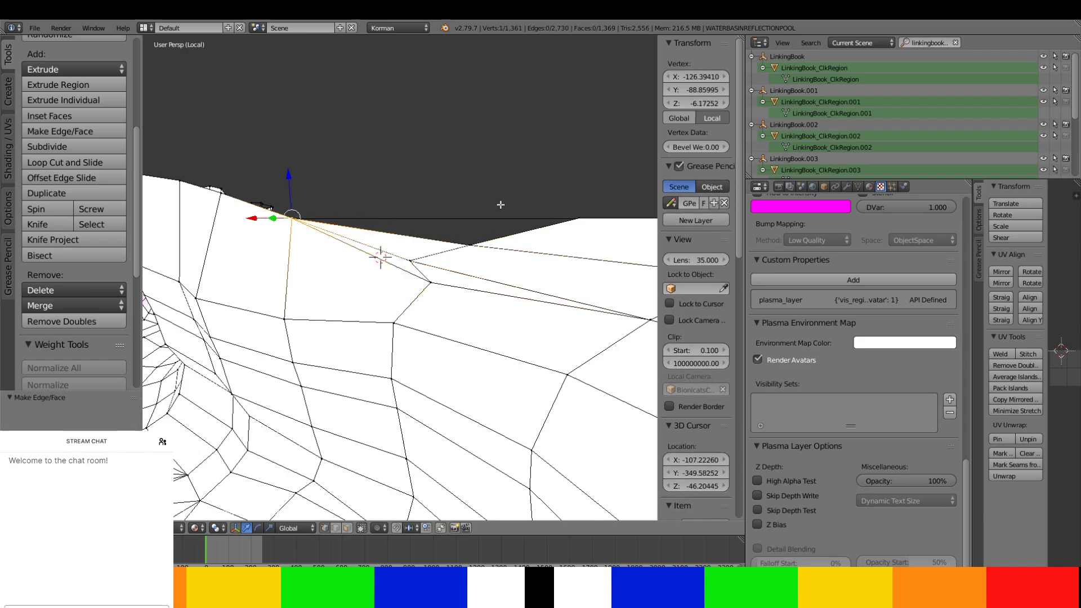
ctrl+right_click(578, 218)
key(f)
- Level the rim vertices at X -113.90601 and X -108.63003 to Z -6.17252
scroll(523, 223, up, 5)
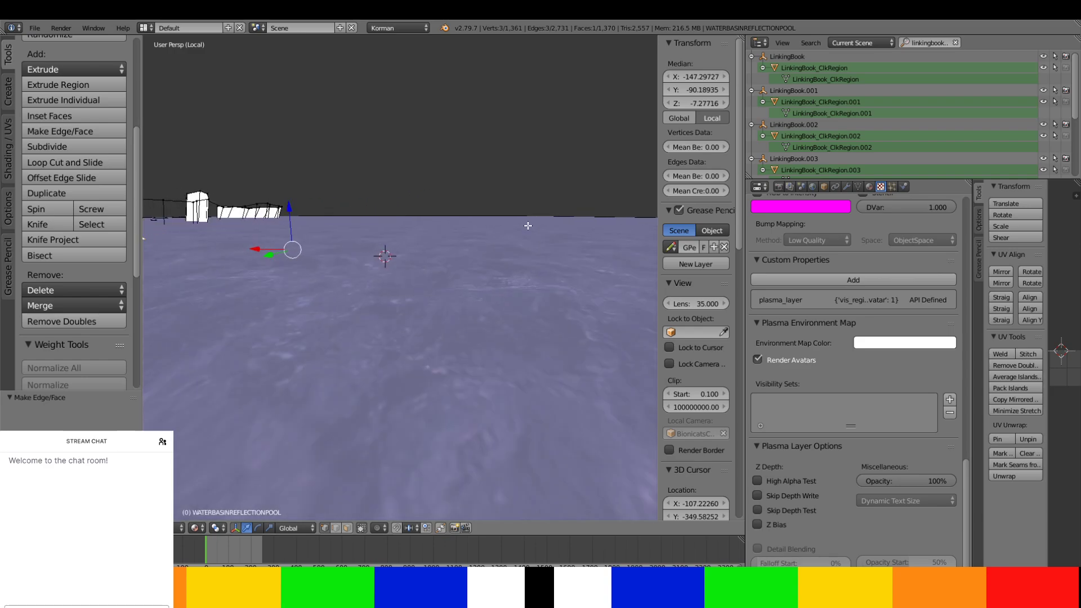
shift+middle_drag(522, 223, 590, 226)
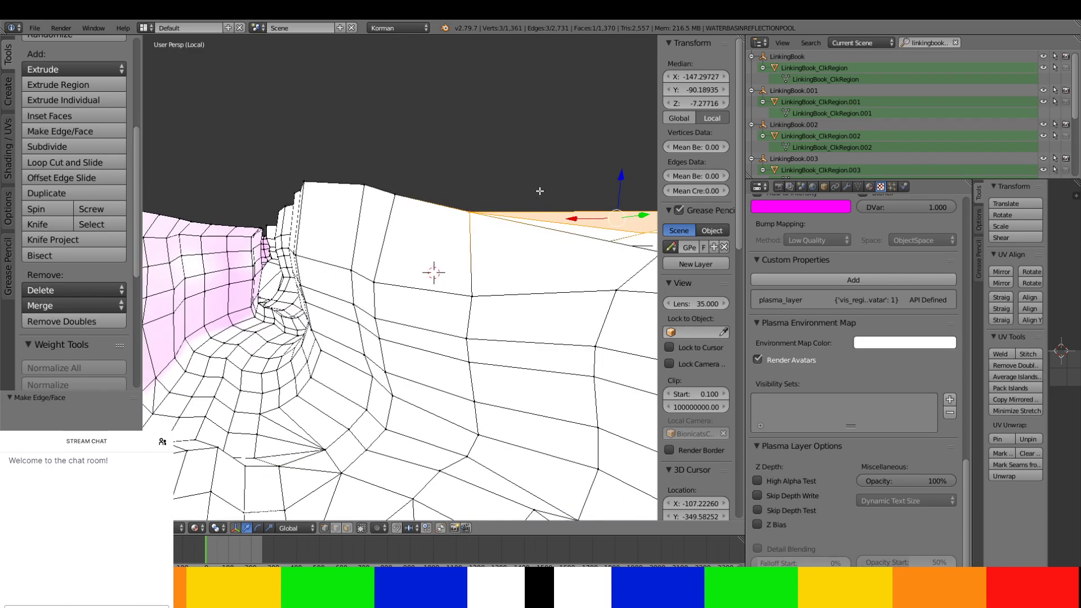
right_click(395, 194)
click(681, 103)
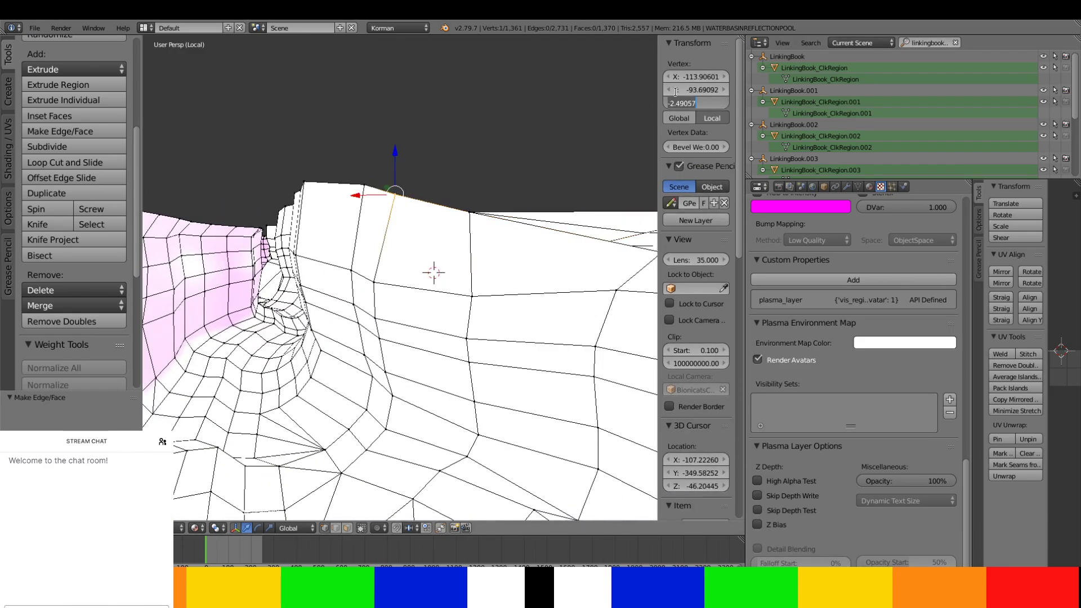
key(ctrl+v)
key(Return)
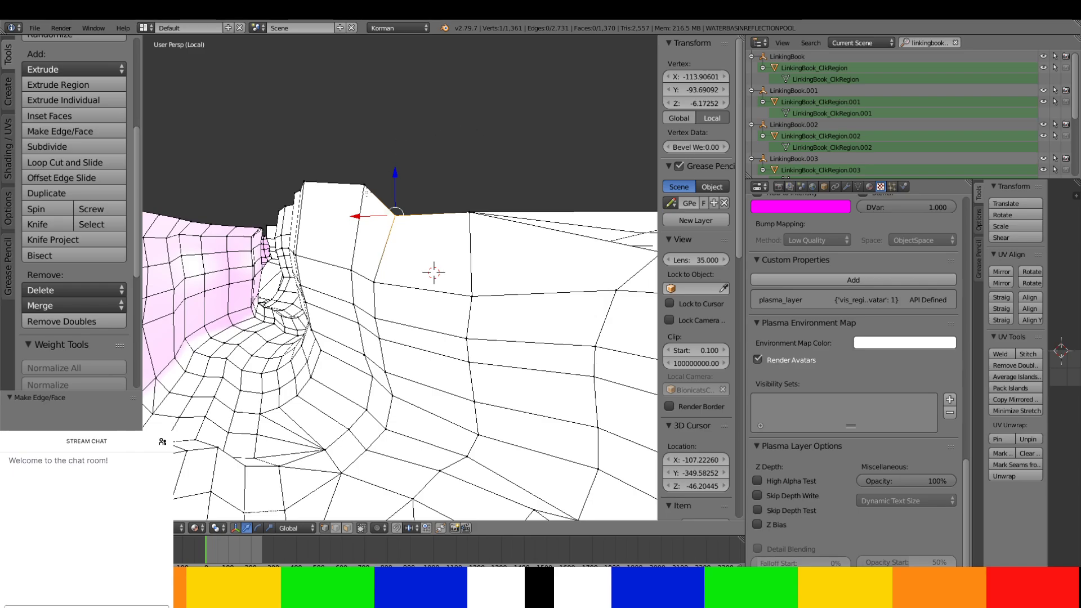
right_click(364, 183)
click(697, 101)
text(-6.17252)
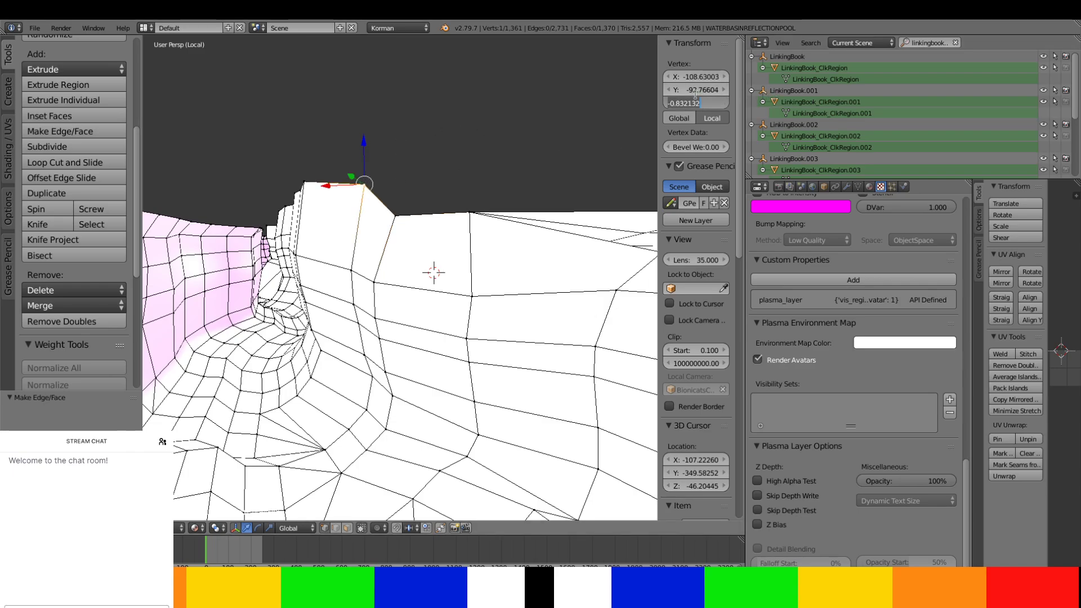
key(Return)
- Set Z to -6.17252 for the rim vertices at X -93.81755 and X -88.12717
shift+middle_drag(343, 203, 370, 217)
right_click(452, 136)
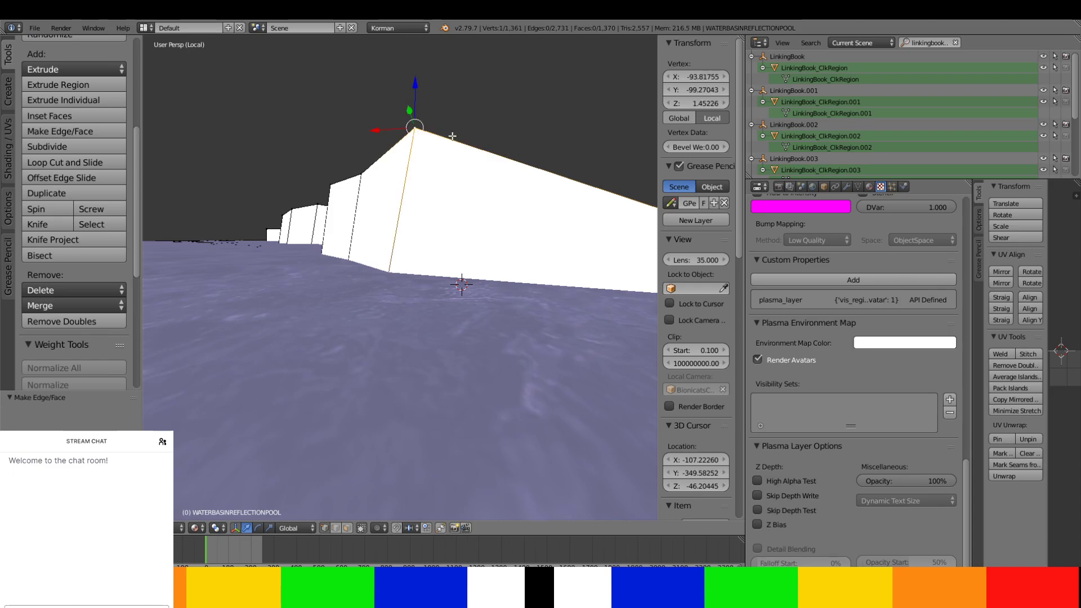
click(693, 103)
text(-6.17252)
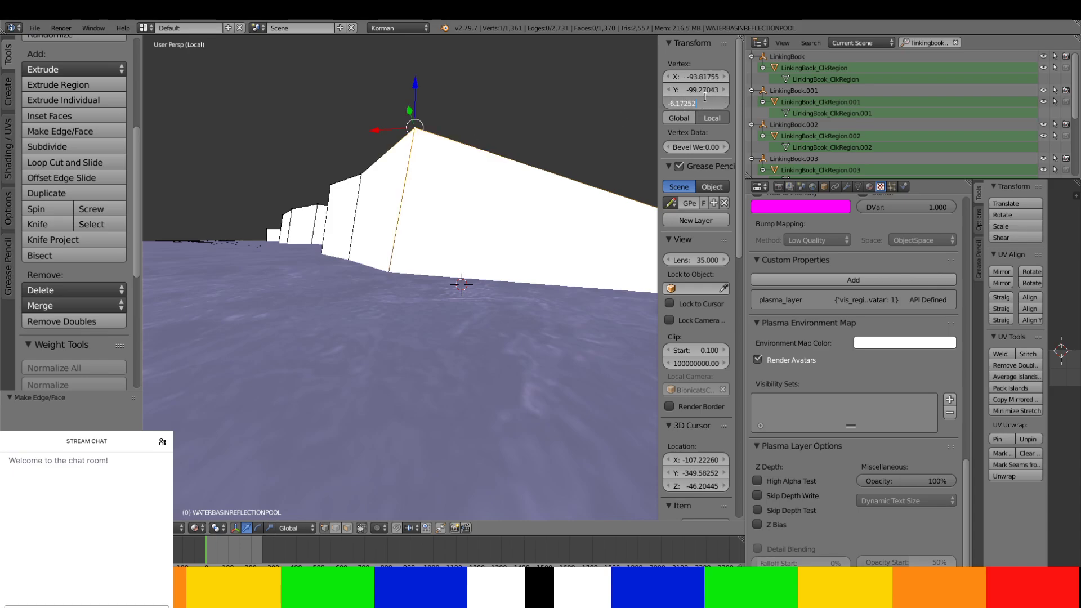
key(Return)
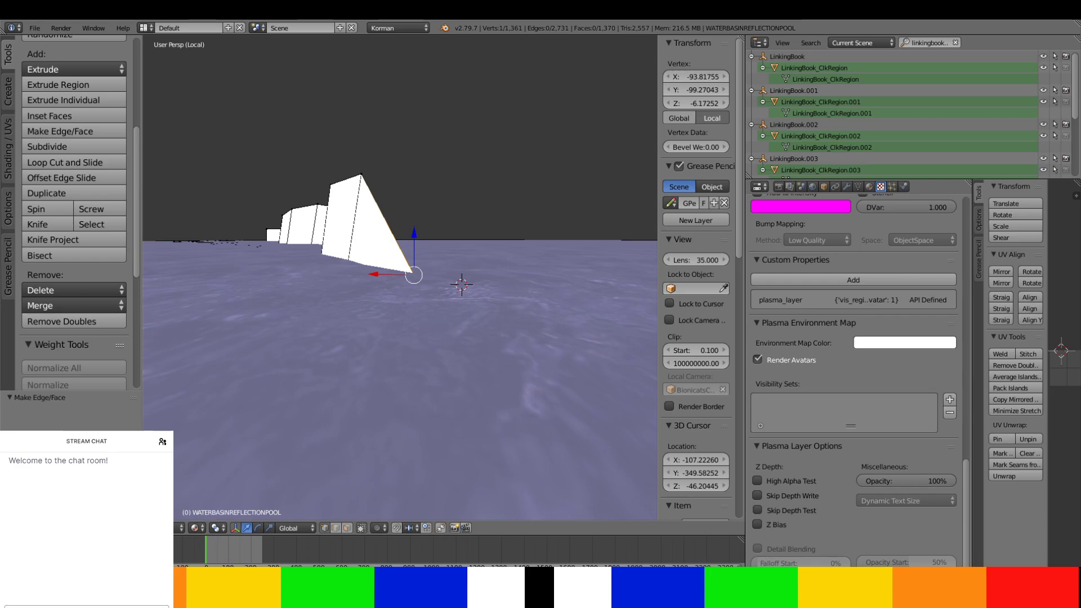
right_click(364, 177)
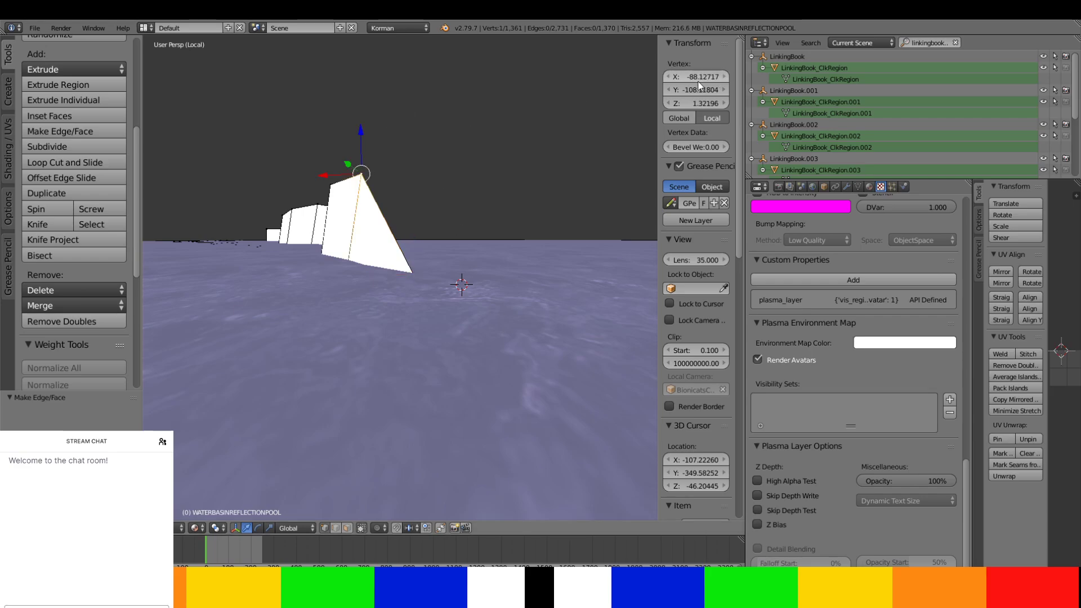
text(-6.17252)
key(Return)
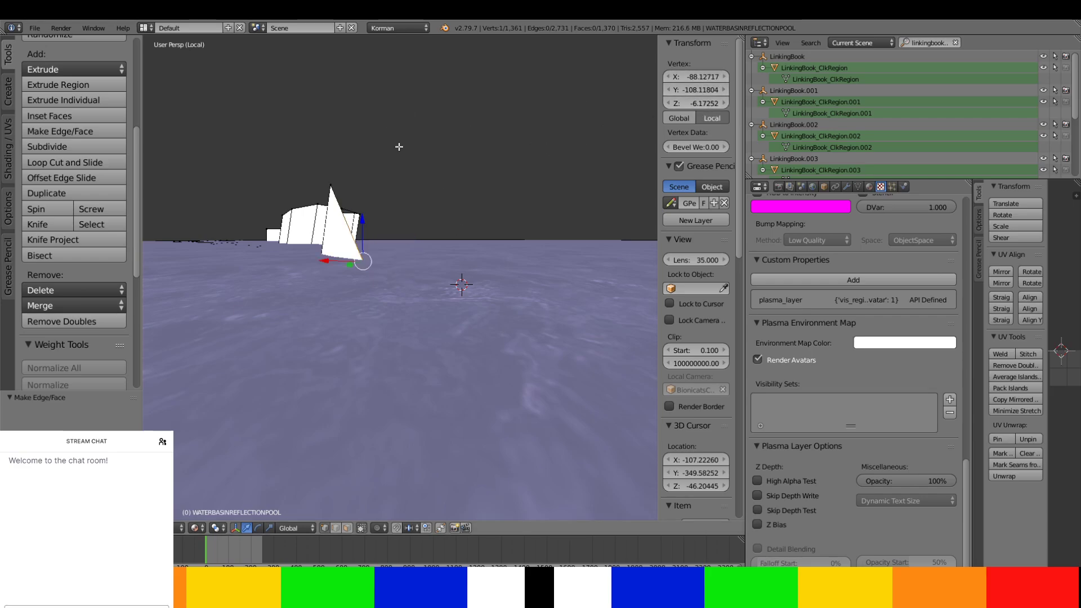
- Level the rim vertices at X -81.40463 and X -76.24209 to Z -6.17252
middle_drag(398, 147, 406, 153)
middle_drag(423, 269, 429, 246)
right_click(443, 239)
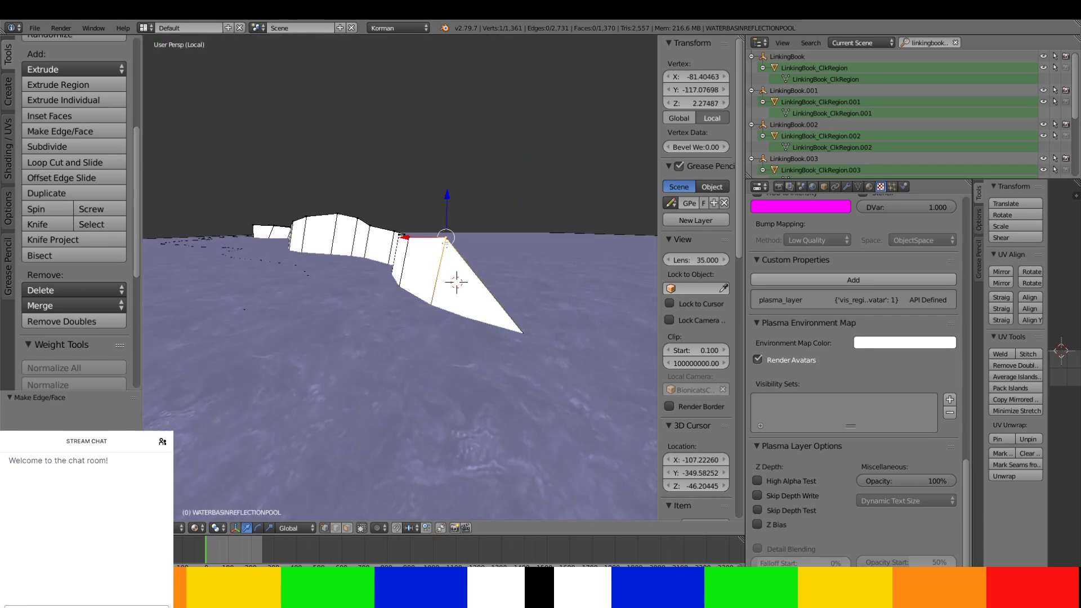
click(700, 102)
text(-6.17252)
key(Return)
mouse_move(374, 99)
middle_down()
mouse_move(393, 118)
mouse_move(470, 118)
mouse_move(420, 106)
mouse_move(384, 117)
middle_up()
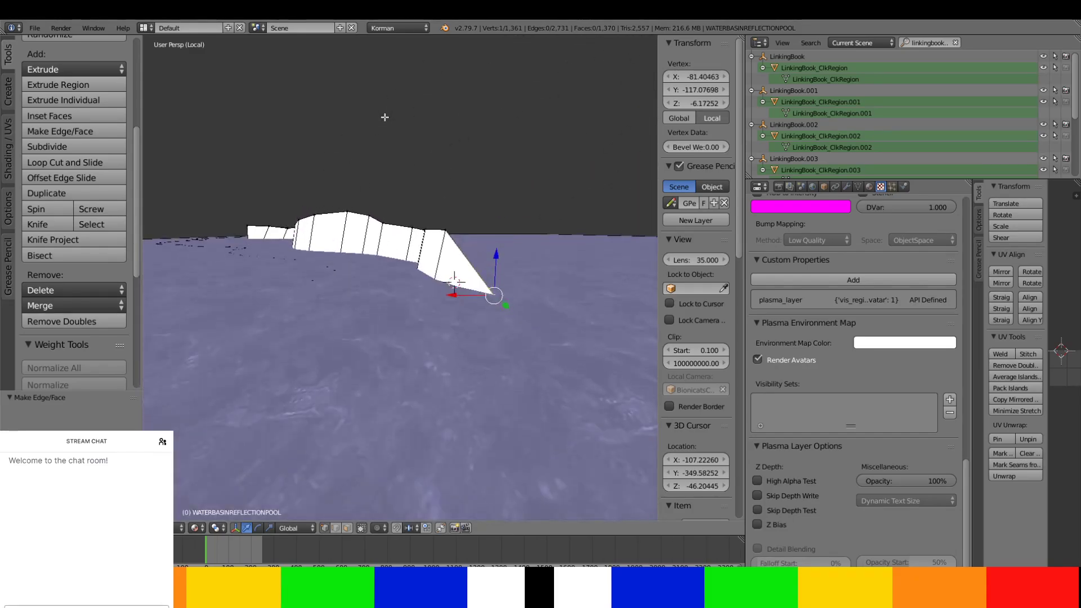
right_click(445, 230)
click(693, 103)
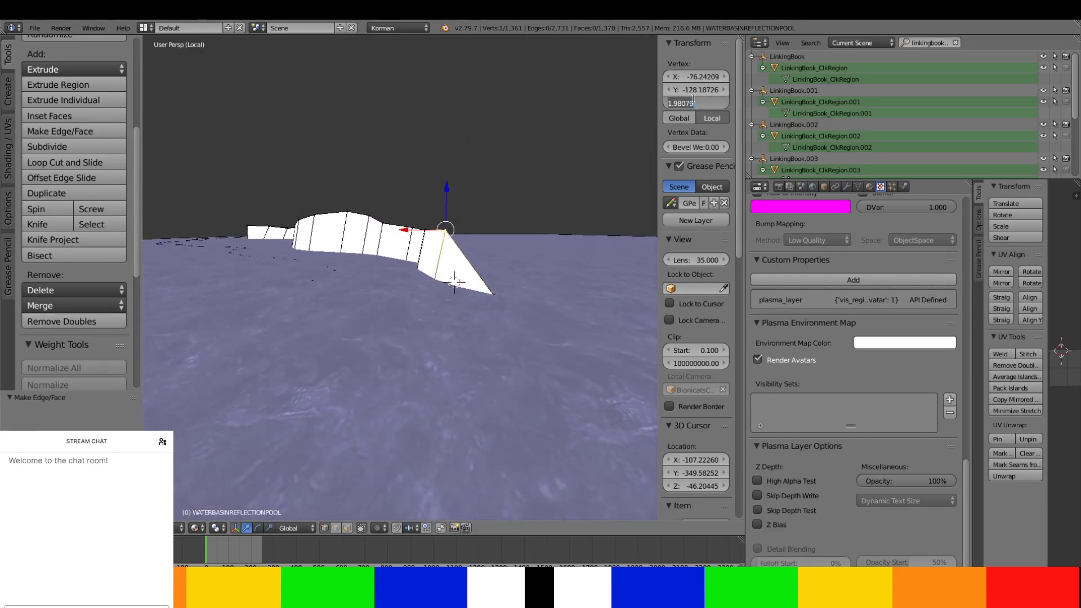
key(Return)
- Lower the edge between the vertices at Y -464.48093 and Y -441.03110 along Z to about -10.86
middle_drag(389, 189, 639, 221)
scroll(619, 223, up, 2)
middle_drag(495, 227, 520, 215)
right_click(511, 207)
shift+right_click(436, 210)
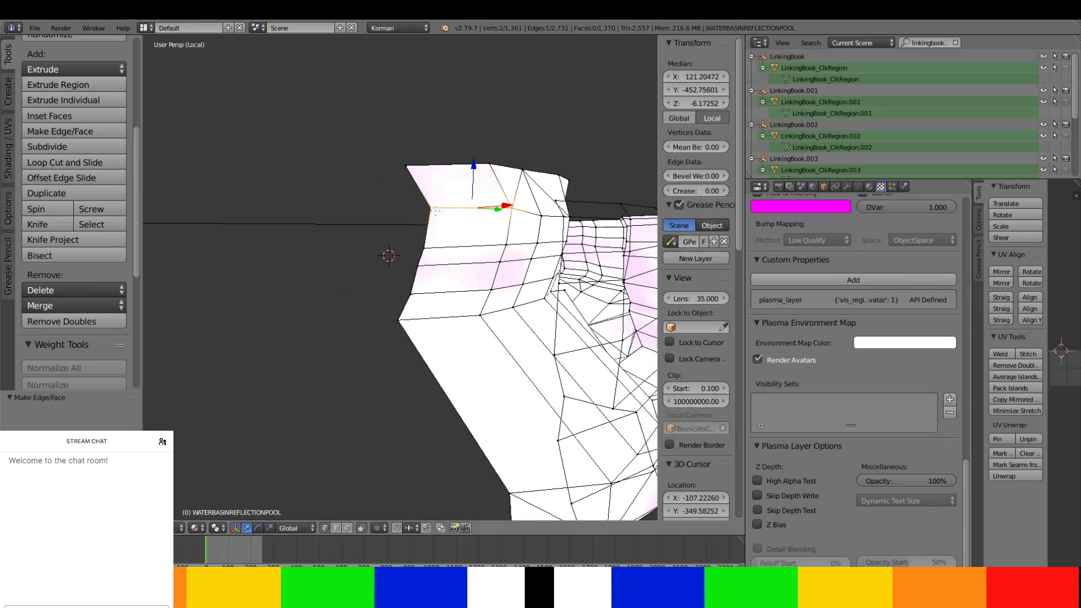
drag(476, 164, 475, 179)
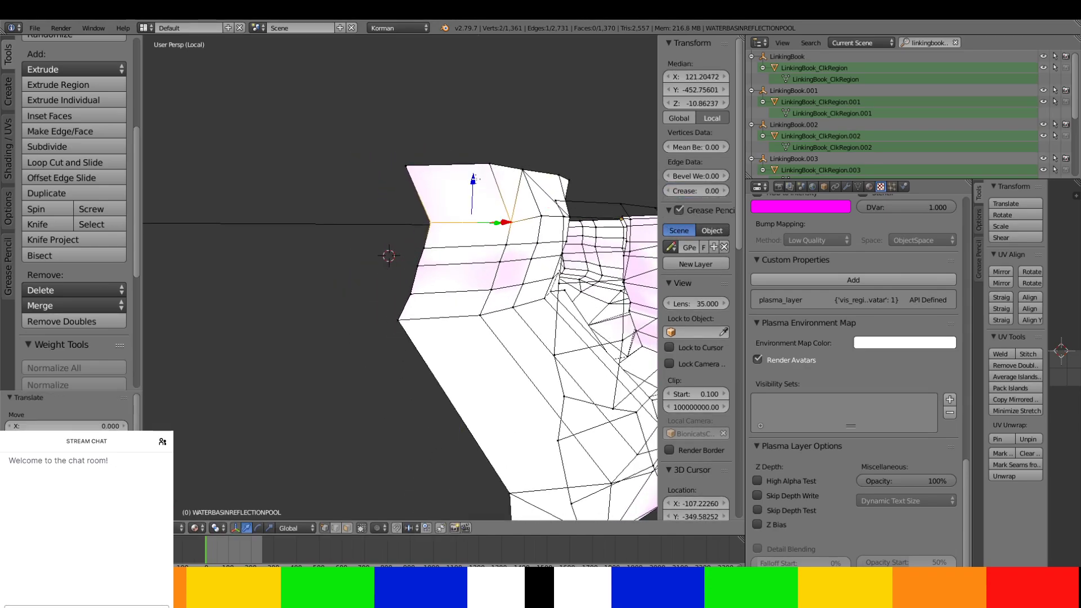
- Set Z to -6.17252 for the rim vertices at Y -448.12238 and Y -471.57220
right_click(490, 164)
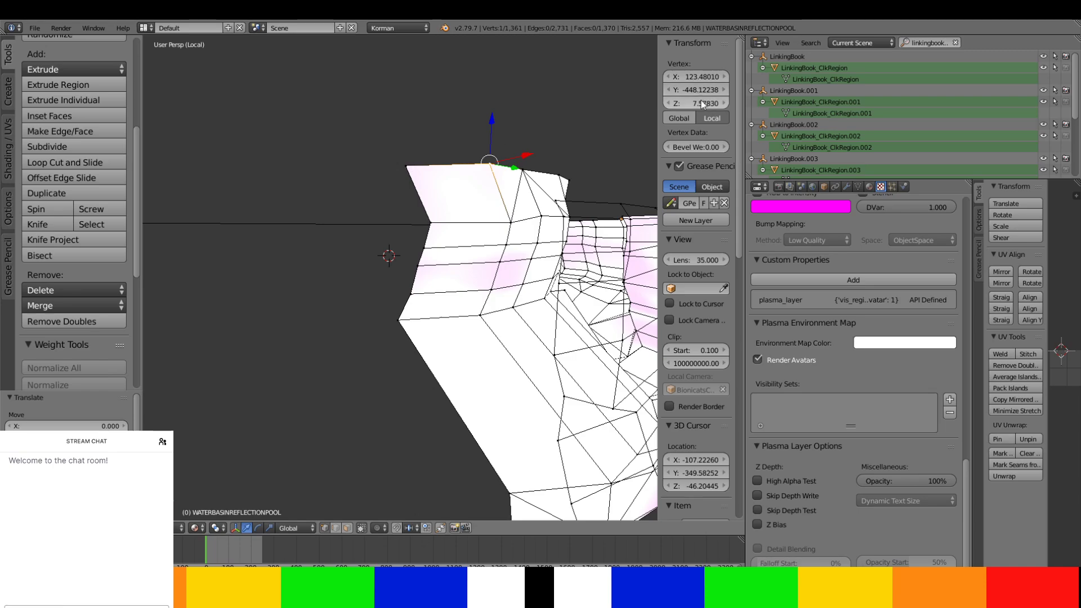
text(-6.17252)
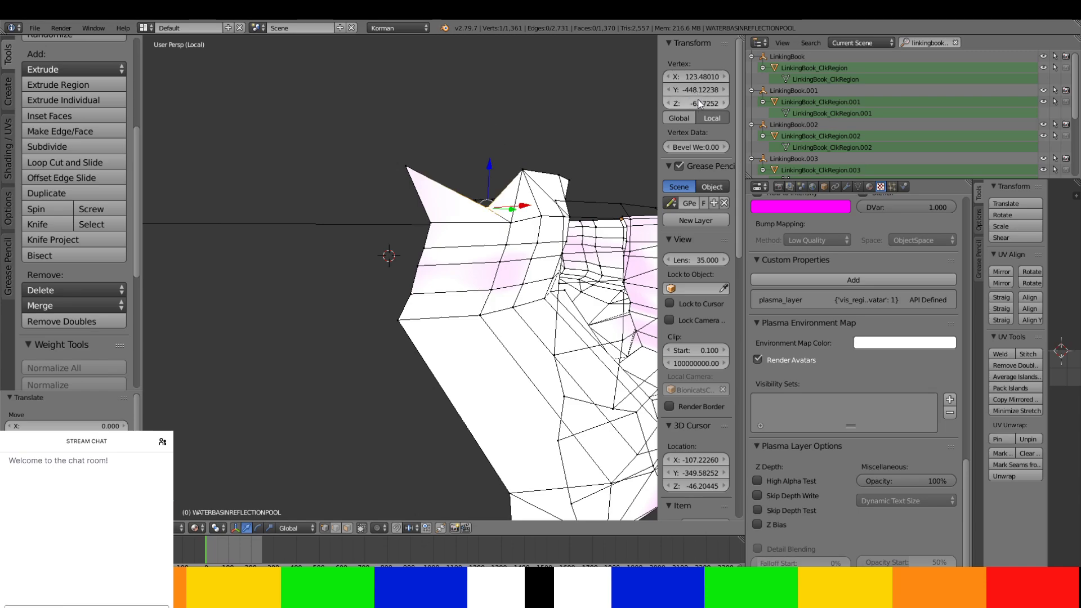
right_click(415, 171)
key(ctrl+v)
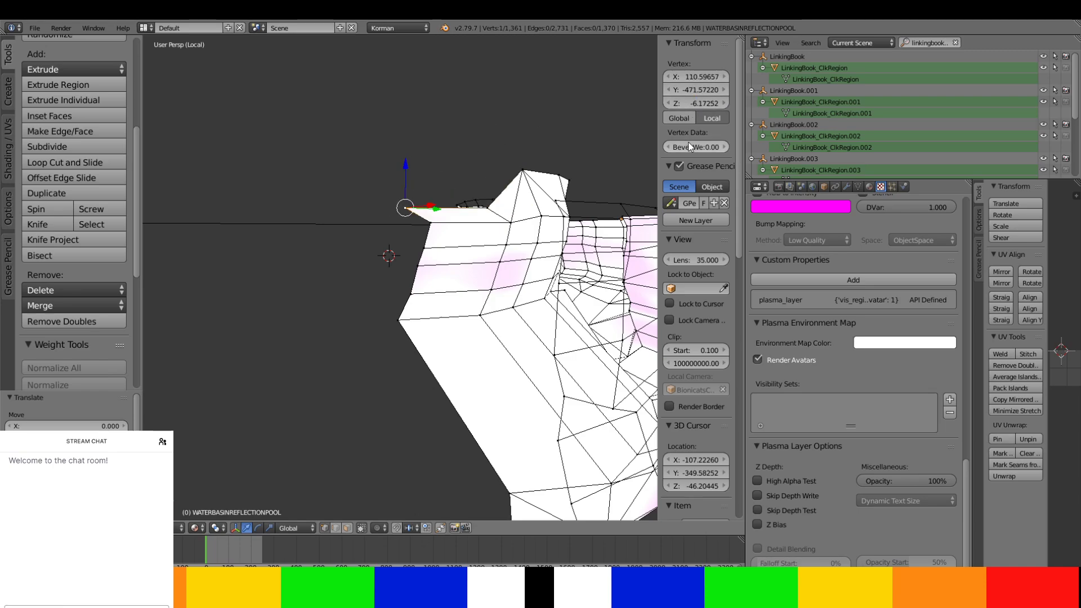
- Level the rim vertices at Y -431.03329 and Y -409.25827 to Z -6.17252
middle_drag(388, 172, 422, 228)
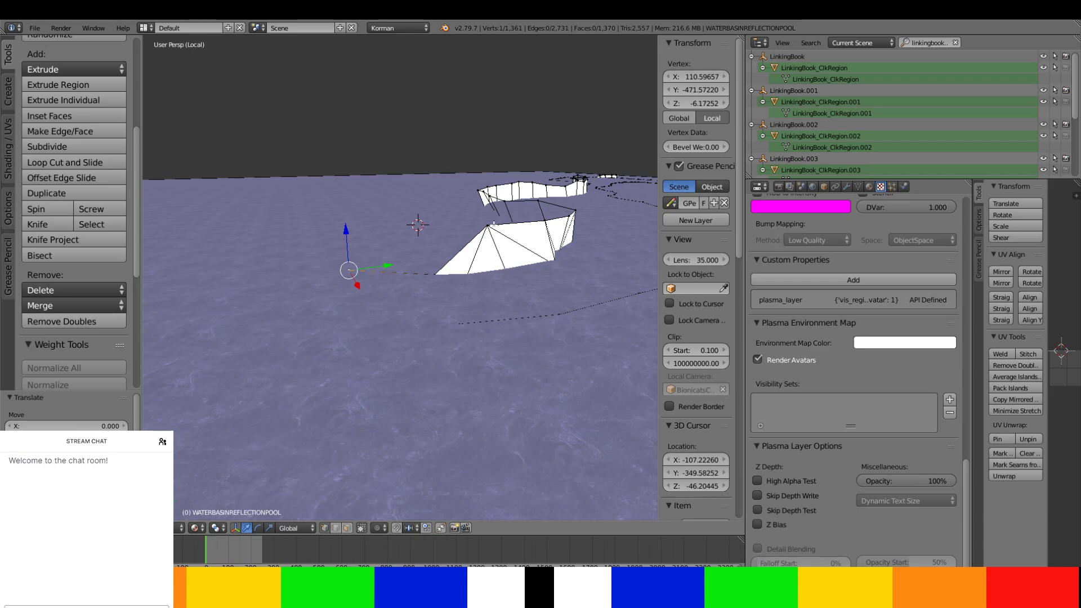
right_click(493, 224)
text(-6.17252)
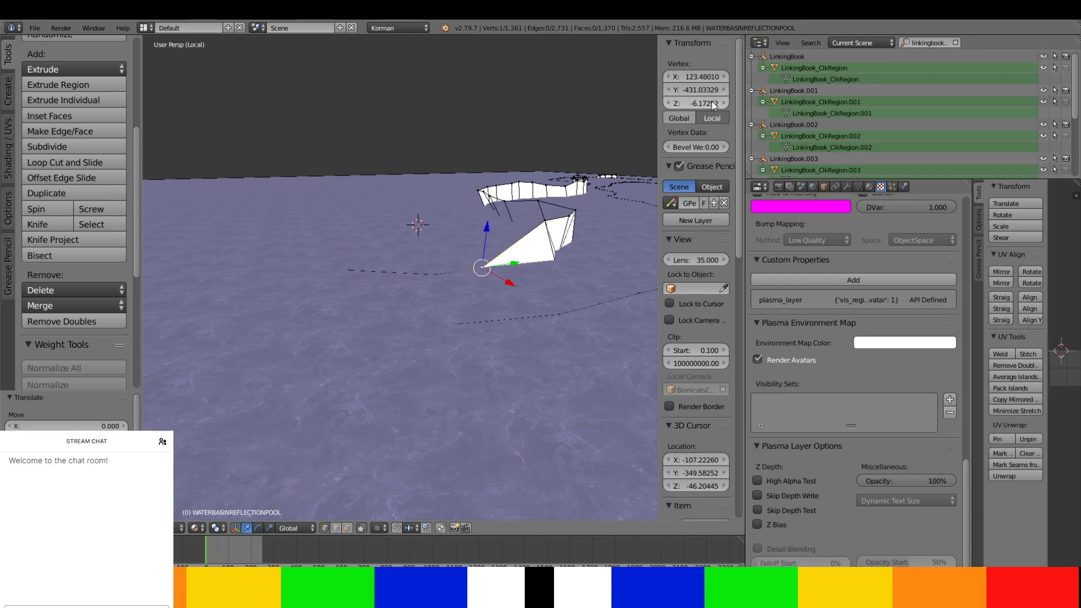
middle_drag(622, 188, 559, 185)
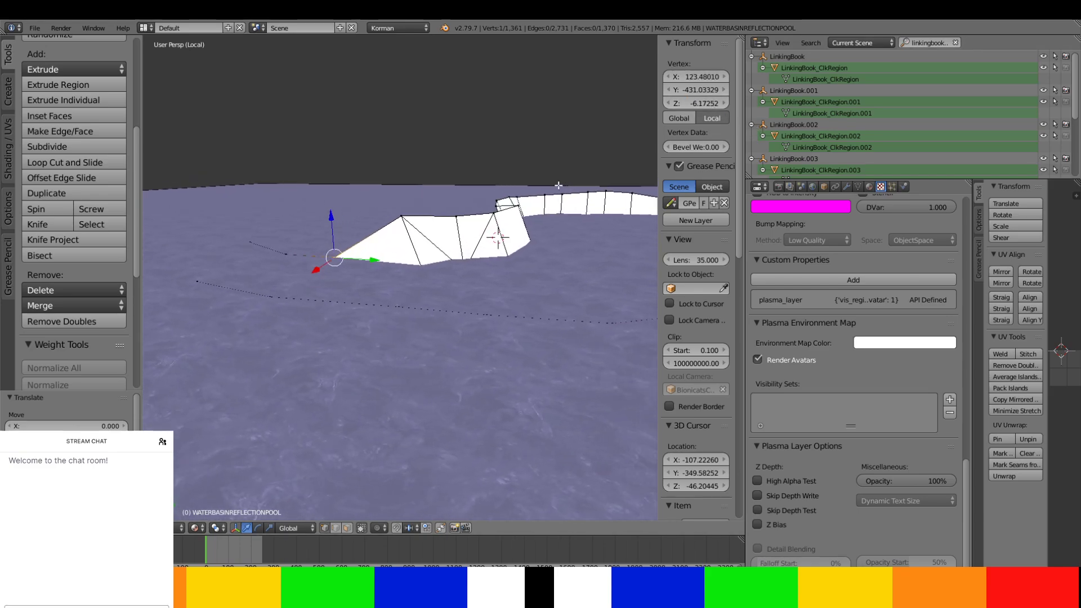
right_click(390, 218)
text(-6.17252)
key(Return)
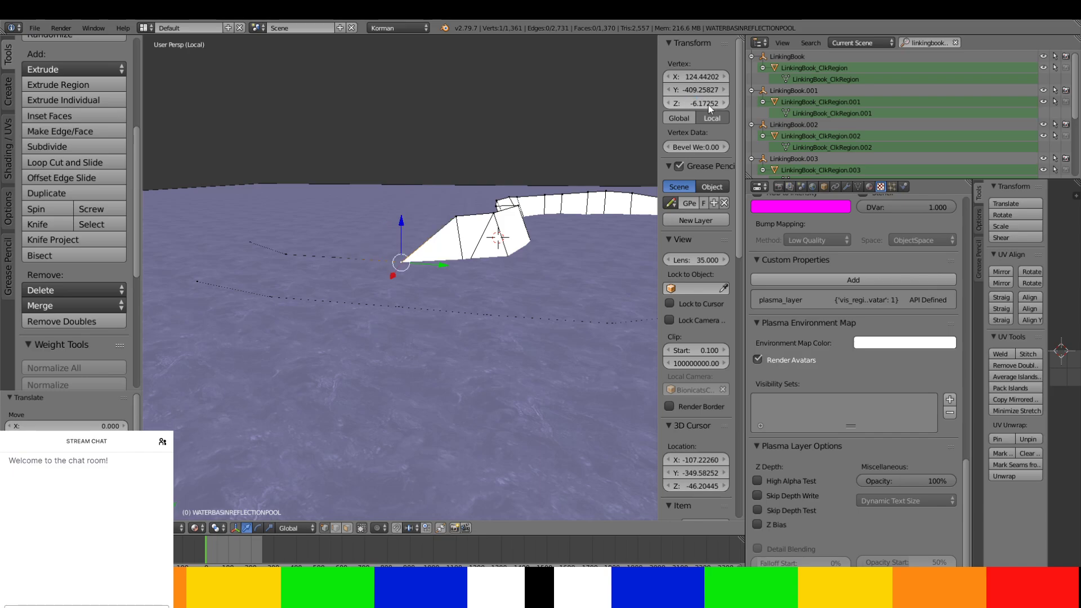
- Set Z to -6.17252 for the rim vertices at X 120.59116 and X 114.12498
middle_drag(620, 189, 443, 227)
right_click(426, 229)
click(697, 103)
key(ctrl+v)
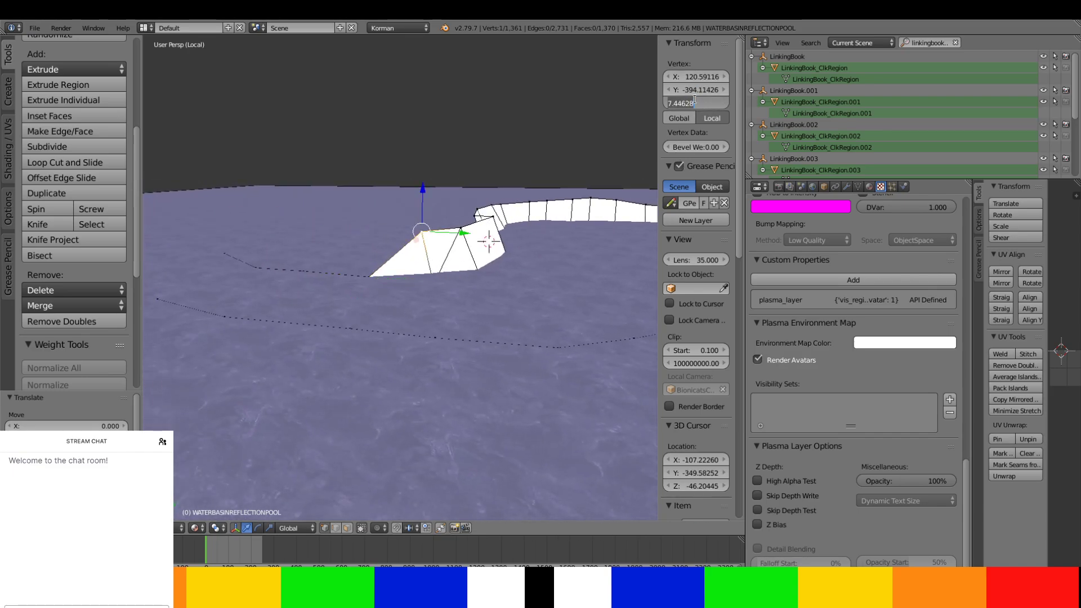
key(Return)
right_click(460, 227)
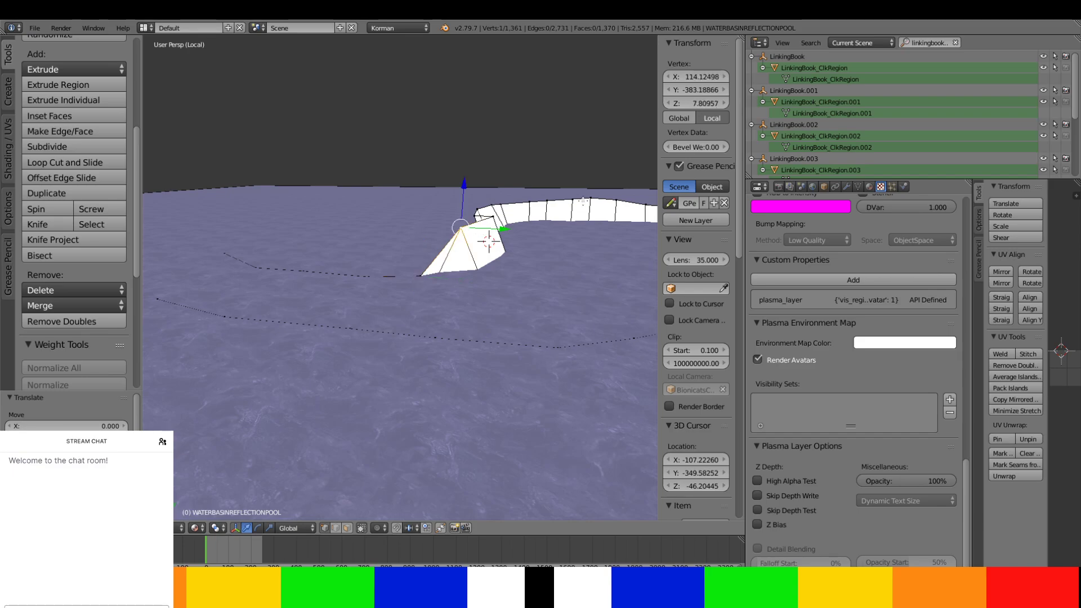
click(703, 98)
text(-6.17252)
key(Return)
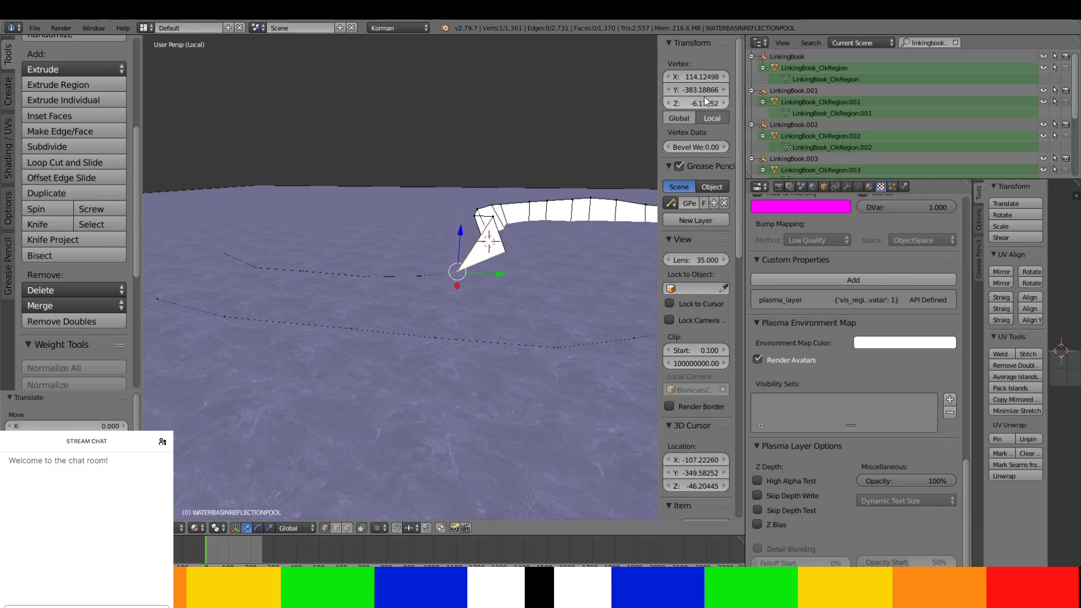
- Level the rim vertices at X 83.00684 and X 66.43307 to Z -6.17252
right_click(494, 217)
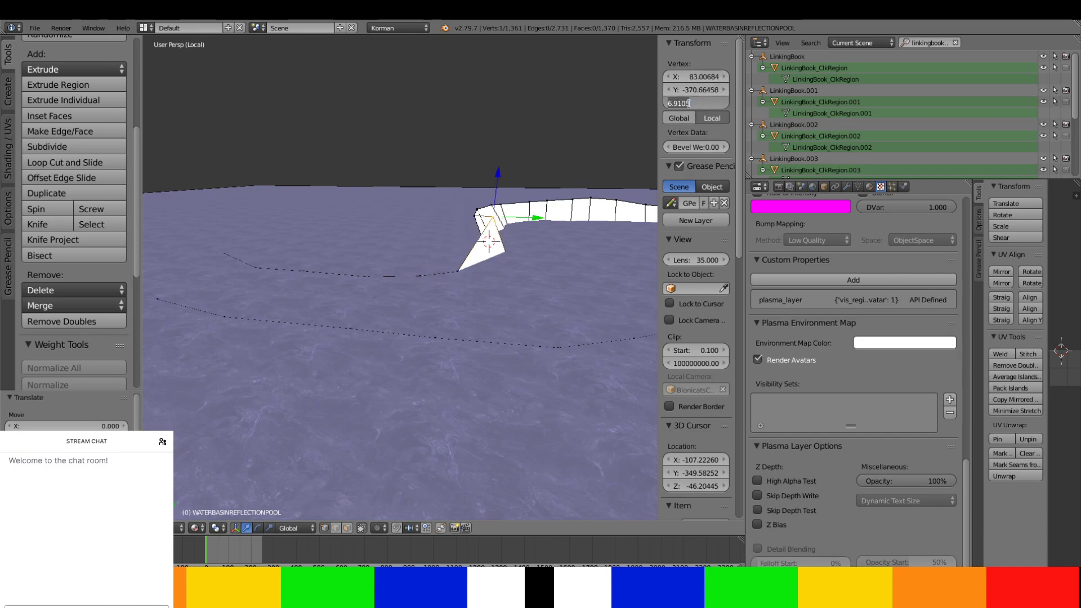
key(Return)
shift+middle_drag(497, 195, 341, 272)
right_click(330, 258)
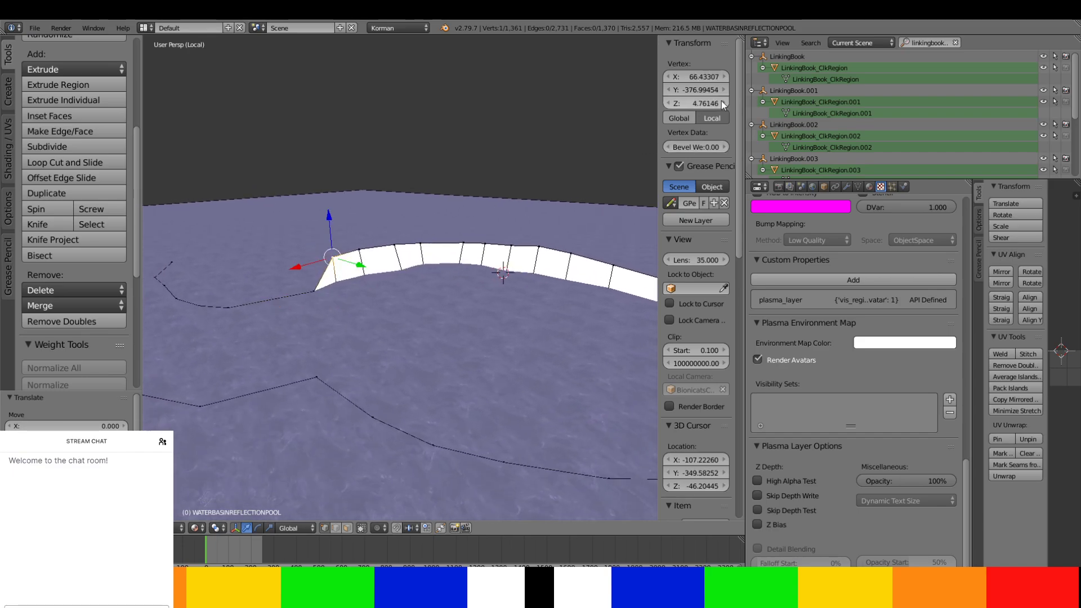
click(700, 103)
key(Return)
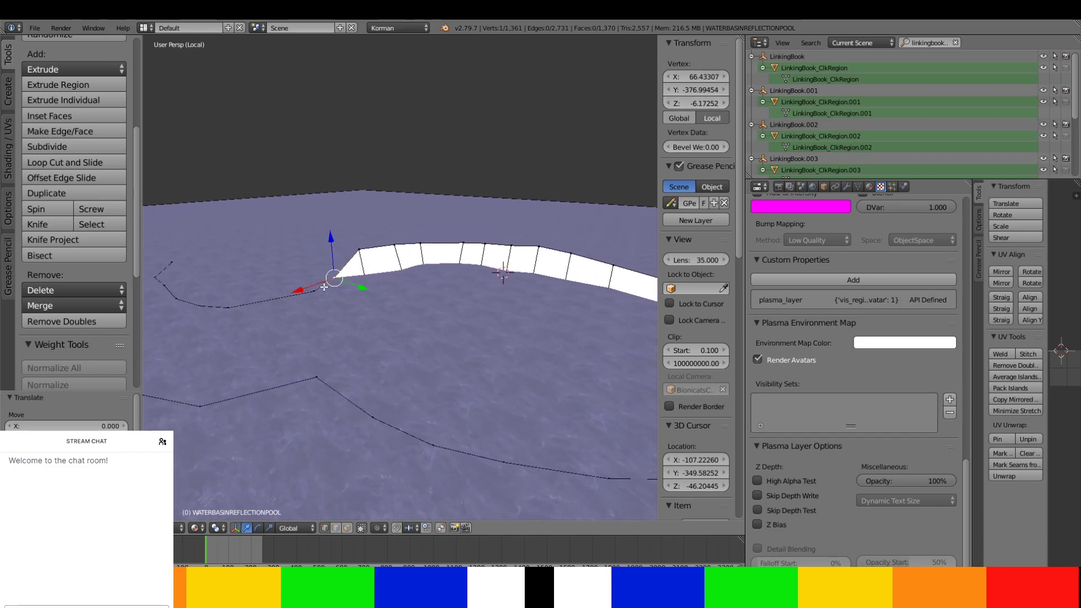
- Set Z to -6.17252 for the rim vertices at X 50.67317 and X 32.19447
right_click(356, 249)
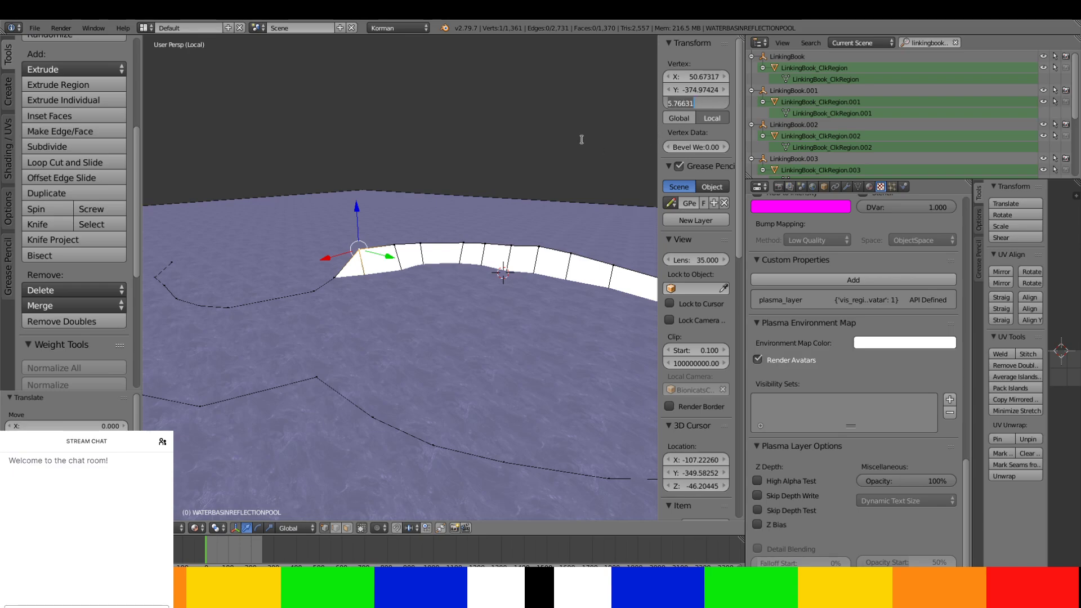
text(-6.17252)
key(Return)
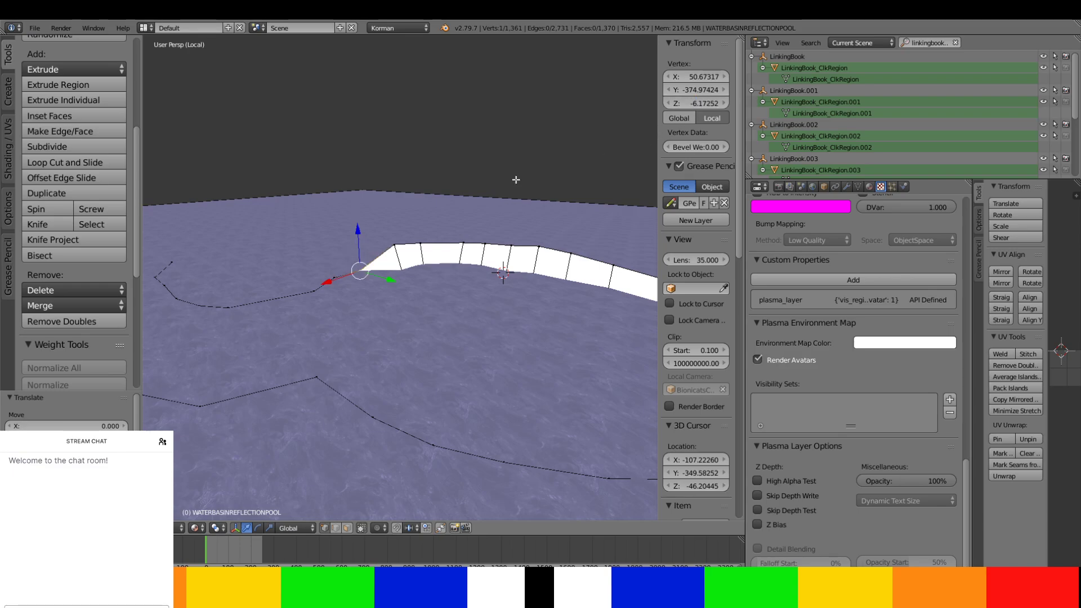
right_click(392, 247)
click(692, 102)
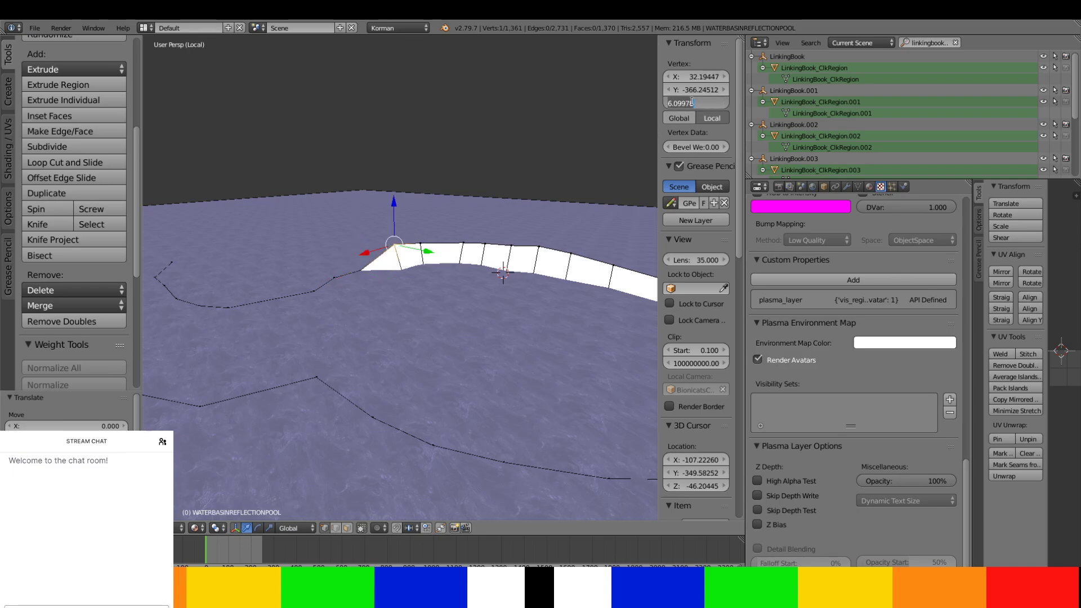
key(Return)
- Level the rim vertices at X 16.79807 and X 1.41510 to Z -6.17252
middle_drag(518, 248, 469, 236)
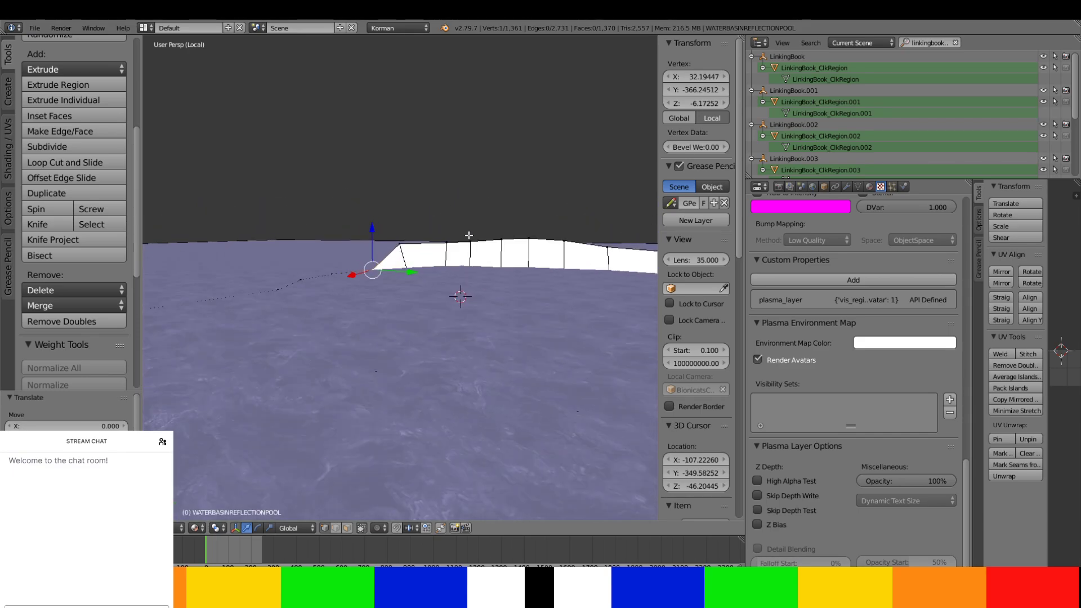
right_click(399, 244)
click(698, 103)
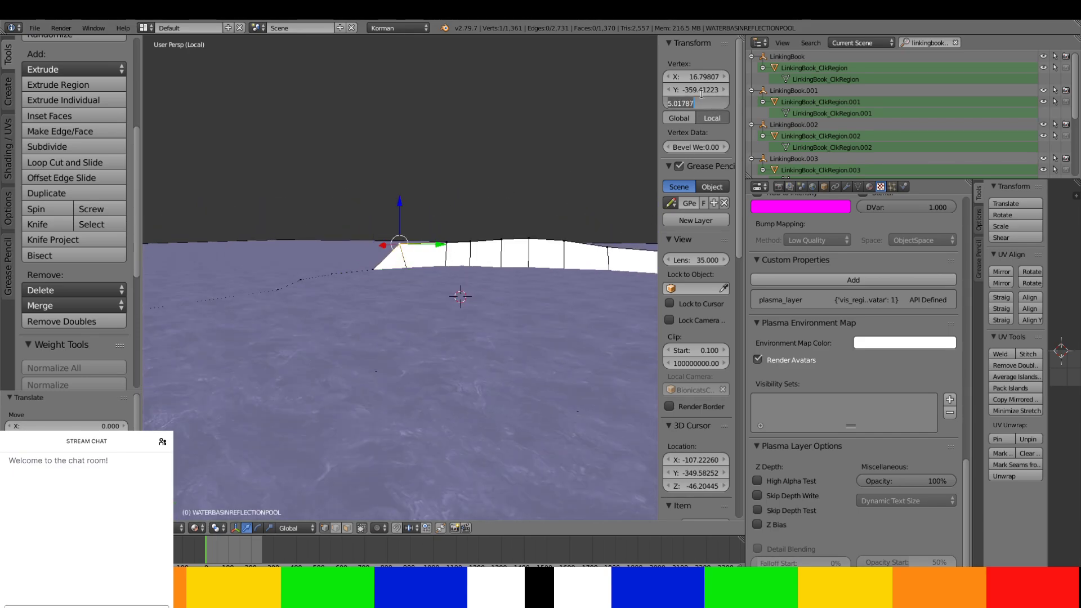
text(-6.17252)
key(Return)
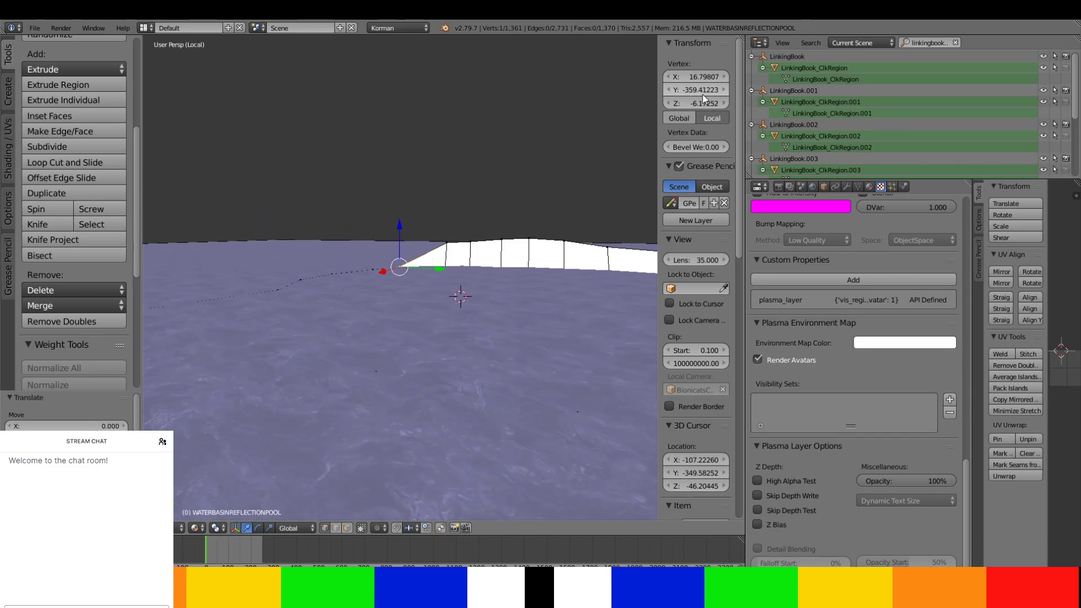
right_click(442, 242)
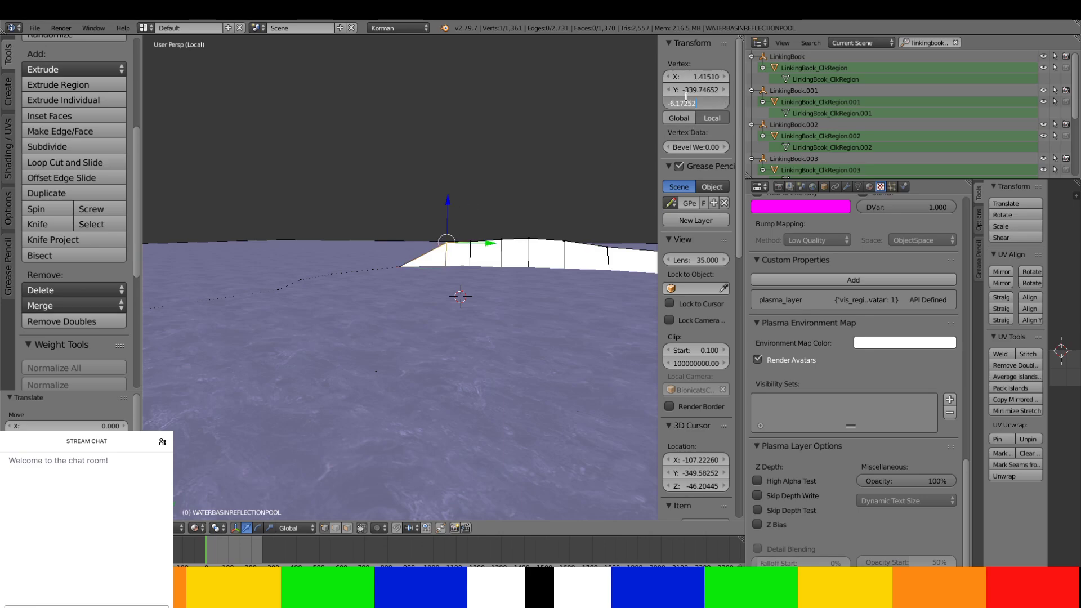
key(Return)
- Set Z to -6.17252 for the rim vertices at X -2.70428 and X -2.17590
right_click(471, 241)
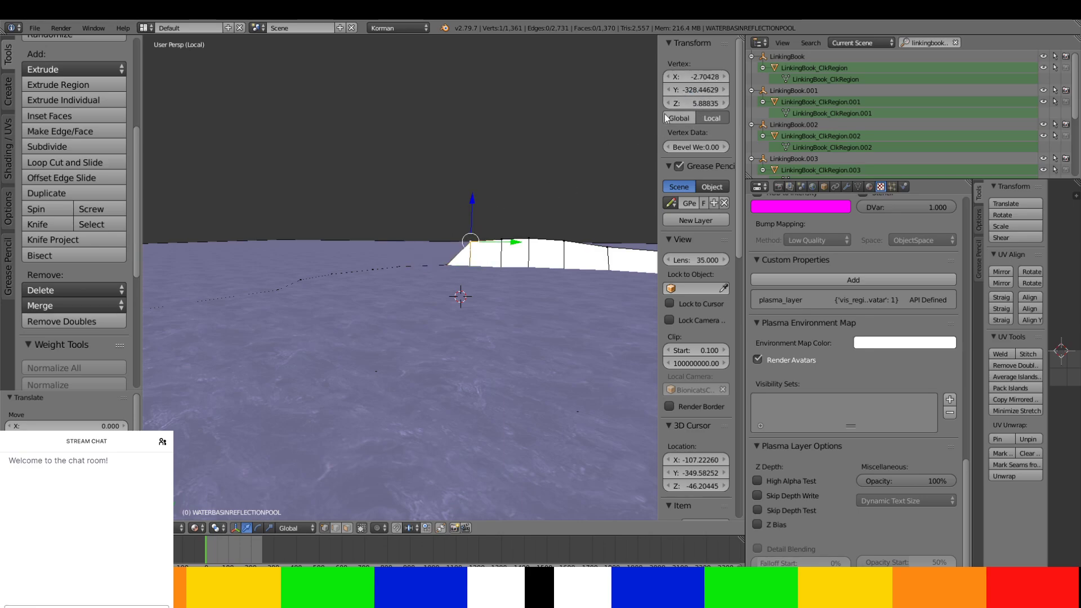
click(685, 104)
text(-6.17252)
key(Return)
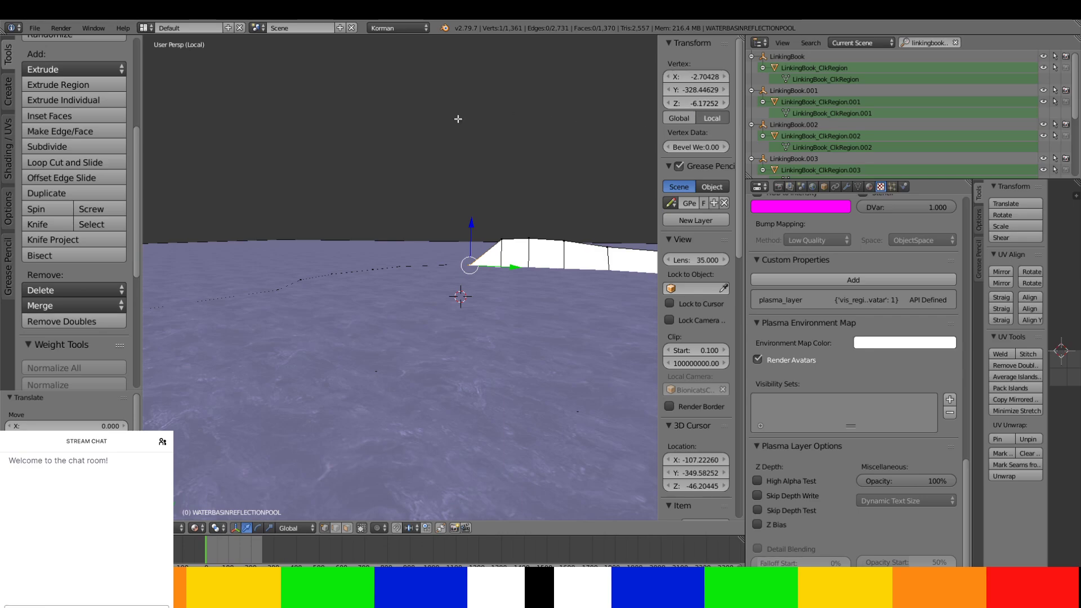
right_click(502, 235)
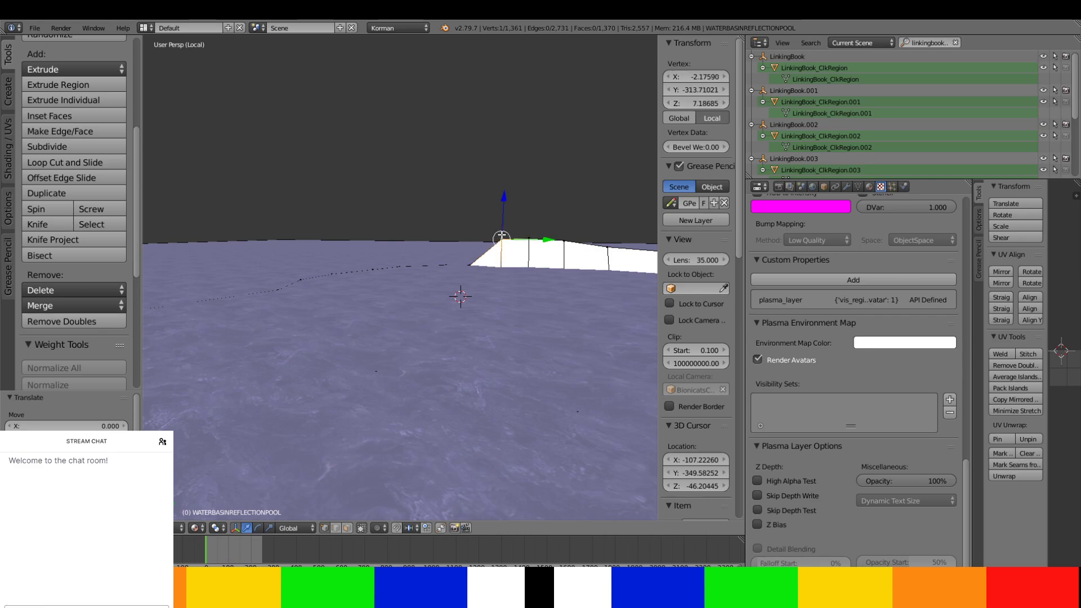
click(697, 101)
key(Return)
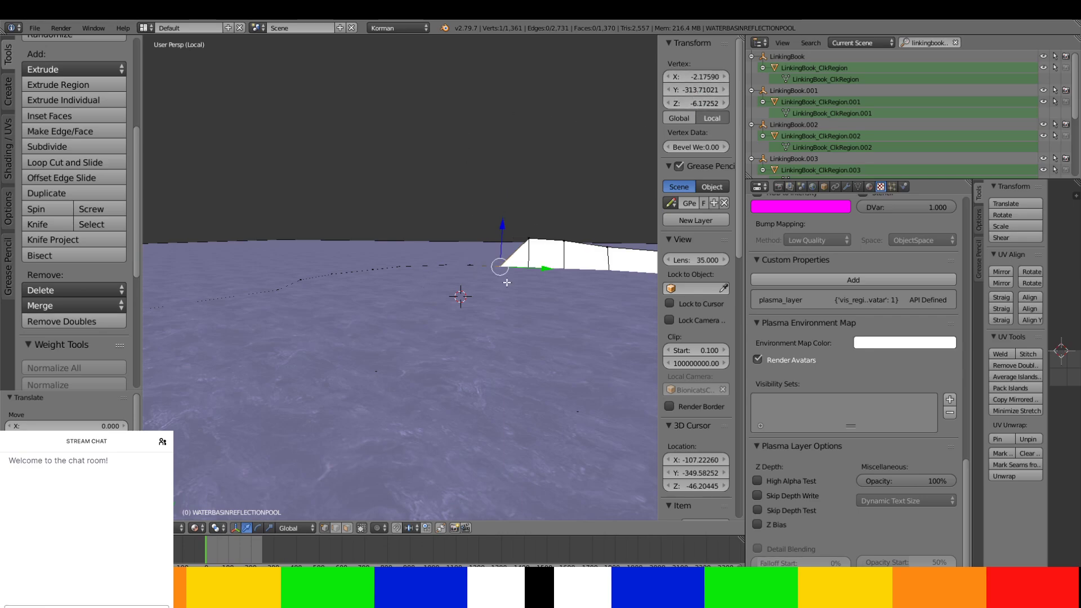
- Level the rim vertices at X -7.76350 and X -7.50250 to Z -6.17252
shift+middle_drag(507, 282, 383, 287)
right_click(392, 244)
click(690, 100)
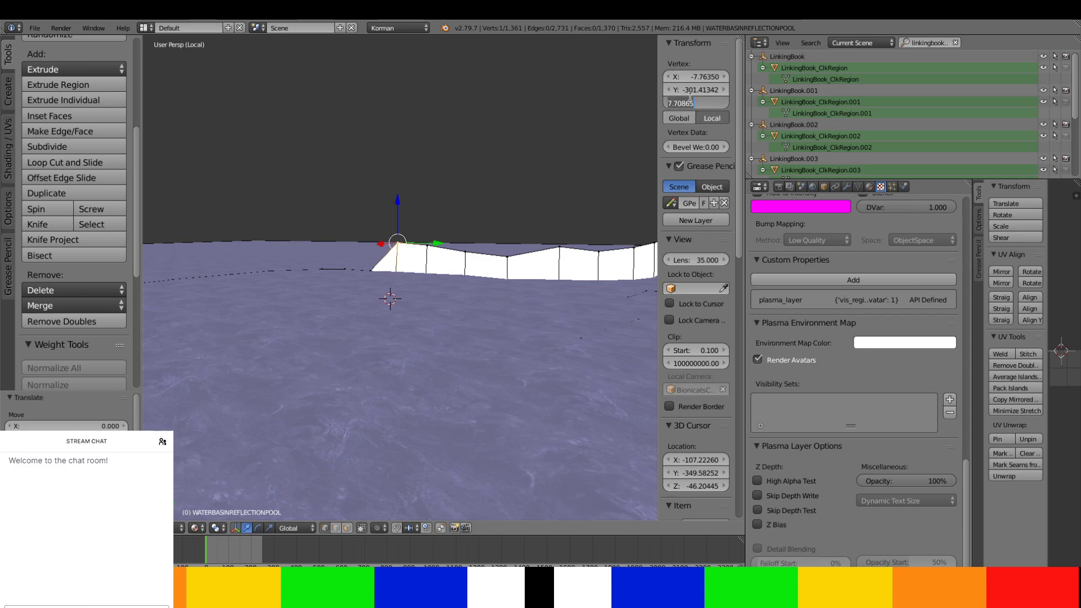
text(-6.17252)
key(Return)
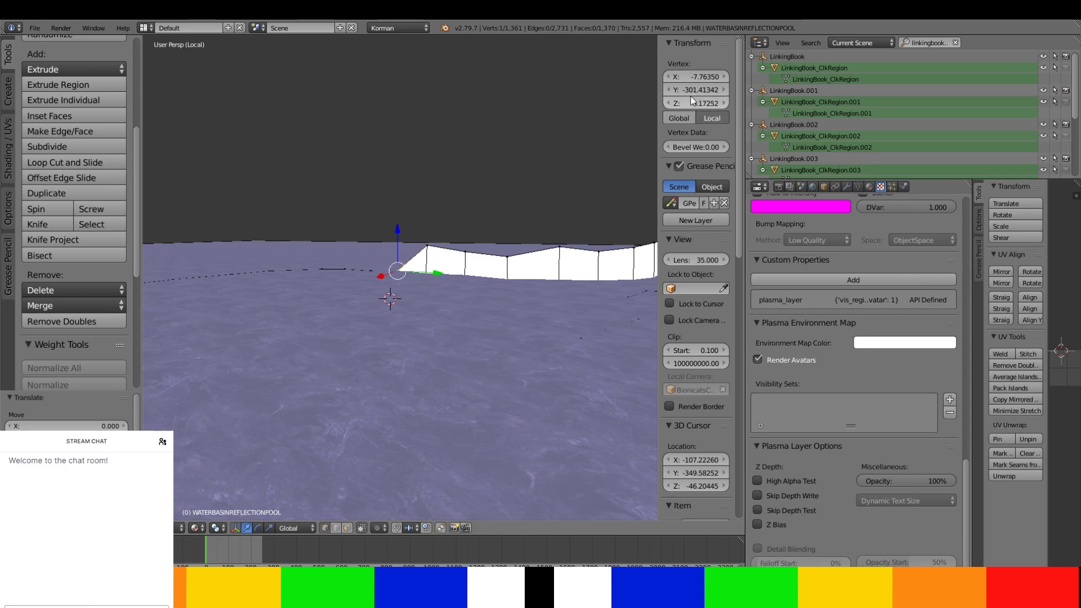
right_click(428, 246)
click(697, 103)
text(-6.17252)
key(Return)
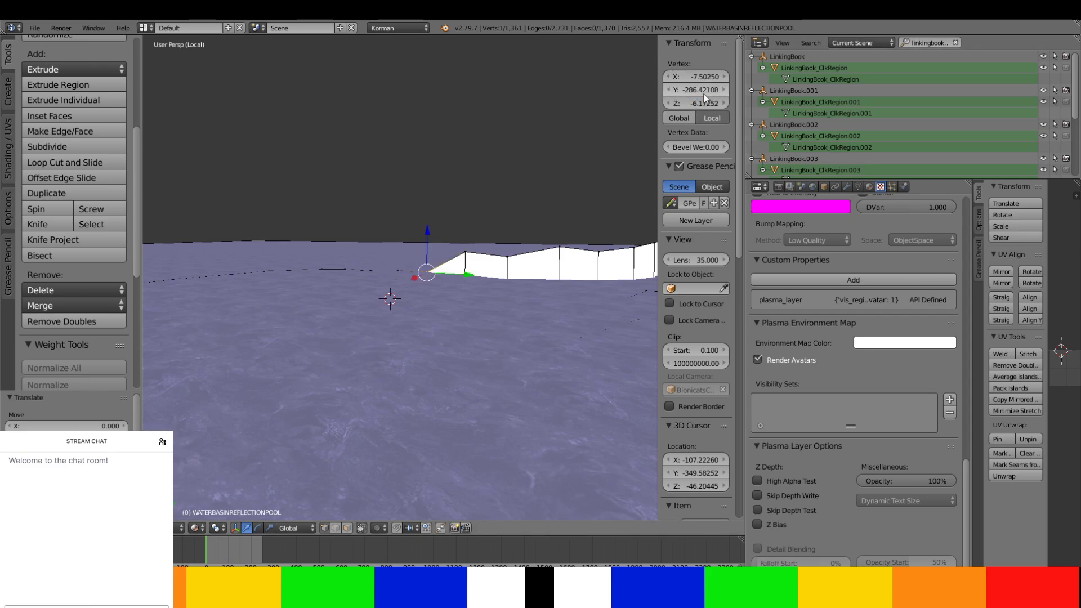
- Set Z to -6.17252 for the rim vertices at X -8.84871 and X -3.69384
right_click(475, 246)
click(697, 103)
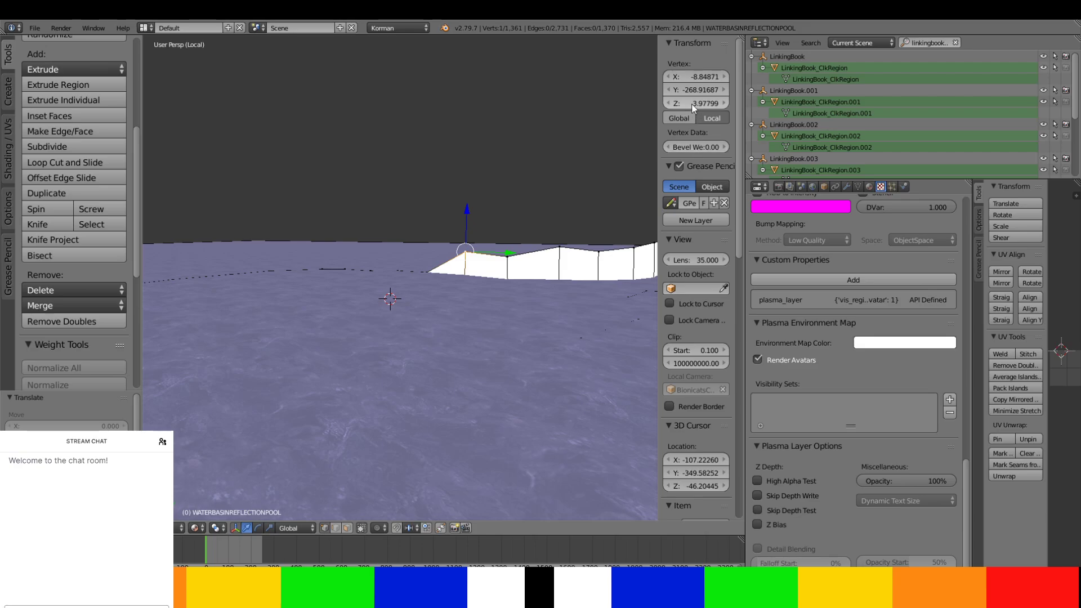
key(ctrl+v)
key(Return)
middle_drag(546, 222, 515, 210)
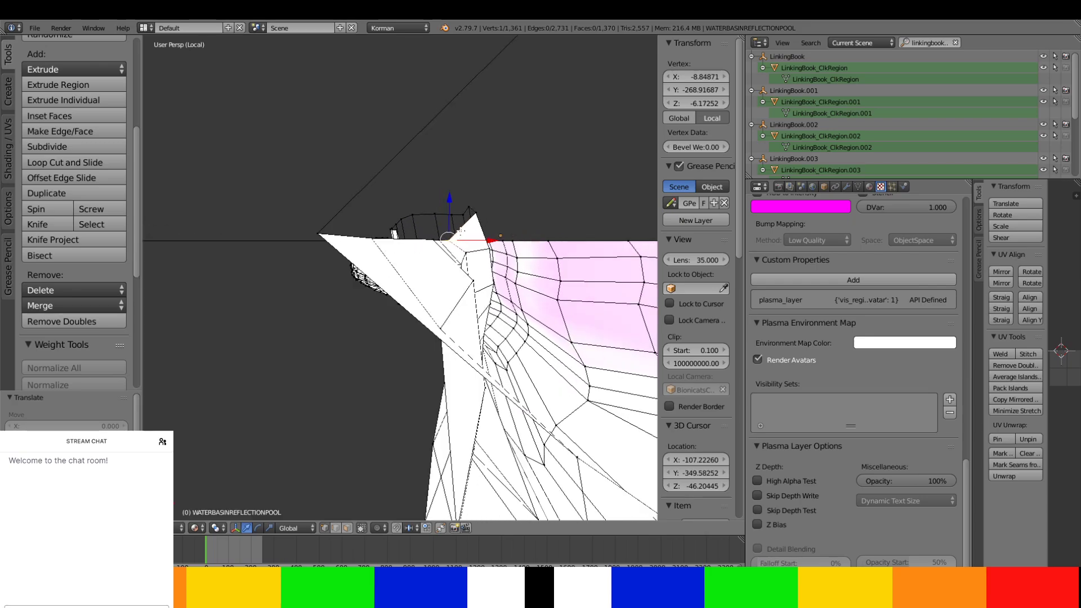
middle_drag(419, 221, 277, 200)
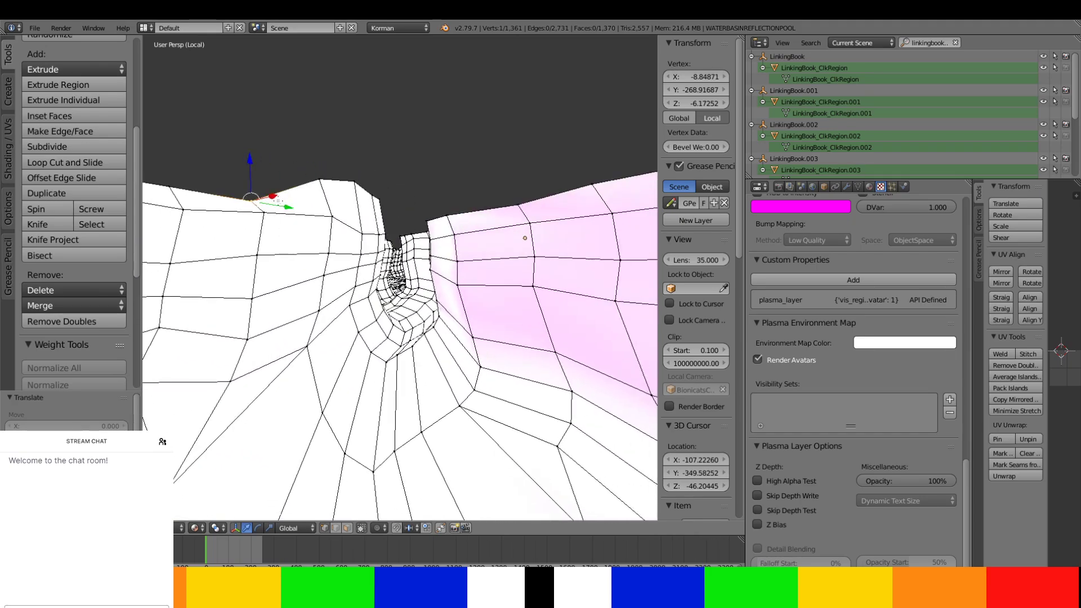
middle_drag(482, 226, 544, 296)
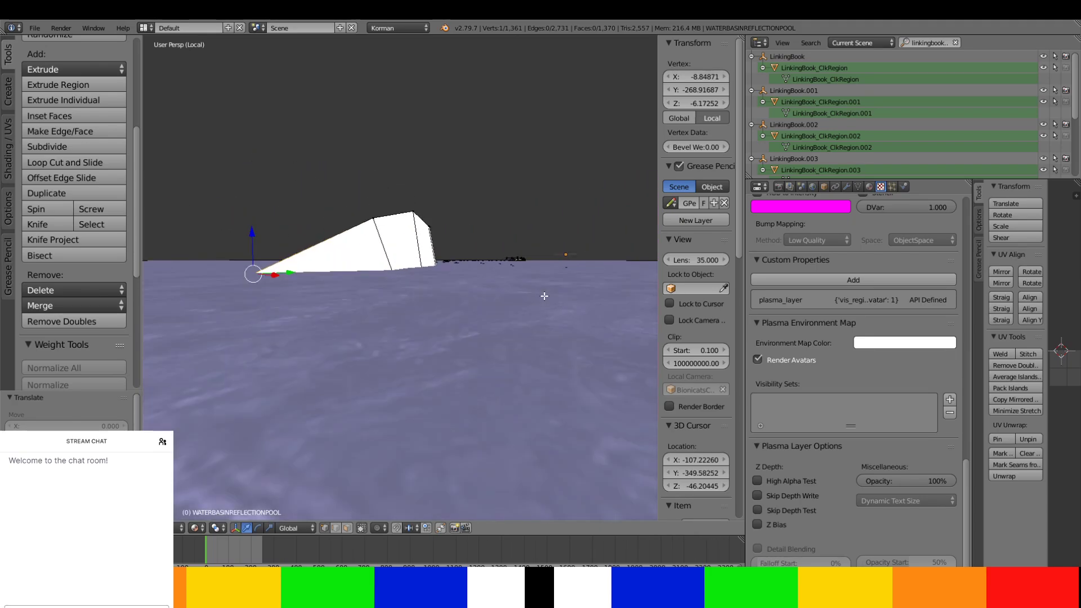
right_click(371, 216)
click(690, 103)
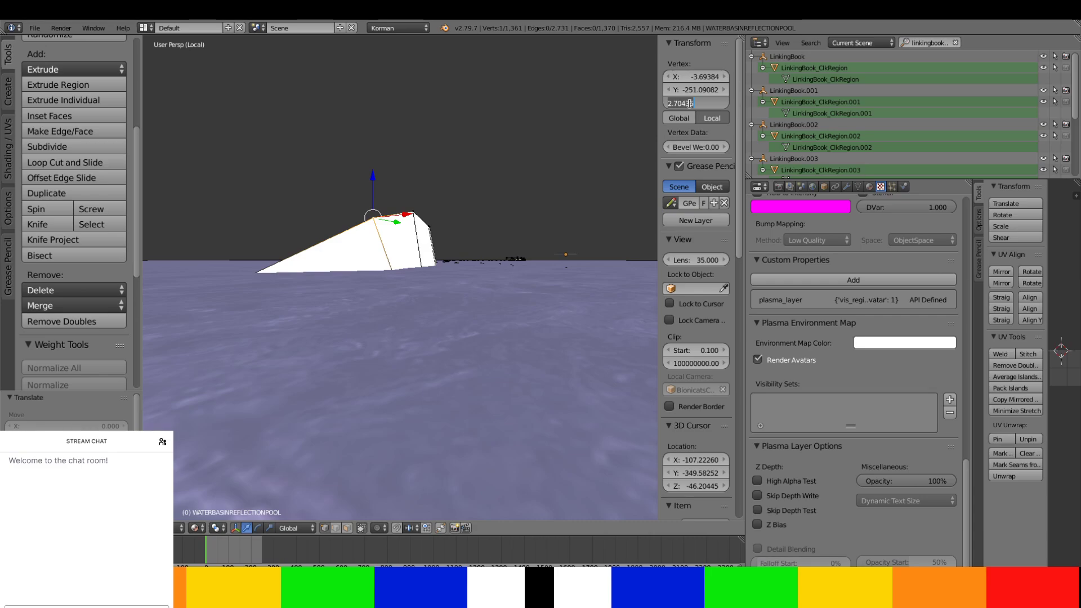
text(-6.17252)
key(Return)
- Level the rim vertex at X -8.24352, Y -231.93309 to Z -6.17252
shift+middle_drag(444, 205, 406, 245)
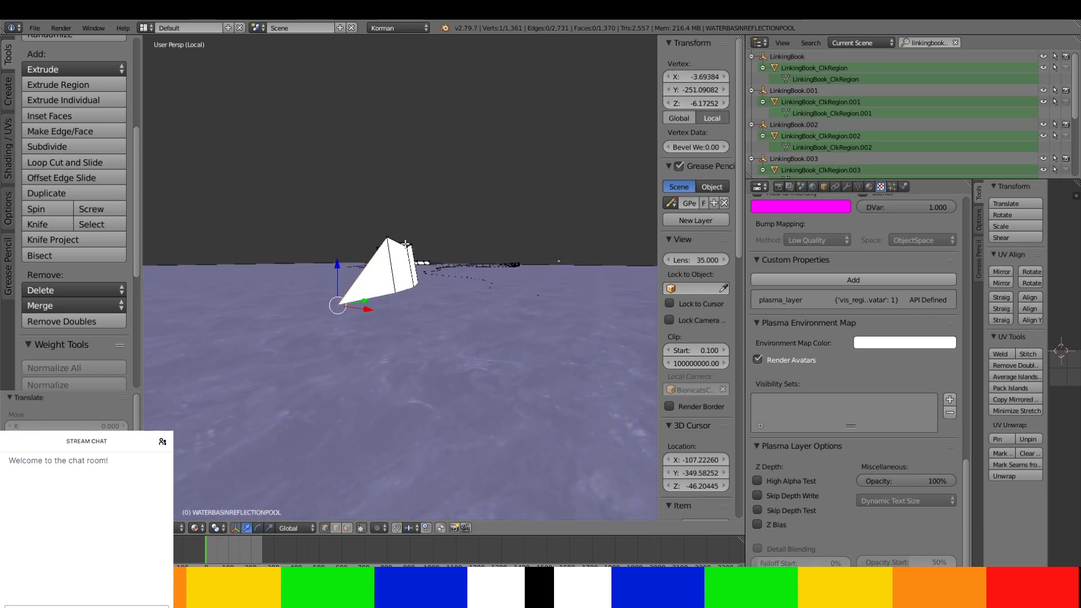
right_click(388, 237)
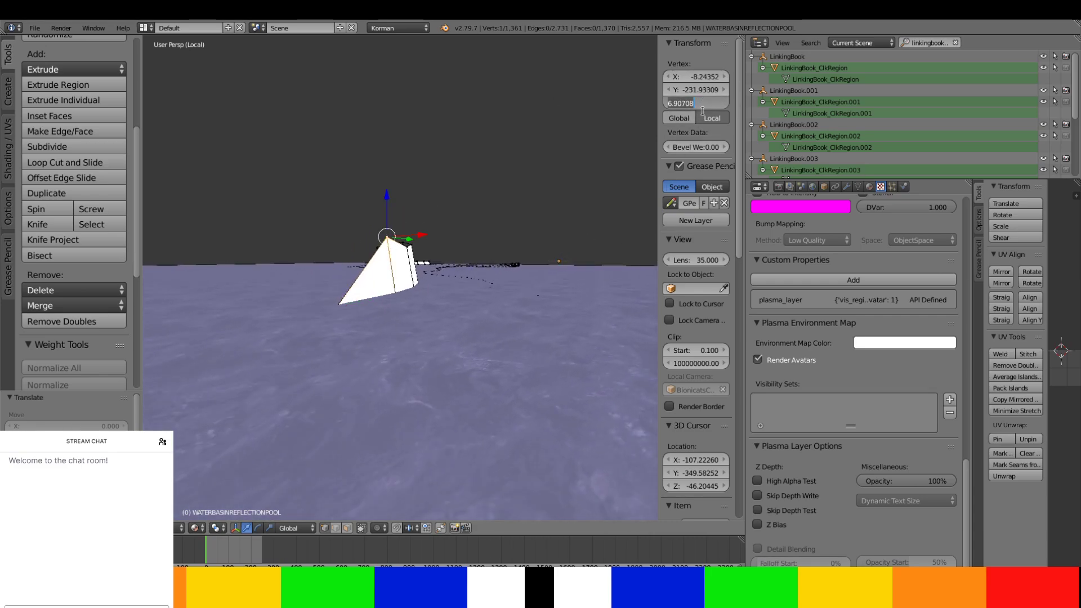
text(-6.17252)
key(Return)
middle_drag(287, 322, 405, 209)
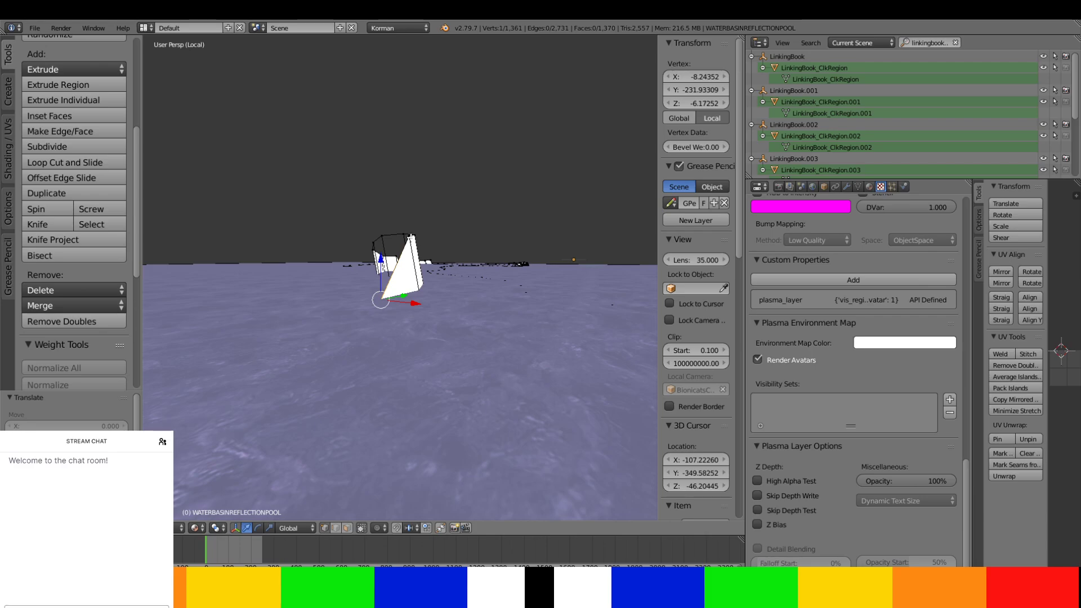
- Set Z to -6.17252 for the rim vertices at X -12.41011 and X -19.90014
right_click(409, 235)
text(-6.17252)
key(Return)
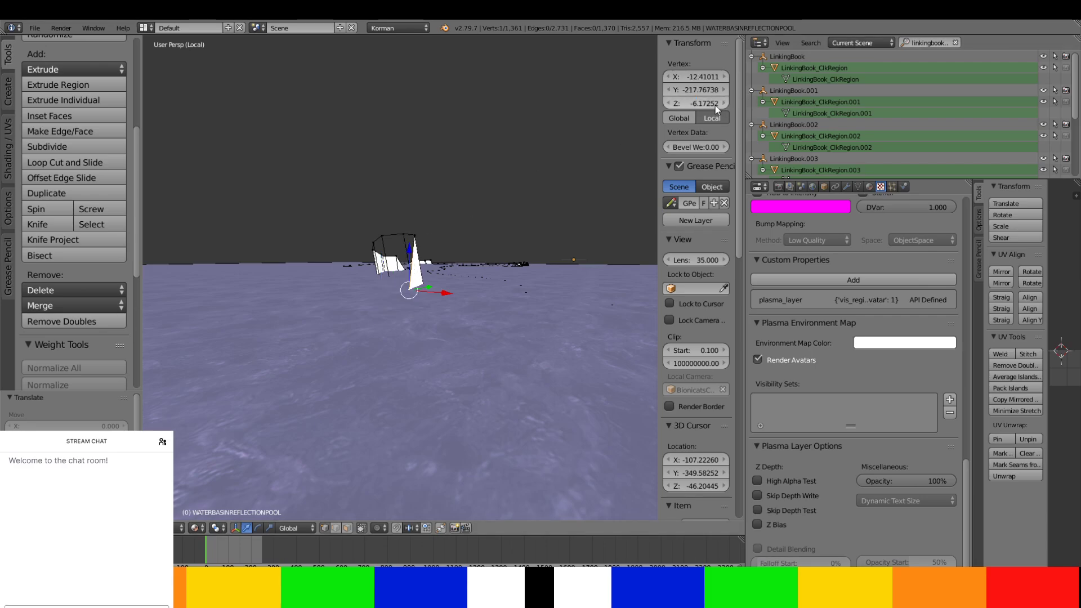
scroll(388, 348, up, 6)
middle_drag(229, 309, 513, 293)
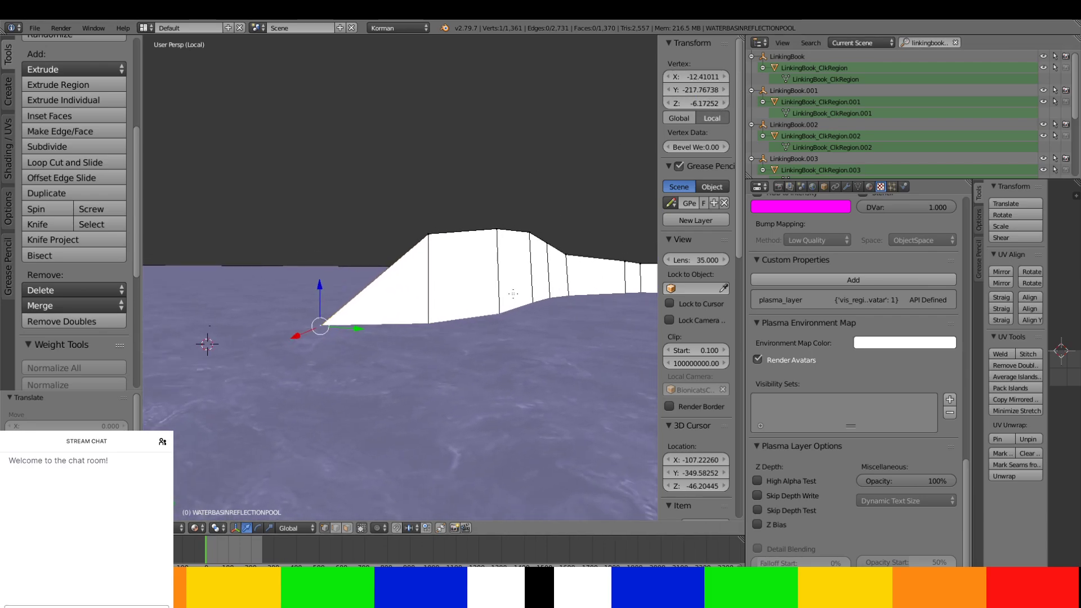
right_click(437, 244)
click(695, 101)
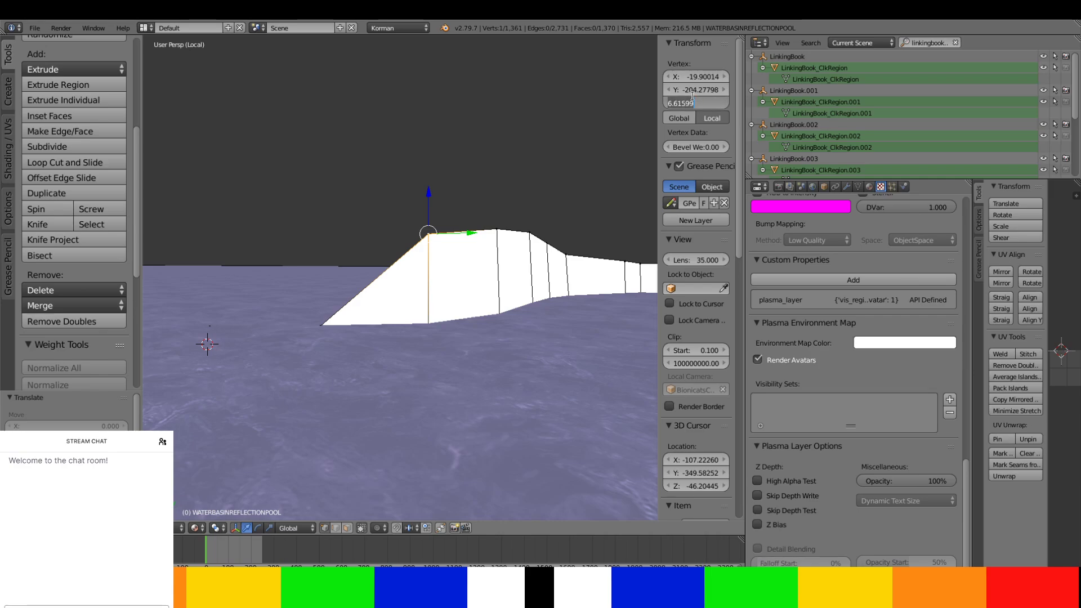
text(-6.17252)
key(Return)
- Level the rim vertices at X -30.66712 and X -45.90815 to Z -6.17252
right_click(497, 229)
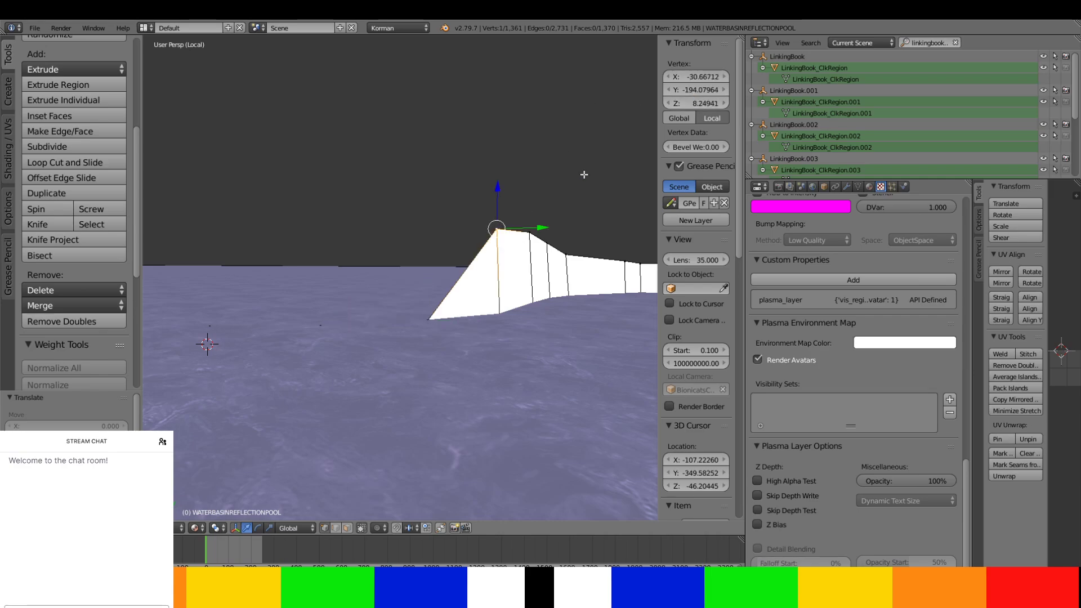
click(704, 98)
text(-6.17252)
key(Return)
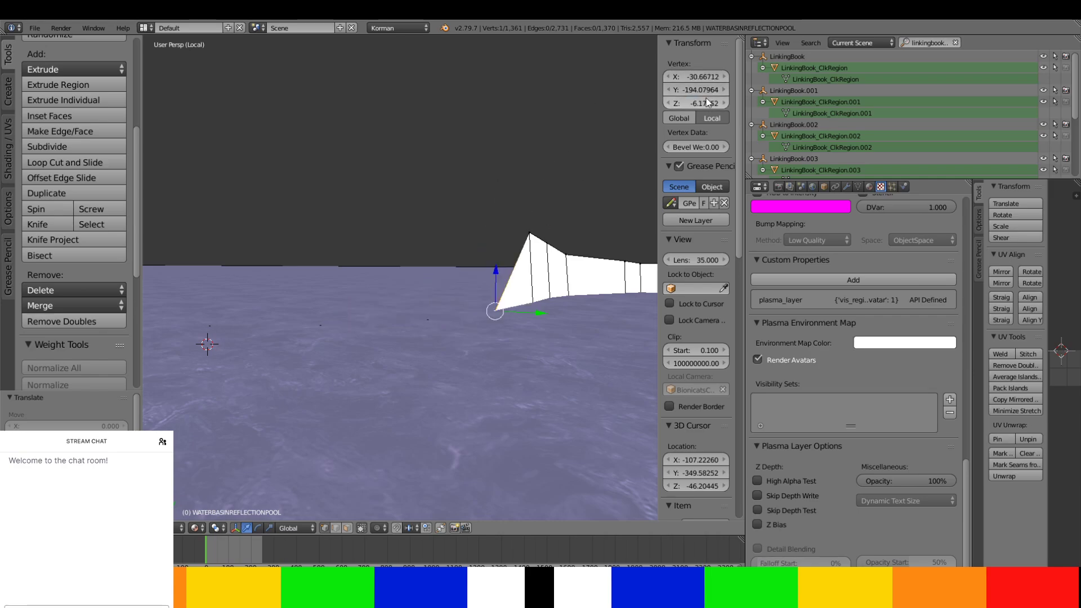
right_click(528, 226)
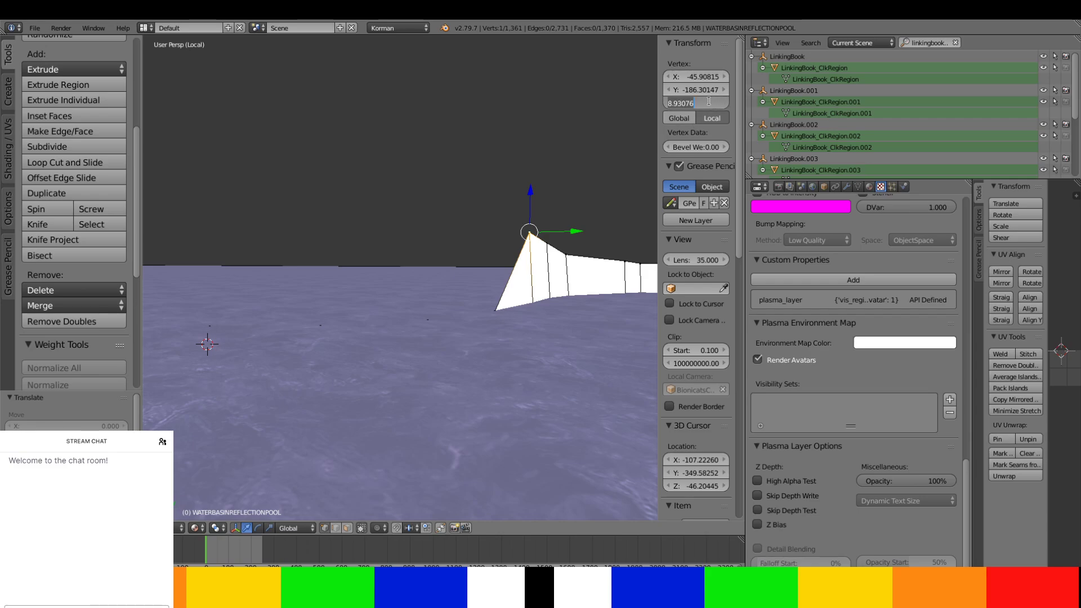
text(-6.17252)
key(Return)
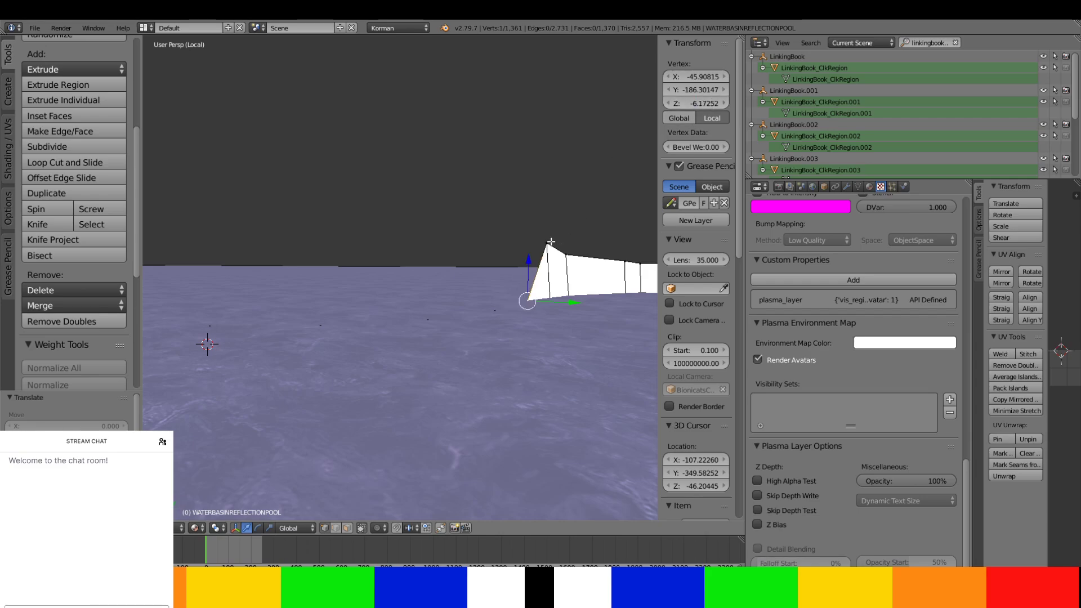
- Set Z to -6.17252 for the rim vertices at X -54.86612 and X -60.31384
right_click(551, 241)
double_click(697, 103)
text(-6.17252)
key(Return)
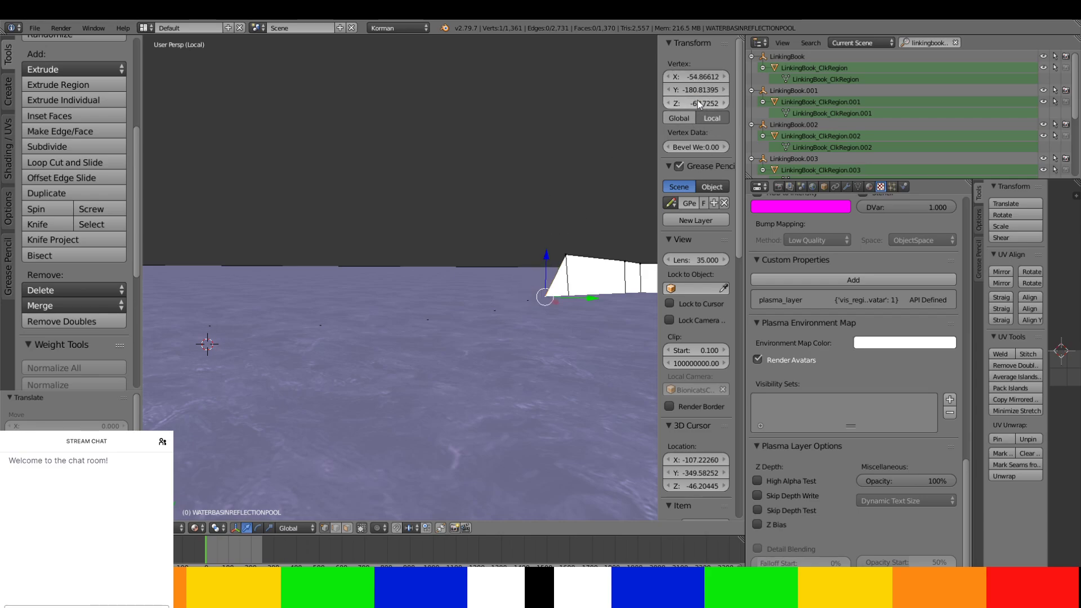
middle_drag(613, 211, 313, 282)
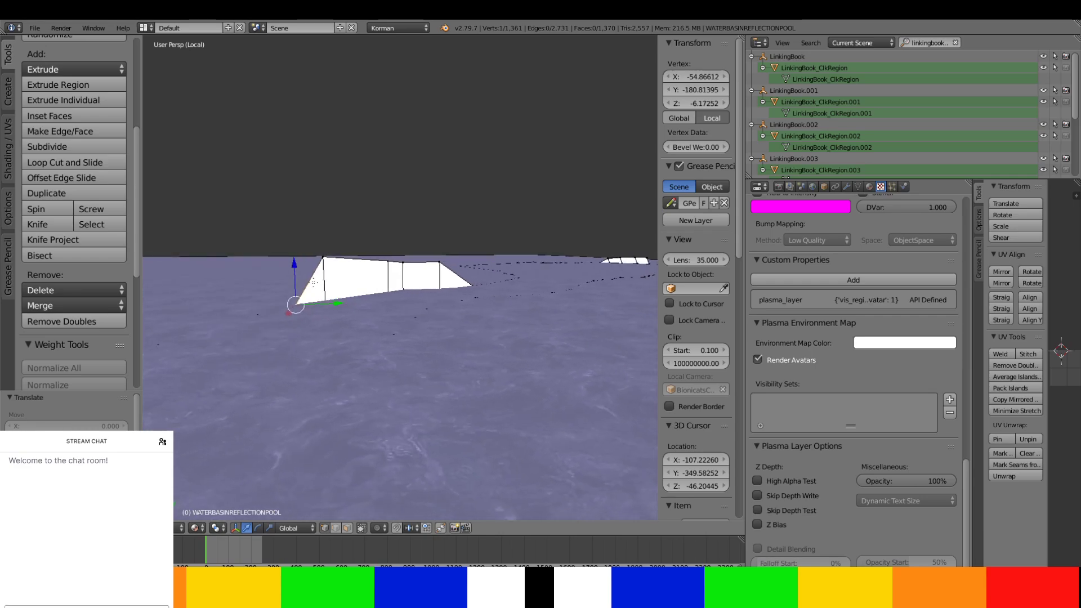
right_click(322, 258)
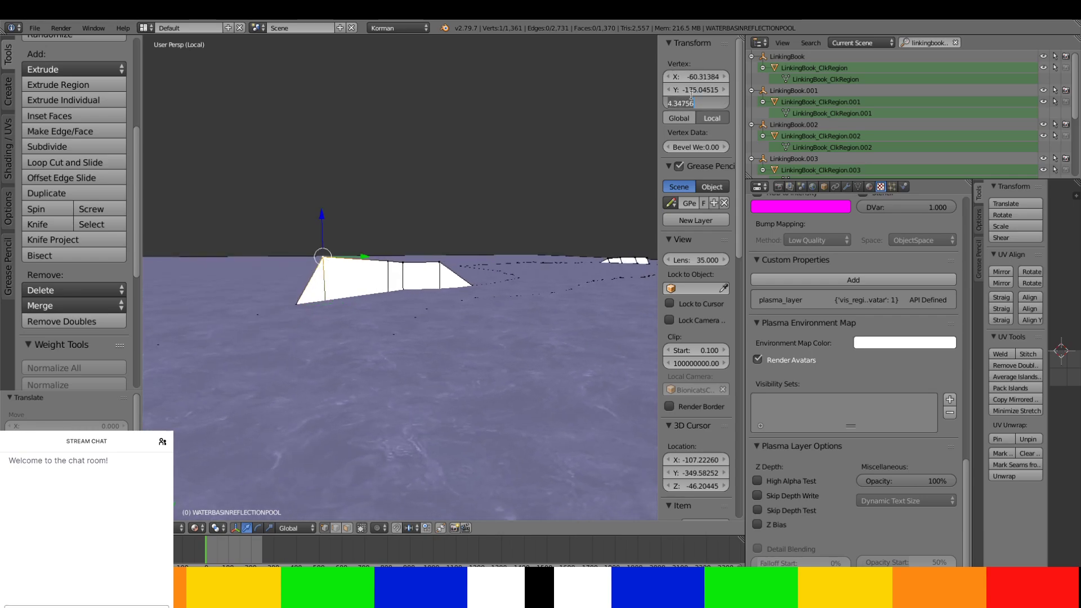
text(-6.17252)
key(Return)
- Level the rim vertices at X -70.38033 and X -73.47966 to Z -6.17252
right_click(388, 260)
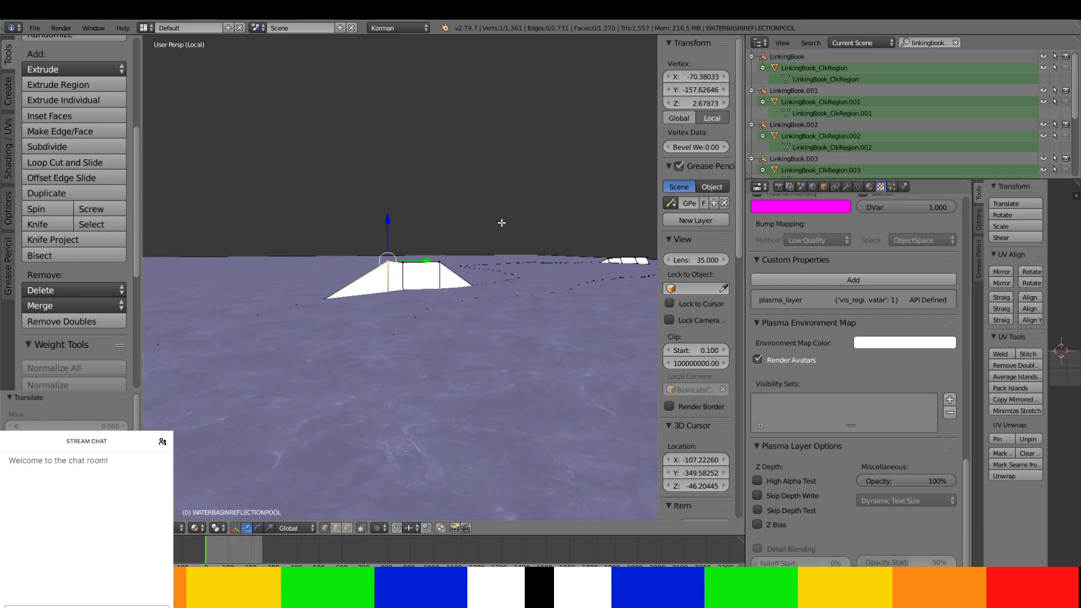
click(697, 102)
key(Return)
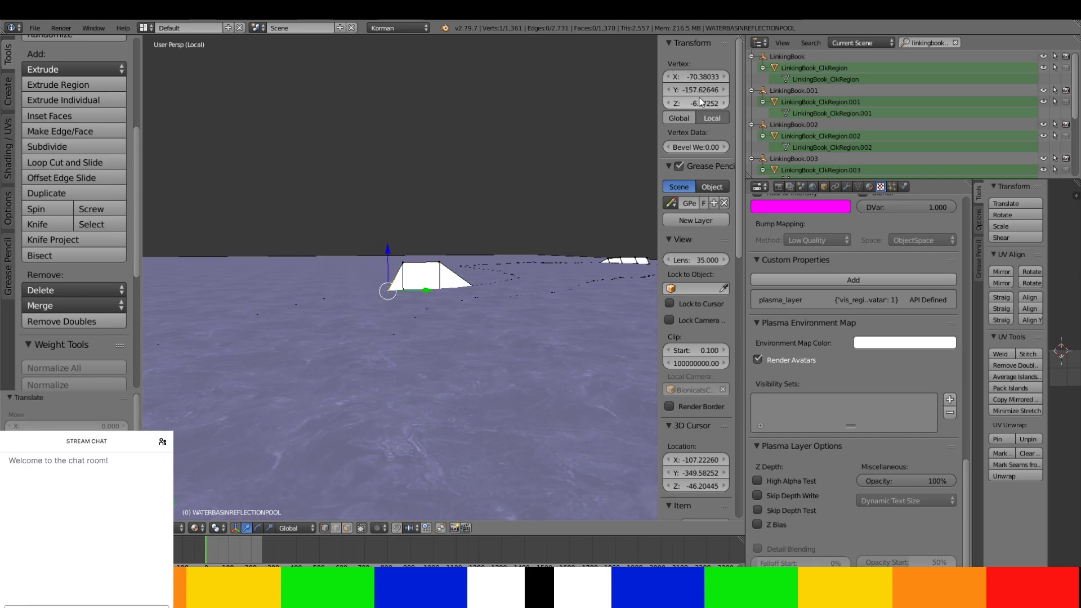
right_click(403, 261)
click(704, 103)
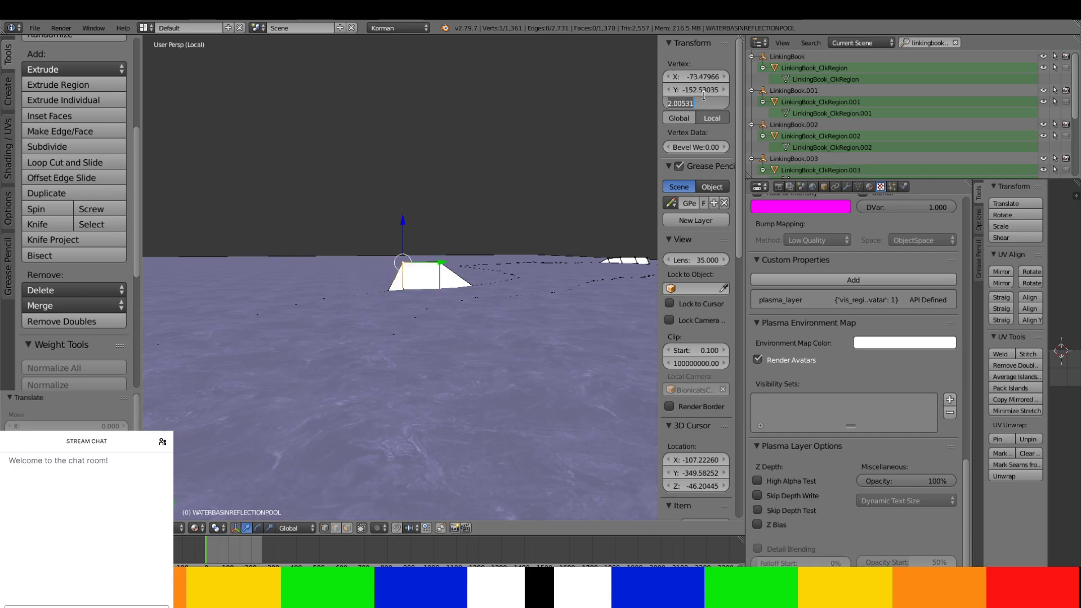
text(-6.17252)
key(Return)
- Set Z to -6.17252 for the last raised rim vertex at X -73.34877, Y -140.90816
right_click(441, 263)
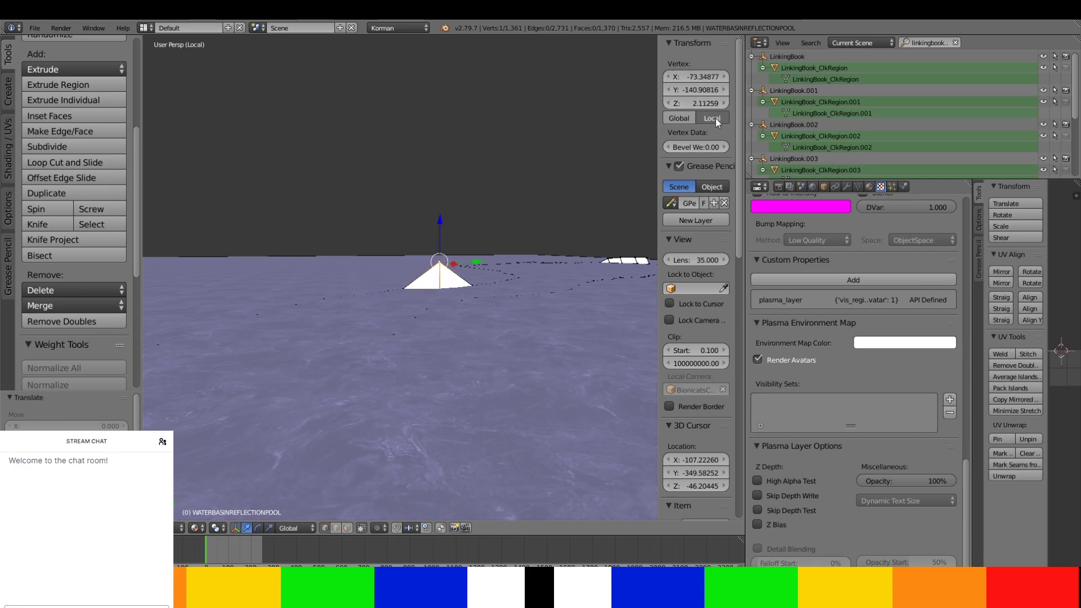
click(709, 106)
text(-6.17252)
key(Return)
- Select the remaining strip of faces rising above the water surface in face mode and delete those faces
middle_drag(405, 259, 344, 206)
scroll(249, 313, down, 8)
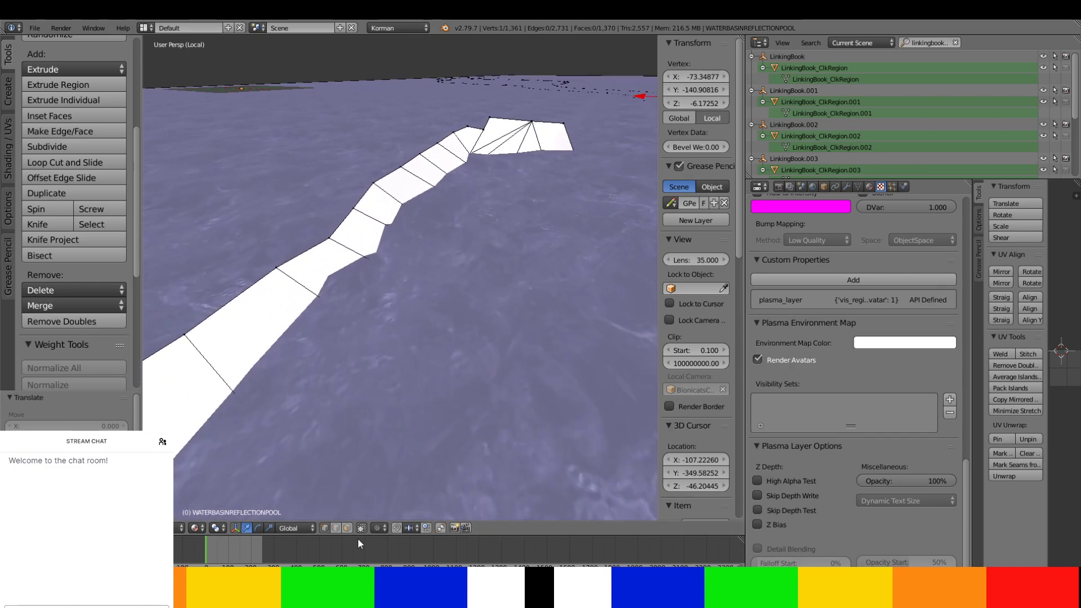
click(346, 527)
right_click(546, 136)
ctrl+right_click(434, 172)
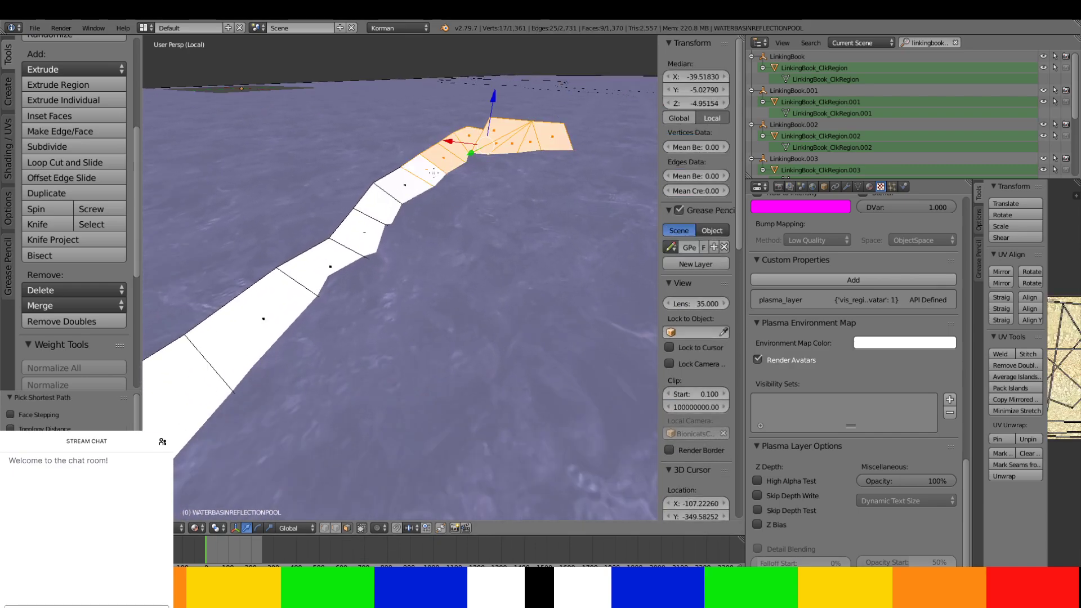
ctrl+right_click(308, 284)
ctrl+right_click(204, 376)
middle_drag(203, 376, 356, 323)
key(x)
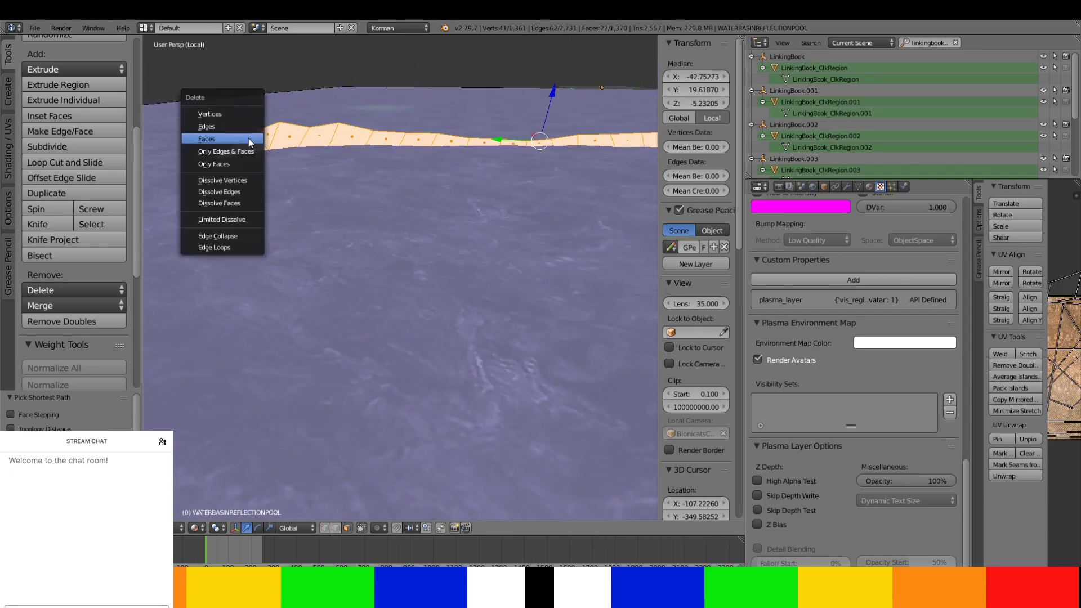
click(248, 137)
- Level the sunken rim vertices at X -41.34232 and X -41.16314 to Z -6.17252
middle_drag(260, 142, 316, 208)
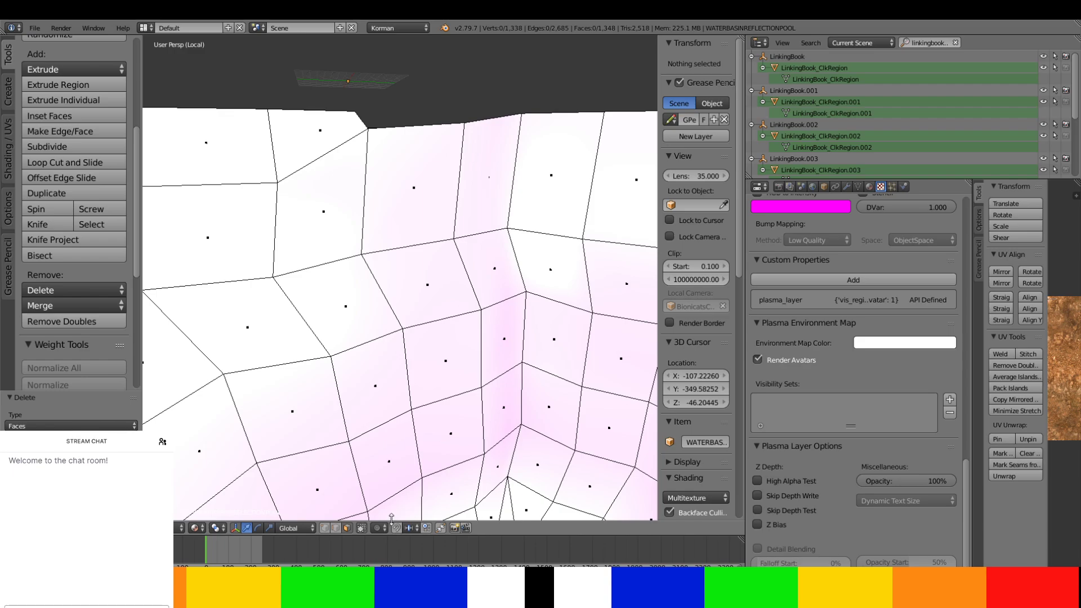
right_click(368, 130)
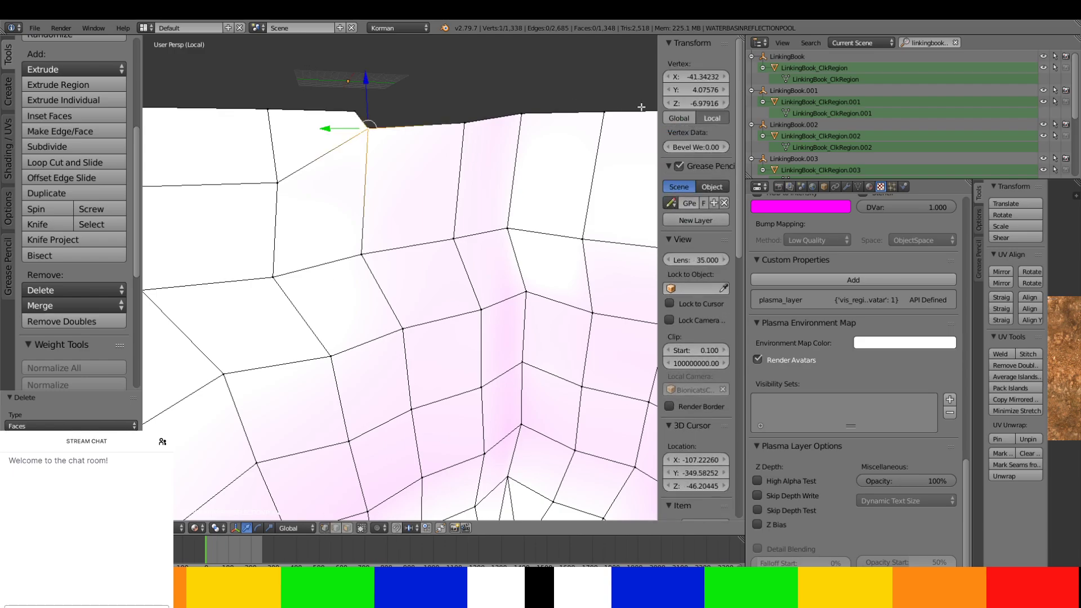
double_click(696, 103)
key(Return)
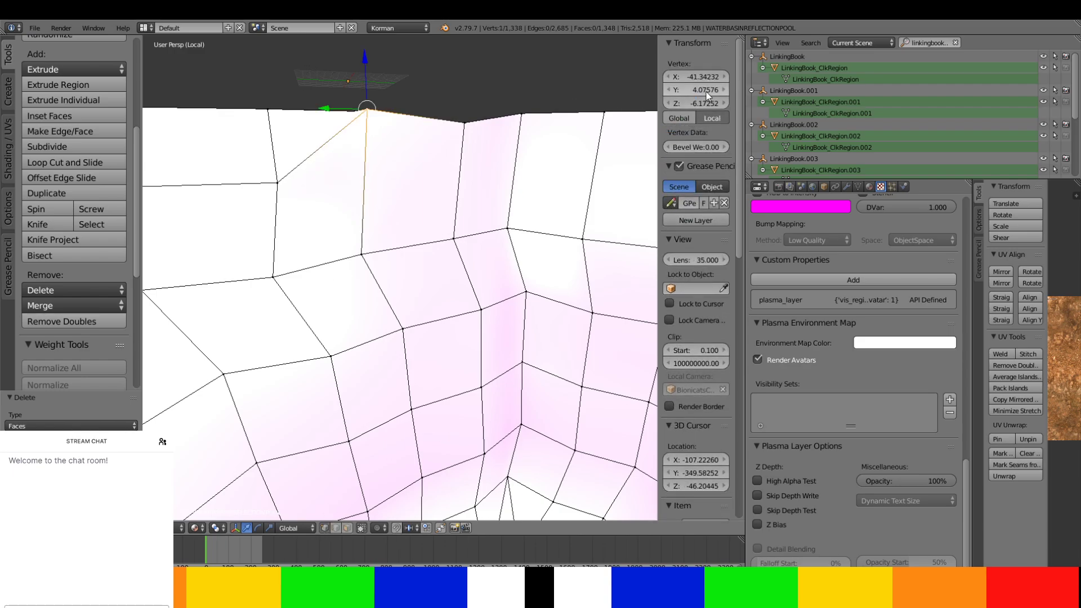
right_click(464, 121)
double_click(713, 102)
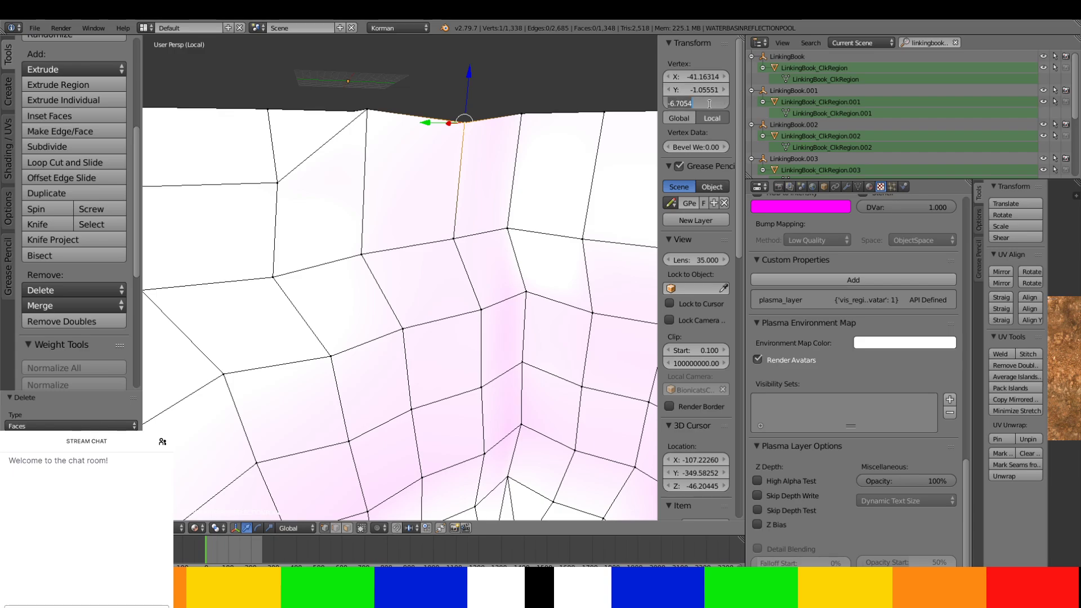
key(Return)
- Triangulate the sloping rim face beside the raised section and delete the raised faces above the rim
middle_drag(605, 224, 385, 317)
click(350, 528)
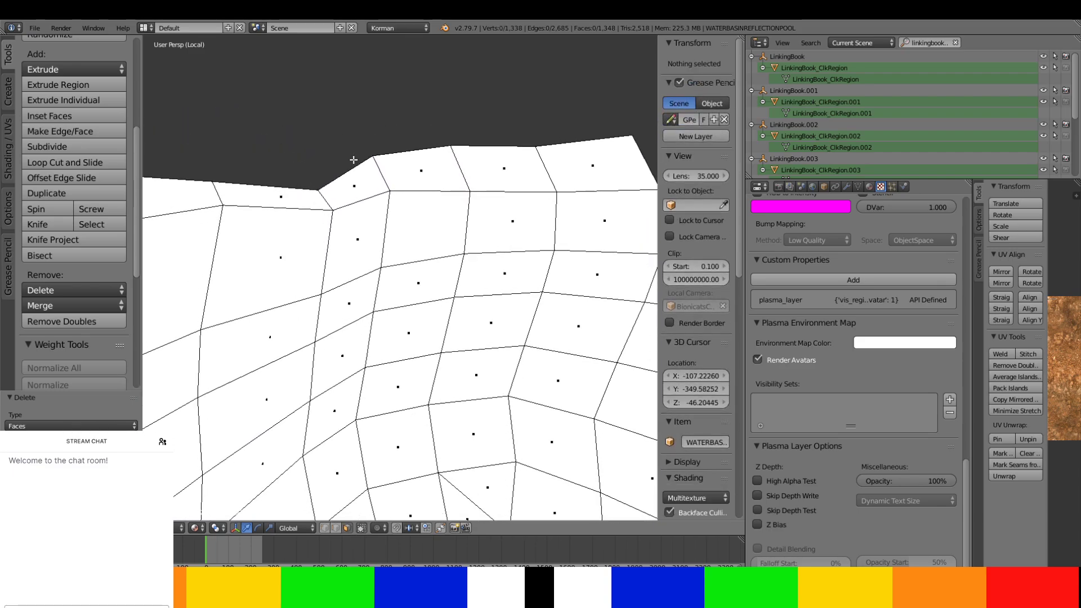
right_click(352, 161)
key(ctrl+t)
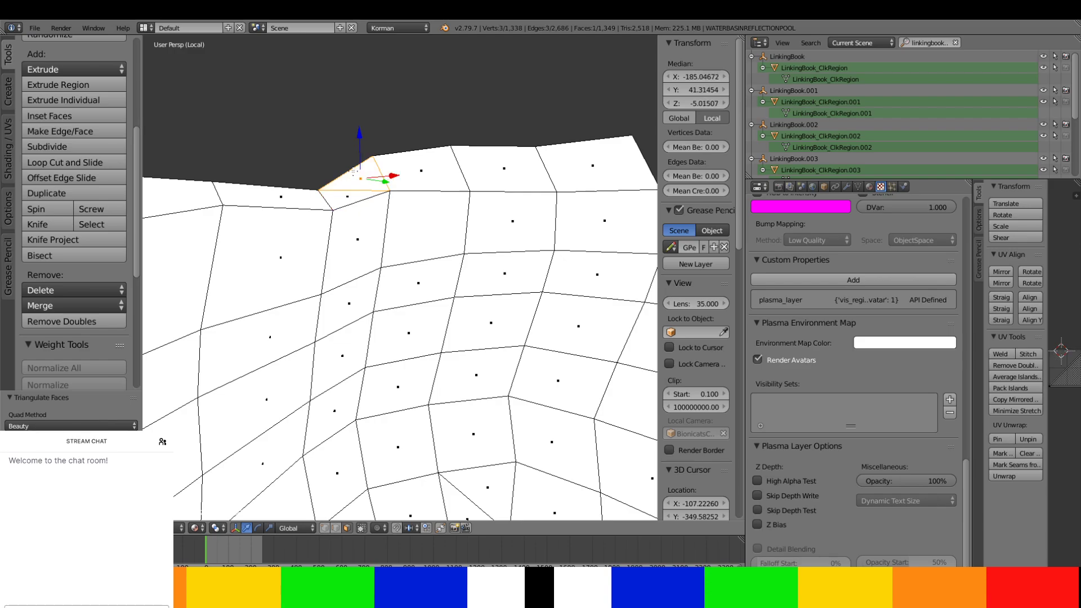
key(x)
click(583, 166)
- Inspect the trimmed rim at the water surface, then check it in the full scene outside local view and edit mode
middle_drag(576, 166, 631, 261)
scroll(449, 209, down, 6)
scroll(650, 275, up, 2)
scroll(447, 258, up, 5)
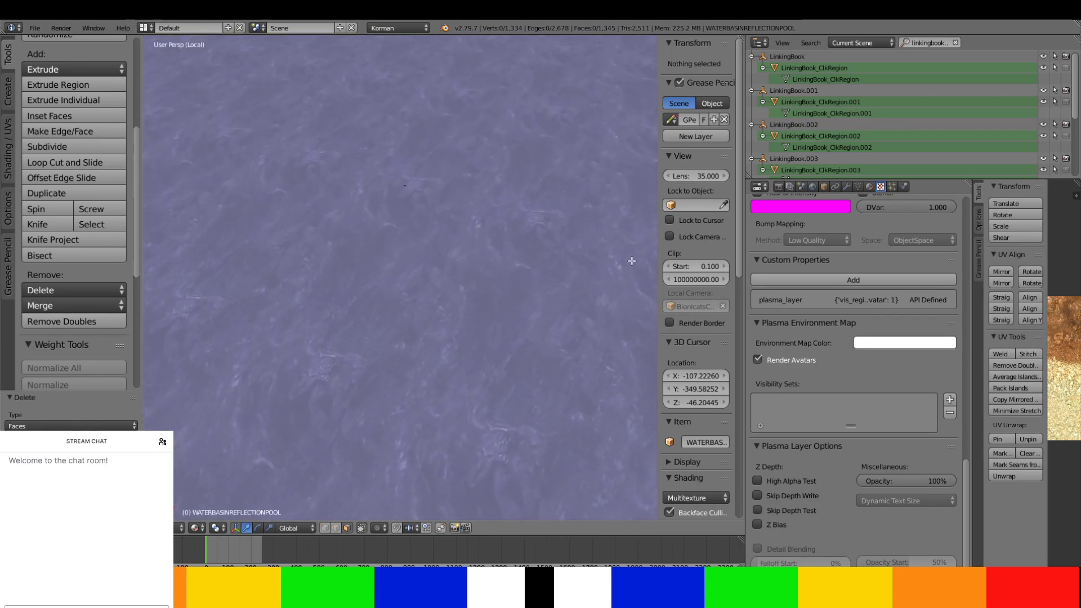
key(KP_Divide)
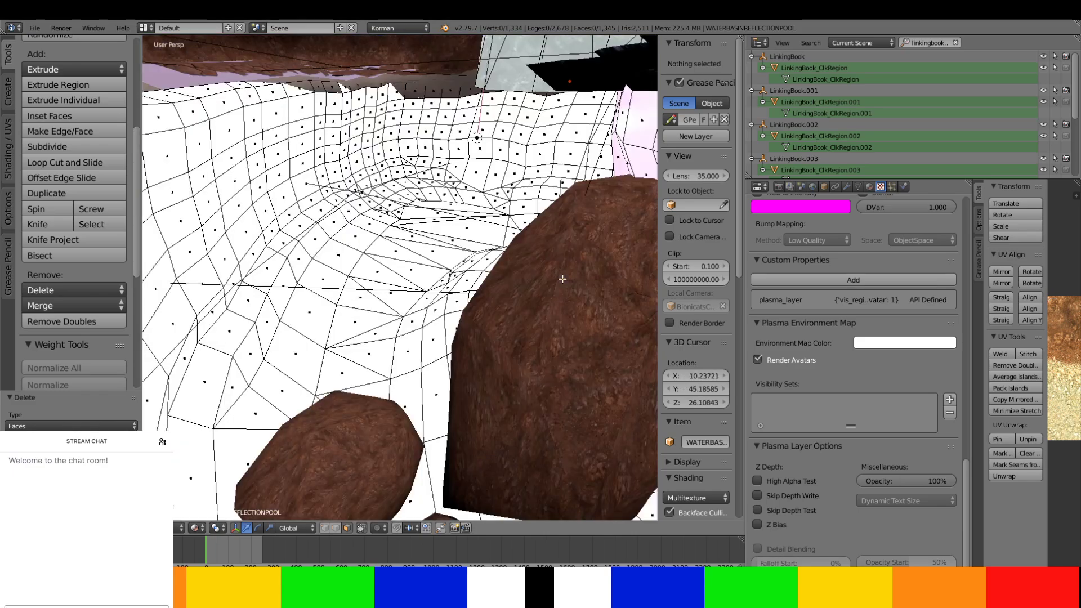
key(Tab)
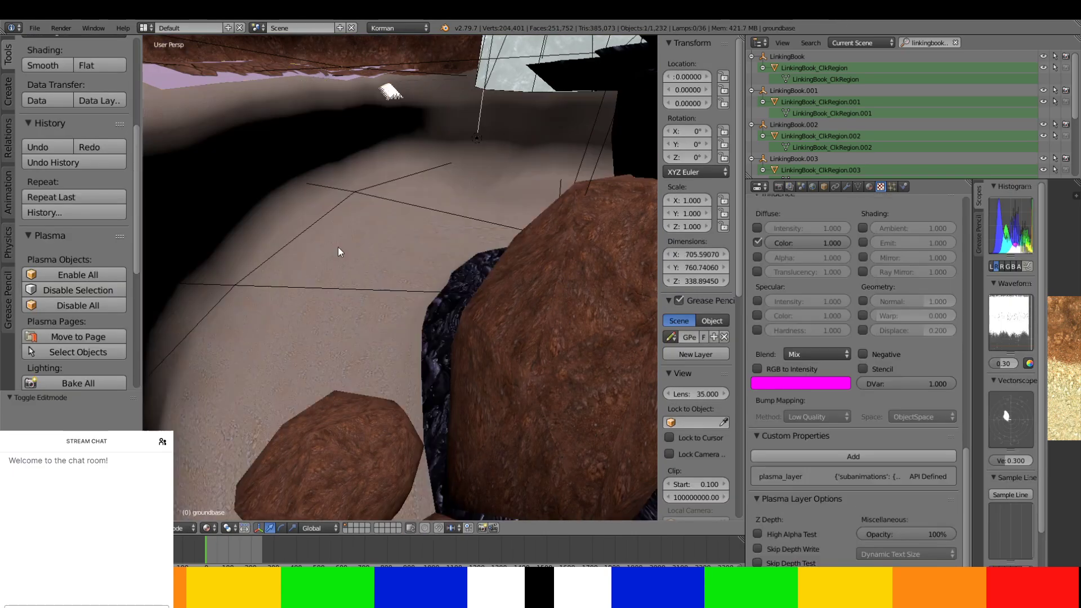
- Isolate the WATERBASINREFLECTIONPOOL mesh in local view and open it in edit mode
key(KP_Divide)
middle_drag(337, 248, 292, 247)
key(Tab)
scroll(240, 226, up, 3)
middle_drag(305, 250, 494, 243)
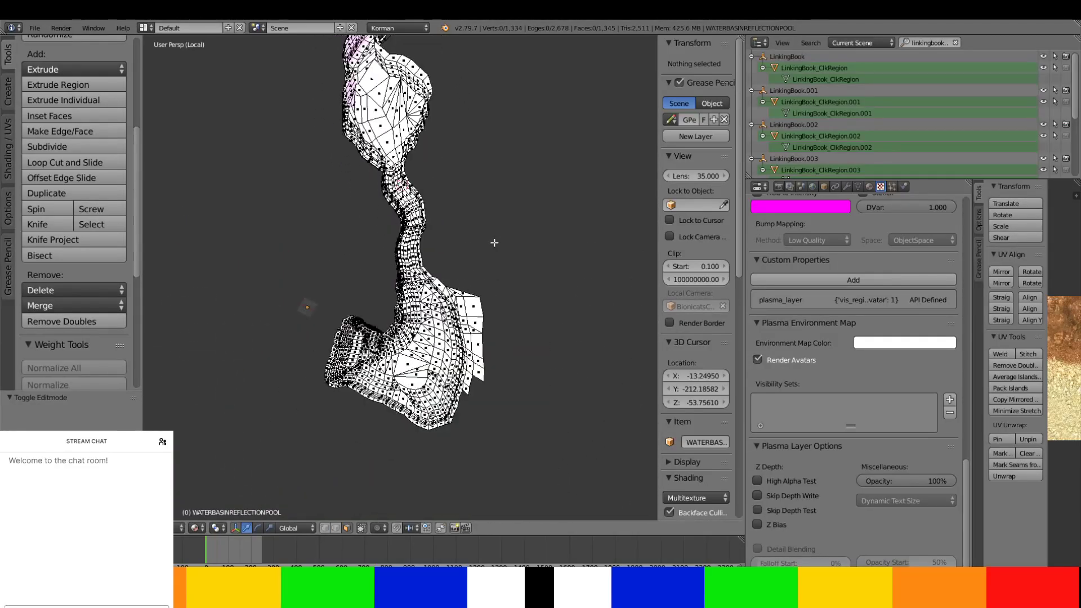
- Try scaling the whole basin mesh by 1.123 along X and also along Y, and undo the scaling
key(a)
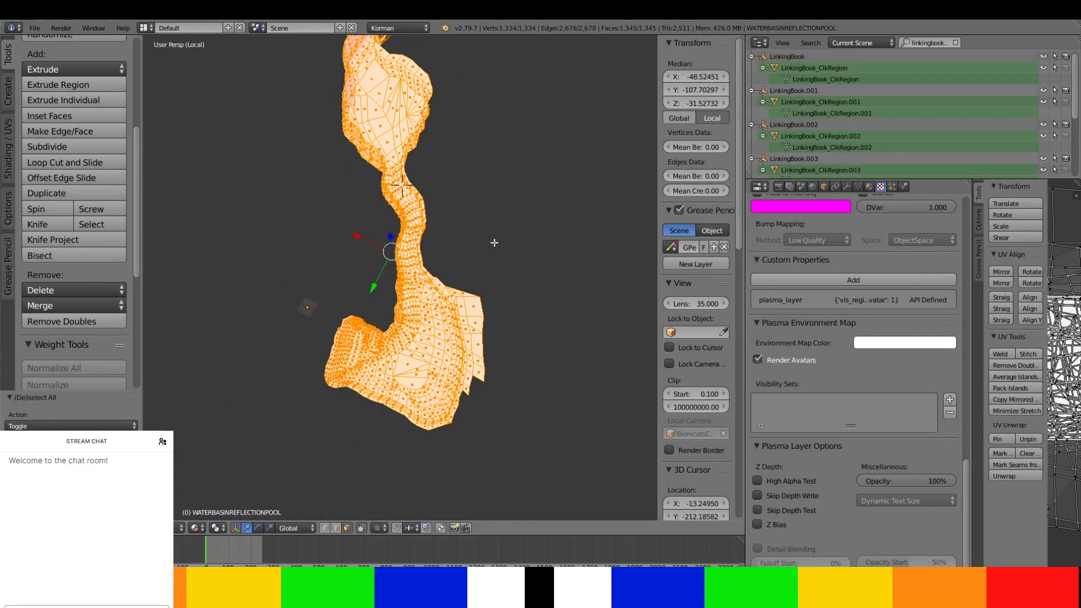
key(s)
key(x)
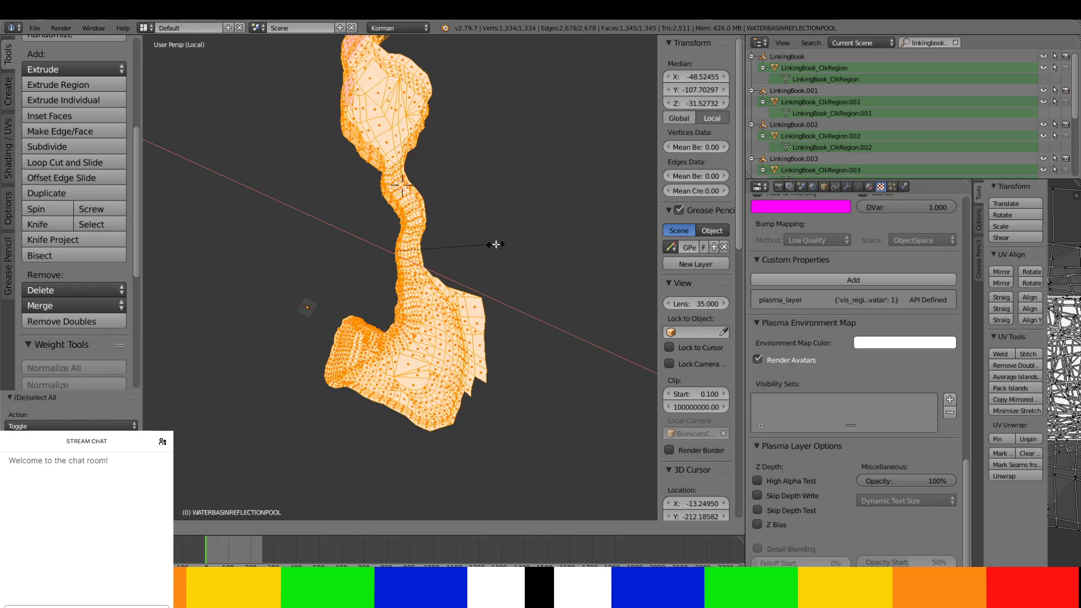
right_click(498, 246)
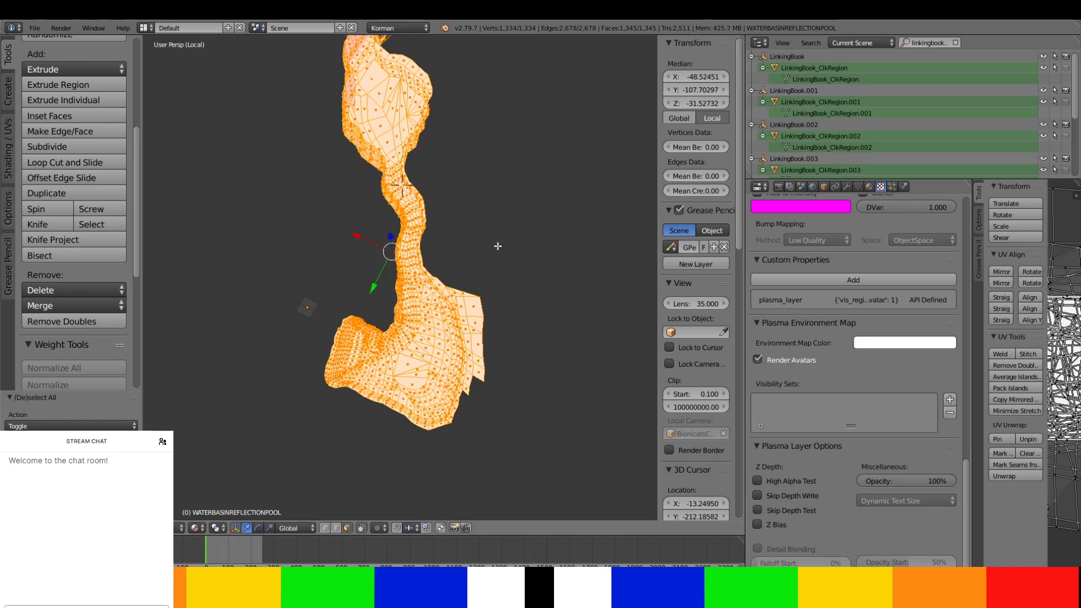
key(s)
key(x)
click(510, 238)
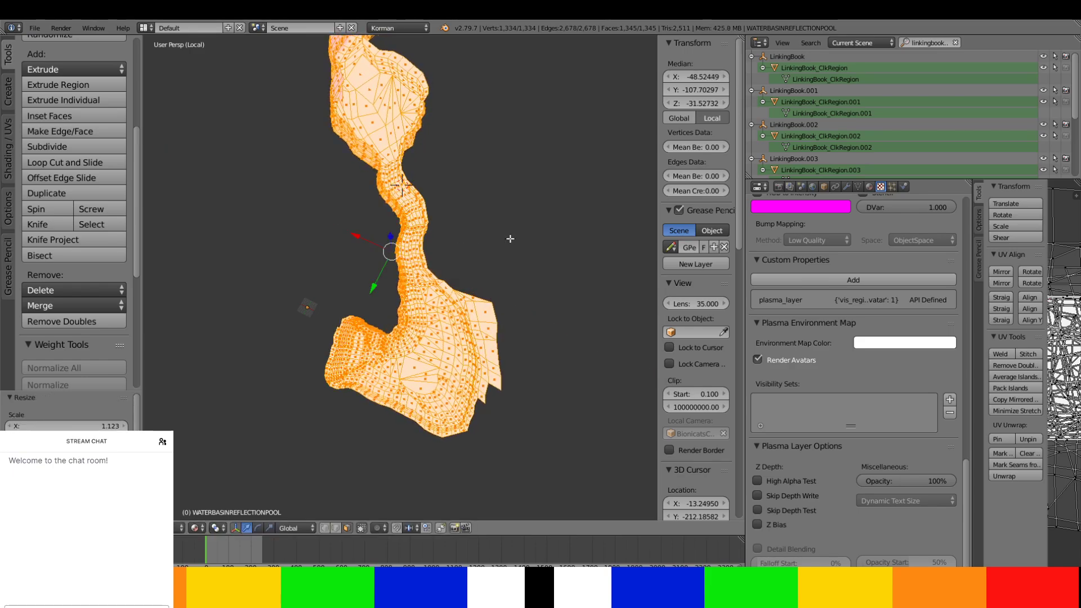
key(s)
key(y)
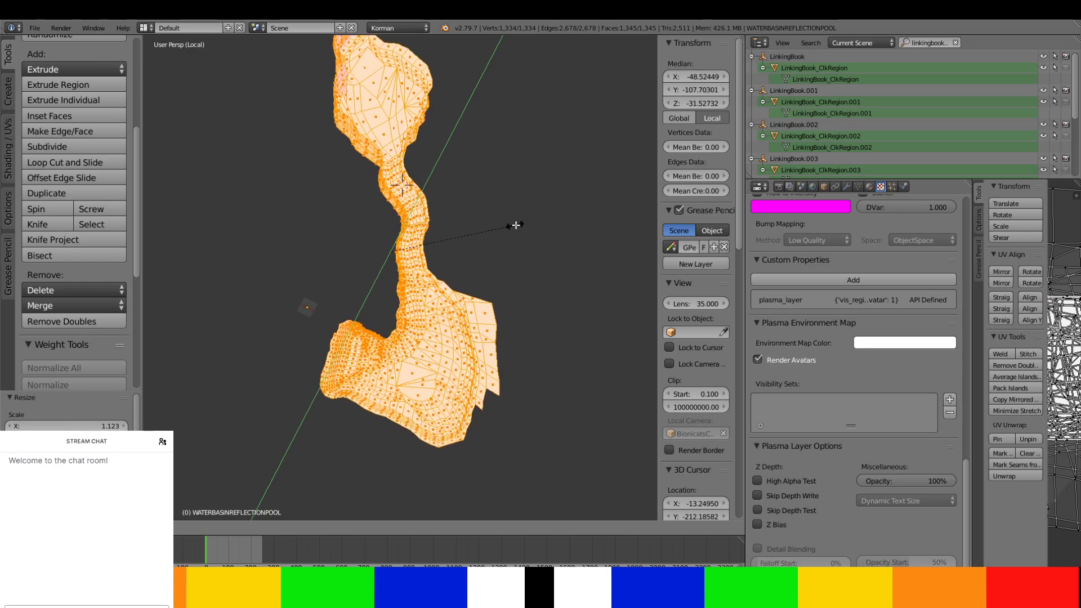
right_click(518, 221)
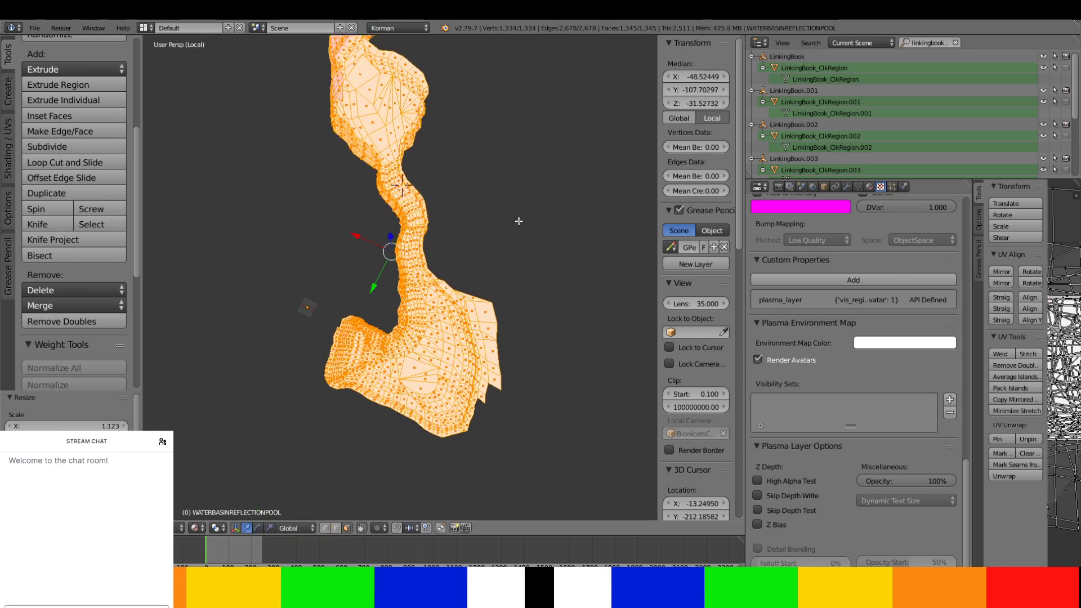
key(ctrl+z)
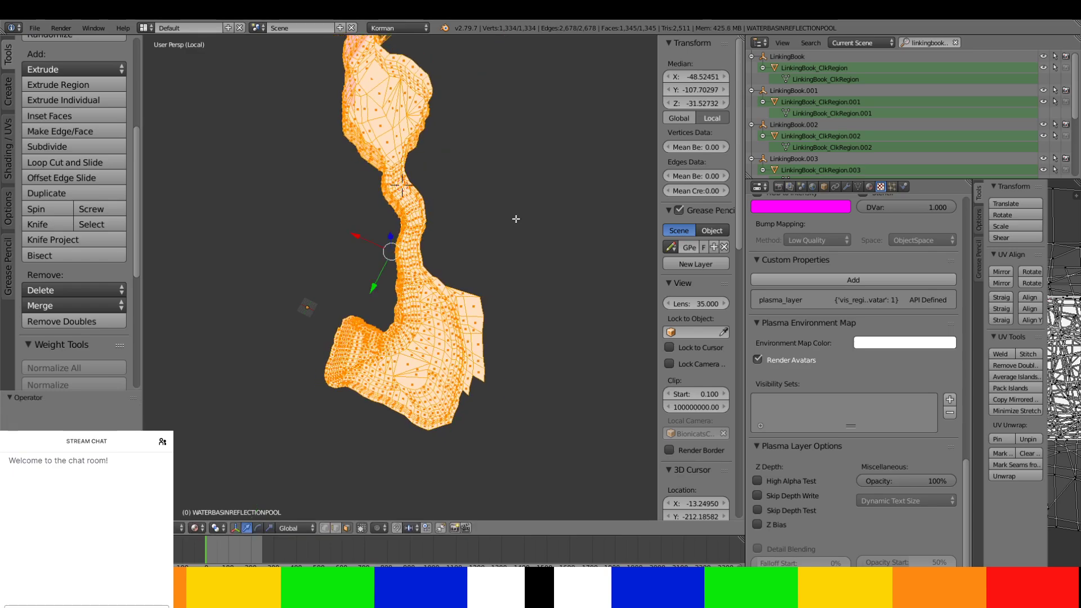
- Leave edit mode on the water basin mesh
key(Tab)
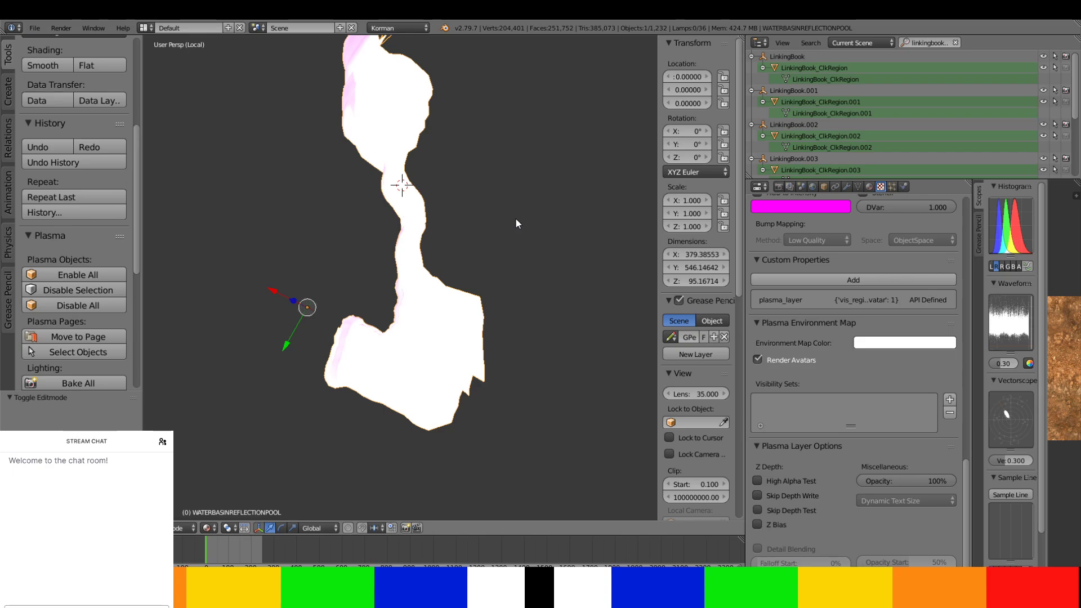
key(s)
key(x)
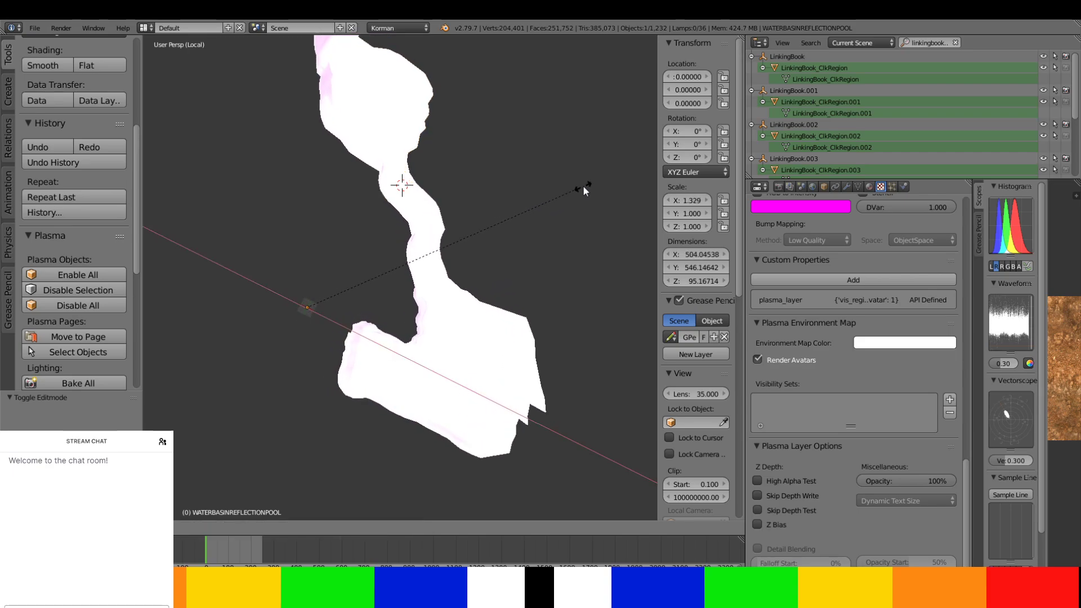
key(Escape)
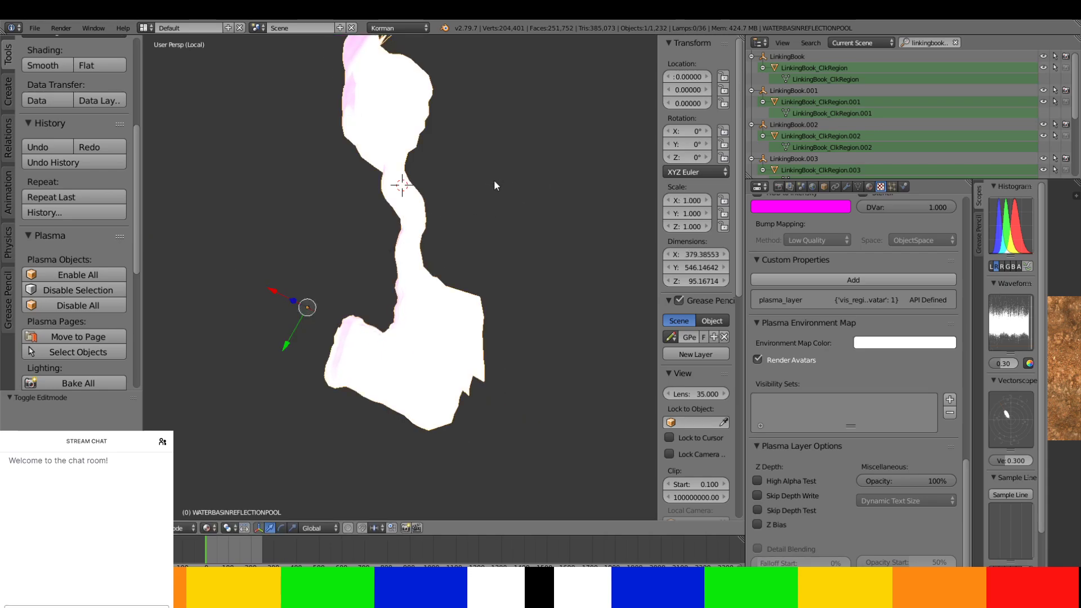
- Try a scale of 1.5 along X and Y on the water basin, and check its fit in the full scene outside local view
click(703, 200)
key(Return)
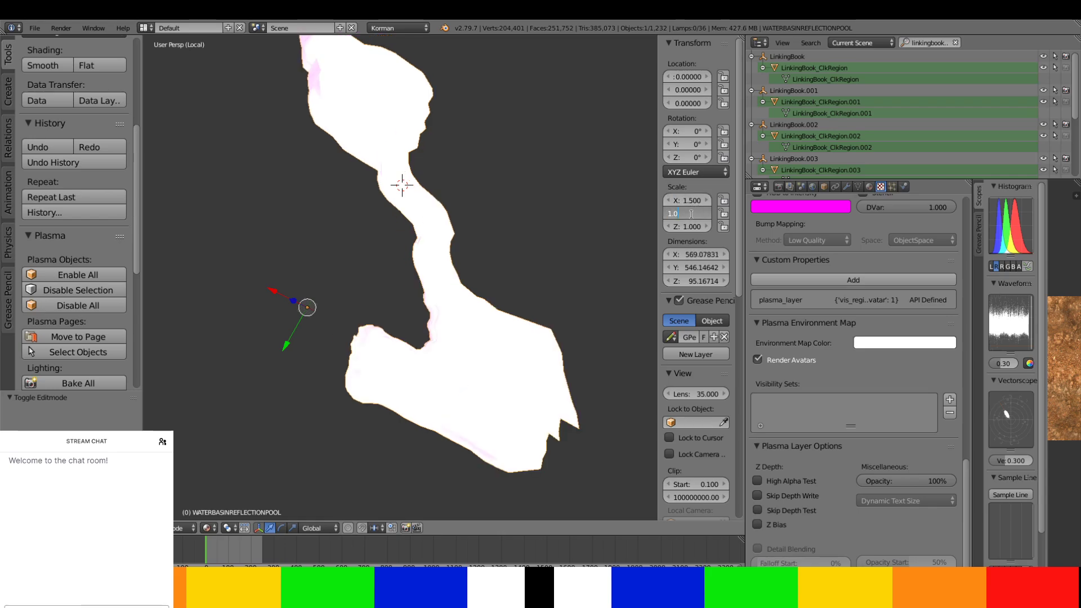
click(690, 214)
text(1.5)
key(Return)
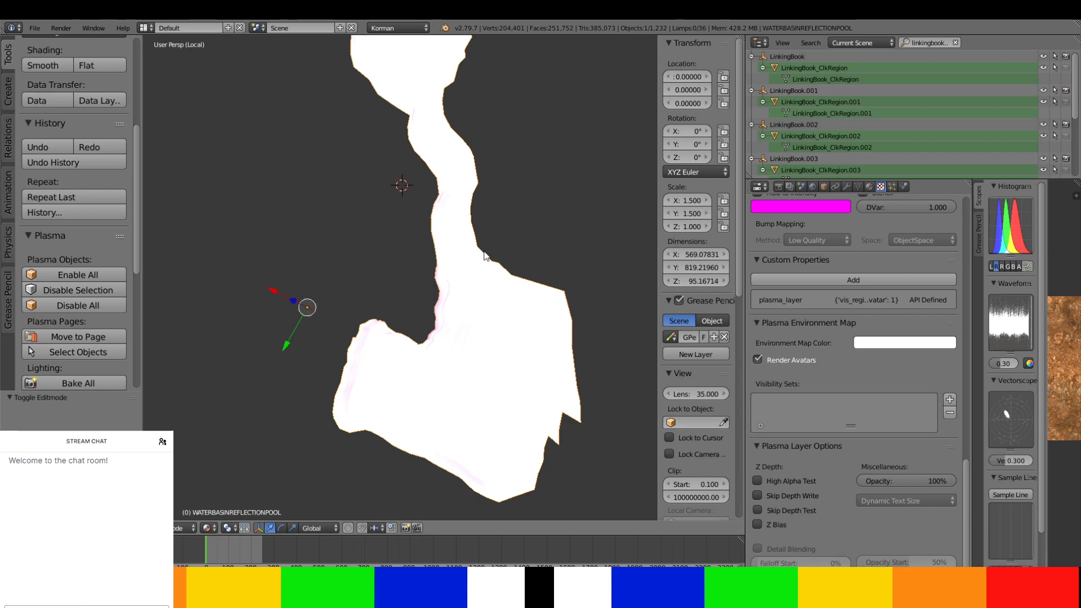
key(KP_Divide)
middle_drag(484, 251, 291, 427)
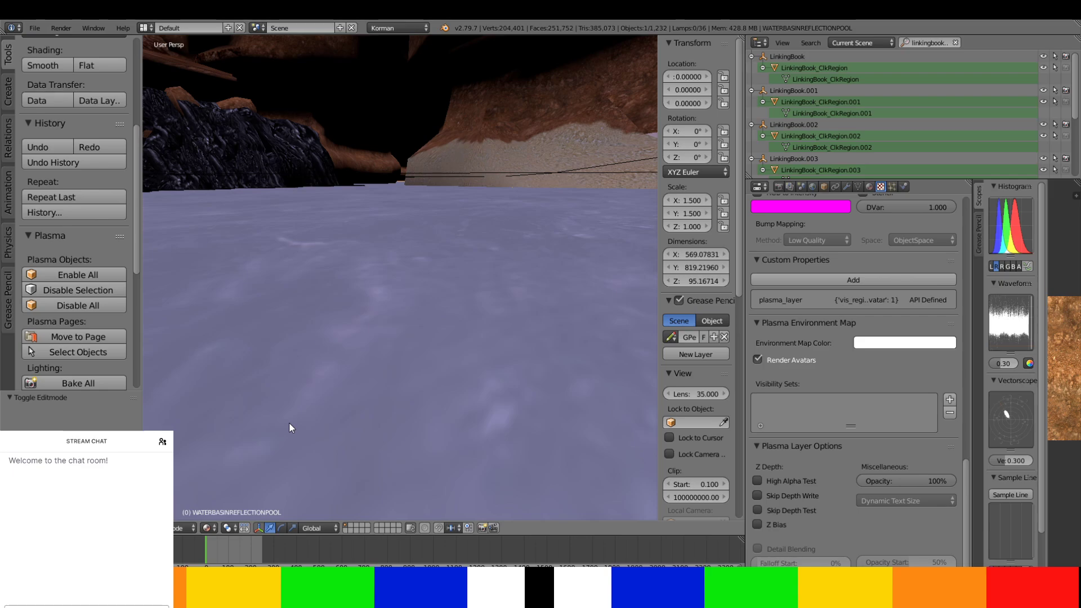
- Undo the 1.5 scaling of the water basin and isolate the object in local view again
key(ctrl+z)
key(KP_Divide)
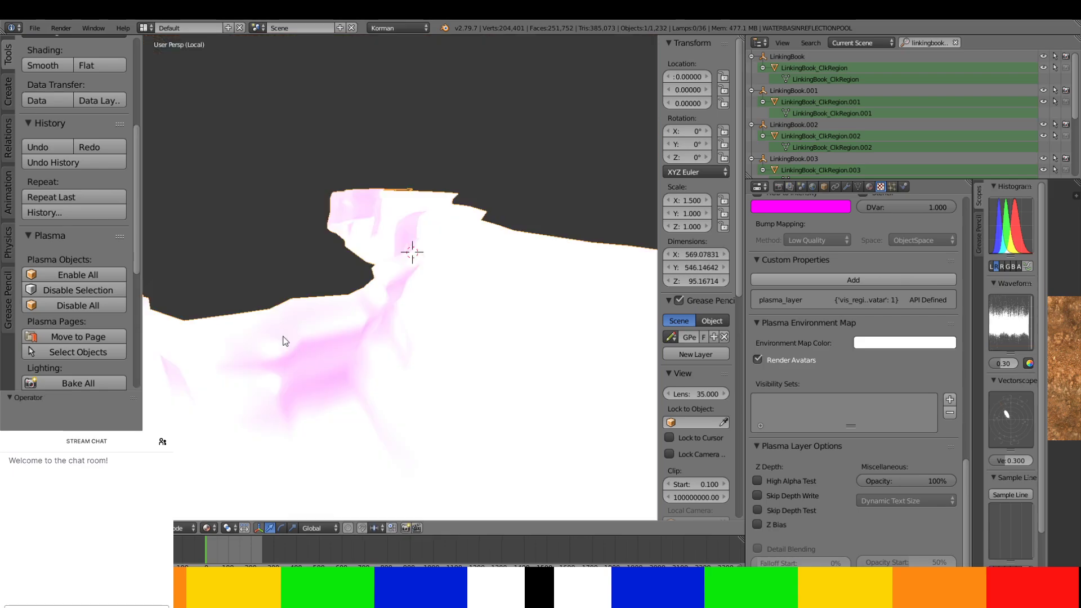
middle_drag(354, 318, 352, 381)
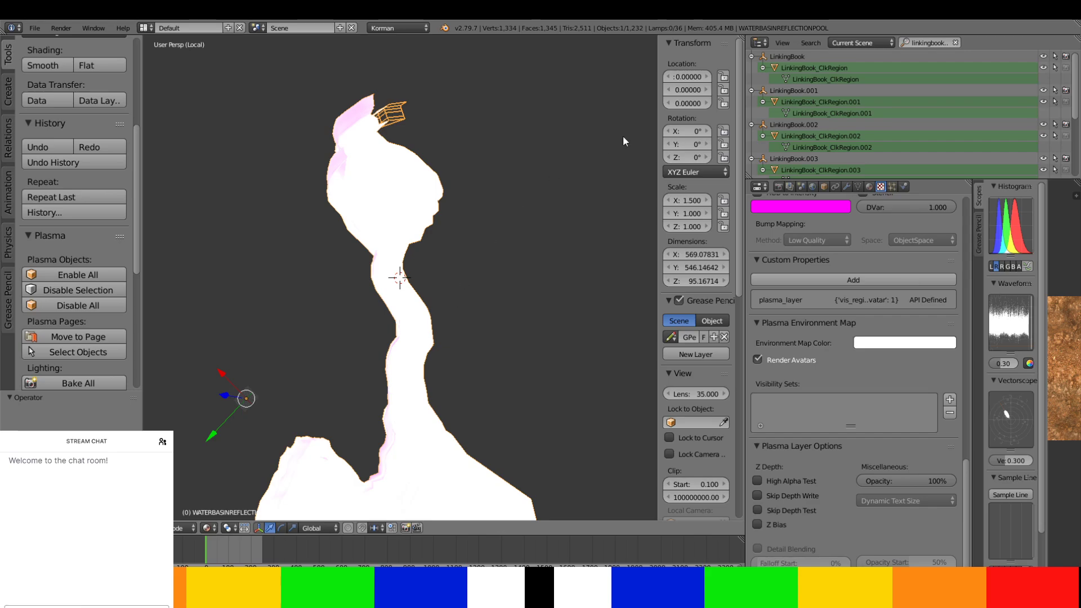
click(684, 196)
text(1.5)
key(Return)
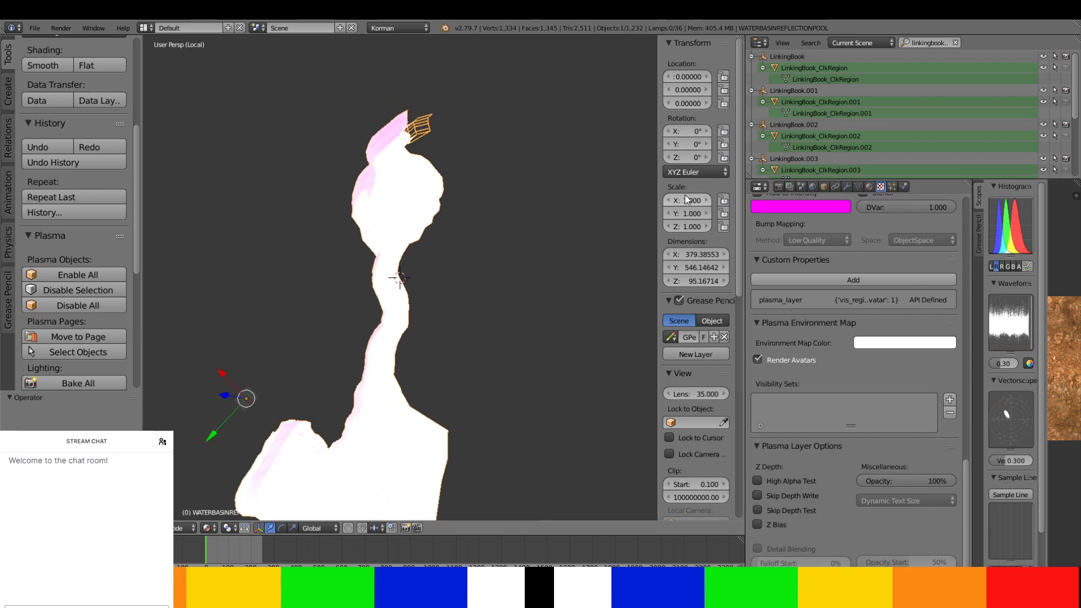
- Apply the water basin object's scale and open its mesh in edit mode
key(ctrl+a)
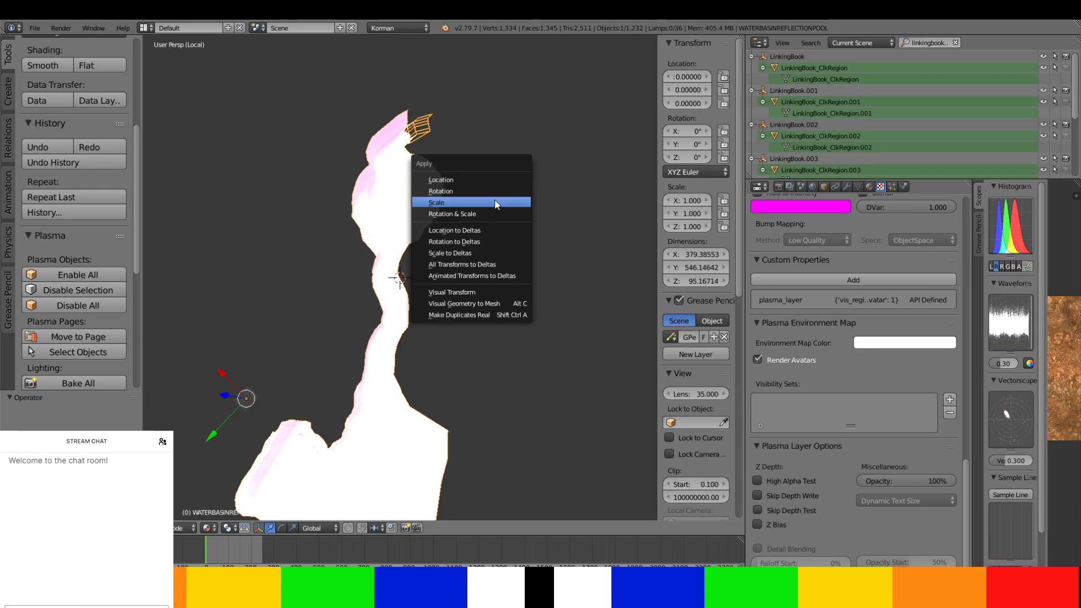
click(496, 213)
key(Tab)
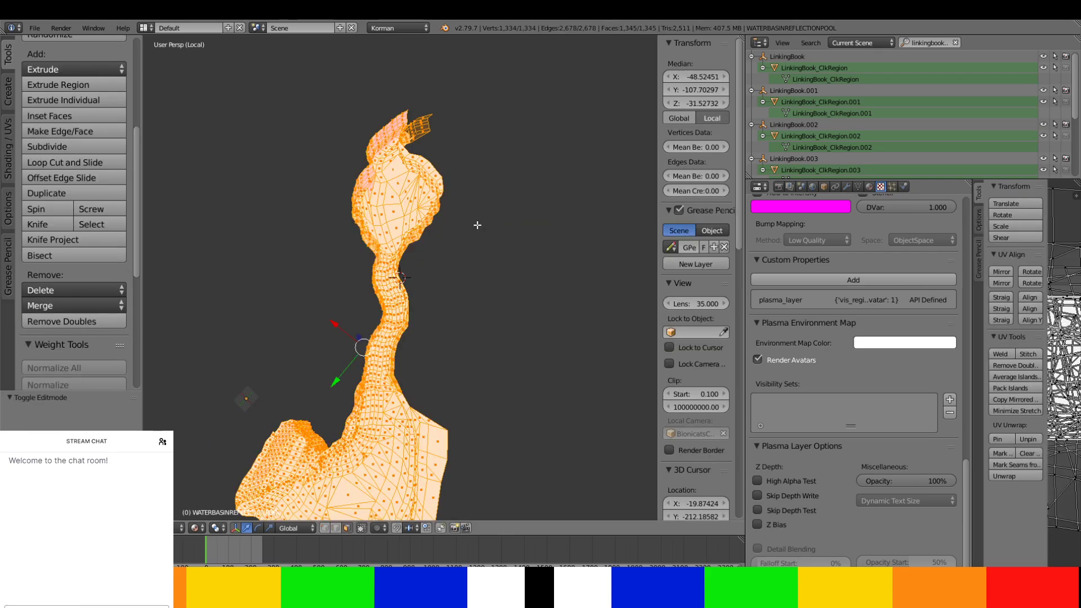
- In edge selection mode, select the connected path of rim edges along one side of the basin, starting at its far end
middle_drag(496, 198, 439, 225)
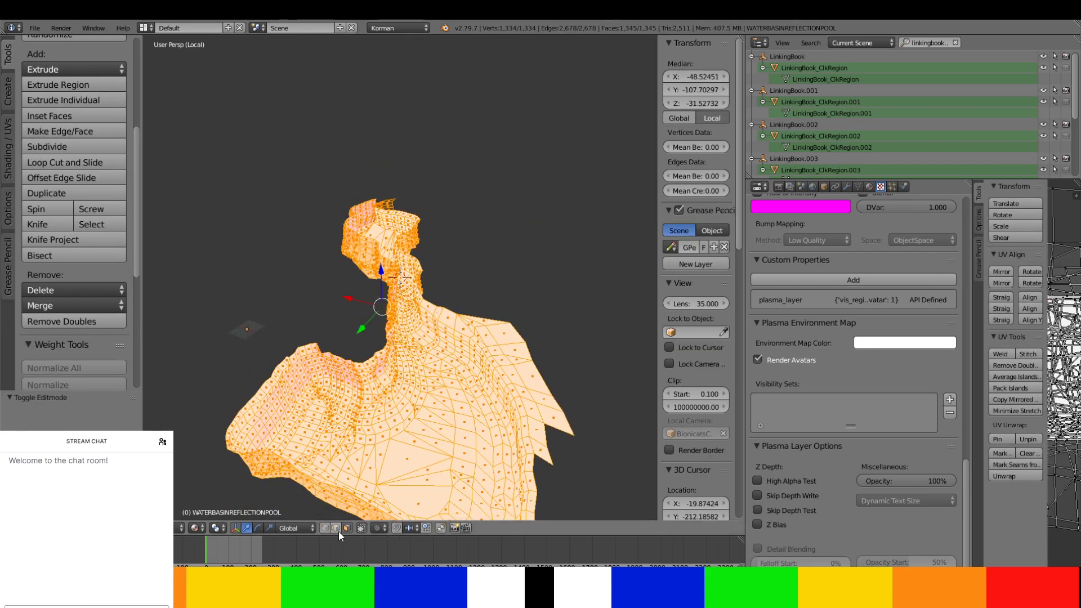
scroll(351, 215, up, 4)
right_click(355, 154)
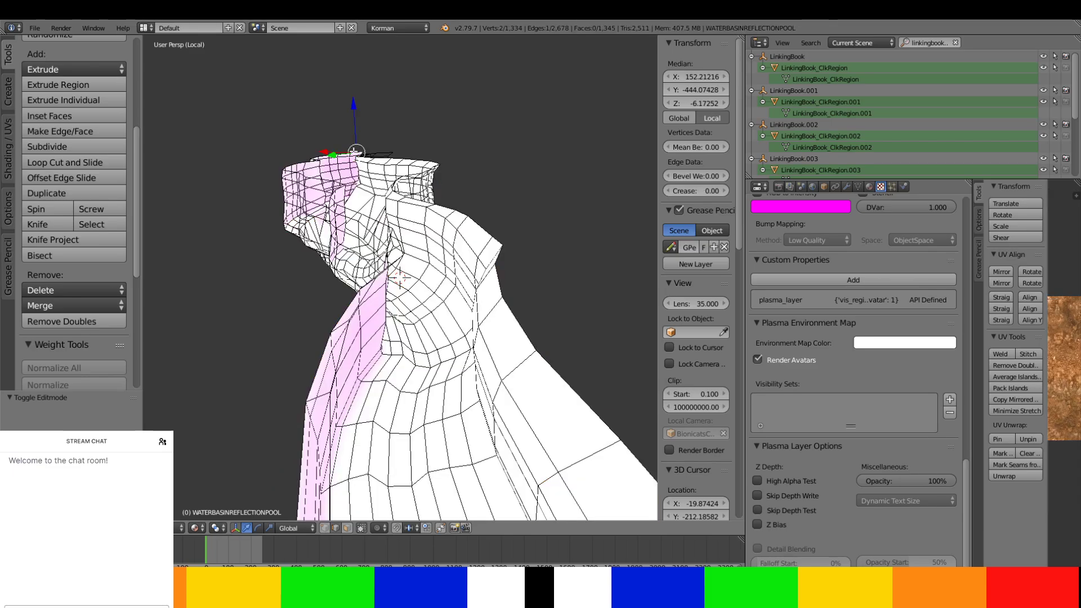
middle_drag(355, 153, 211, 175)
scroll(211, 175, down, 3)
shift+middle_drag(366, 220, 154, 174)
scroll(627, 205, up, 4)
shift+middle_drag(656, 214, 682, 160)
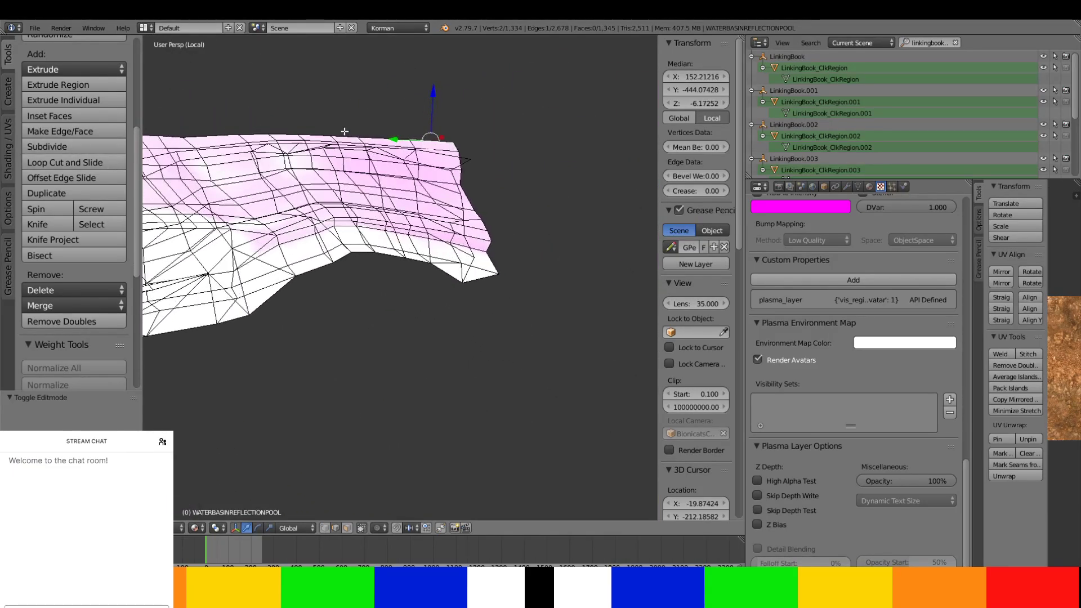
shift+middle_drag(265, 133, 624, 206)
middle_drag(620, 263, 543, 267)
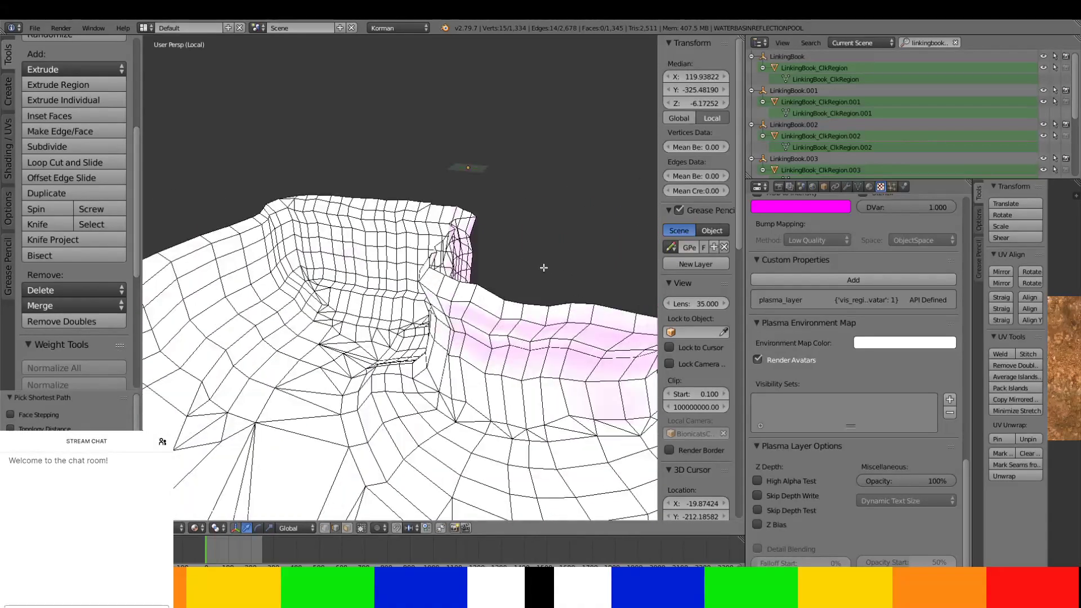
middle_drag(433, 229, 408, 274)
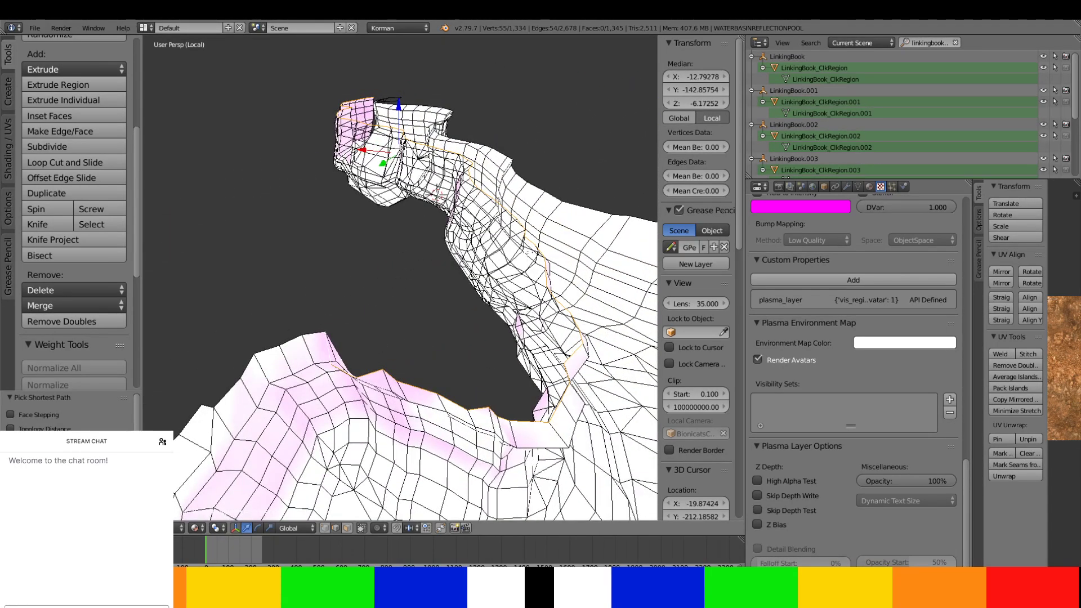
- Scale the selected rim edges by about 0.92, scale them by about 0.87 along Y, and shift them along X
key(s)
click(576, 133)
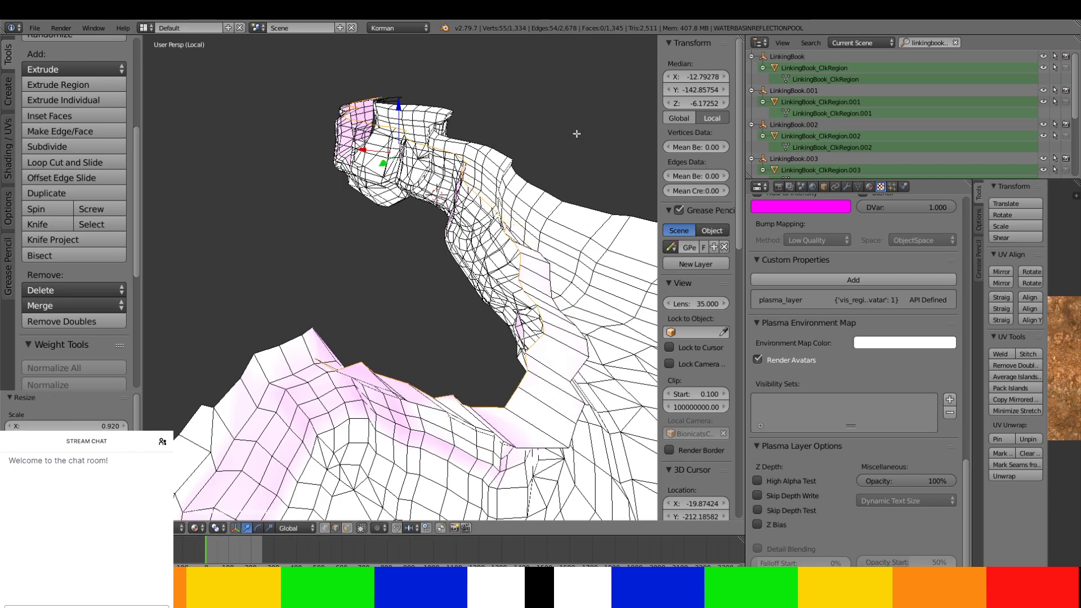
key(s)
key(y)
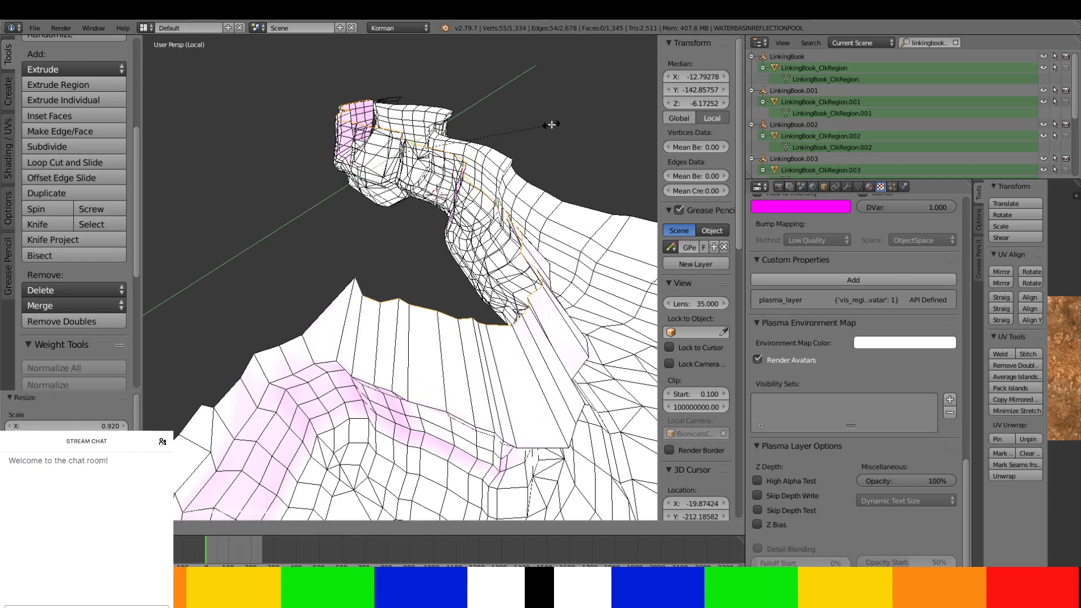
click(552, 124)
middle_drag(549, 127, 538, 137)
middle_drag(425, 110, 404, 121)
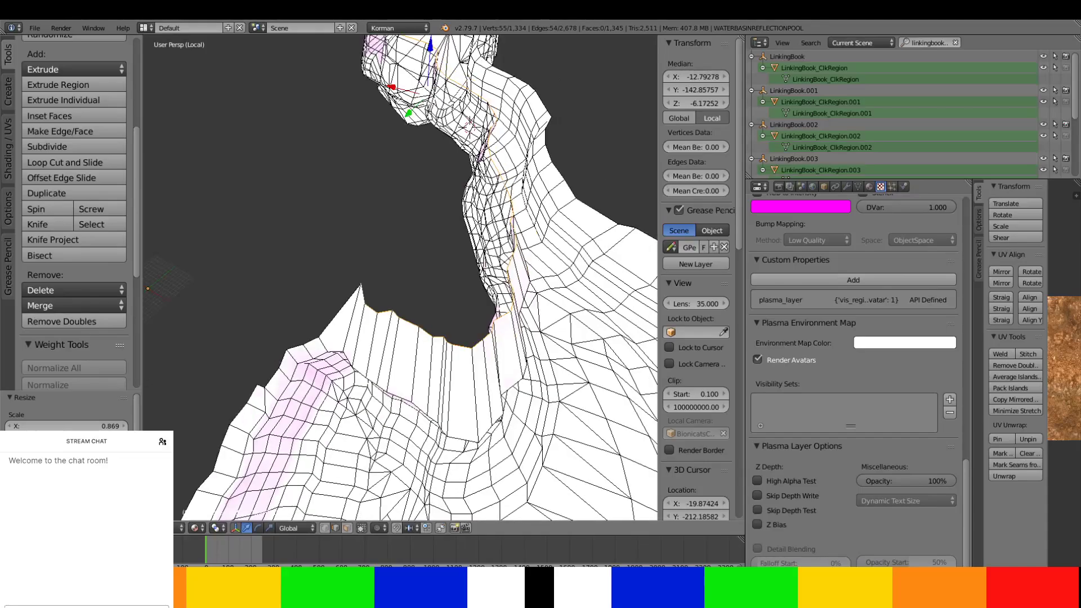
drag(395, 85, 395, 115)
- Select a four-edge run of the rim and move it to a median of about X 167.82 and Y -392.86
middle_drag(396, 115, 286, 309)
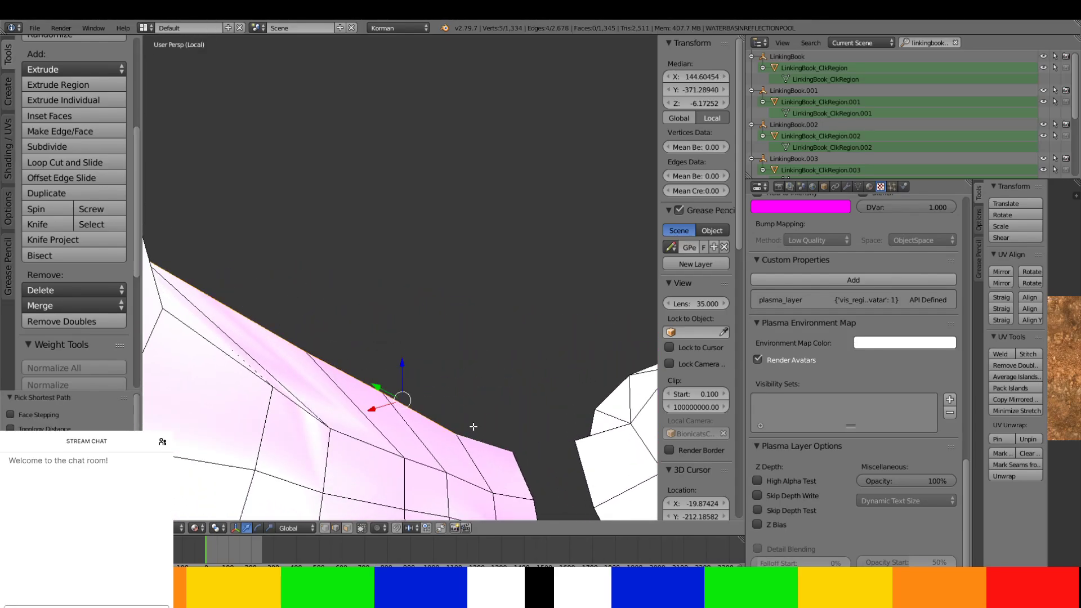
middle_drag(473, 426, 526, 499)
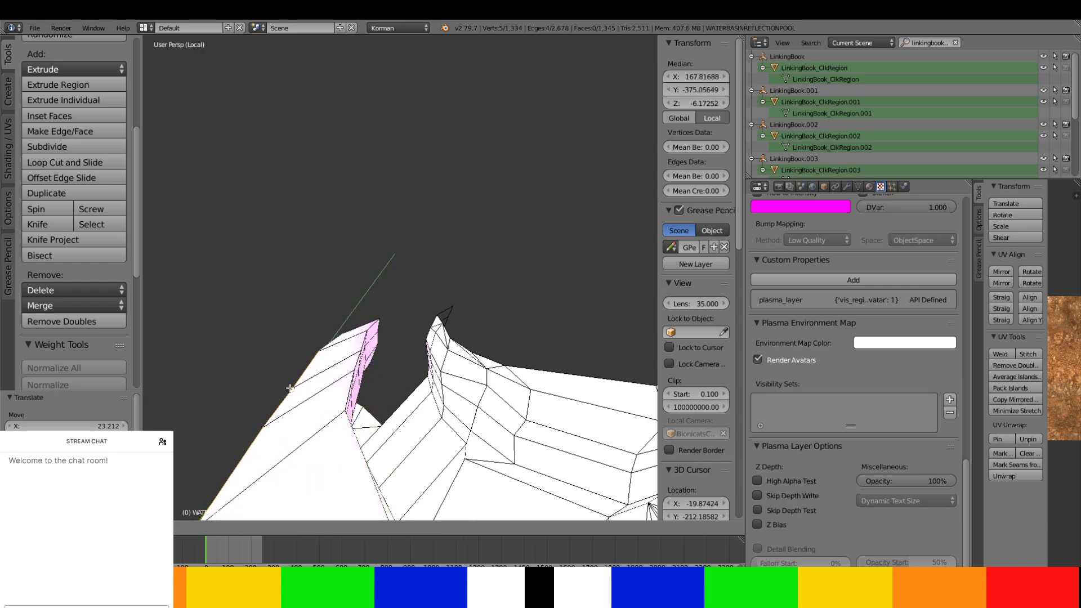
middle_drag(402, 388, 498, 312)
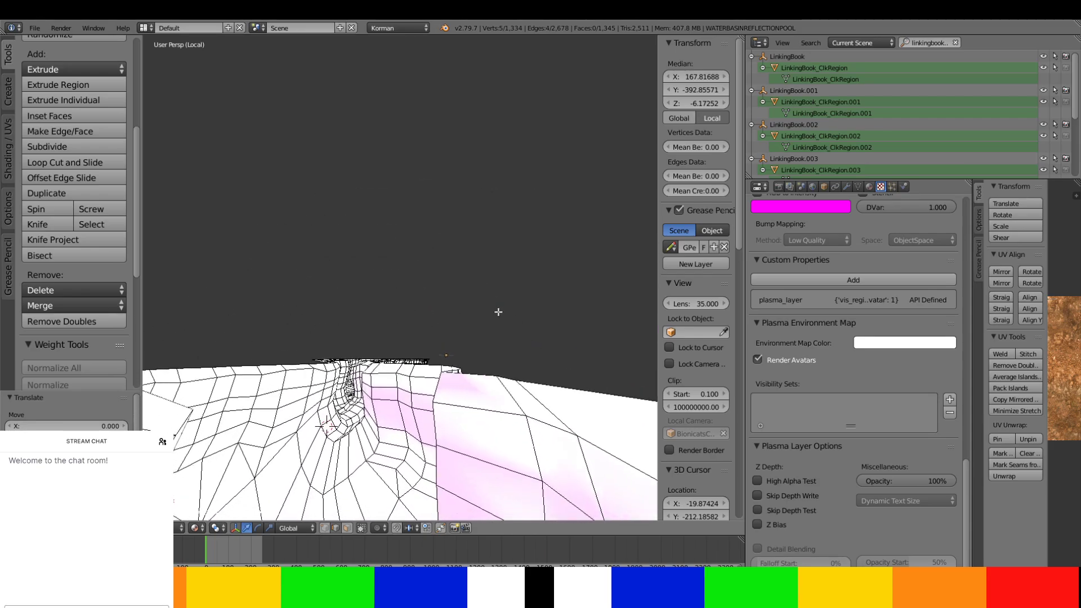
- Select a four-edge run at the bend of the rim and move it along X to a median of about 123.94
middle_drag(489, 369, 611, 376)
scroll(507, 376, down, 2)
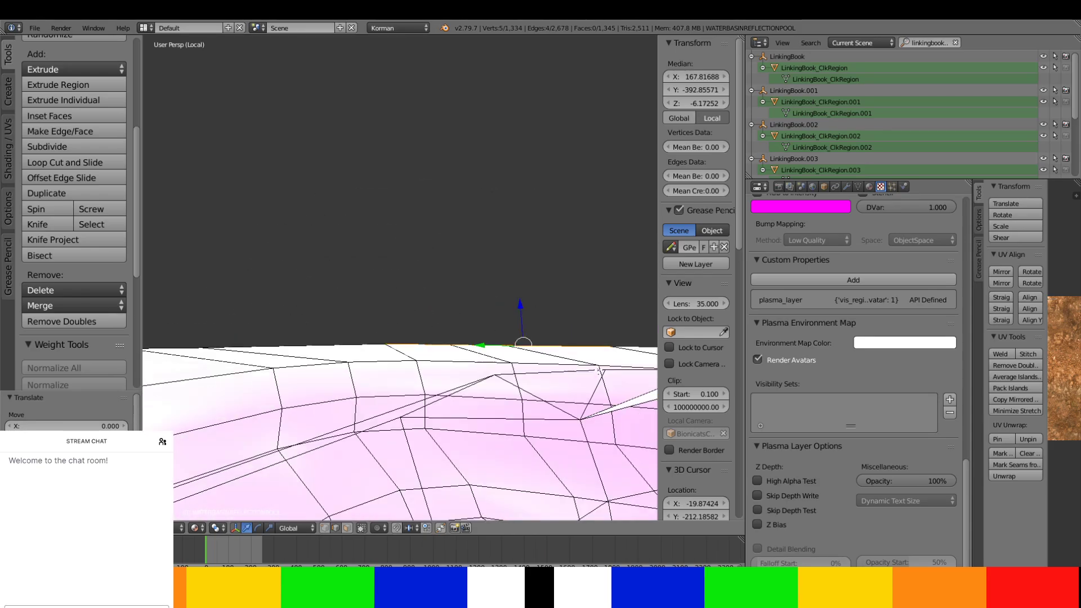
middle_drag(507, 376, 488, 333)
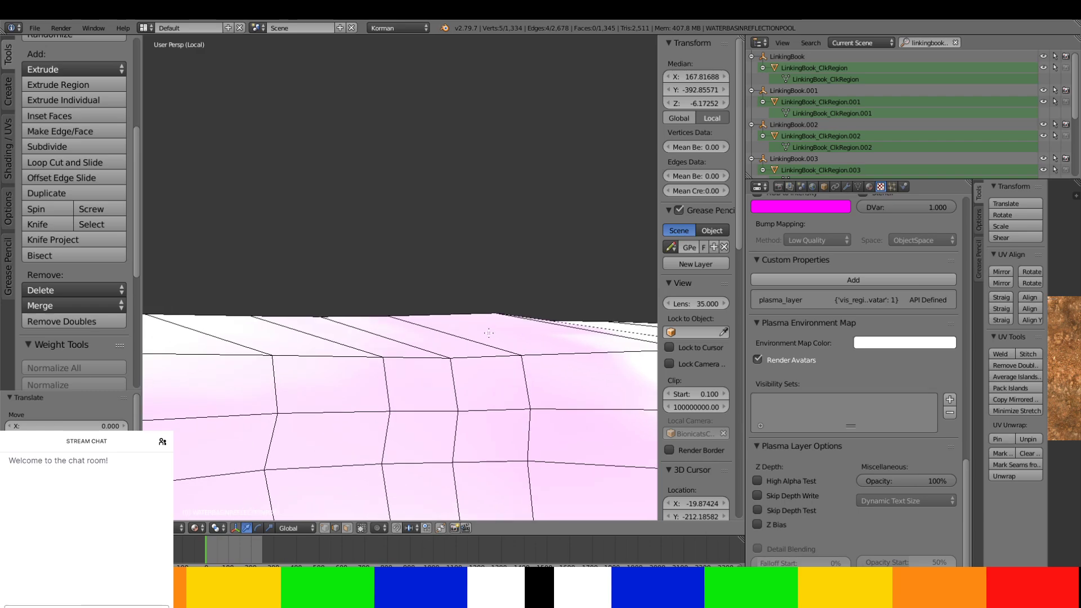
middle_drag(495, 442, 405, 376)
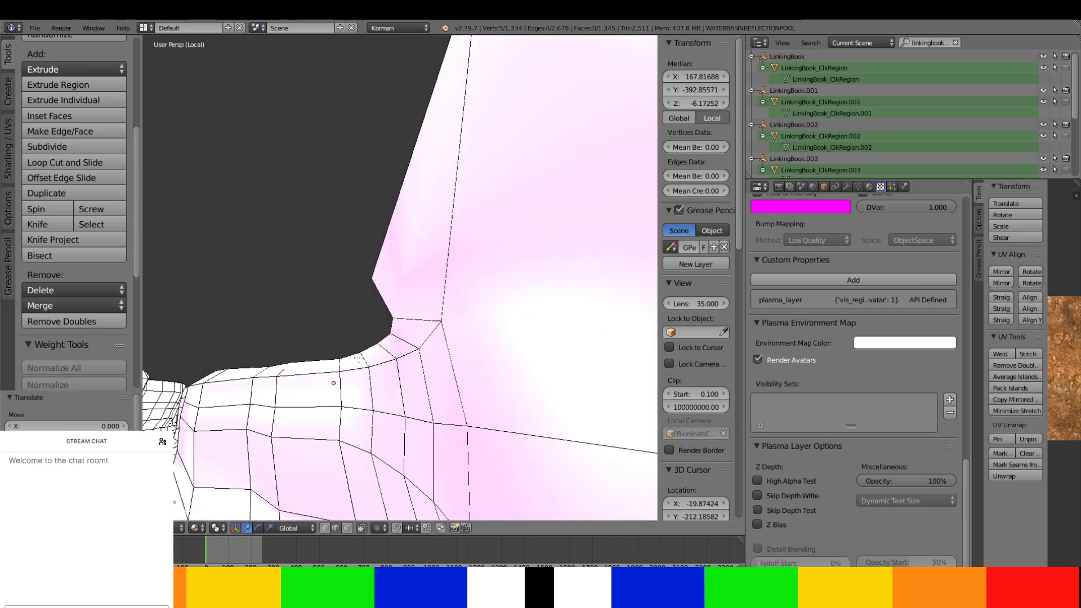
ctrl+right_click(390, 319)
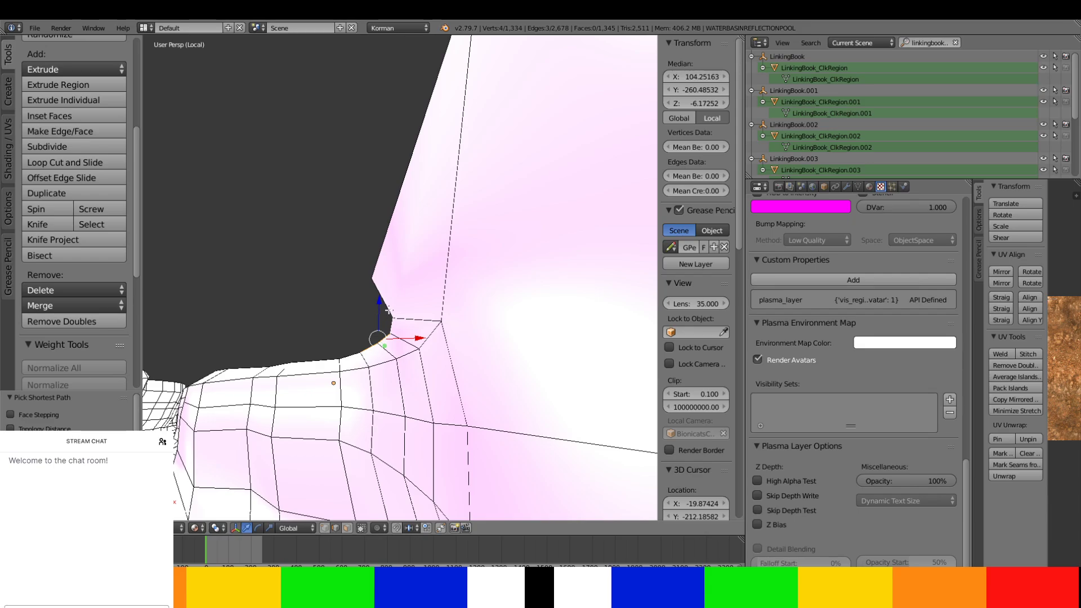
drag(409, 330, 444, 323)
middle_drag(444, 323, 456, 438)
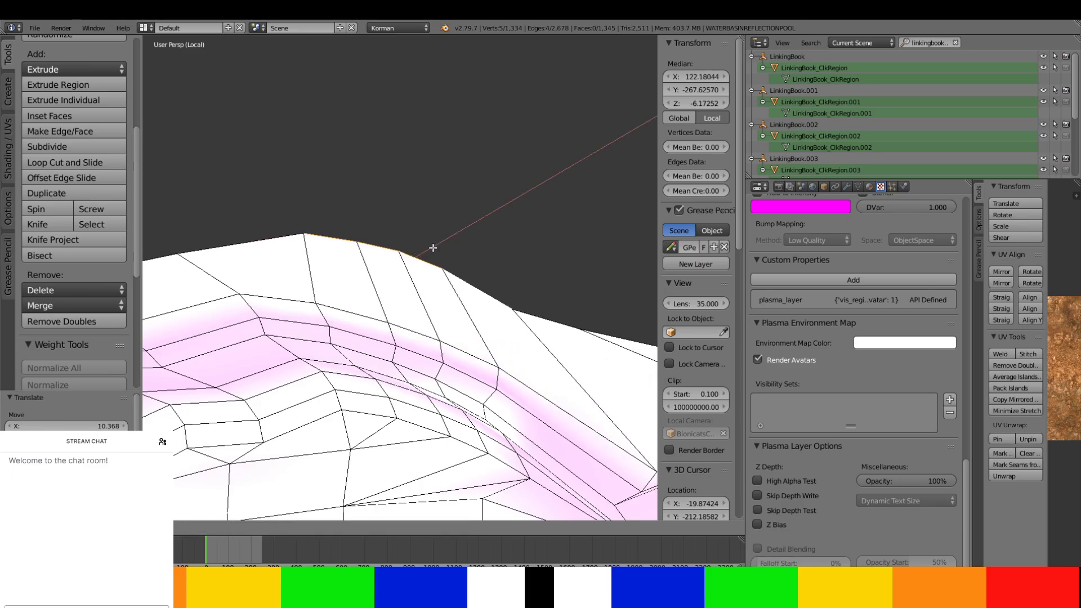
shift+middle_drag(438, 248, 144, 224)
- In vertex selection mode, select four vertices just below the rim and move them about 2.3 along X
scroll(140, 226, down, 2)
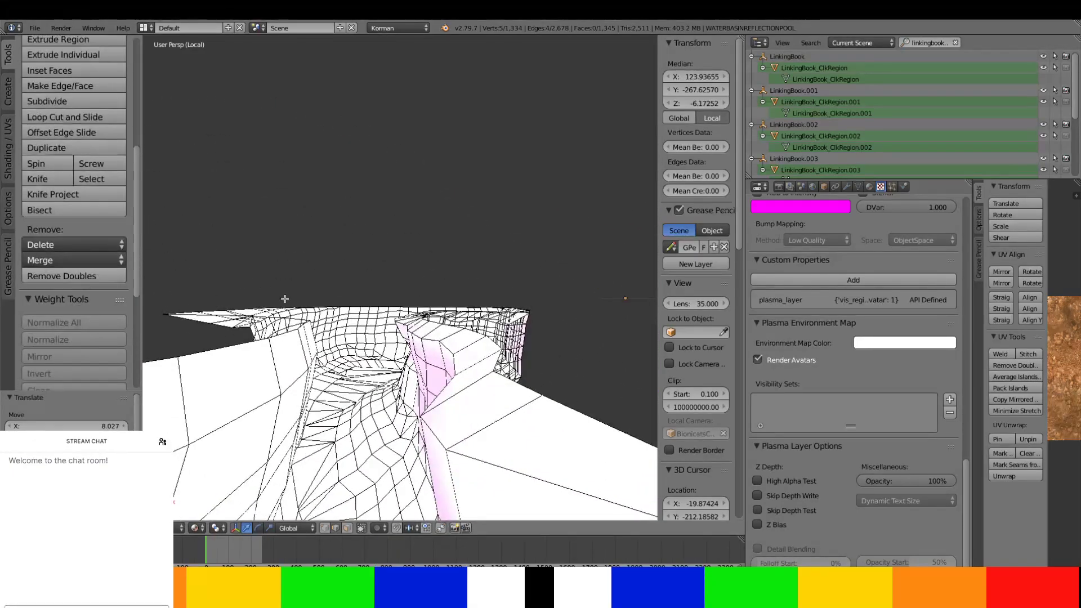
scroll(288, 298, down, 3)
middle_drag(289, 298, 257, 246)
scroll(313, 302, down, 2)
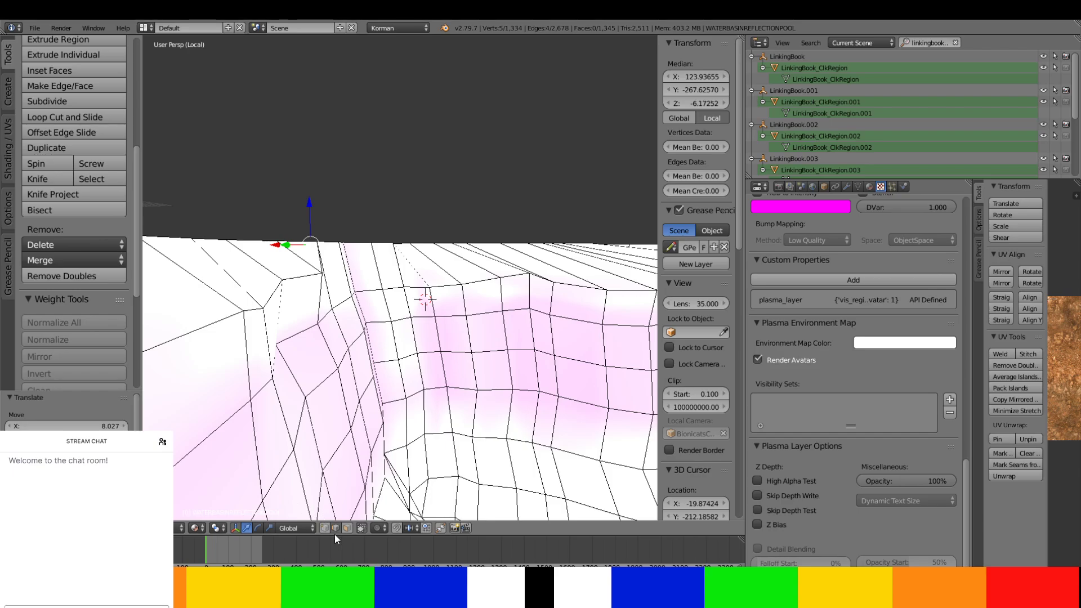
ctrl+right_click(248, 295)
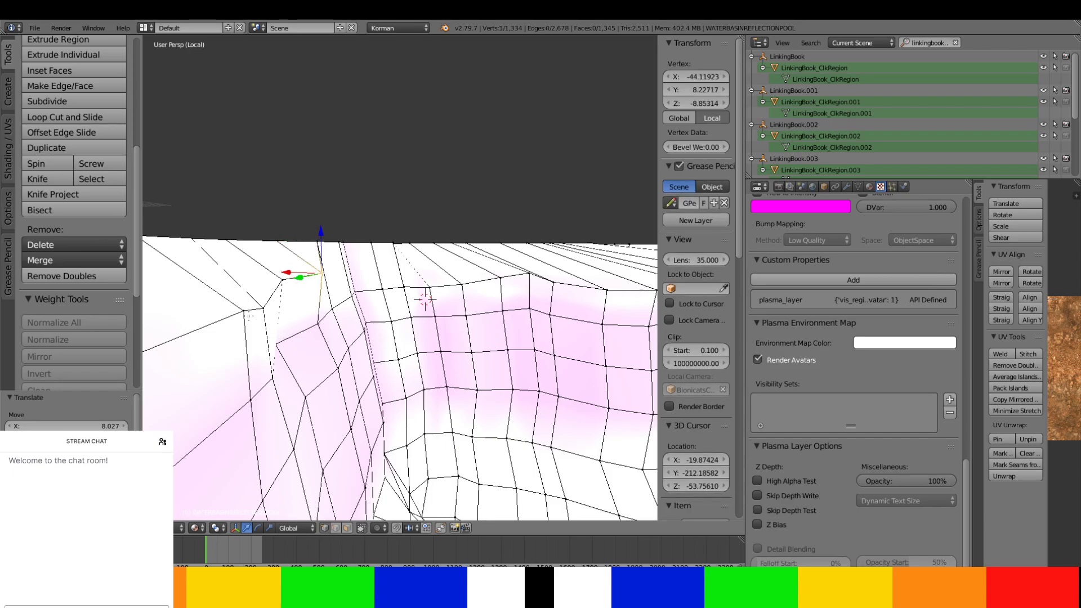
drag(253, 286, 218, 288)
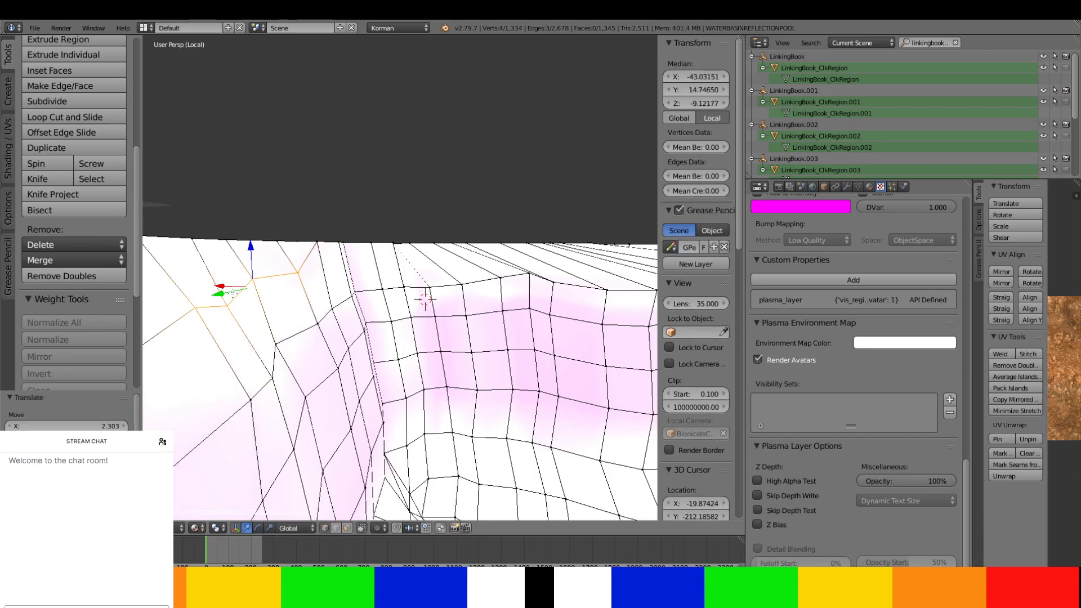
- Select four vertices below the rim's corner, move them about 1.24 along X, and select the neighbouring vertex just below the rim
middle_drag(214, 298, 552, 330)
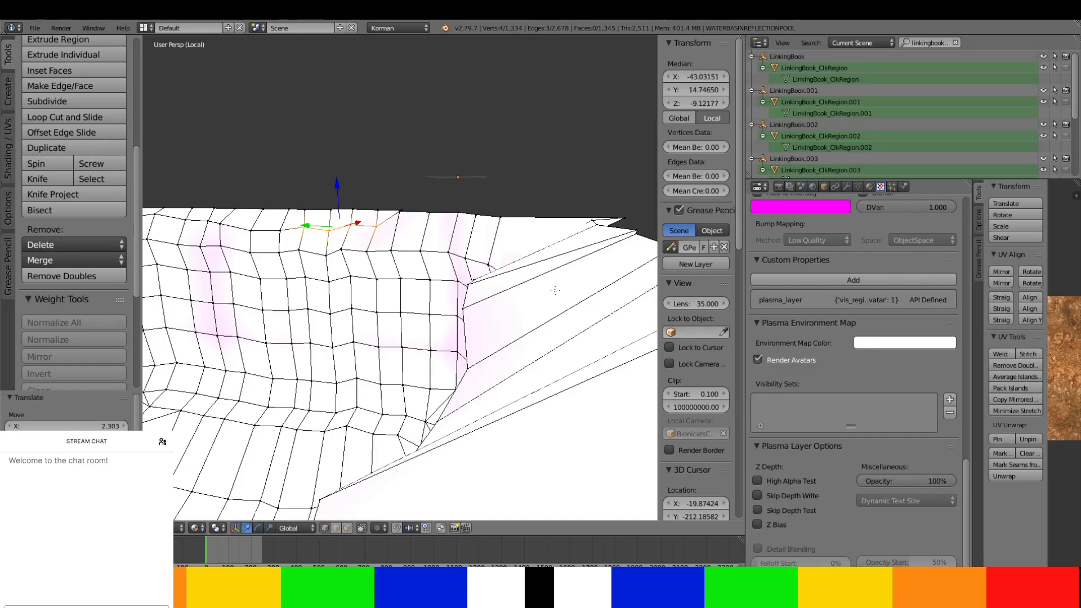
mouse_move(379, 278)
middle_down()
mouse_move(363, 264)
mouse_move(349, 194)
mouse_move(248, 149)
mouse_move(307, 135)
mouse_move(526, 169)
mouse_move(604, 215)
middle_up()
right_click(550, 222)
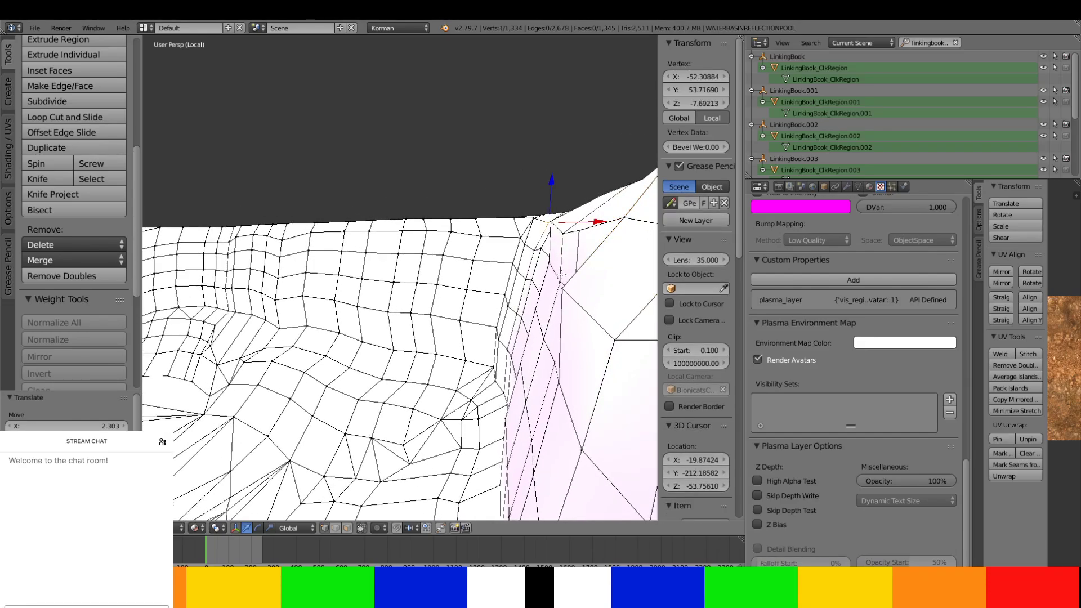
shift+right_click(576, 234)
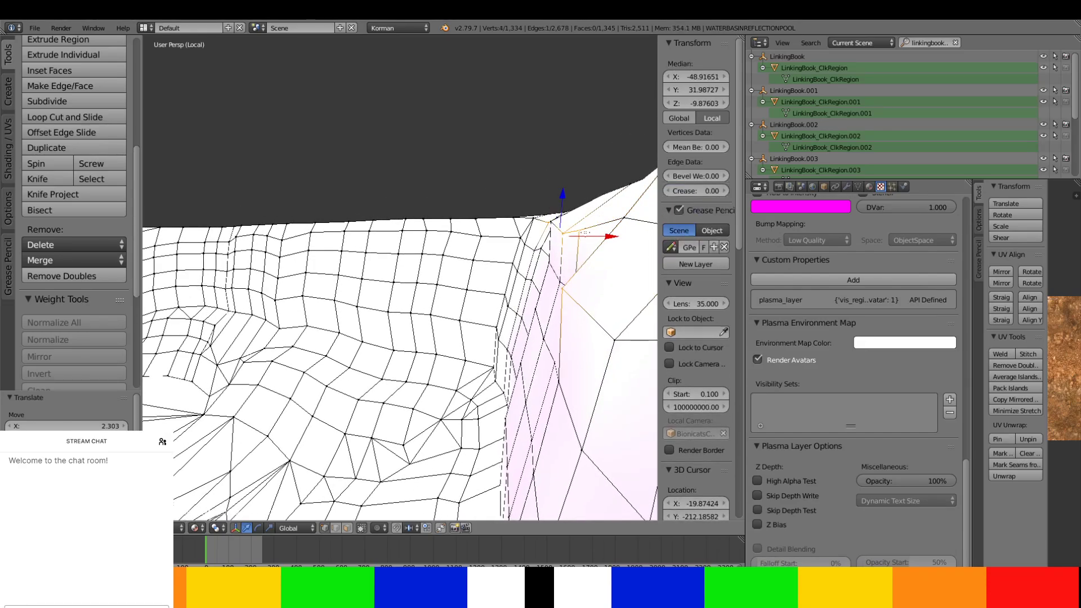
key(g)
key(x)
click(606, 234)
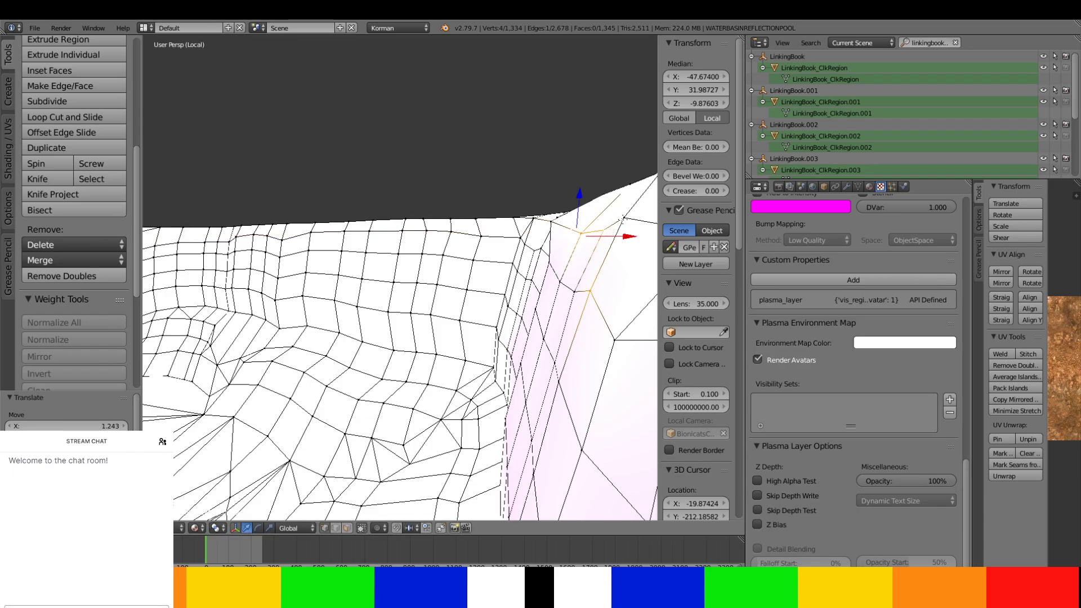
right_click(624, 219)
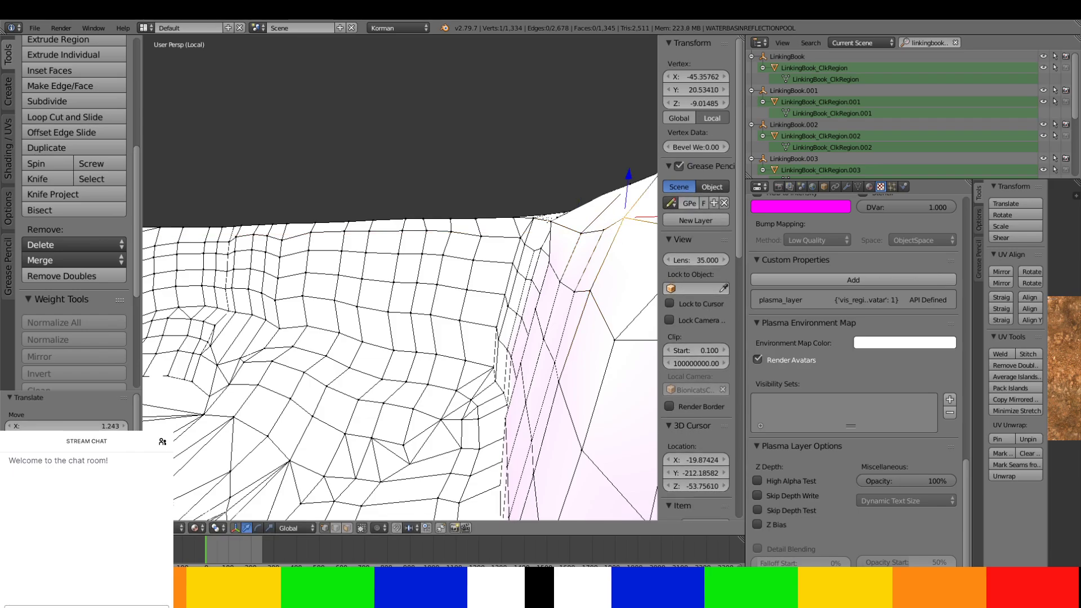
- Move the vertex below the rim's corner about 1.69 along X and the adjacent rim vertex about 1.11 along X
click(625, 221)
mouse_move(625, 220)
middle_down()
mouse_move(611, 239)
mouse_move(520, 213)
mouse_move(620, 222)
middle_up()
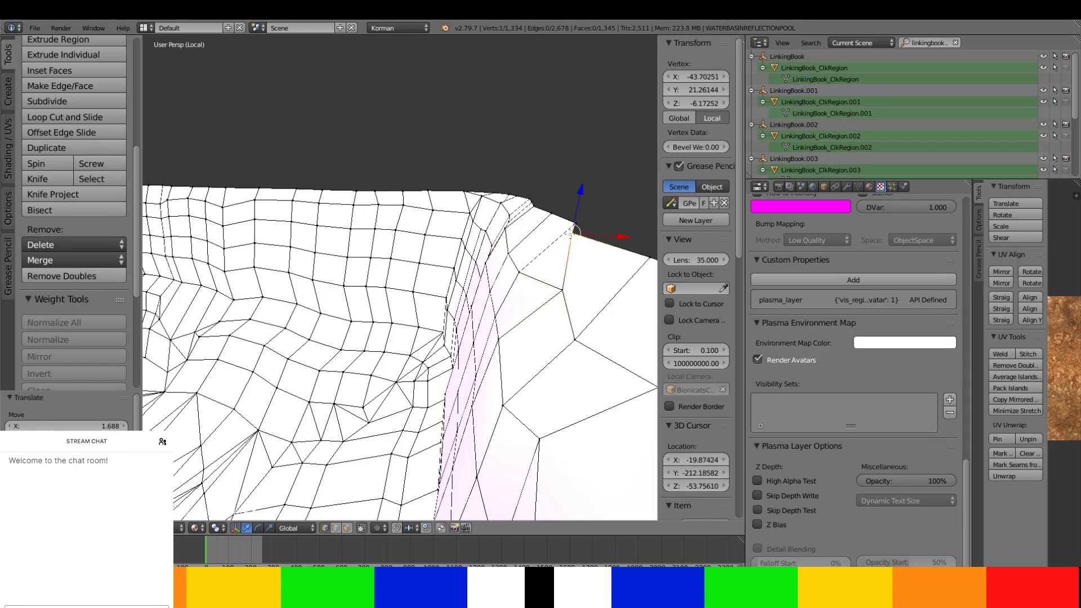
drag(592, 230, 618, 231)
- Select a 13-vertex run just below the rim on the basin's opposite side and move it about -2.33 along X
middle_drag(618, 232, 434, 49)
middle_drag(450, 248, 405, 203)
scroll(347, 276, down, 4)
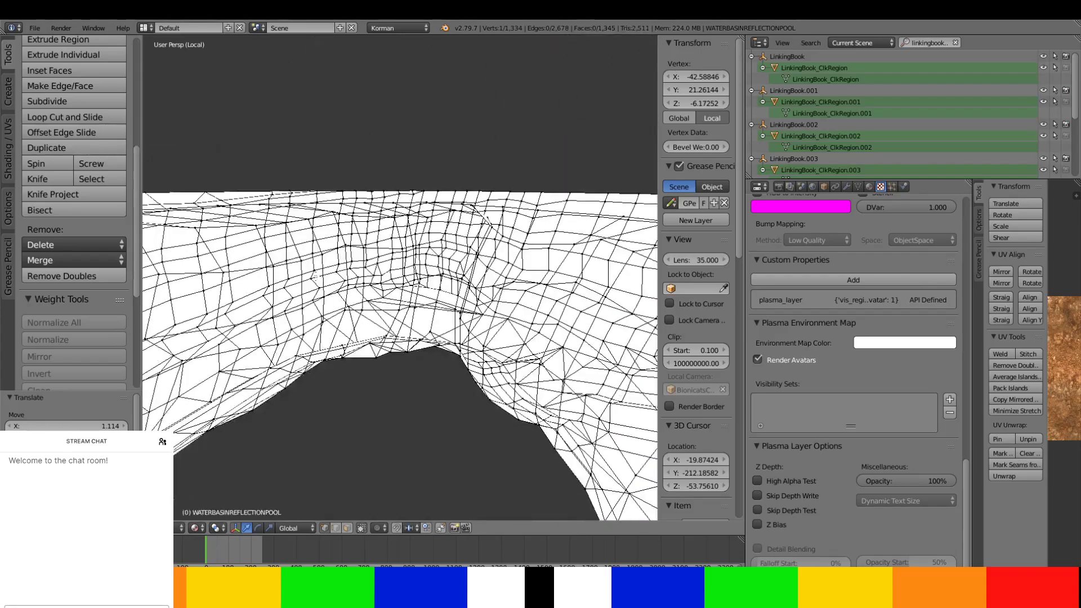
middle_drag(347, 276, 429, 314)
scroll(444, 273, up, 4)
scroll(444, 273, down, 4)
scroll(444, 273, up, 4)
scroll(428, 315, down, 4)
scroll(428, 315, up, 4)
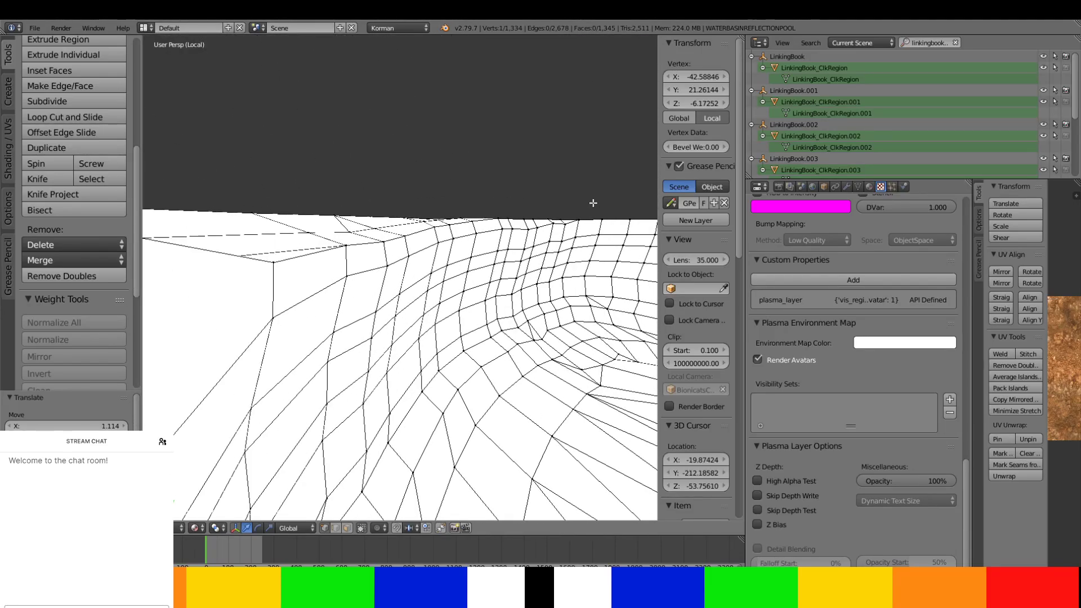
right_click(565, 223)
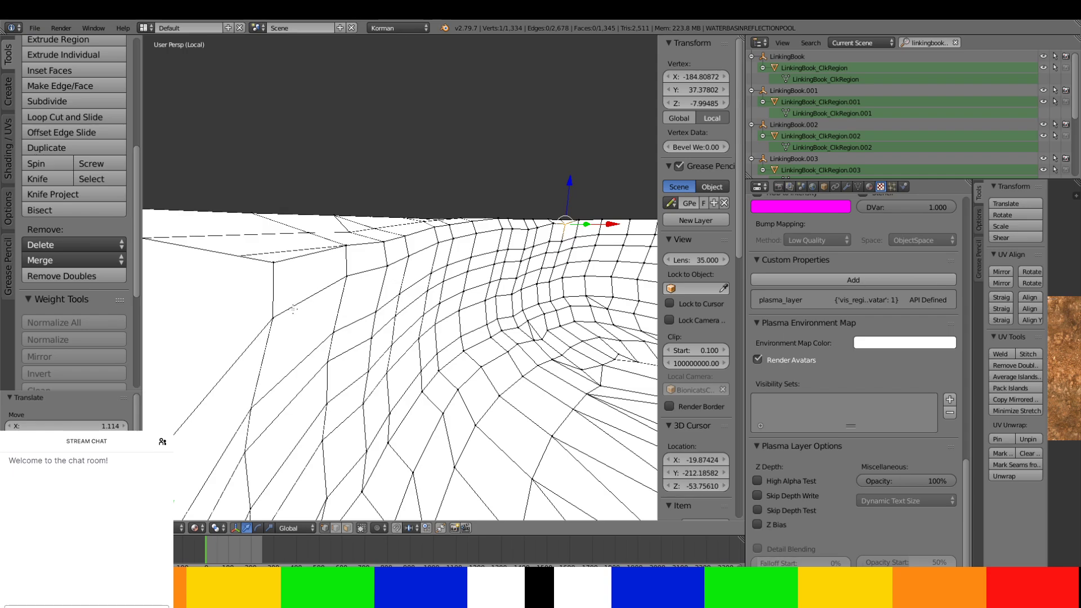
ctrl+right_click(273, 311)
key(g)
key(g)
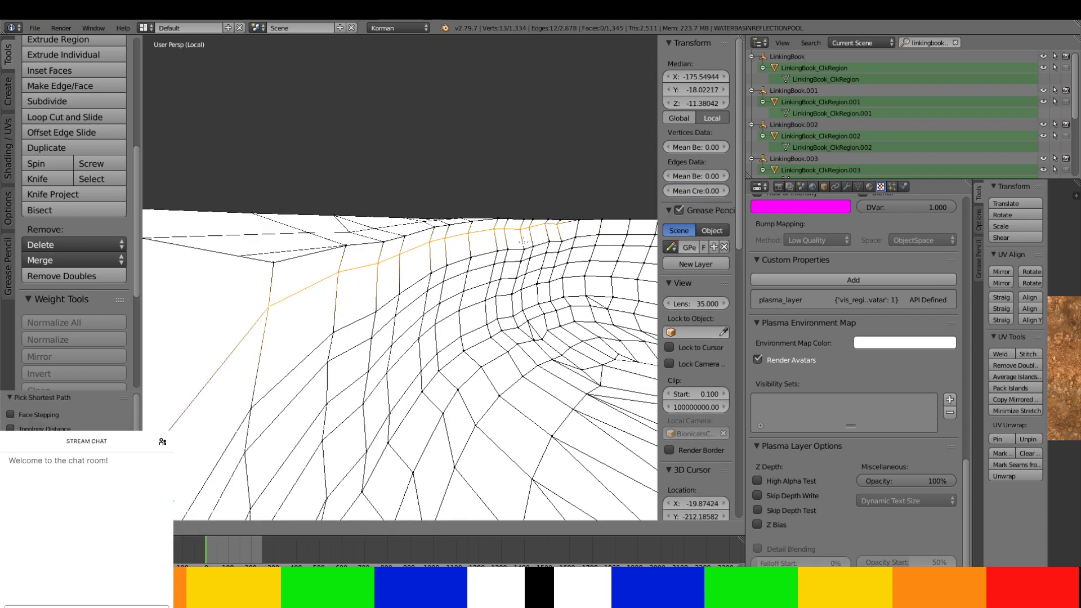
click(526, 246)
- Select a ten-vertex run beside the rim on the same side and move it about -2.92 along X
middle_drag(527, 246, 546, 235)
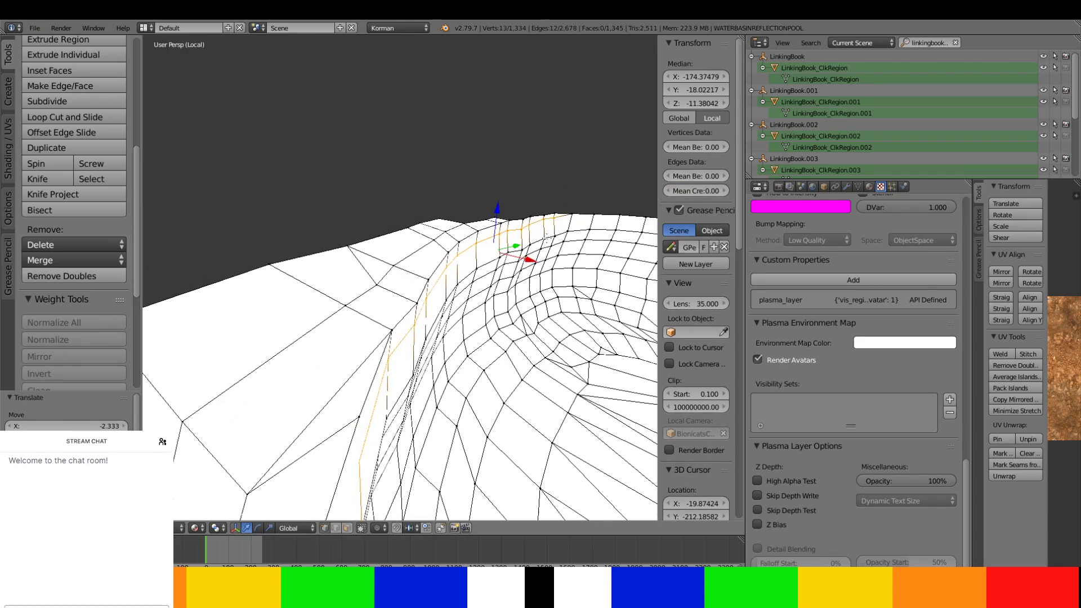
right_click(523, 217)
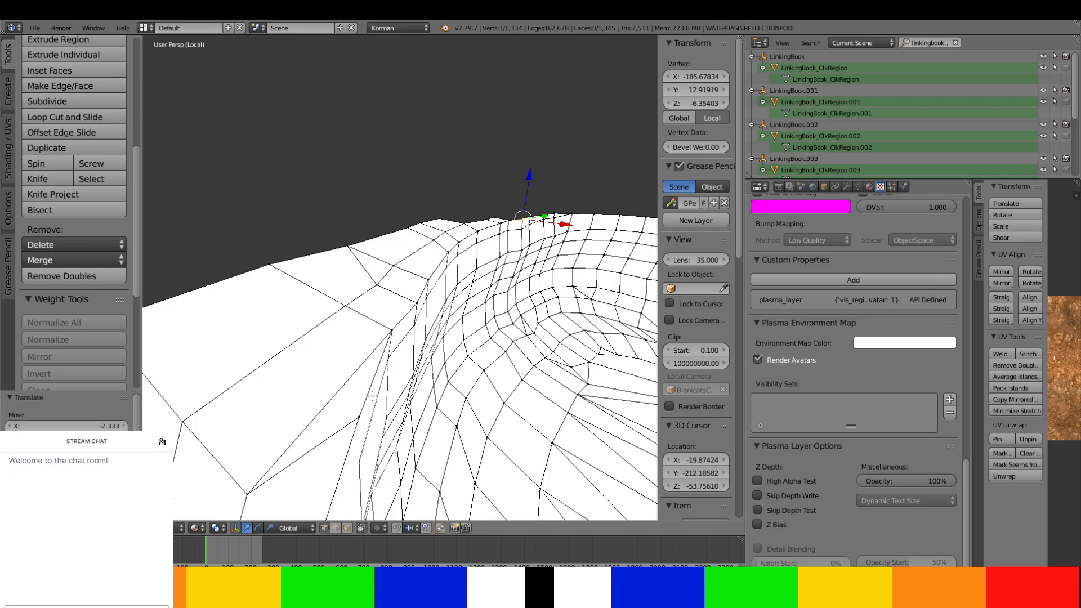
ctrl+right_click(365, 408)
drag(472, 214, 471, 218)
drag(499, 259, 490, 258)
- In edge selection mode, select a ten-edge horizontal run on the wall below the rim and move it about -1.63 along X
middle_drag(491, 258, 259, 243)
scroll(434, 217, up, 6)
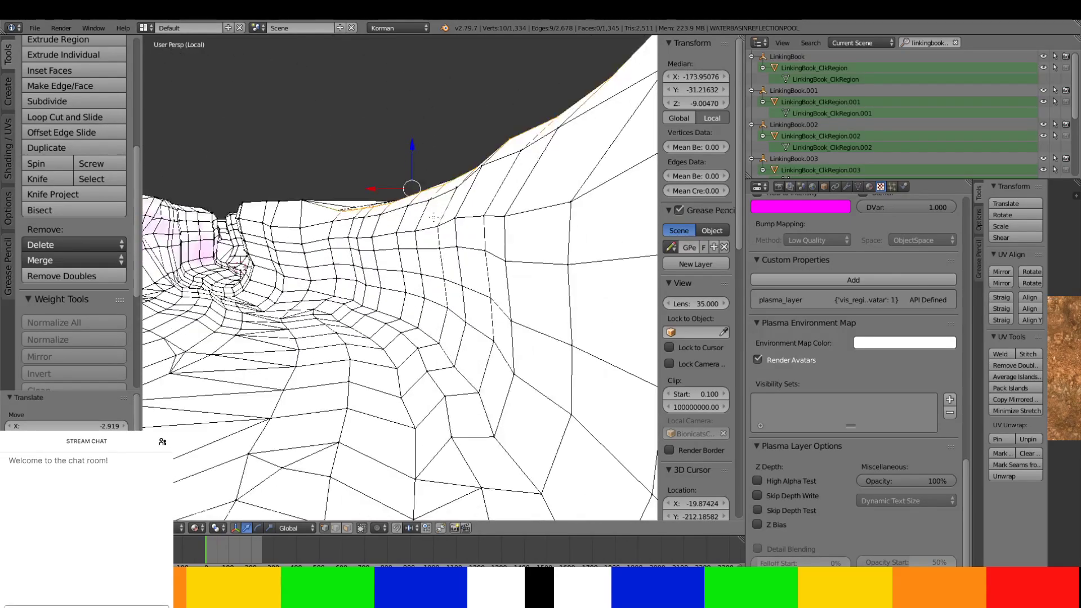
right_click(328, 238)
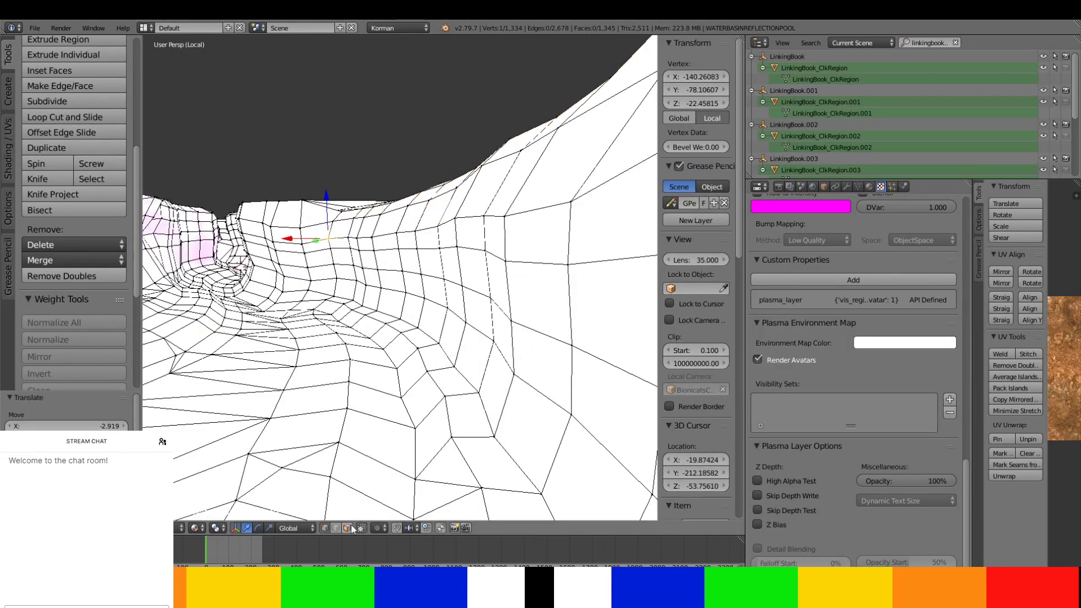
key(ctrl+Tab)
click(318, 280)
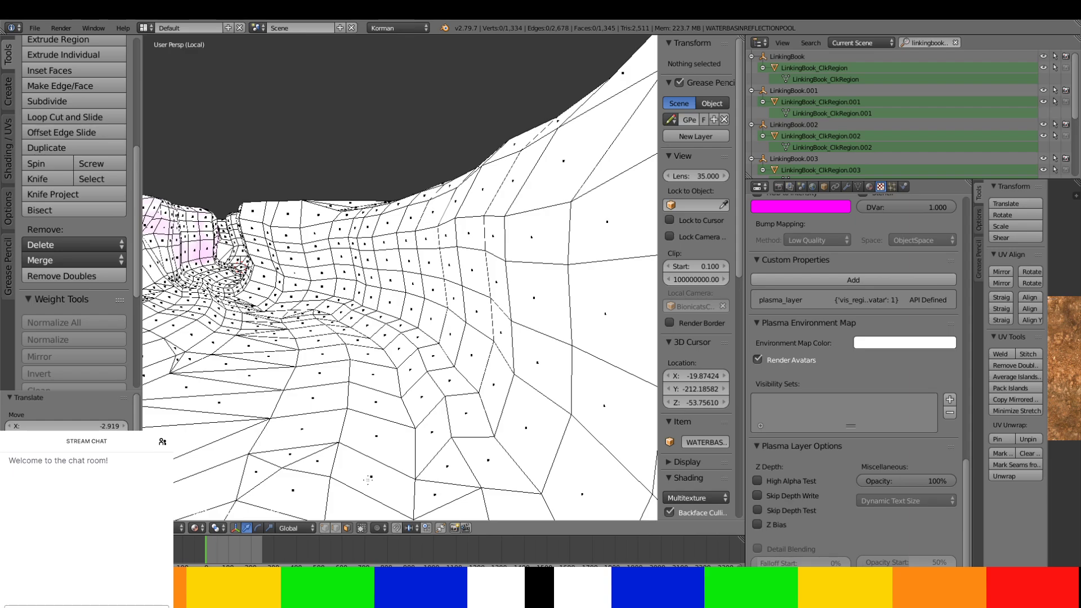
click(336, 528)
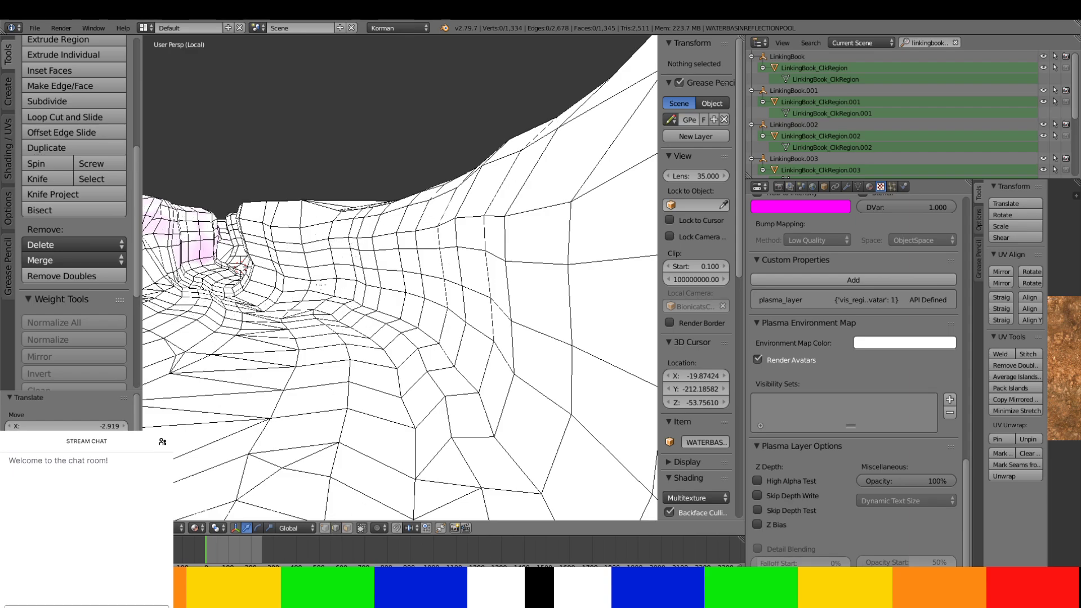
right_click(339, 240)
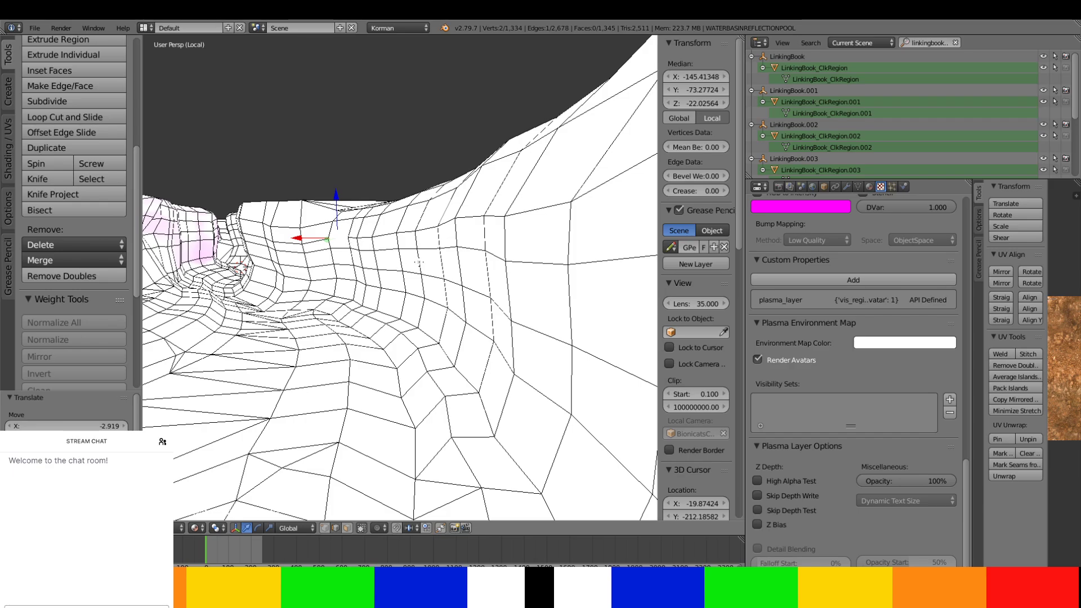
middle_drag(358, 293, 439, 270)
ctrl+right_click(465, 227)
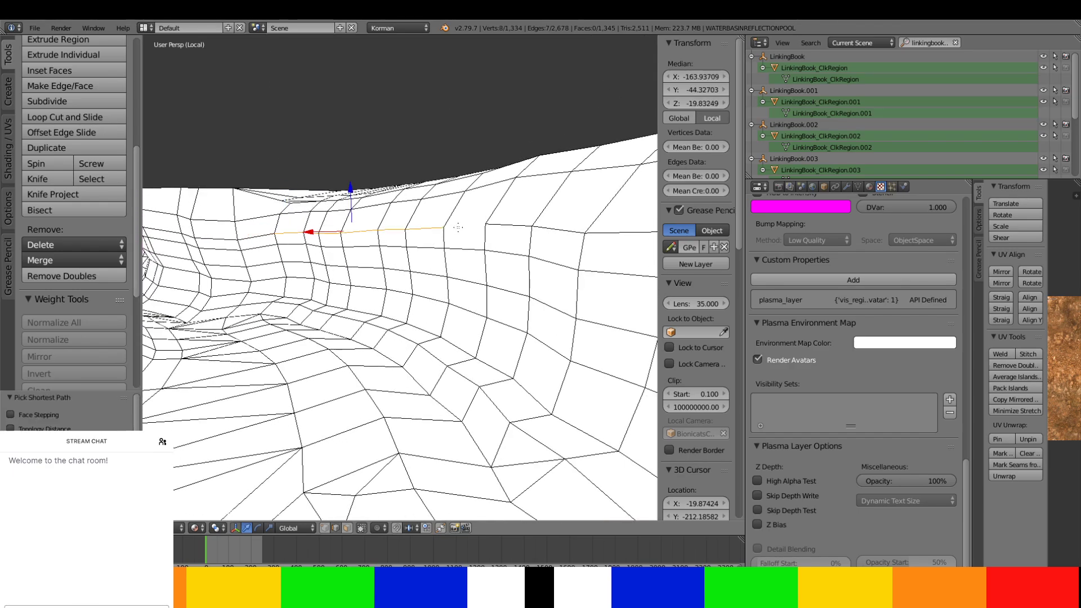
ctrl+right_click(595, 238)
middle_drag(595, 238, 363, 232)
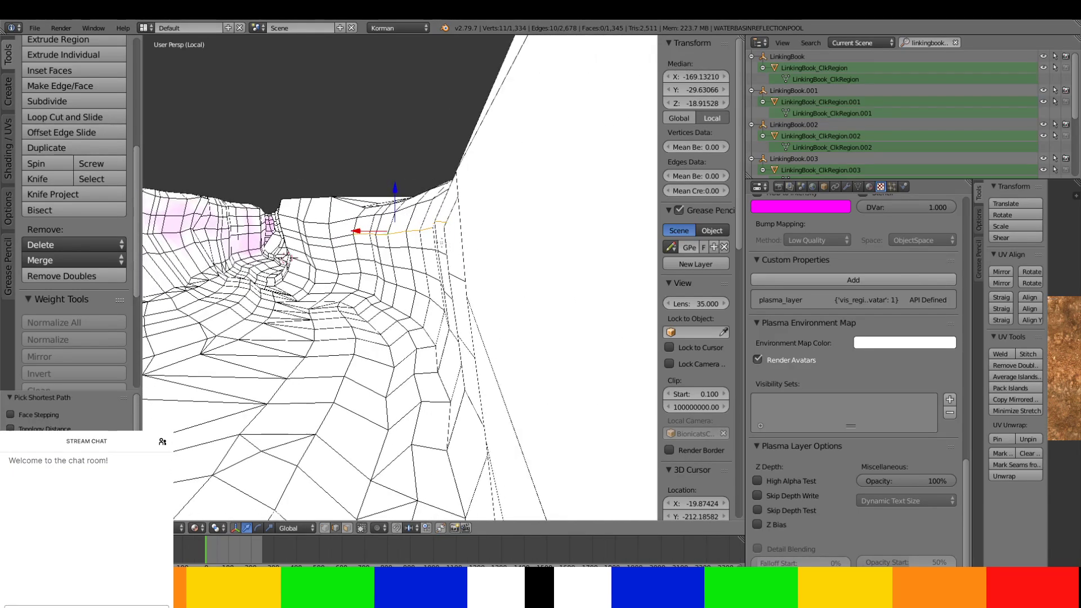
drag(363, 231, 371, 231)
- Select the 11-edge run one row further down the wall and move it about -1.26 along X
right_click(368, 234)
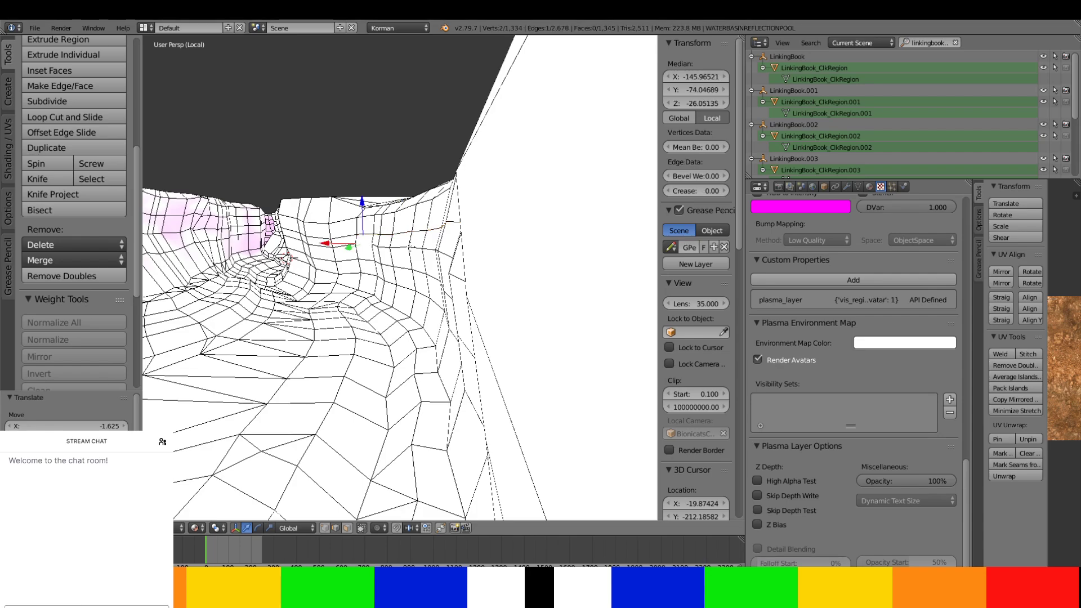
middle_drag(368, 234, 463, 253)
ctrl+right_click(565, 289)
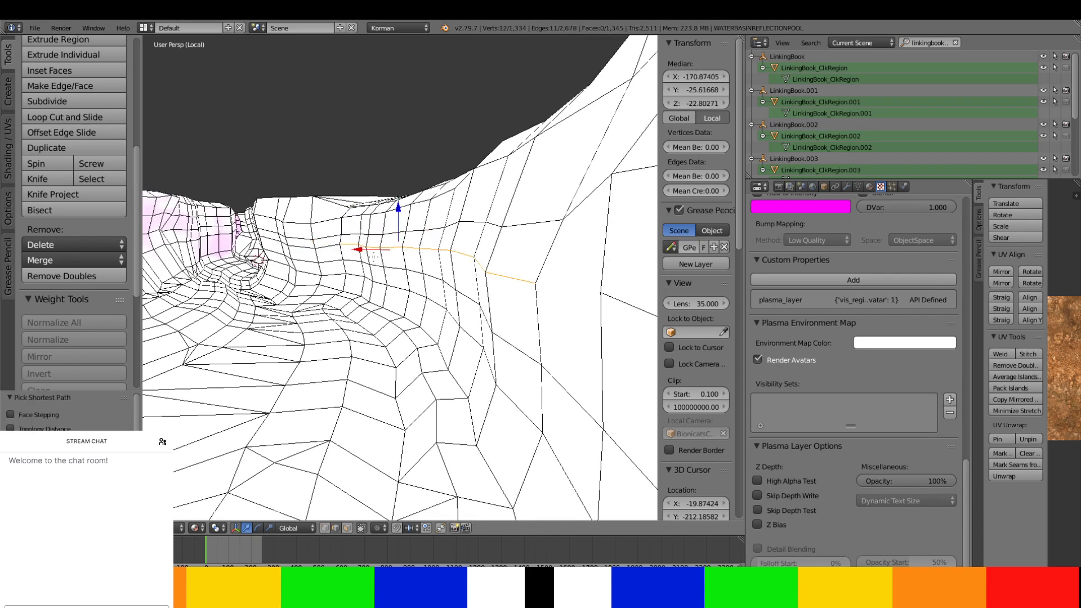
drag(372, 250, 377, 249)
- Select the 11-edge run below the previously moved row and move it about -0.77 along X
right_click(355, 261)
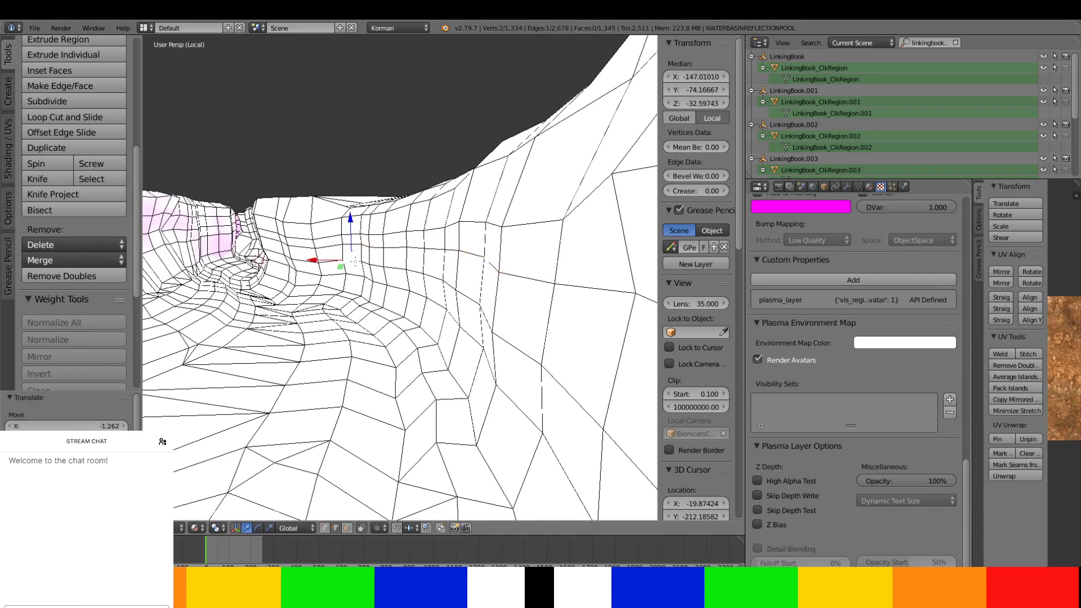
ctrl+right_click(552, 366)
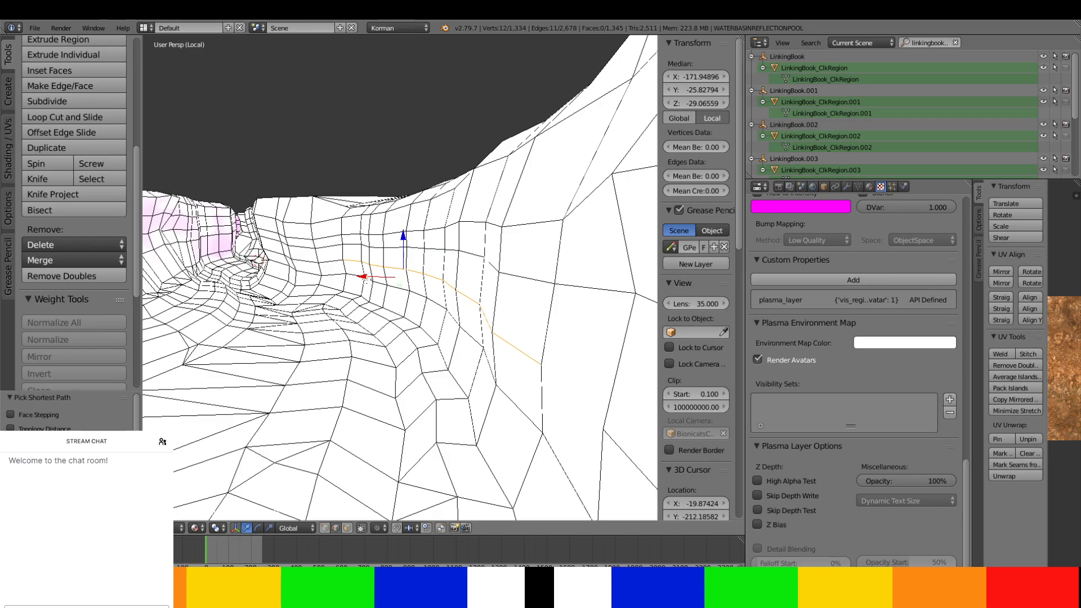
drag(370, 277, 369, 277)
- Select a single edge near the rim on the wall beside the pink-shaded area and move it along X
middle_drag(370, 277, 203, 280)
scroll(490, 281, up, 4)
scroll(397, 400, down, 3)
right_click(313, 208)
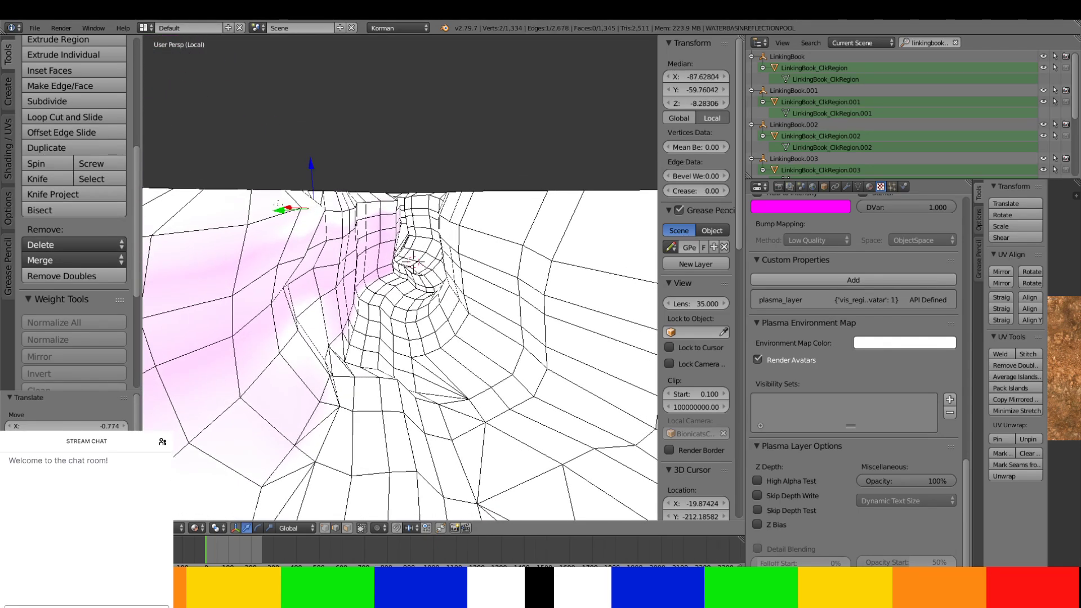
middle_drag(309, 211, 300, 232)
key(g)
key(x)
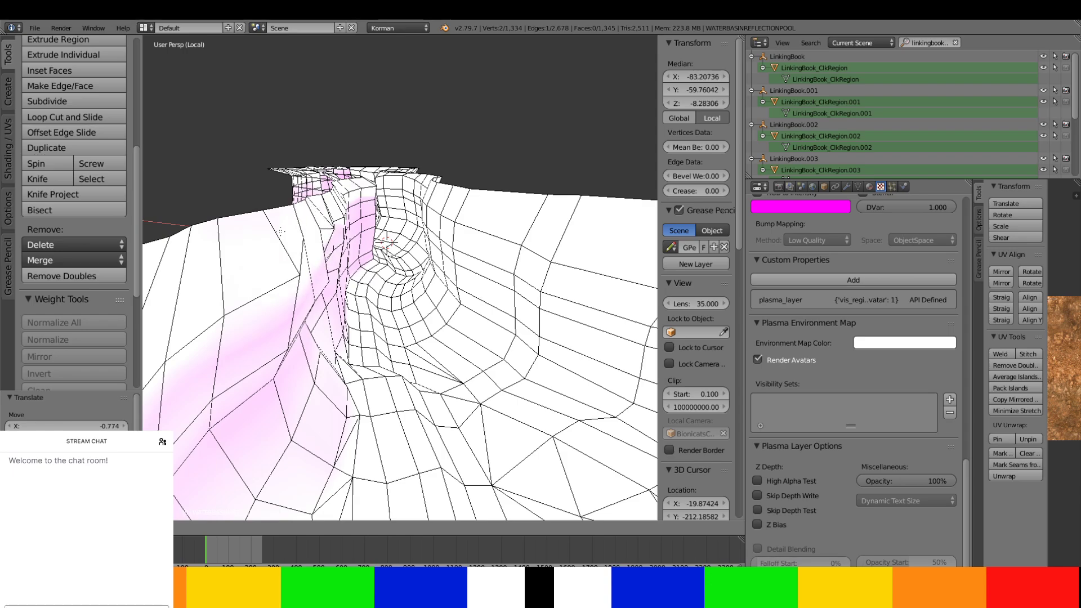
- Shift two neighbouring edges on the mesh's outer bank along the X axis, the first by about 4.34 units
click(292, 264)
right_click(289, 280)
key(g)
key(x)
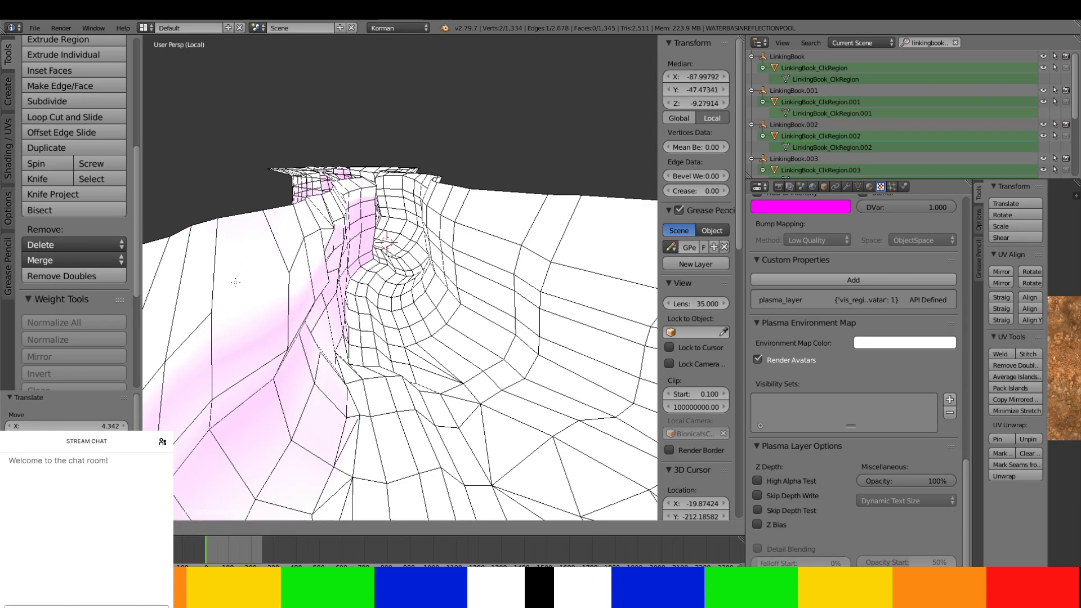
click(267, 275)
- Shift the next single edge beside the pink channel about 3.25 units along the X axis
middle_drag(268, 275, 316, 267)
right_click(330, 259)
key(g)
key(x)
click(298, 254)
- Select two edges running along the bank above the pink channel and move them together about 3.09 units along X
right_click(330, 264)
shift+right_click(294, 271)
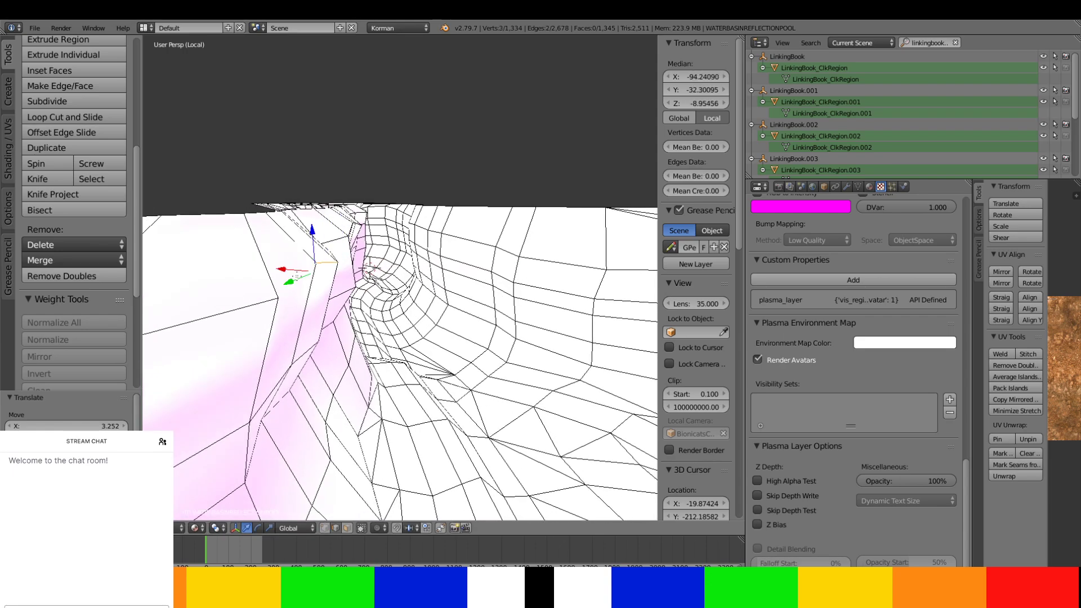
key(g)
key(x)
click(262, 269)
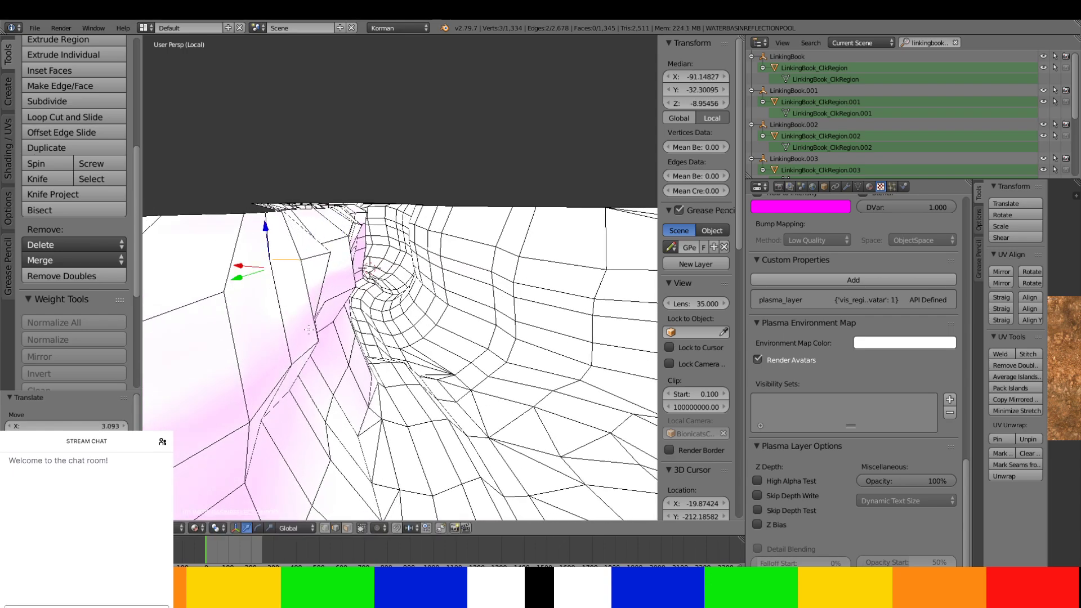
- Move two lower edges on the pink channel's wall along X, one by about 2.14 units and the other by about 2.57
right_click(311, 336)
right_click(309, 348)
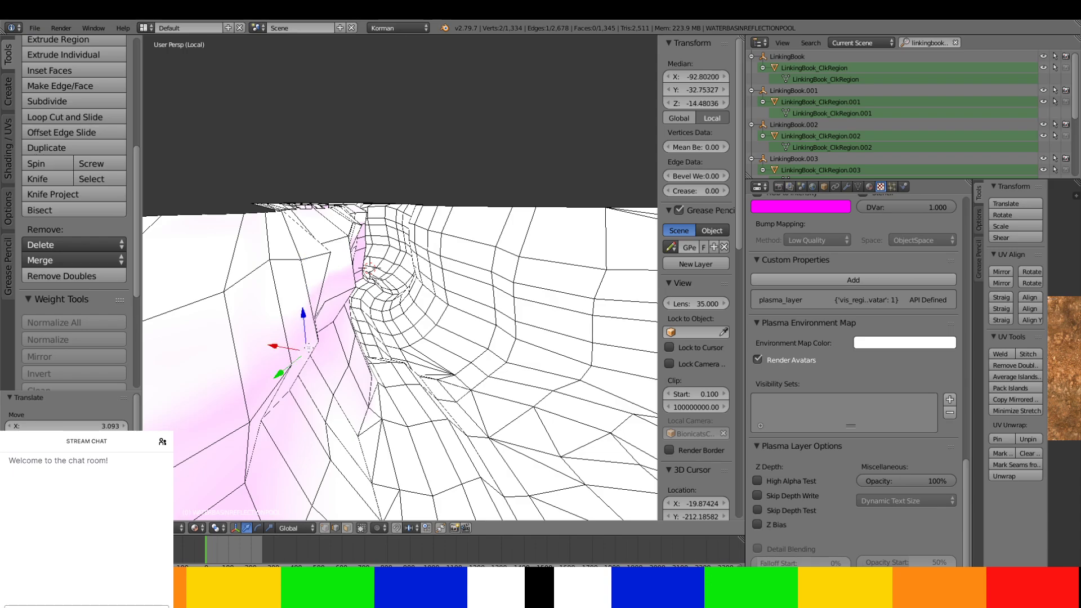
drag(274, 345, 244, 339)
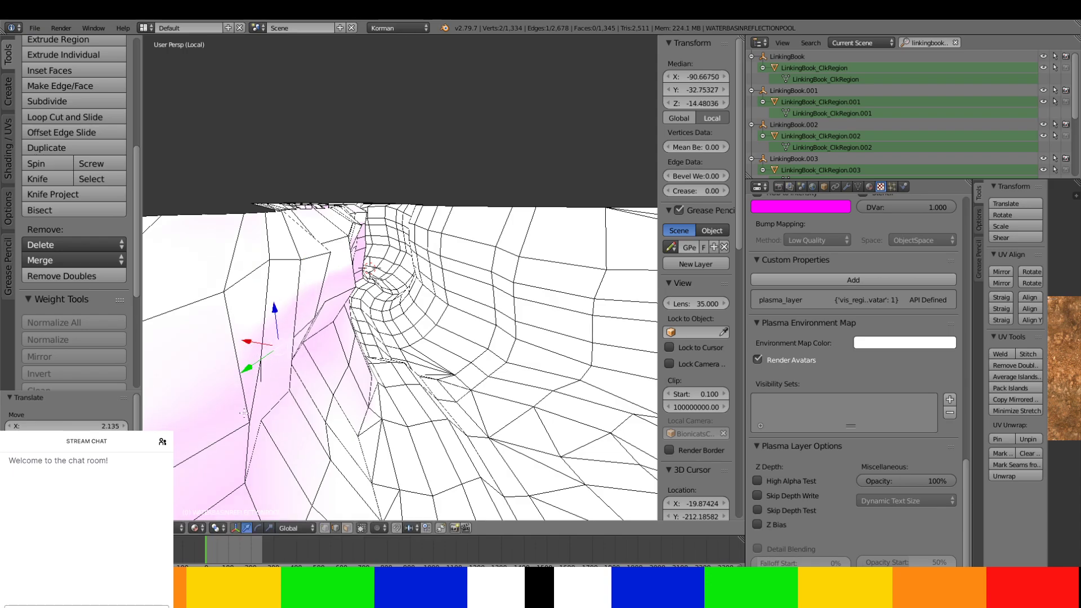
middle_drag(245, 340, 273, 362)
right_click(381, 283)
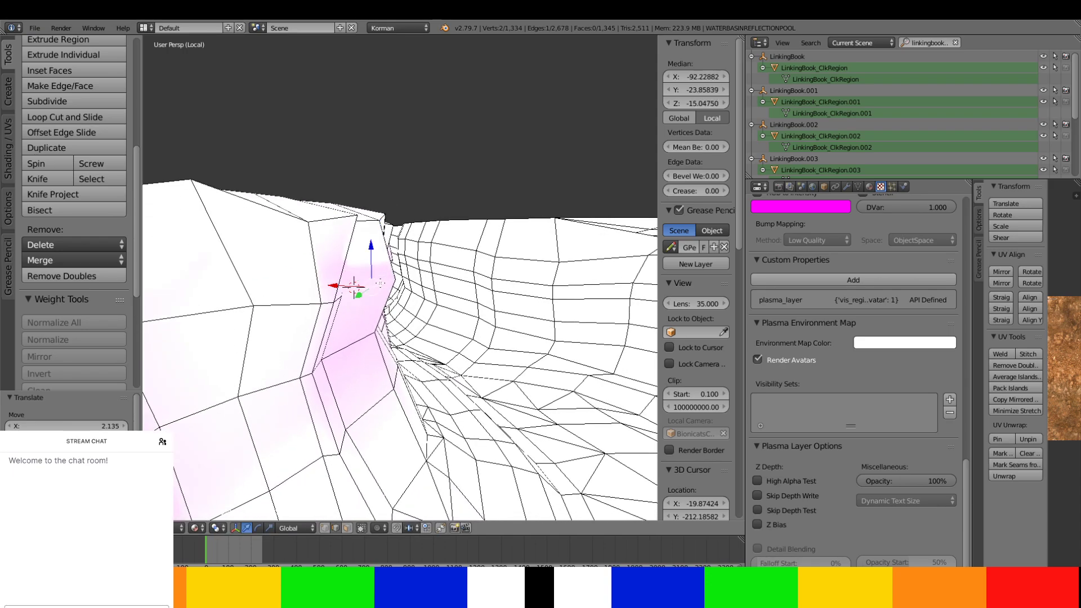
drag(333, 285, 305, 284)
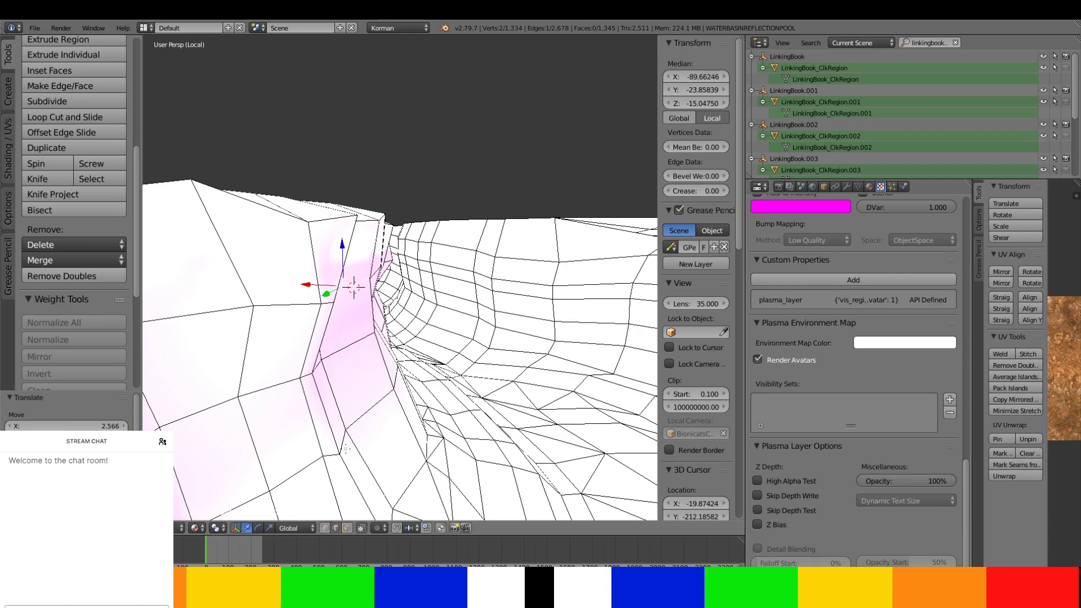
- Switch to vertex selection and move the two rim vertices above the pink channel about 2.27 units along X
click(336, 527)
right_click(356, 217)
shift+right_click(383, 215)
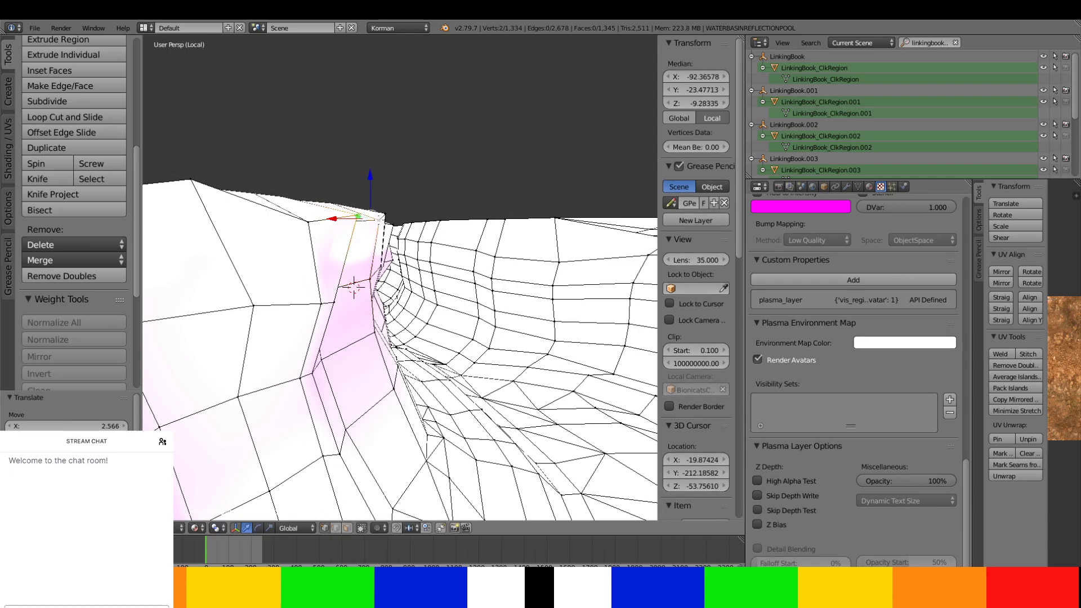
drag(337, 220, 303, 220)
- Select a path of vertices along the pink channel's side and move it about 2.46 units along X
middle_drag(303, 220, 317, 245)
middle_drag(314, 316, 301, 331)
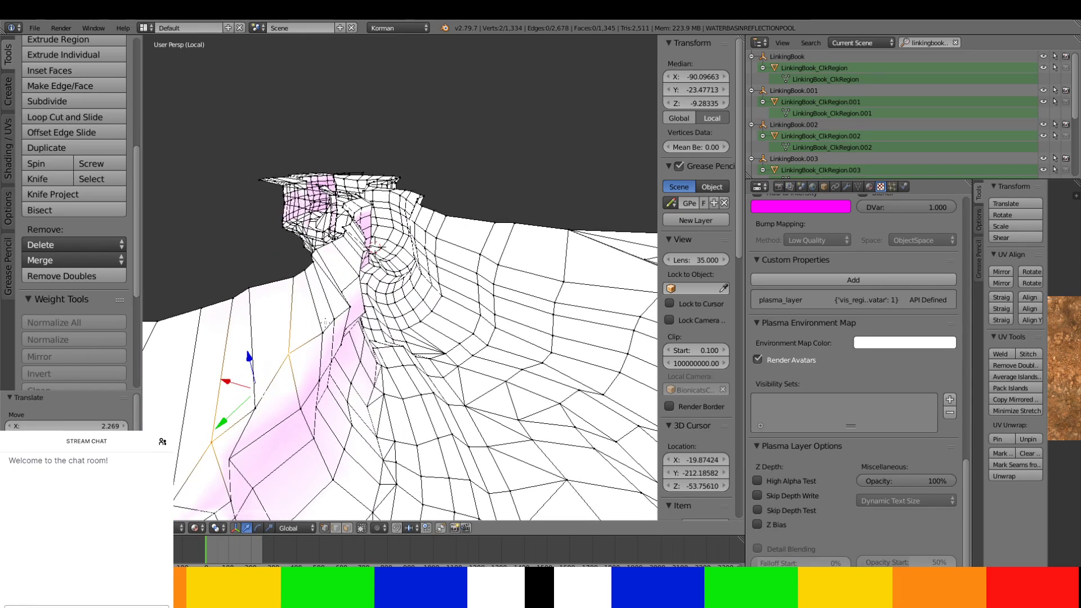
right_click(335, 319)
ctrl+right_click(361, 275)
drag(312, 291, 299, 289)
- Move the pair of adjacent vertices on the upper part of the pink band about 3.03 units along X
right_click(365, 311)
middle_drag(365, 311, 303, 310)
right_click(304, 309)
shift+right_click(268, 326)
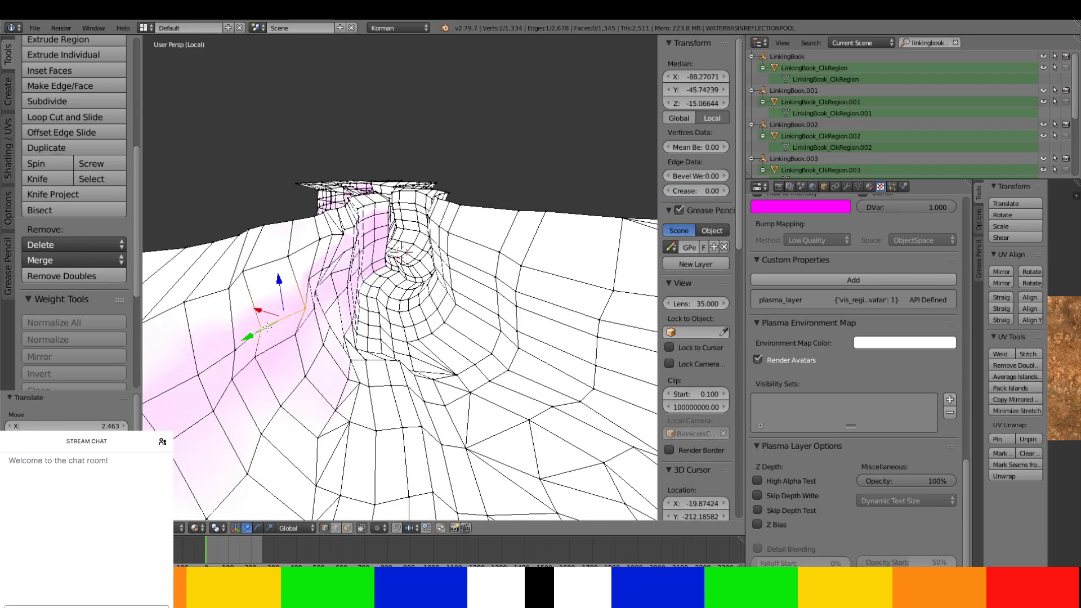
drag(265, 313, 244, 305)
- Select the path of vertices from the bank to the channel's rim and move it about 1.8 units along X
middle_drag(245, 309, 301, 283)
scroll(296, 307, up, 2)
right_click(293, 270)
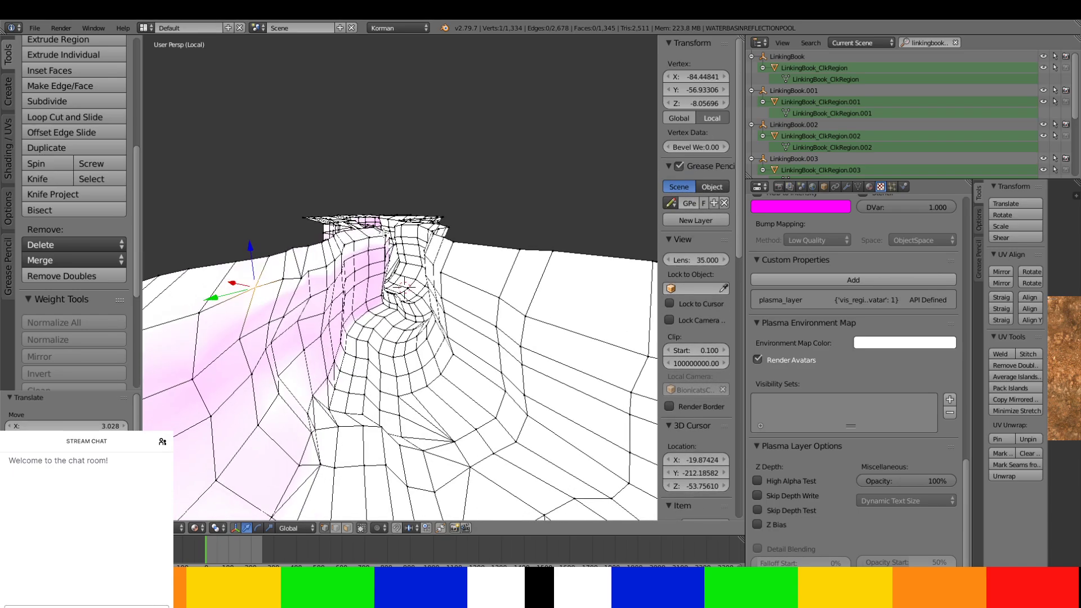
ctrl+right_click(385, 234)
drag(331, 254, 324, 253)
- Nudge the single vertex just below the channel's rim slightly along X, and leave Edit Mode
middle_drag(323, 253, 340, 239)
right_click(333, 285)
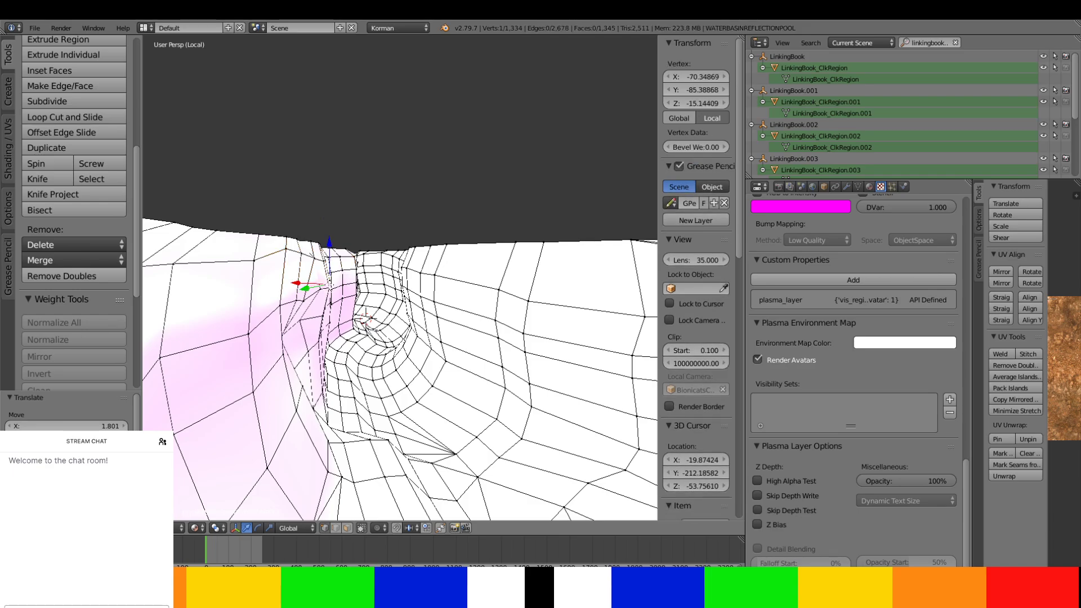
mouse_move(303, 286)
mouse_down()
mouse_move(316, 283)
mouse_move(304, 289)
mouse_up()
right_click(330, 286)
middle_drag(303, 289, 284, 356)
key(Tab)
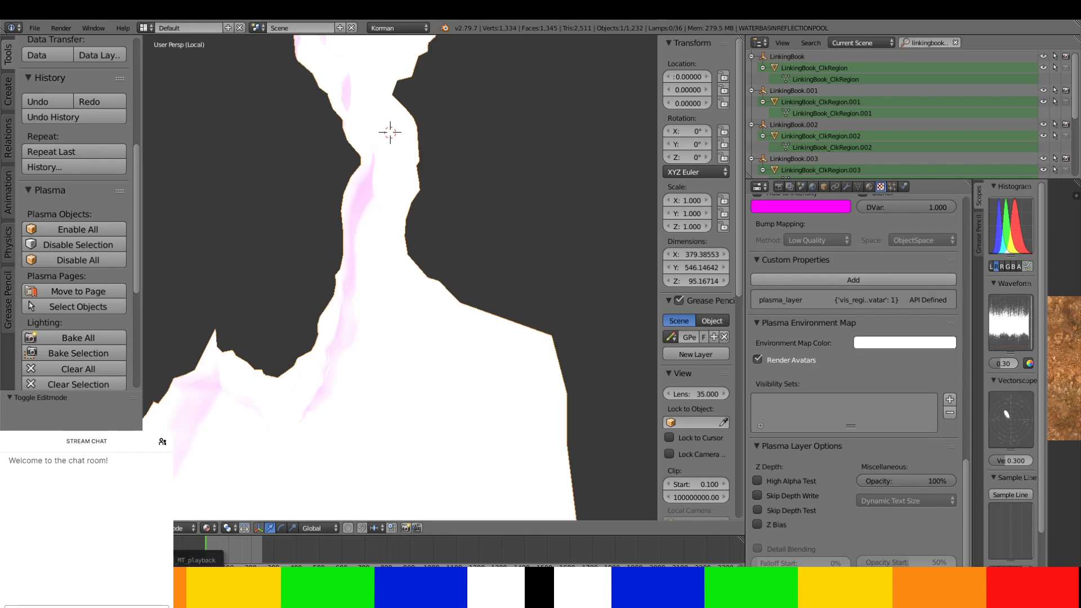
- Add the Geometry Waves and Texture Waves Plasma modifiers to WATERBASINREFLECTIONPOOL, and save the file over the existing one
click(905, 186)
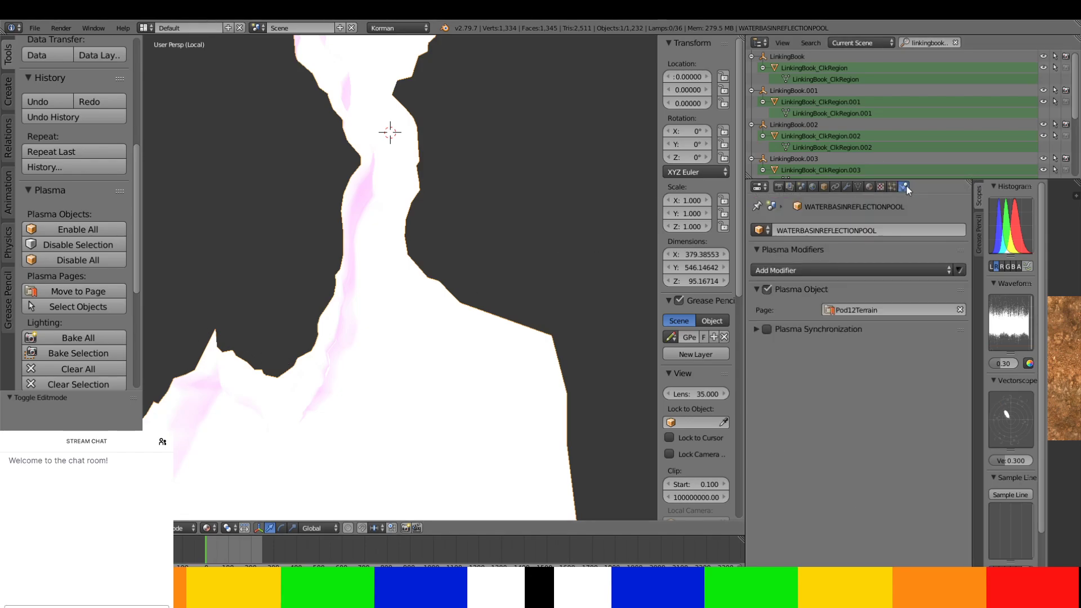
click(886, 270)
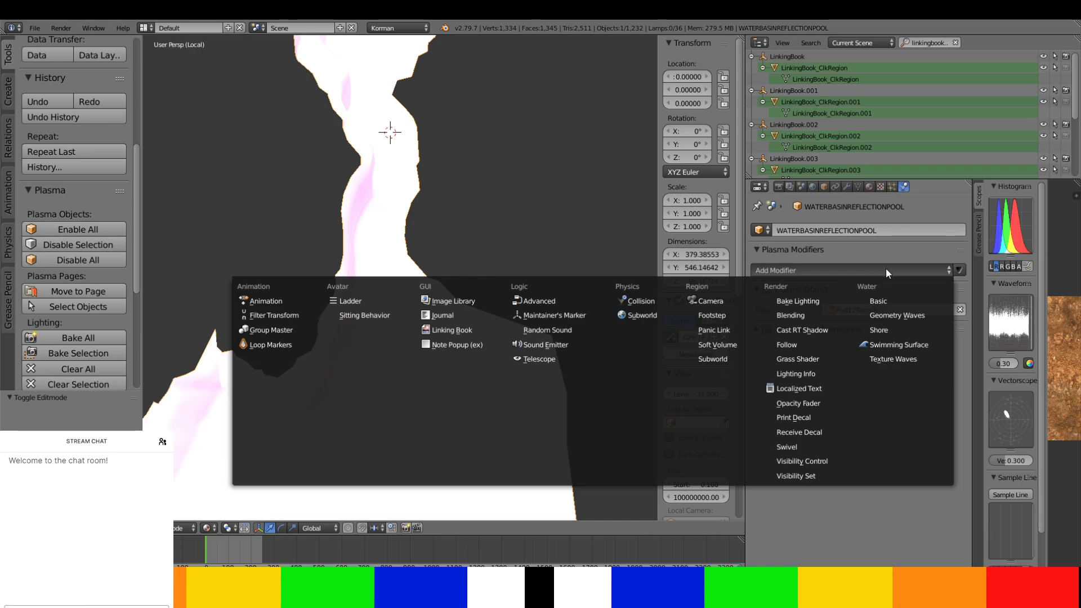
click(899, 313)
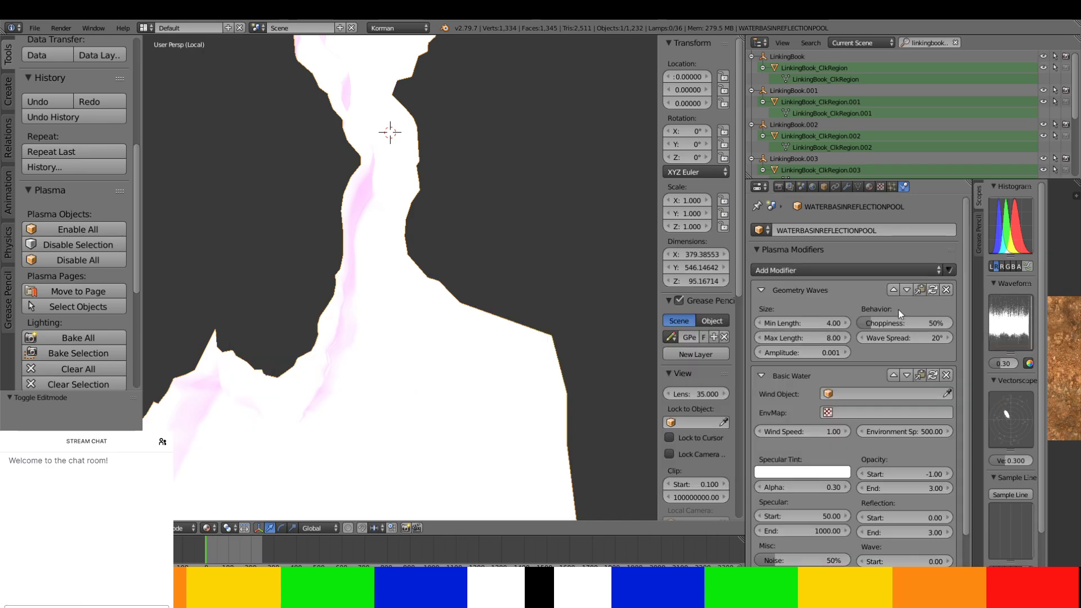
scroll(895, 304, down, 3)
click(876, 212)
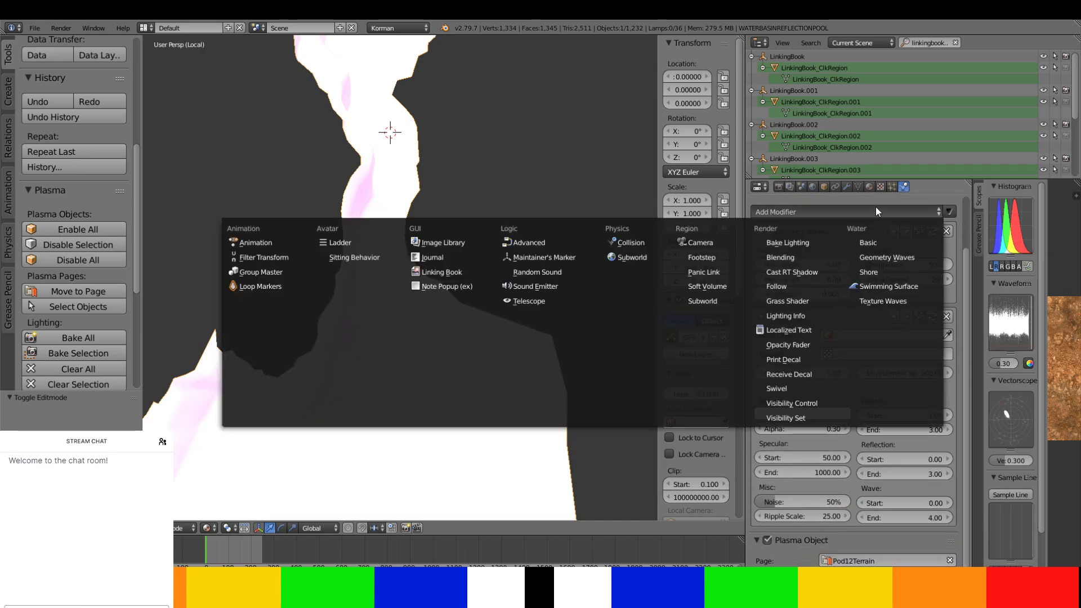
click(884, 301)
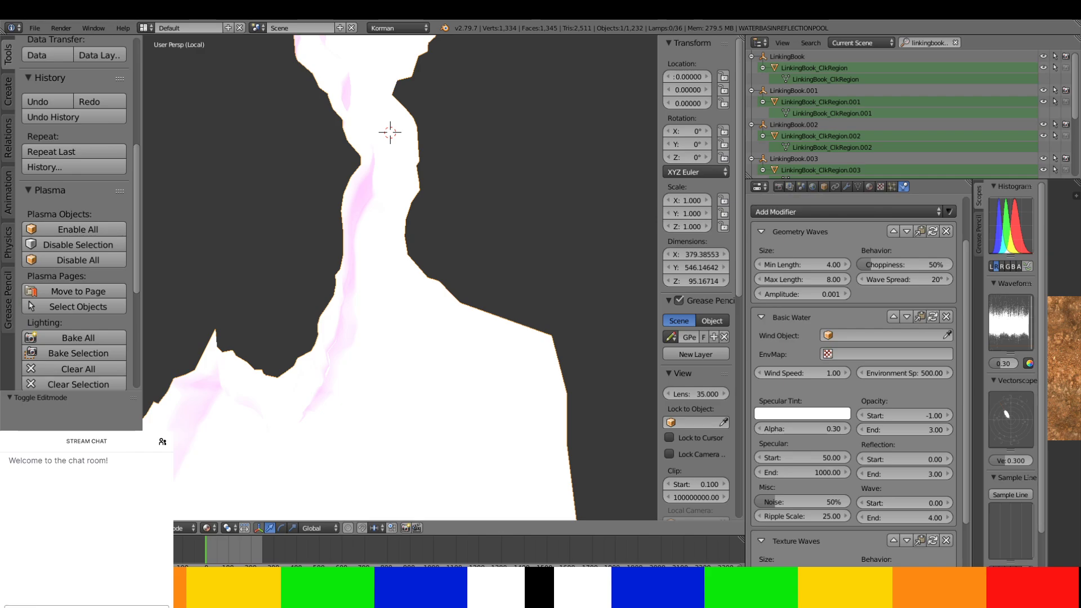
key(ctrl+s)
click(375, 278)
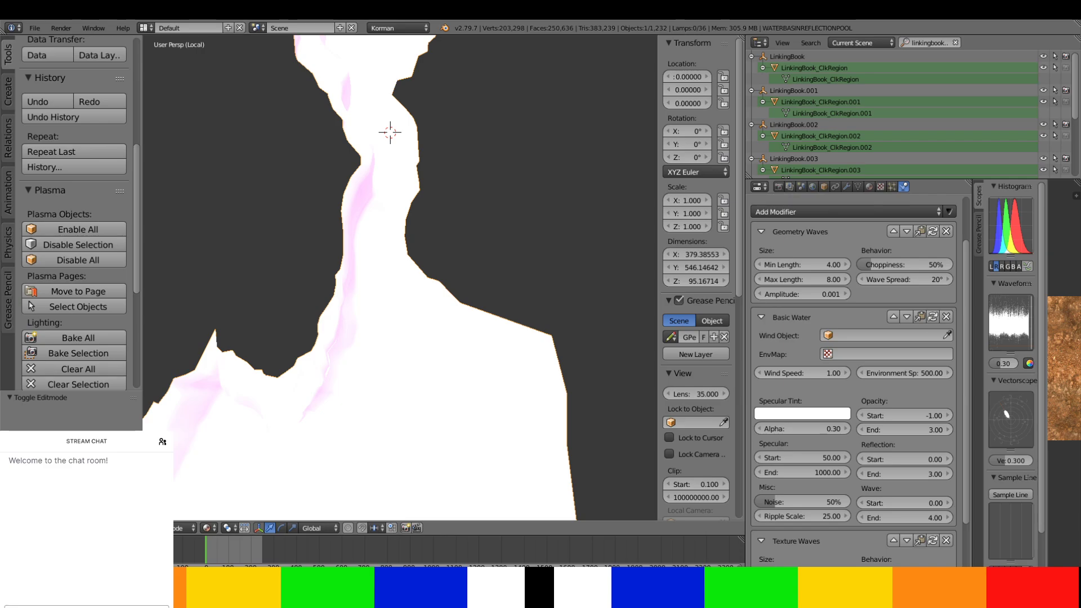
- Set the Geometry Waves minimum length to 6 and the maximum length to 10.25
scroll(865, 283, down, 3)
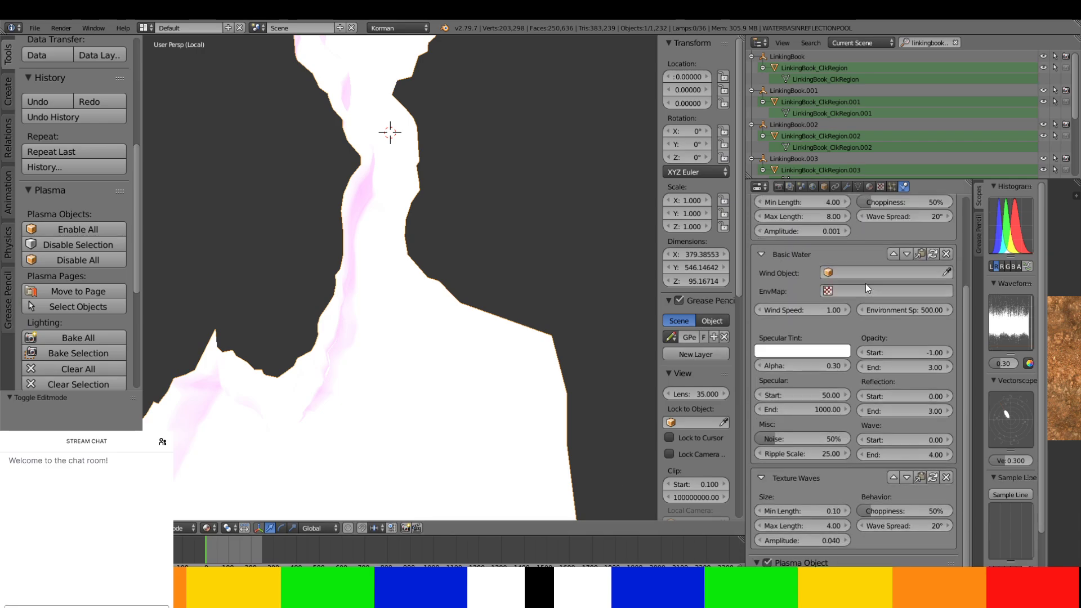
scroll(866, 283, up, 2)
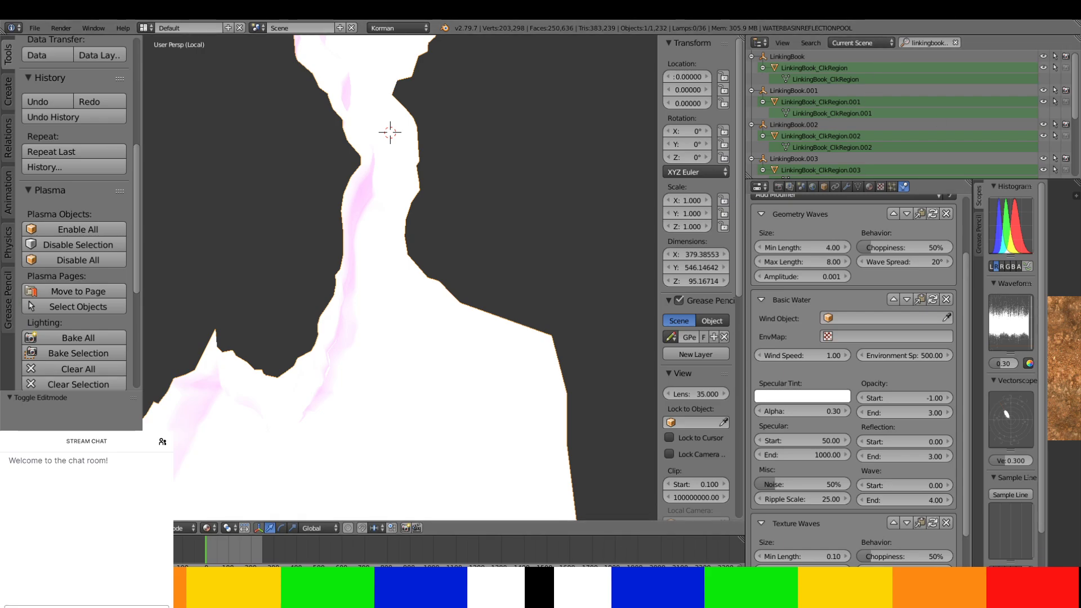
click(828, 247)
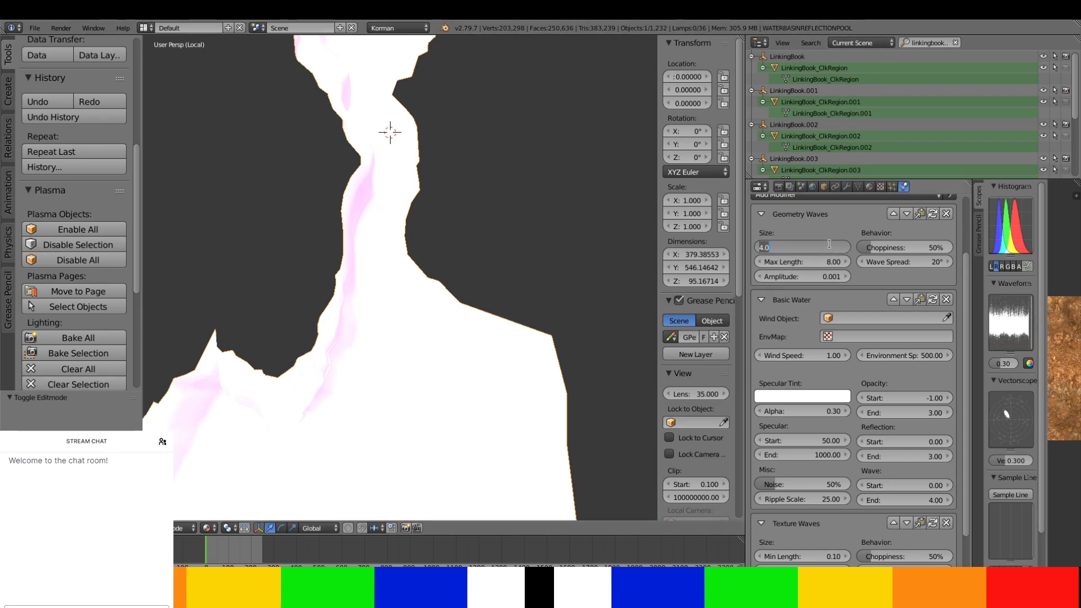
text(6)
key(Return)
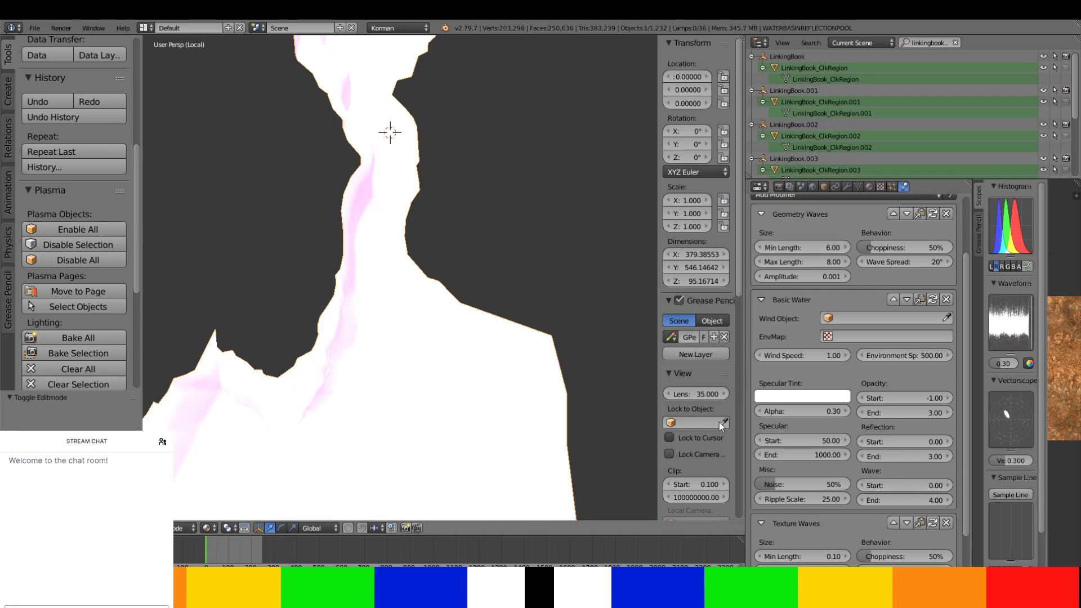
click(828, 262)
text(10.)
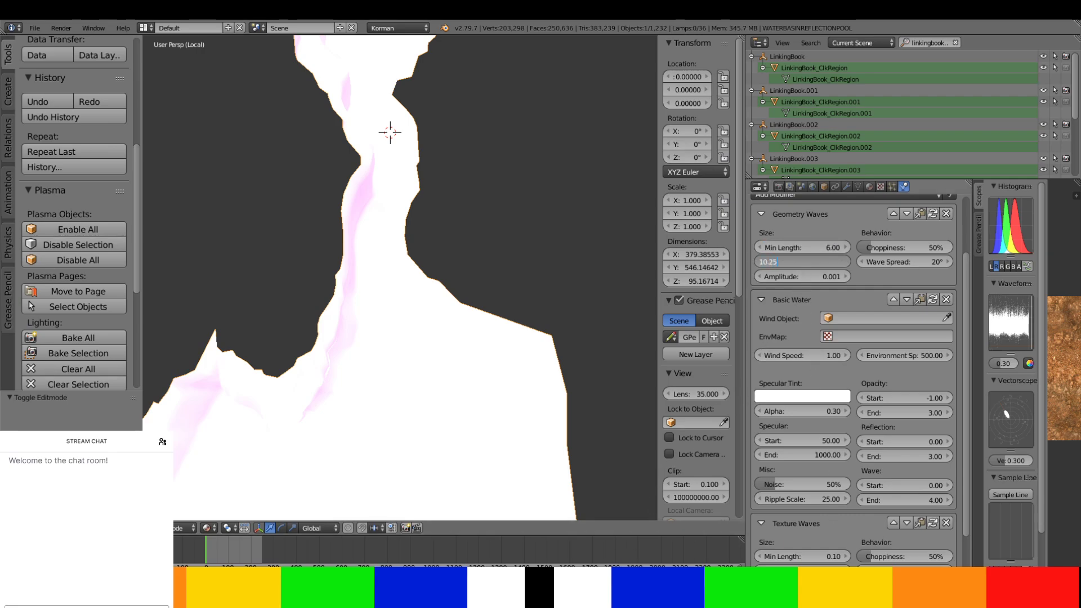
text(25)
key(Return)
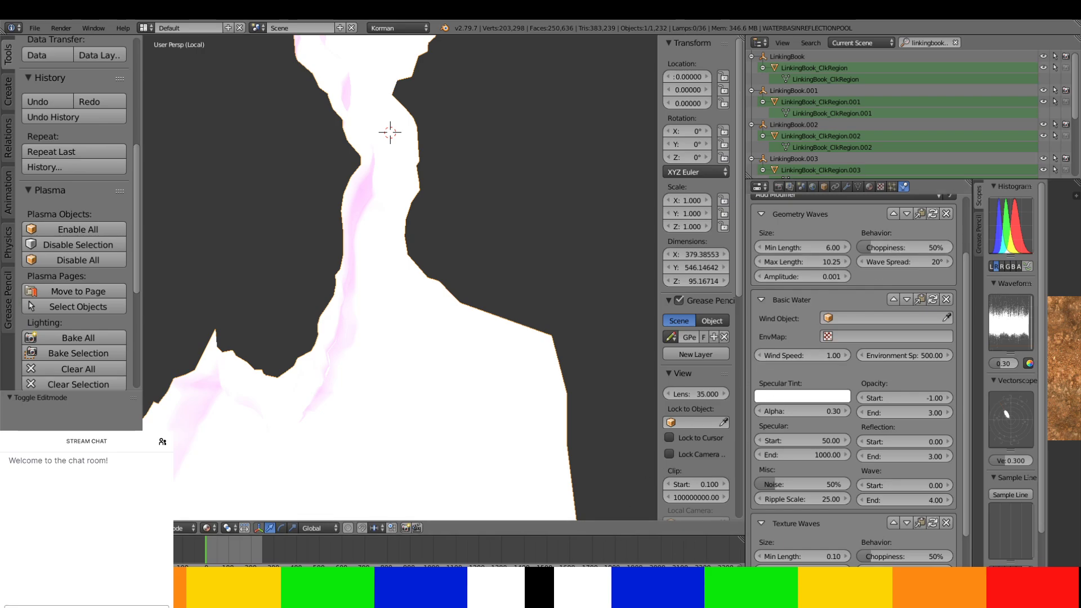
- Set the Geometry Waves wave spread to 45°
click(894, 263)
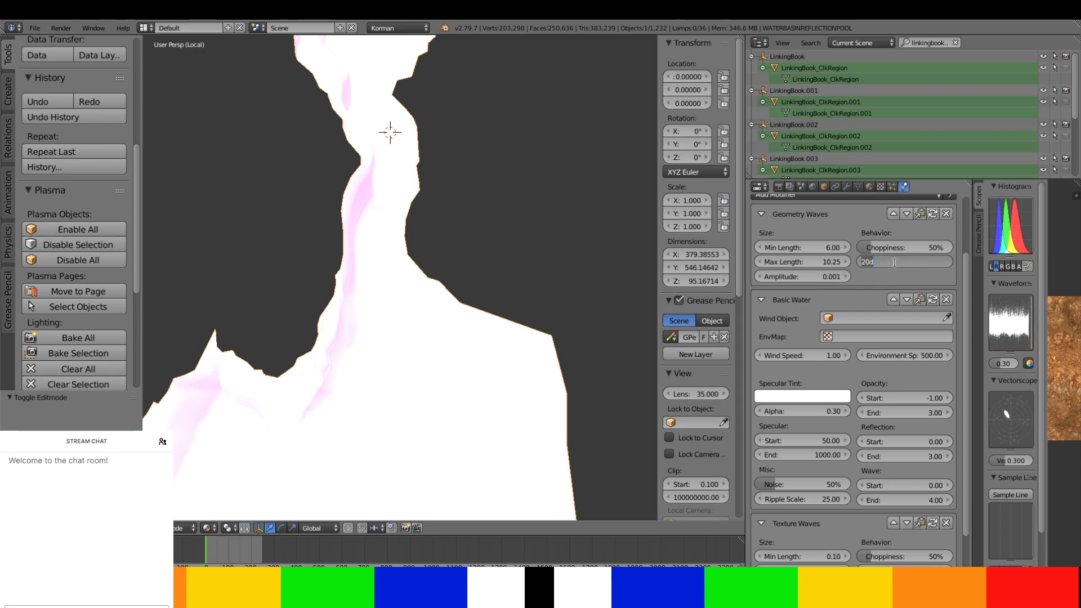
text(45)
key(Return)
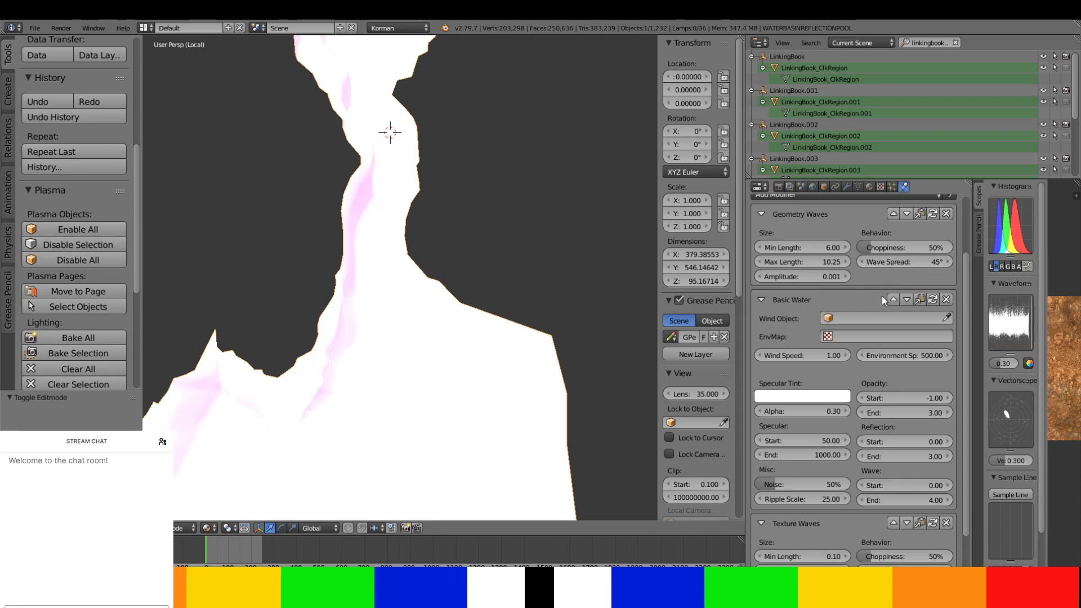
- Rename the water object's environment map texture to SKYREFLECTIONMAP
click(881, 332)
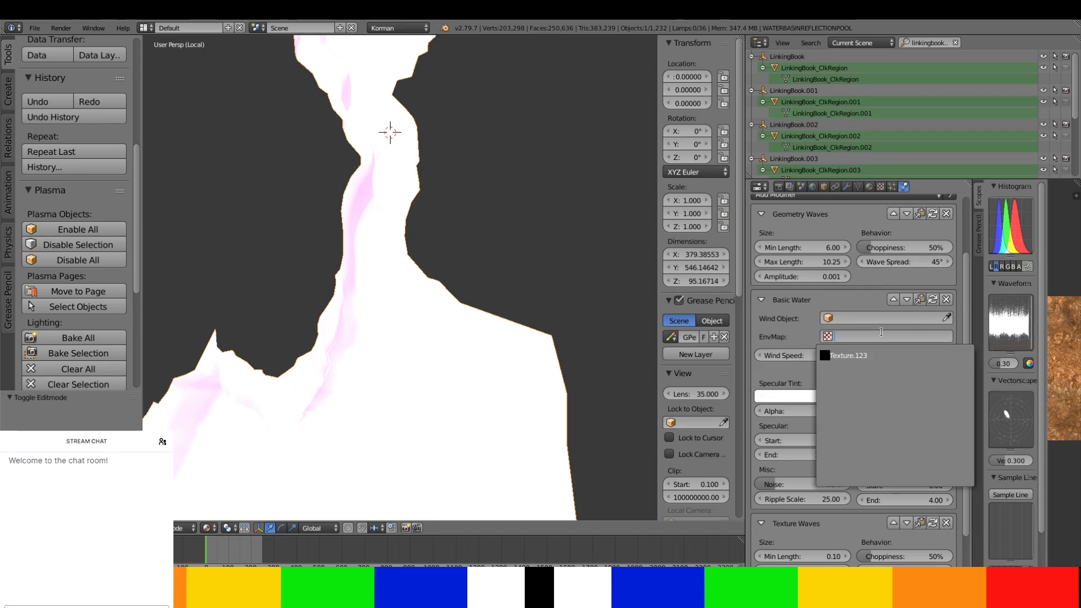
click(880, 186)
scroll(819, 214, down, 10)
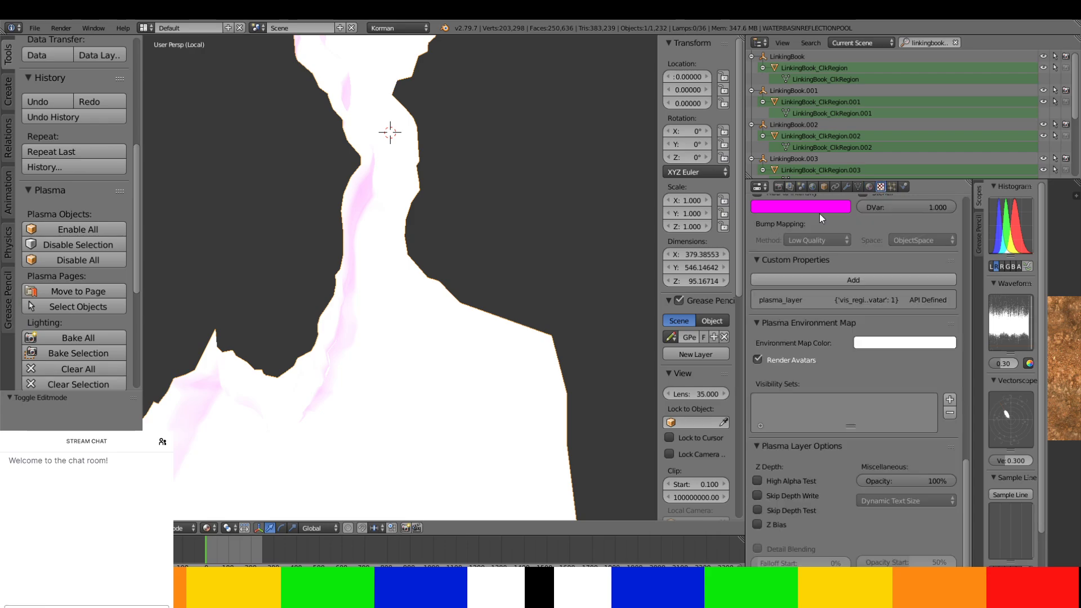
scroll(819, 262, up, 12)
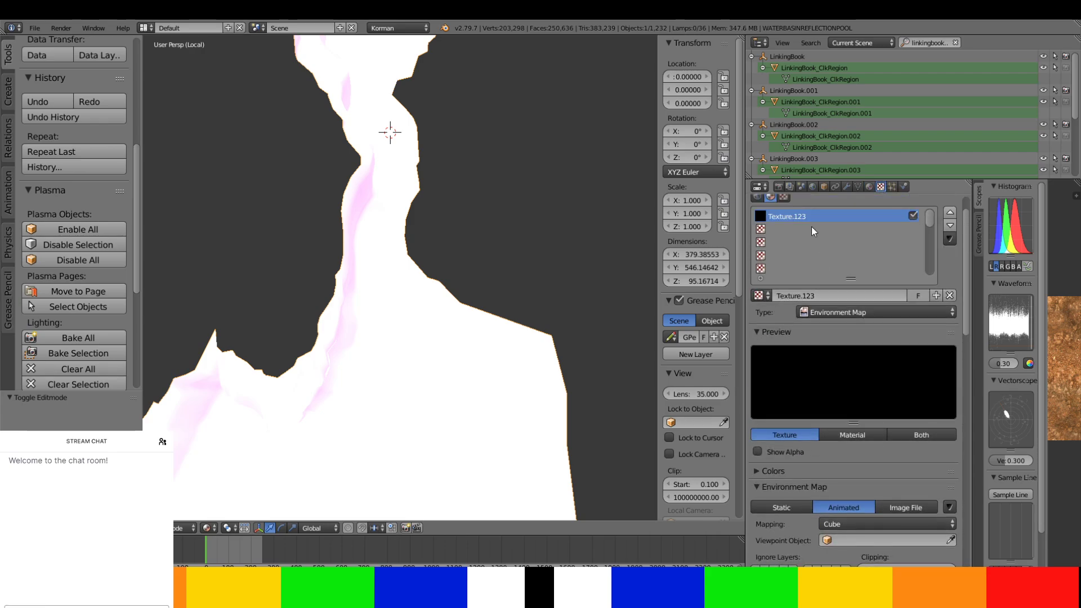
click(803, 293)
text(SKYREFLECTIONMAP)
key(Return)
- Set the texture's Plasma environment map color to a light salmon pink
scroll(900, 424, down, 8)
scroll(900, 423, down, 13)
click(896, 415)
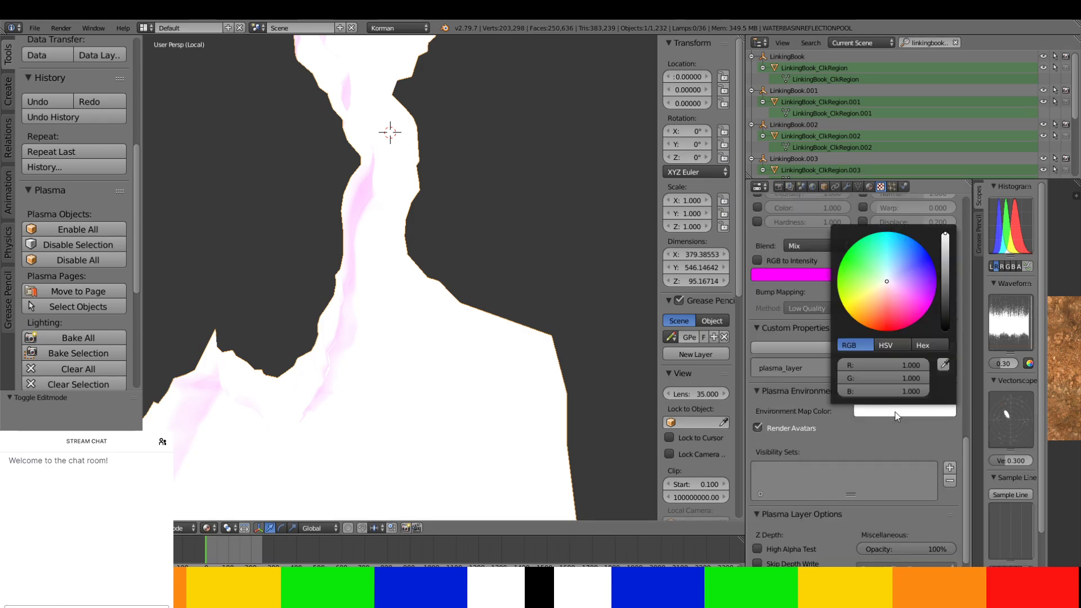
drag(886, 313, 888, 299)
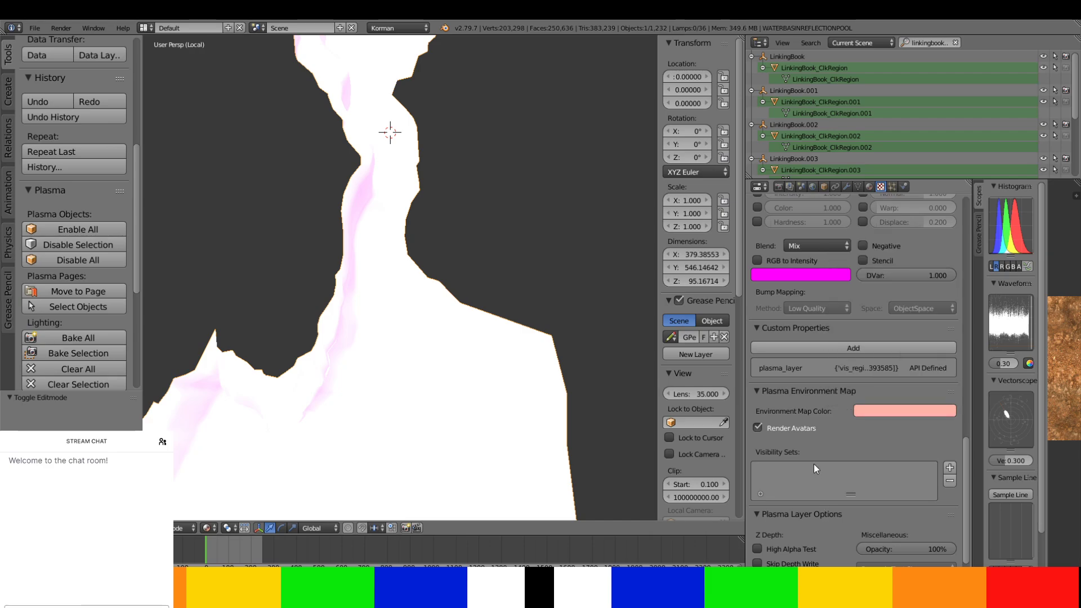
- Assign SKYREFLECTIONMAP as the environment map of the Basic Water modifier
click(904, 187)
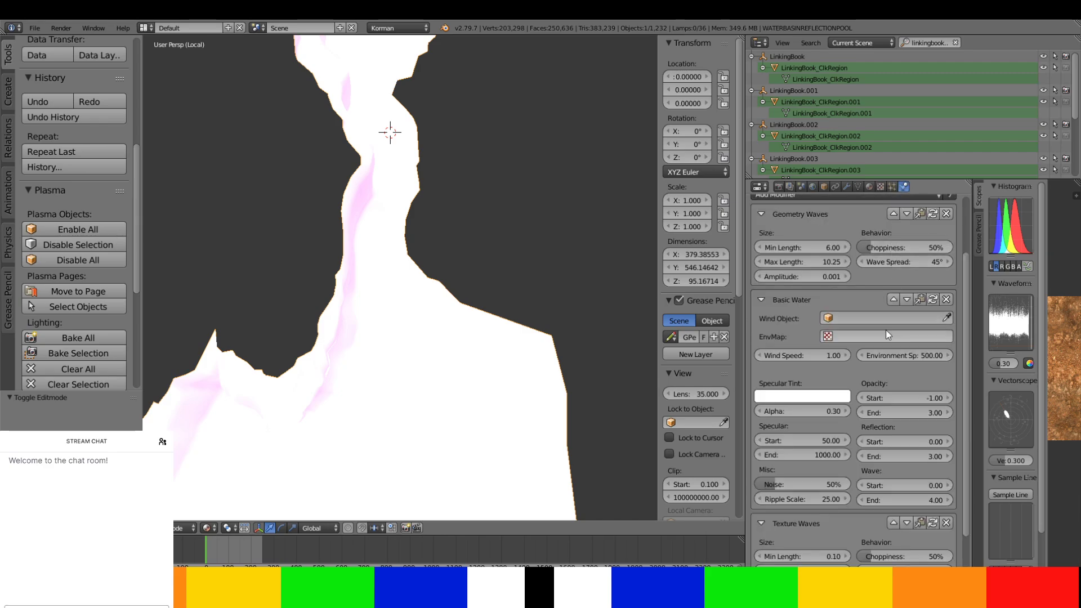
click(879, 332)
click(877, 349)
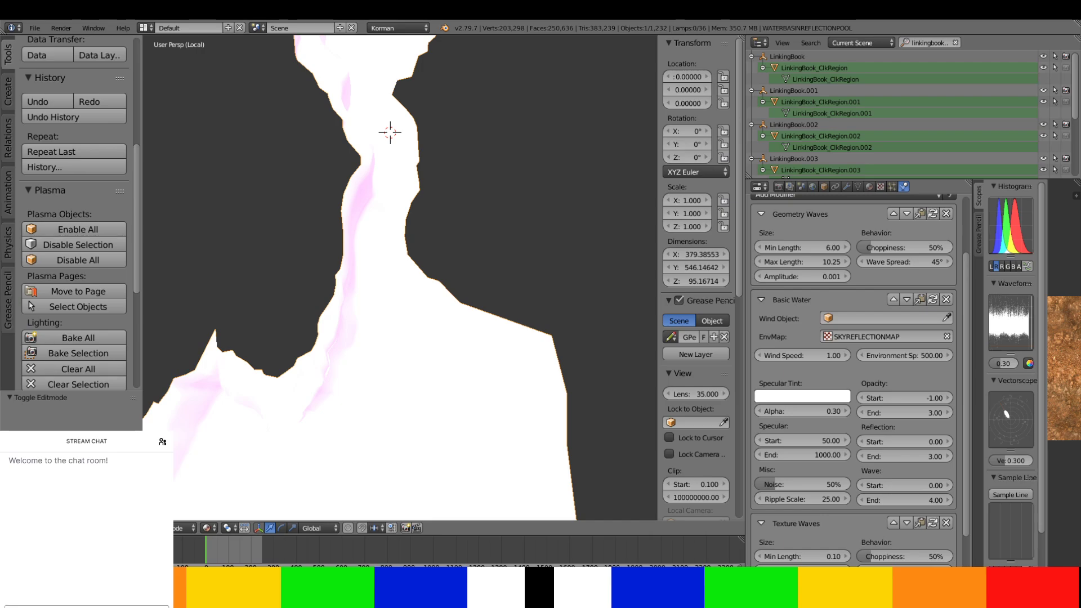
- Set the Basic Water modifier's wind speed to 0.01 and its environment sphere radius to 10000
click(804, 355)
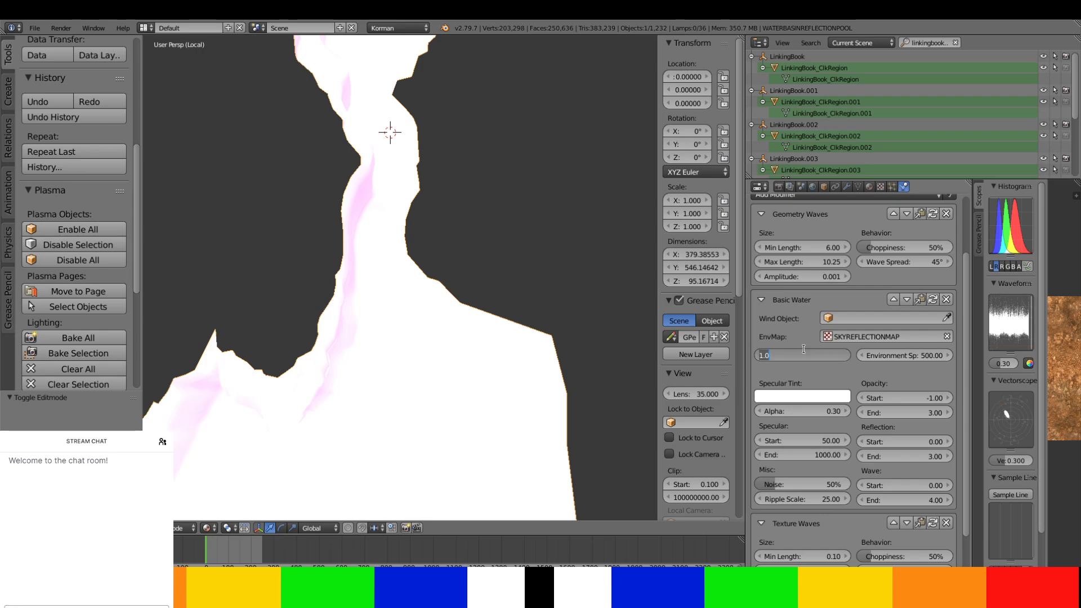
key(BackSpace)
text(.01)
key(Return)
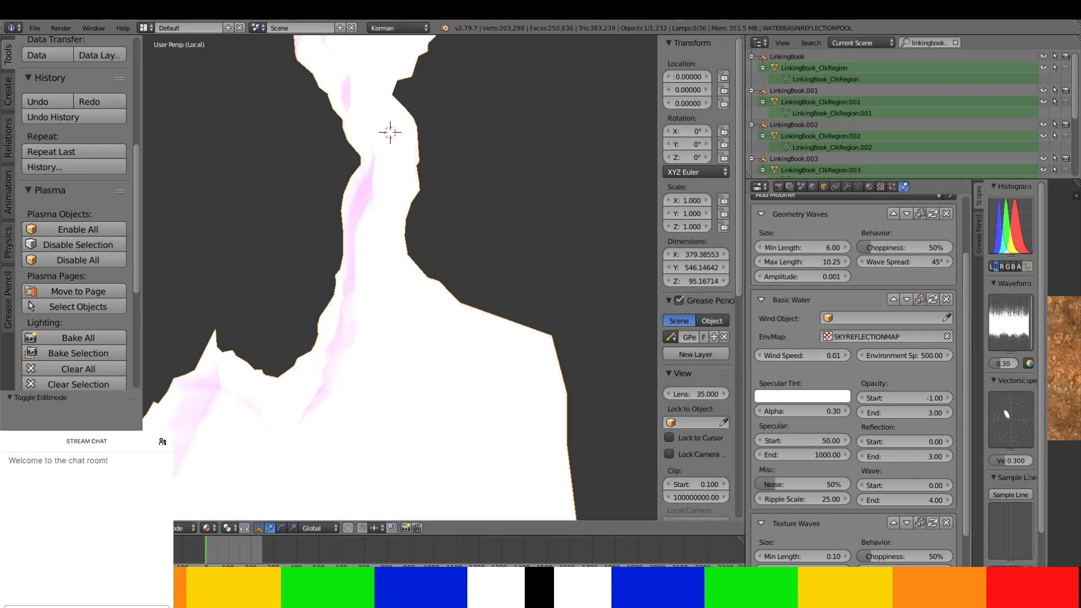
click(901, 354)
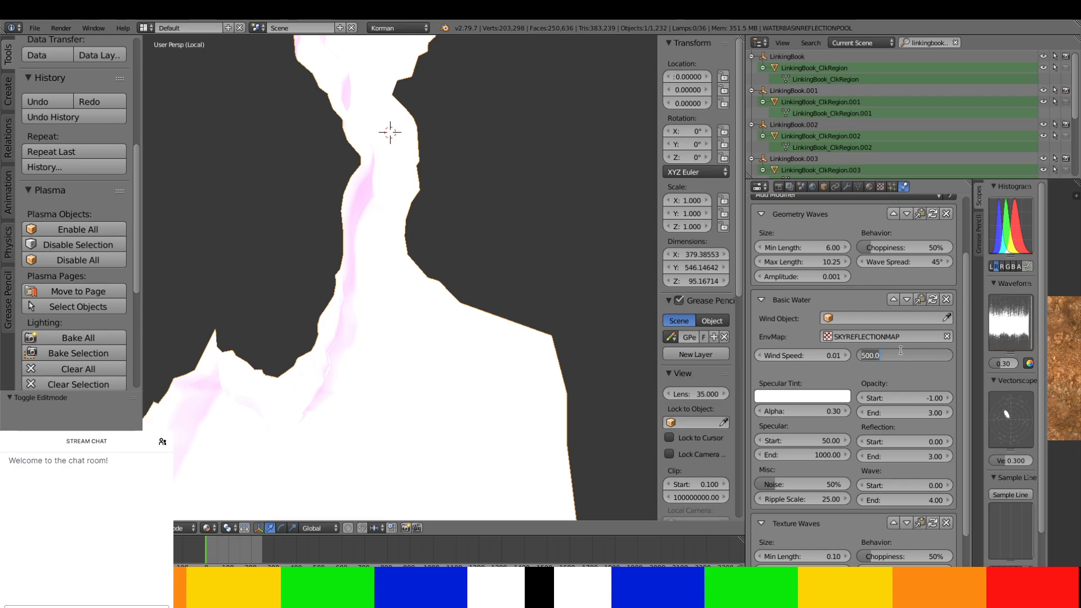
text(10000)
key(Return)
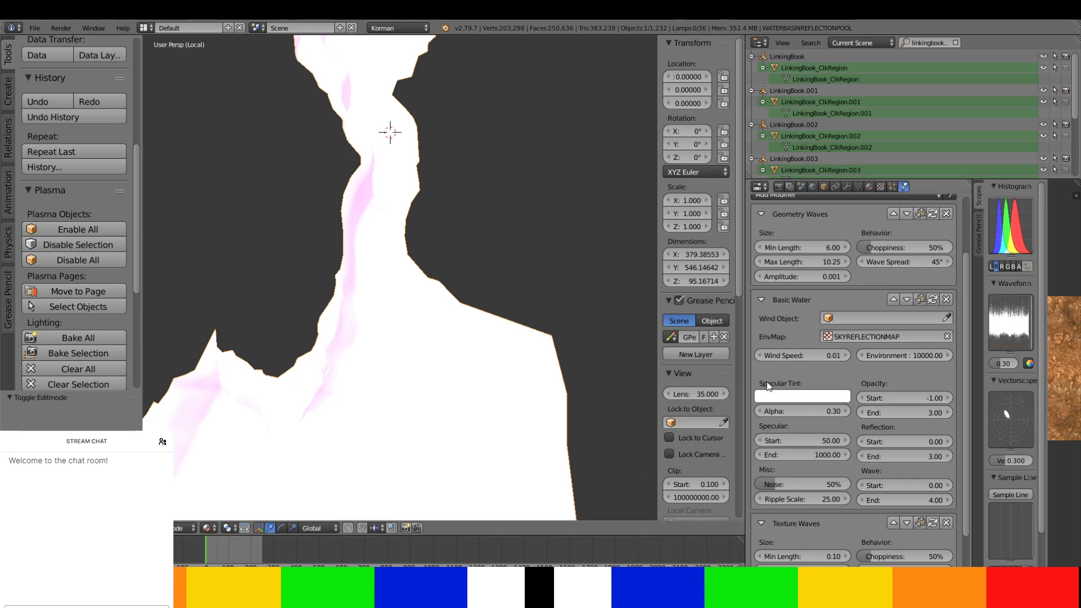
- Set the Basic Water specular tint to a light salmon orange with an alpha of 0.95
click(802, 396)
click(804, 279)
drag(803, 279, 803, 287)
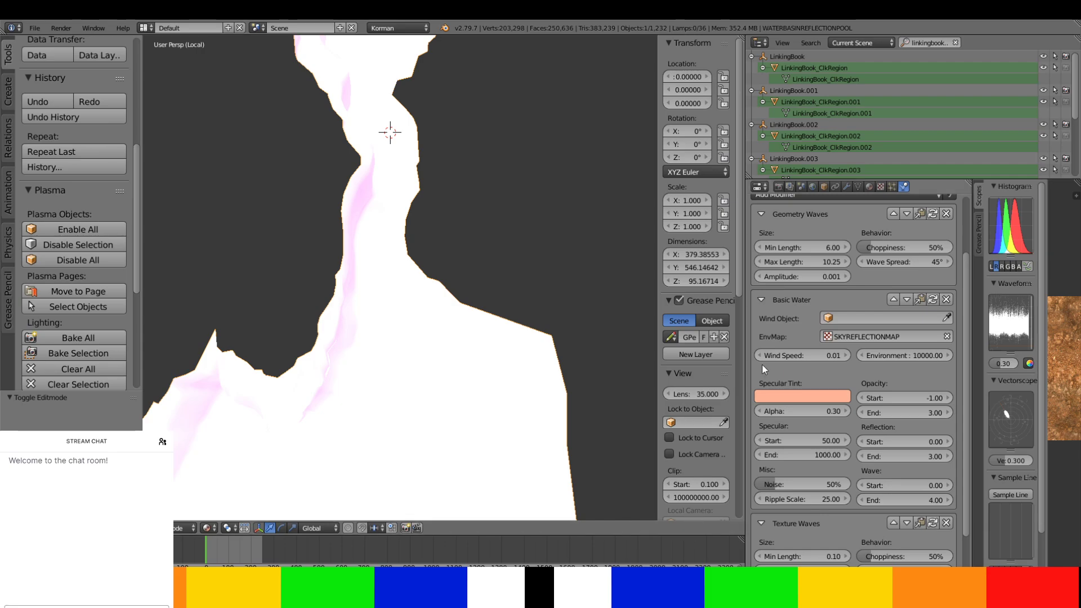
click(791, 411)
text(.9)
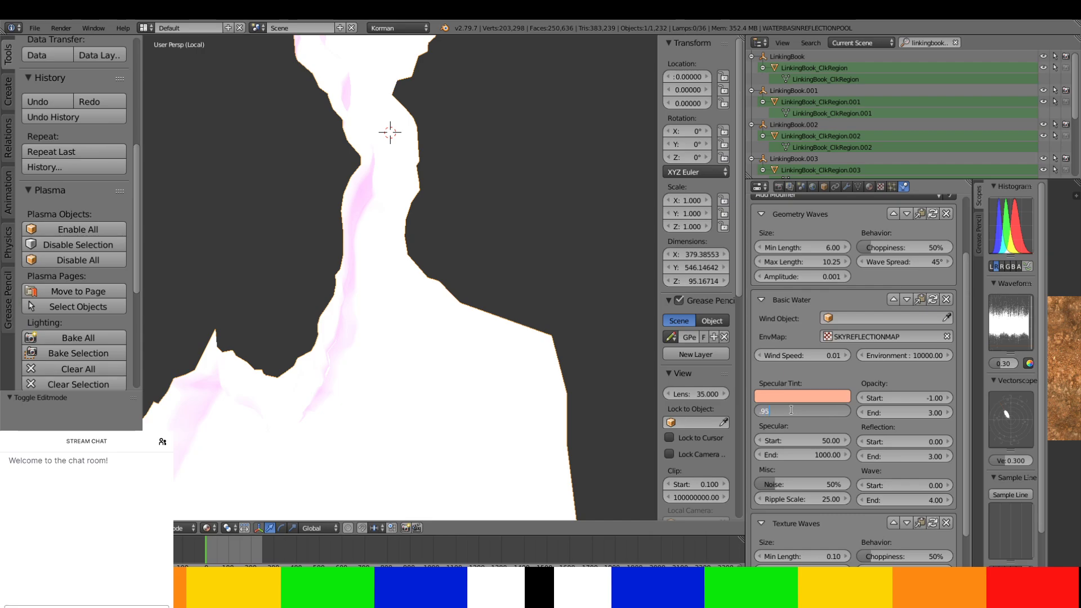
text(5)
key(Return)
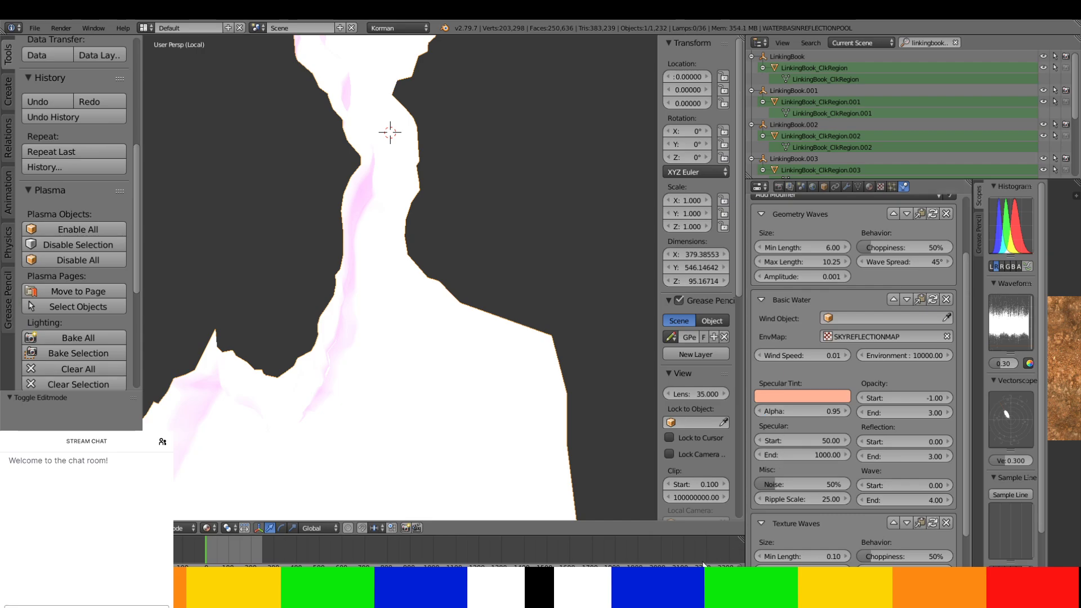
- Set the Basic Water specular start to 40 and specular end to 400
click(788, 435)
text(40)
key(Return)
click(802, 454)
text(400)
key(Return)
- Set the Basic Water reflection end to 20
click(888, 454)
text(230)
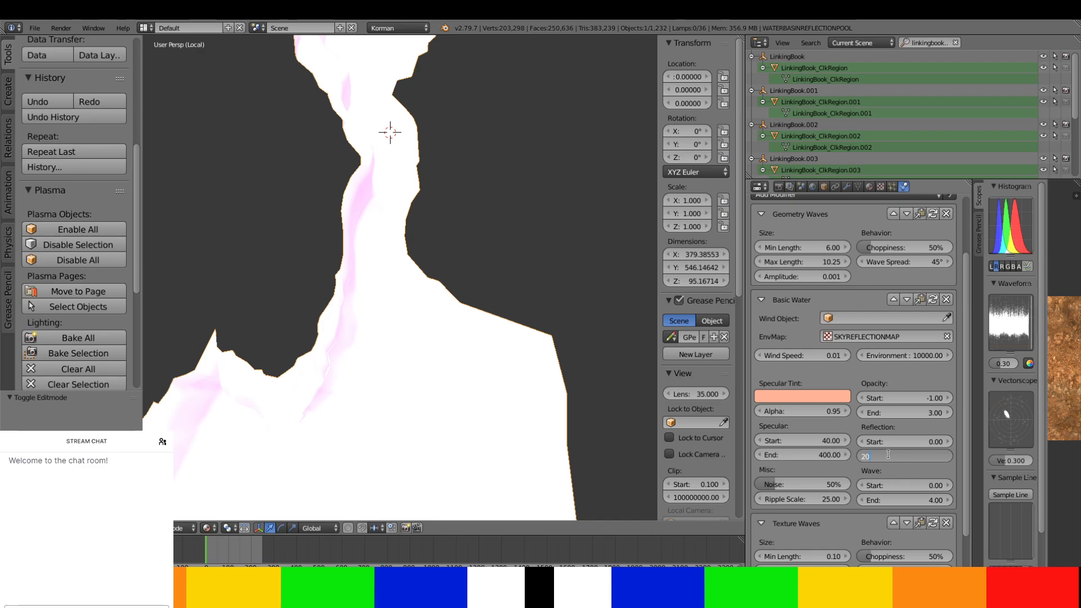
key(Return)
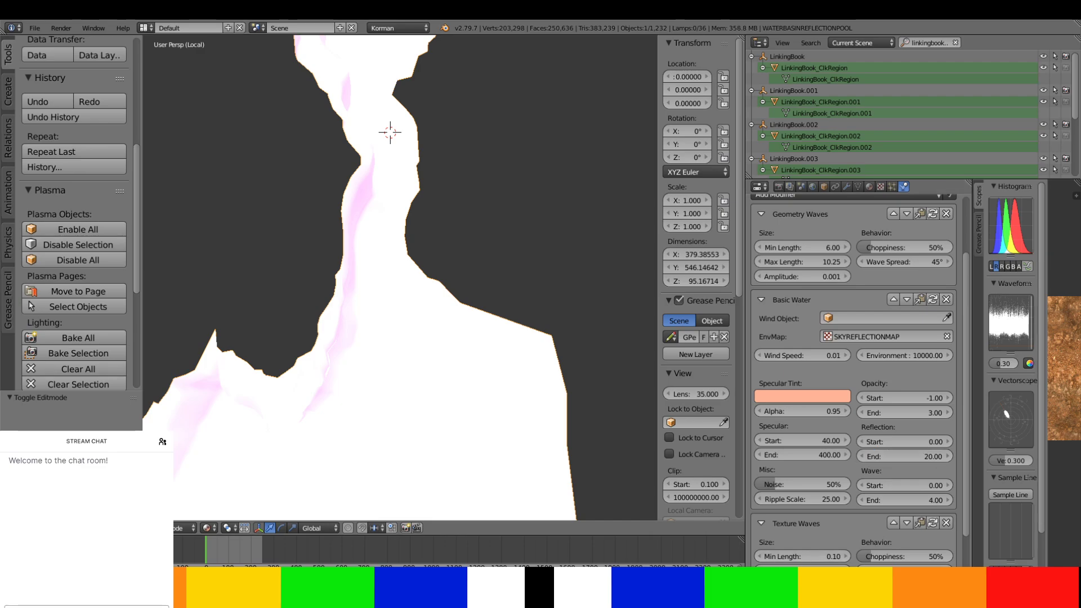
- Set the Basic Water noise to 5% and the ripple scale to 45
click(812, 484)
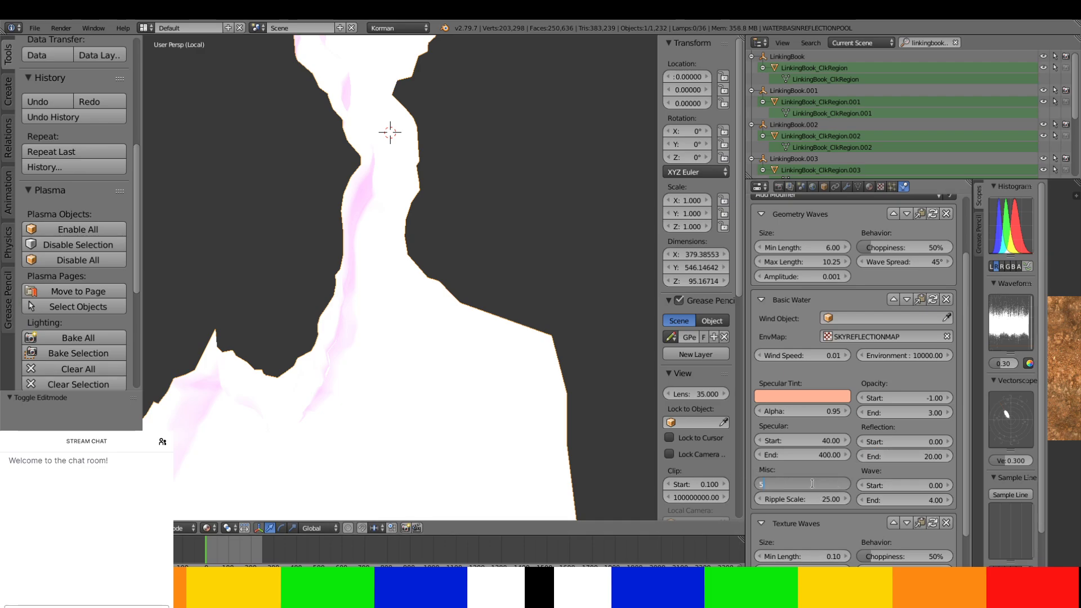
key(Return)
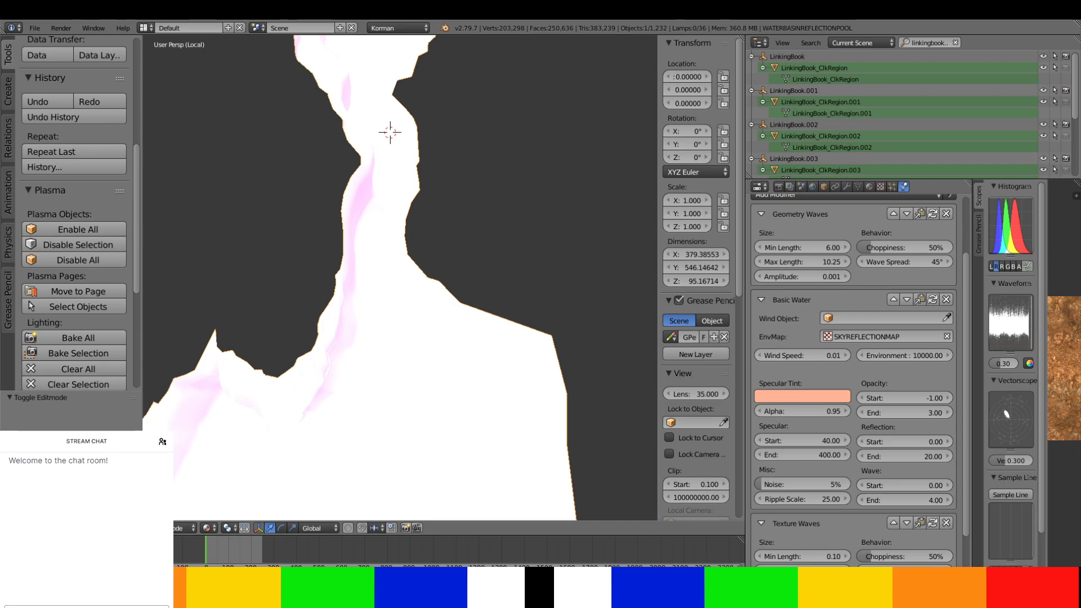
click(788, 497)
text(45)
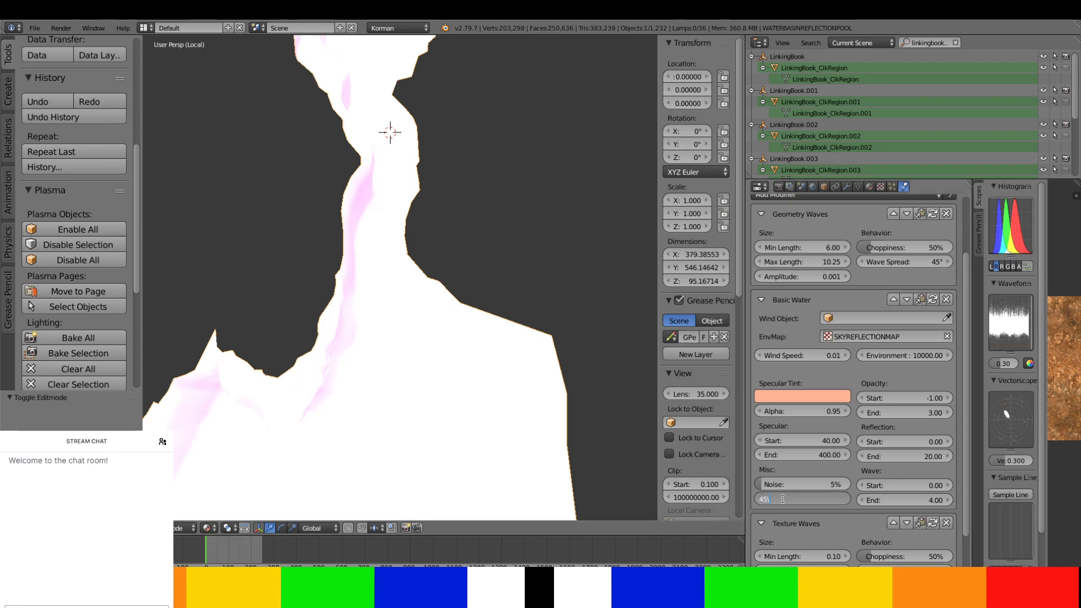
key(Return)
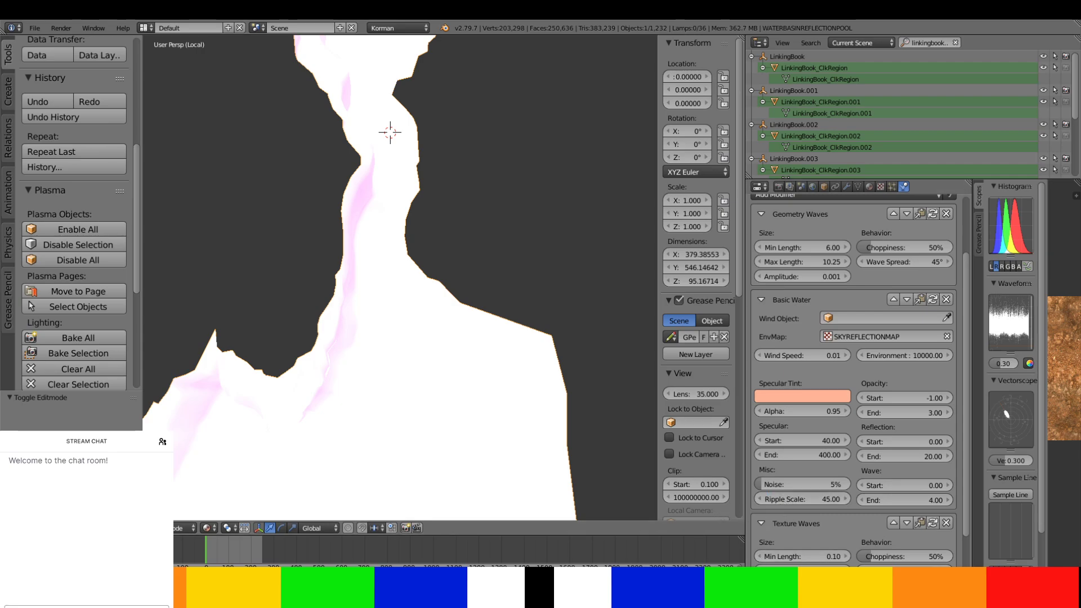
- Set the Basic Water wave end value to 0.5
click(892, 498)
key(BackSpace)
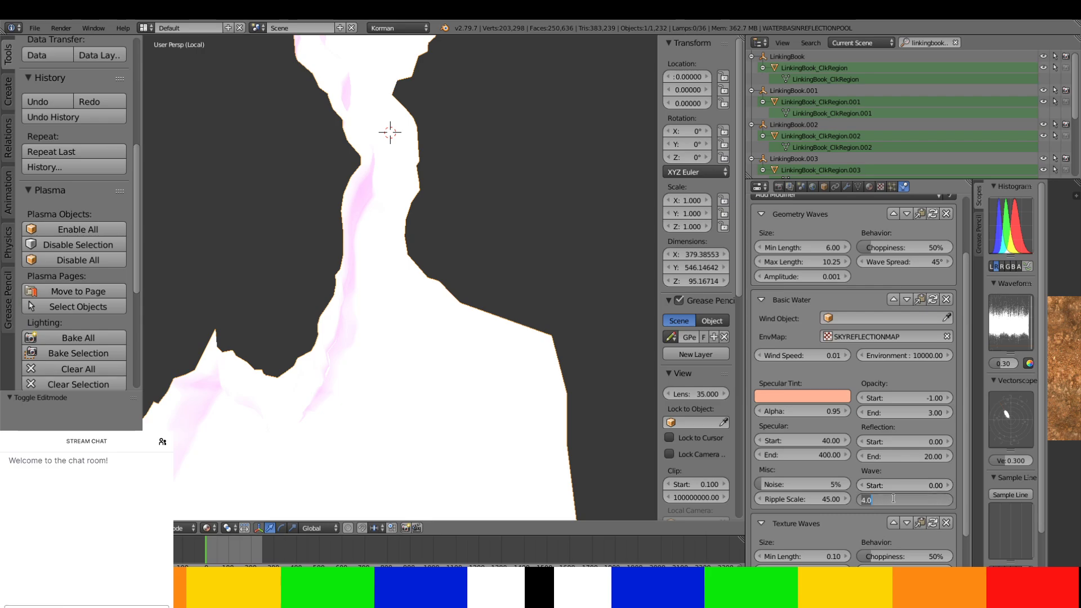
text(.5)
key(Return)
- Set the Texture Waves minimum length to 0.78 and maximum length to 10.25
scroll(891, 495, down, 3)
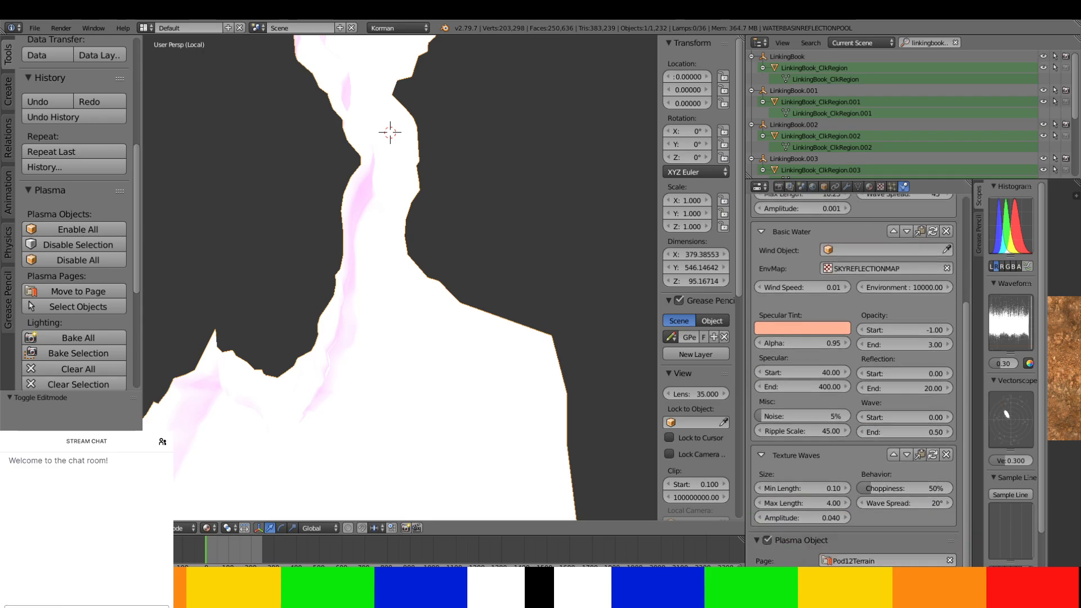
click(780, 485)
key(BackSpace)
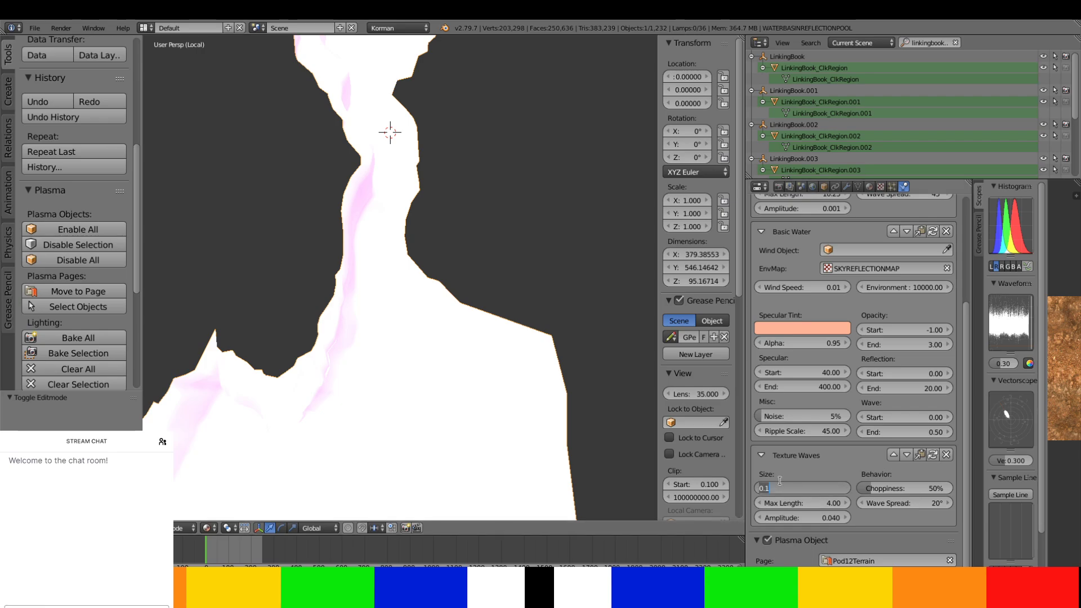
text(.78)
key(Return)
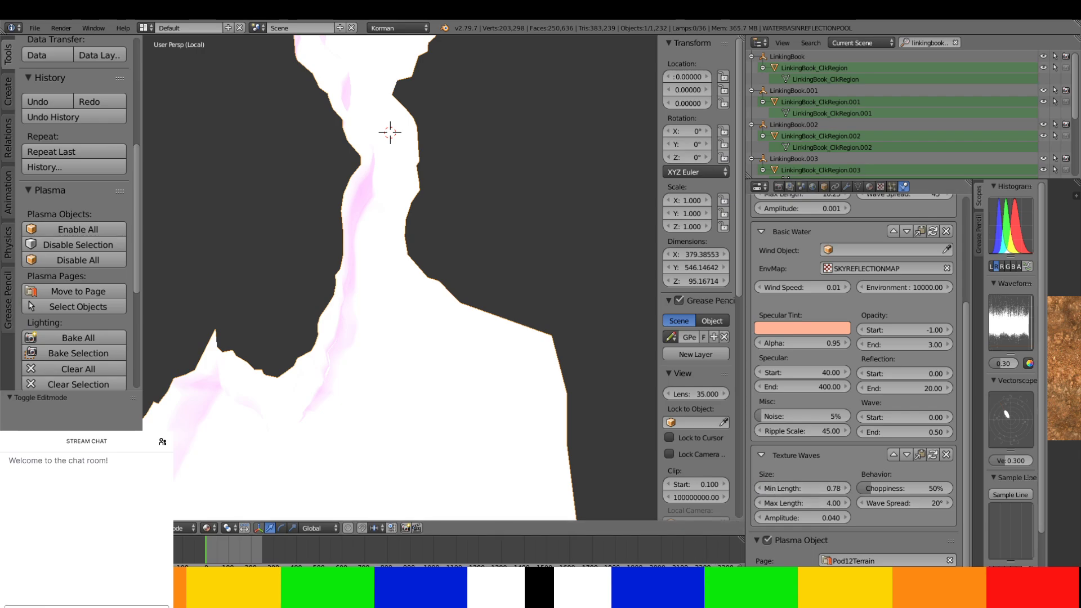
click(801, 502)
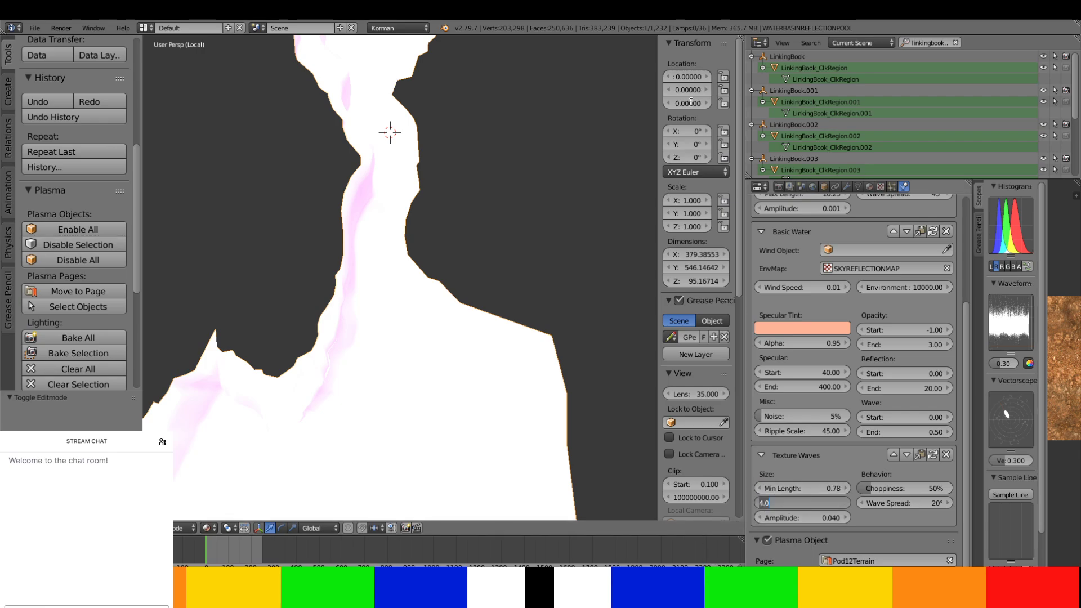
text(10.25)
key(Return)
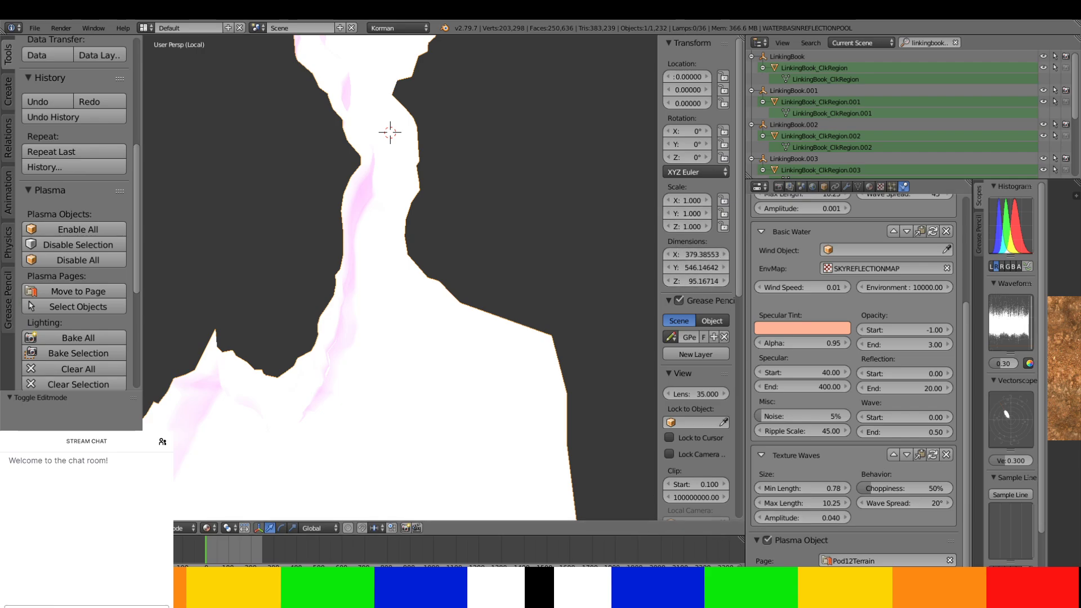
- Set the Texture Waves wave spread to 45°
click(872, 504)
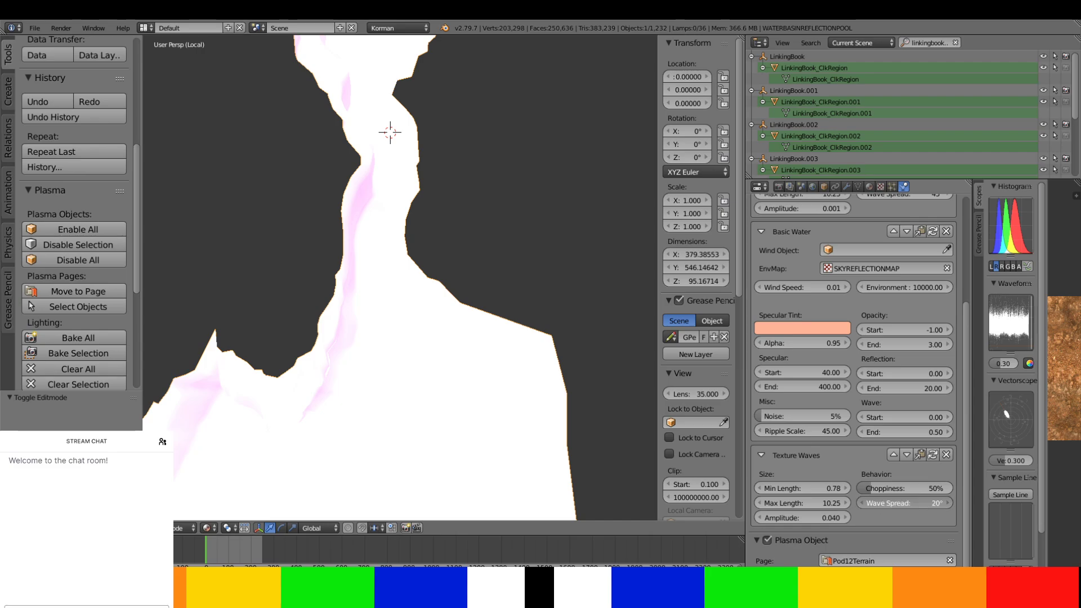
text(45)
key(Return)
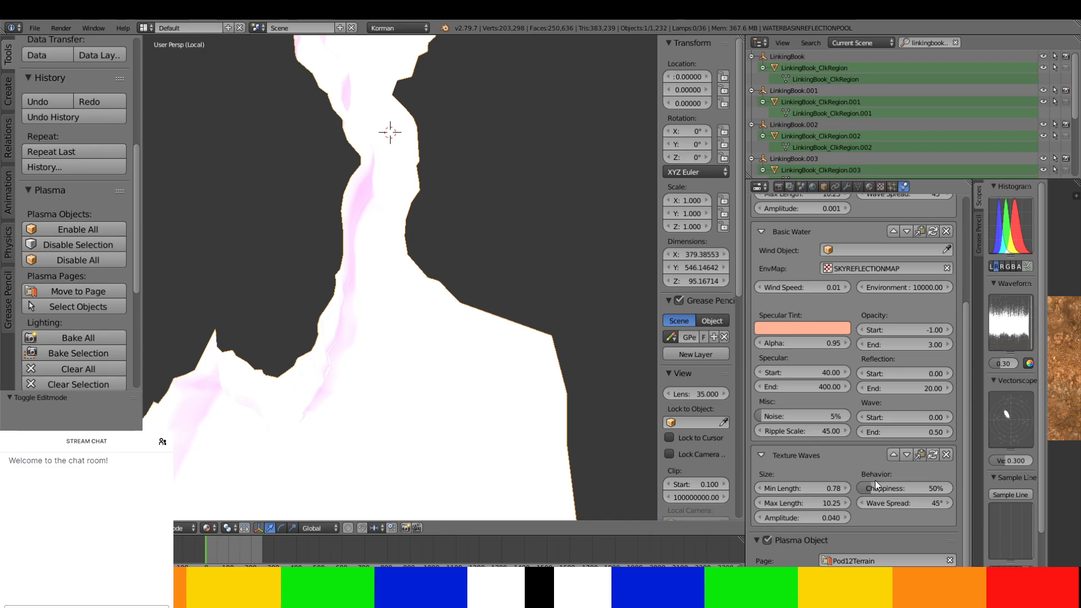
- In edit mode, fill the jagged notches on the water mesh's outer edge with two new faces
middle_drag(630, 398, 278, 470)
key(Tab)
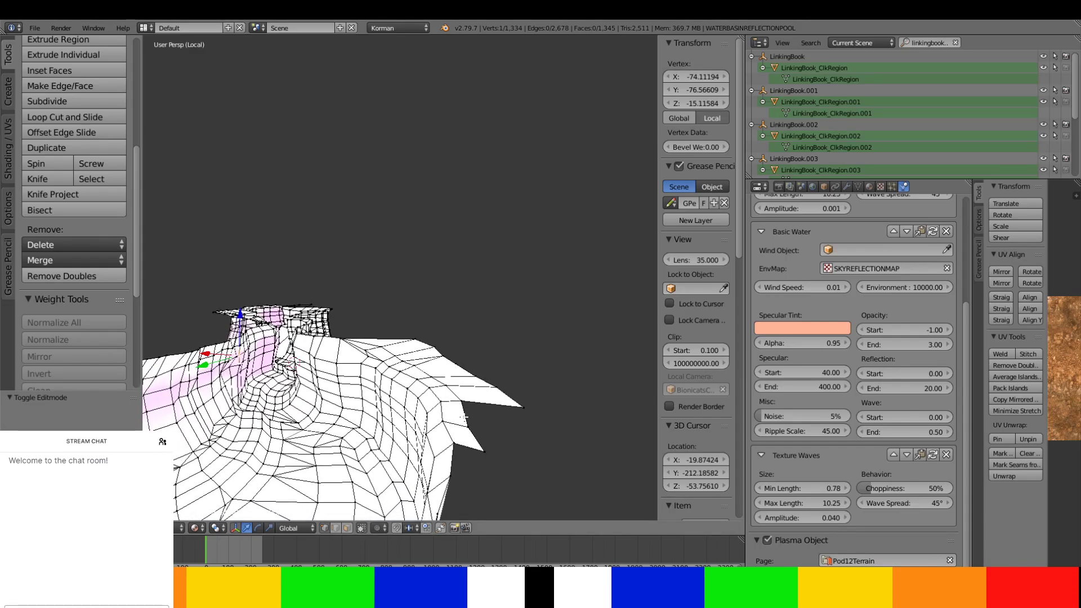
right_click(469, 425)
ctrl+right_click(527, 405)
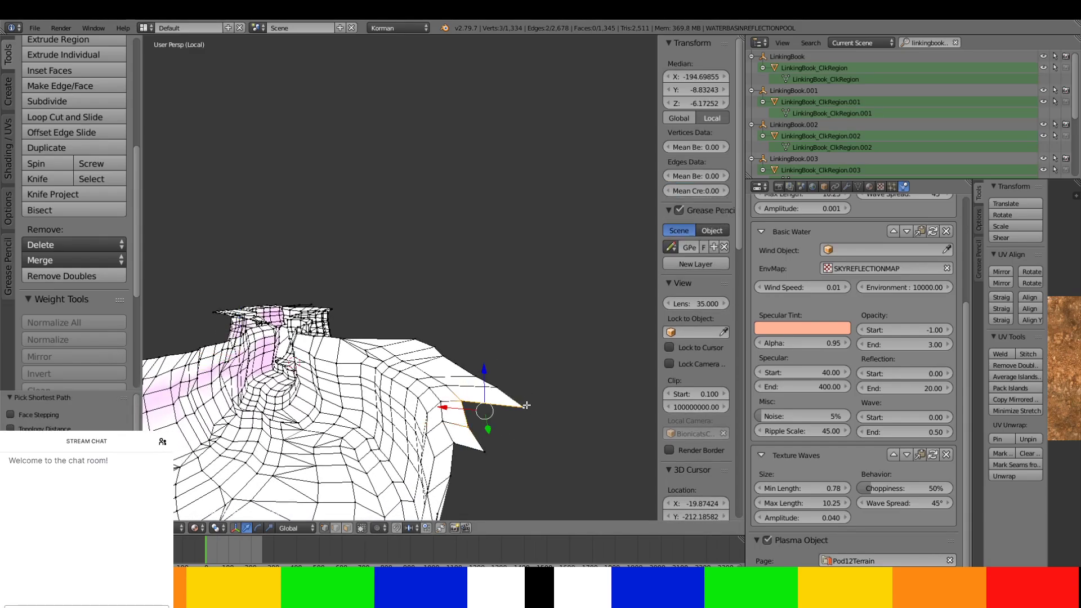
key(f)
right_click(485, 450)
ctrl+right_click(522, 406)
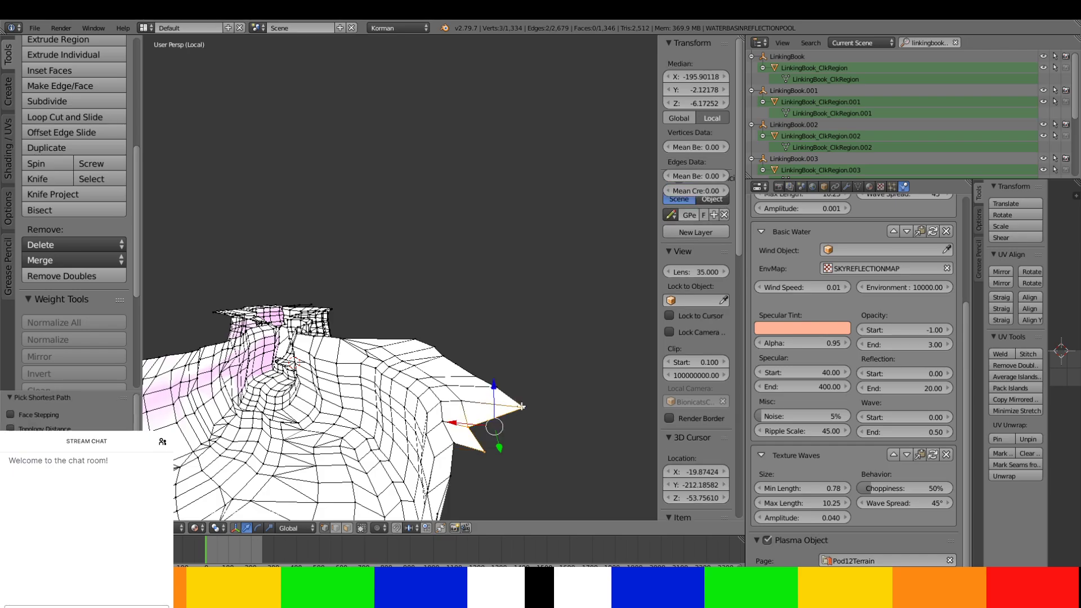
key(f)
middle_drag(522, 407, 499, 434)
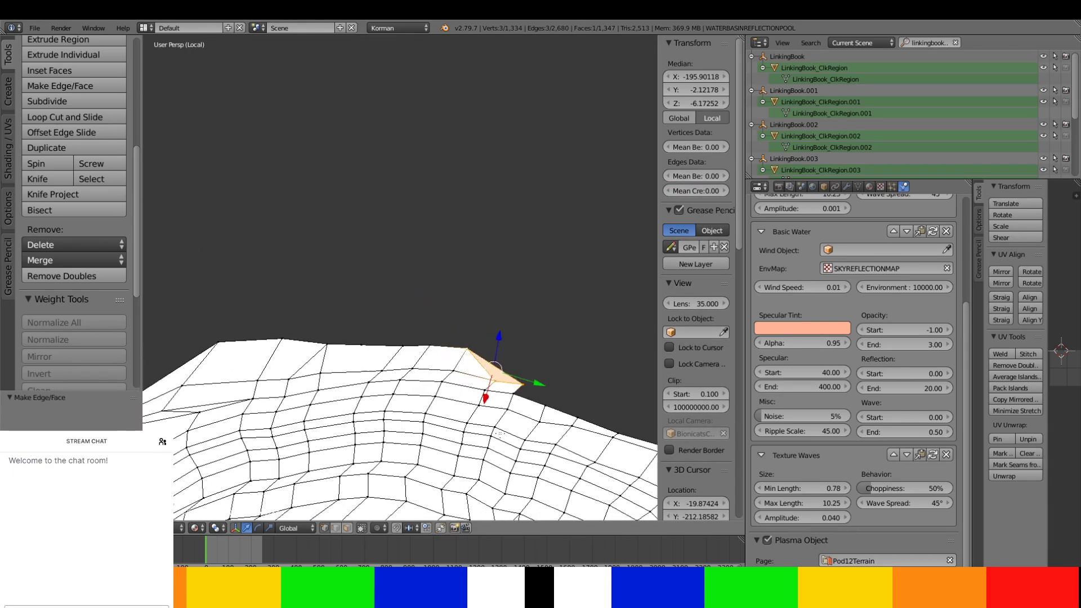
- Fill the small remaining gap beside the new faces on the water mesh's edge with another face
right_click(524, 387)
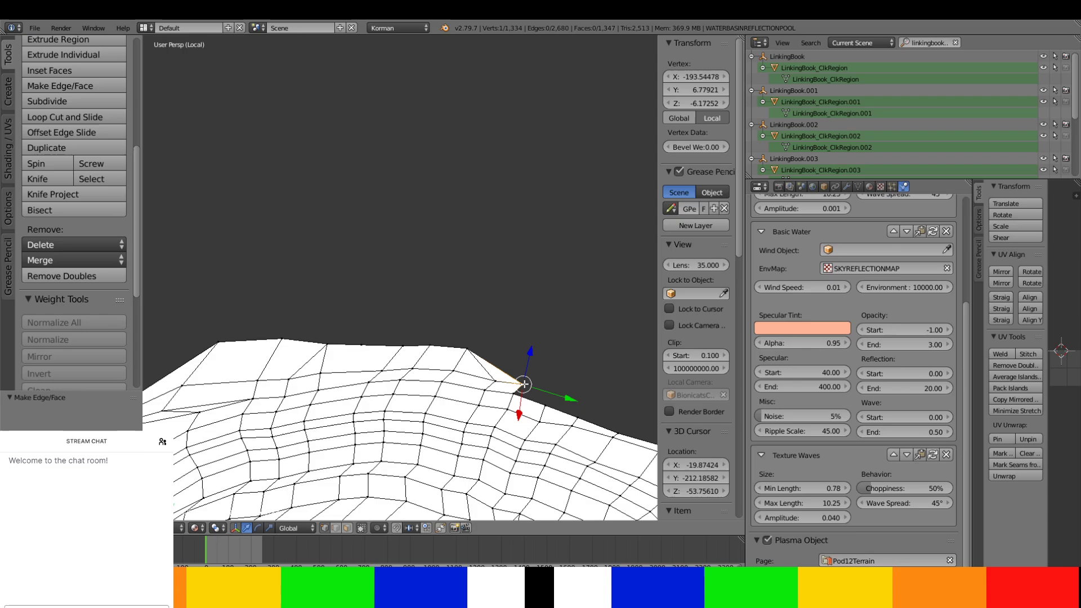
ctrl+right_click(544, 405)
key(f)
- Select the vertex path running inward along the patched edge of the water mesh and move it slightly
right_click(511, 391)
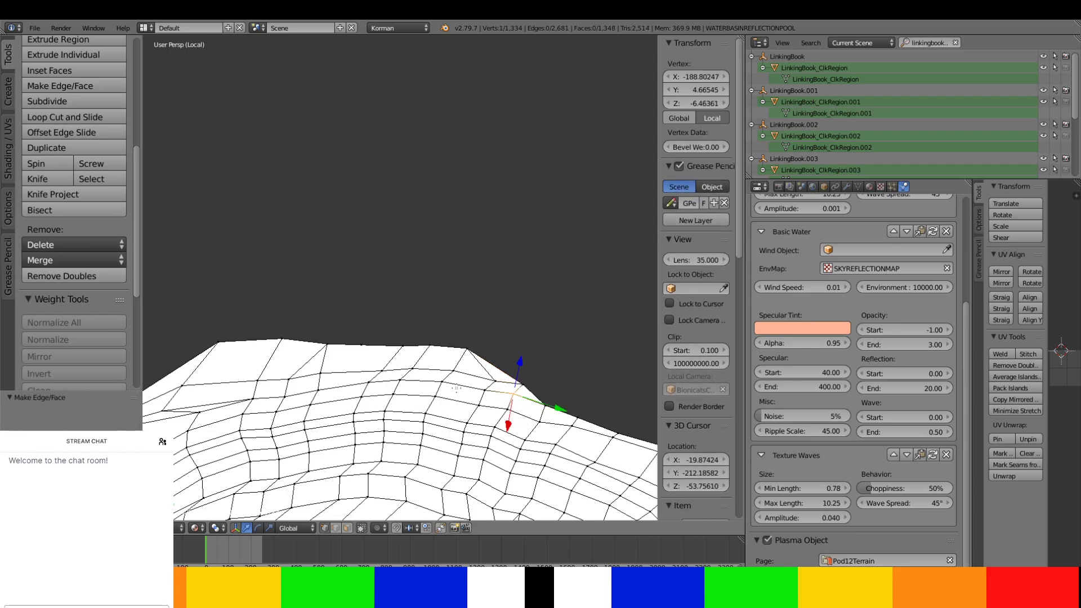
ctrl+right_click(366, 381)
middle_drag(365, 380, 288, 327)
drag(323, 308, 337, 308)
- Select the five-vertex path near the water mesh's outer edge, lower it slightly and shift it about -1.86 along X
scroll(337, 309, up, 3)
middle_drag(350, 310, 477, 339)
right_click(518, 342)
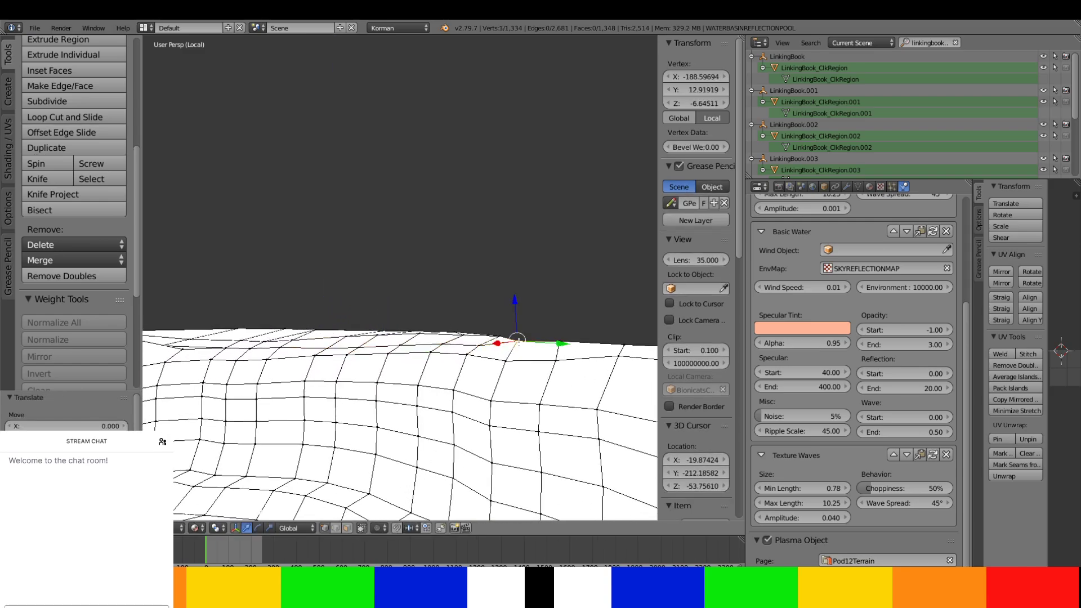
middle_drag(543, 270, 581, 271)
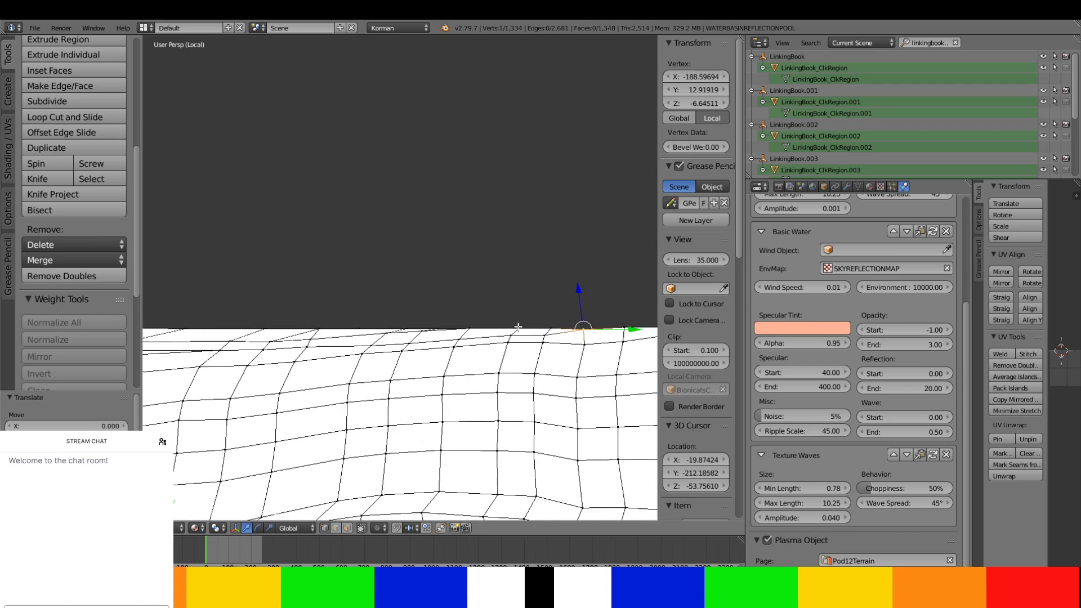
middle_drag(518, 326, 511, 333)
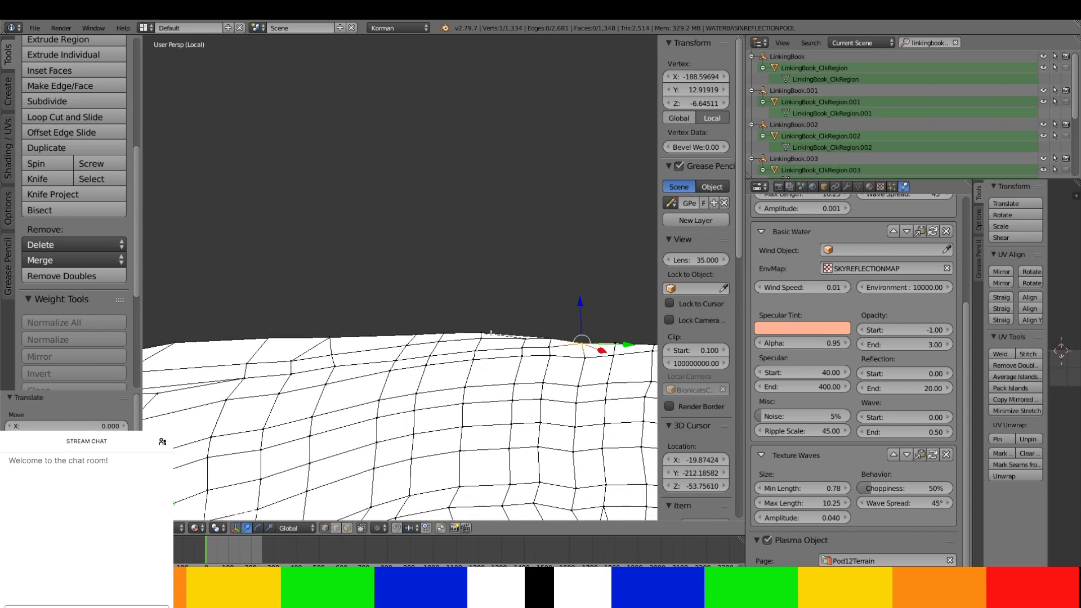
right_click(491, 333)
ctrl+right_click(311, 361)
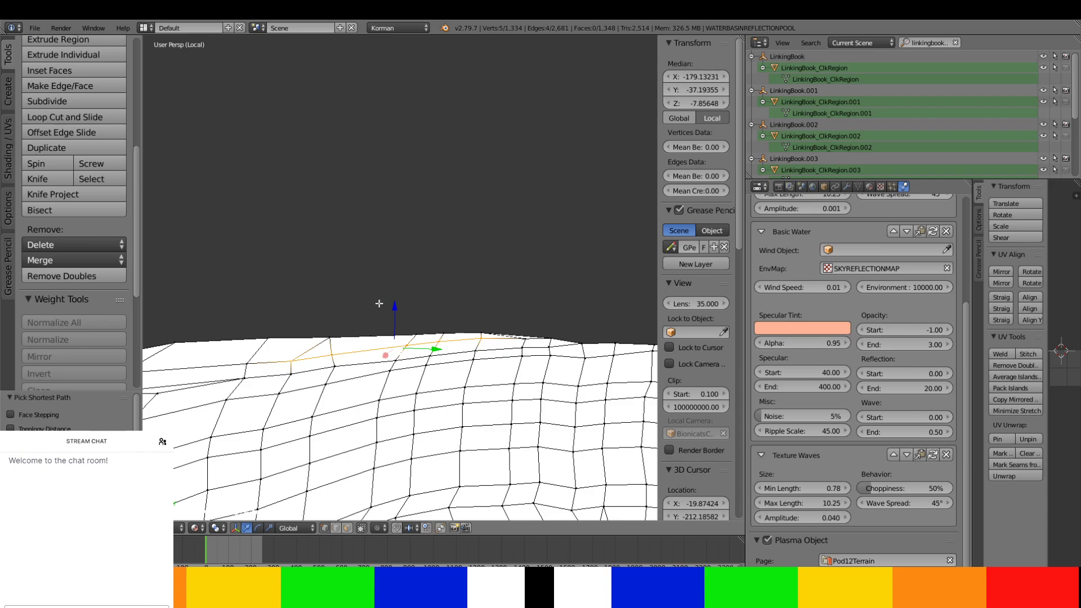
drag(399, 306, 398, 315)
middle_drag(398, 316, 501, 350)
drag(500, 356, 493, 355)
- Lower the vertex inside the mesh's wide outer corner to a Z of about -11.36, and return to object mode
right_click(419, 395)
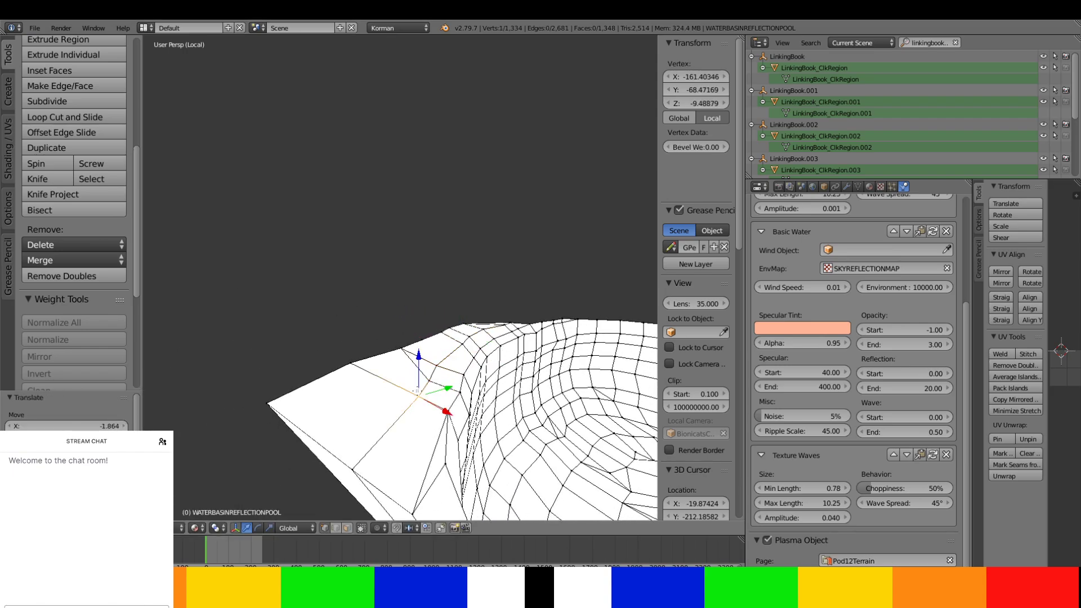
drag(428, 354, 428, 369)
middle_drag(428, 369, 480, 481)
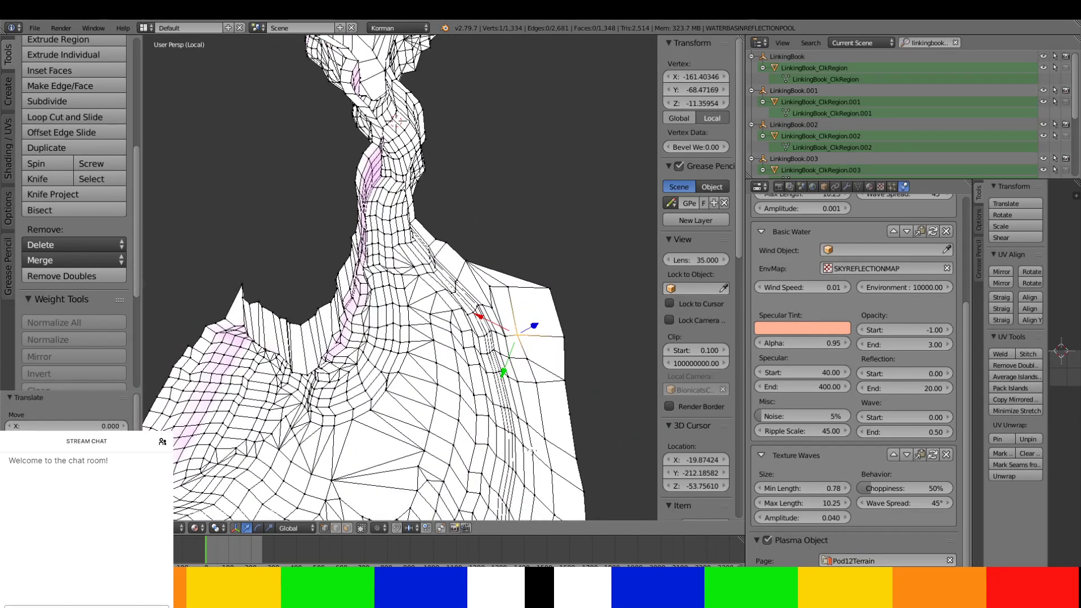
scroll(529, 297, down, 4)
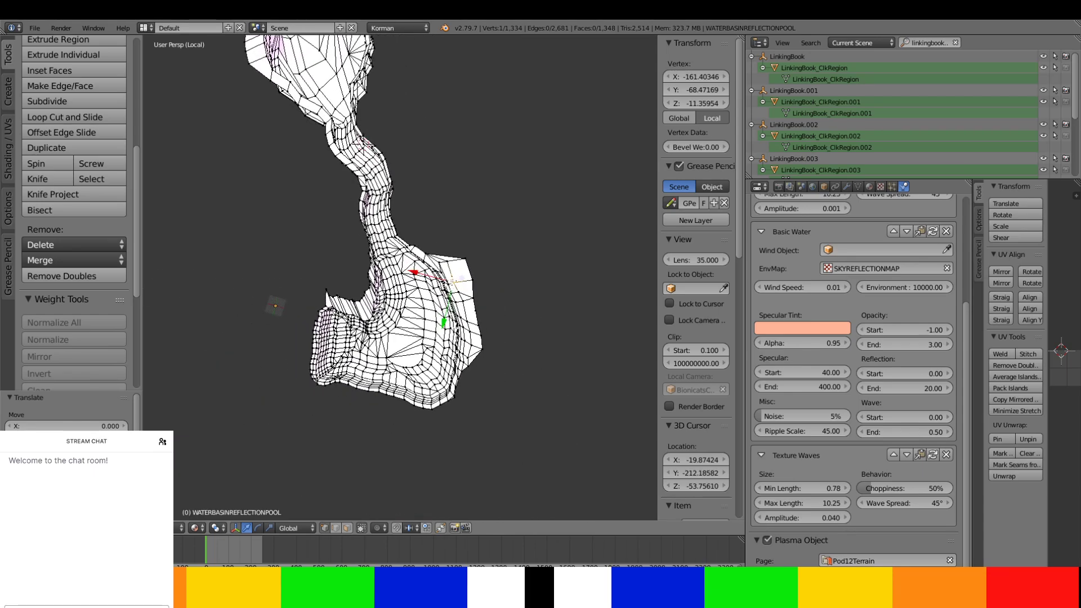
key(Tab)
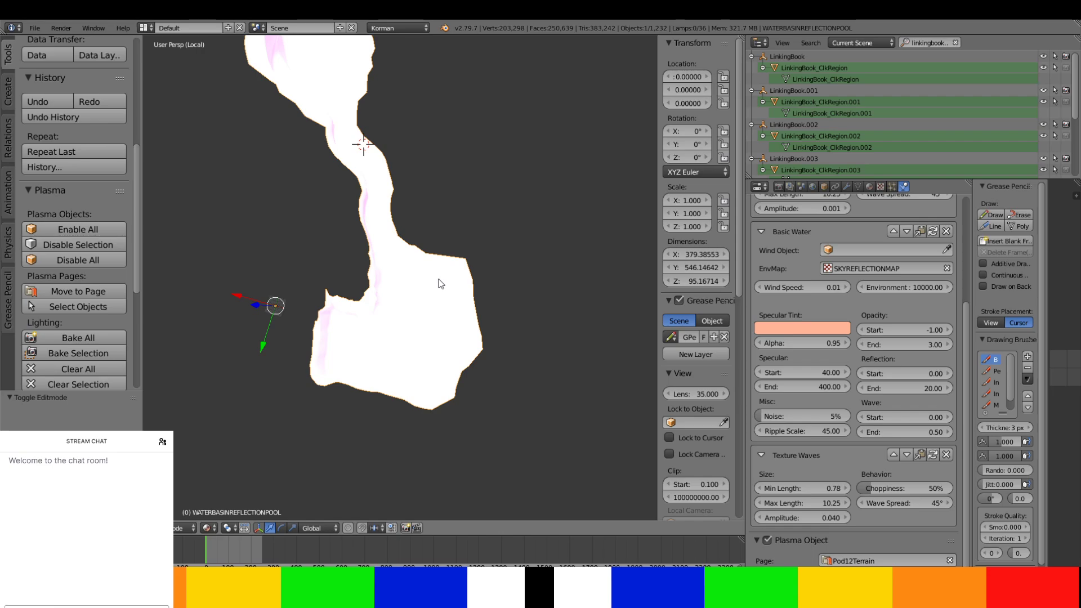
- Place the 3D cursor on the corner vertex along the water mesh's outer edge, selecting that vertex in edit mode, and return to object mode
mouse_move(438, 281)
middle_down()
mouse_move(438, 198)
mouse_move(329, 358)
mouse_move(475, 314)
mouse_move(454, 286)
middle_up()
scroll(455, 289, up, 8)
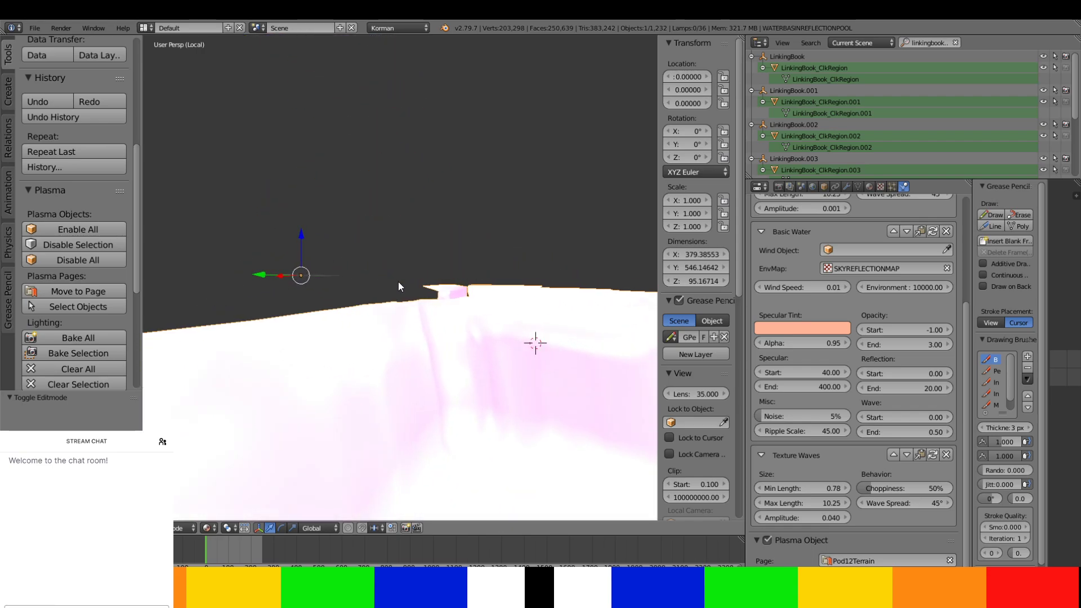
scroll(382, 287, up, 5)
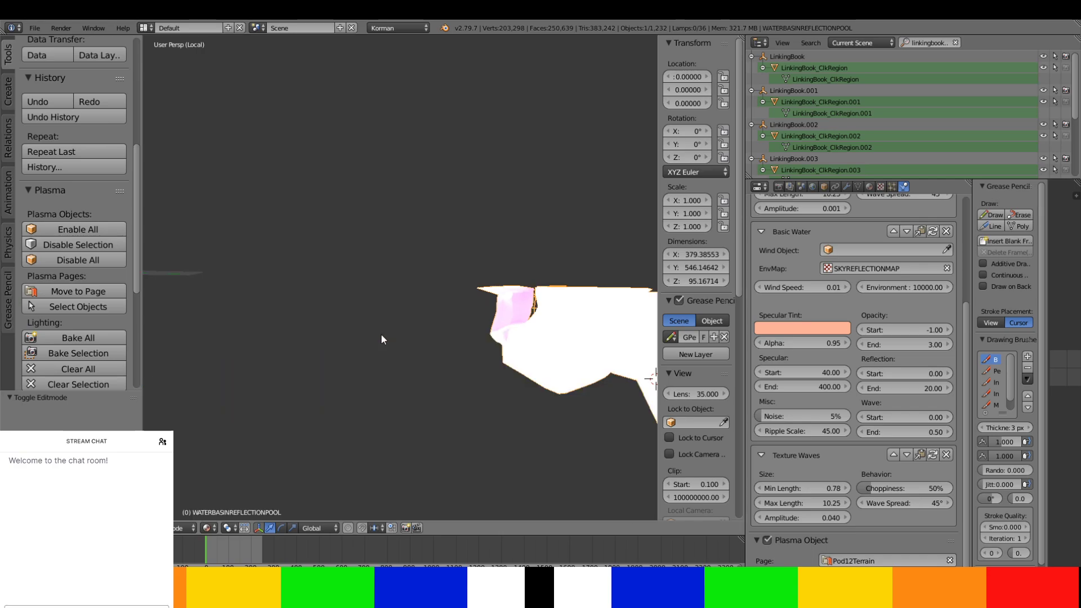
middle_drag(392, 316, 394, 306)
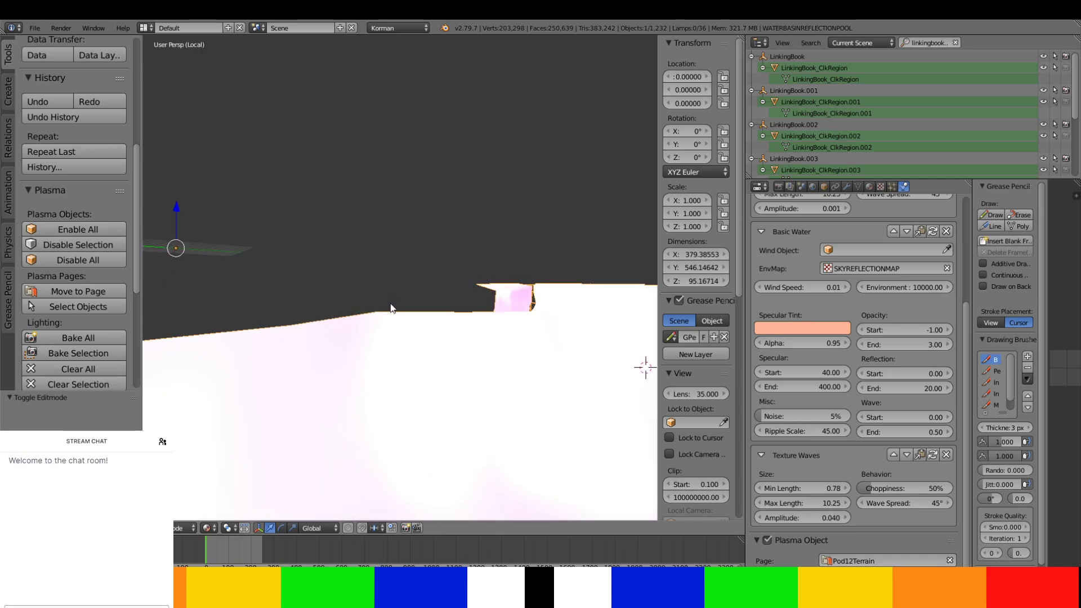
scroll(393, 299, up, 2)
click(367, 324)
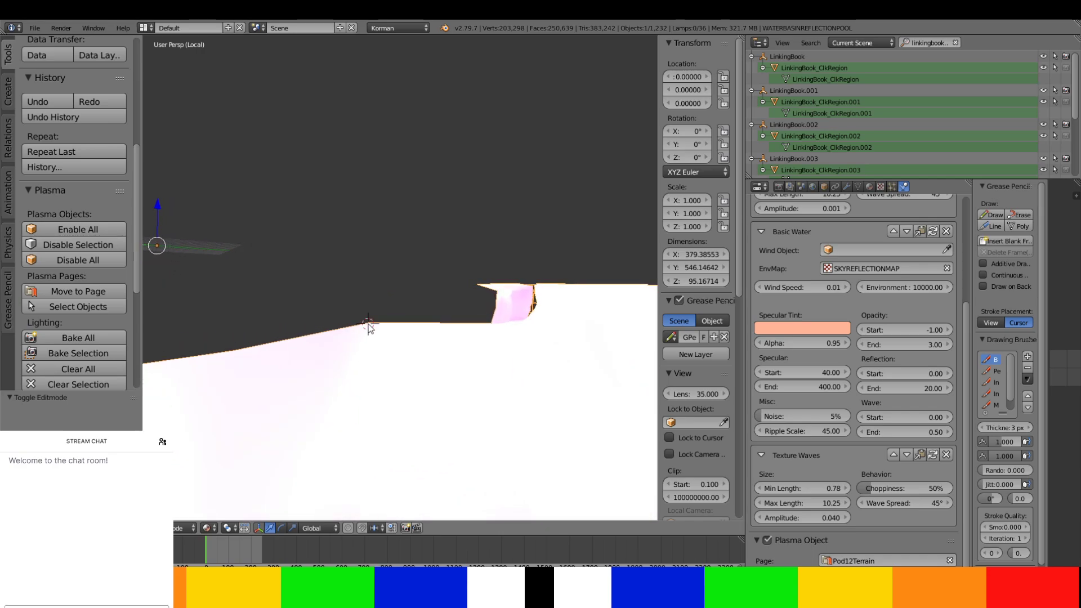
middle_drag(368, 325, 388, 305)
scroll(387, 305, down, 2)
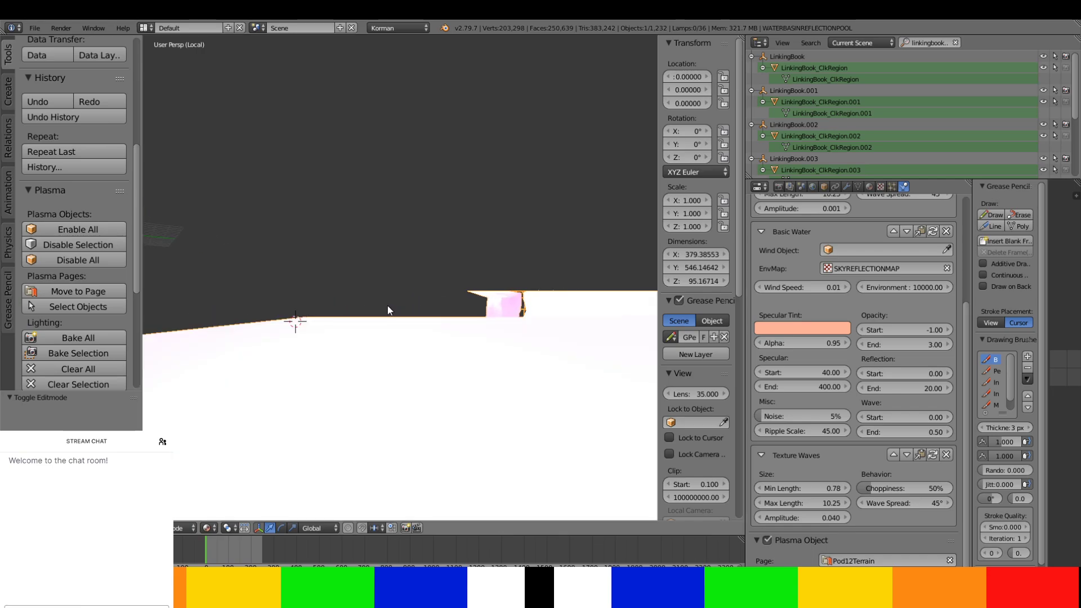
key(Tab)
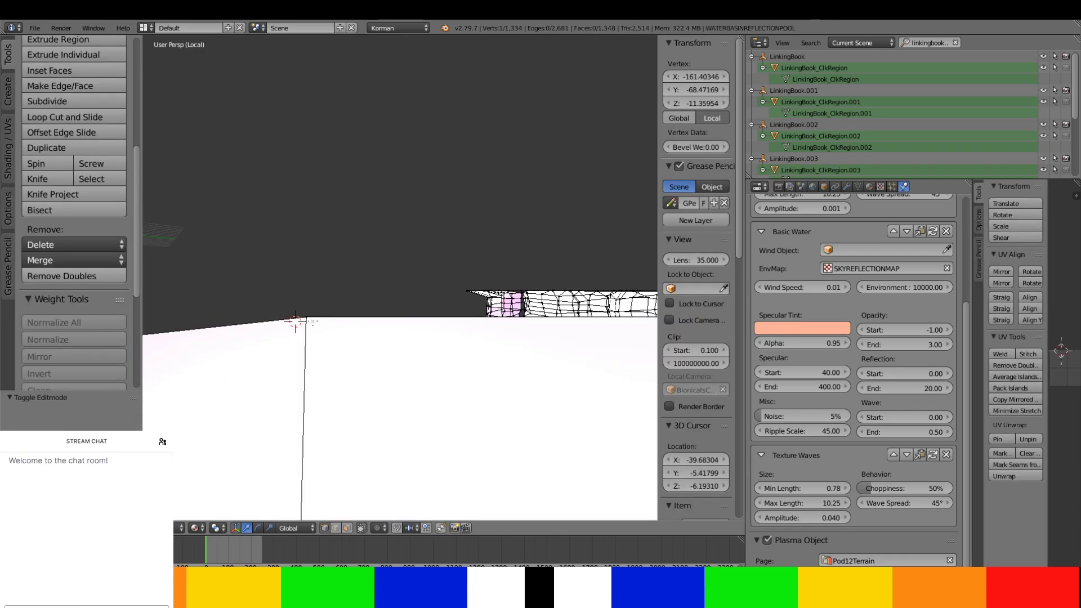
right_click(308, 318)
click(306, 316)
click(306, 316)
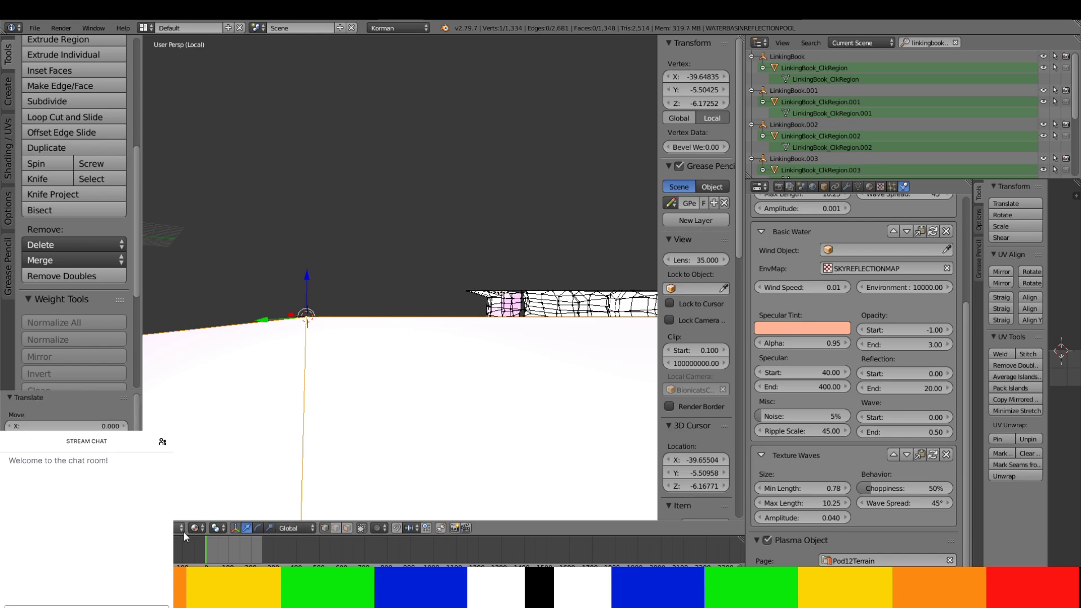
key(Tab)
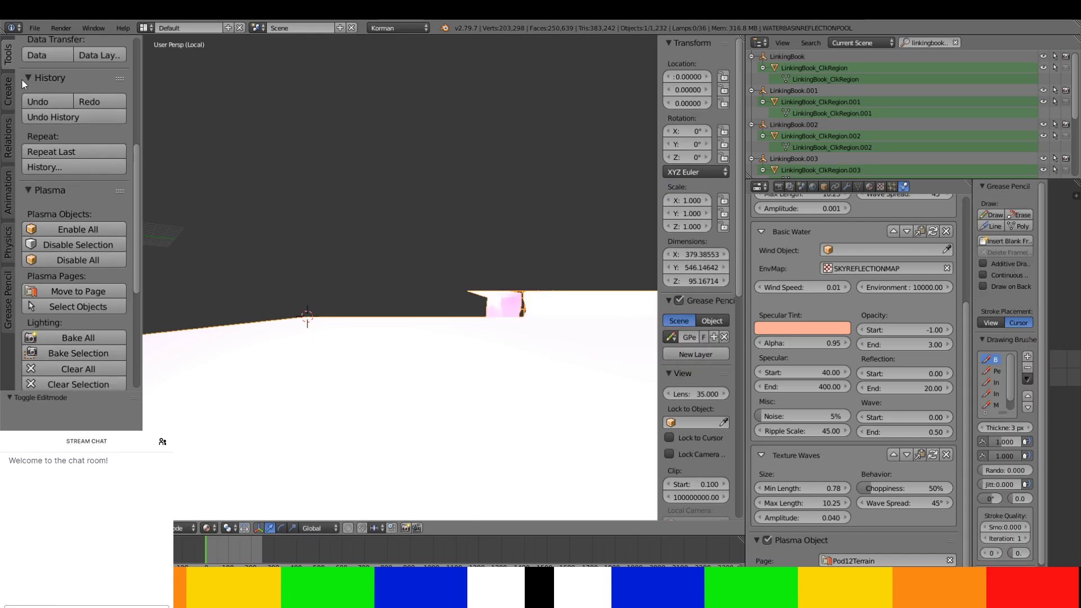
- Add an empty at the 3D cursor and set its Z location to -6.17252
click(8, 90)
scroll(68, 287, down, 8)
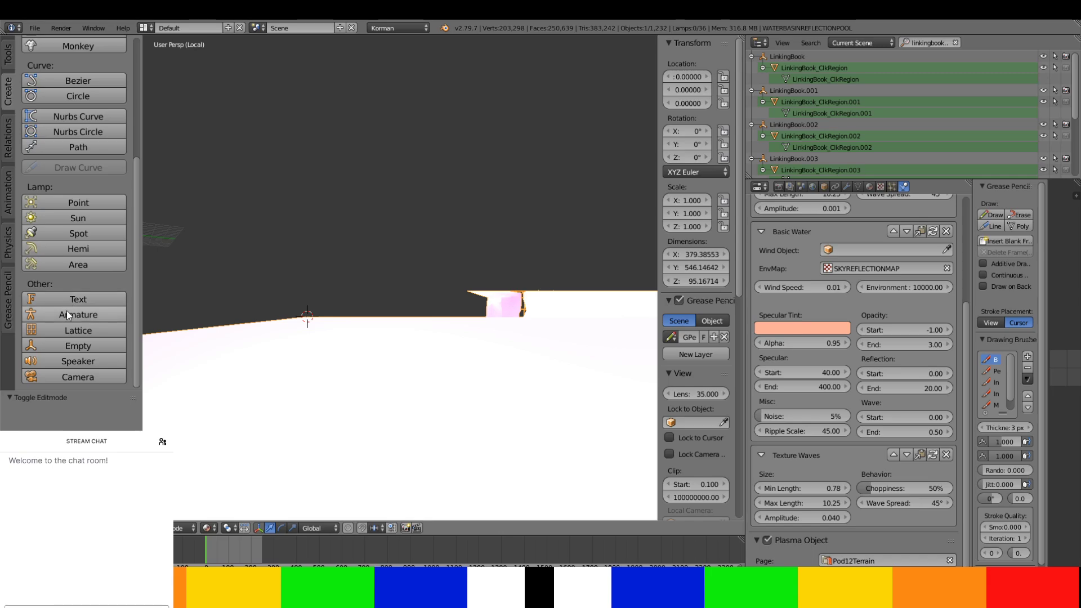
click(77, 346)
scroll(383, 299, up, 6)
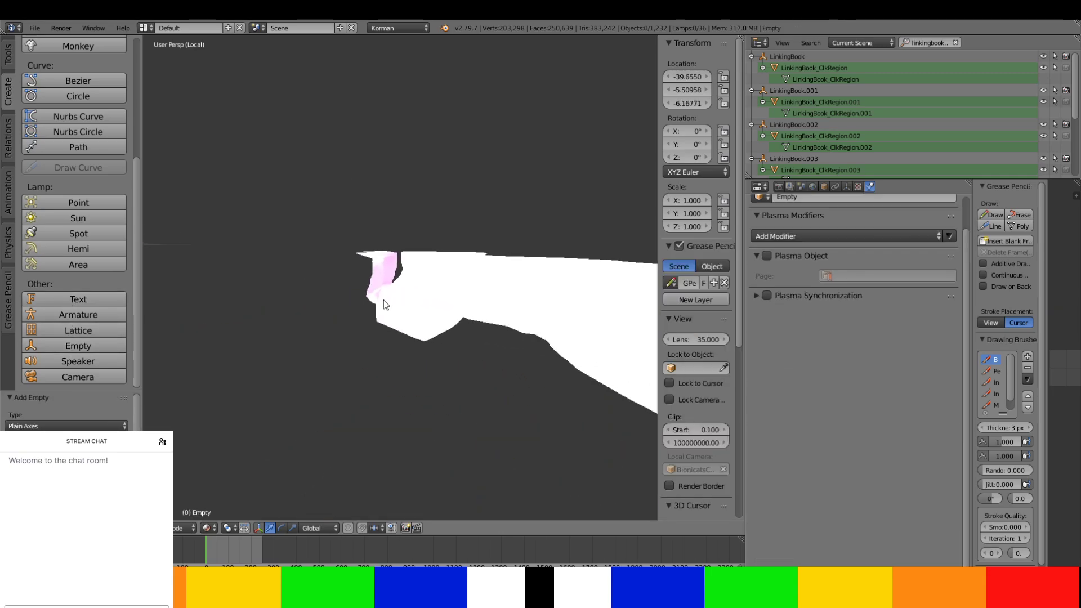
middle_drag(384, 300, 243, 255)
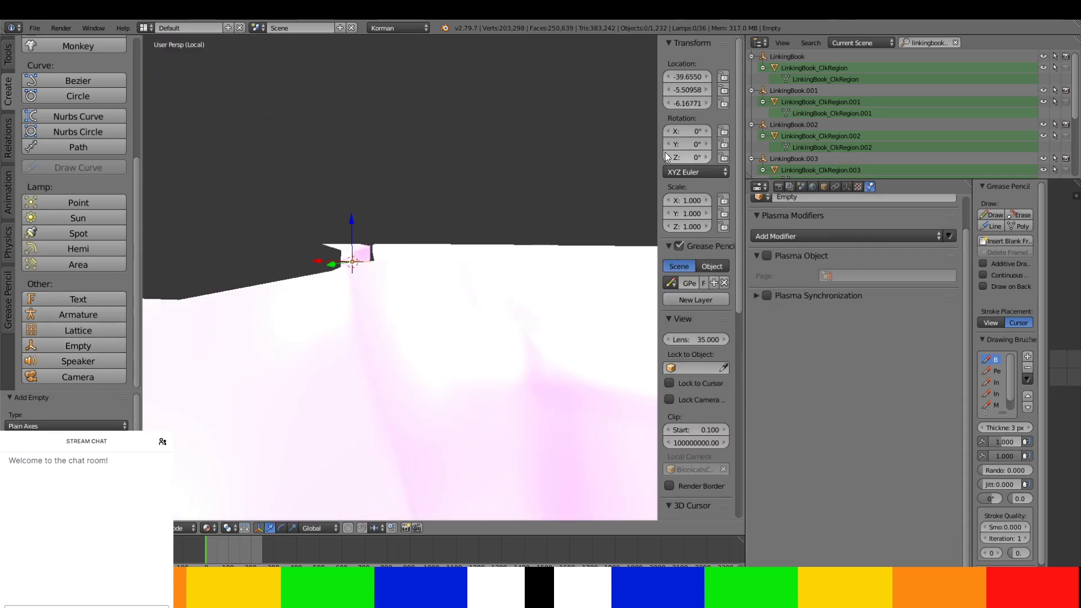
click(687, 104)
text(-6.17262)
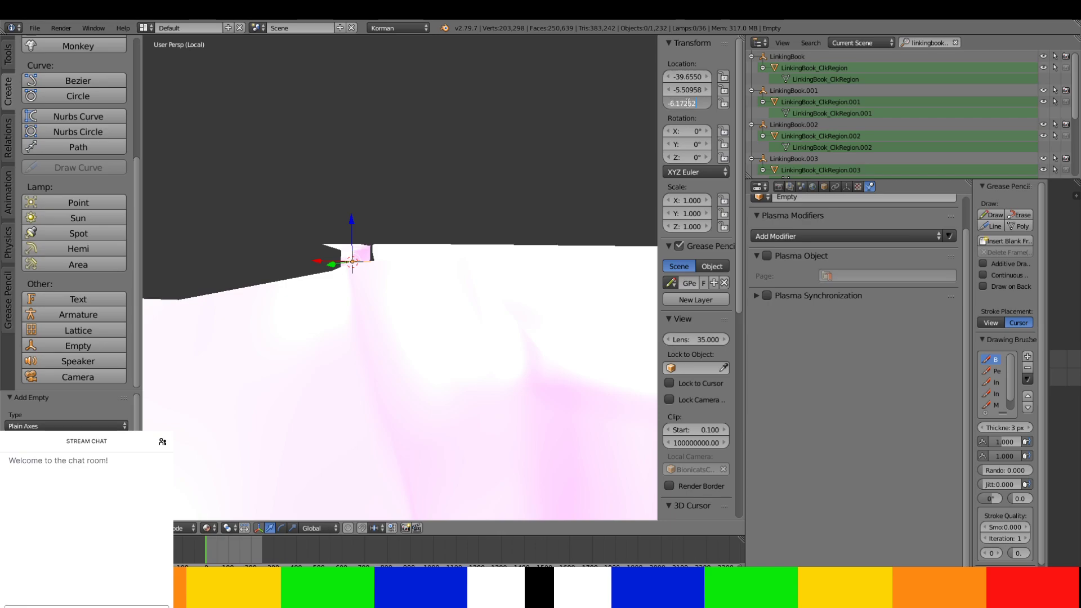
key(Return)
- Move the empty along X and Y to about X -20.58 and Y -185.88, over the narrow neck of the water mesh
middle_drag(361, 259, 299, 201)
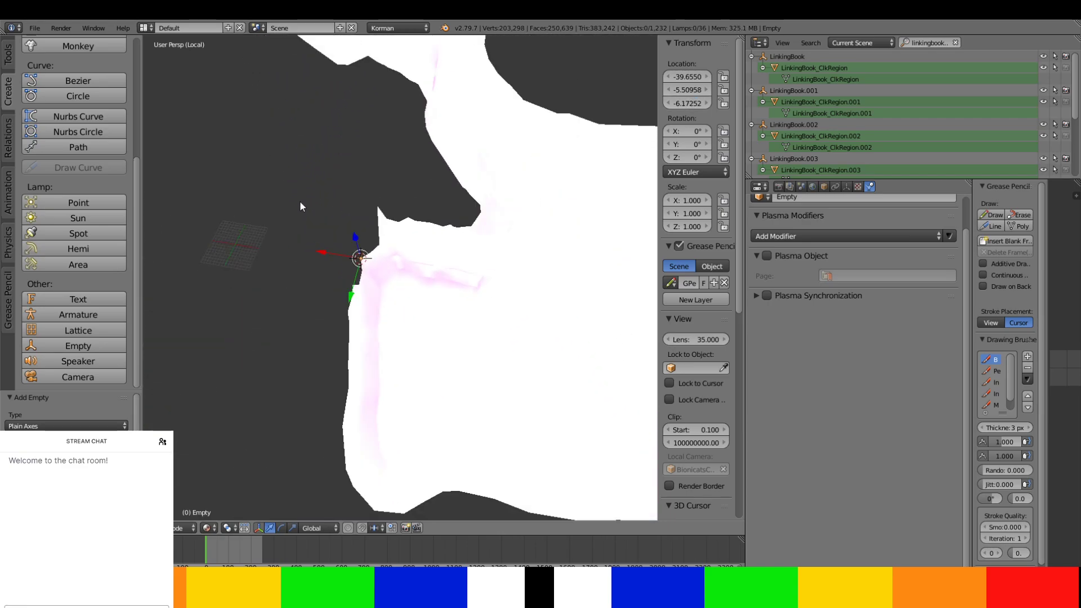
key(g)
key(x)
drag(515, 281, 523, 282)
scroll(512, 280, down, 4)
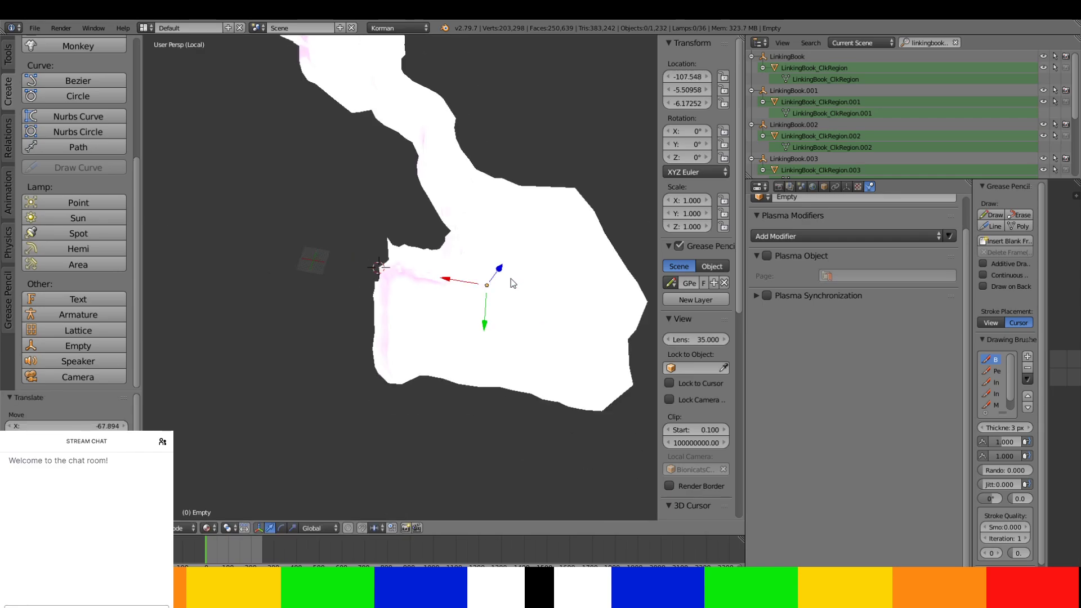
middle_drag(510, 280, 428, 340)
drag(387, 341, 400, 344)
click(408, 346)
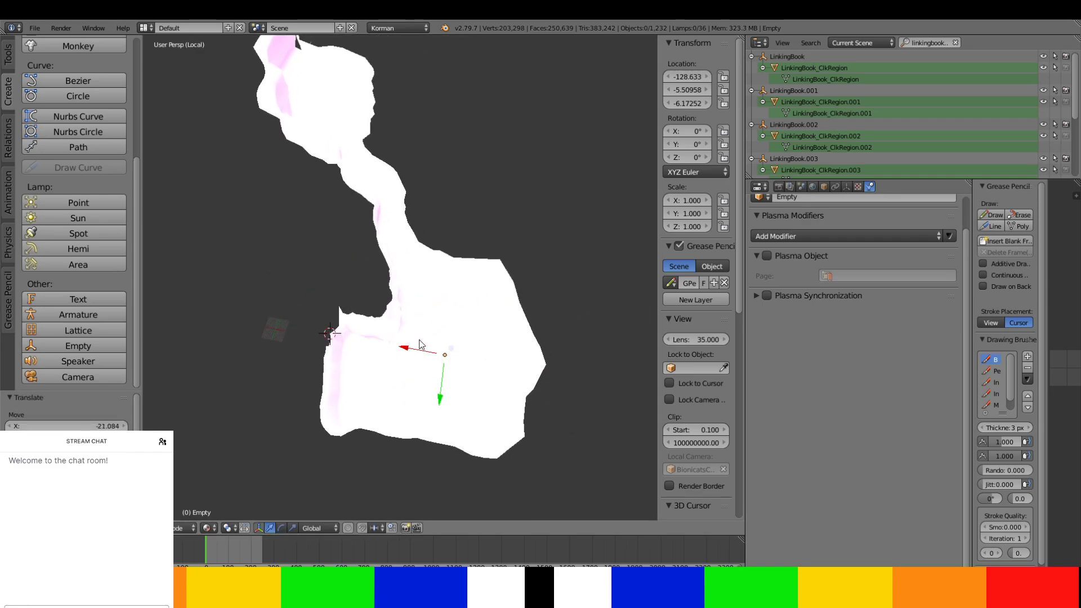
key(g)
key(y)
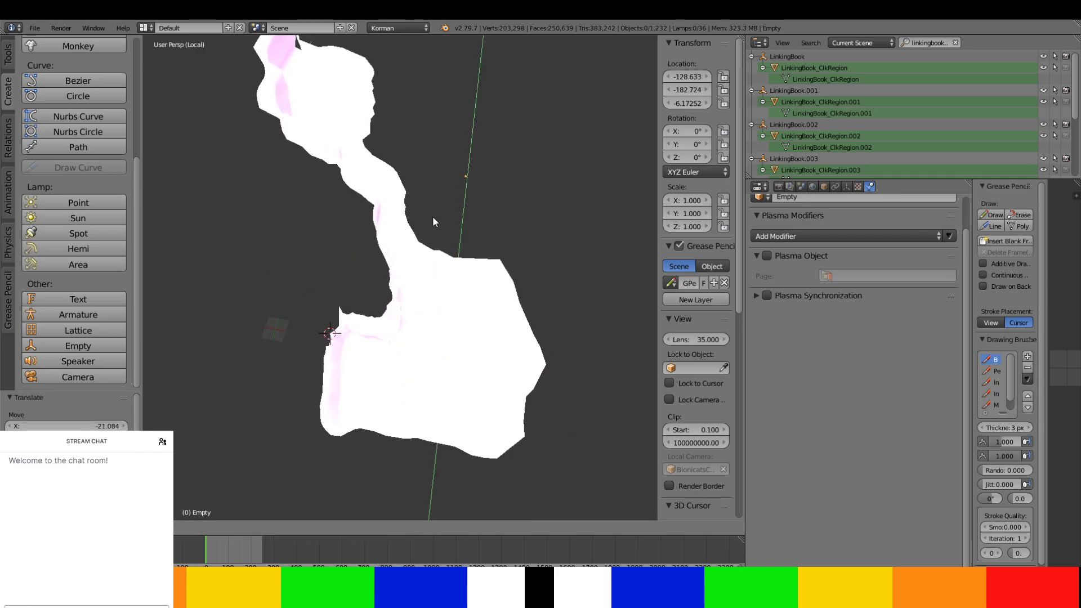
drag(432, 217, 433, 216)
drag(442, 173, 402, 164)
scroll(402, 189, down, 3)
shift+middle_drag(402, 200, 397, 303)
drag(397, 304, 337, 259)
- Make the empty a Plasma Object on page Pod12Terrain and rename it WAVEWINDEMPTYHEIGHDIRECTION
click(770, 255)
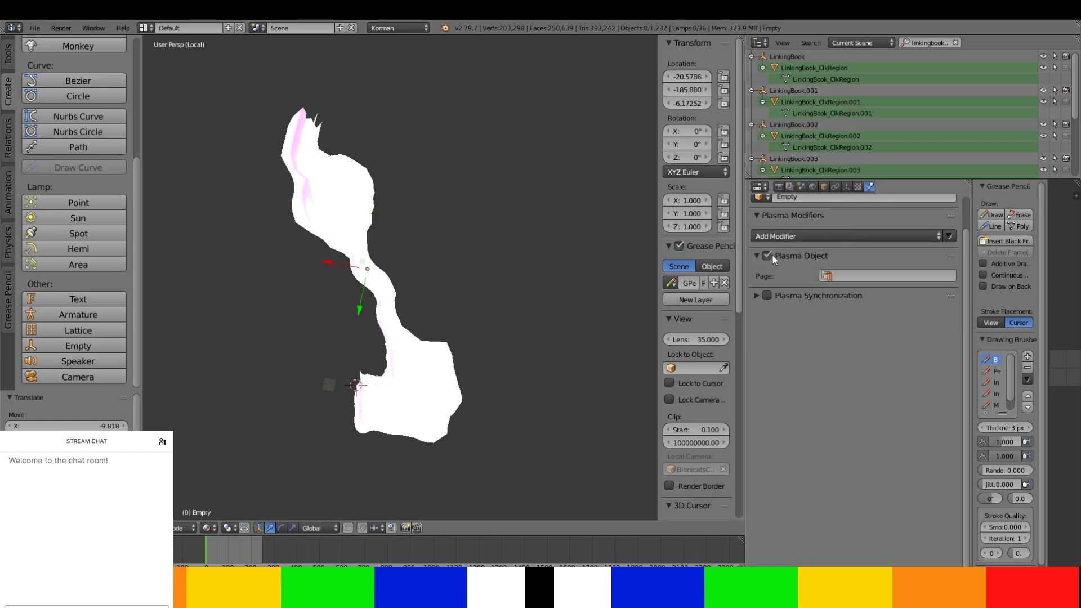
click(827, 275)
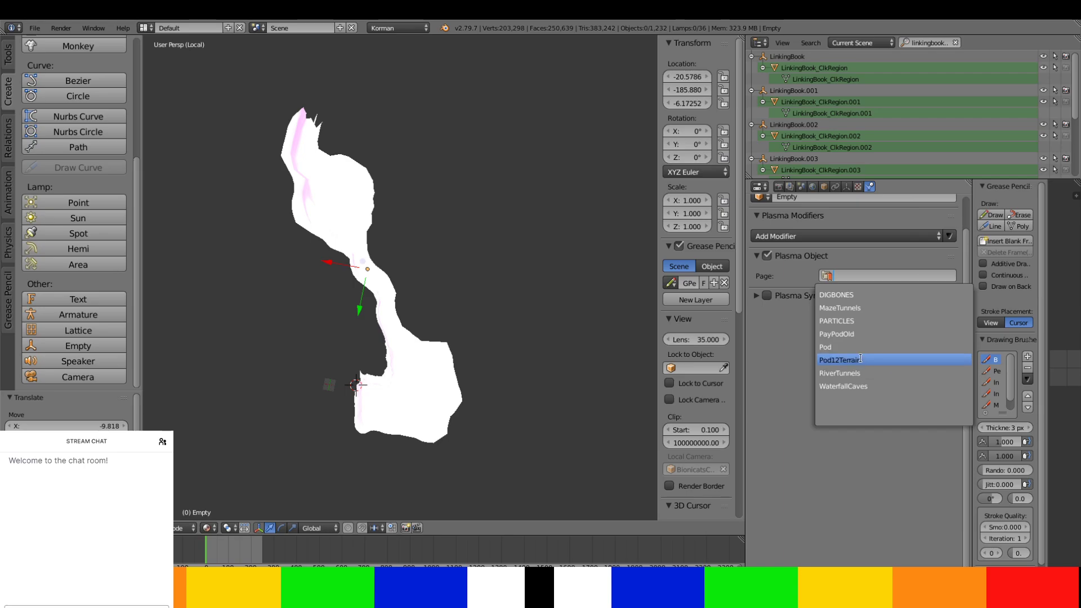
click(912, 358)
scroll(836, 208, up, 2)
click(808, 229)
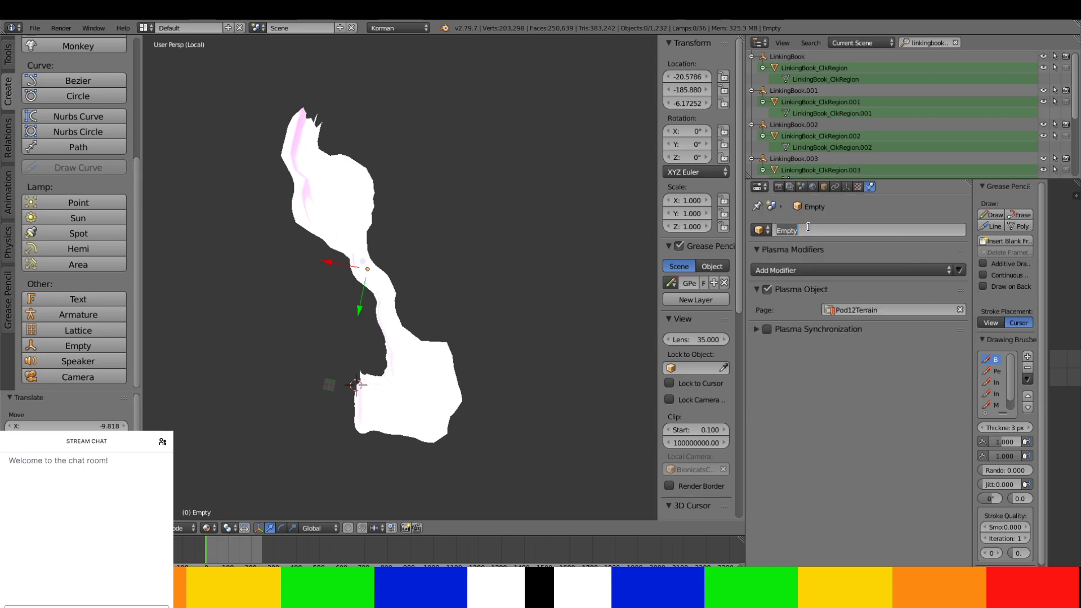
text(WAVEWINDEMPTYHEIGHDIRECTION)
key(Return)
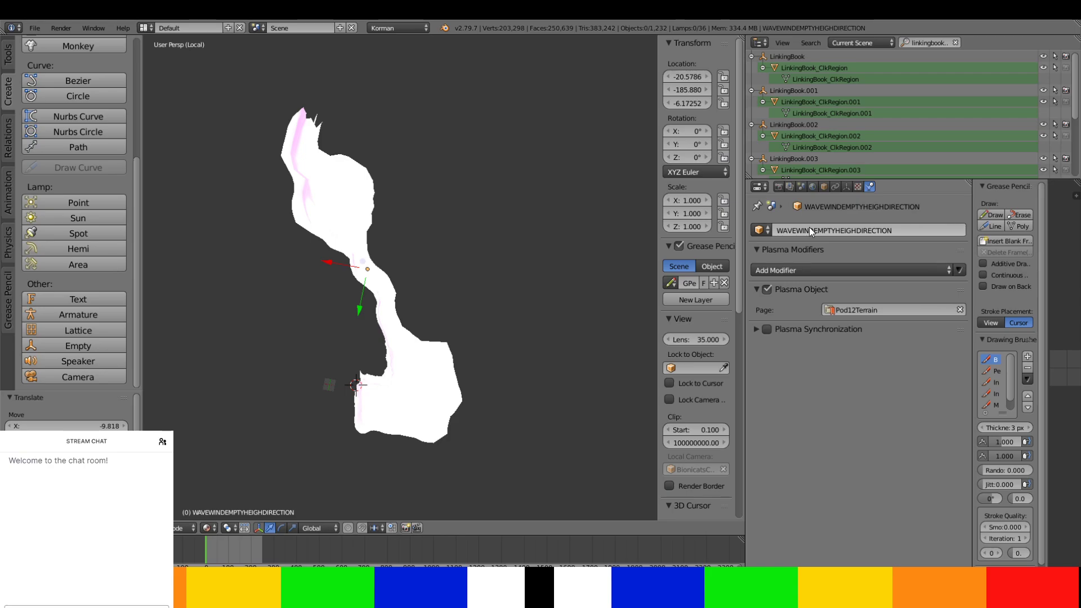
- Select the water mesh and set its Basic Water wind object to WAVEWINDEMPTYHEIGHDIRECTION
middle_drag(494, 144, 449, 296)
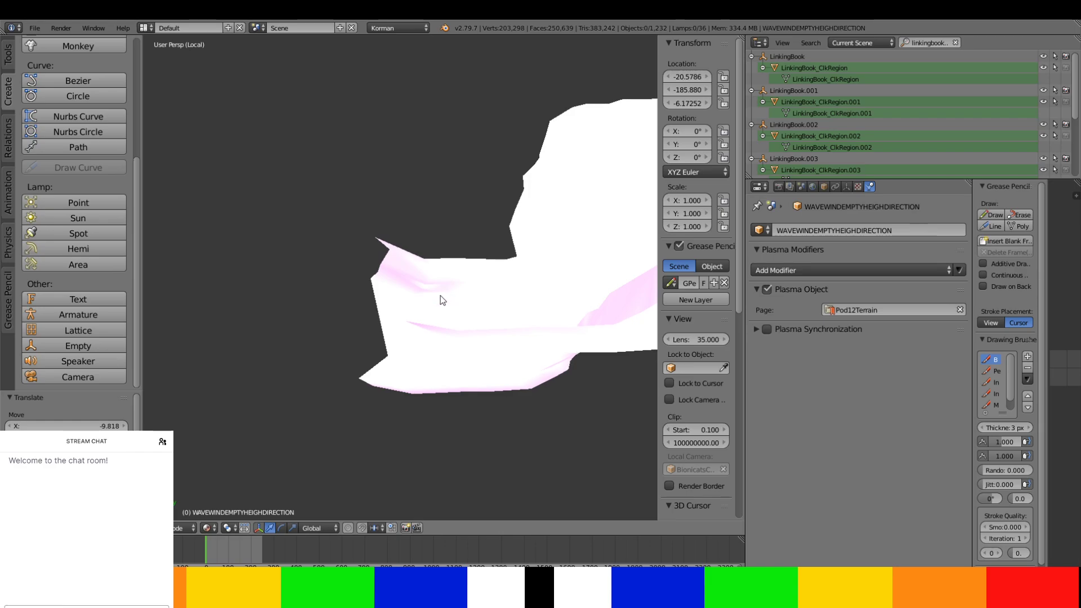
right_click(440, 296)
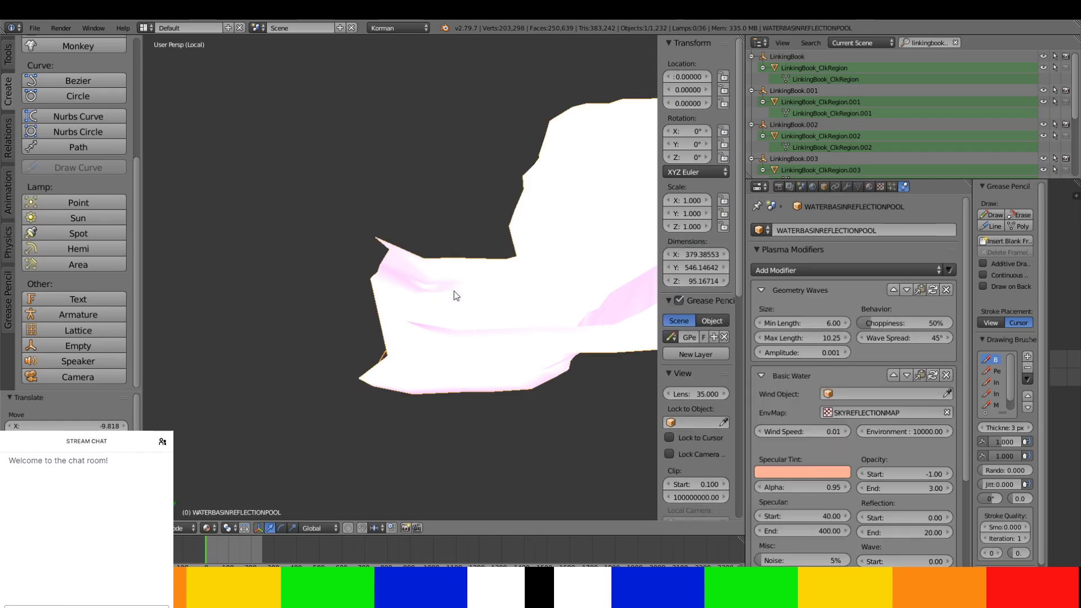
click(896, 391)
text(wave)
key(Return)
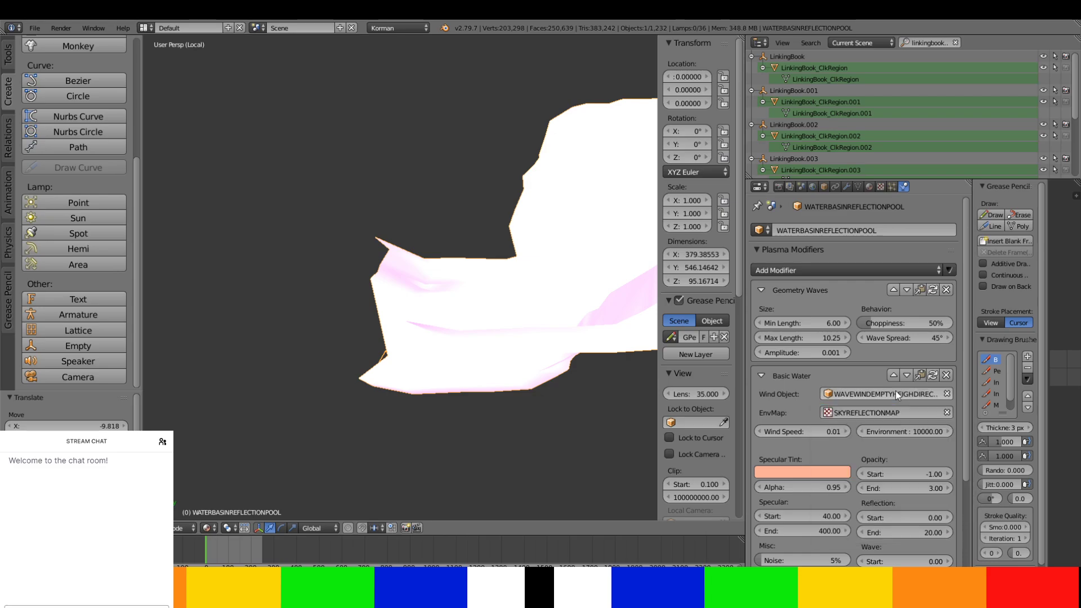
- Open the environment map texture settings of the water mesh's sky reflection material
click(868, 186)
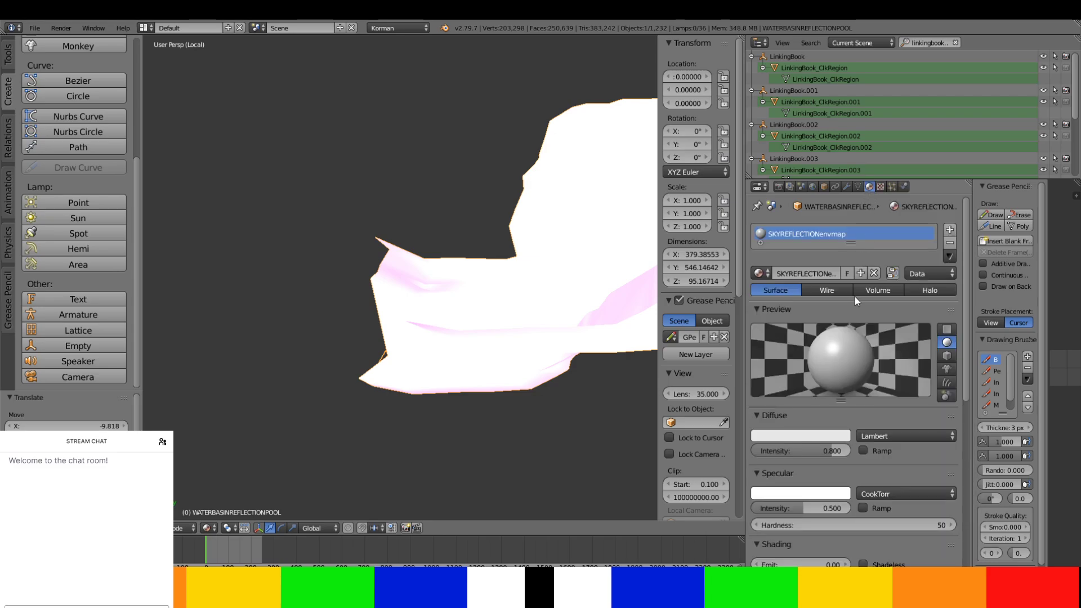
scroll(861, 337, down, 8)
click(881, 186)
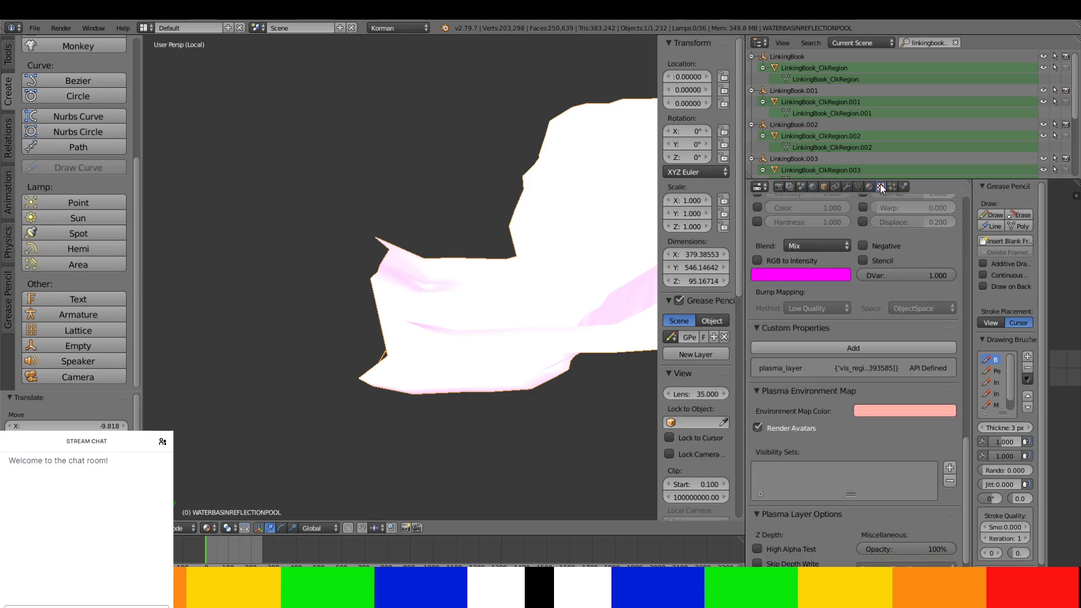
scroll(880, 434, up, 15)
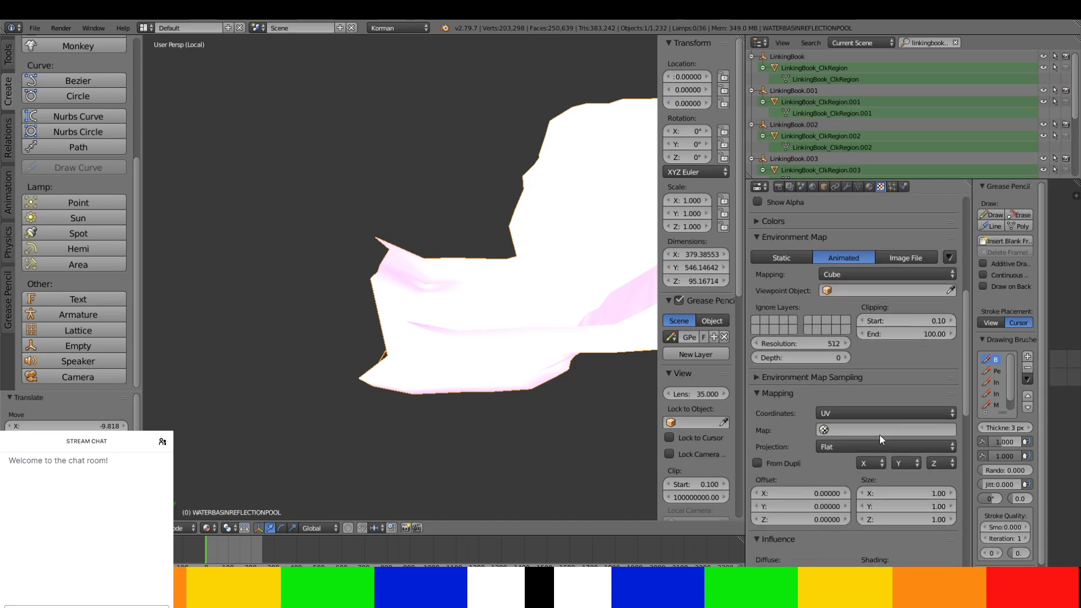
click(872, 429)
text(WIN)
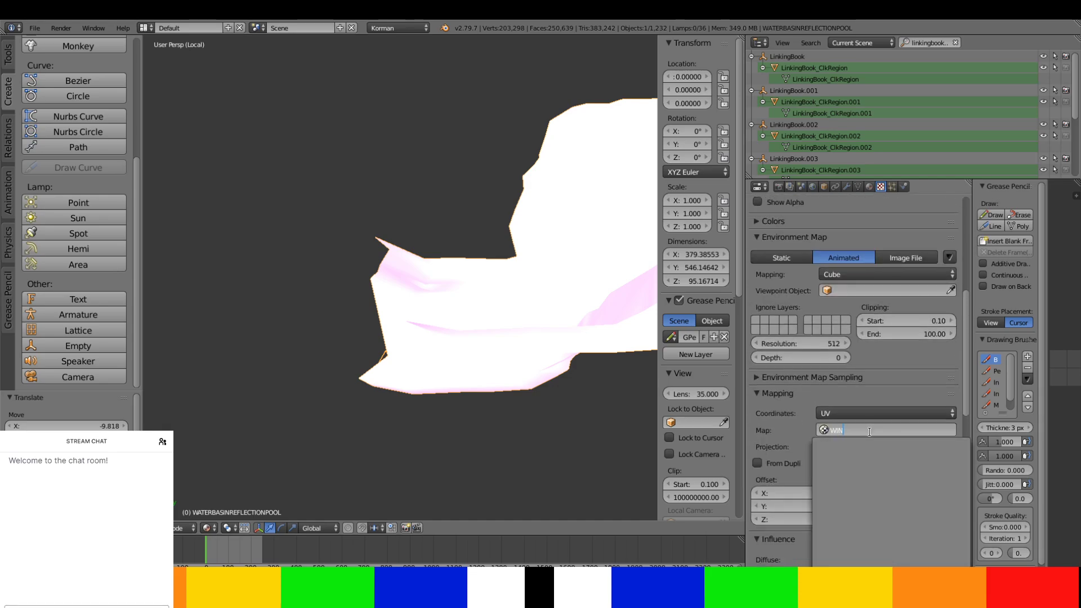
key(BackSpace)
- Set the environment map's viewpoint object to WAVEWINDEMPTYHEIGHDIRECTION
scroll(863, 360, up, 3)
click(861, 359)
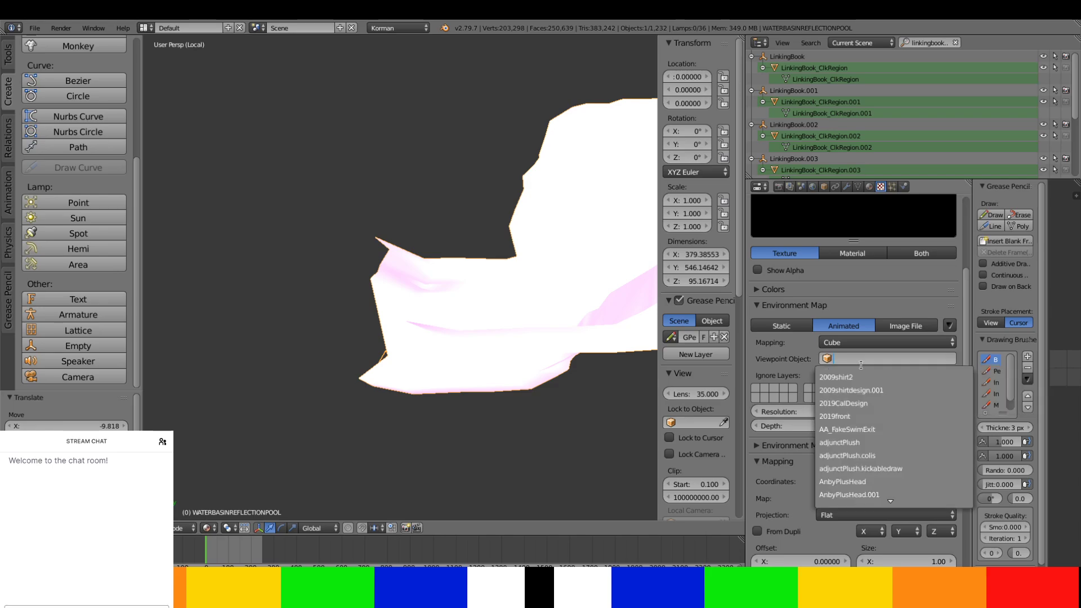
text(WIN)
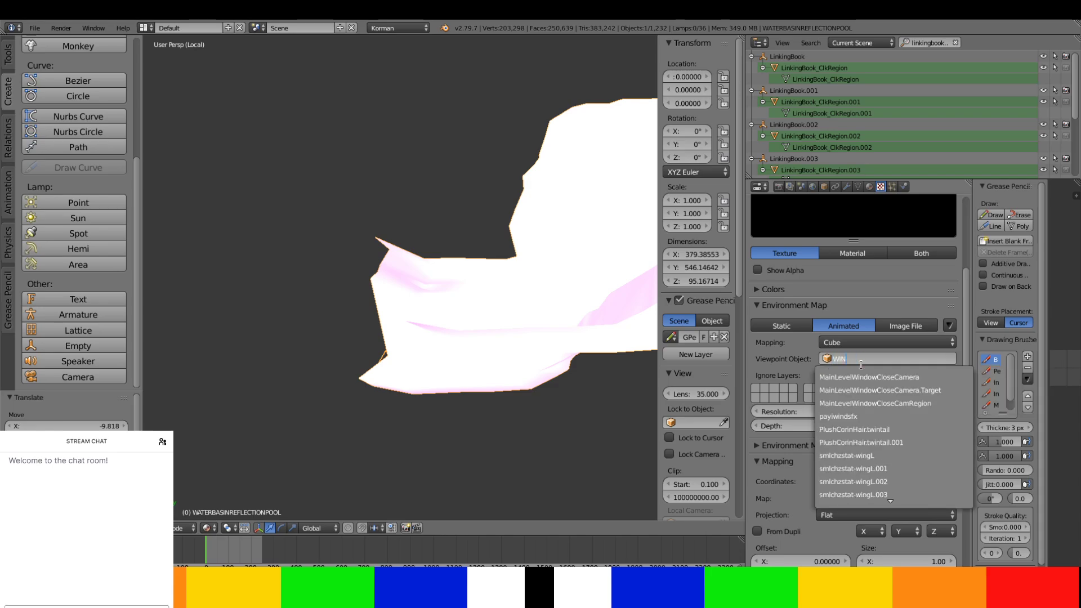
text(D)
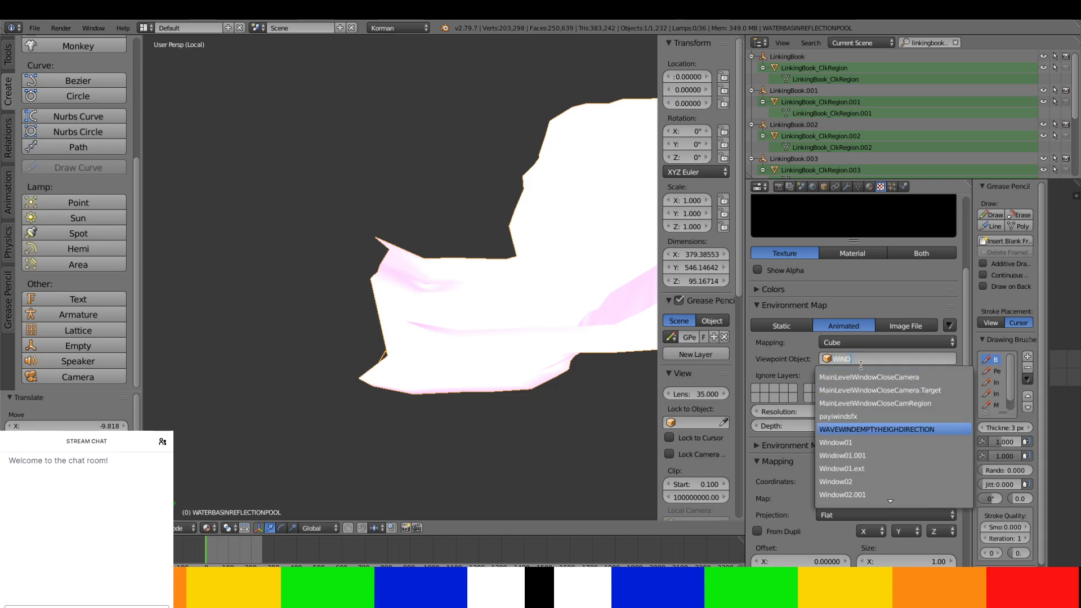
click(870, 429)
- Leave local view of the water mesh and add the wooden EXPANSIONGATE object beside the water to the selection
middle_drag(536, 437, 576, 272)
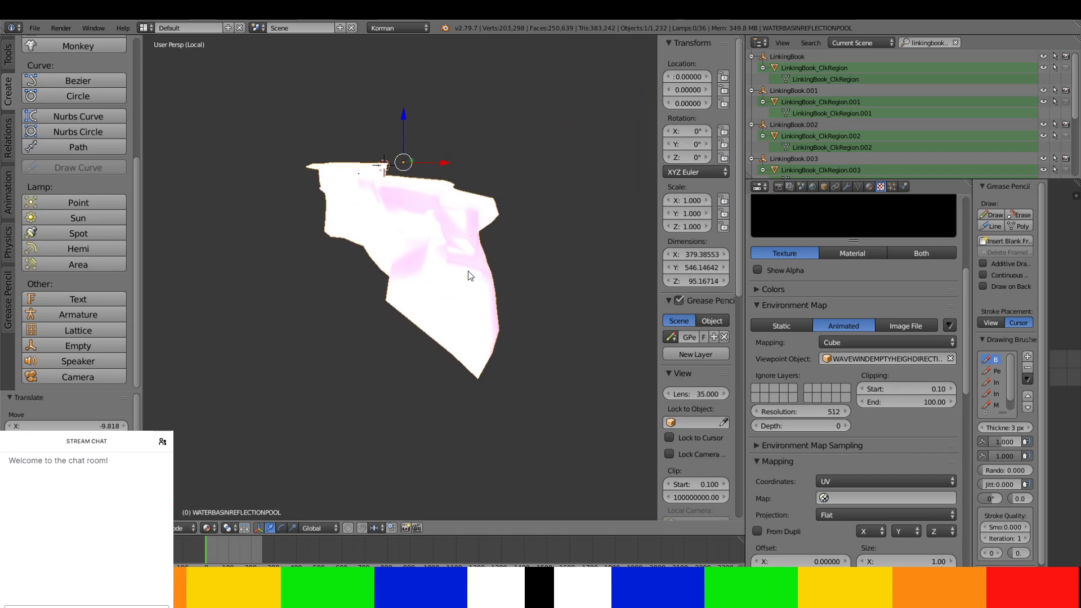
middle_drag(488, 264, 370, 270)
key(Tab)
key(Tab)
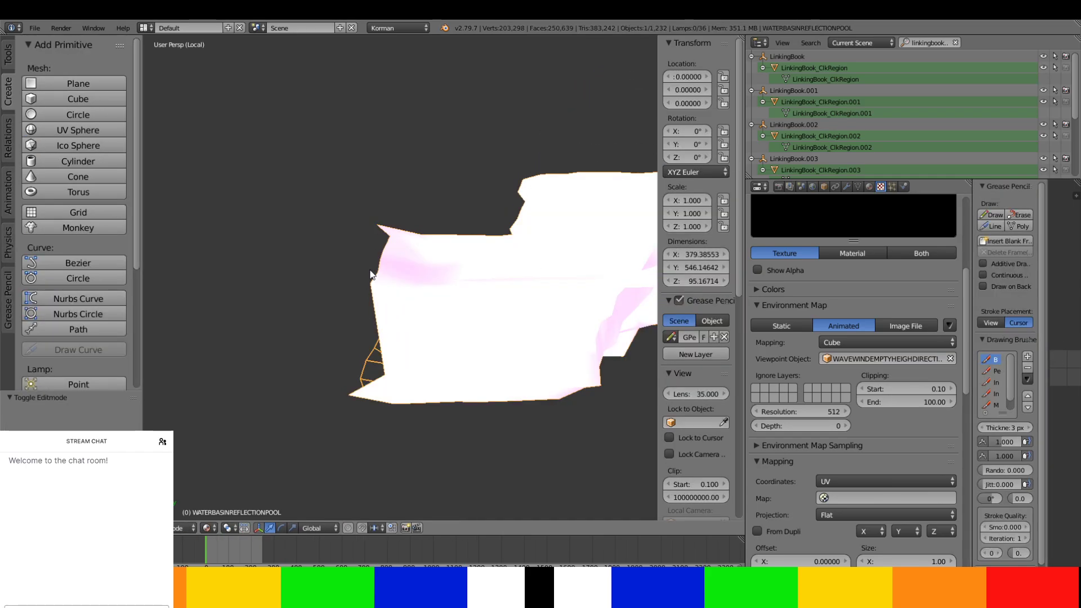
key(KP_Divide)
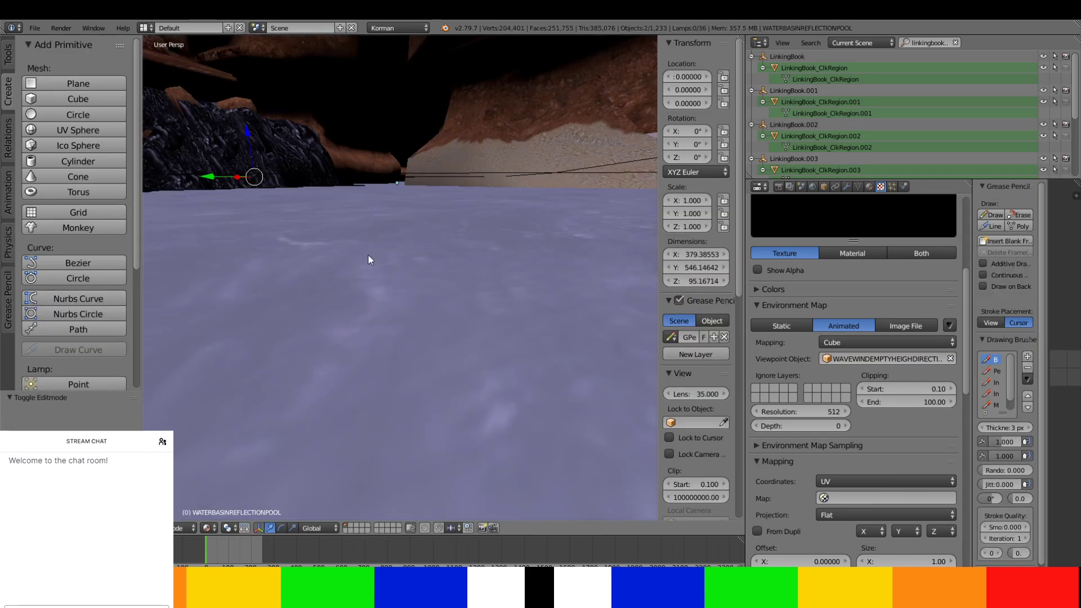
middle_drag(368, 255, 330, 211)
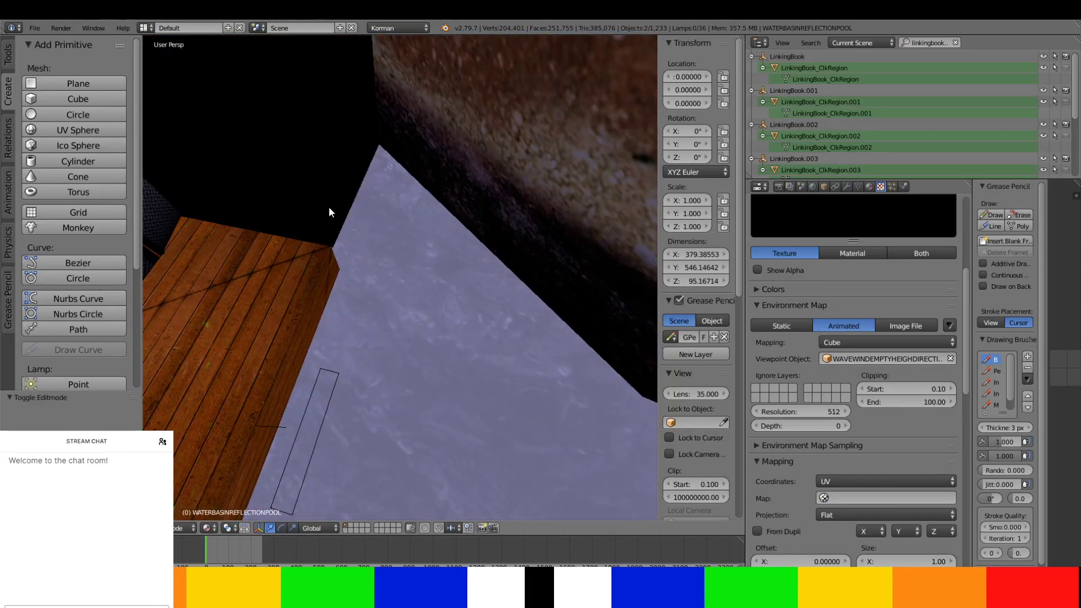
shift+right_click(272, 271)
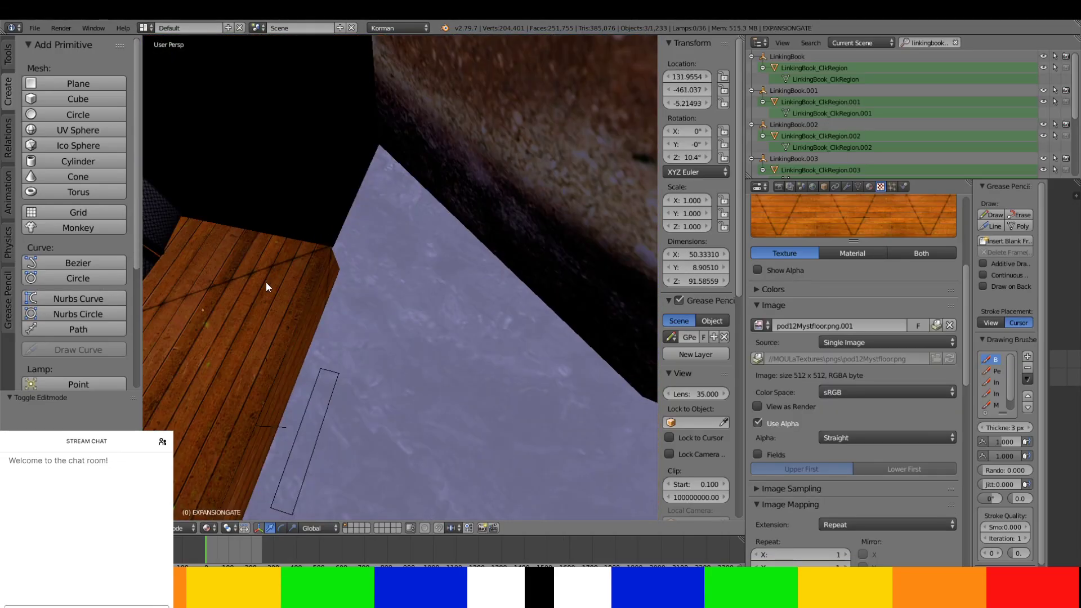
- Add the wooden Dock object to the selection and isolate it in local view together with the water mesh and EXPANSIONGATE
key(KP_Decimal)
key(KP_Divide)
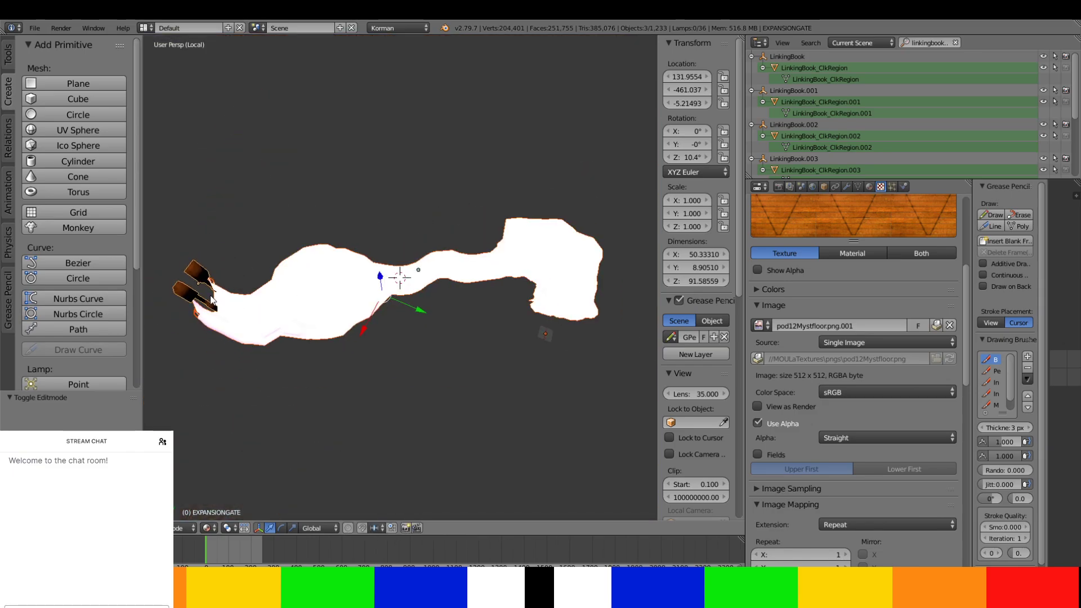
key(KP_Divide)
shift+right_click(304, 315)
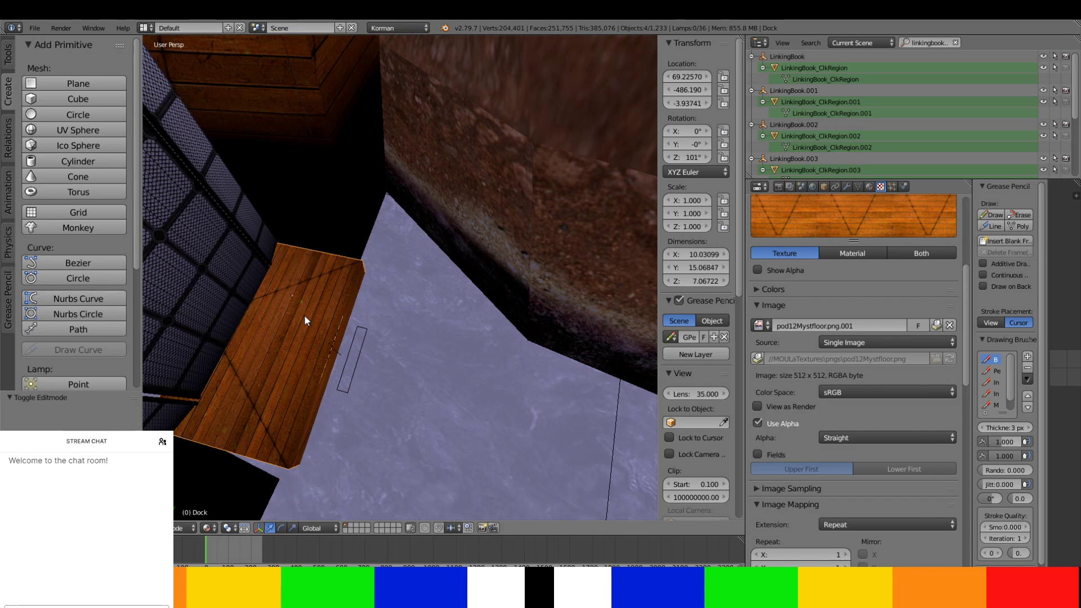
key(KP_Divide)
scroll(304, 316, up, 2)
shift+middle_drag(306, 316, 452, 185)
scroll(552, 309, up, 3)
scroll(552, 309, up, 3)
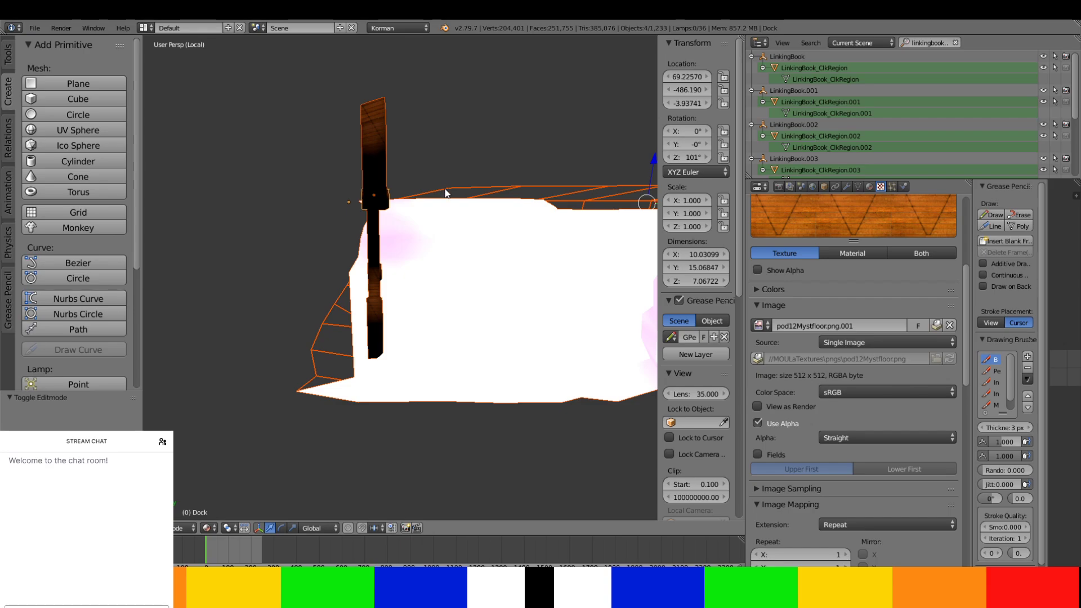
key(Tab)
middle_drag(433, 214, 399, 263)
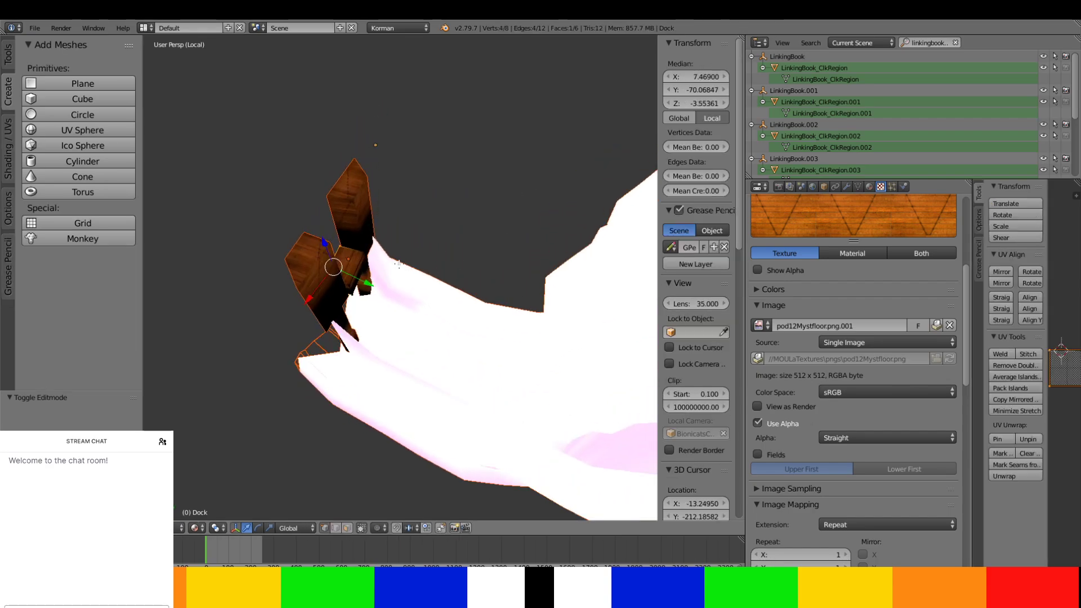
key(Tab)
- Make the WATERBASINREFLECTIONPOOL water mesh the active object and enter Edit Mode near the wooden gate posts
right_click(401, 269)
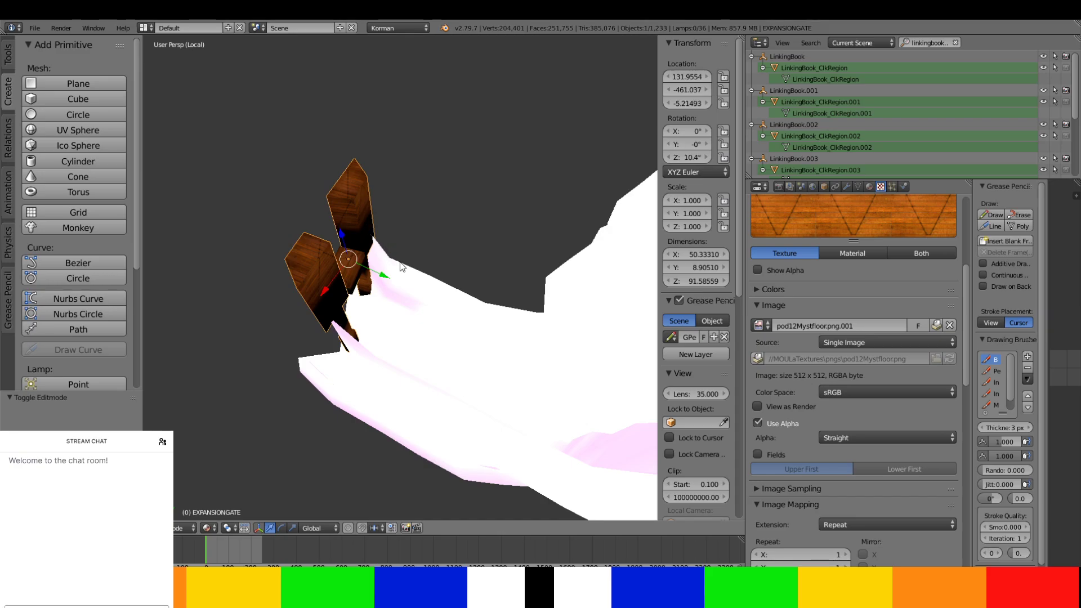
key(Tab)
middle_drag(397, 264, 479, 247)
scroll(471, 187, up, 3)
scroll(444, 235, up, 4)
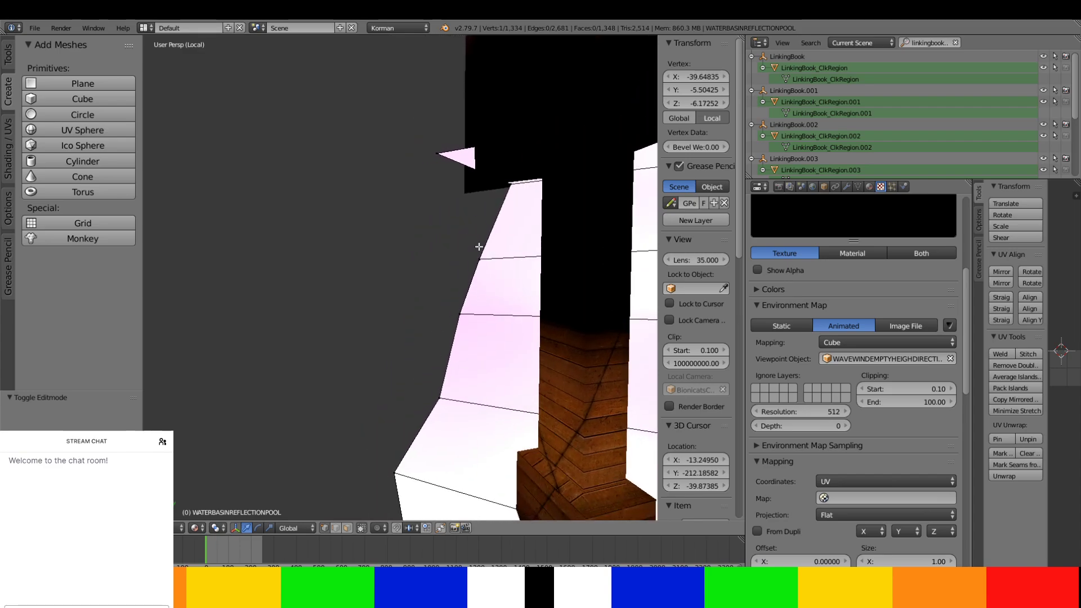
- Copy the Y coordinate of the water edge vertex beside the gate post and set the protruding spike vertex's Y to -464.48099
right_click(508, 193)
middle_drag(507, 194, 451, 192)
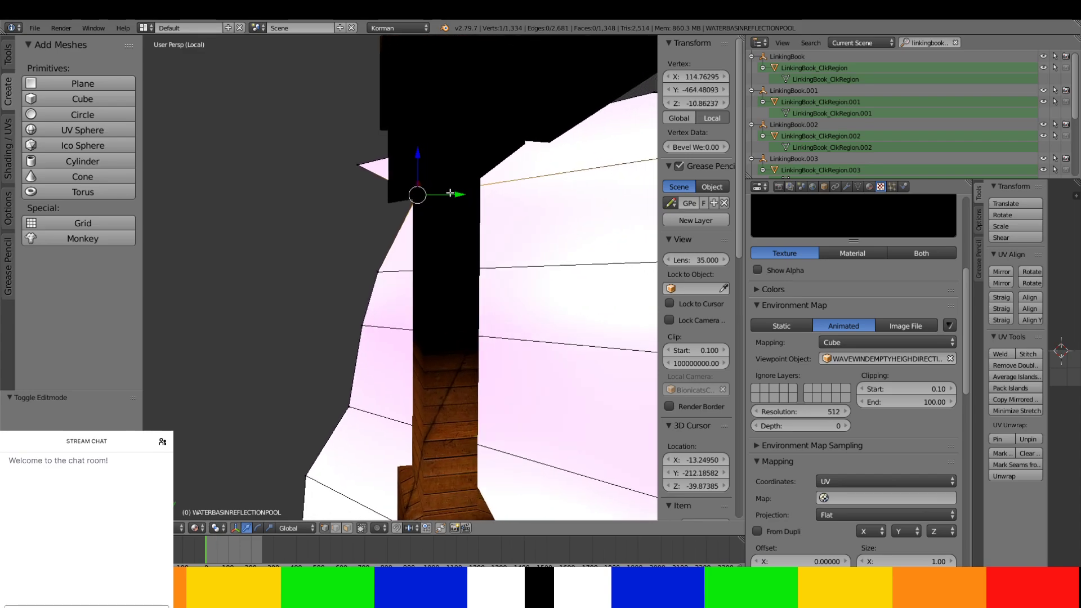
click(692, 89)
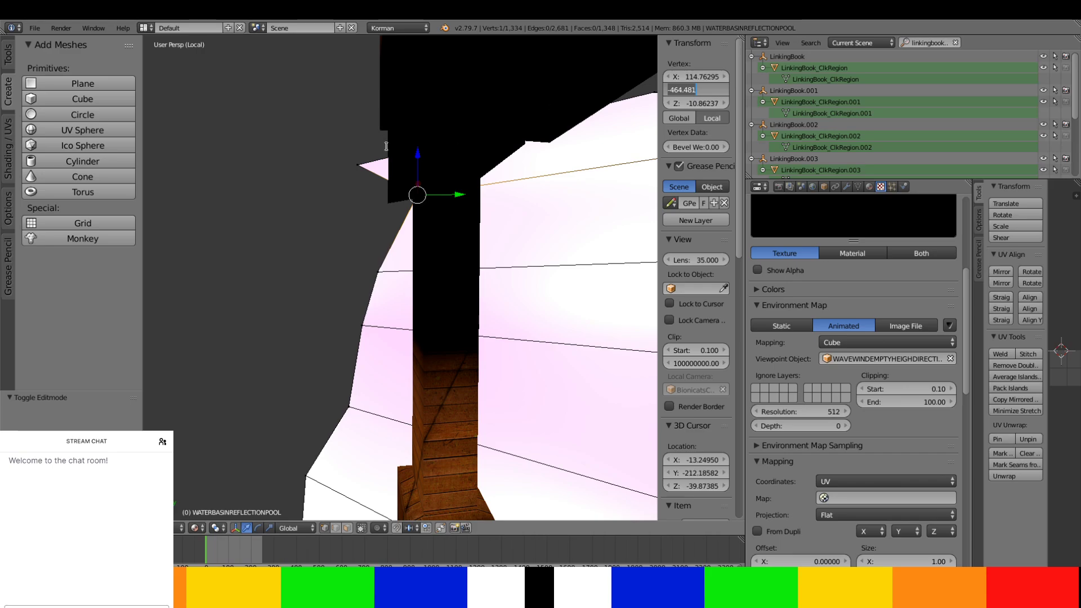
right_click(370, 161)
right_click(366, 163)
click(693, 92)
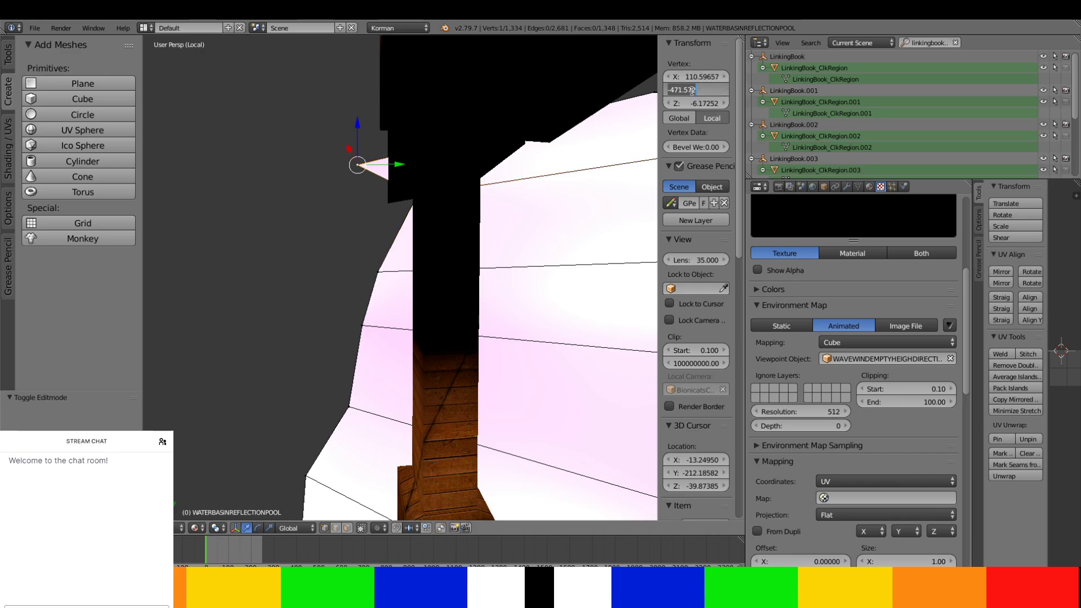
text(-464.48099)
key(Return)
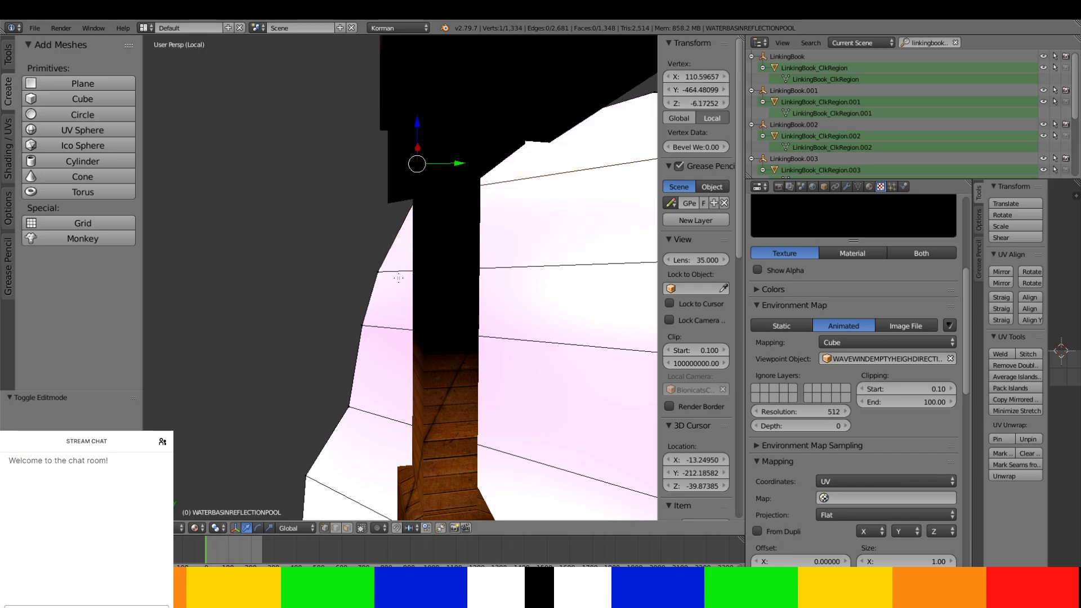
- Set the Y coordinate of the next two water edge vertices down along the gate post to -464.48099
right_click(377, 273)
click(698, 90)
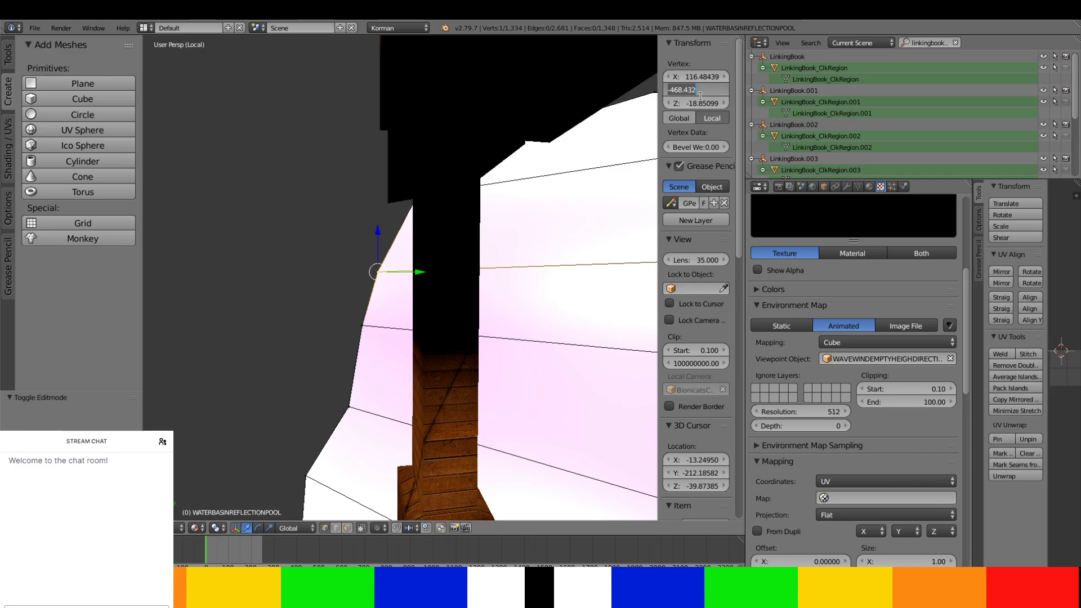
text(-464.48099)
key(Return)
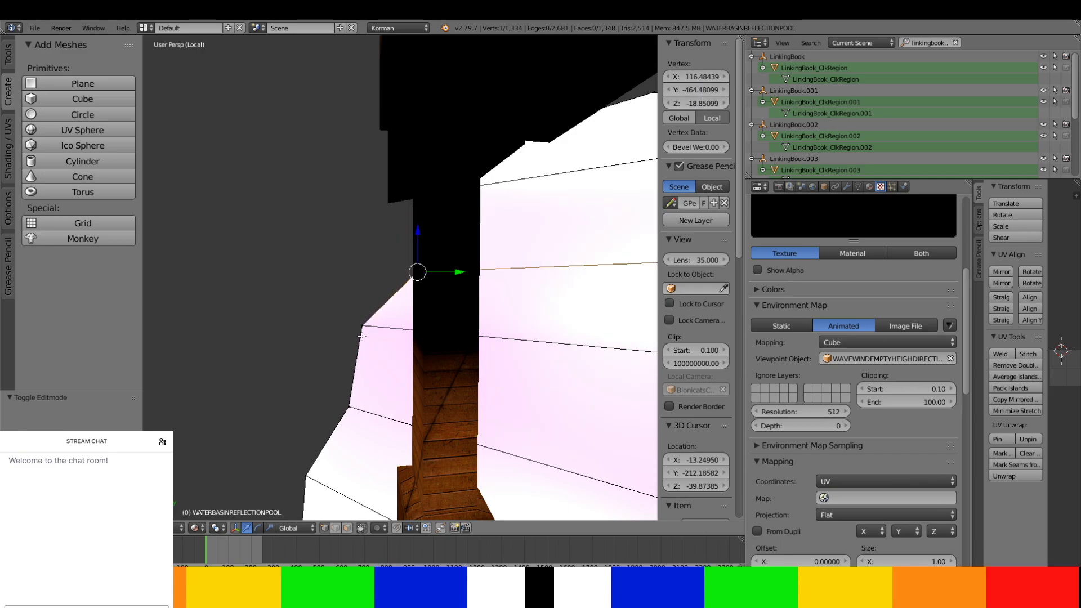
right_click(361, 326)
click(691, 88)
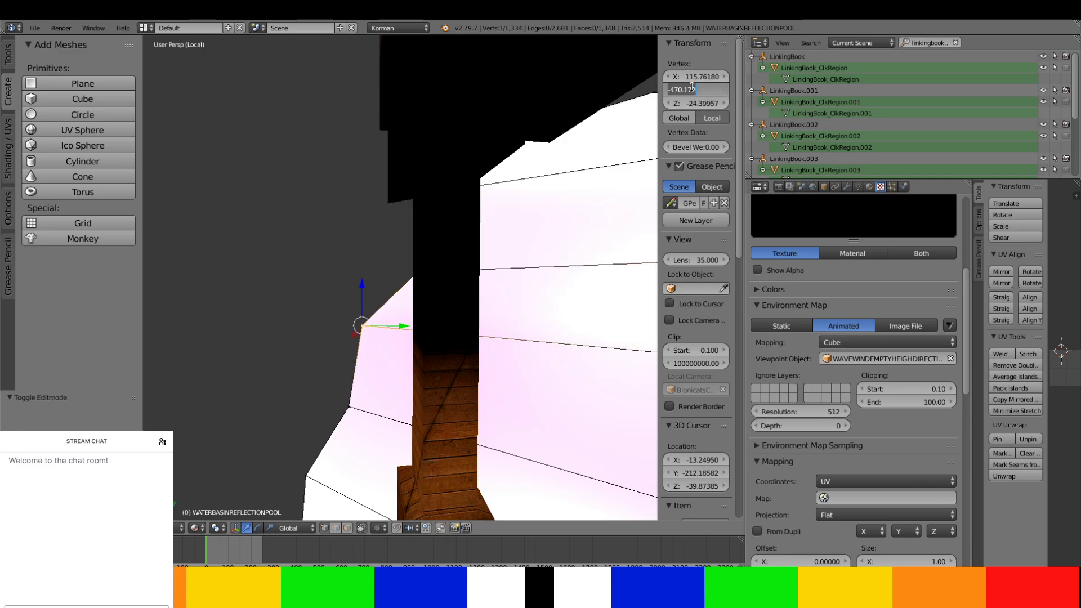
key(ctrl+v)
key(Return)
- Set the Y coordinate of the two lowest water edge vertices beside the post's foot to -464.48099
right_click(348, 405)
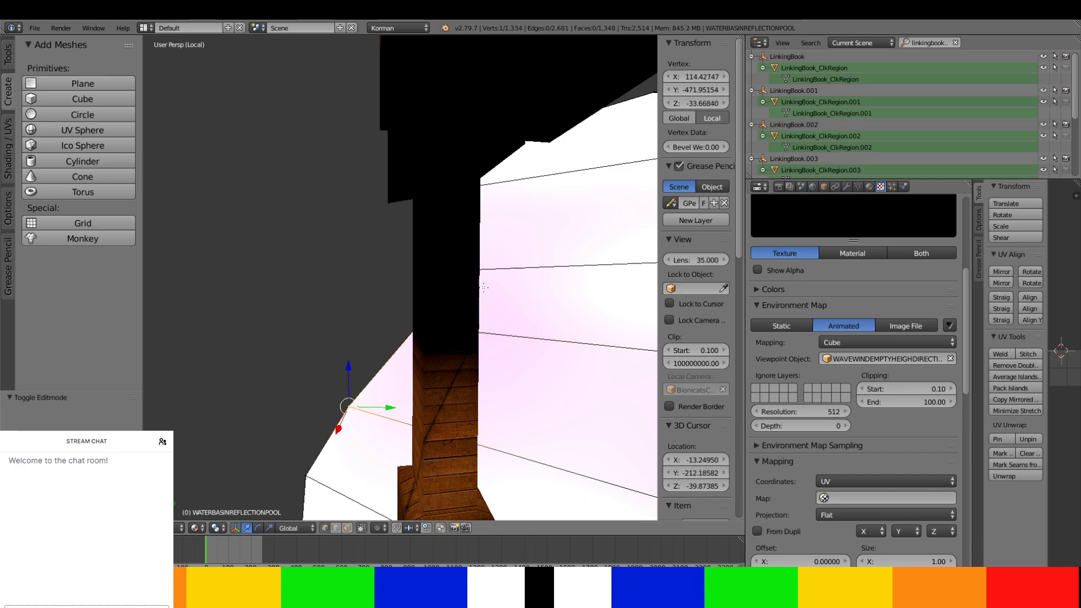
click(688, 87)
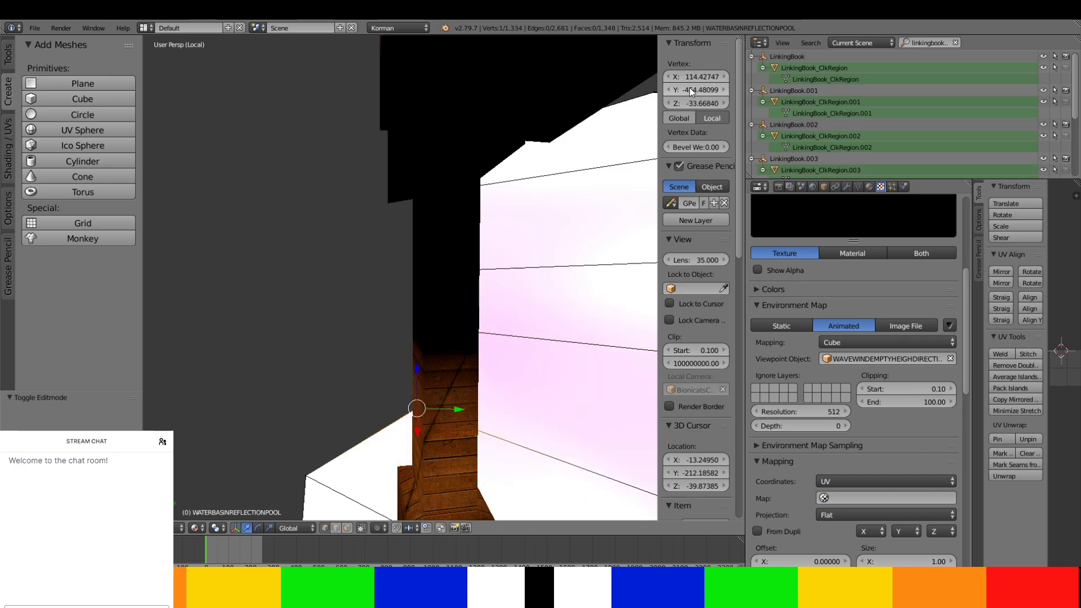
text(-464.48099)
key(Return)
right_click(349, 324)
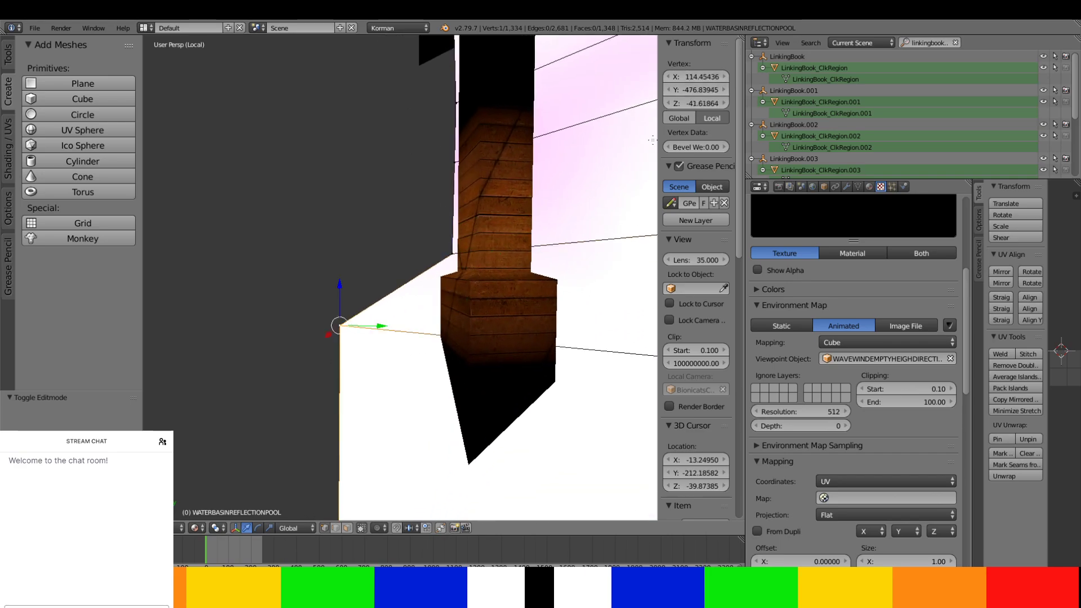
click(688, 87)
key(Return)
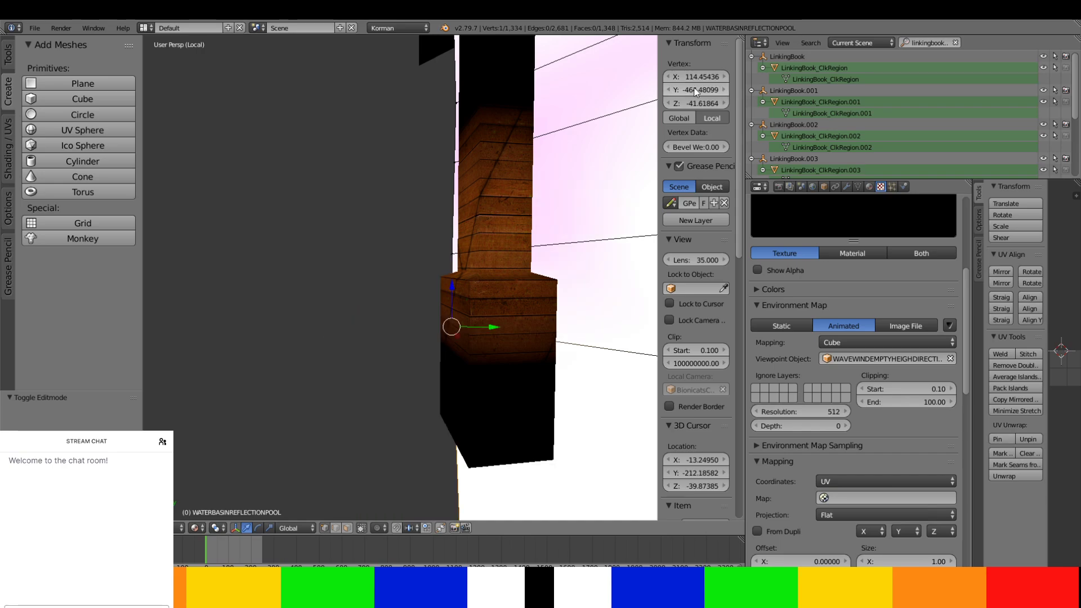
- Set the Y coordinate of the two water bottom vertices beyond the gate's opposite post to -464.48099
middle_drag(495, 302, 612, 253)
middle_drag(558, 282, 390, 386)
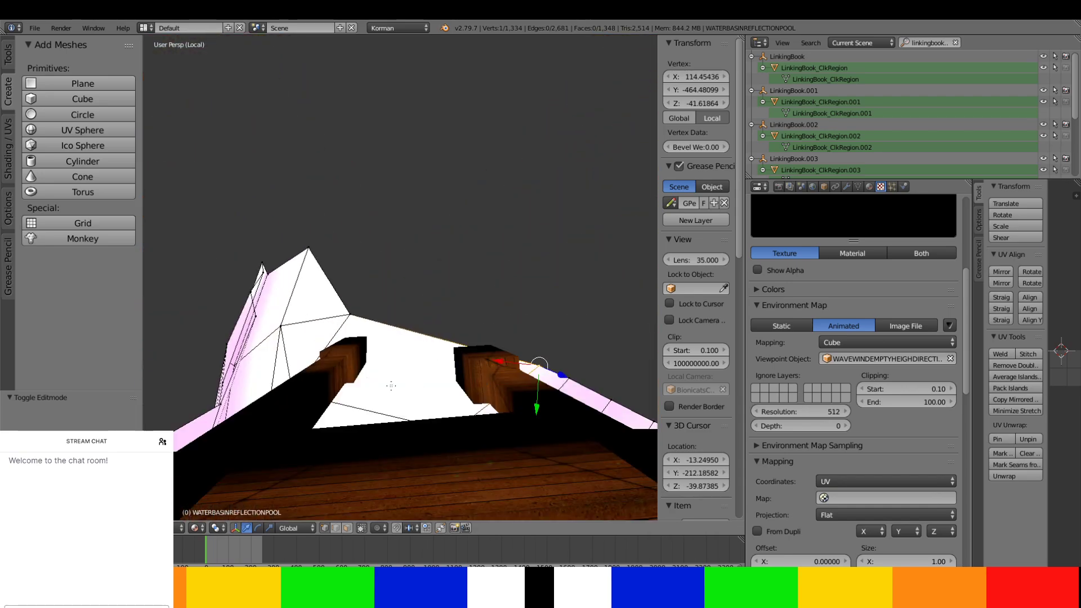
right_click(349, 313)
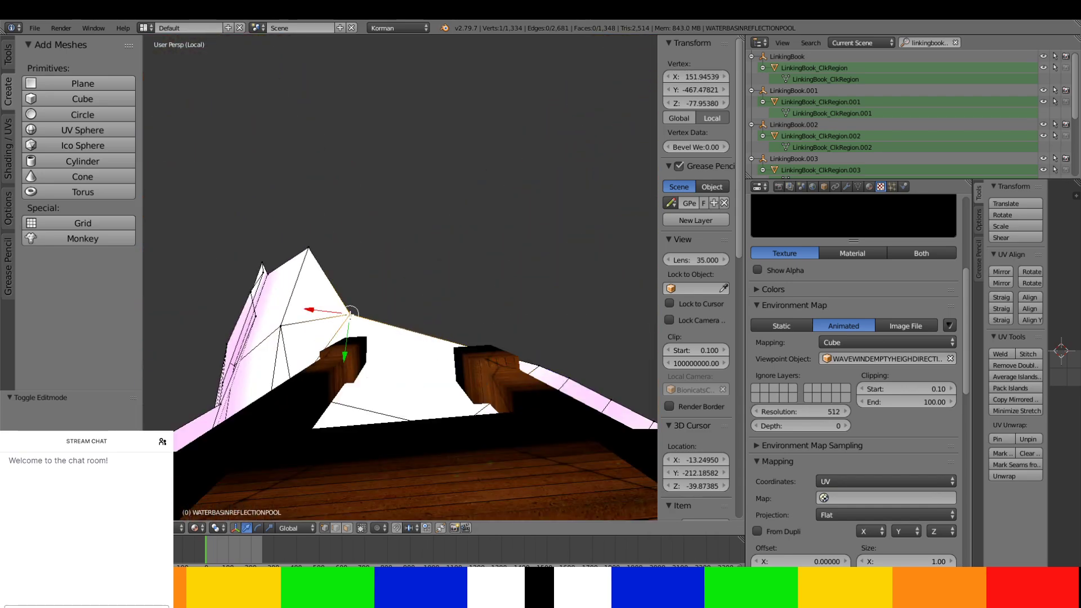
click(693, 88)
text(-464.48099)
key(Return)
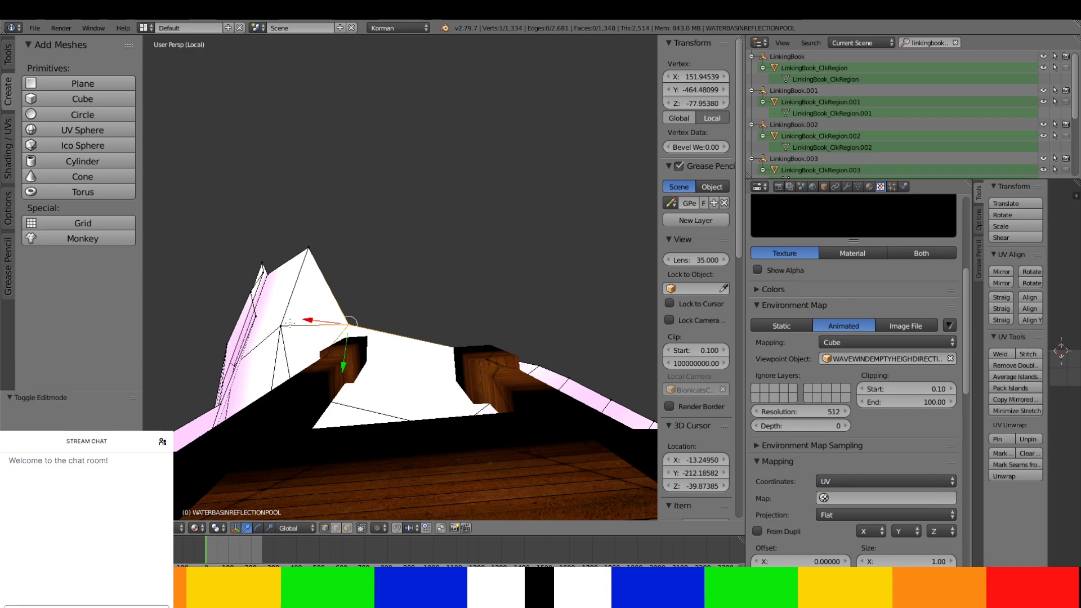
right_click(280, 326)
click(704, 90)
text(-464.48099)
key(Return)
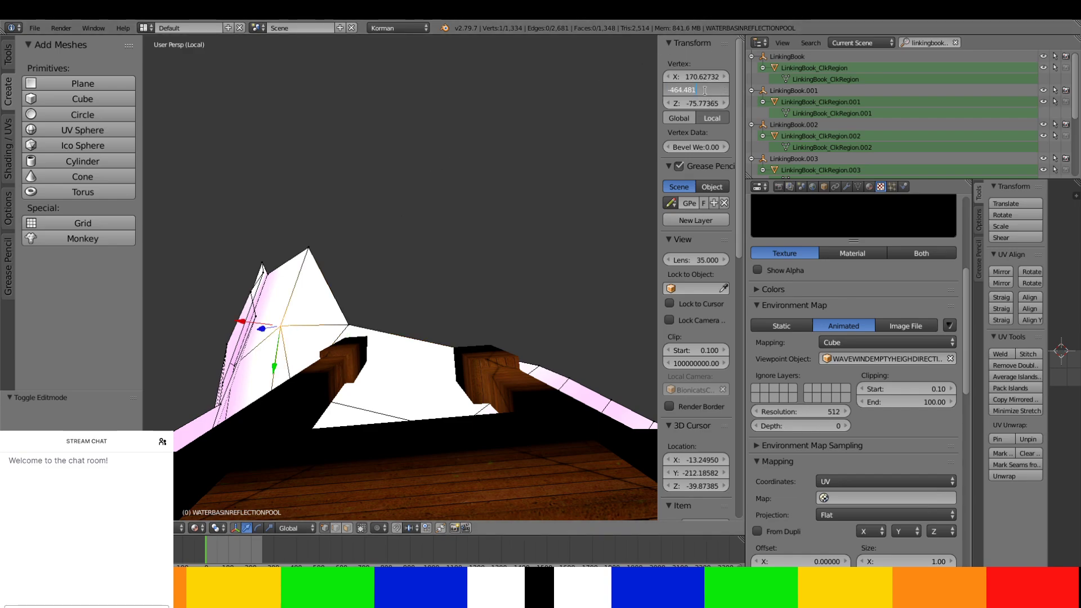
- Set the Y coordinate of the two lowest inner wall vertices beside the opposite gate post to -464.481
middle_drag(430, 205, 411, 336)
right_click(407, 334)
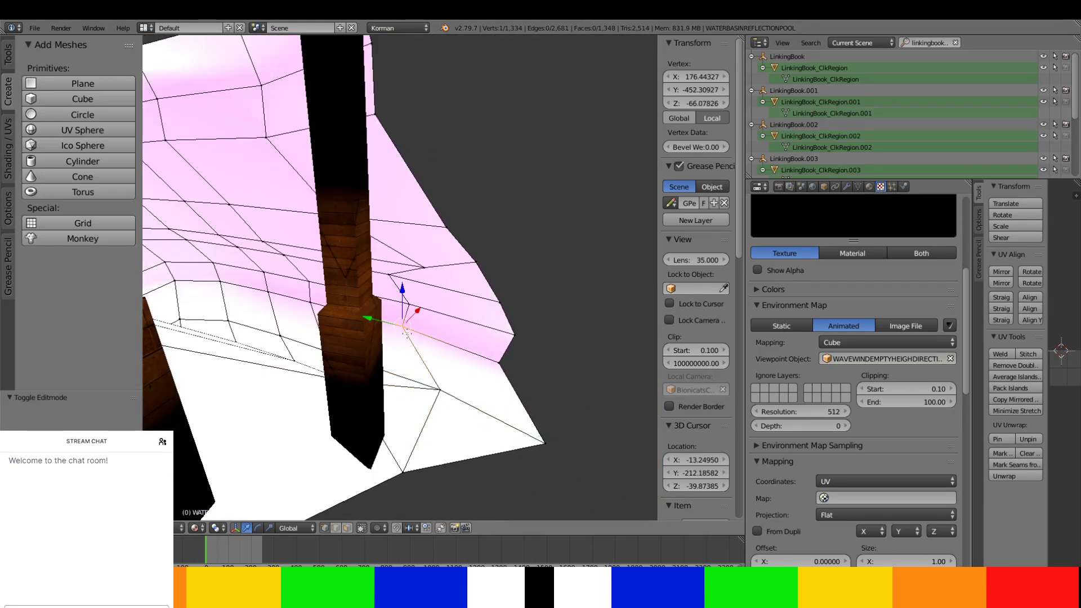
click(690, 90)
text(-464.481)
key(Return)
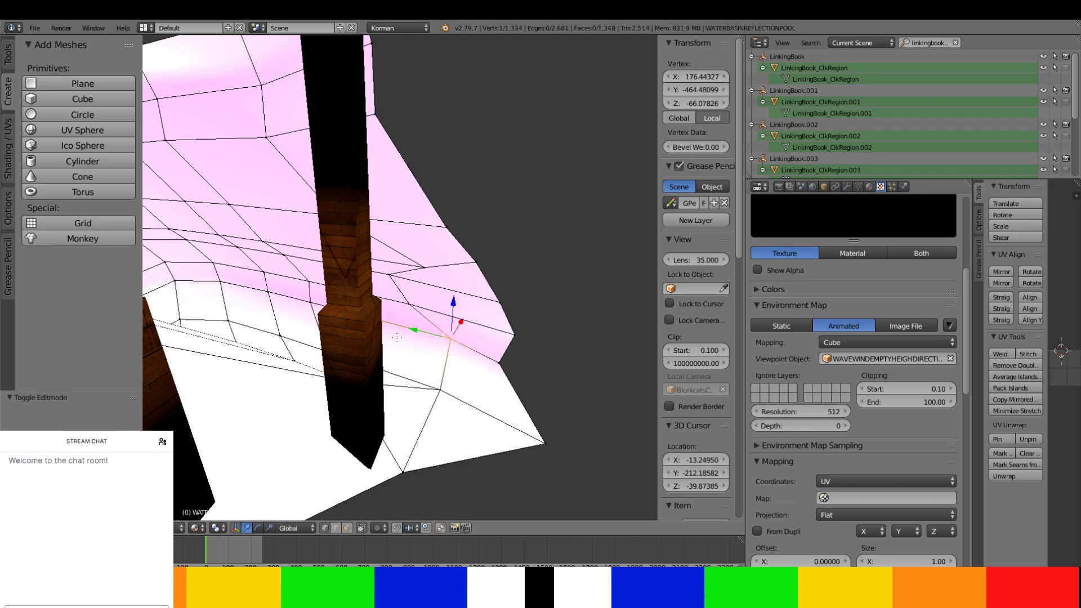
right_click(412, 301)
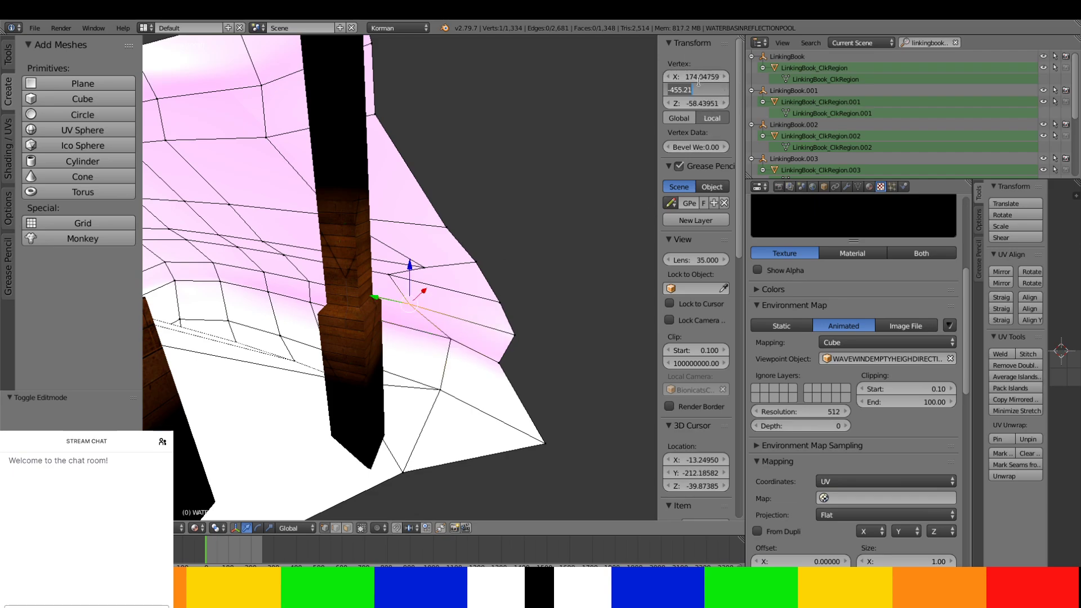
text(-464.481)
key(Return)
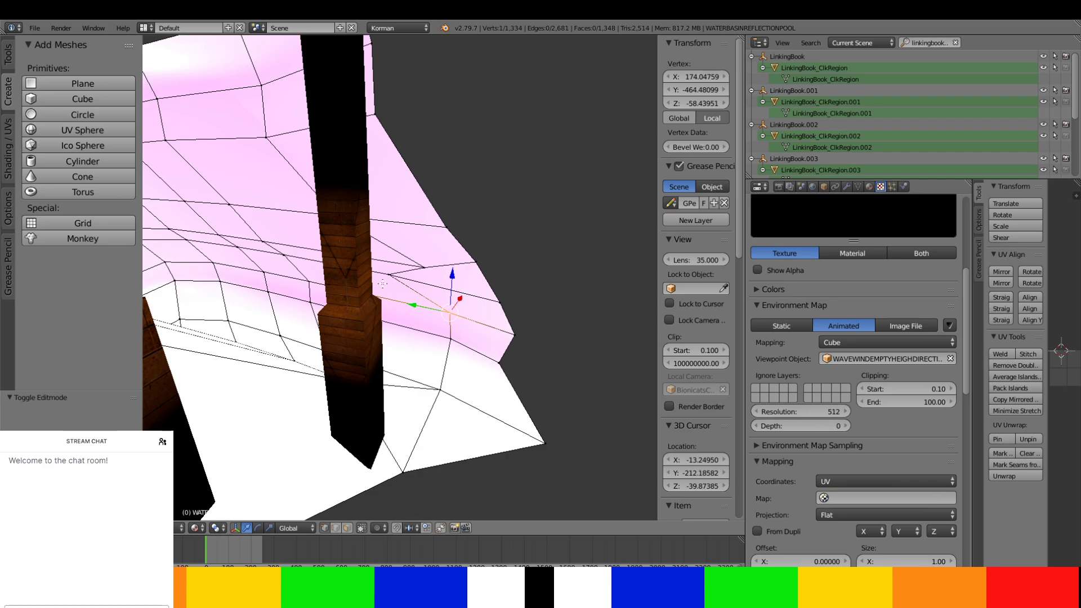
- Set the Y coordinate of the next two wall vertices further up beside the opposite post to -464.48099
right_click(383, 281)
click(701, 90)
text(-464.481)
key(Return)
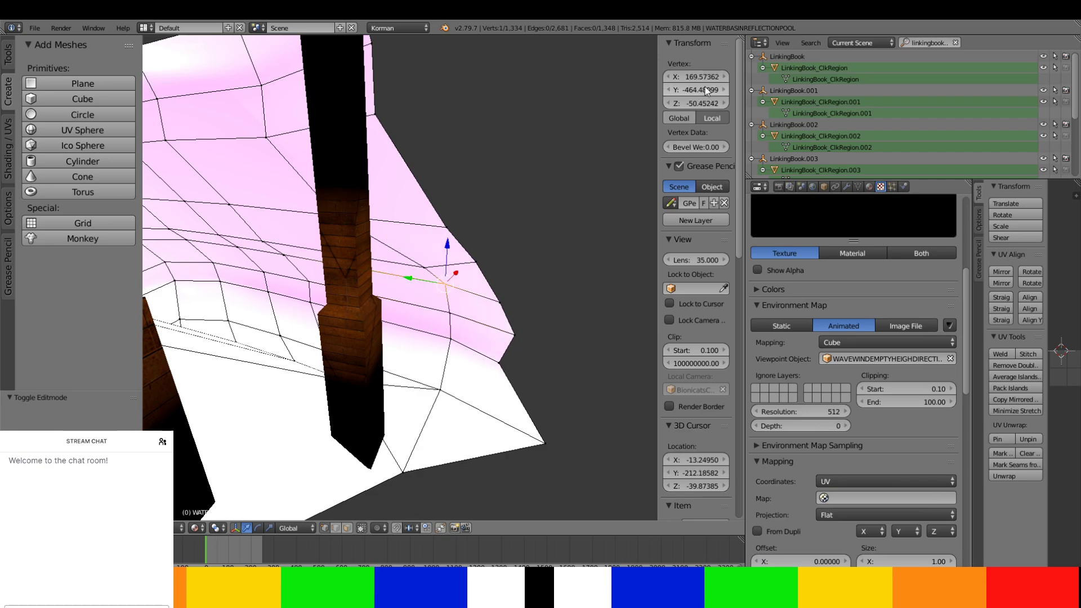
right_click(418, 265)
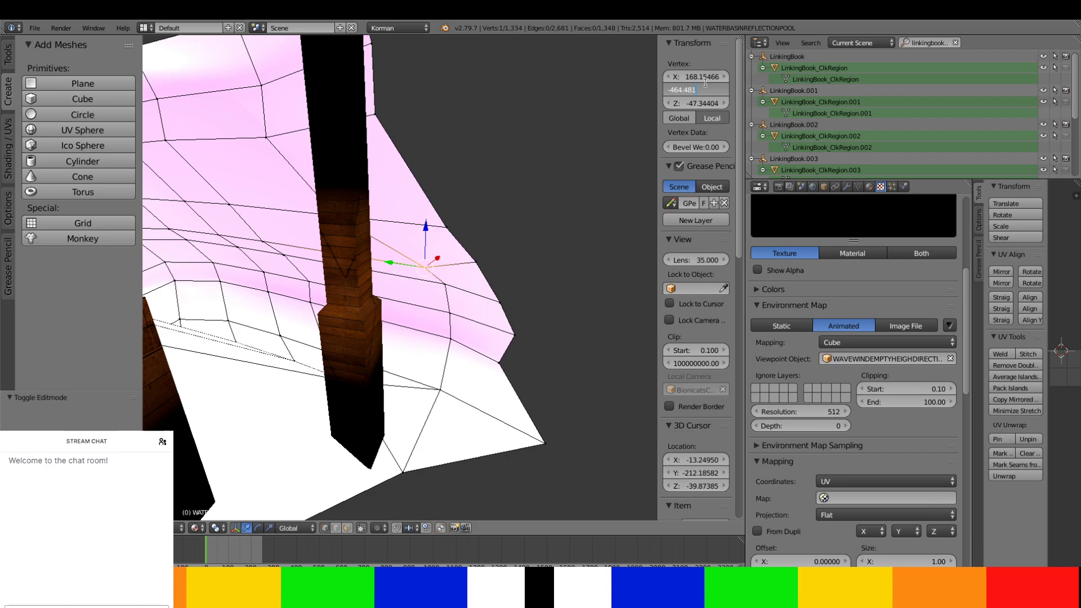
right_click(446, 282)
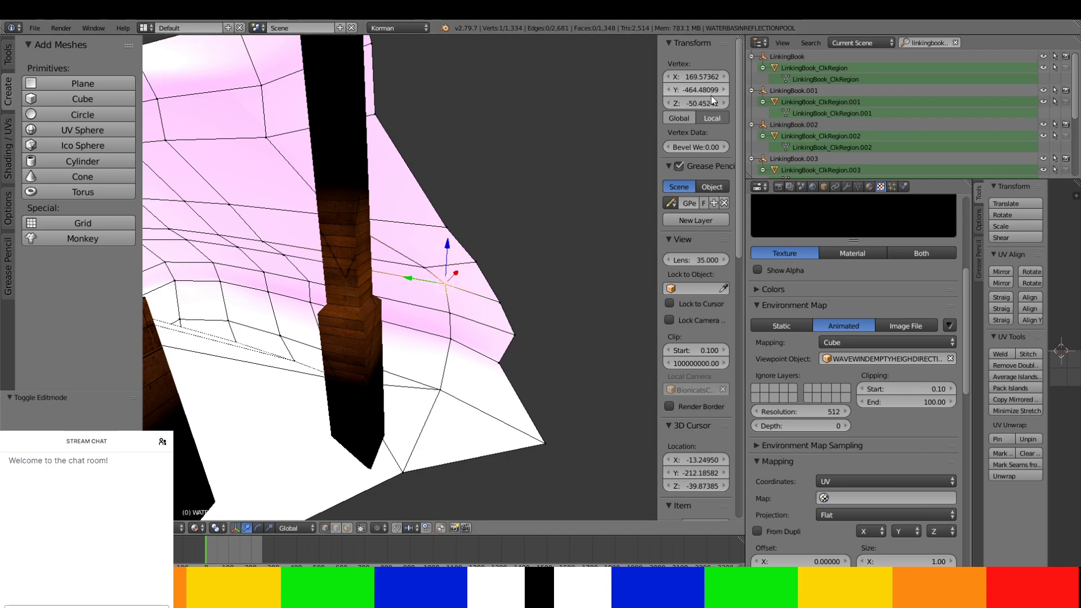
click(627, 144)
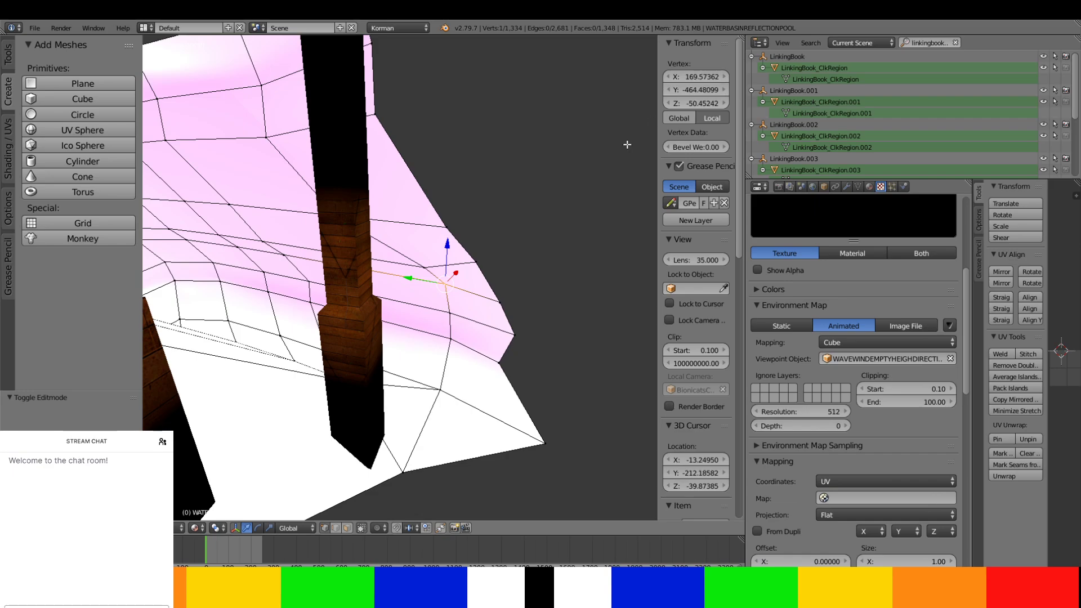
right_click(423, 265)
click(694, 88)
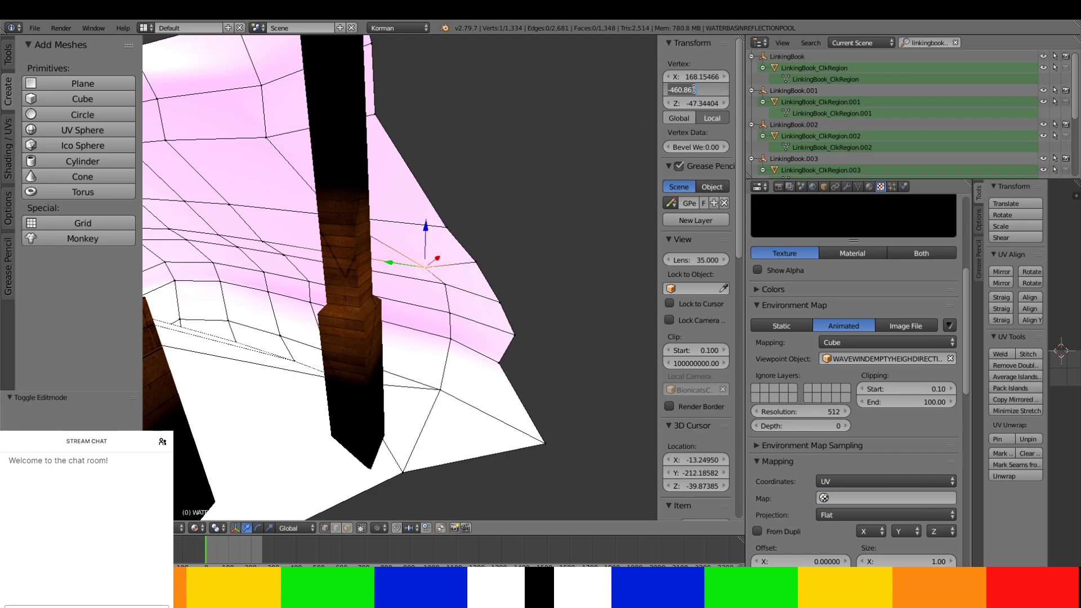
text(-464.48099)
key(Return)
- Set the Y coordinate of the two upper outer edge vertices of the water wall to -464.48099
mouse_move(537, 191)
middle_down()
mouse_move(574, 247)
mouse_move(570, 318)
mouse_move(550, 192)
mouse_move(610, 174)
mouse_move(574, 164)
mouse_move(540, 173)
middle_up()
scroll(570, 251, up, 2)
right_click(518, 159)
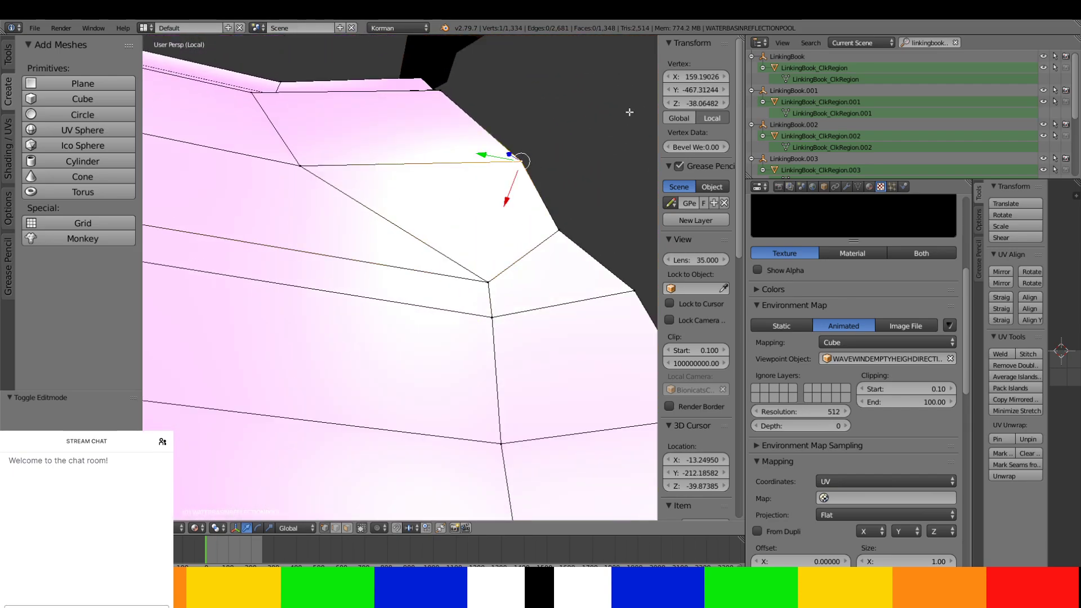
click(698, 90)
text(-464.48099)
key(Return)
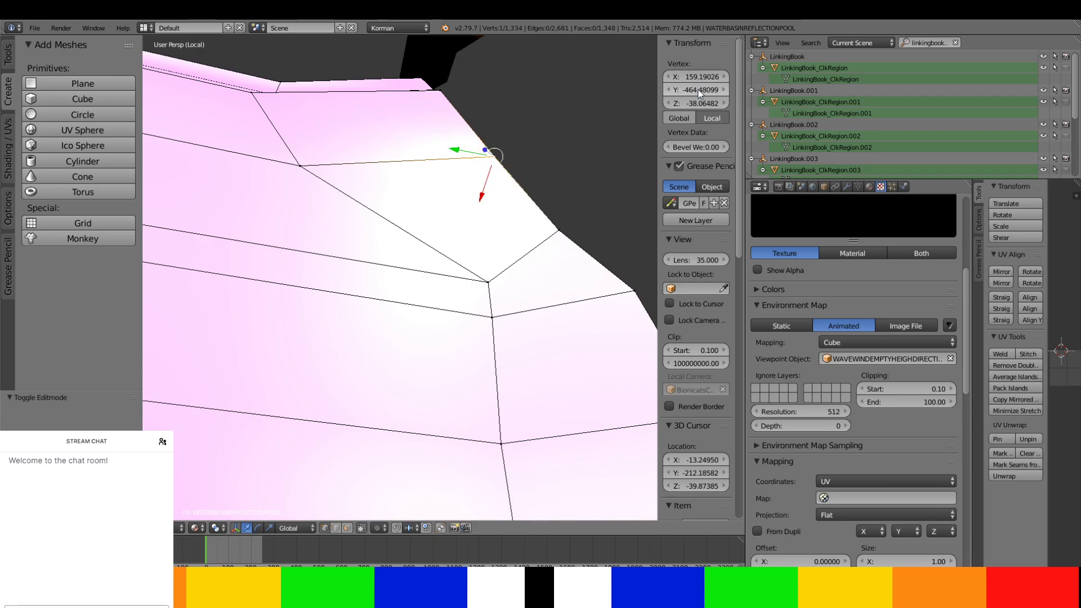
right_click(457, 92)
click(704, 89)
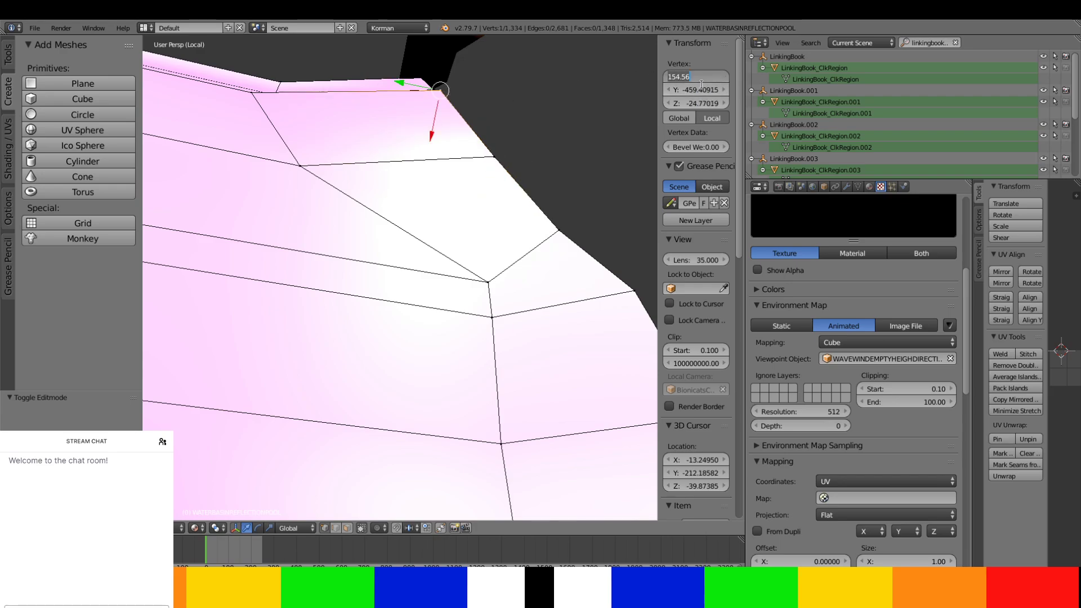
key(Return)
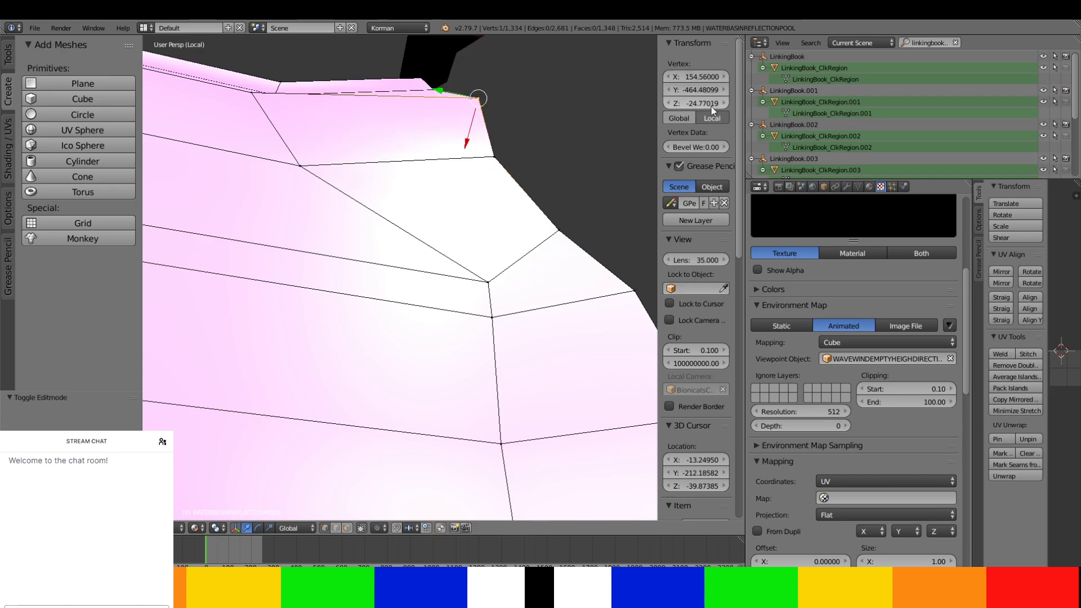
mouse_move(494, 283)
middle_down()
mouse_move(466, 307)
mouse_move(450, 360)
mouse_move(494, 277)
middle_up()
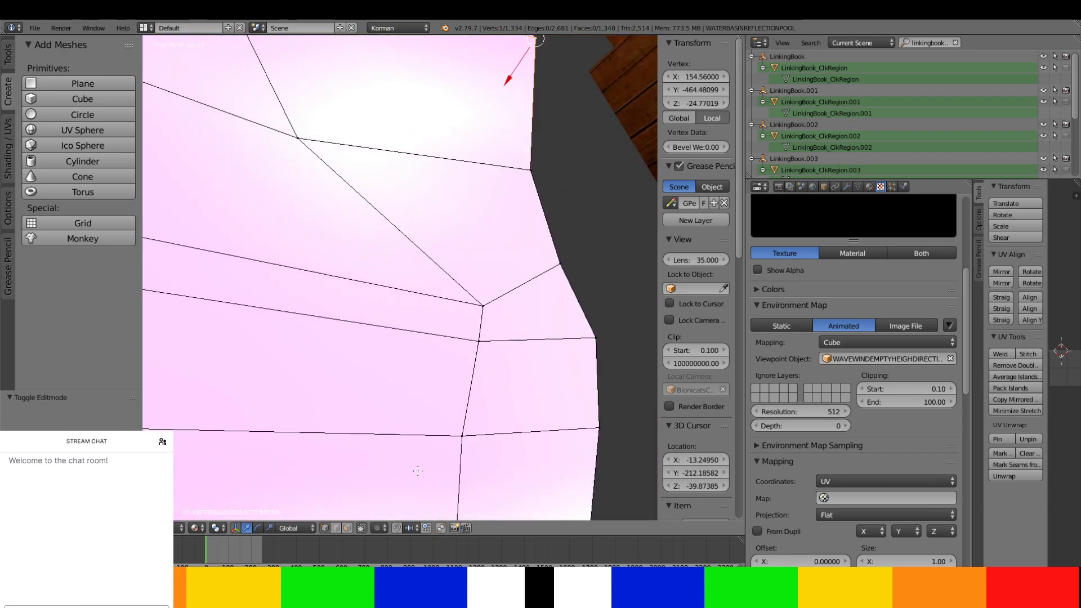
- Triangulate the four-sided wall face between the upper and lower bands at the water's outer edge
click(347, 528)
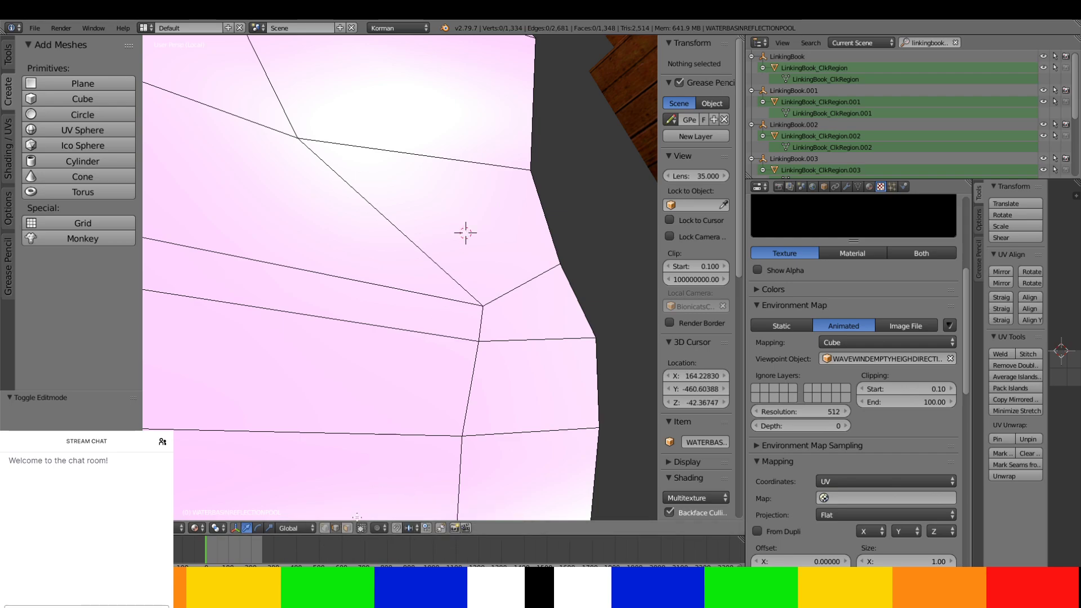
right_click(457, 211)
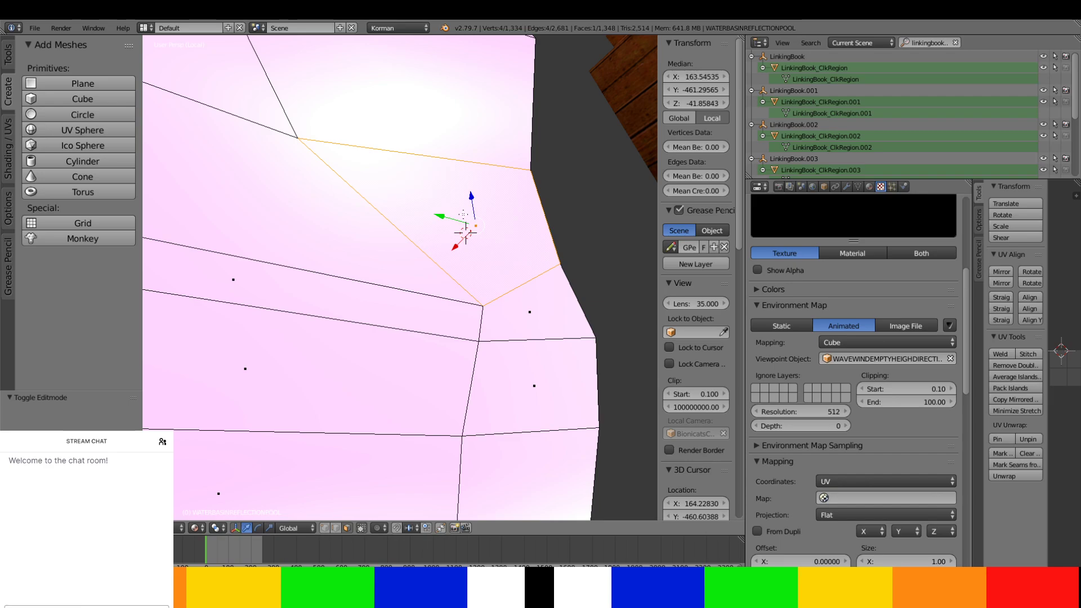
key(ctrl+t)
middle_drag(463, 214, 491, 254)
- Set the Y coordinate of the next wall edge vertex up beside the gate post to -464.48099
click(327, 528)
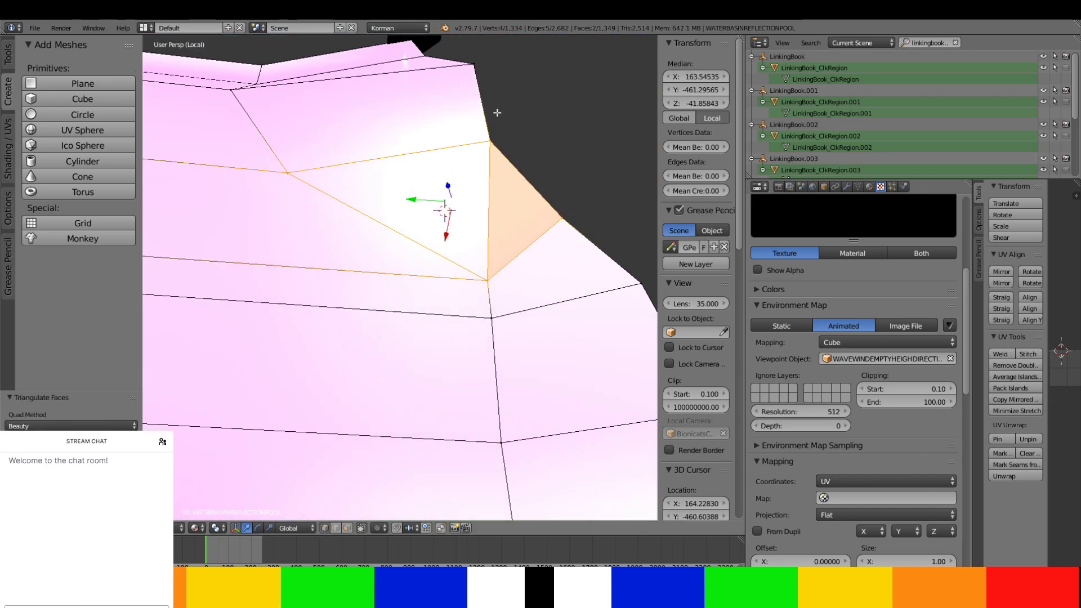
middle_drag(497, 112, 479, 185)
right_click(457, 130)
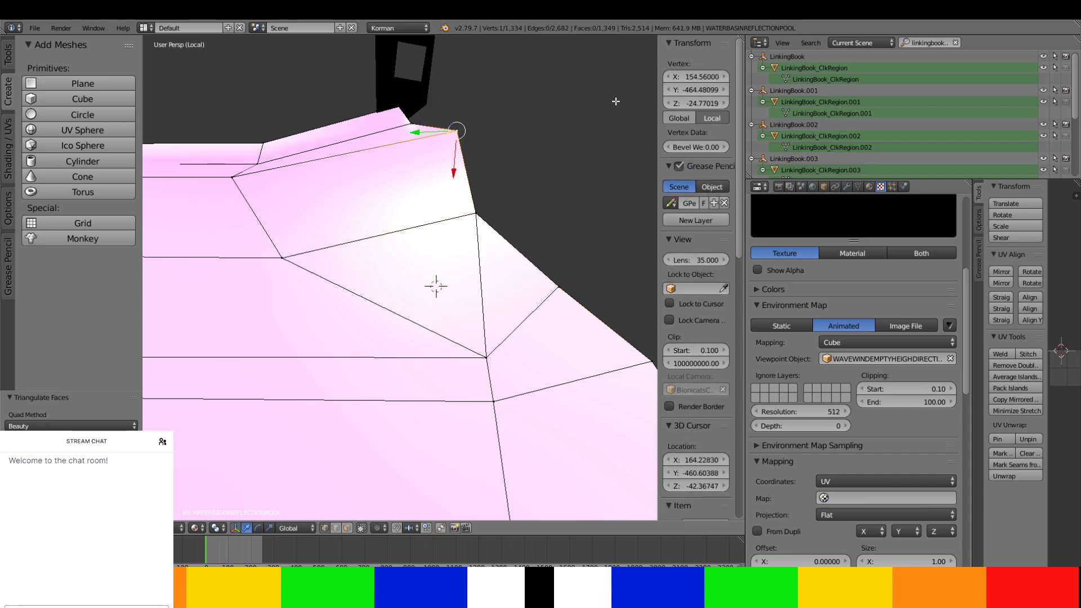
click(697, 90)
key(Return)
middle_drag(521, 138, 613, 256)
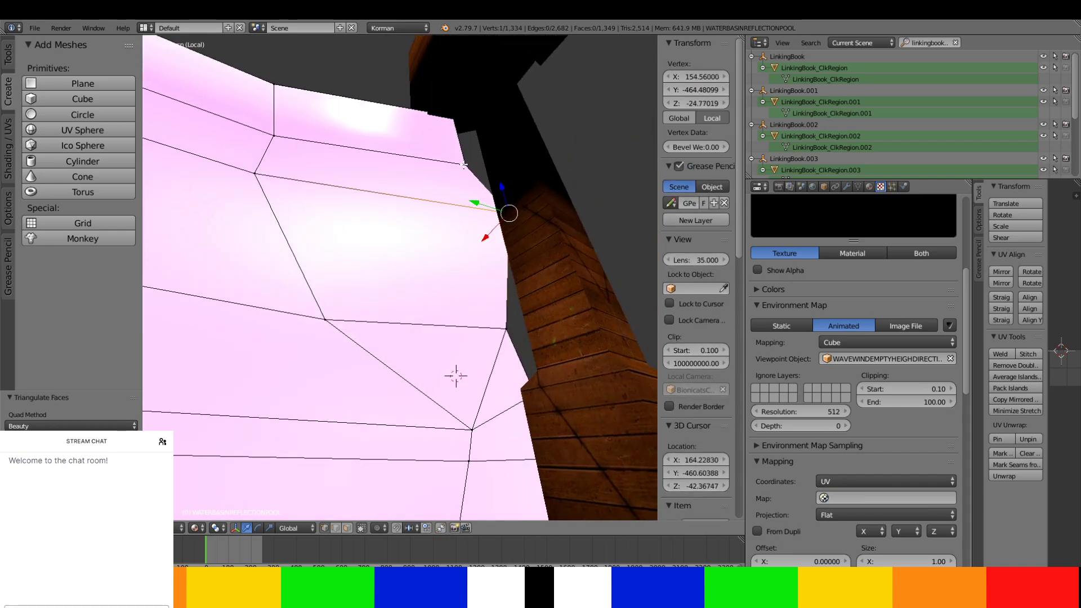
middle_drag(468, 158, 475, 216)
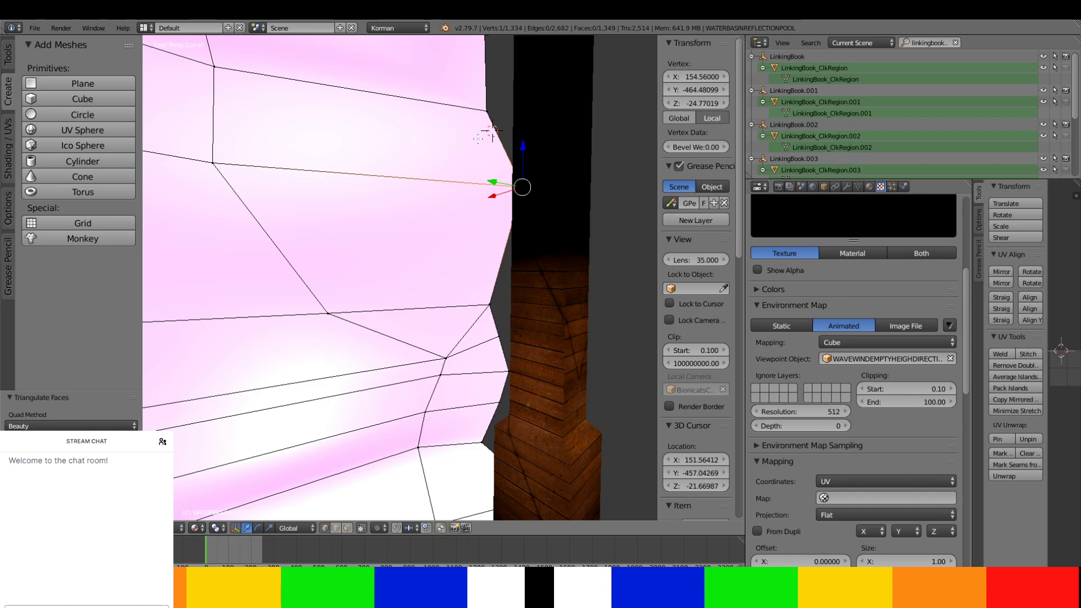
right_click(480, 107)
click(688, 89)
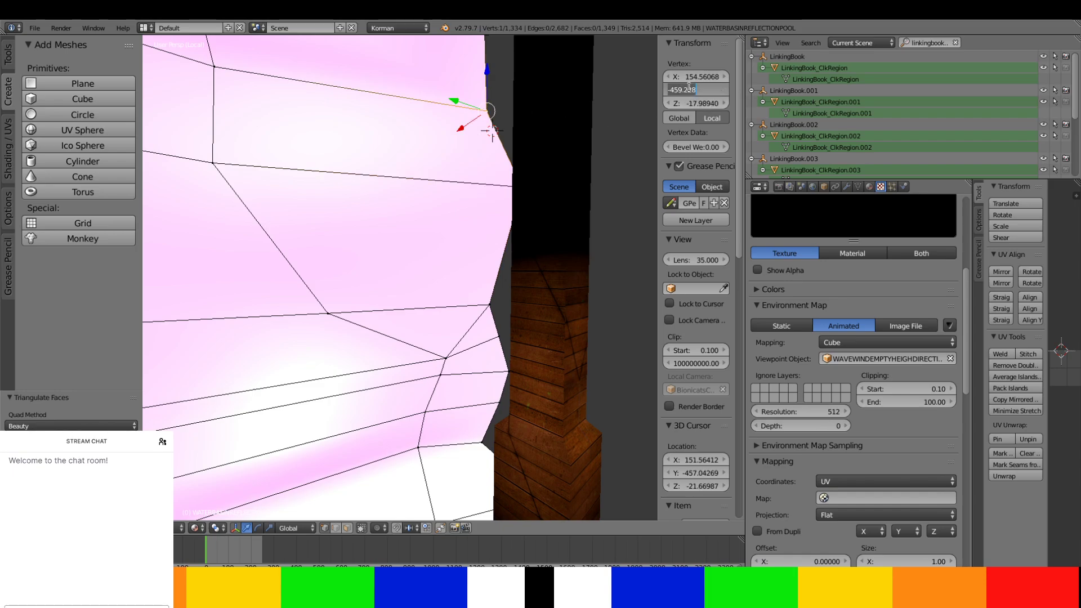
text(-464.48099)
key(Return)
- Set the Y coordinate of the topmost outer corner vertex of the water wall to -464.48099
middle_drag(480, 85, 383, 290)
right_click(519, 146)
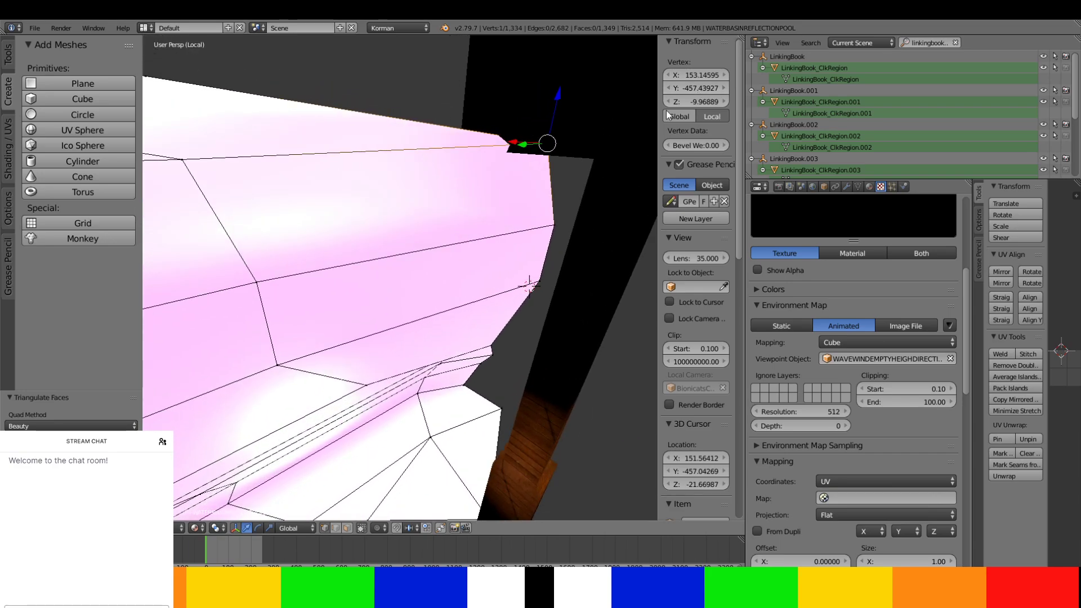
key(Return)
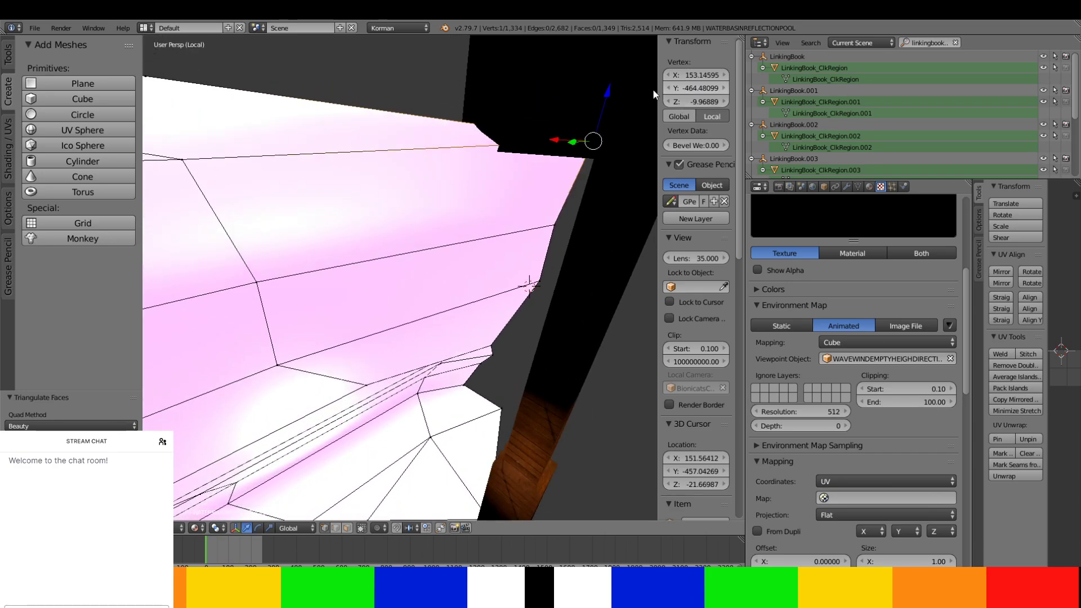
- Match the topmost outer corner vertex to the neighbouring rim vertex's height by setting its Z coordinate to -6.17252
middle_drag(506, 149, 473, 231)
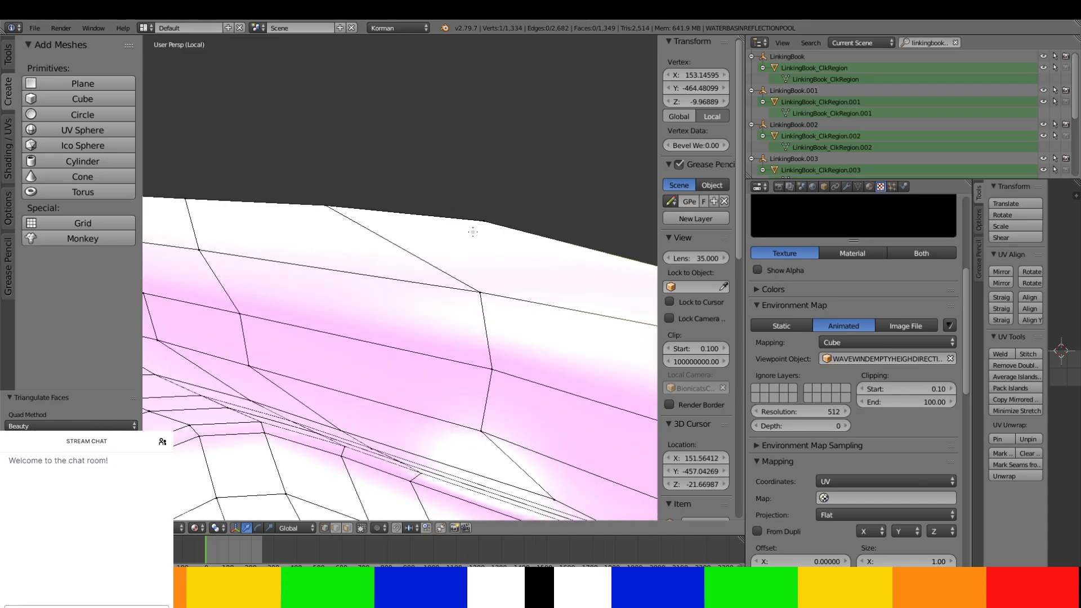
right_click(479, 221)
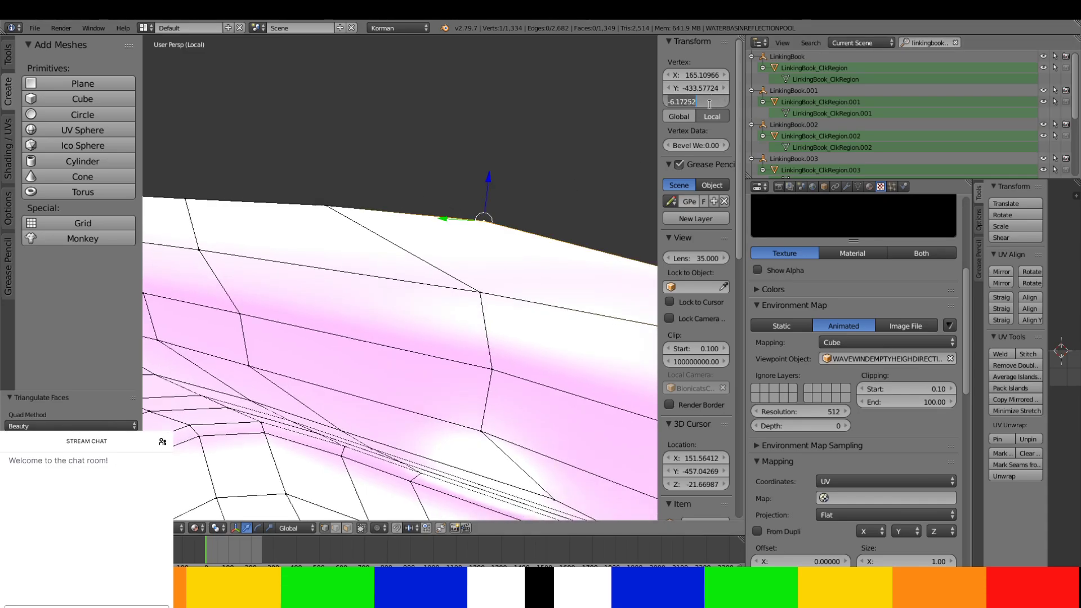
click(399, 339)
middle_drag(399, 338, 247, 269)
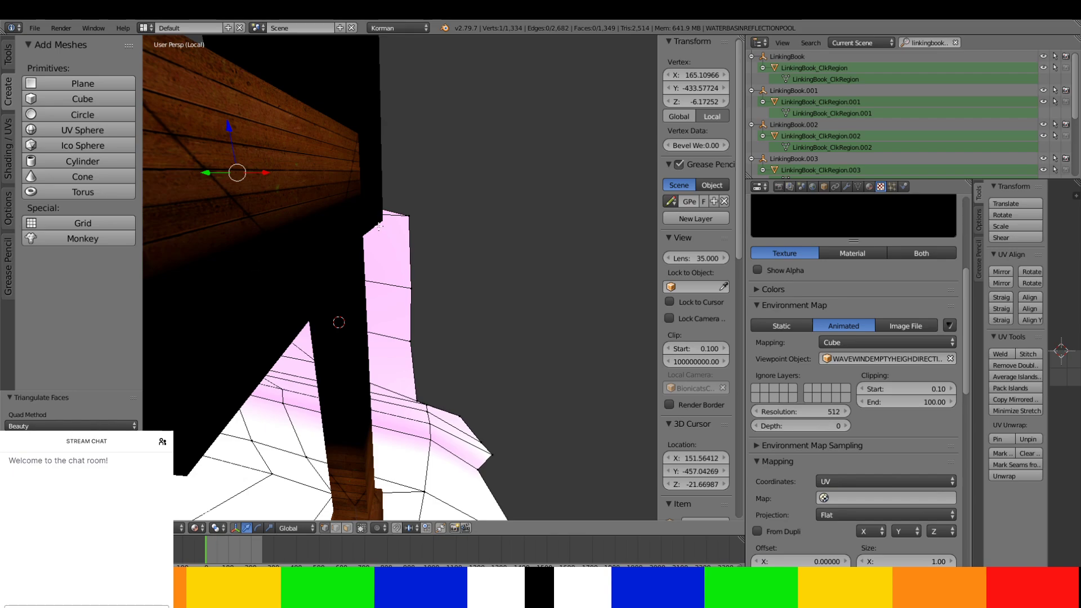
right_click(403, 214)
click(690, 100)
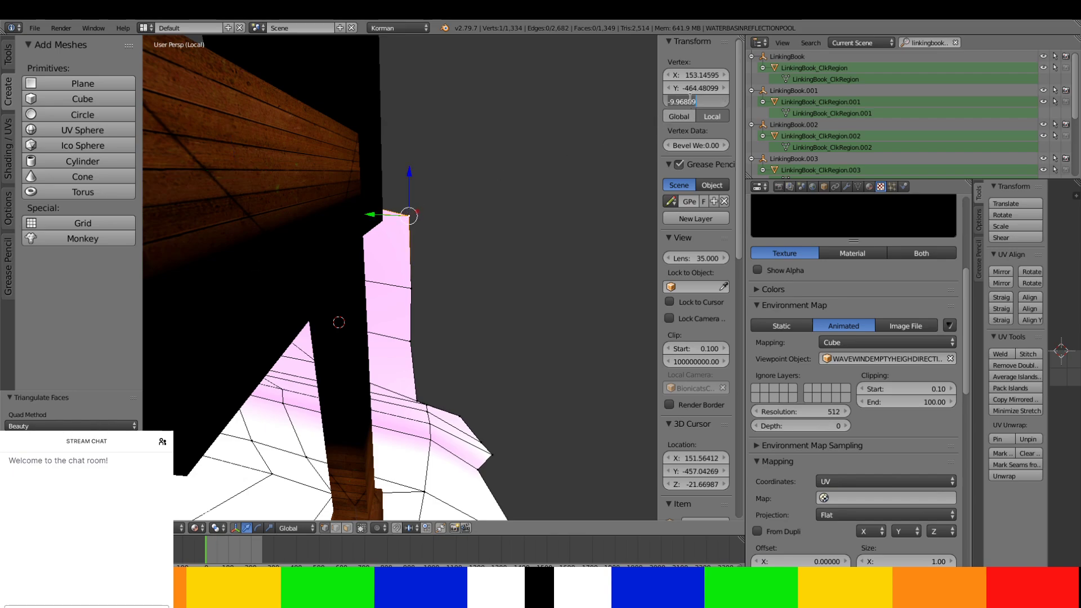
text(-6.17252)
key(Return)
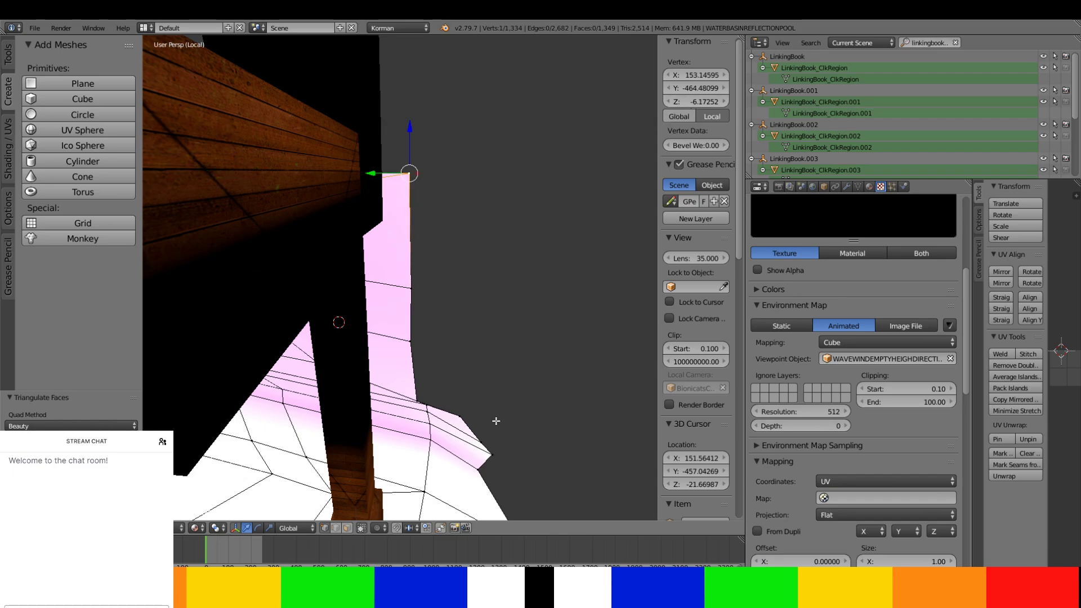
- Delete the strip of six faces projecting past the aligned edge, from the lower wall down to the pool floor
middle_drag(496, 420, 501, 328)
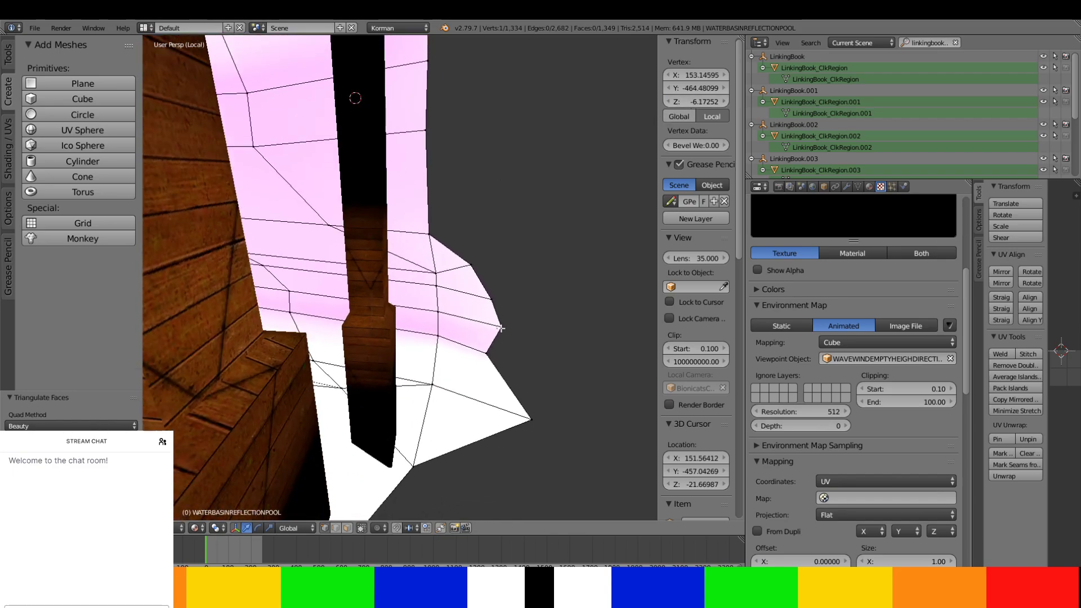
click(347, 529)
right_click(449, 262)
ctrl+right_click(457, 422)
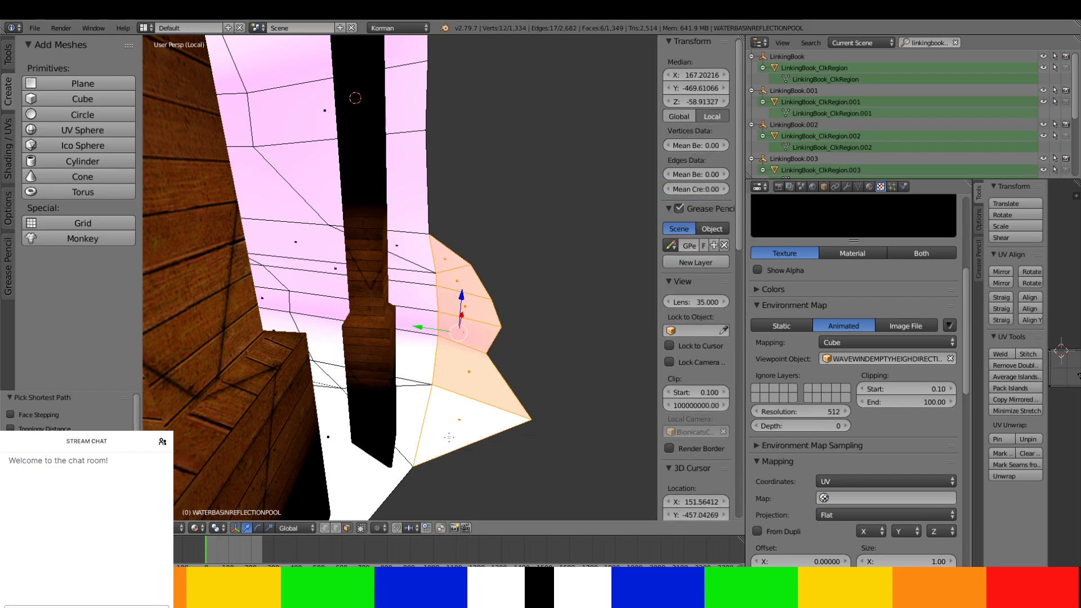
key(x)
click(451, 436)
- Move the three upper vertical edges of the wall's outer end about 7.84 units outward along X
middle_drag(451, 436, 441, 532)
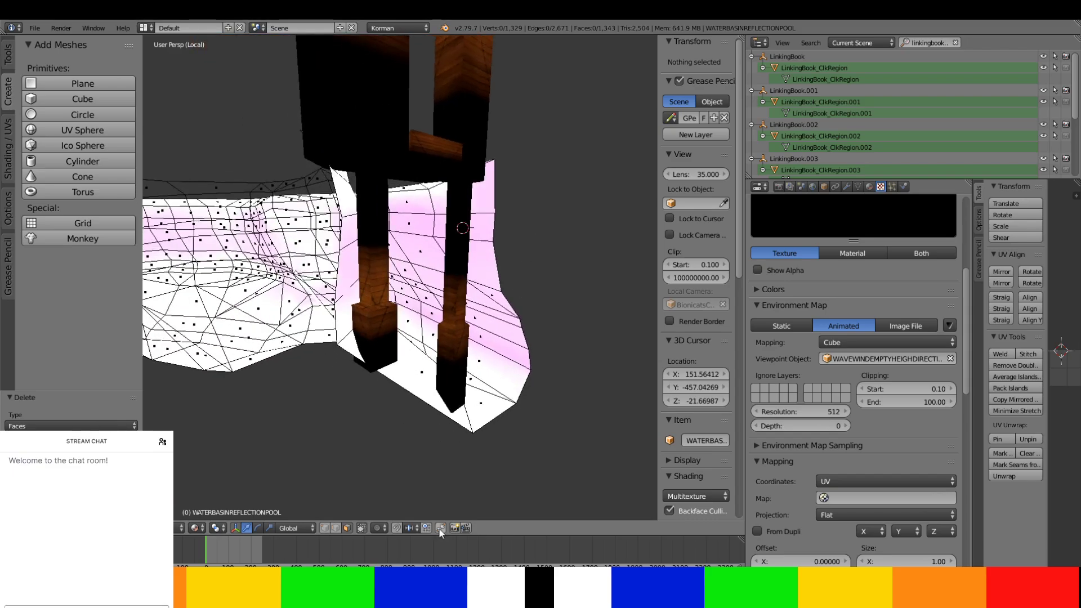
right_click(492, 194)
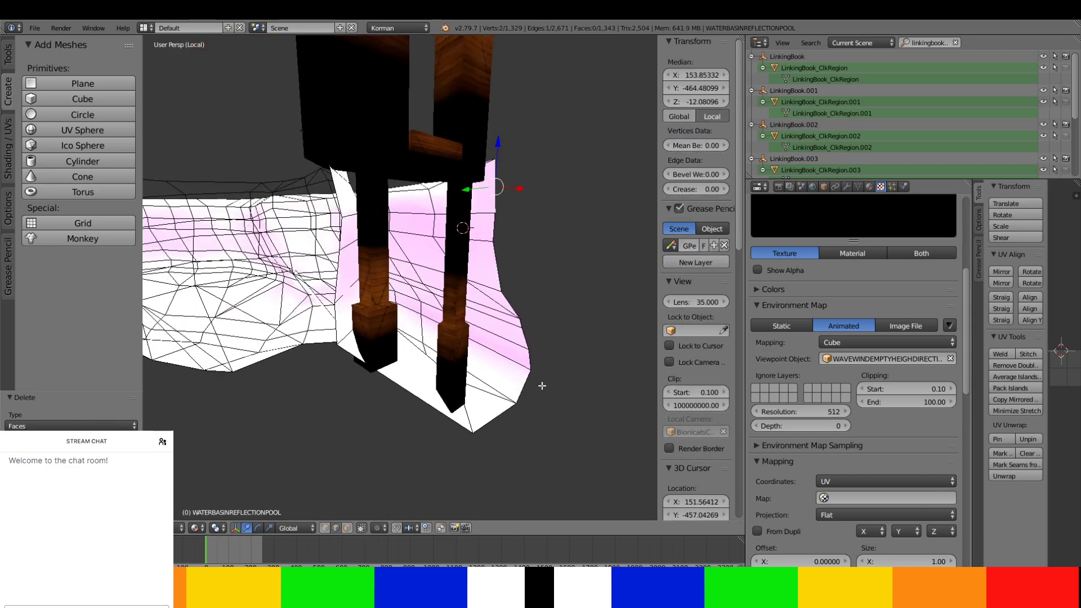
ctrl+right_click(495, 273)
middle_drag(495, 273, 470, 170)
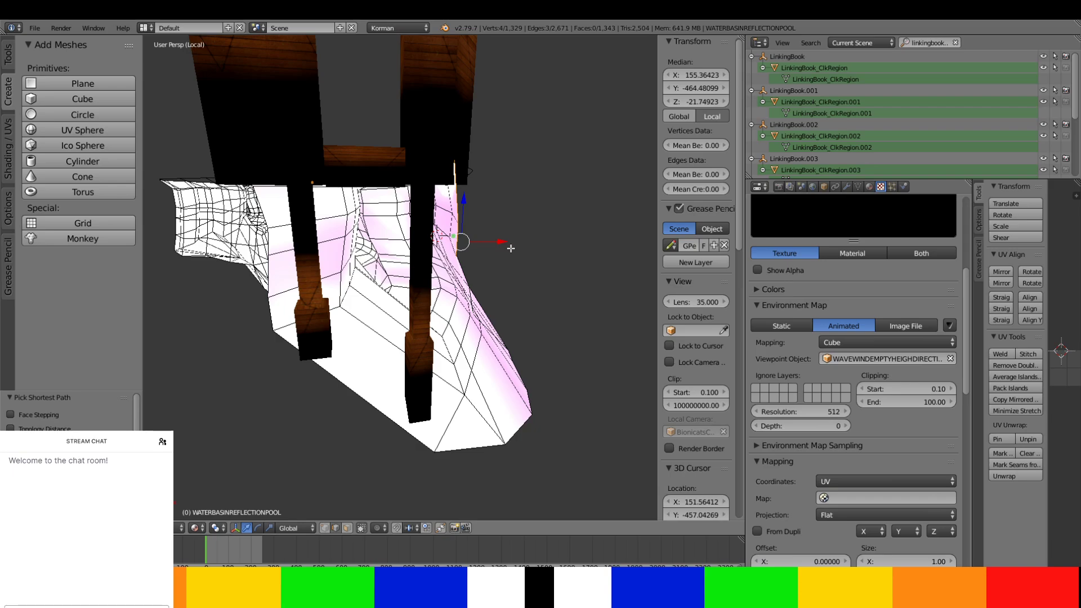
drag(503, 241, 542, 235)
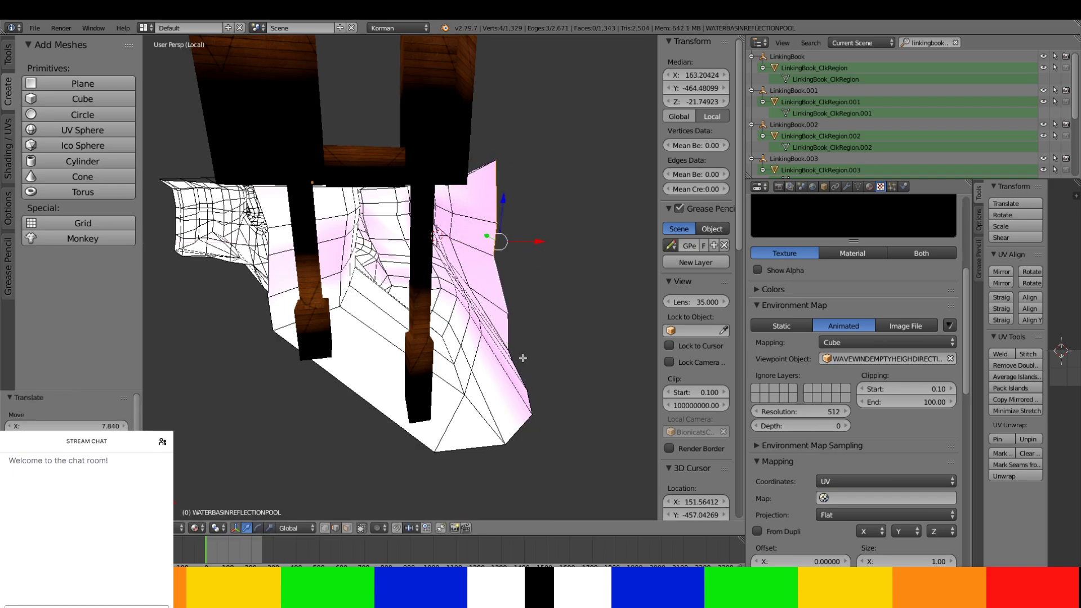
- Move the wall end's single edge below the shifted upper edges about 2.394 units outward along X
middle_drag(523, 358, 500, 314)
right_click(522, 329)
drag(521, 323, 540, 317)
- Select the open end's boundary edges from beside the near gate post, along the bottom and up the opposite wall
middle_drag(268, 189, 302, 170)
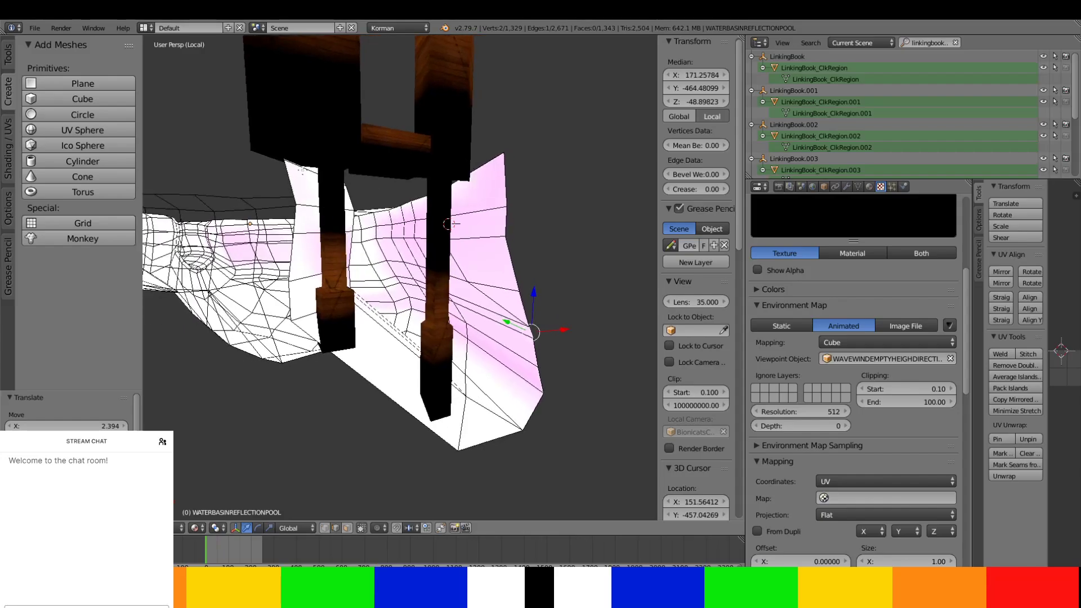
right_click(278, 143)
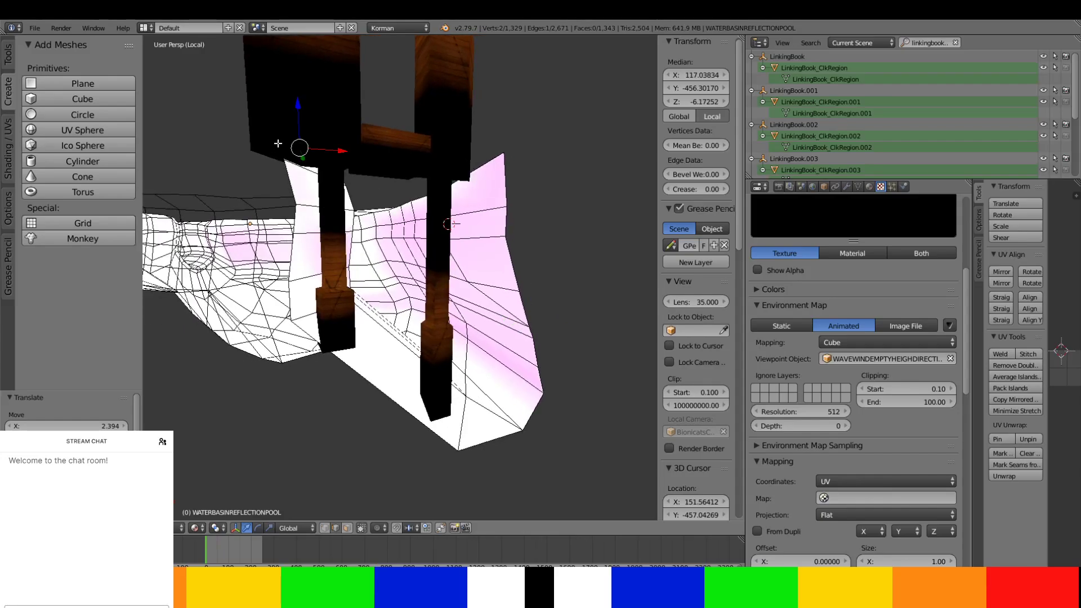
ctrl+right_click(439, 437)
ctrl+right_click(507, 192)
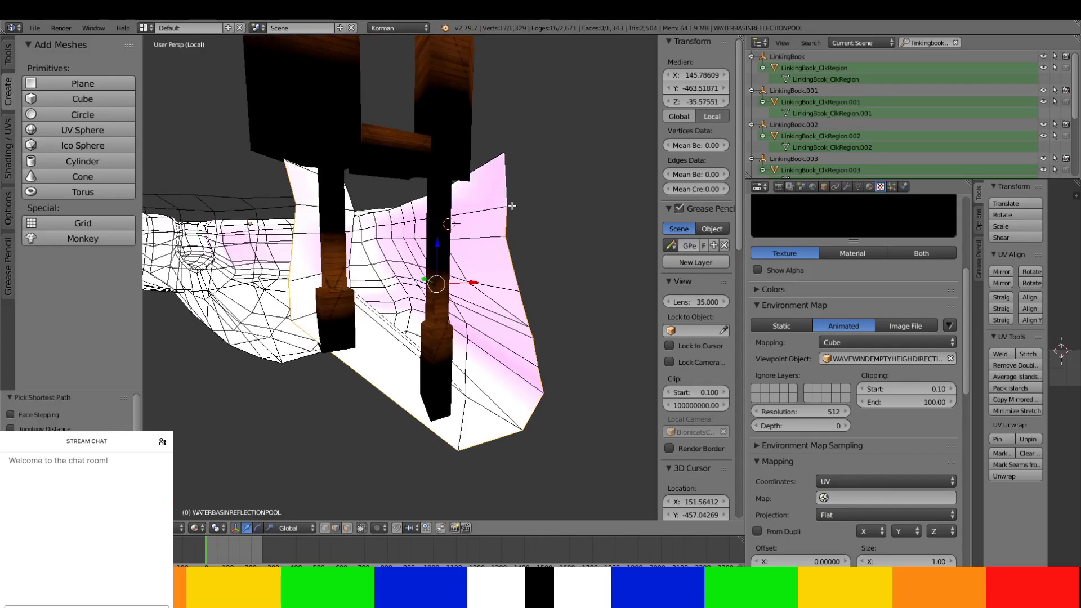
middle_drag(508, 193, 358, 287)
key(f)
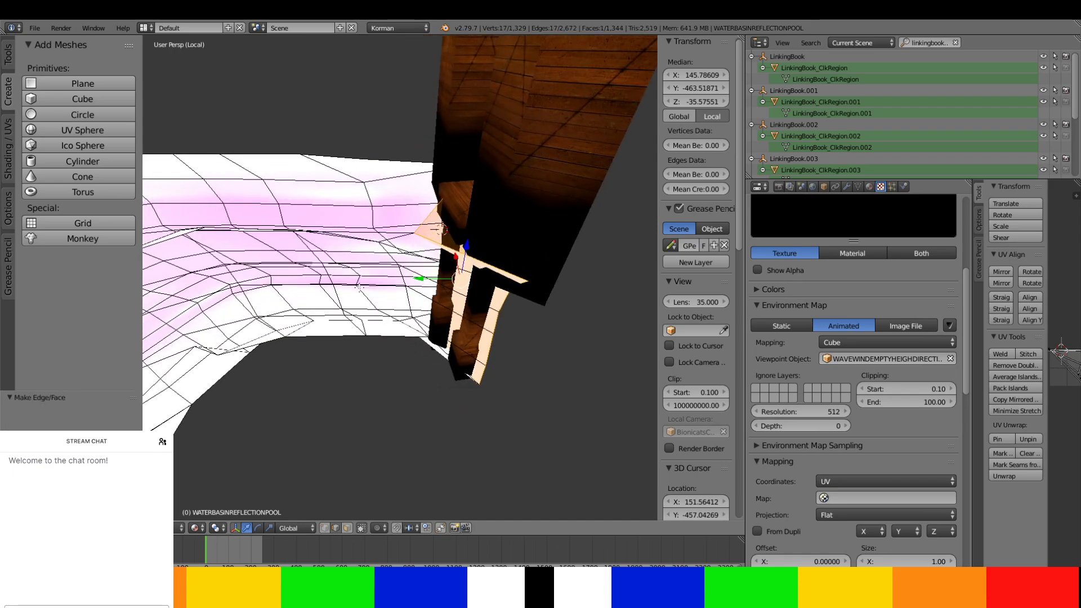
key(ctrl+z)
key(ctrl+z)
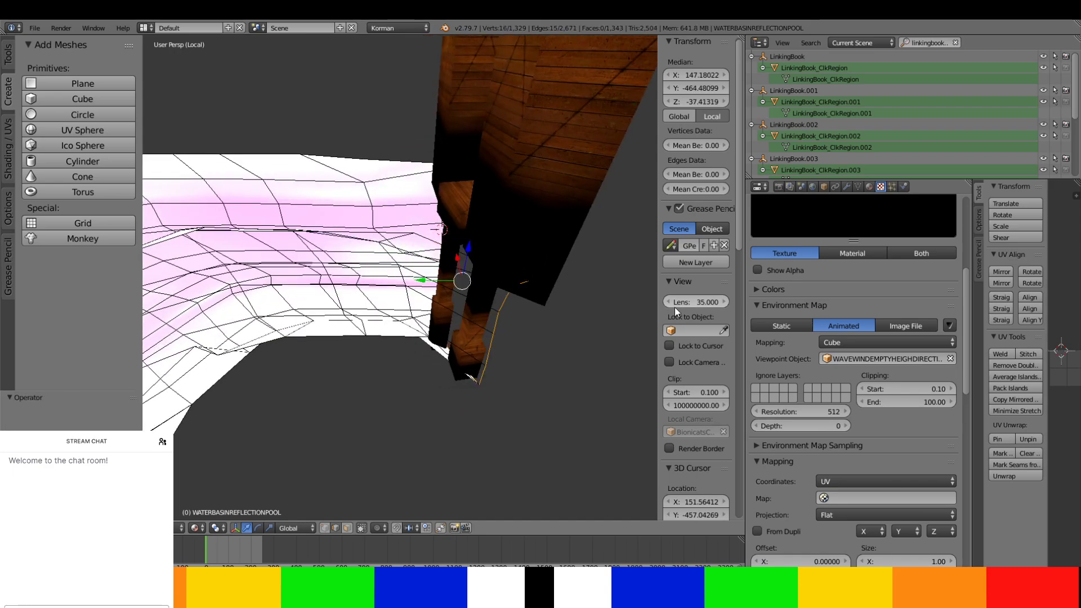
- Close the pool's open end at the gate by filling the 16-vertex boundary with a face and triangulating it
middle_drag(569, 270, 531, 289)
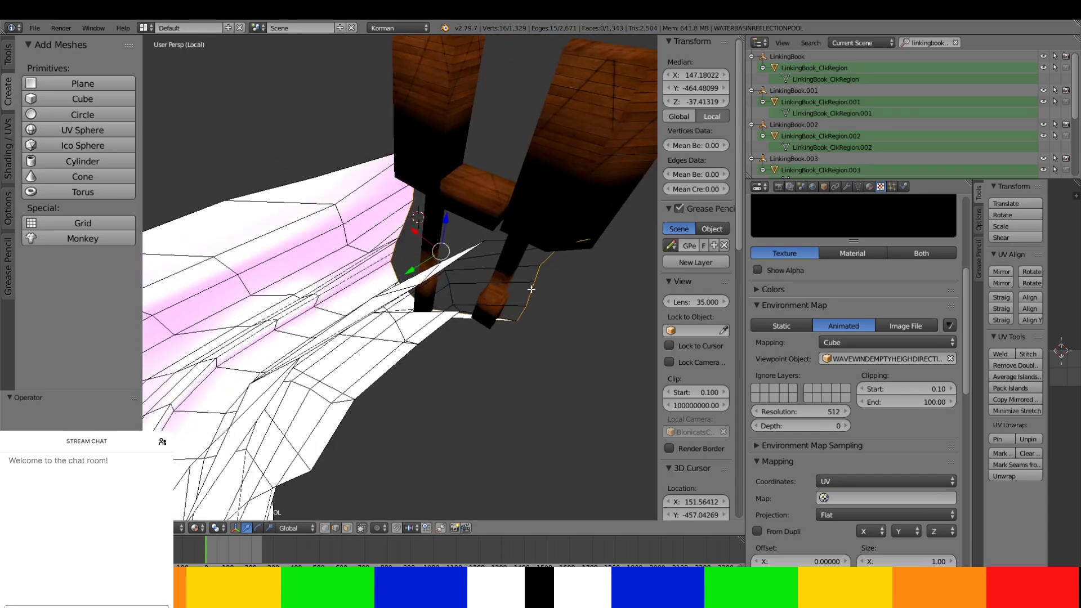
key(f)
key(ctrl+t)
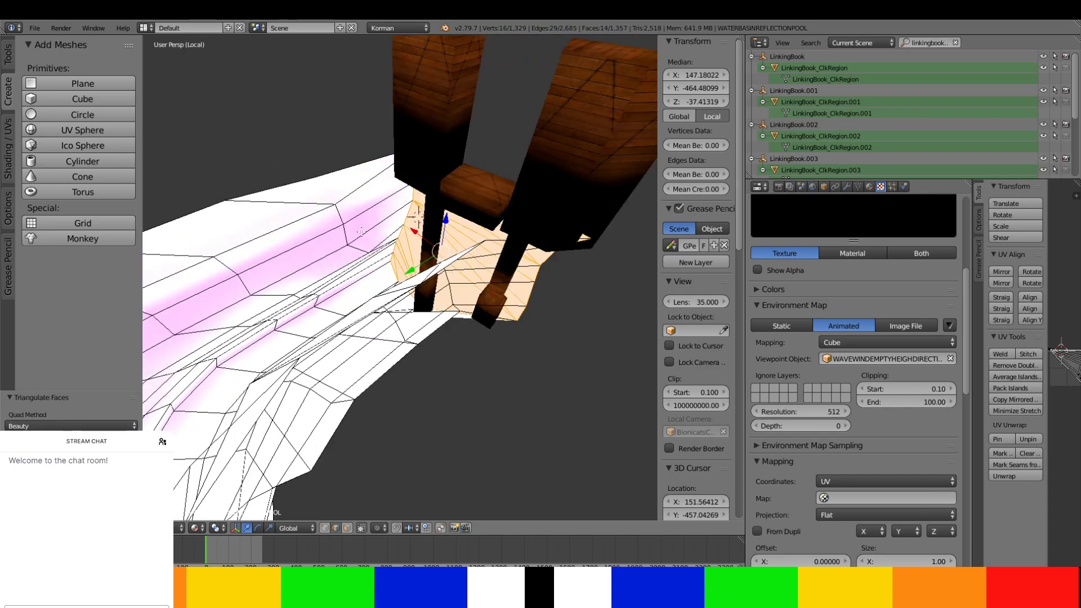
- Select the outer wall's end edge chain from top to bottom and move it inward along Y to about -458.007
key(KP_Decimal)
middle_drag(470, 262, 621, 153)
scroll(588, 287, down, 4)
middle_drag(403, 217, 522, 192)
right_click(429, 179)
middle_drag(460, 237, 457, 104)
ctrl+right_click(484, 415)
middle_drag(487, 369, 371, 51)
middle_drag(491, 248, 436, 356)
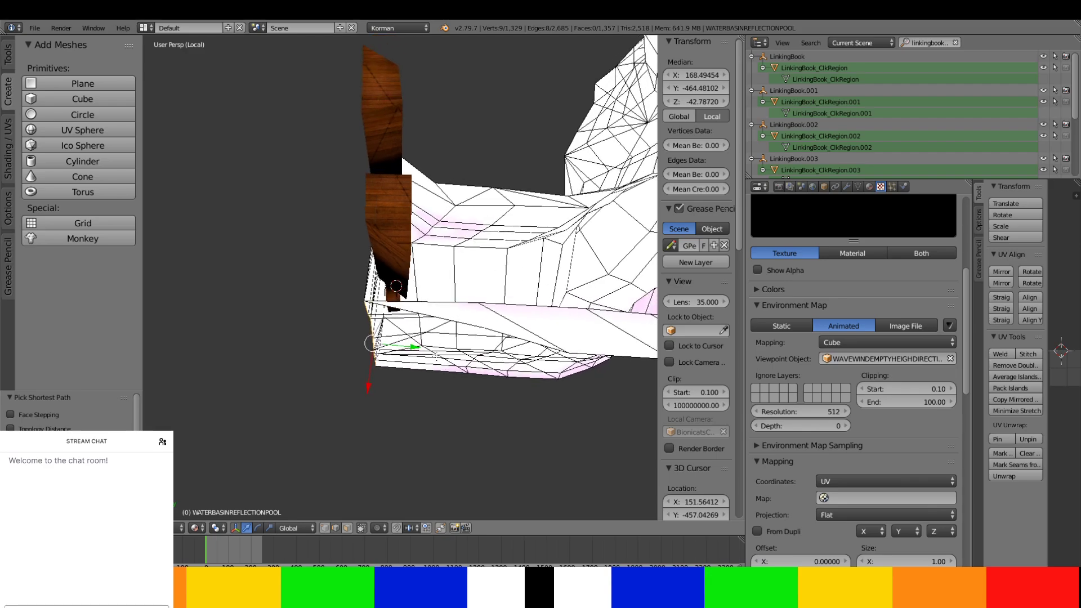
key(g)
key(y)
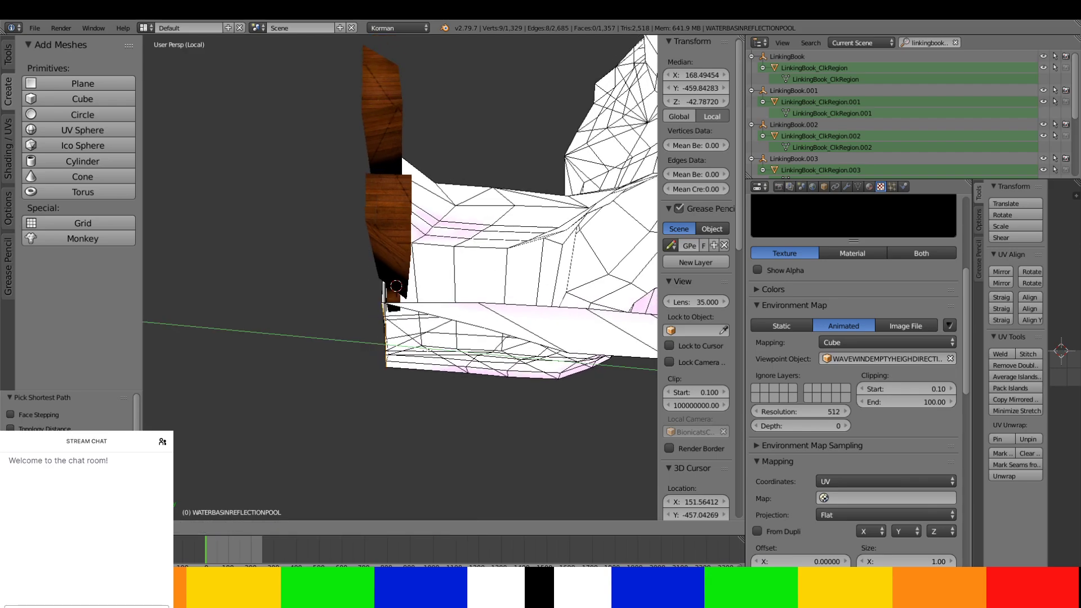
click(385, 373)
- Shift the end edge chain along Y to about -455.494 and outward along X to about 172.384
key(g)
key(x)
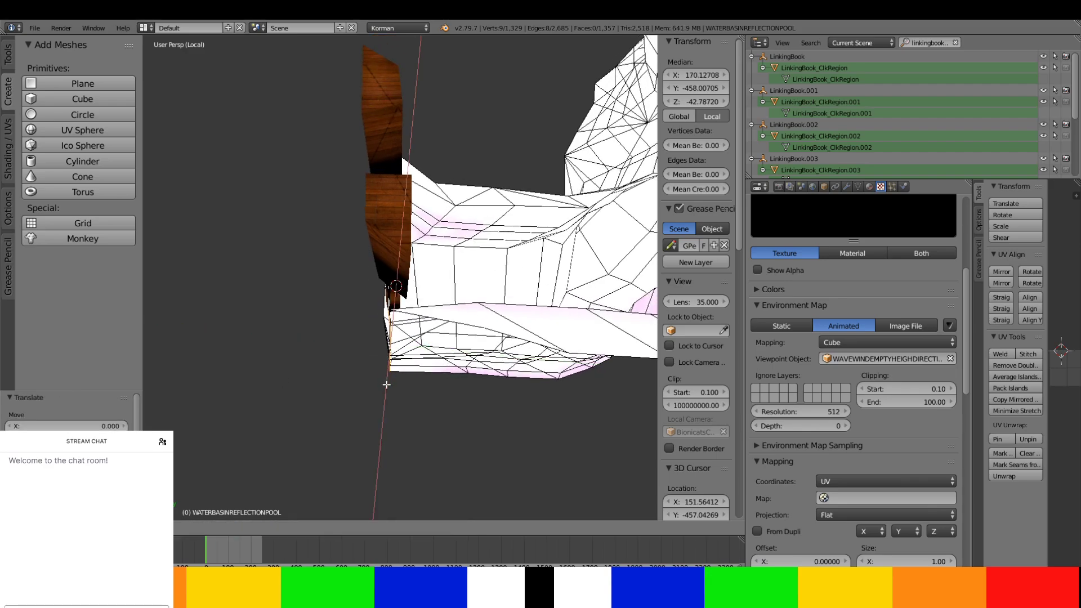
key(y)
drag(419, 348, 420, 349)
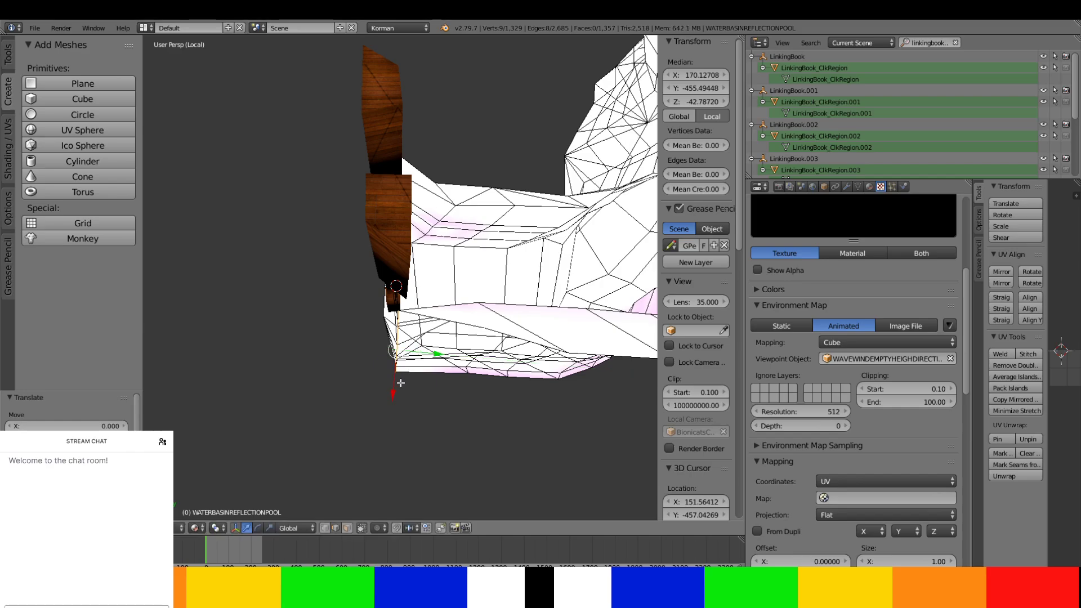
drag(400, 384, 391, 397)
- In vertex selection, copy the Y coordinate of the shifted end edge's bottom vertex and select the central bottom vertex of the closed end
middle_drag(390, 383, 441, 332)
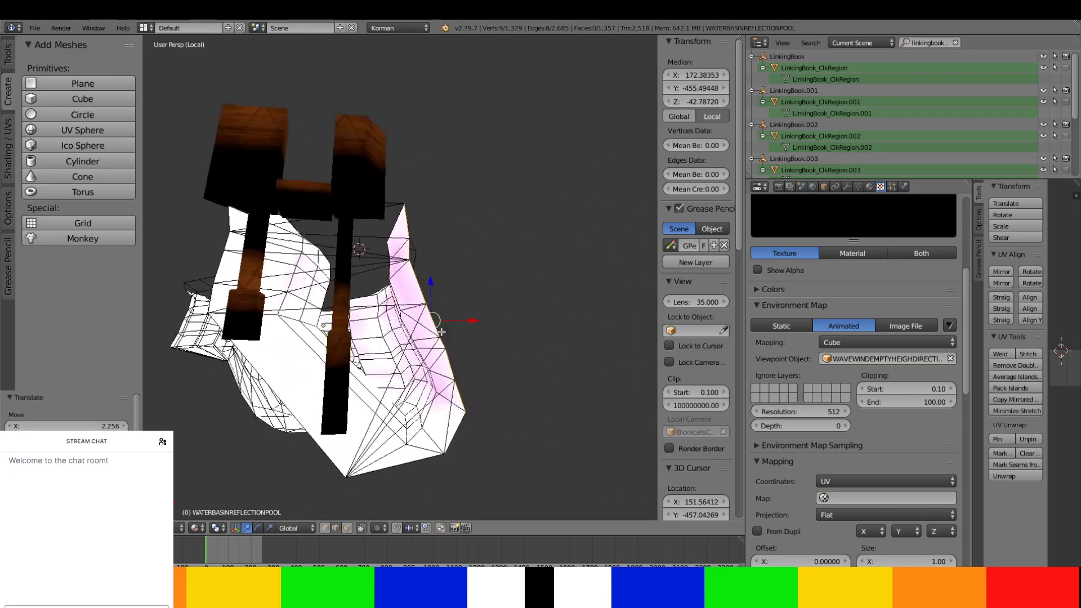
click(325, 528)
middle_drag(360, 484, 432, 322)
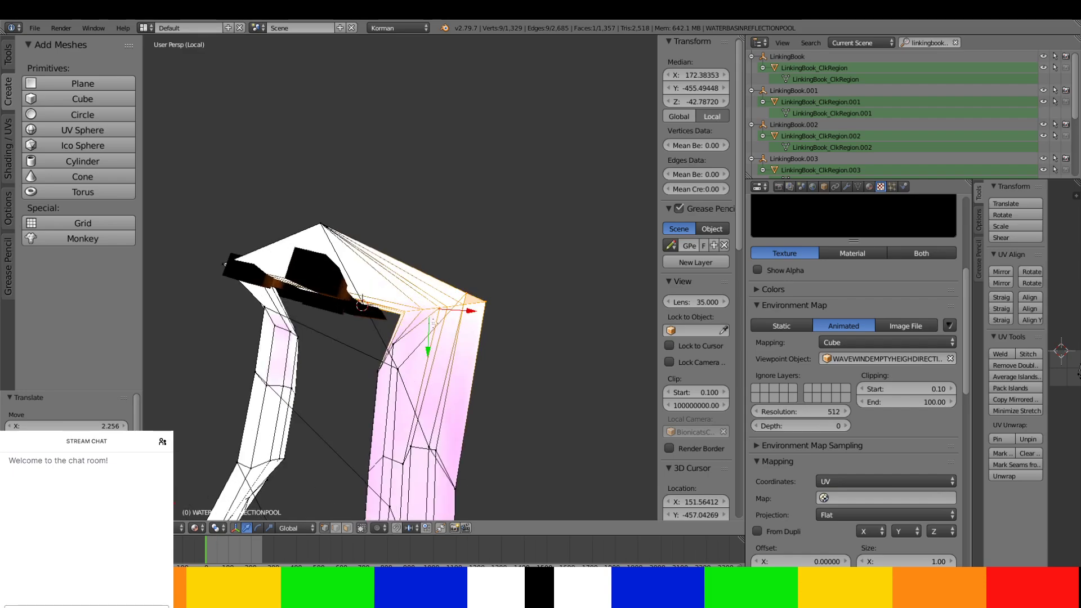
right_click(466, 293)
click(697, 99)
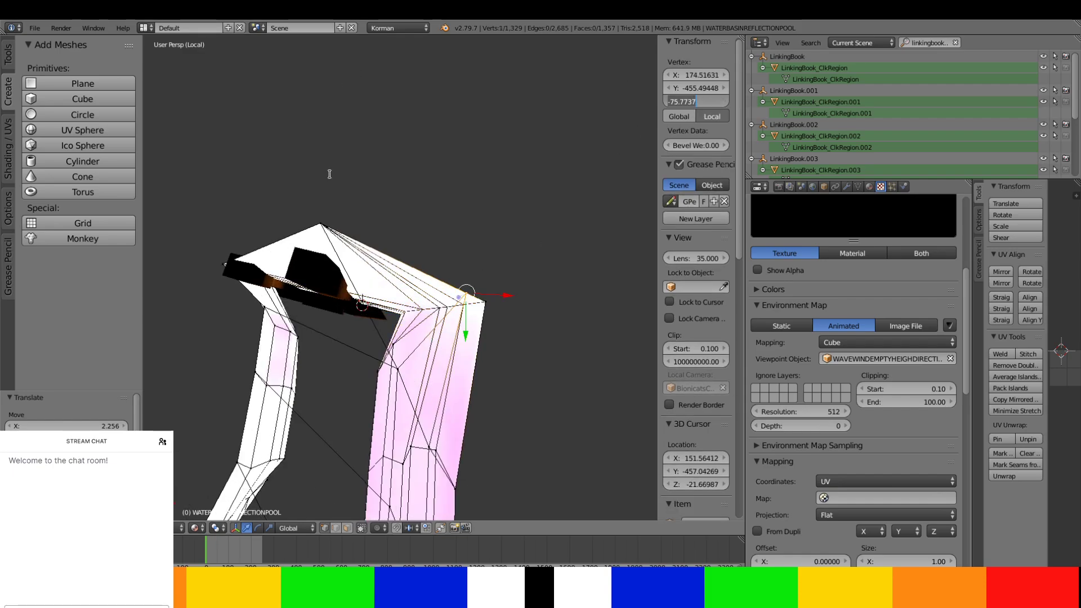
click(706, 87)
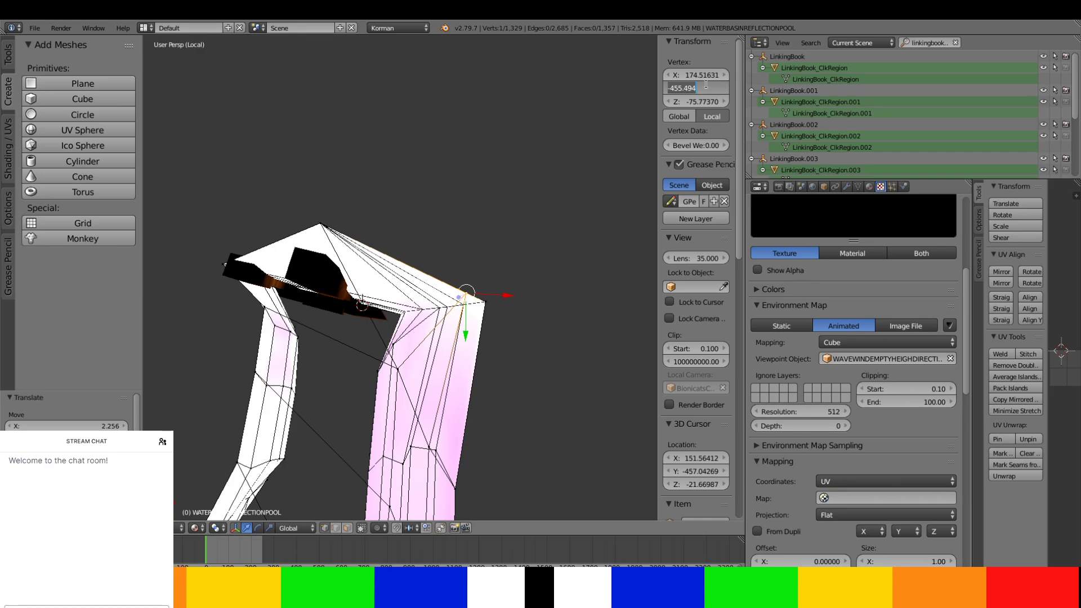
click(348, 204)
right_click(322, 225)
text(-455.49399)
key(Return)
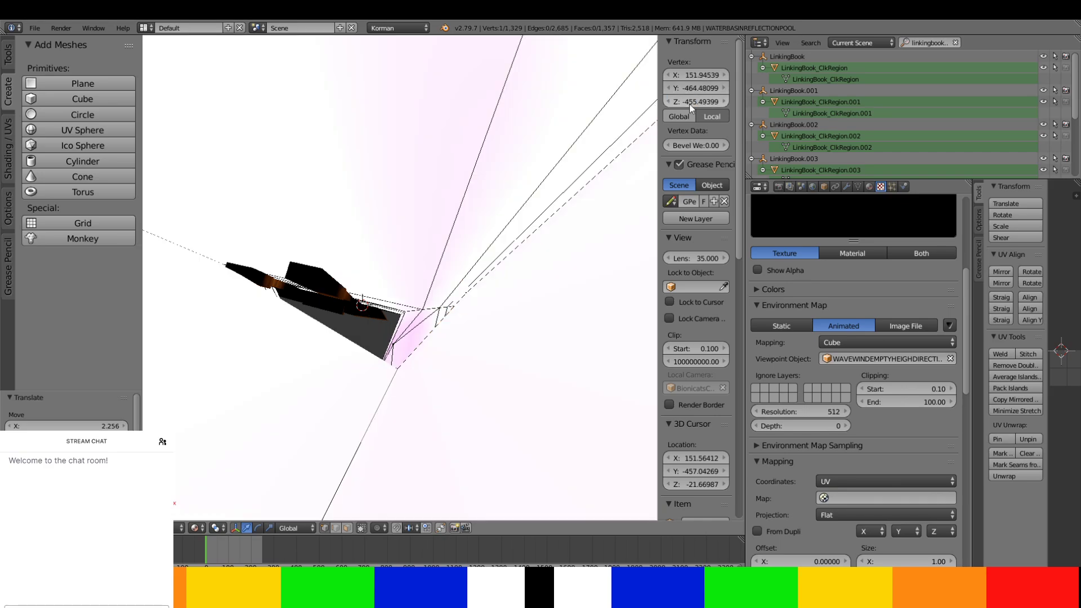
key(ctrl+z)
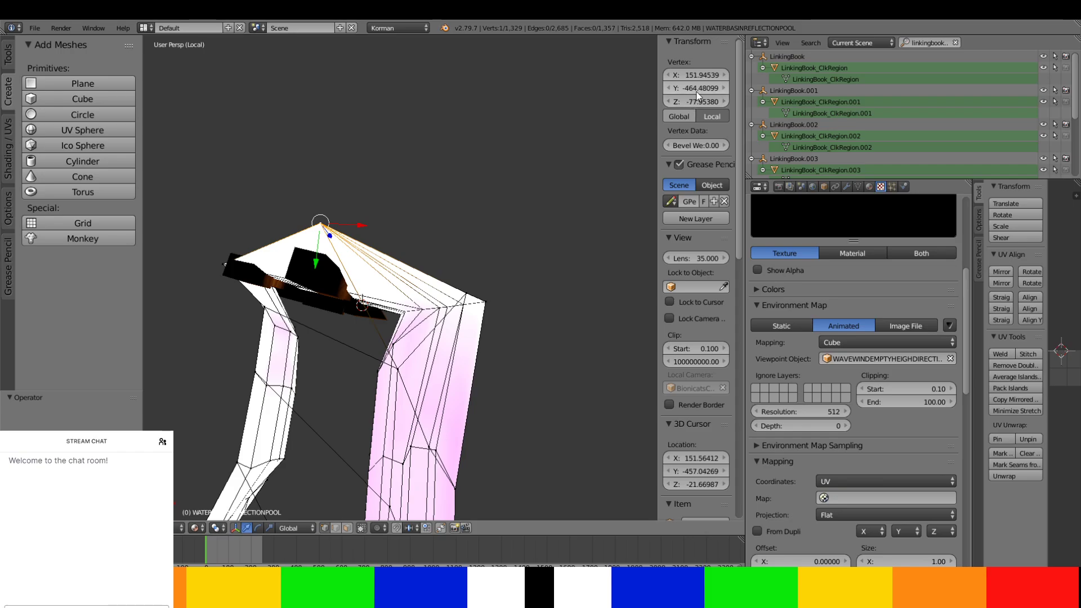
- Set the central bottom vertex's Y coordinate to -455.49399 and leave mesh editing
double_click(695, 90)
text(-455.49399)
key(Return)
middle_drag(550, 181, 409, 304)
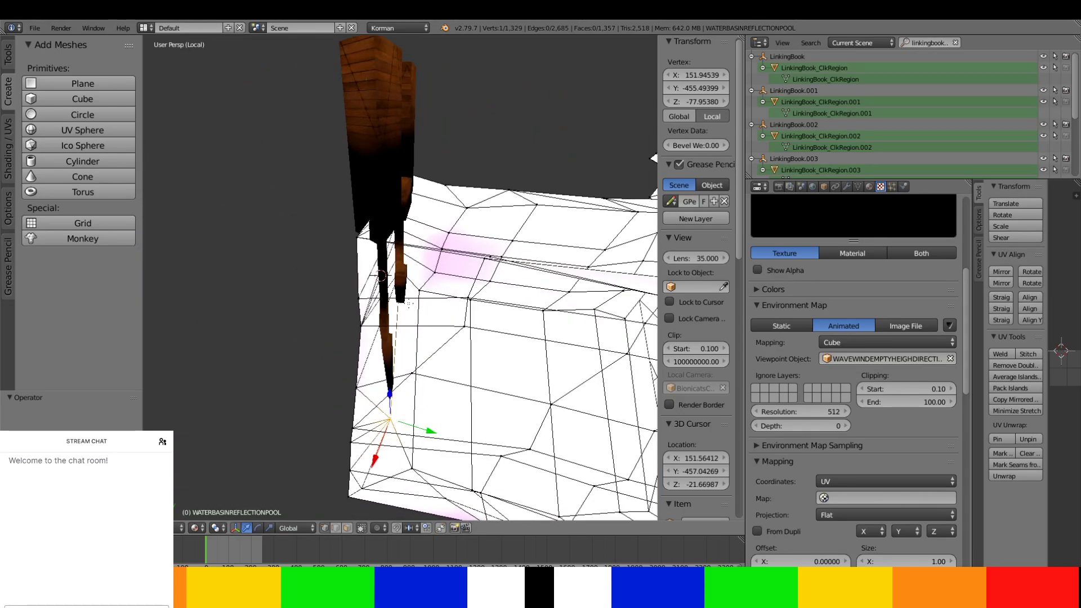
middle_drag(385, 169, 405, 285)
key(Tab)
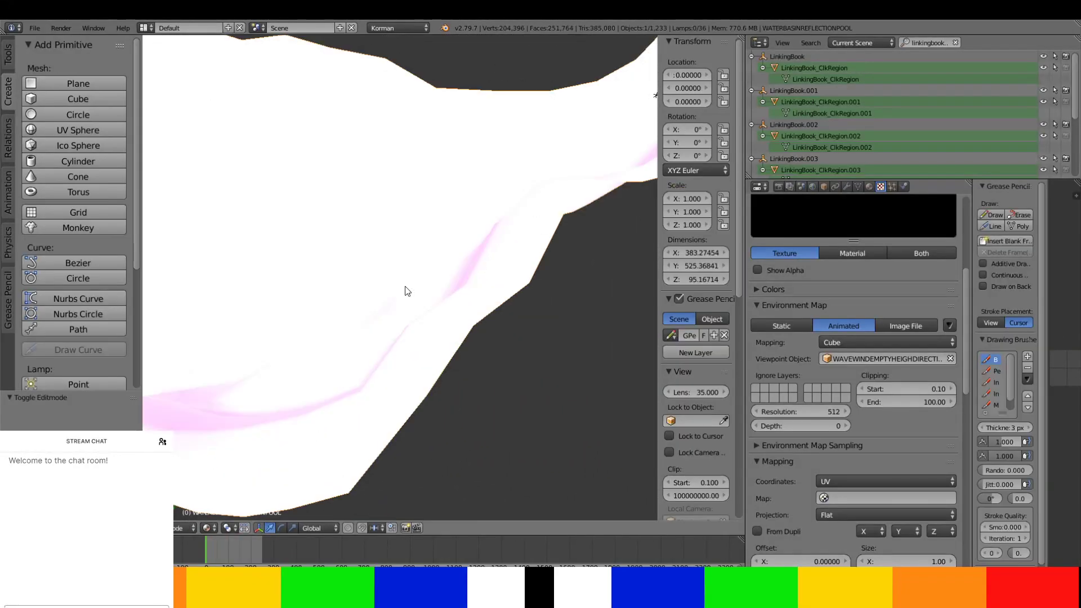
- Examine the material, texture and mesh data settings of the EXPANSIONGATE object for comparison with the pool's material
scroll(500, 252, down, 5)
middle_drag(500, 249, 332, 162)
scroll(332, 162, up, 3)
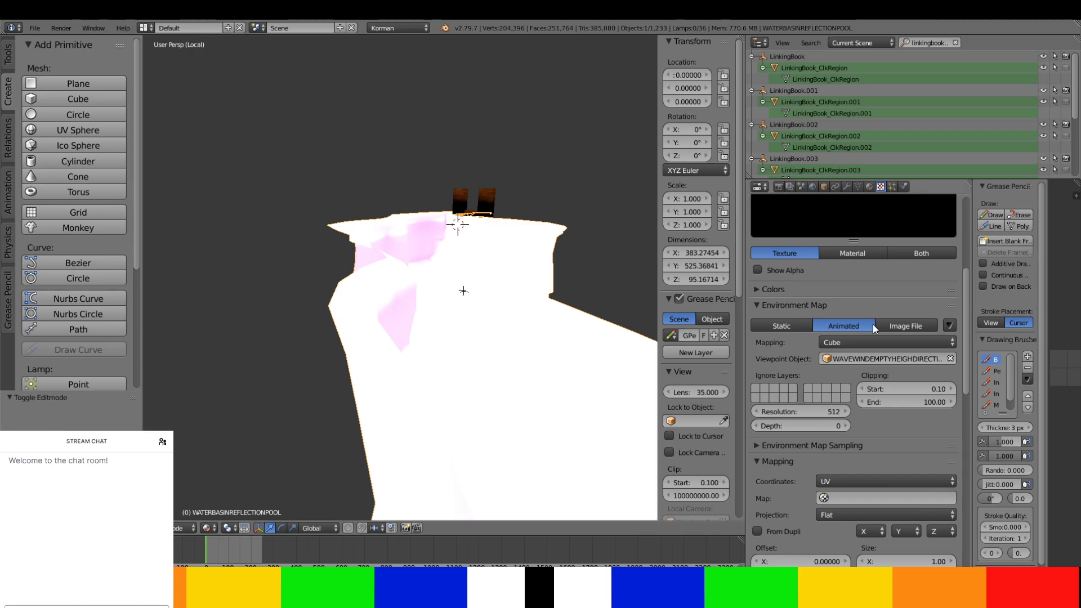
click(869, 187)
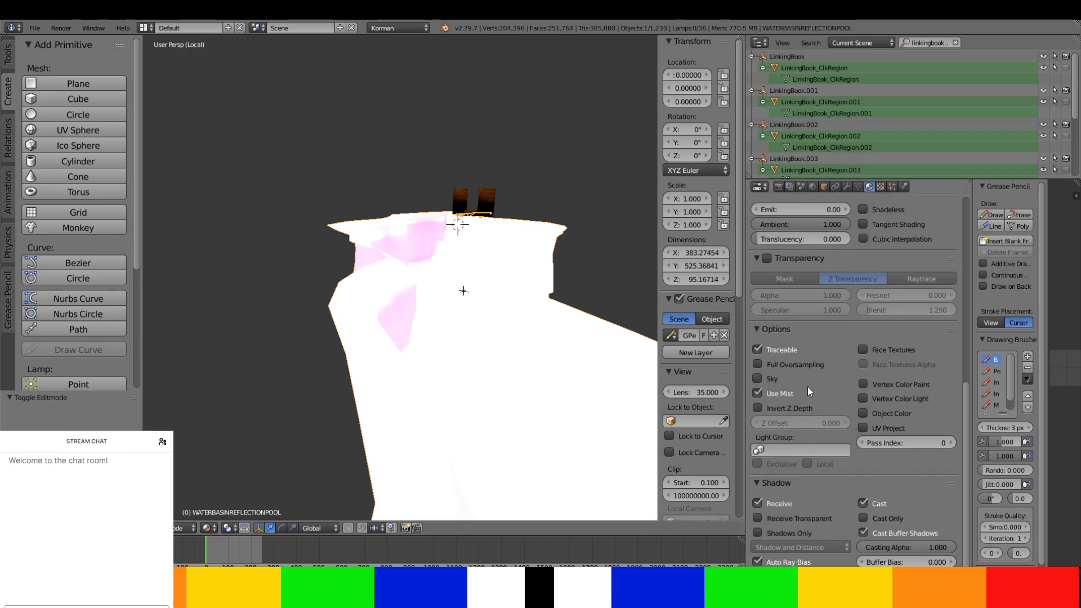
right_click(475, 239)
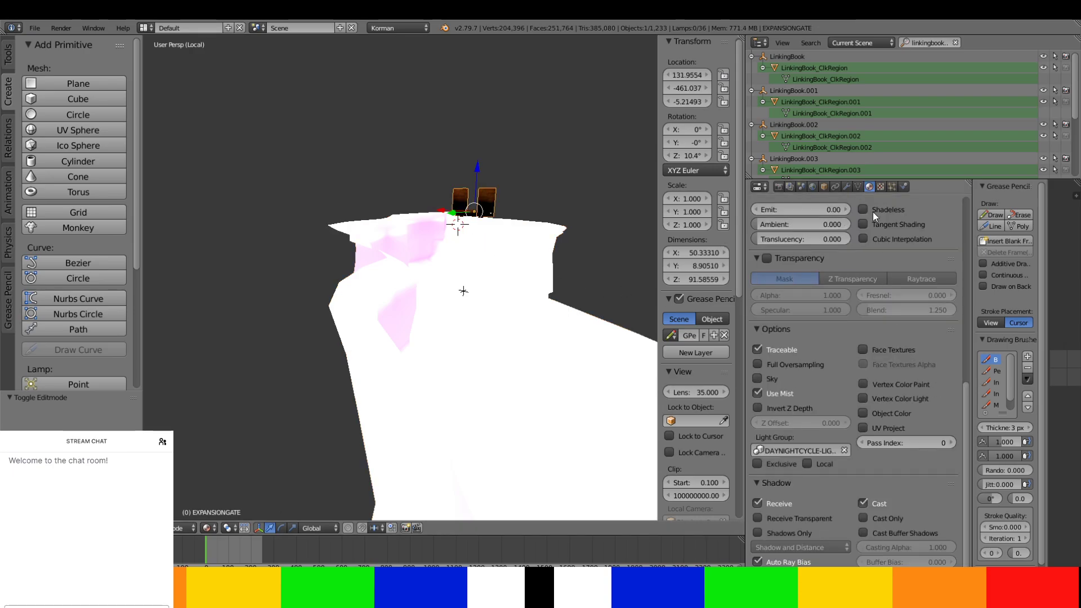
scroll(884, 420, up, 14)
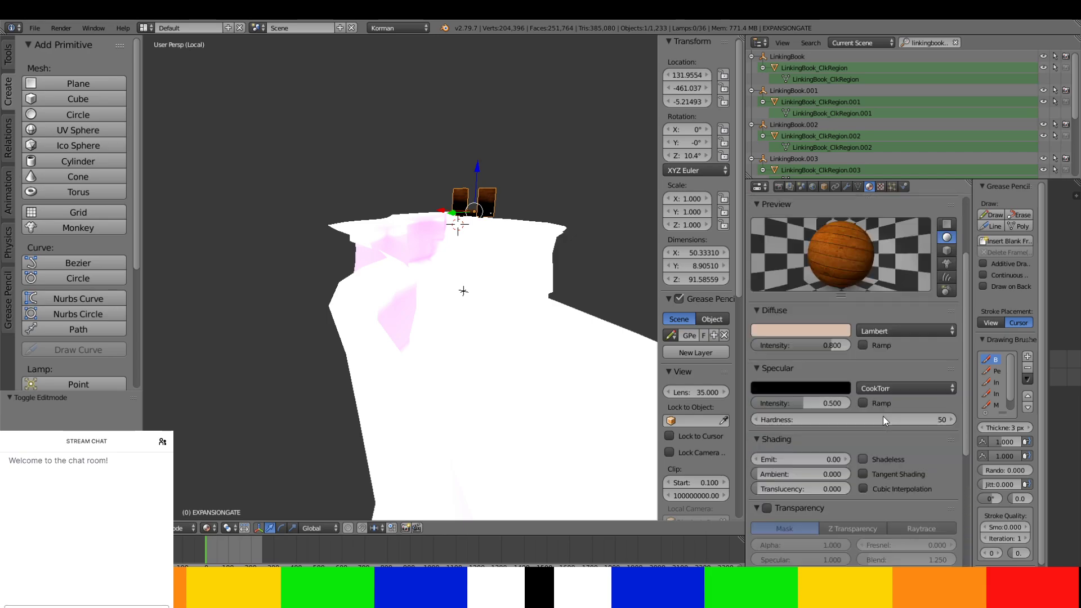
scroll(881, 406, down, 14)
click(880, 187)
scroll(897, 436, down, 15)
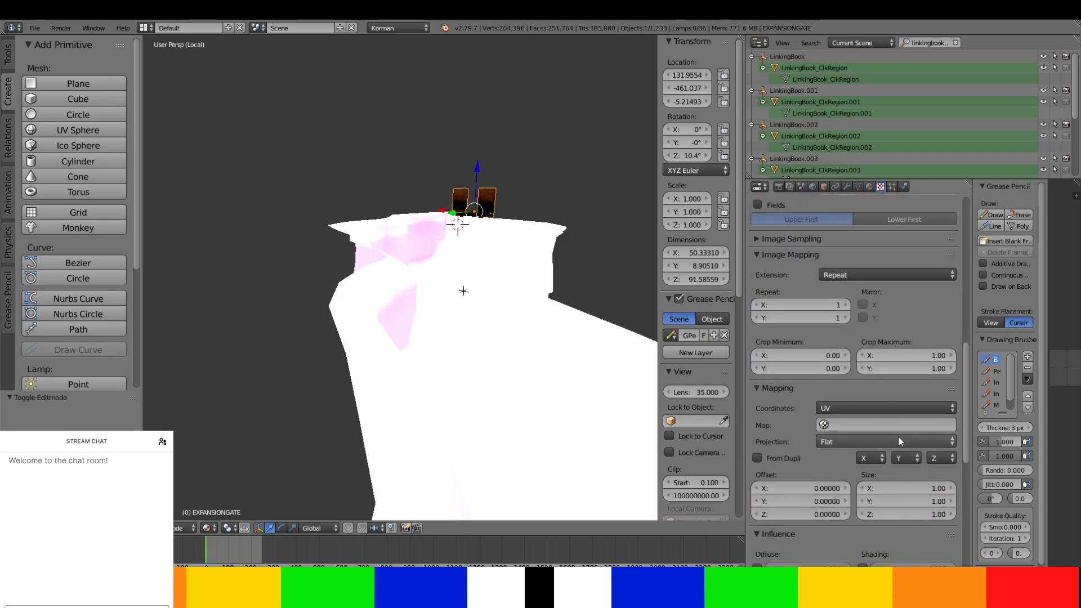
scroll(897, 434, up, 15)
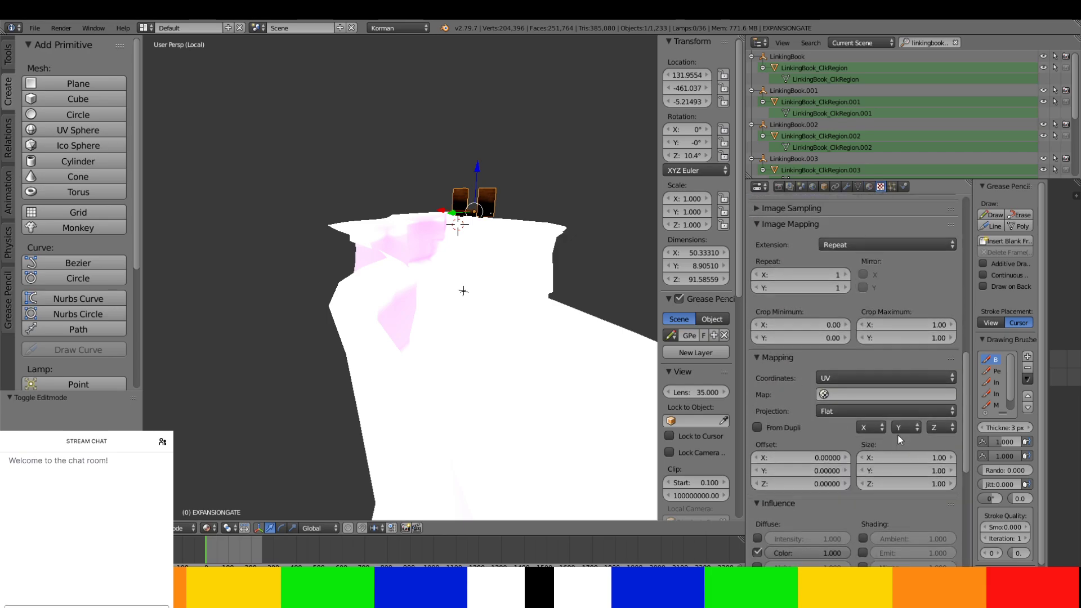
click(857, 187)
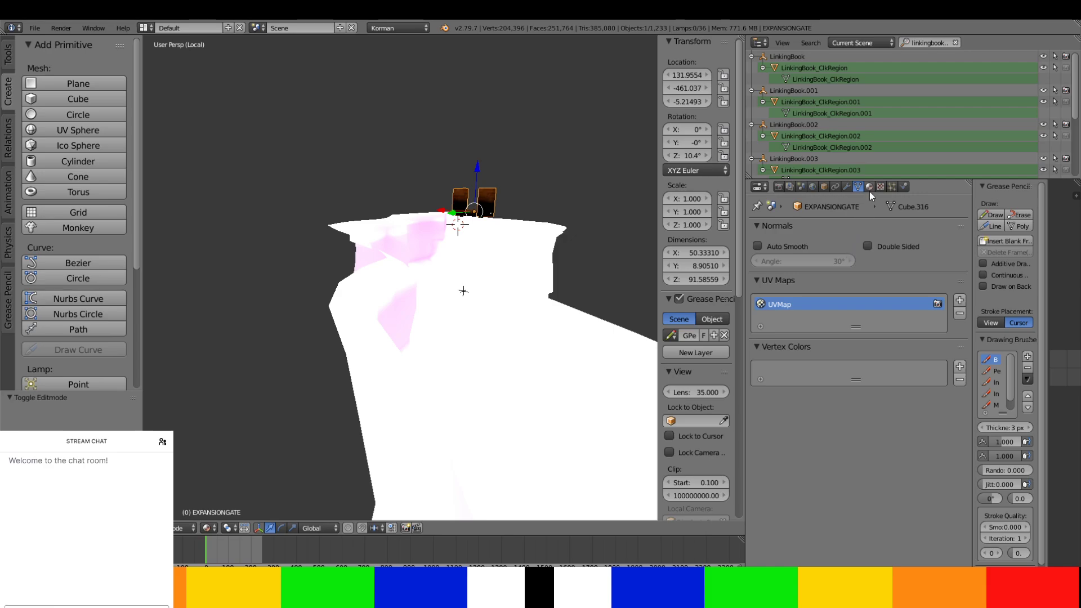
click(869, 187)
scroll(844, 245, up, 10)
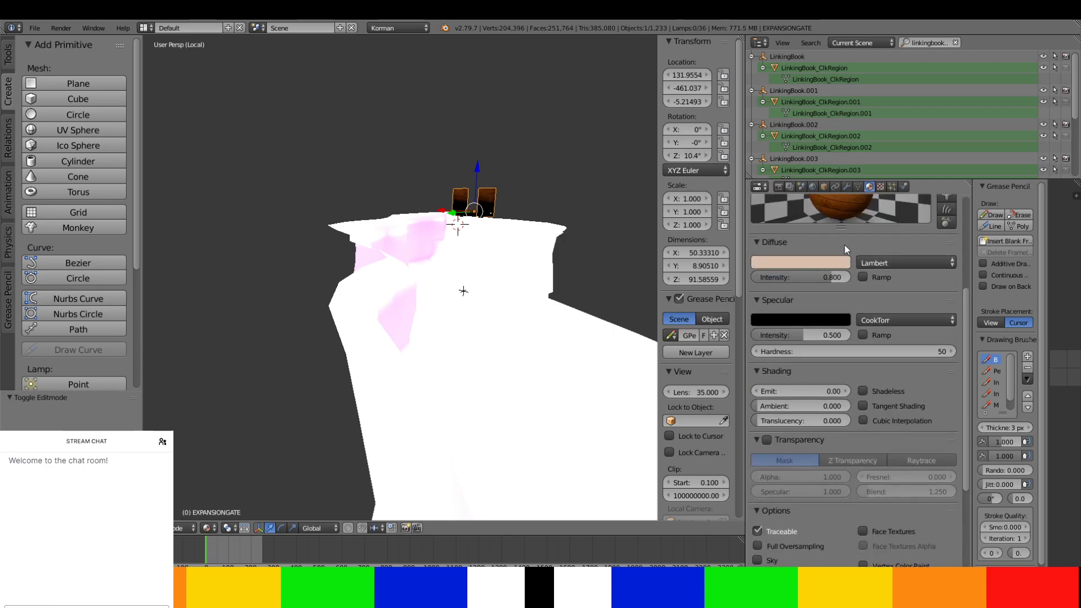
- Select WATERBASINREFLECTIONPOOL and turn off Render Avatars in its SKYREFLECTIONMAP texture's Plasma environment map
right_click(534, 269)
scroll(856, 355, down, 10)
scroll(856, 355, down, 4)
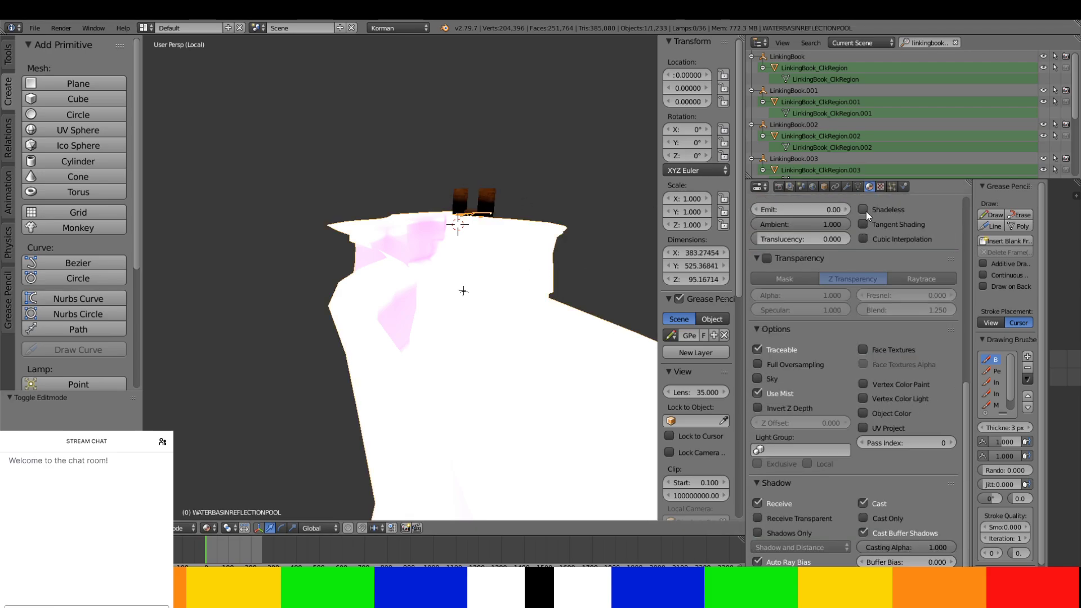
click(881, 187)
scroll(856, 356, down, 5)
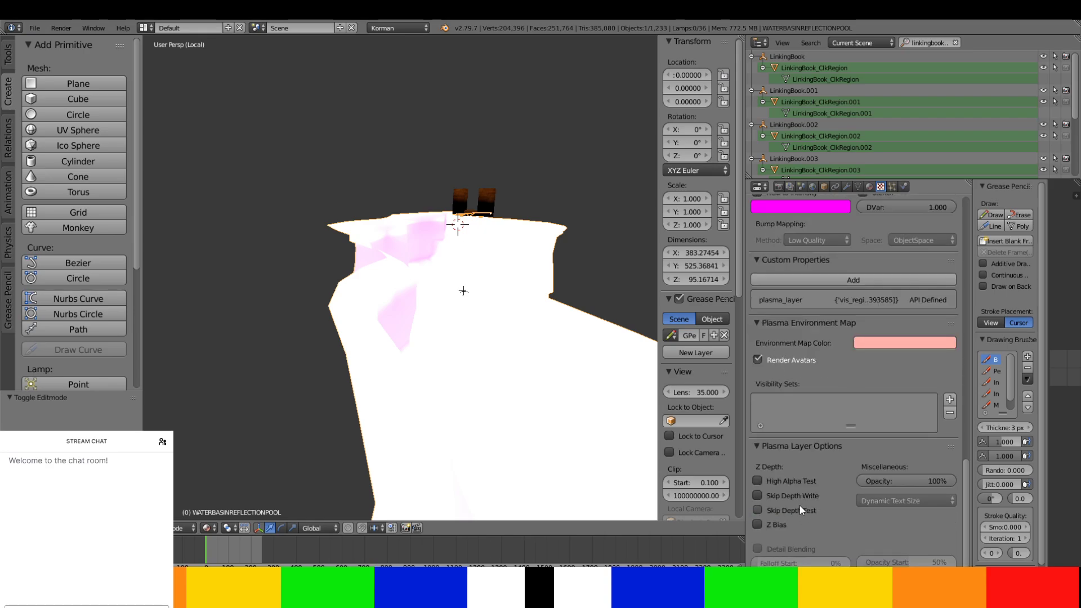
click(769, 359)
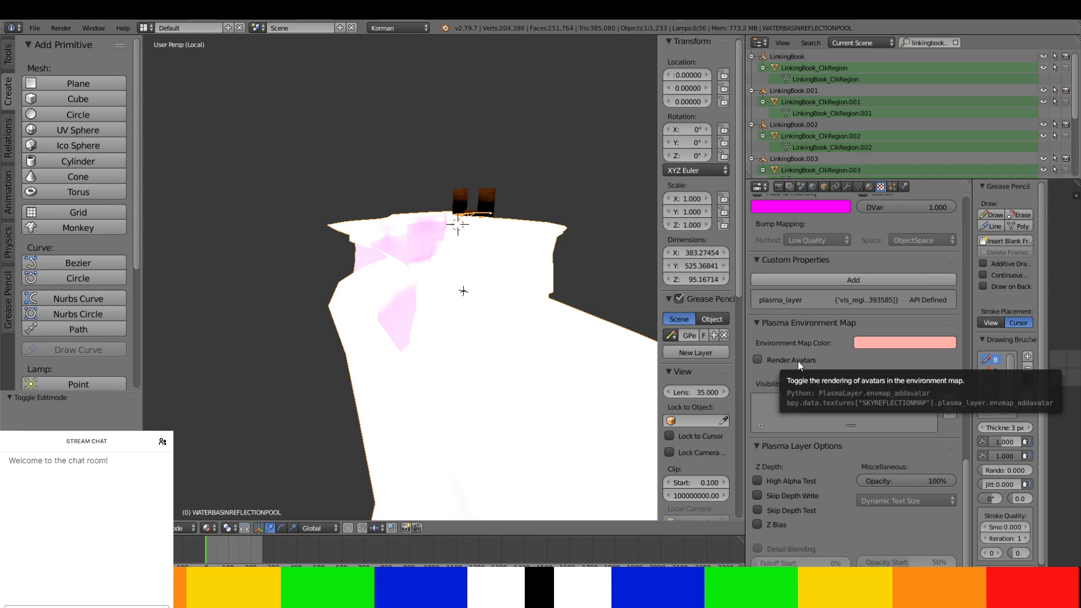
- Save the file over Pod12.blend and open the world settings
key(ctrl+s)
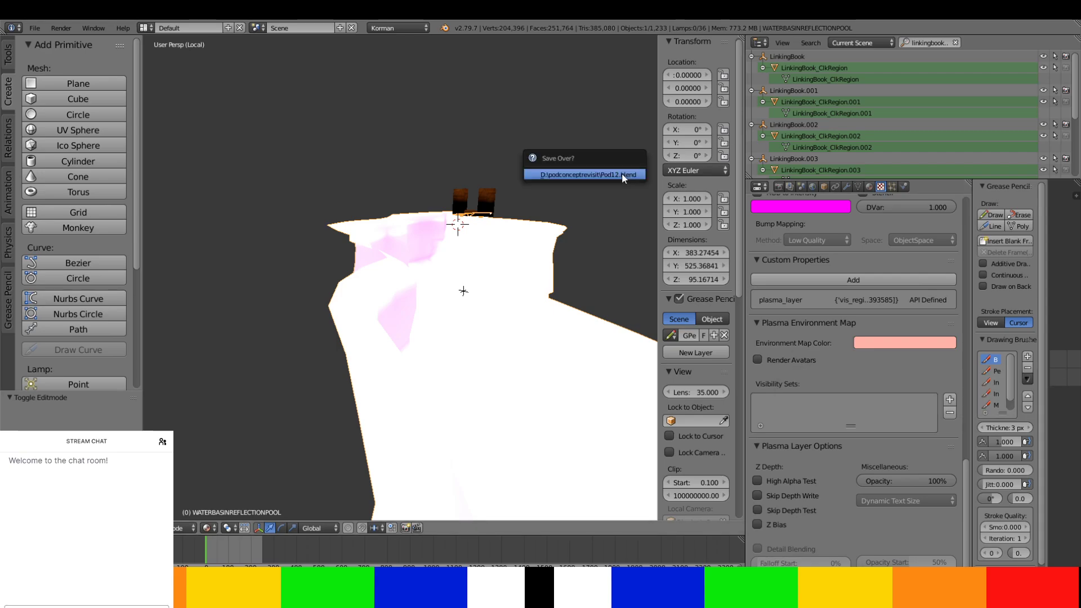
click(622, 175)
click(813, 186)
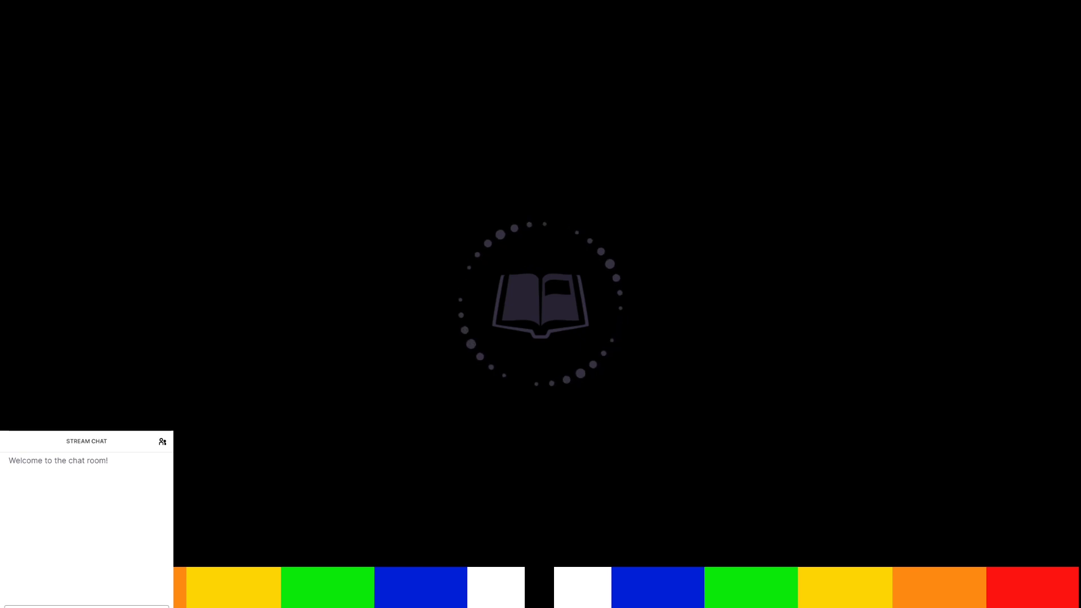
- Switch to the age in Uru Live and examine the pool's water and reflections from above and below the surface
key(Right)
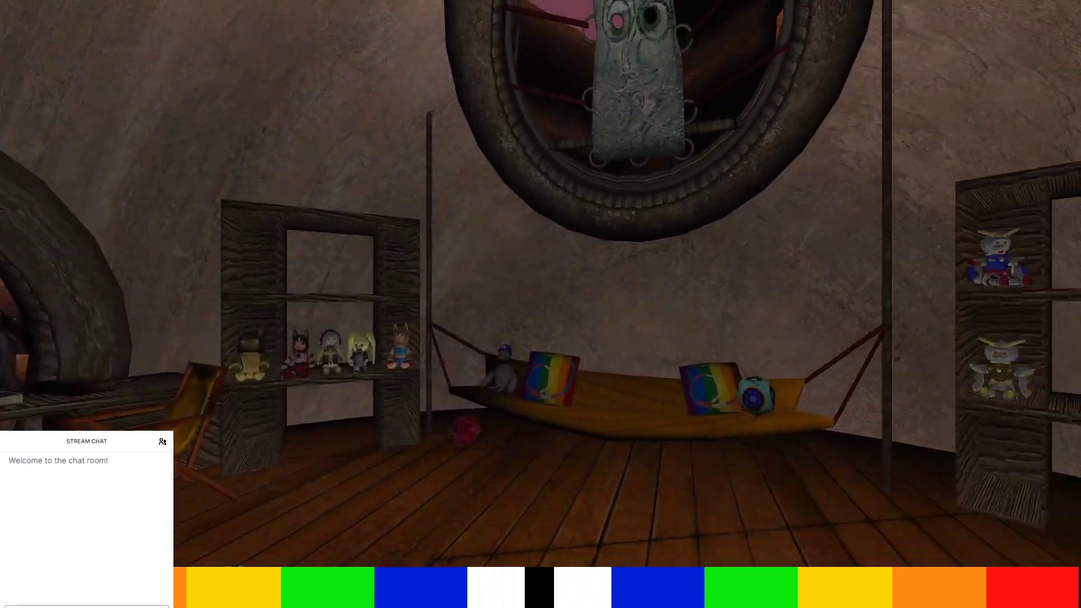
right_drag(484, 291, 726, 290)
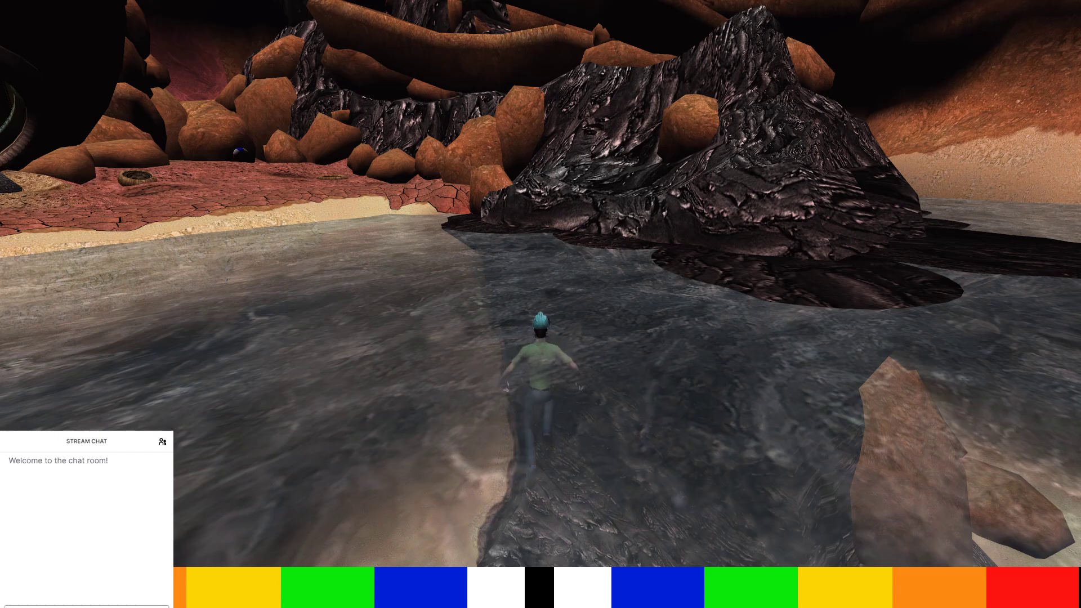
key(F1)
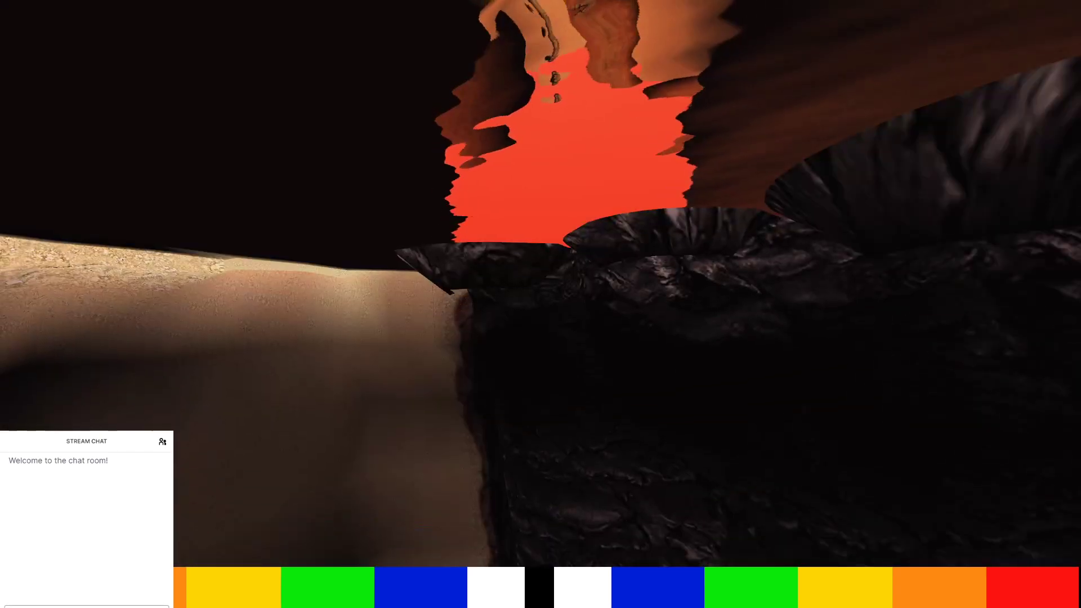
right_drag(666, 159, 755, 107)
key(w)
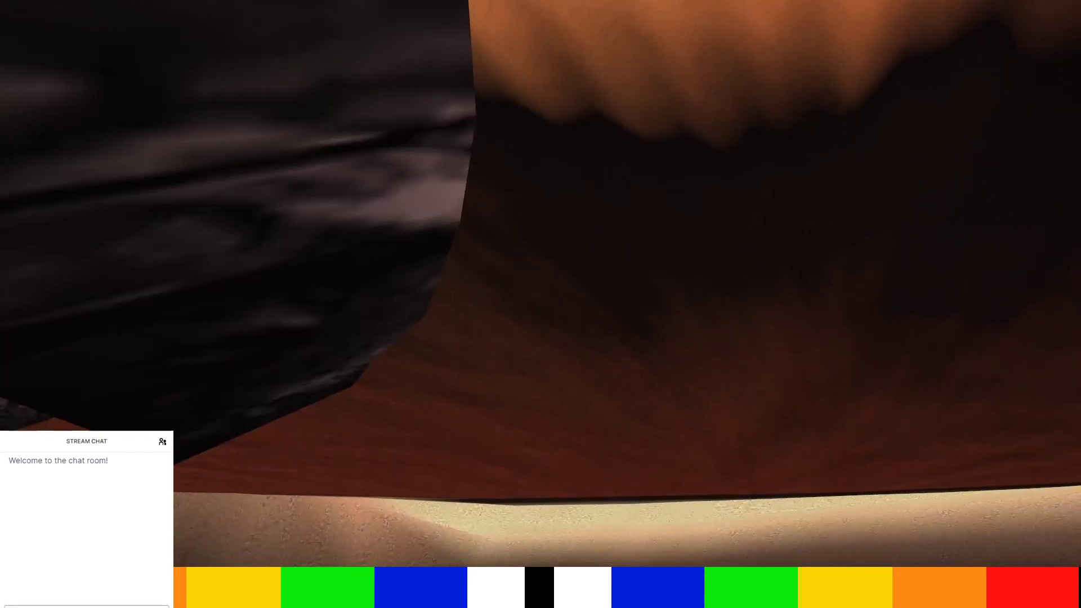
key(w)
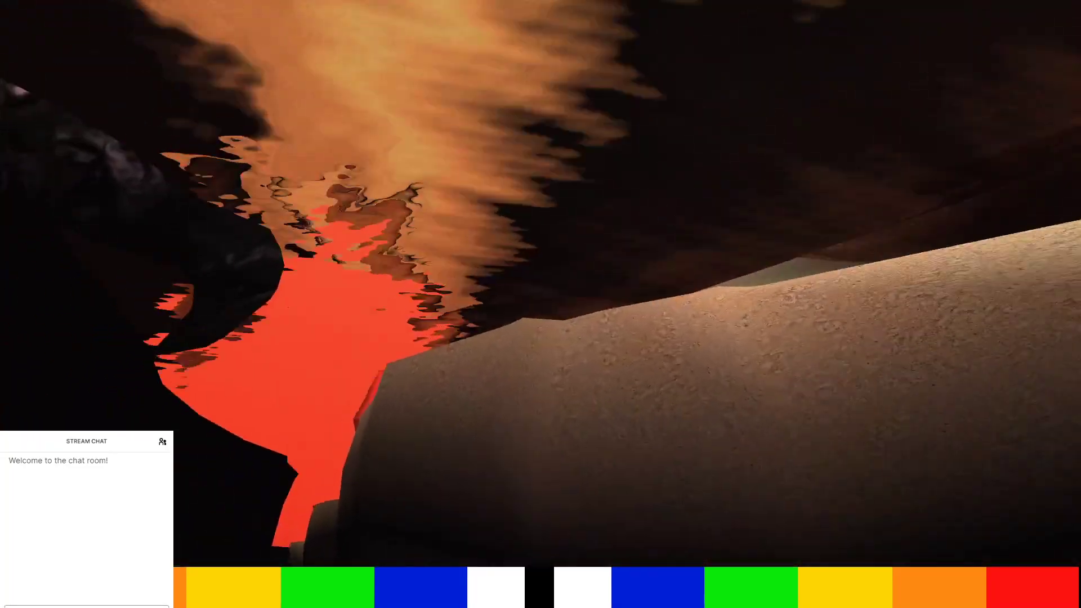
key(w)
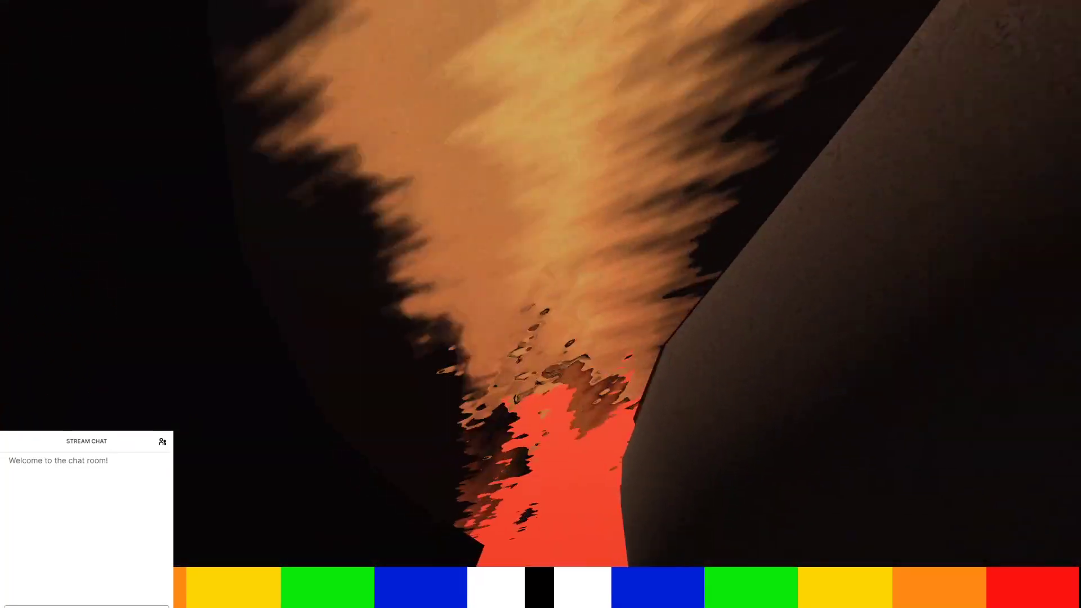
key(w)
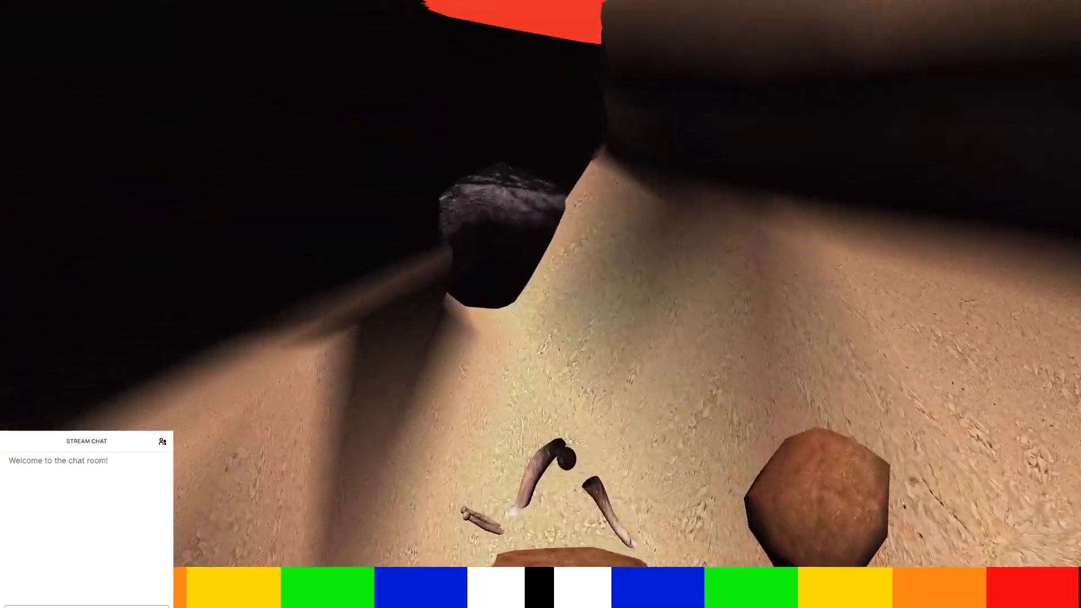
key(w)
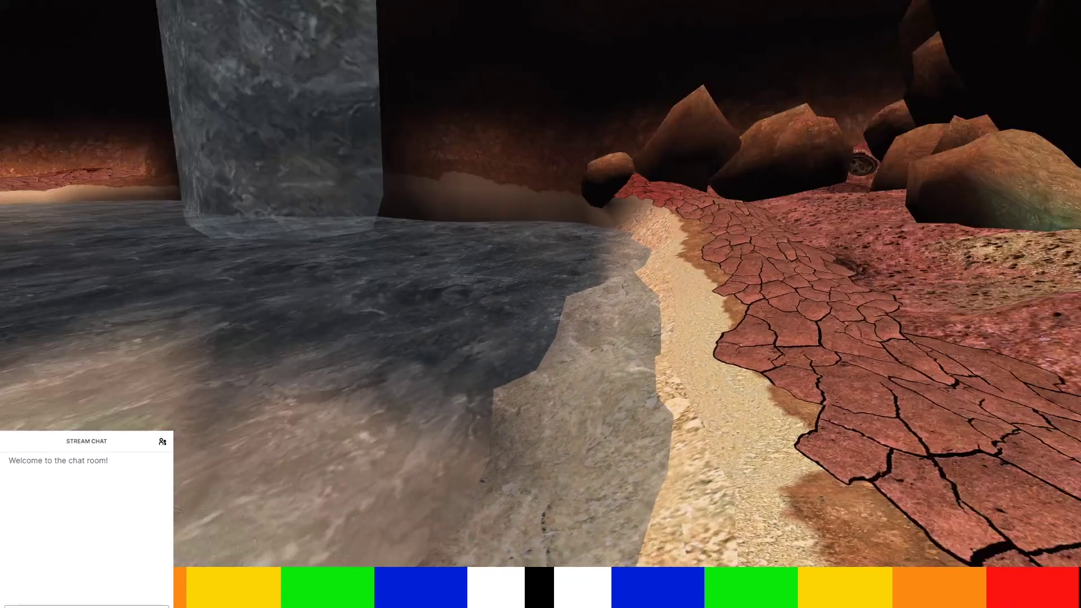
- Quit Uru Live and return to Blender
key(Escape)
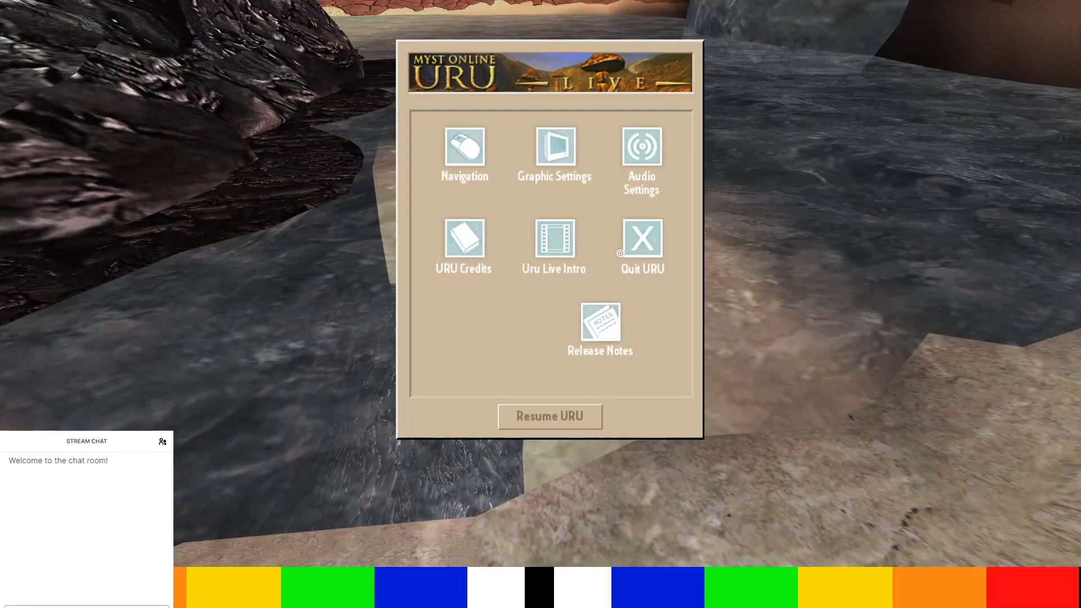
click(642, 239)
click(586, 381)
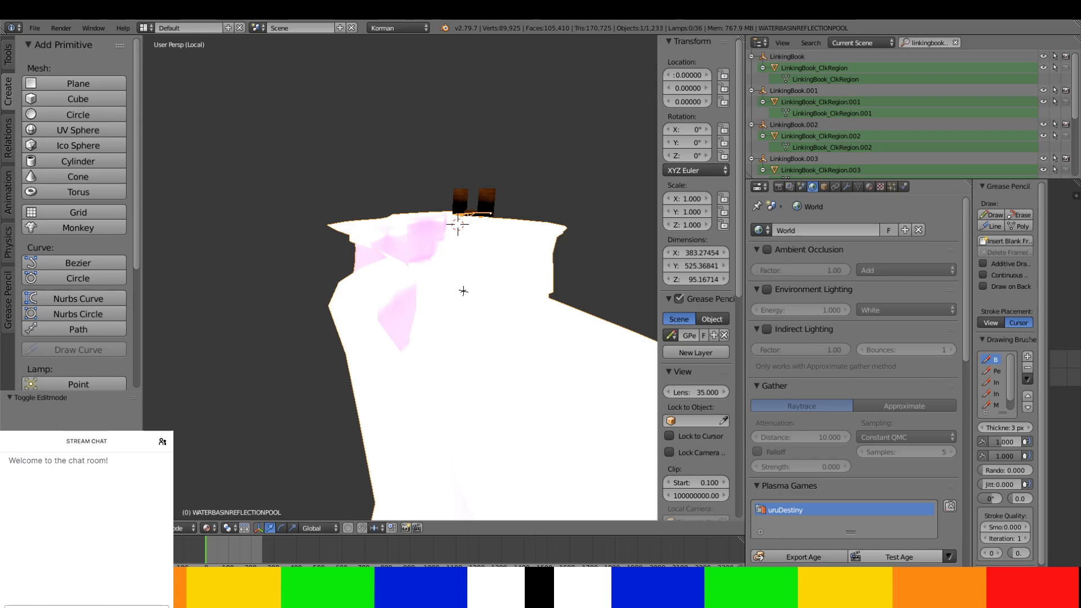
- Add a Visibility Control modifier to the WAVEWINDEMPTYHEIGHDIRECTION empty and set its mode to Special FX
scroll(446, 316, up, 2)
middle_drag(445, 315, 383, 304)
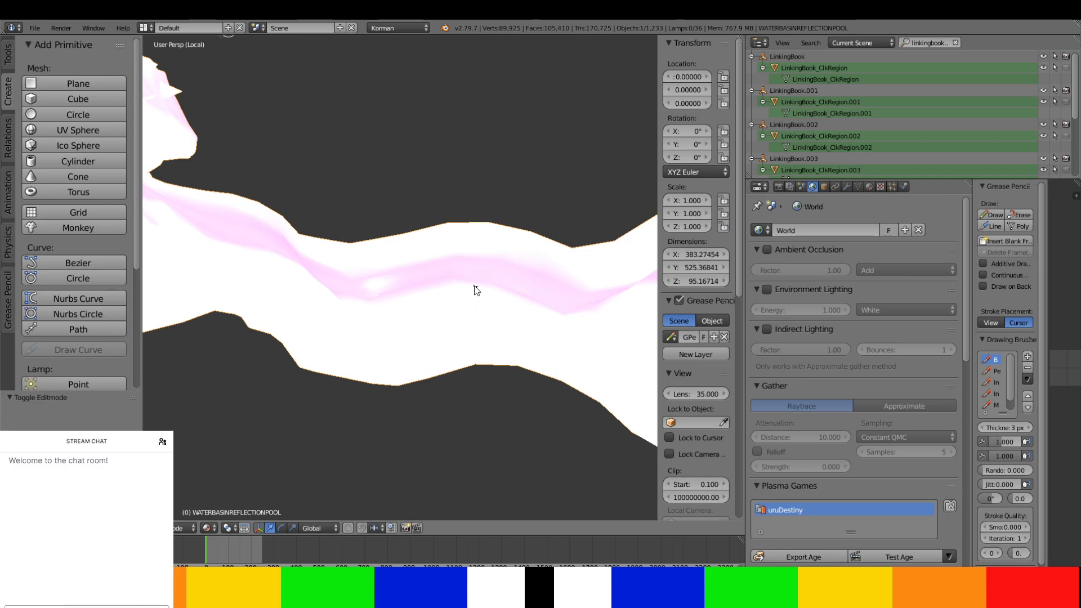
right_click(476, 288)
click(873, 185)
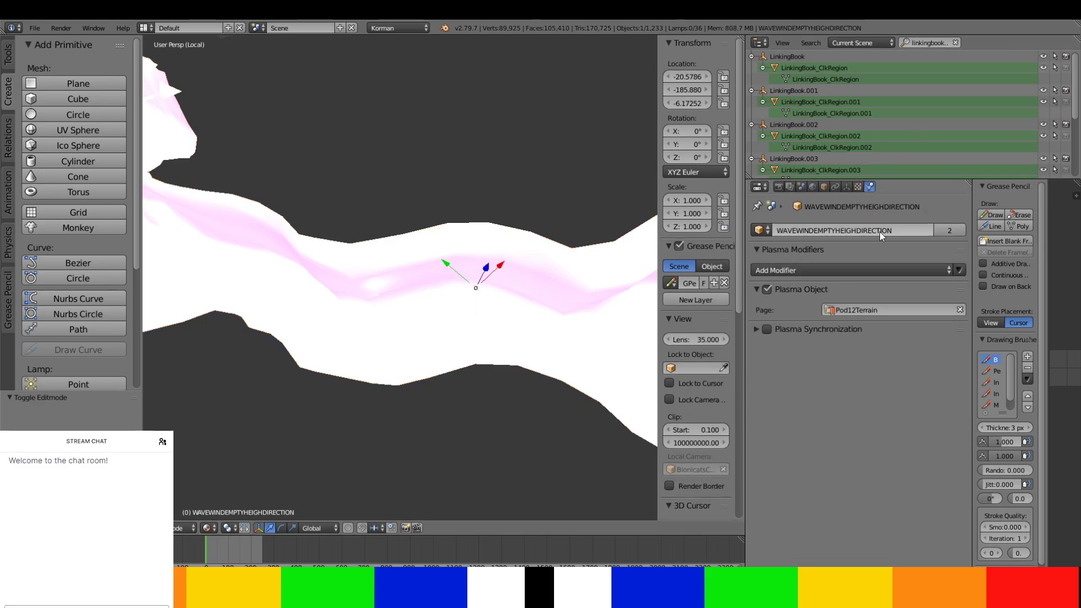
click(885, 270)
click(894, 299)
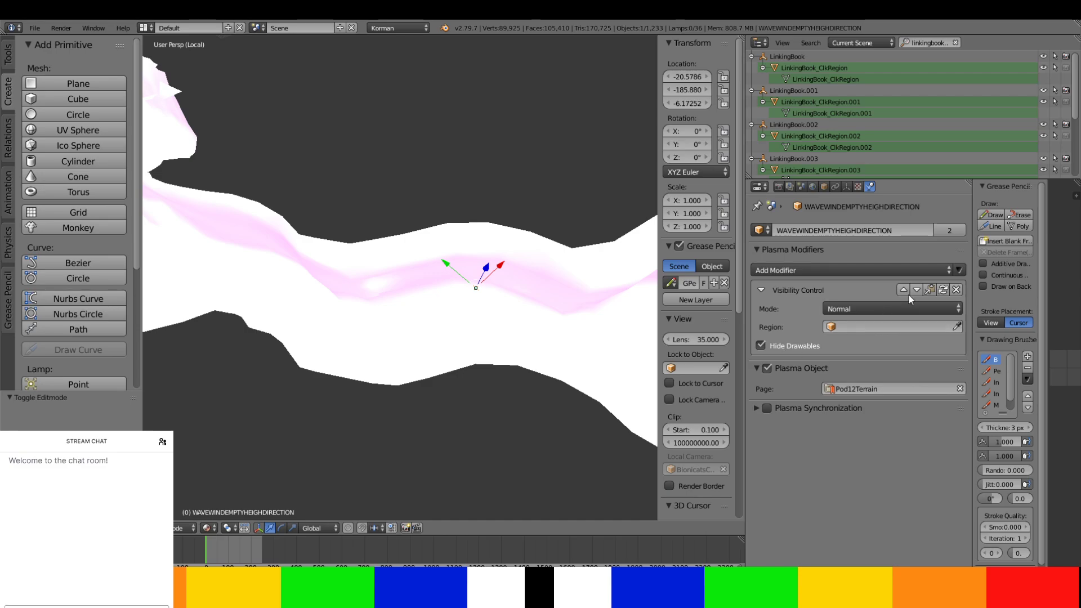
click(901, 309)
click(891, 263)
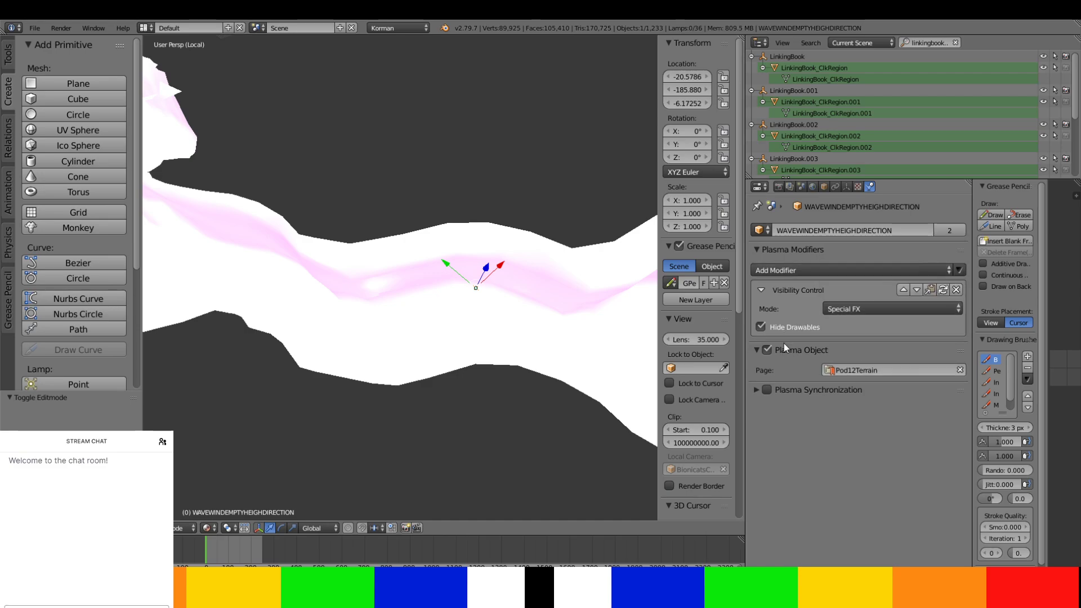
- Turn off Hide Drawables in the empty's Visibility Control modifier and keep its mode at Special FX
click(782, 327)
click(875, 307)
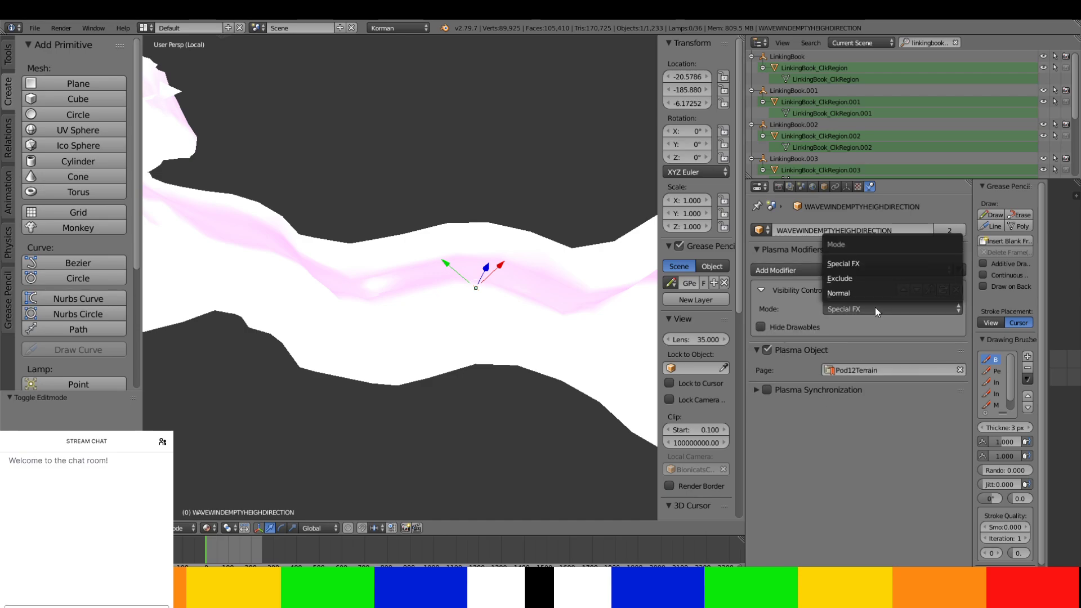
click(874, 308)
middle_drag(548, 243, 540, 281)
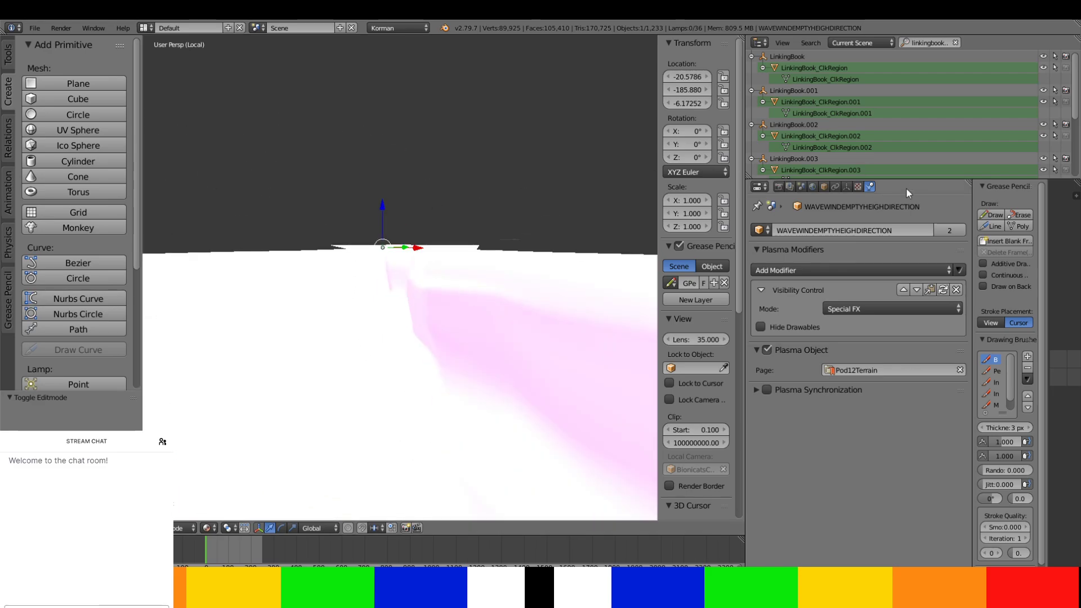
click(824, 187)
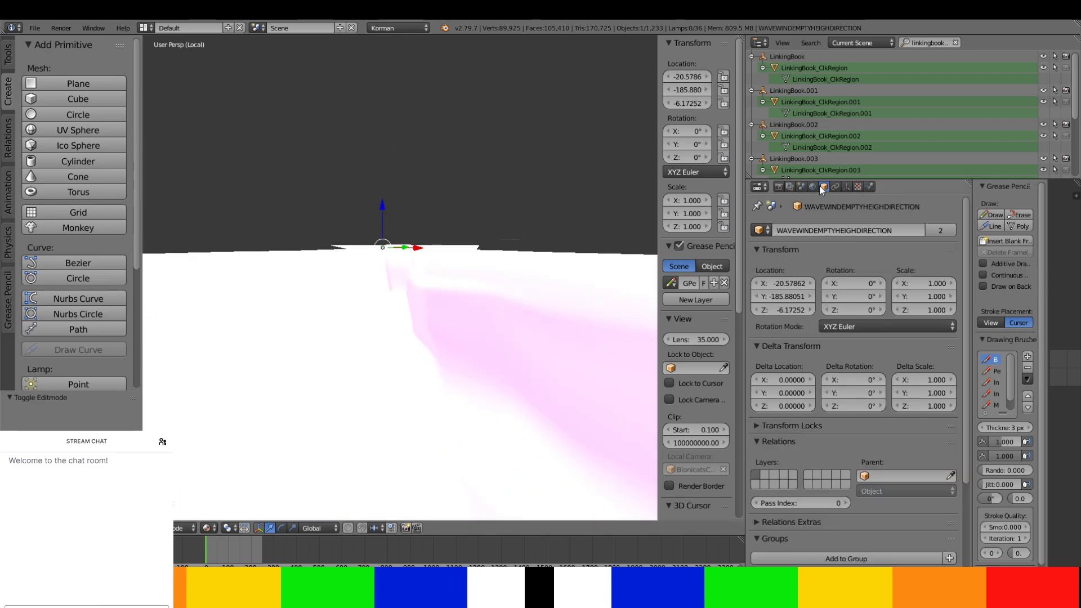
- Add a visibility set controlled by WAVEWINDEMPTYHEIGHDIRECTION to the Plasma Environment Map texture of WATERBASINREFLECTIONPOOL
right_click(452, 333)
scroll(868, 244, down, 7)
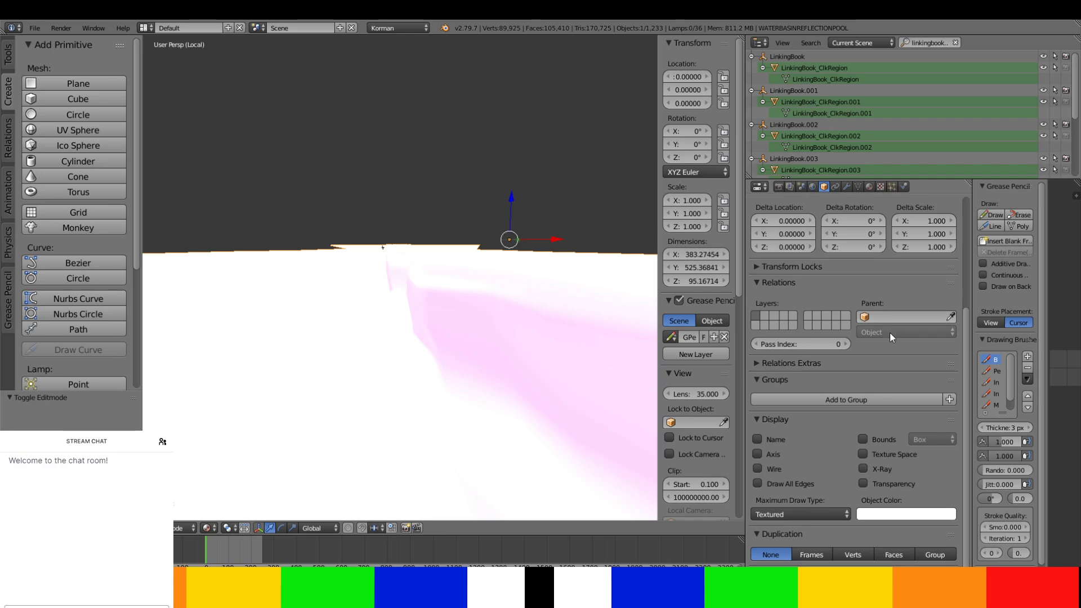
click(879, 186)
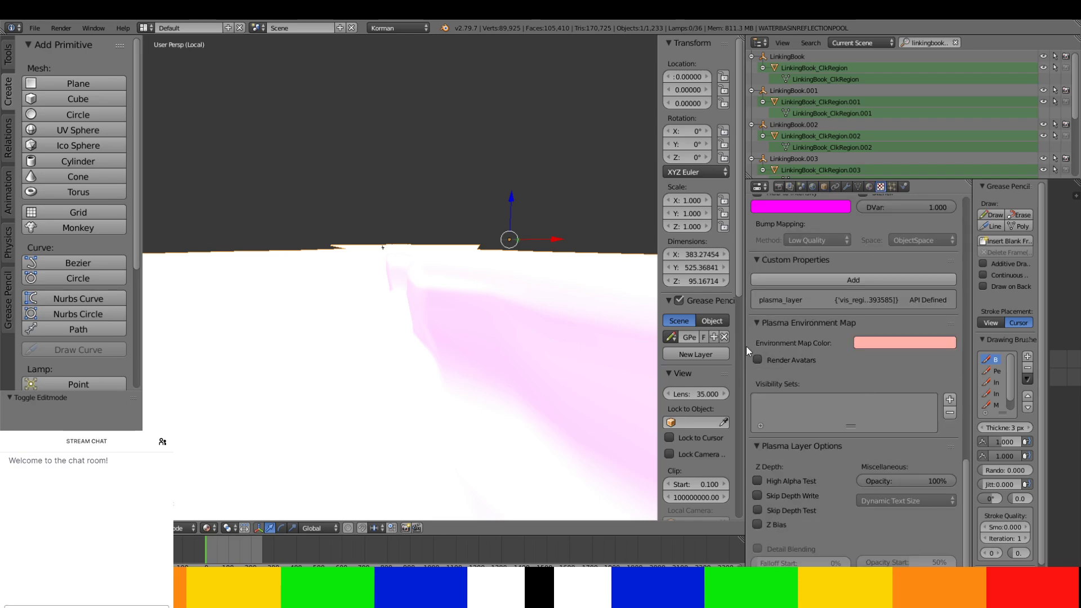
click(951, 399)
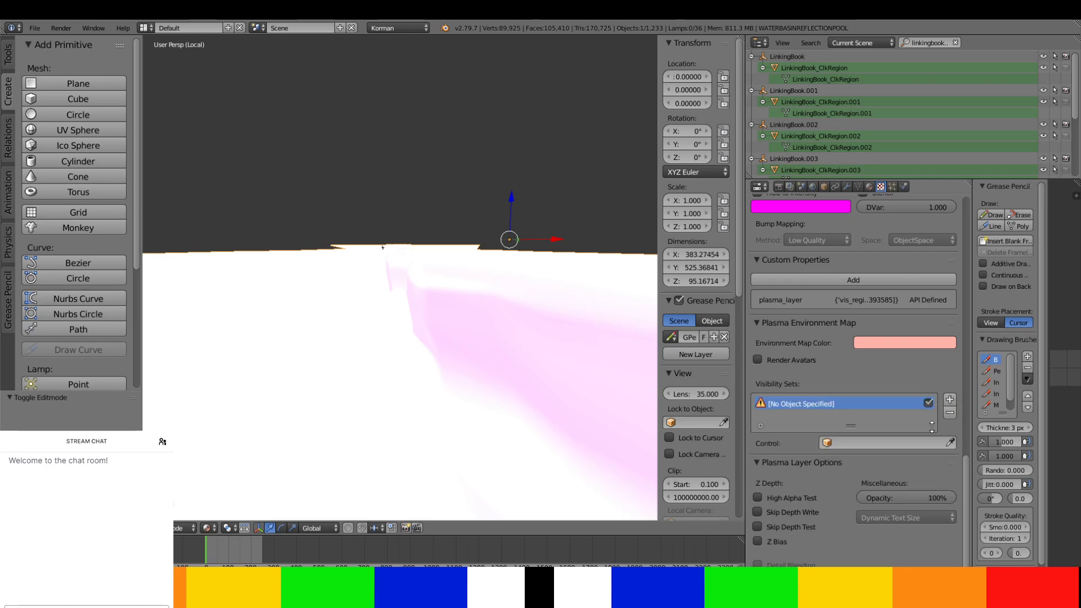
click(914, 441)
click(888, 320)
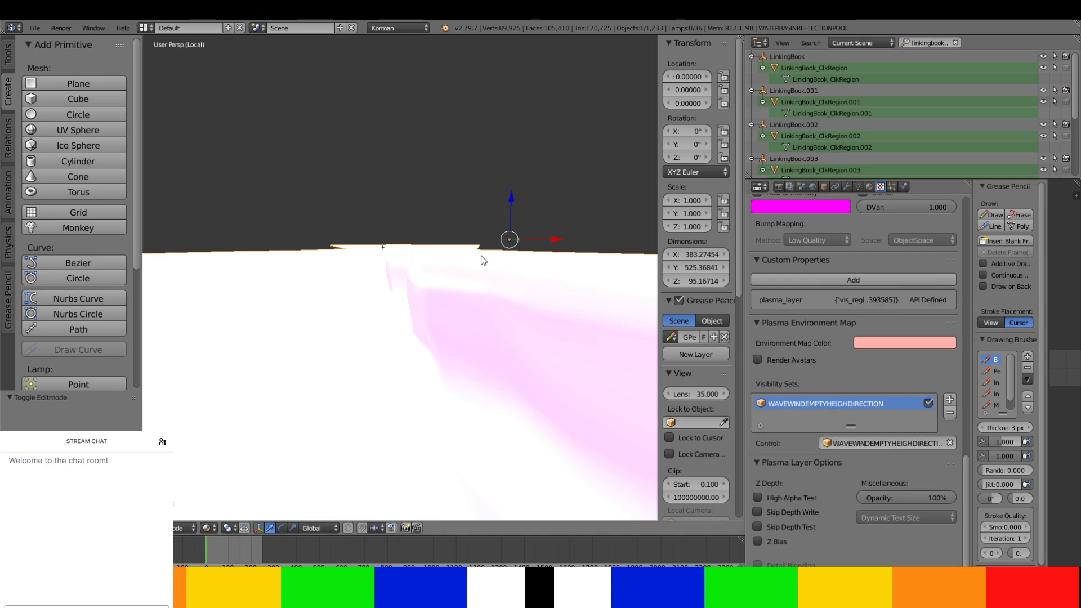
- Leave local view and give SKYSPHERE a Visibility Set modifier controlled by WAVEWINDEMPTYHEIGHDIRECTION
middle_drag(483, 259, 448, 239)
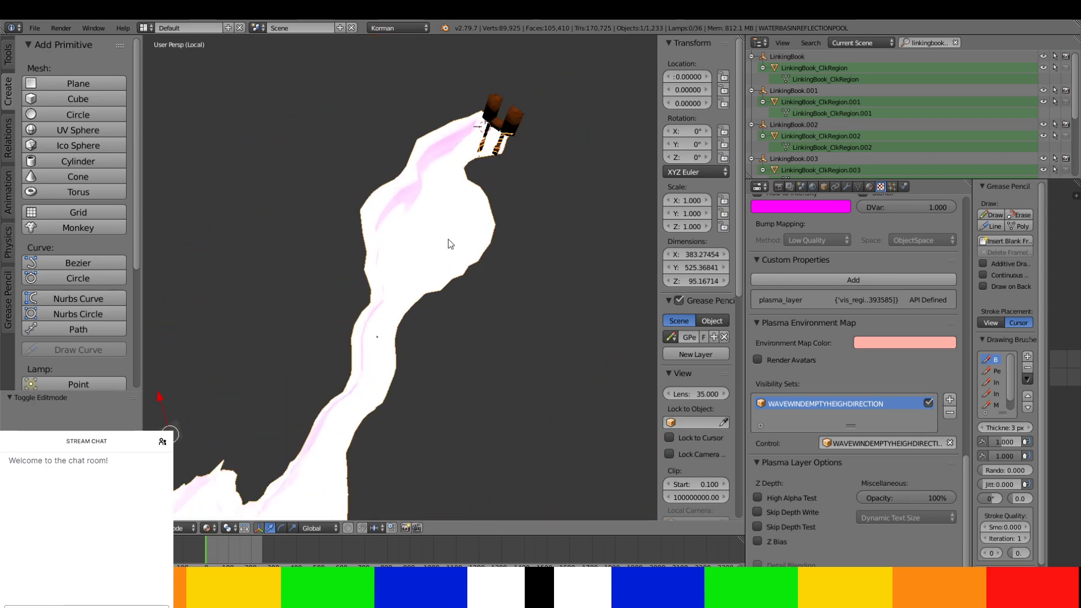
key(KP_Divide)
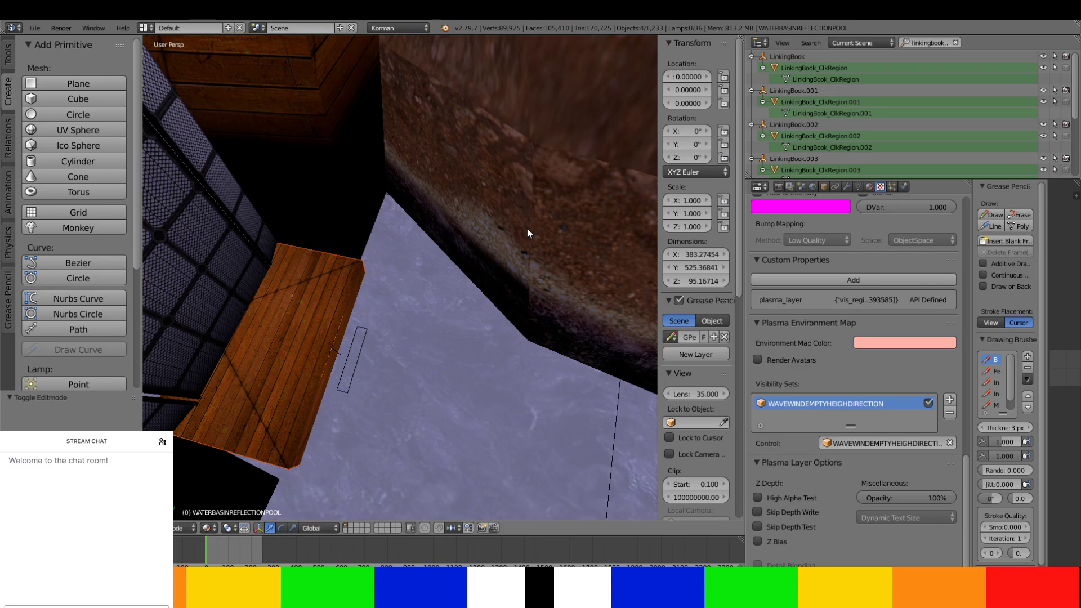
middle_drag(527, 228, 352, 213)
scroll(488, 237, down, 6)
right_click(352, 145)
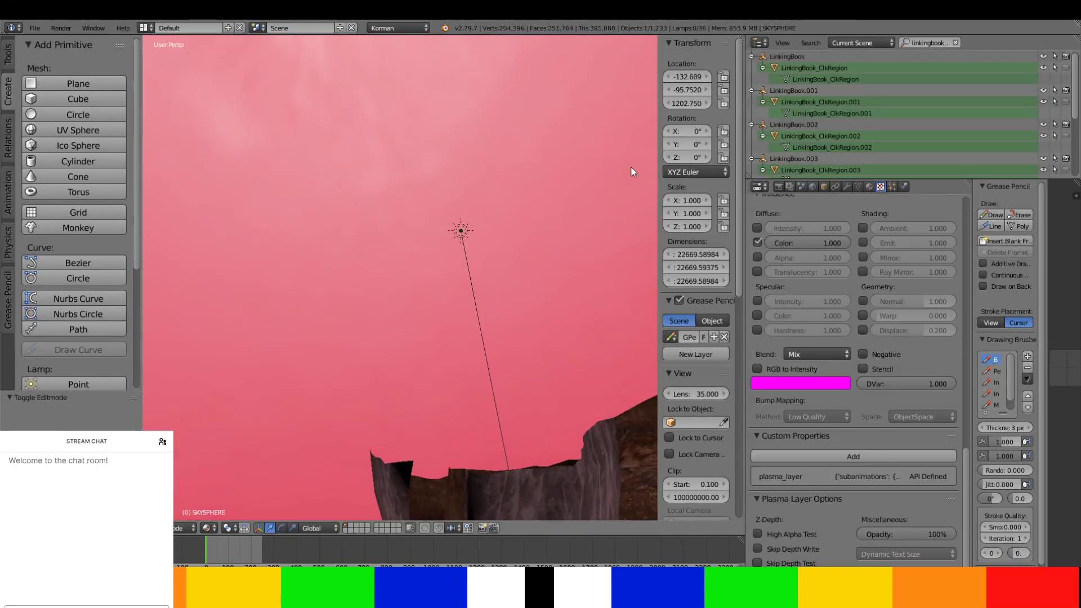
click(904, 187)
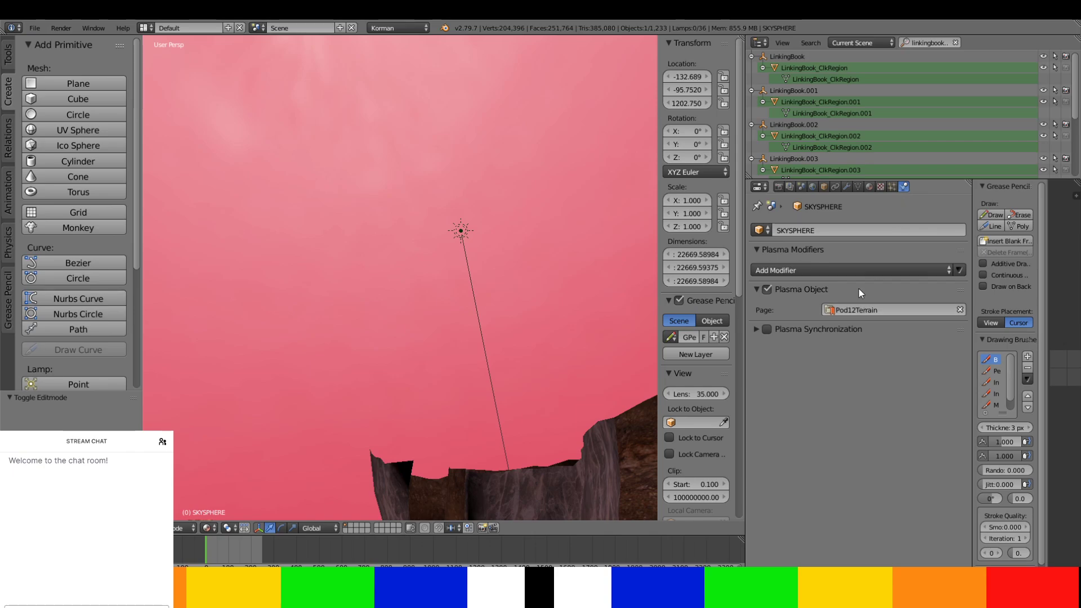
click(857, 271)
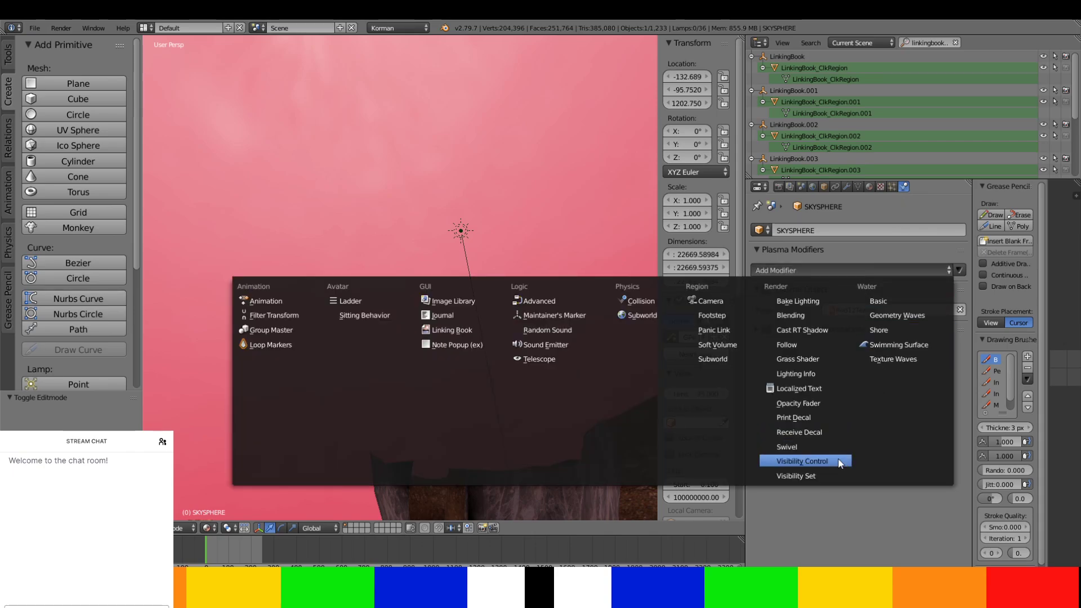
click(834, 476)
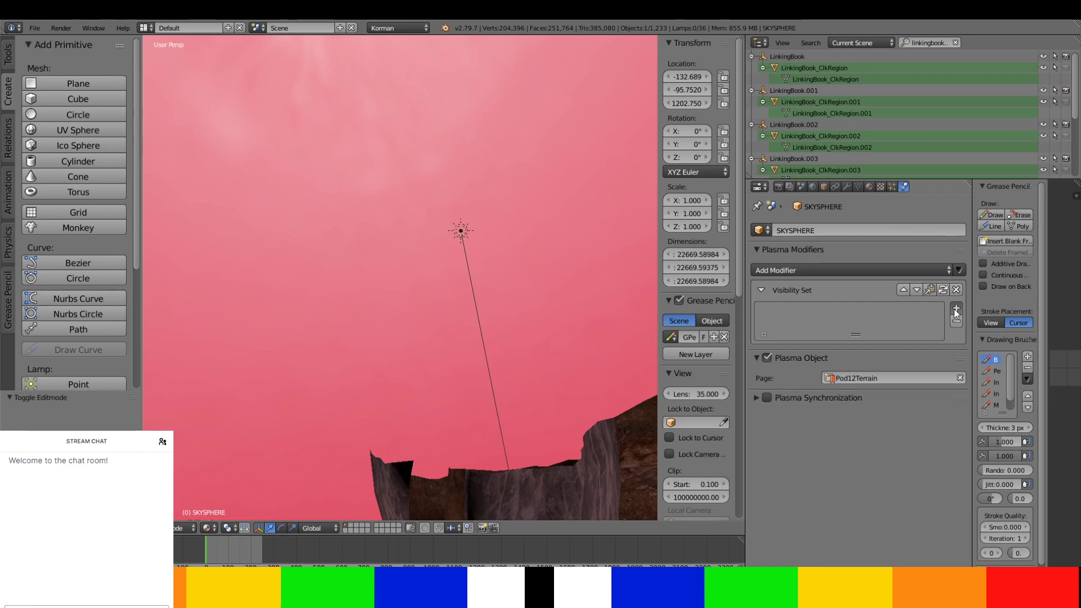
click(956, 308)
click(897, 358)
click(862, 378)
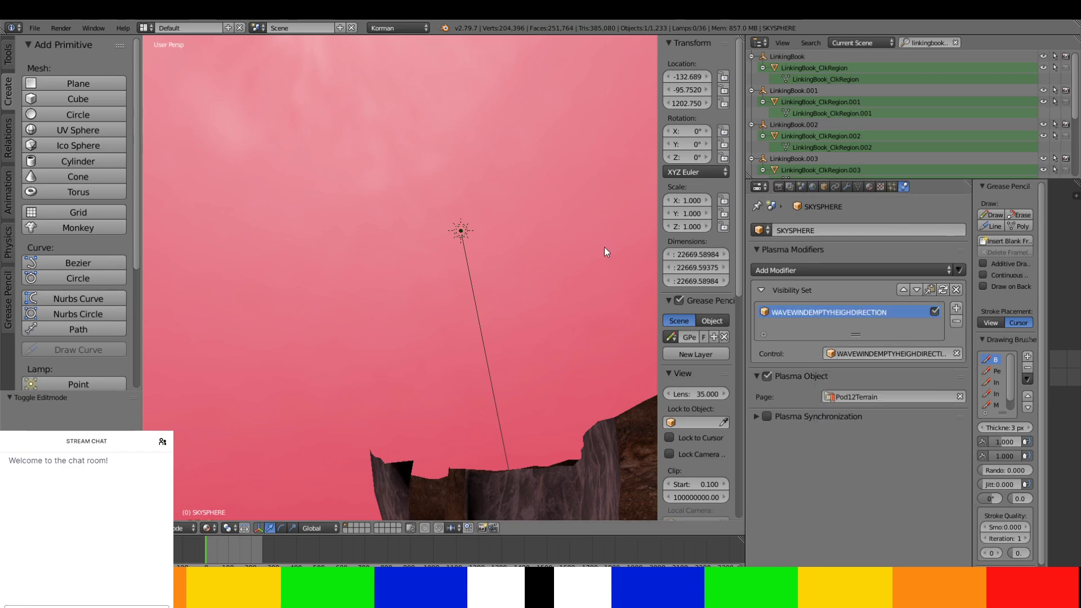
- Give SUNSPRITE a Visibility Set modifier with WAVEWINDEMPTYHEIGHDIRECTION as its control object
middle_drag(604, 246, 633, 290)
scroll(619, 290, down, 4)
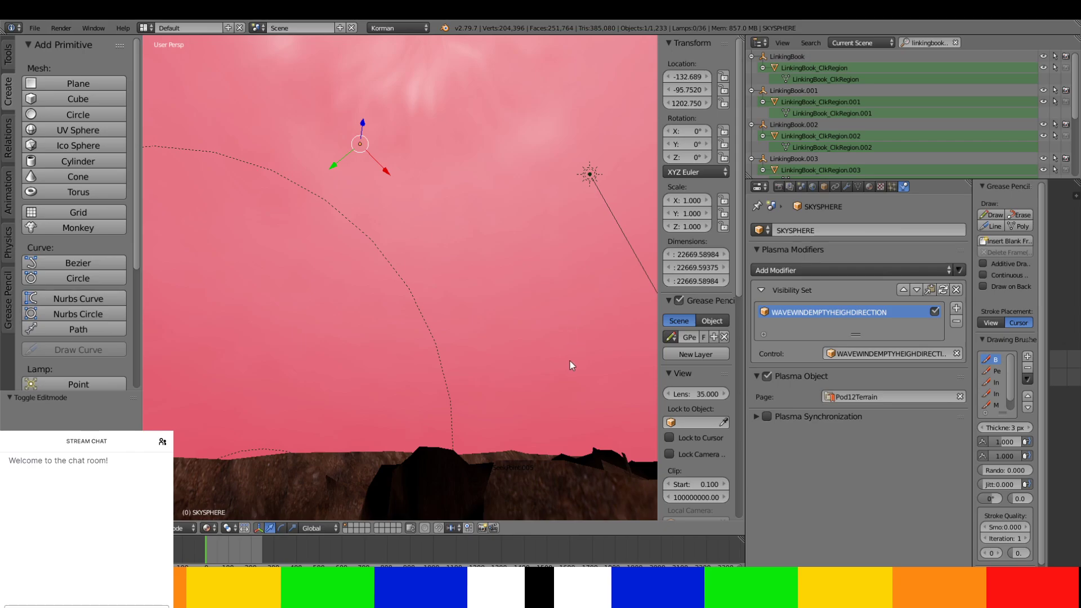
scroll(567, 358, down, 5)
scroll(564, 354, down, 5)
middle_drag(542, 428, 390, 197)
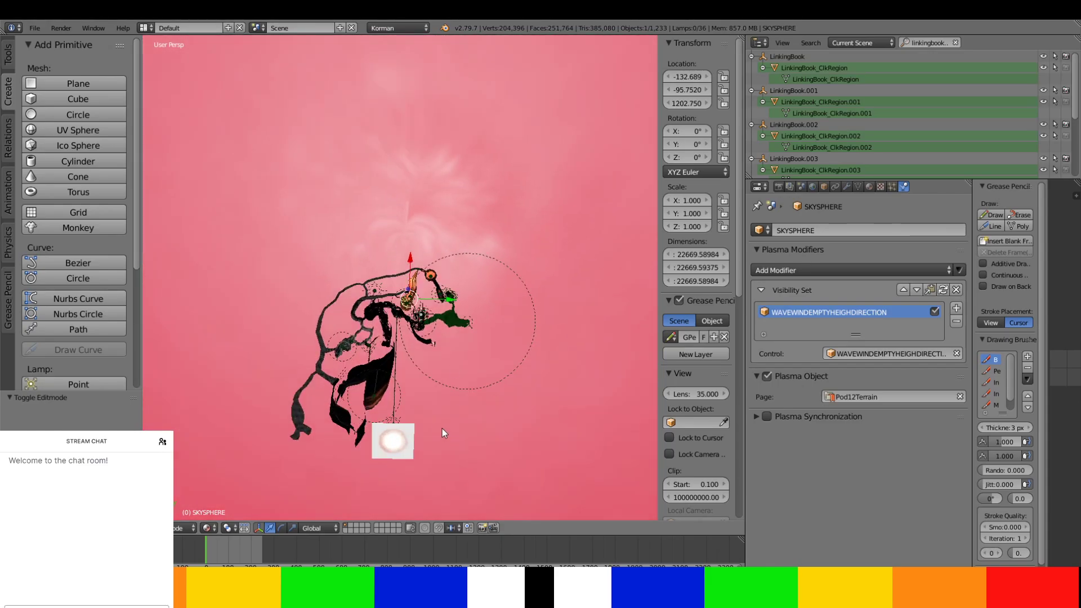
right_click(414, 434)
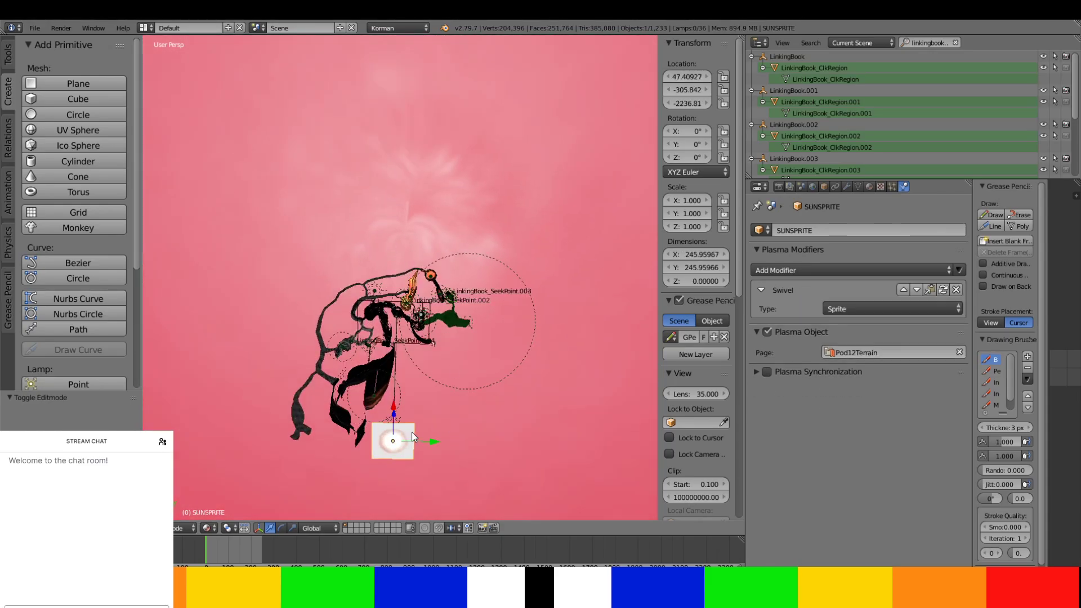
click(858, 271)
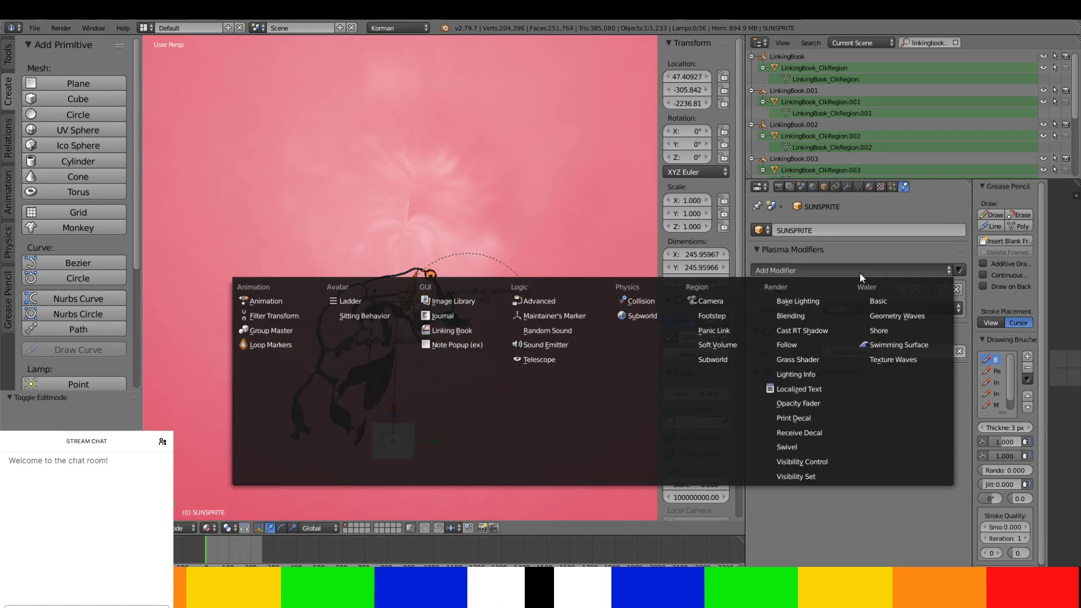
click(820, 472)
click(956, 350)
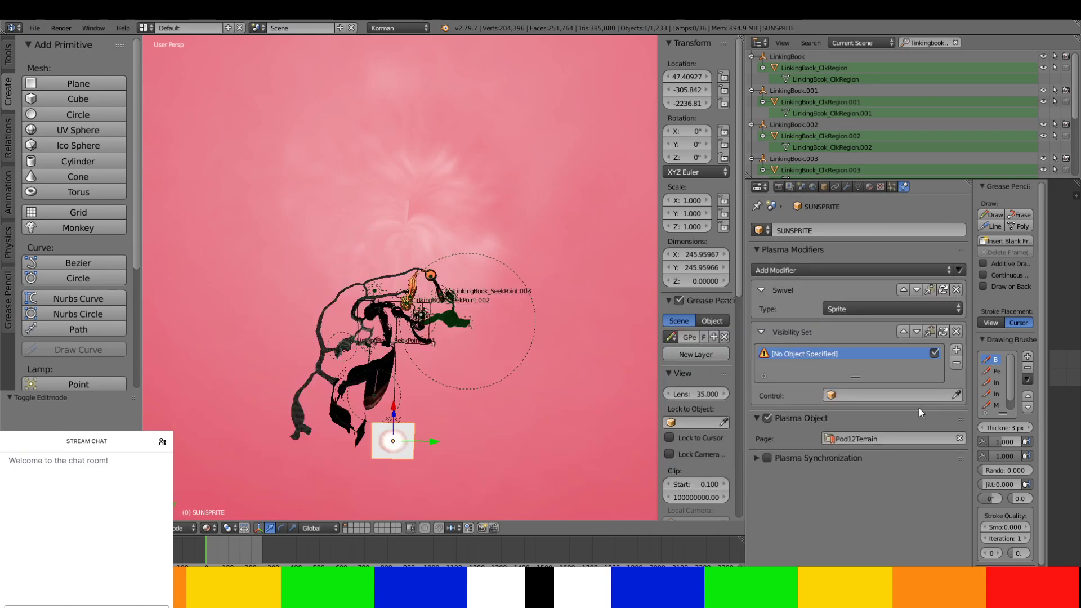
click(890, 395)
click(878, 424)
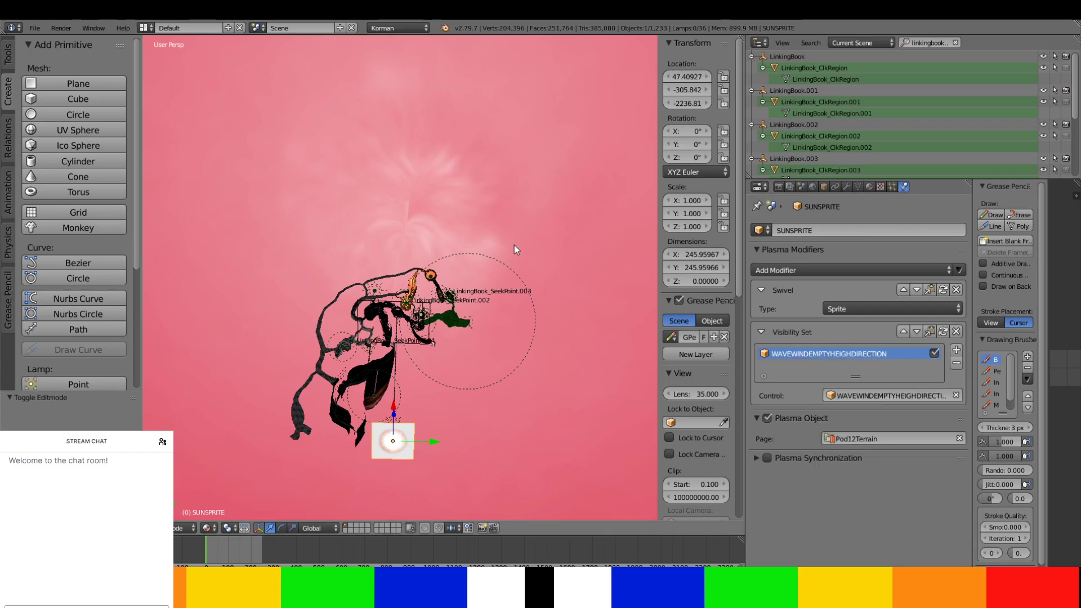
- Select the tempwater plane below the cliffs and isolate it in local view
middle_drag(465, 260, 466, 397)
scroll(466, 398, up, 5)
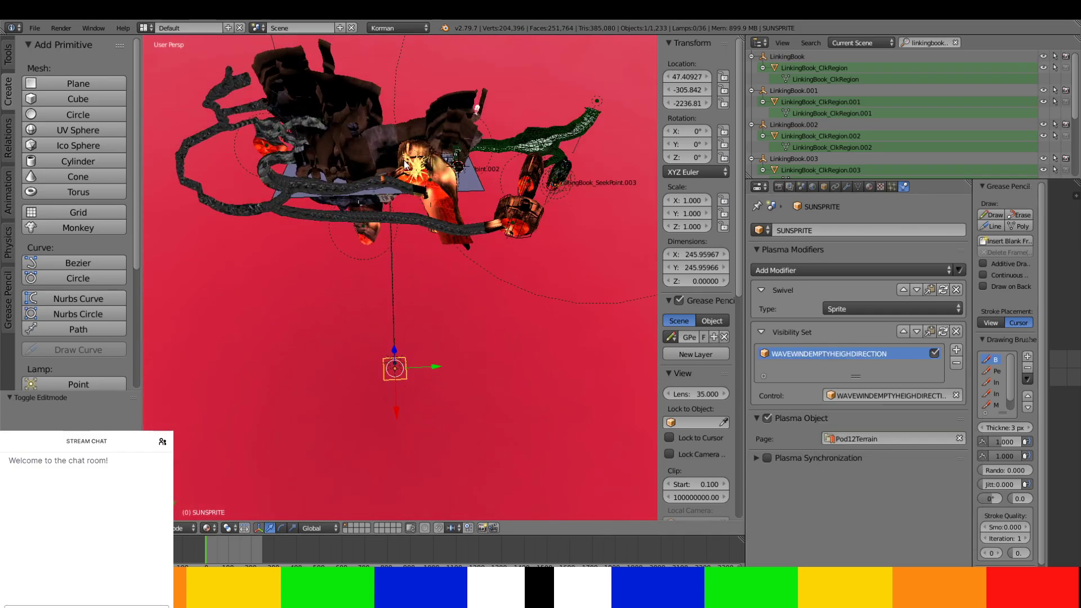
middle_drag(404, 164, 484, 246)
scroll(297, 227, up, 6)
scroll(394, 259, up, 5)
right_click(485, 243)
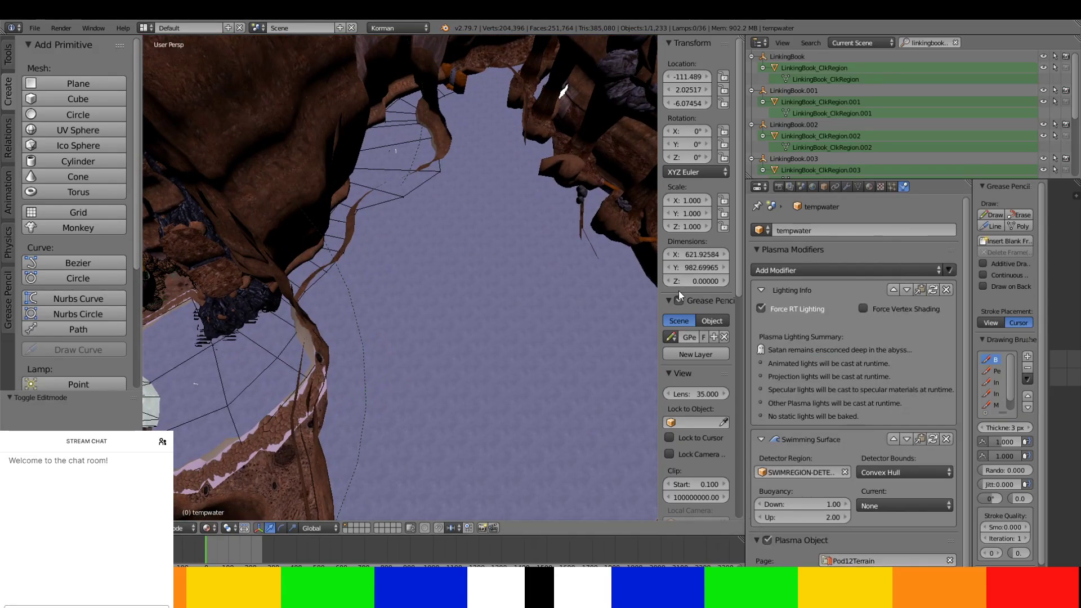
key(KP_Divide)
- Try disabling Texture.004 on the tempwater plane's pool-water material and inspect the plain surface
click(870, 186)
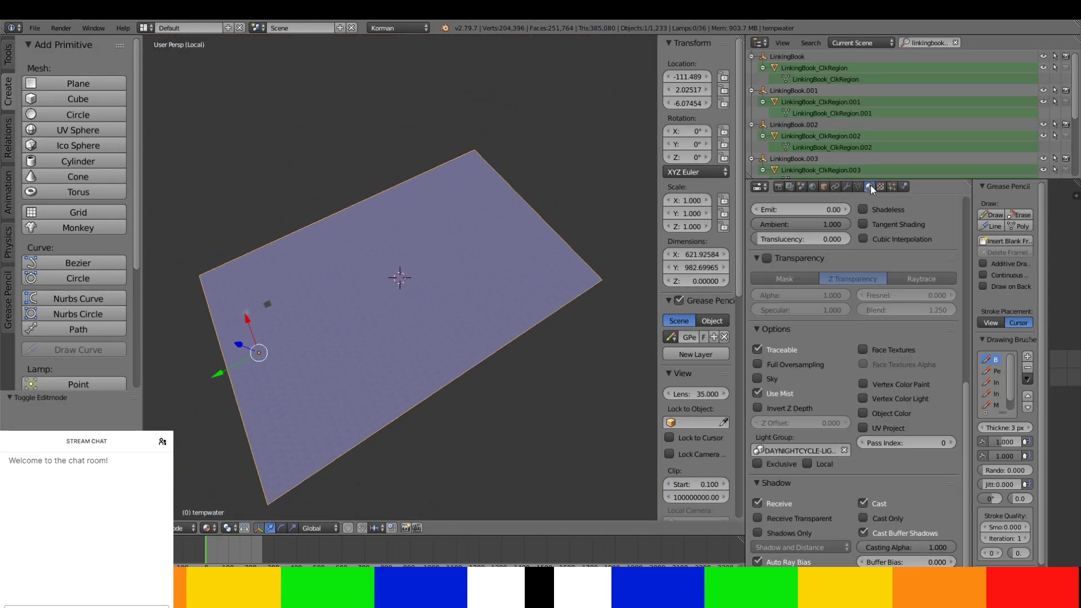
click(881, 186)
scroll(869, 255, down, 8)
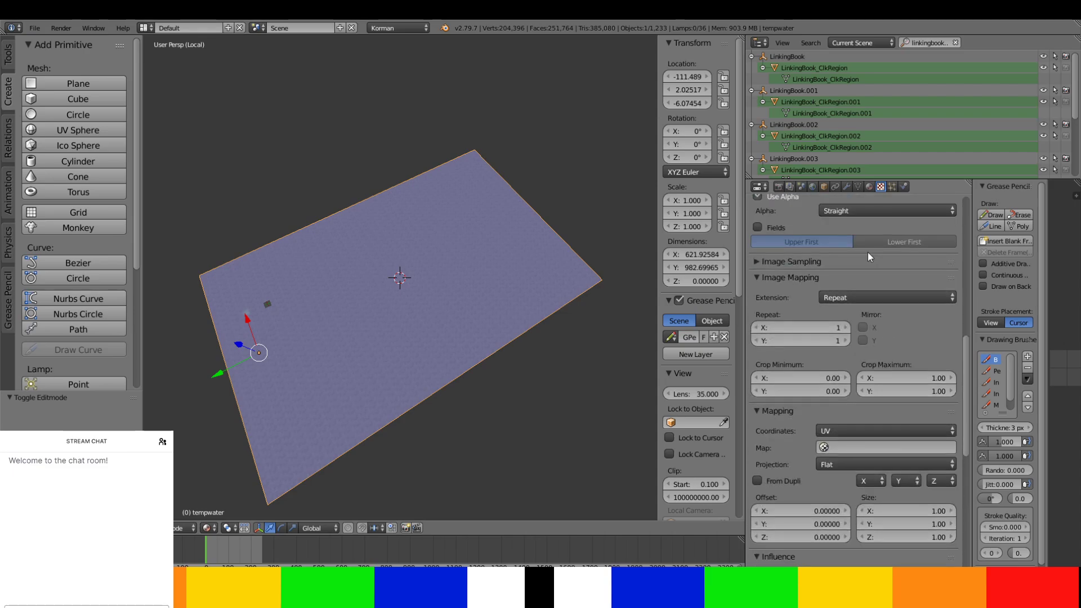
scroll(866, 252, up, 8)
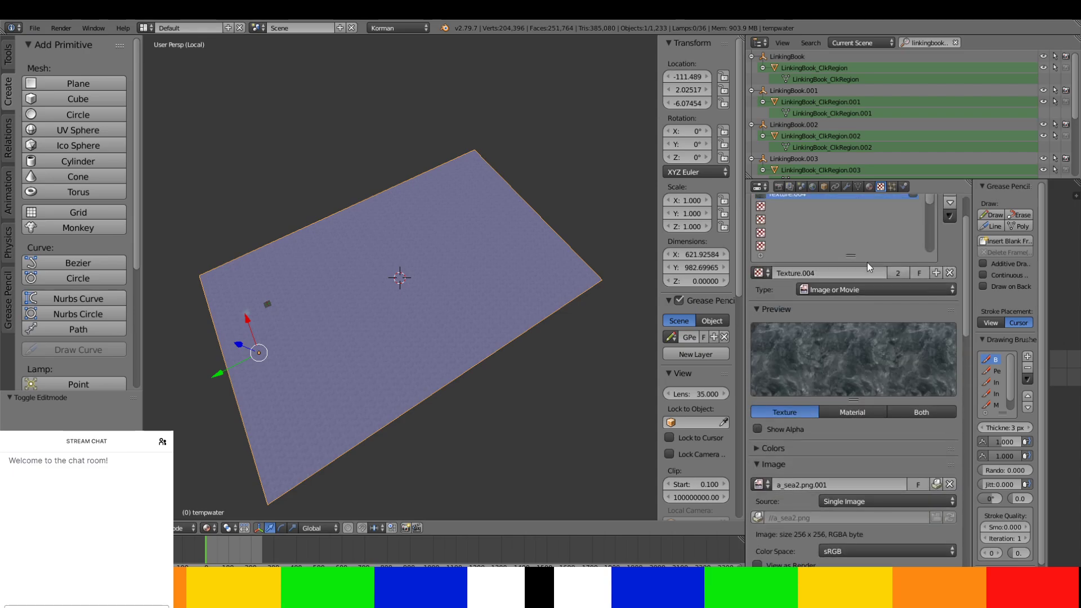
scroll(867, 263, up, 2)
click(912, 215)
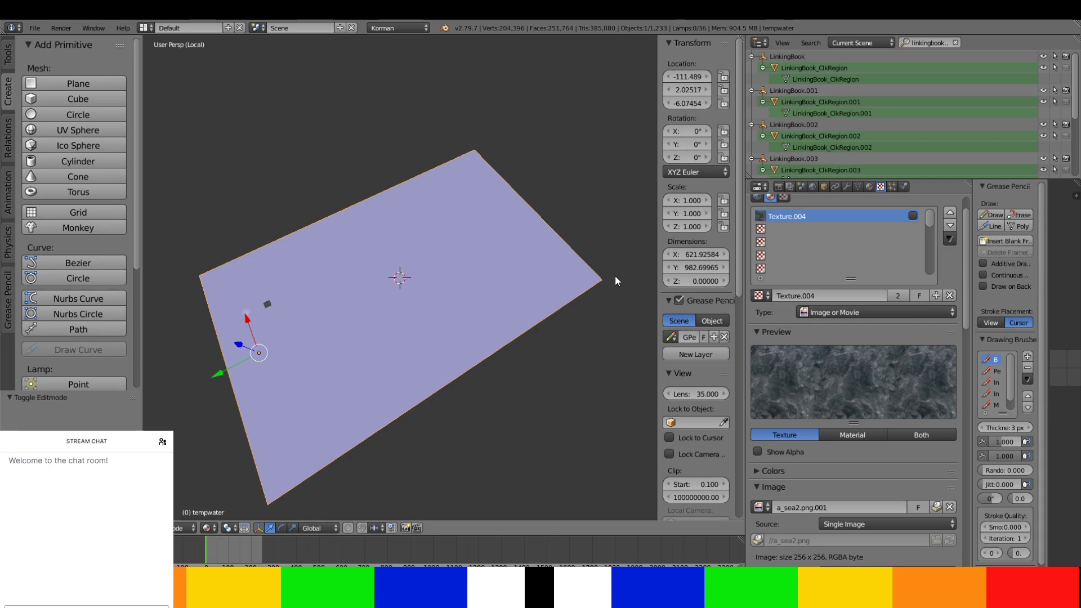
click(870, 186)
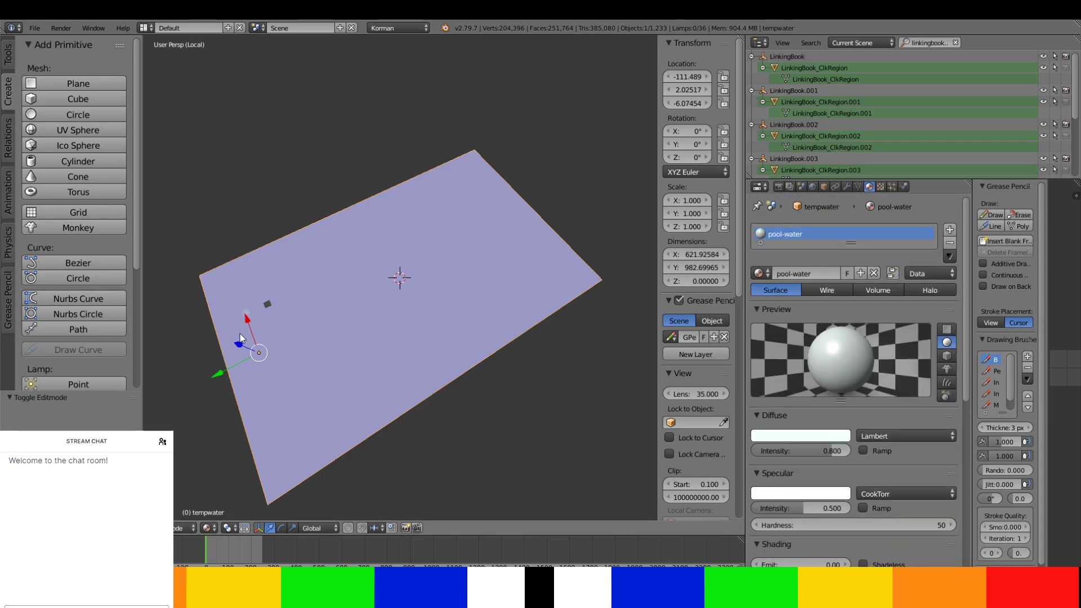
middle_drag(240, 338, 432, 245)
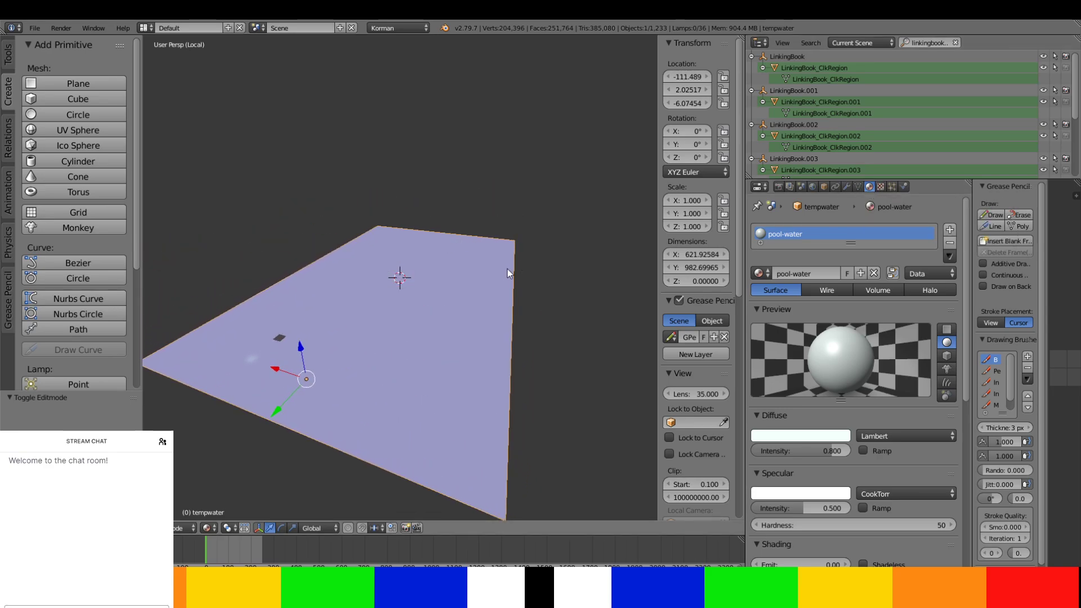
mouse_move(507, 268)
middle_down()
mouse_move(479, 224)
mouse_move(524, 250)
mouse_move(508, 284)
middle_up()
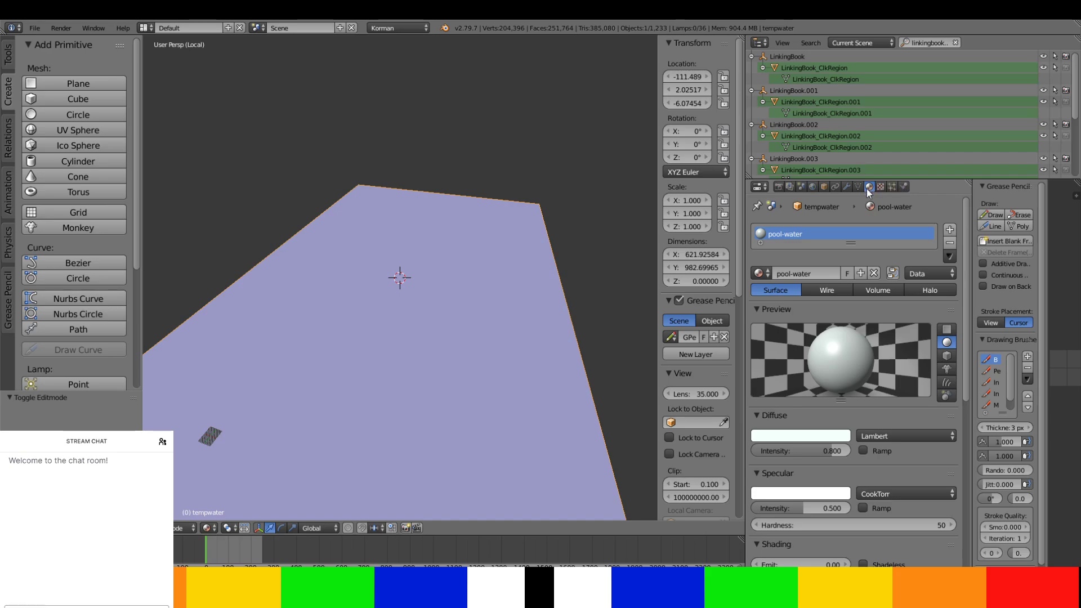
click(881, 186)
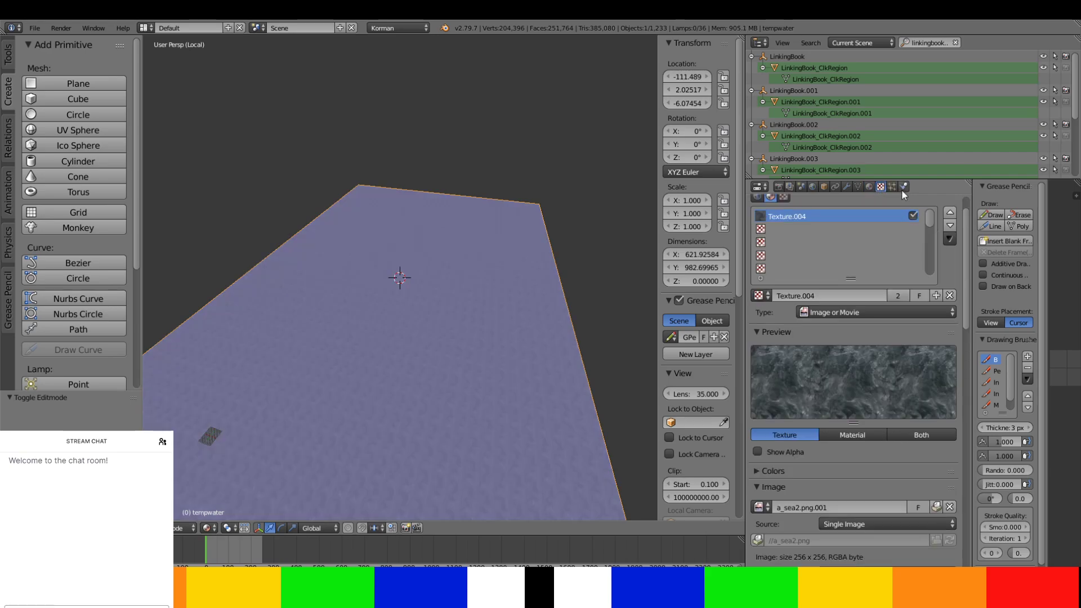
- Switch Force RT Lighting off and on again in tempwater's Lighting Info modifier
click(903, 187)
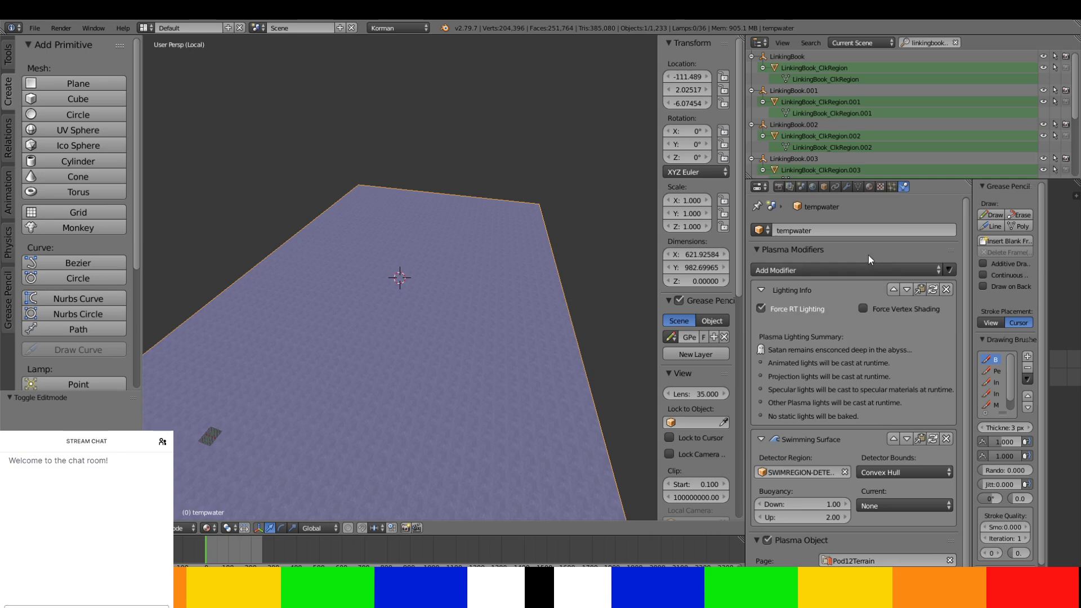
click(802, 307)
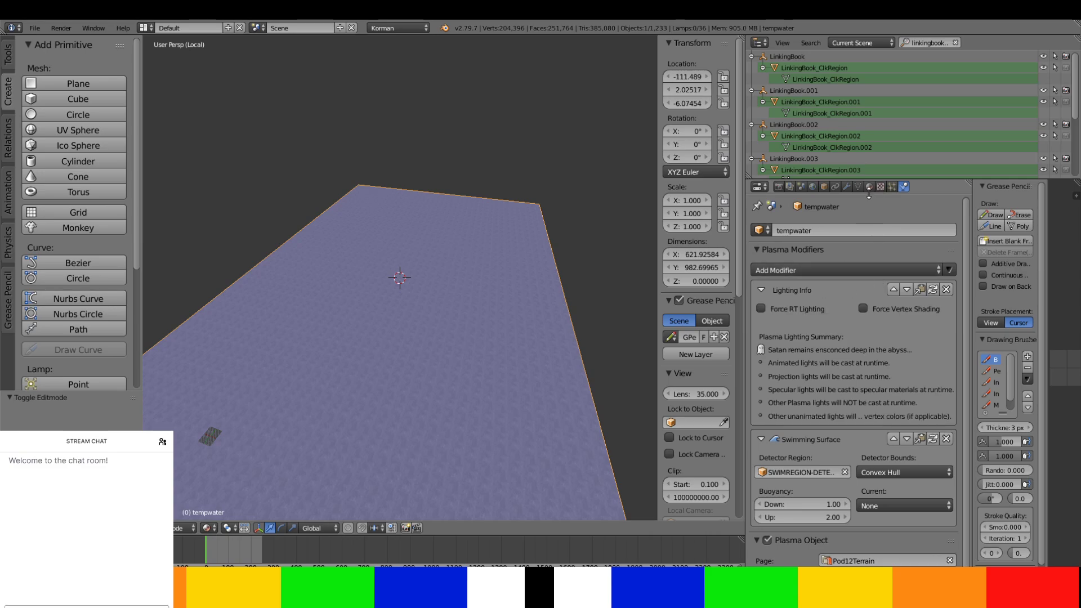
click(802, 307)
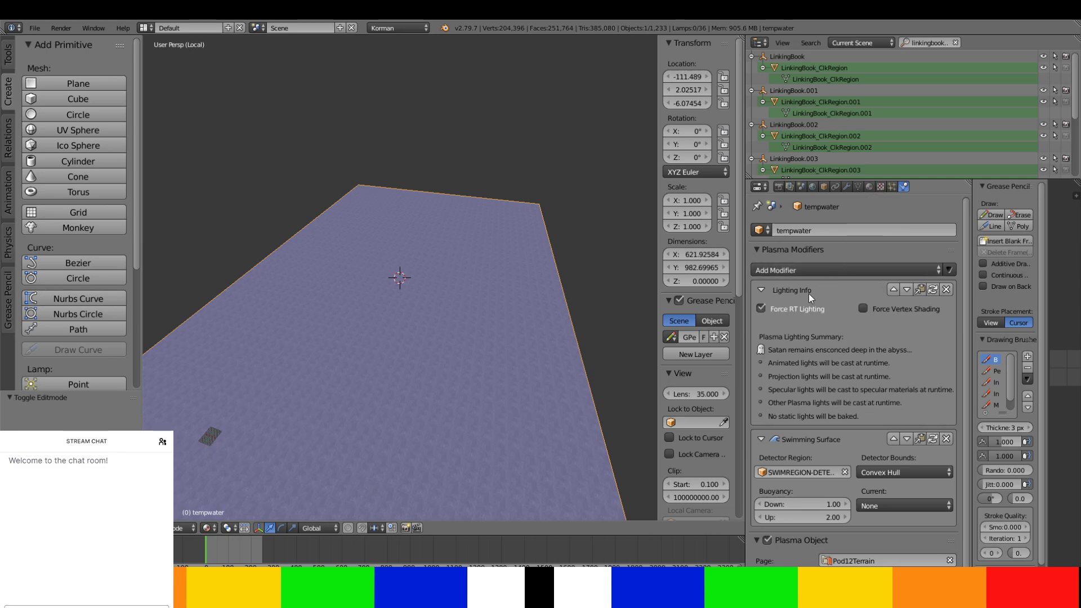
- Review the pool-water material's shading and light group options, and disable its Texture.004
click(869, 187)
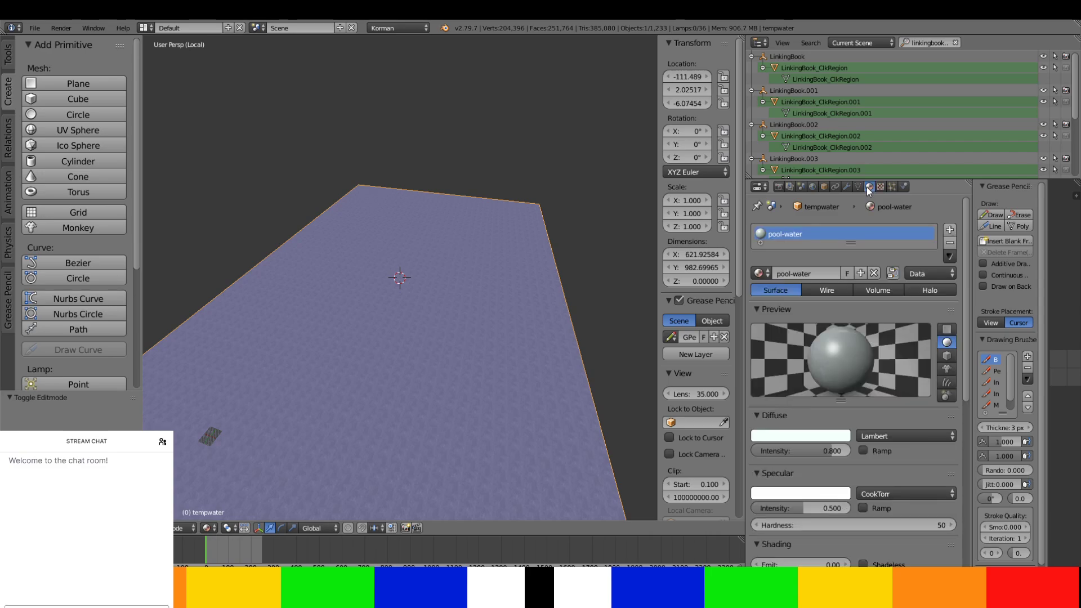
scroll(865, 327, down, 6)
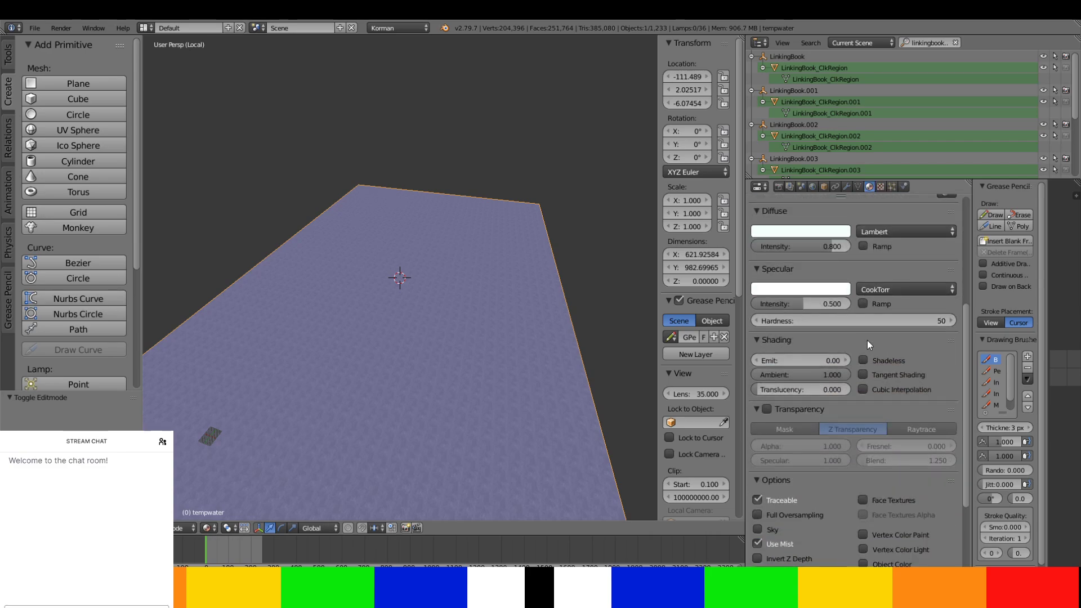
scroll(867, 349, down, 6)
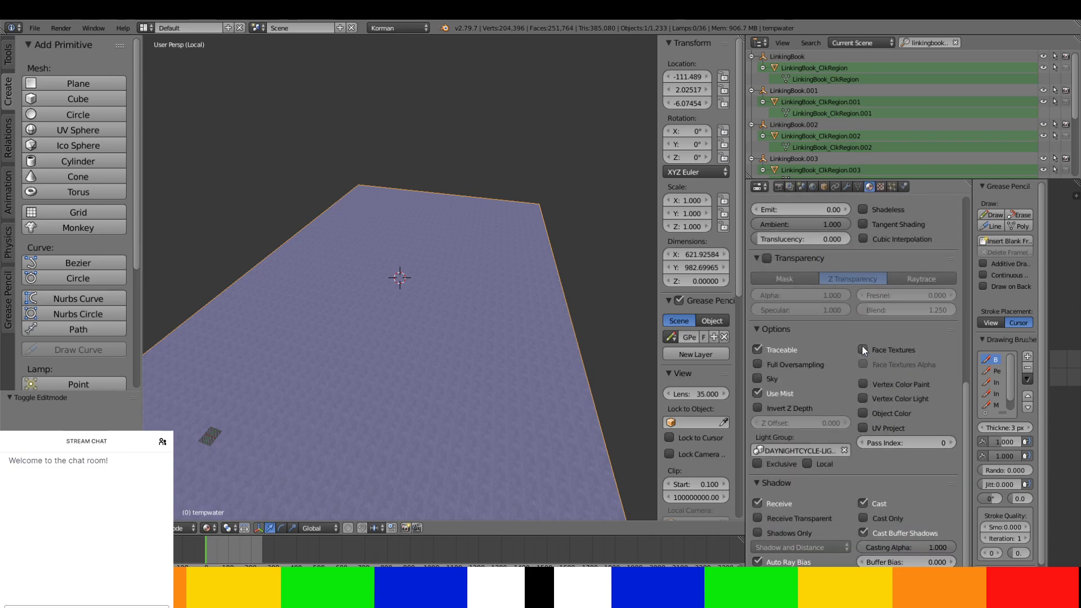
scroll(863, 345, up, 12)
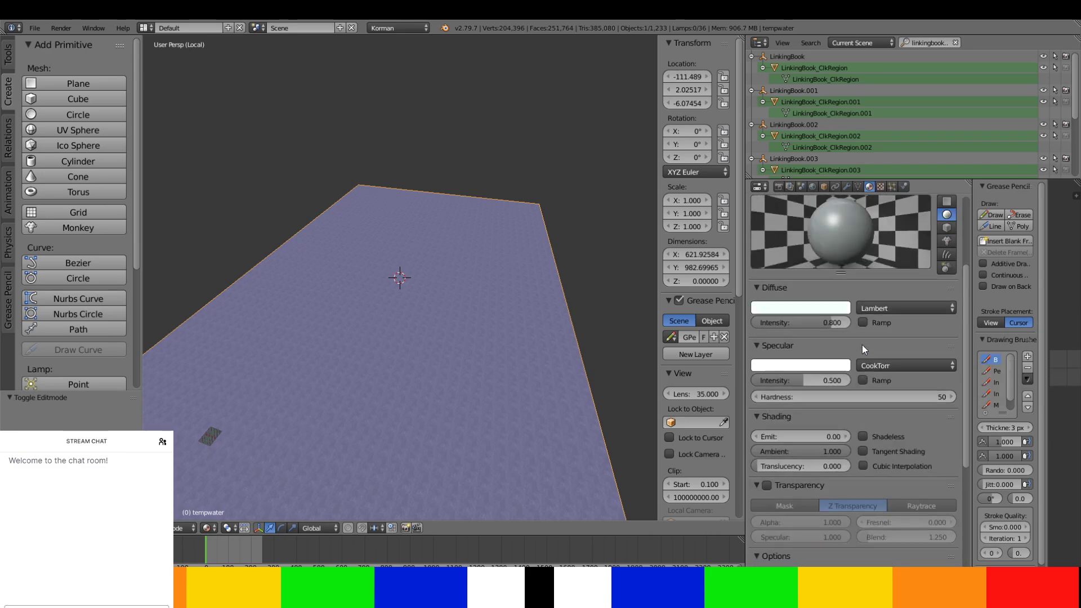
click(881, 187)
click(913, 216)
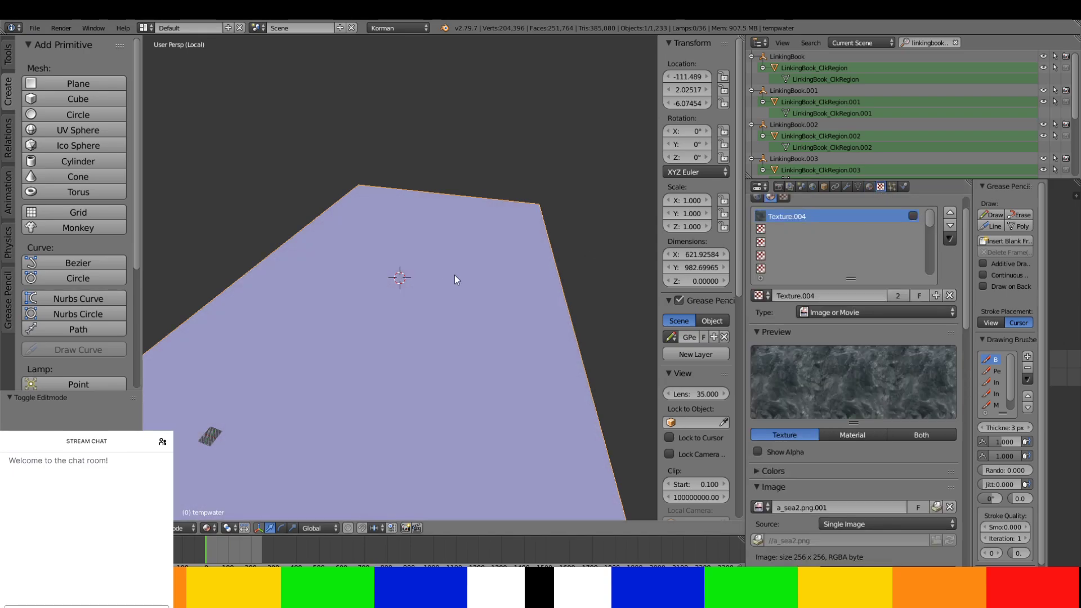
- Save the scene over Pod12.blend and show the World settings with the Plasma Games age export and test options
key(ctrl+s)
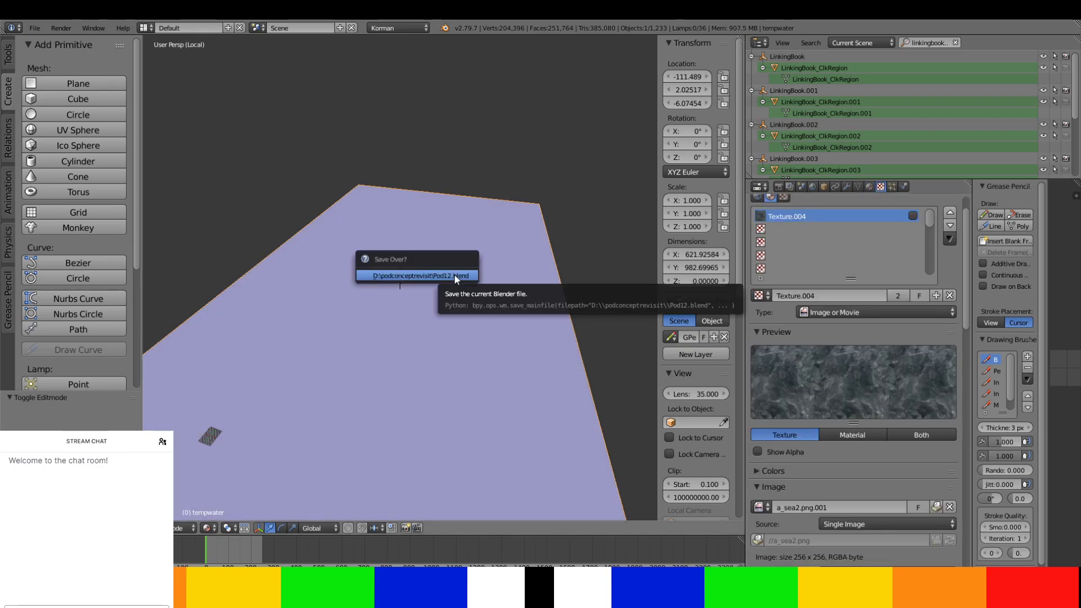
click(454, 275)
click(812, 186)
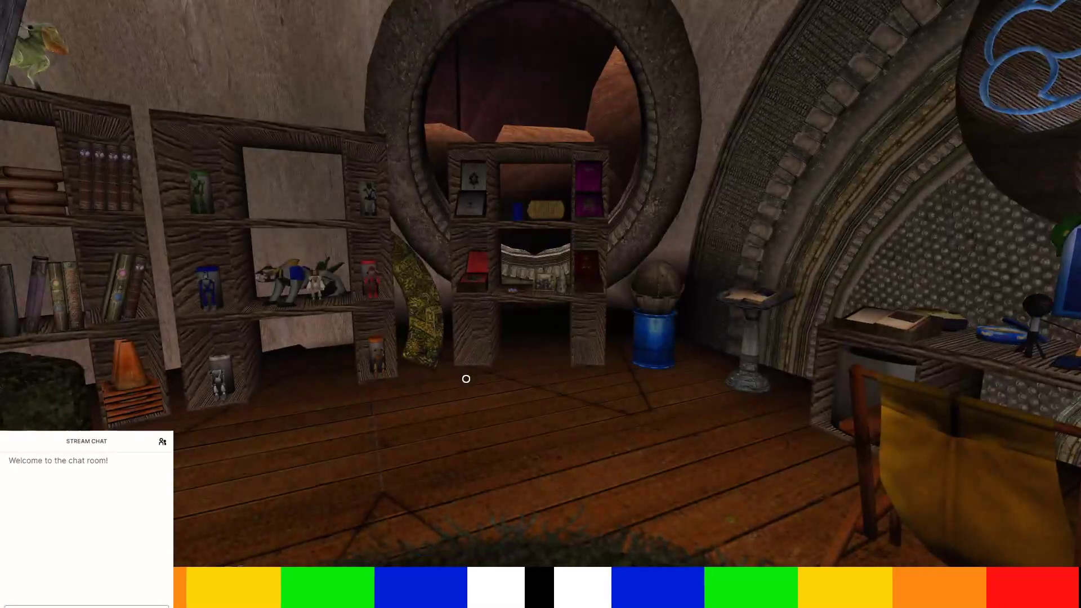
- In Uru Live, turn around in the starting room and move through the Age to inspect the water and sky
right_drag(466, 379, 105, 368)
key(w)
key(w)
key(s)
key(w)
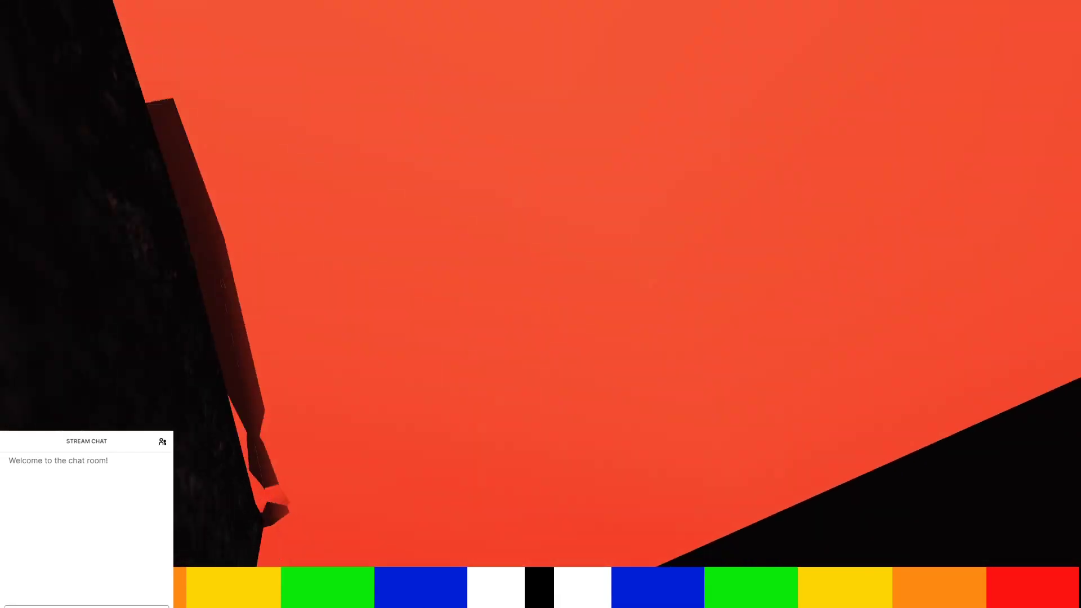
- Quit Uru Live and return to the scene in Blender
key(Escape)
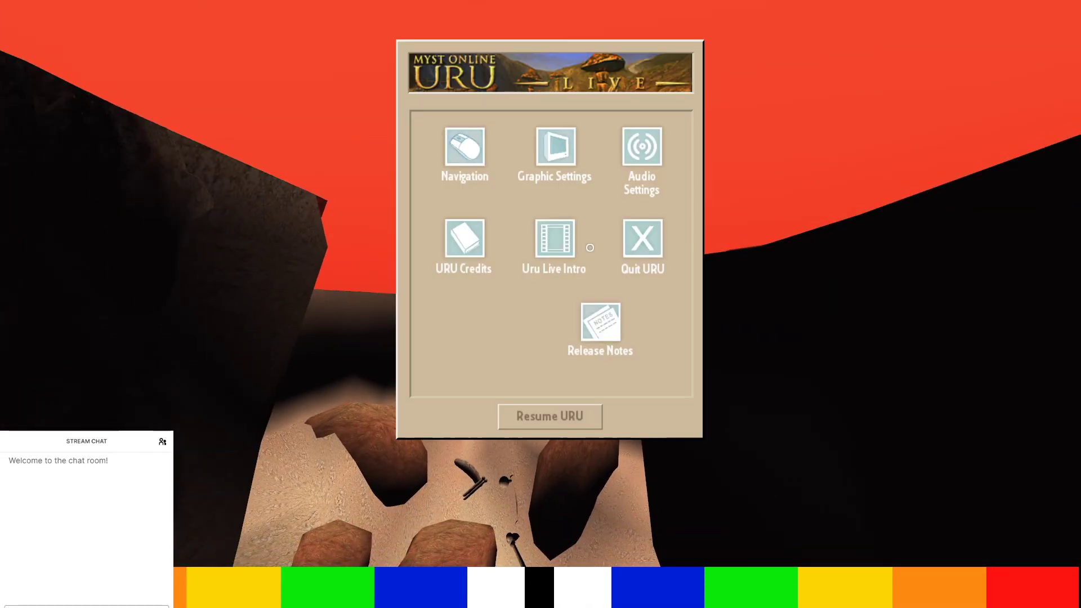
click(642, 238)
click(597, 378)
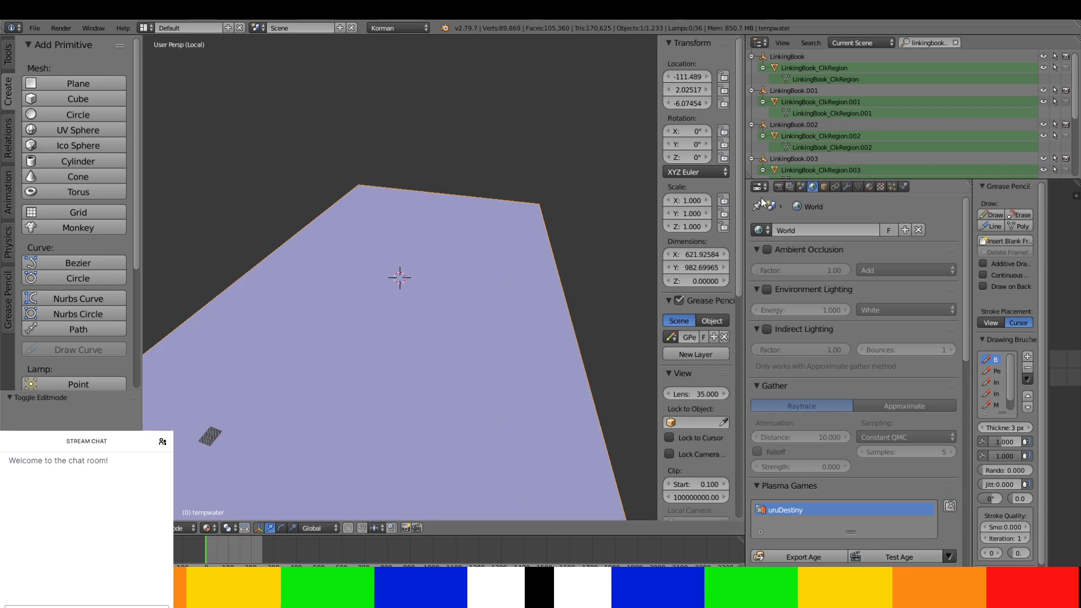
- Remove the pool-water material slot and the Lighting Info modifier from the tempwater plane
click(871, 188)
click(881, 187)
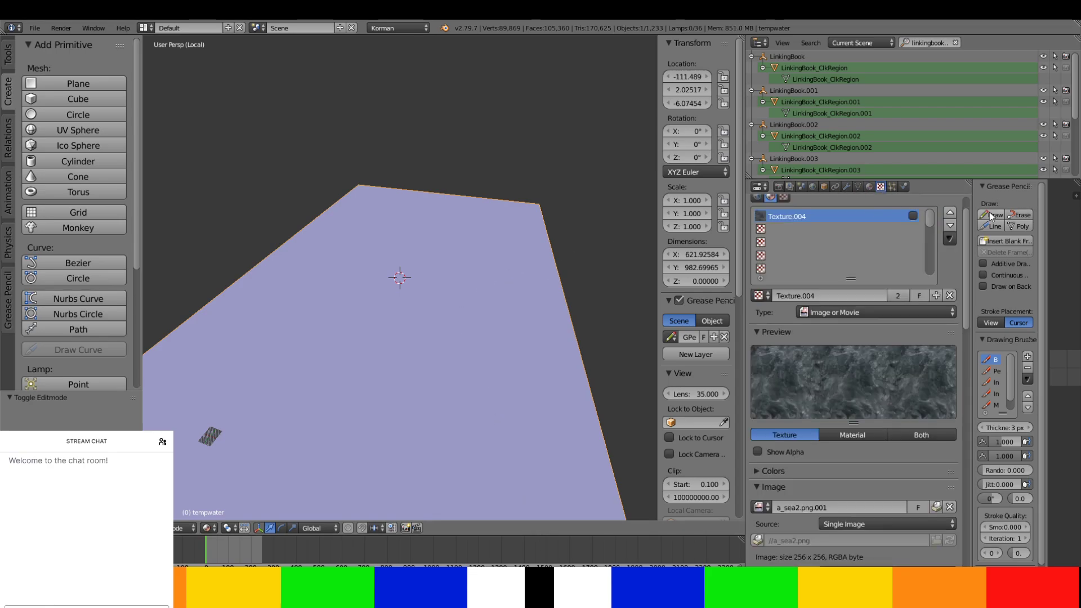
click(870, 187)
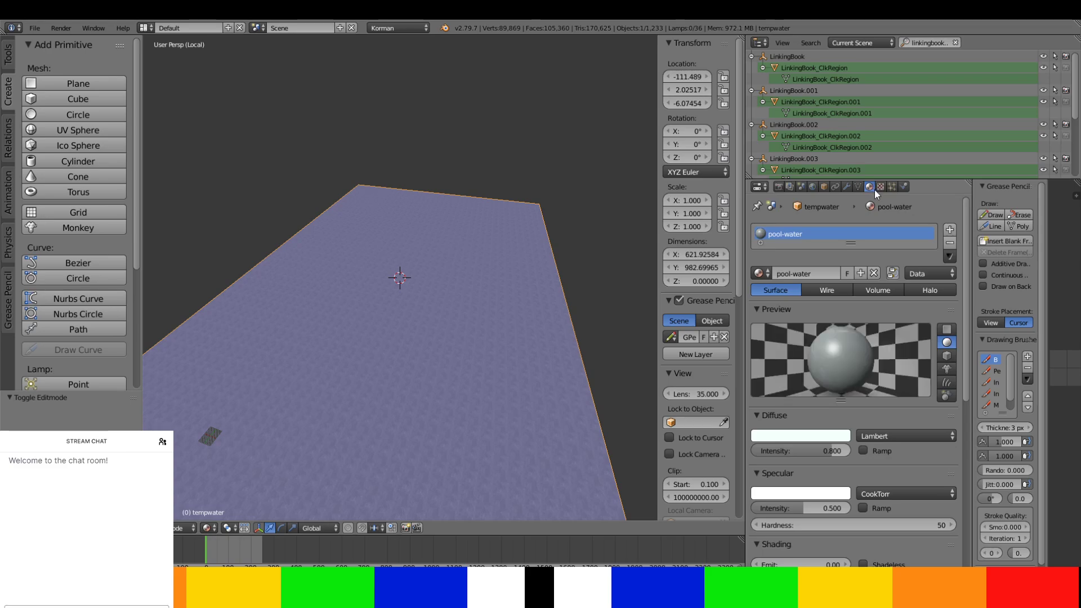
click(948, 242)
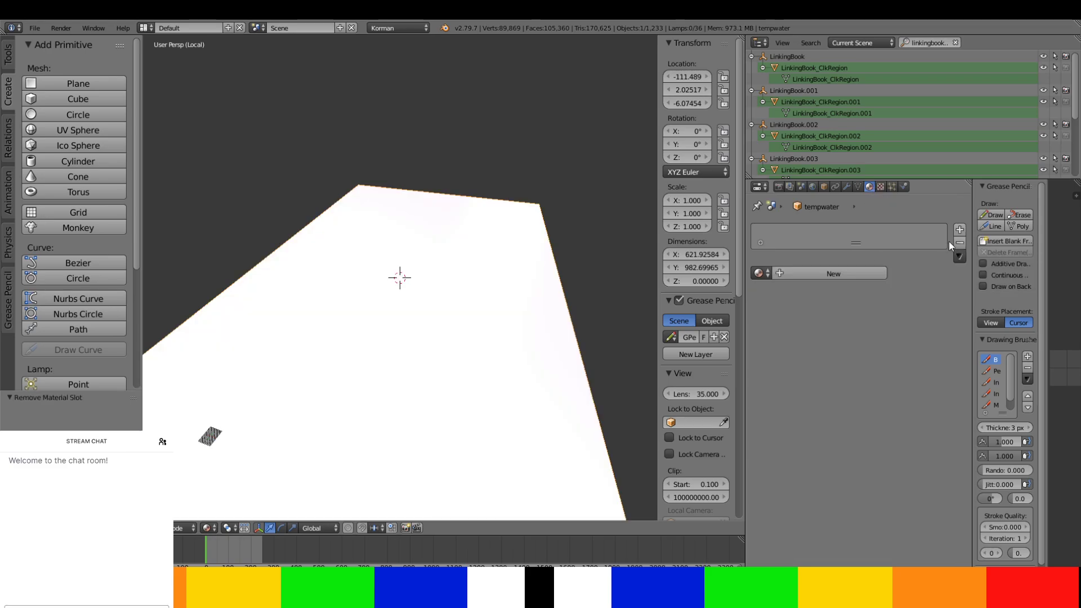
click(905, 187)
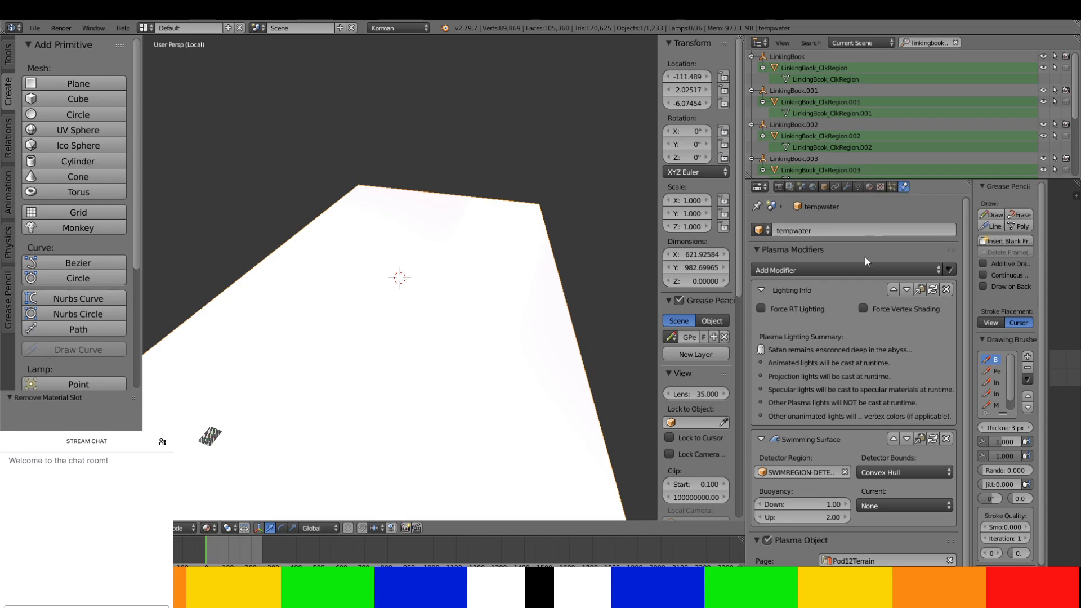
click(946, 289)
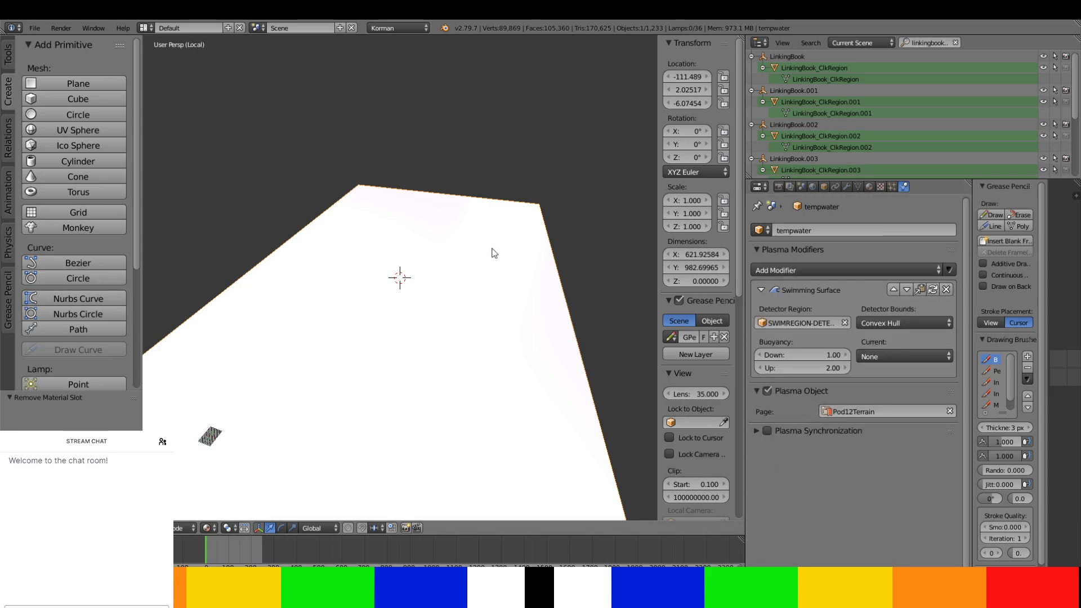
- Rename the tempwater object as swimplaneobj
click(790, 228)
text(sw)
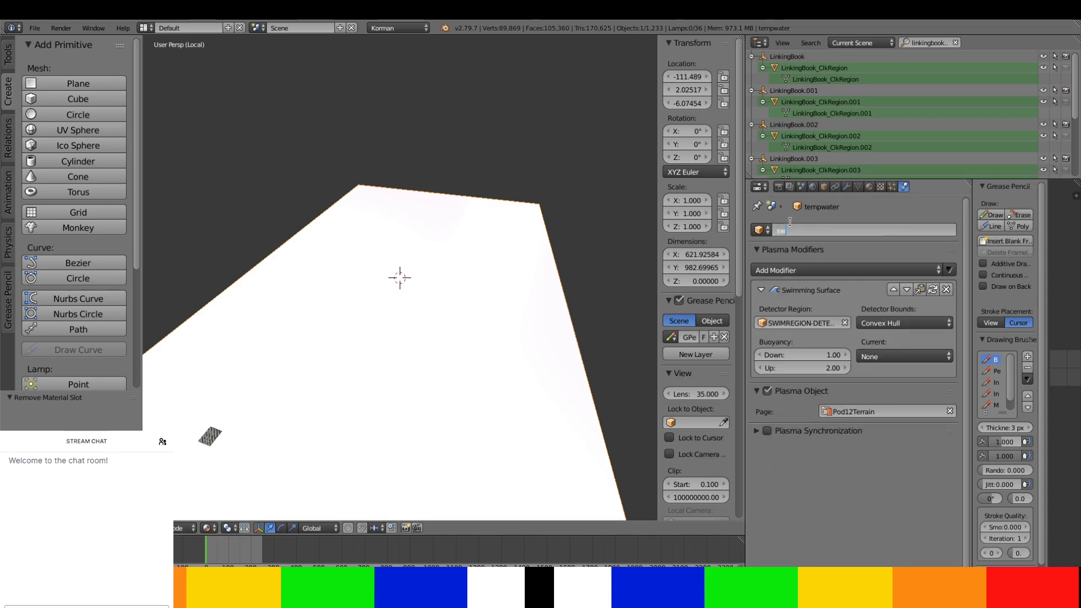
text(implaneobj)
key(Return)
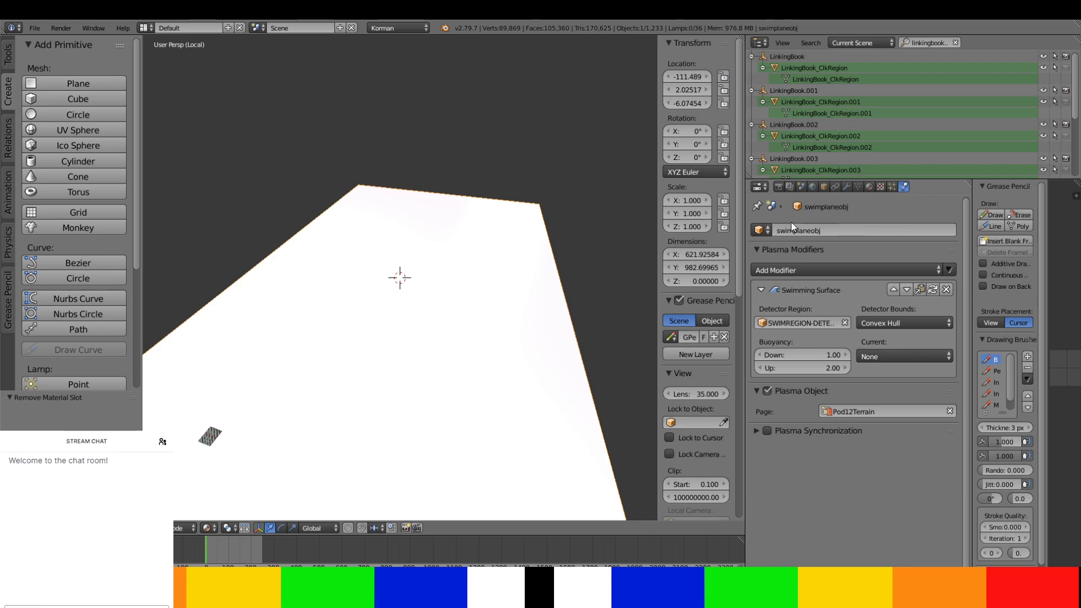
- Set swimplaneobj's maximum draw type to Wire in its display settings
click(821, 187)
click(775, 512)
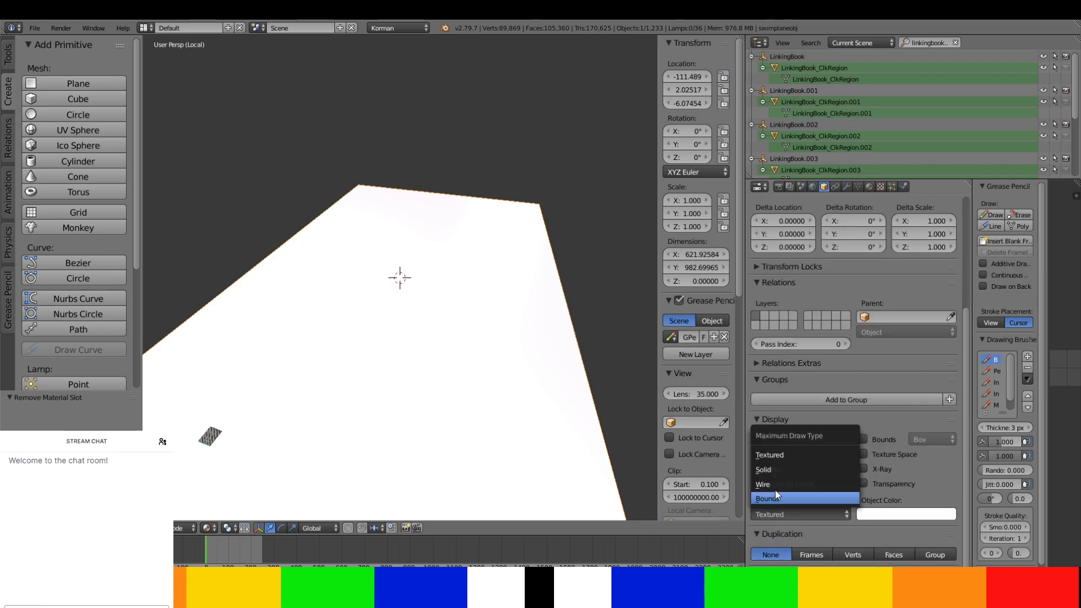
click(774, 485)
scroll(425, 273, down, 2)
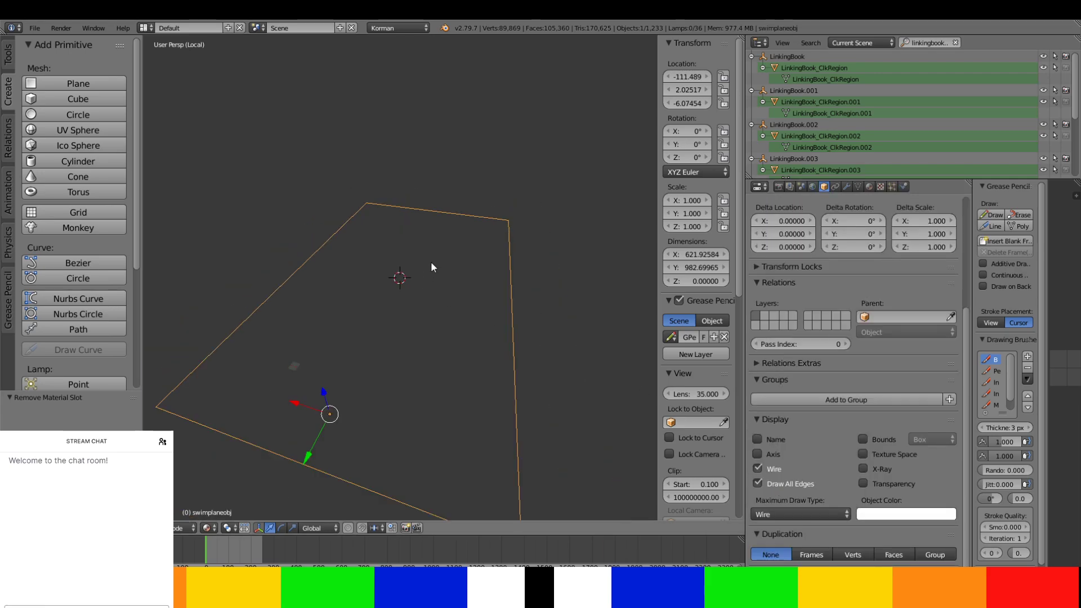
- Leave local view and move swimplaneobj's far edge inward along Y to about -540 in Edit Mode
key(KP_Divide)
middle_drag(431, 261, 509, 307)
scroll(485, 275, down, 6)
key(Tab)
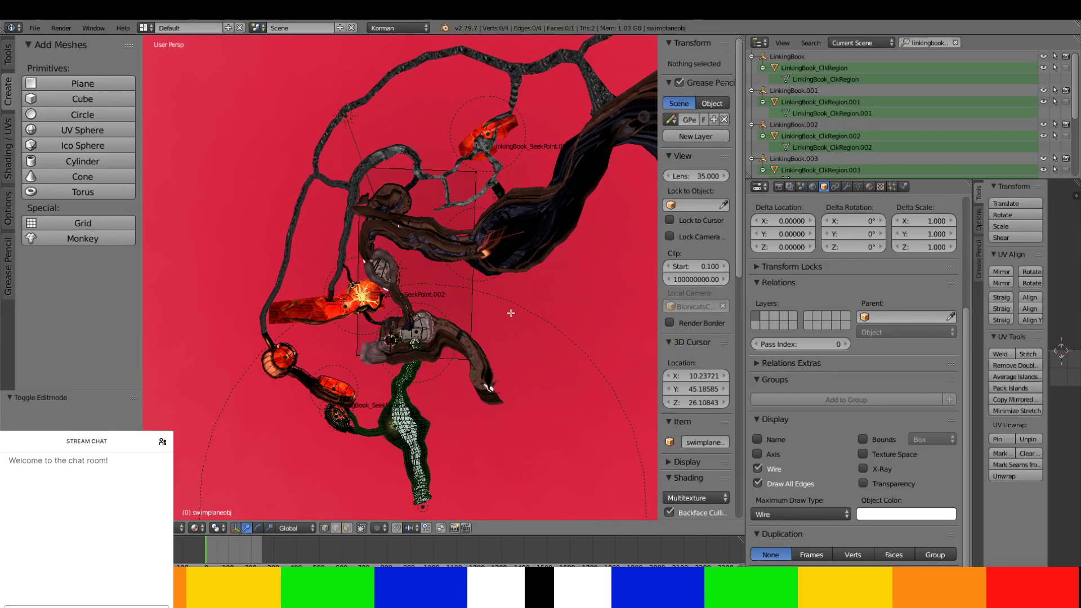
right_click(429, 171)
key(g)
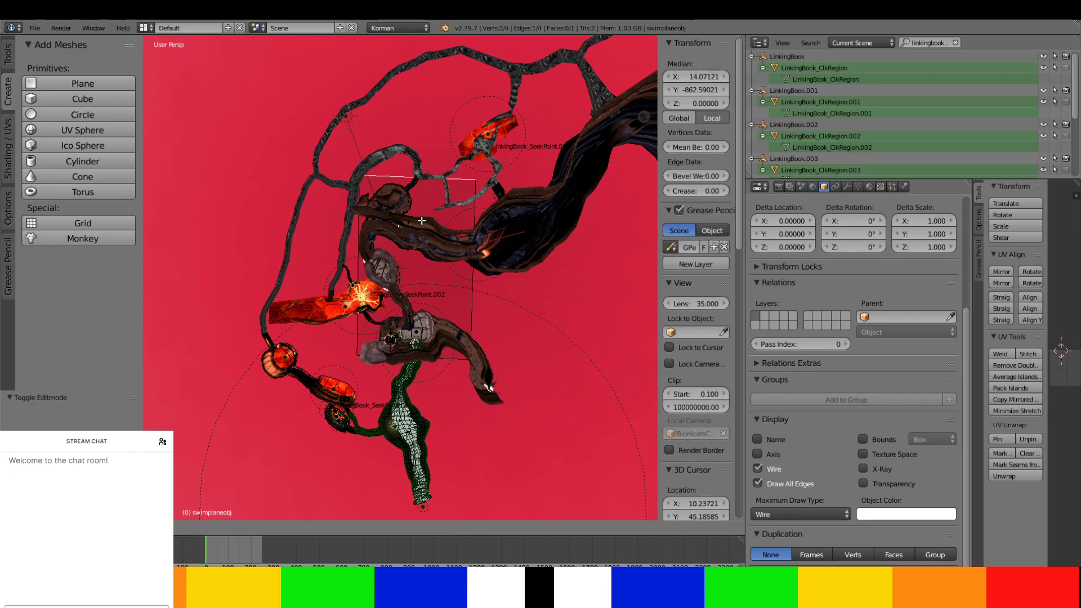
click(426, 268)
- Fine-tune the far edge along Y to about -521 so it sits against the cliff opening beyond the pool
scroll(426, 267, up, 5)
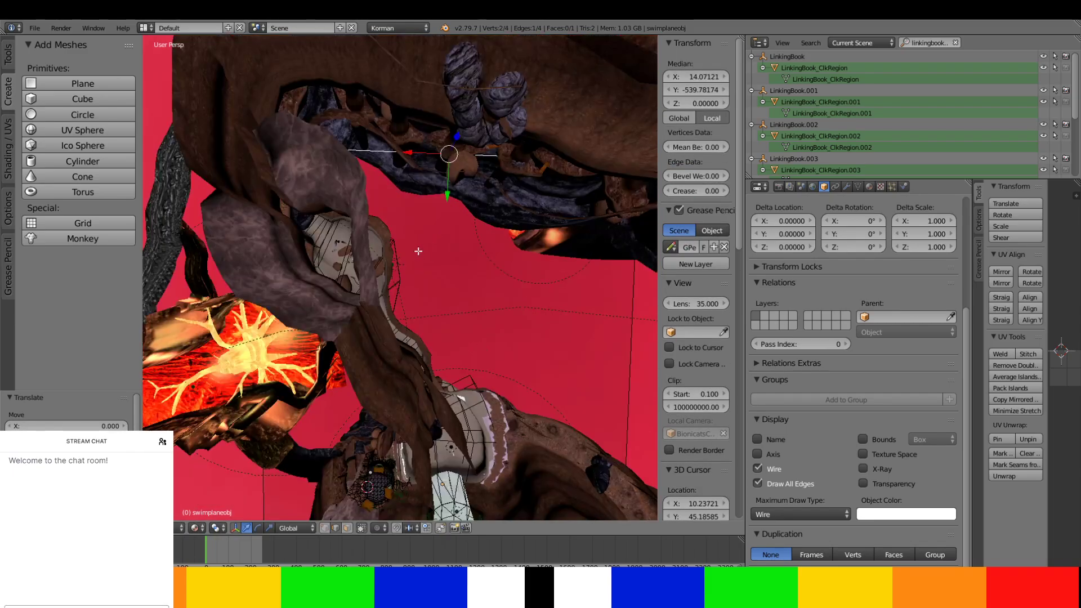
shift+middle_drag(427, 258, 457, 306)
scroll(483, 332, up, 3)
scroll(450, 302, up, 2)
key(g)
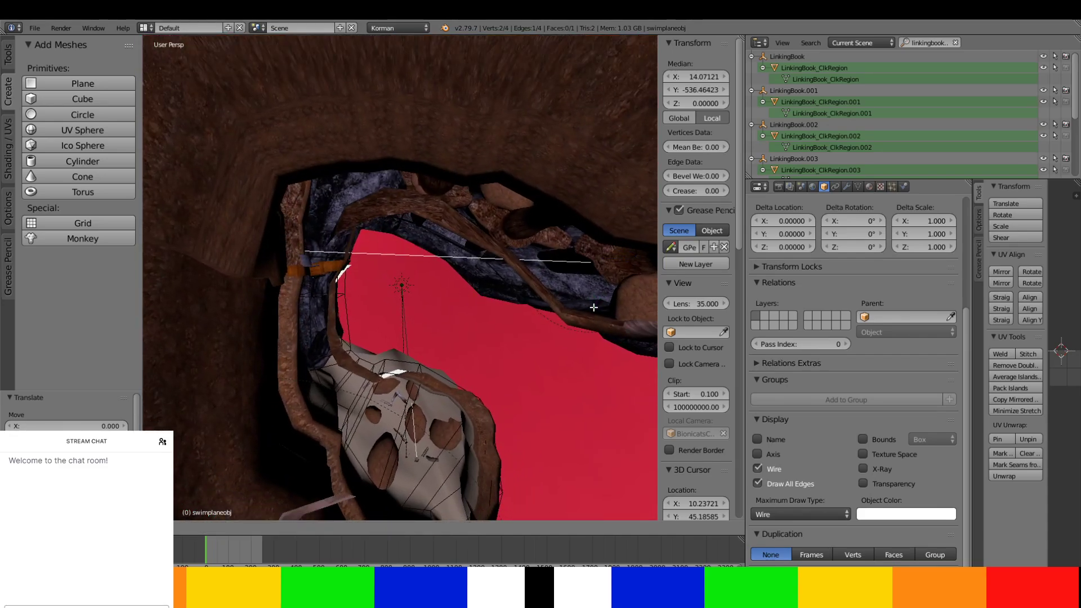
click(592, 320)
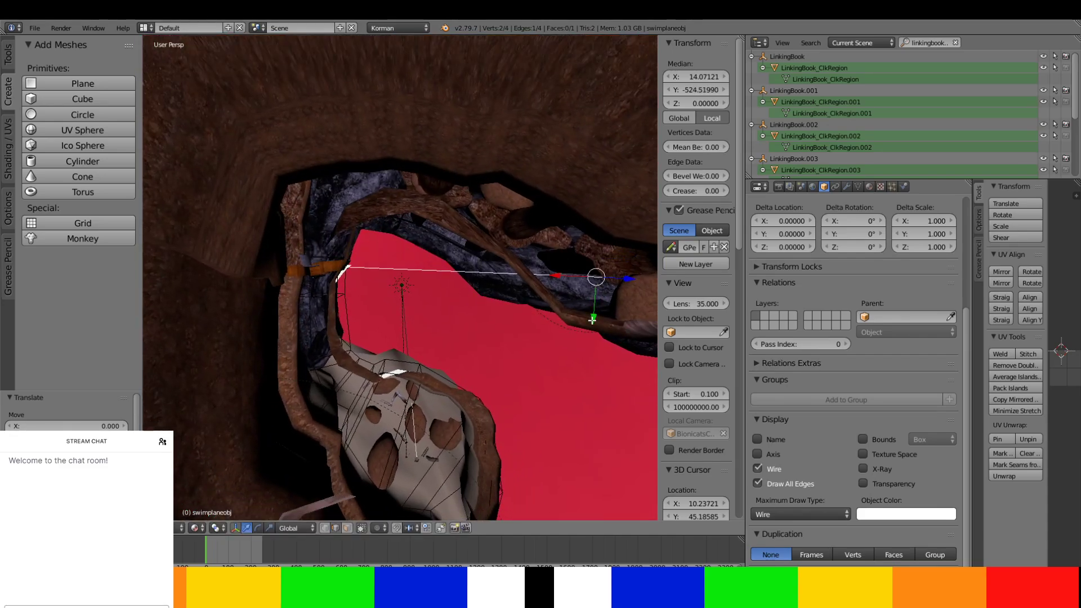
scroll(593, 320, down, 2)
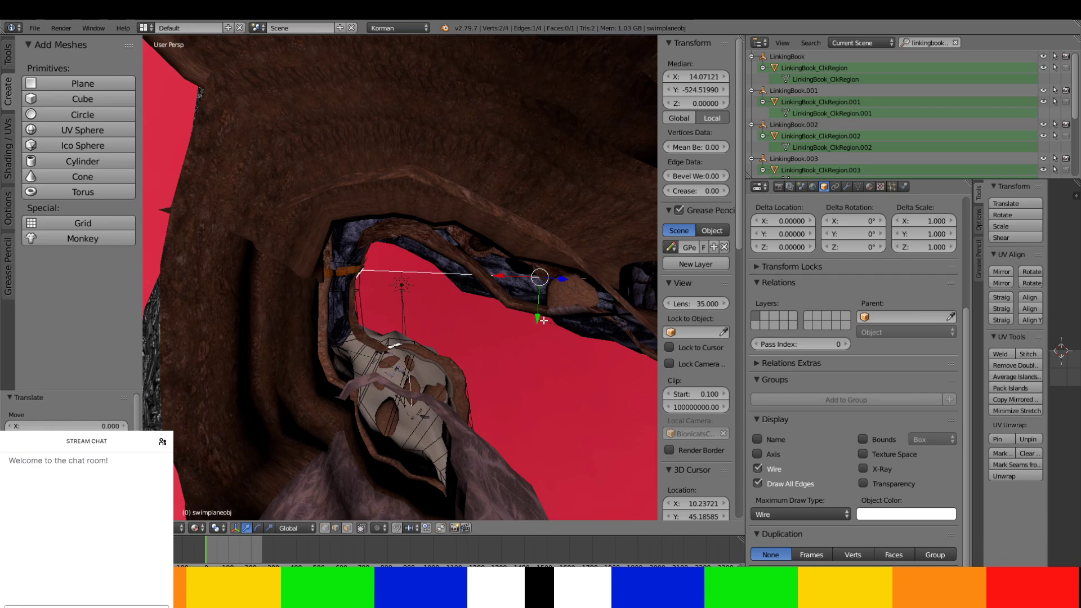
key(g)
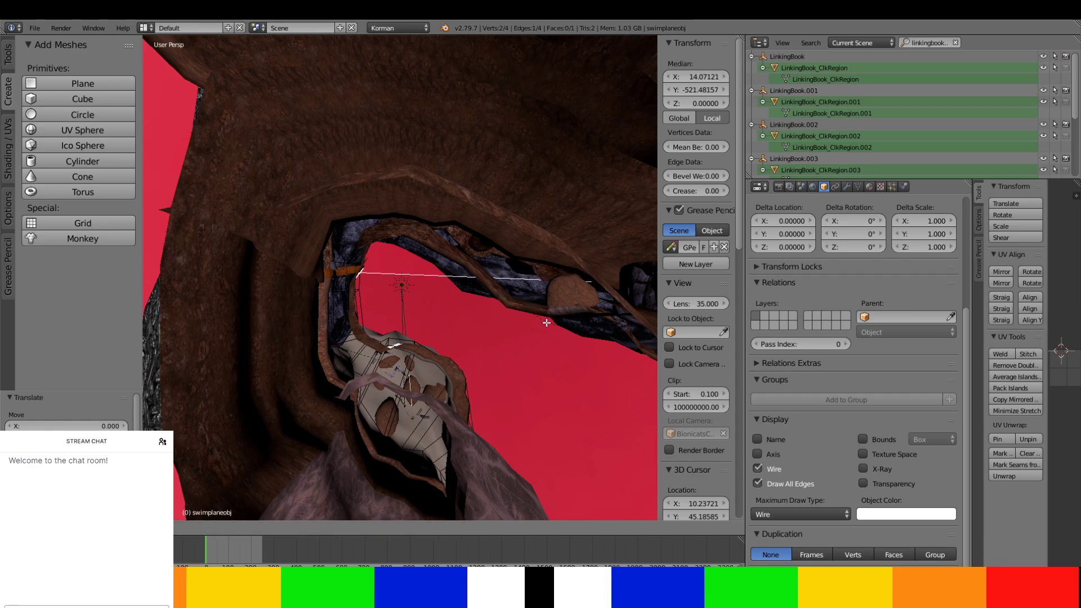
click(542, 315)
- Move swimplaneobj's negative-X side edge about 193.5 inward along X toward the pool
shift+middle_drag(543, 314, 436, 183)
scroll(445, 220, down, 5)
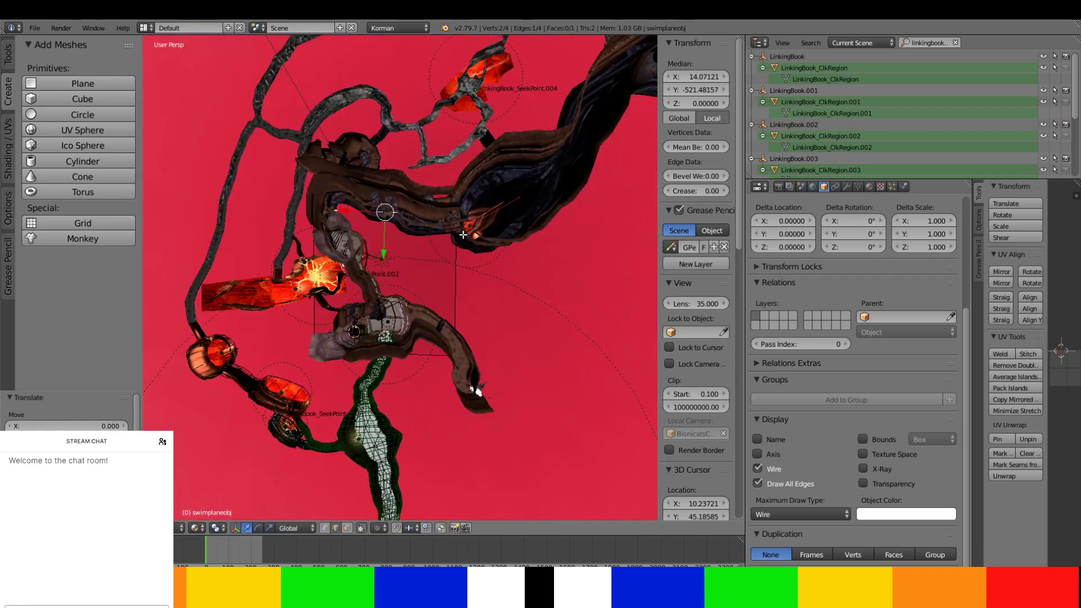
right_click(457, 263)
scroll(426, 312, up, 3)
key(g)
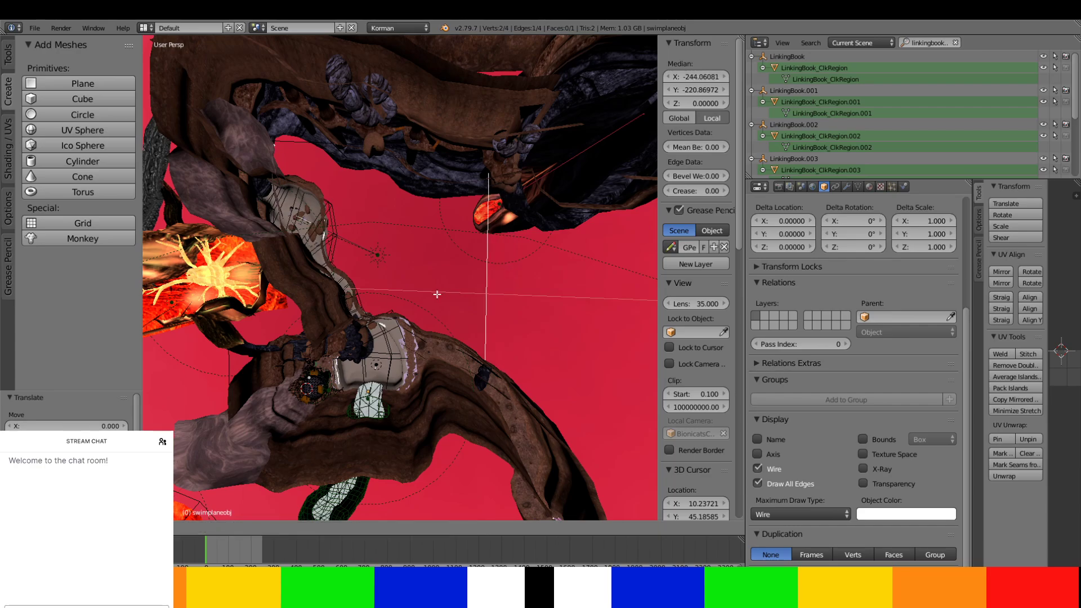
click(379, 297)
- Move the opposite side edge inward along X, reducing swimplaneobj to about 394.7 by 601.2, and leave Edit Mode
middle_drag(379, 296, 452, 306)
right_click(292, 359)
middle_drag(292, 359, 323, 318)
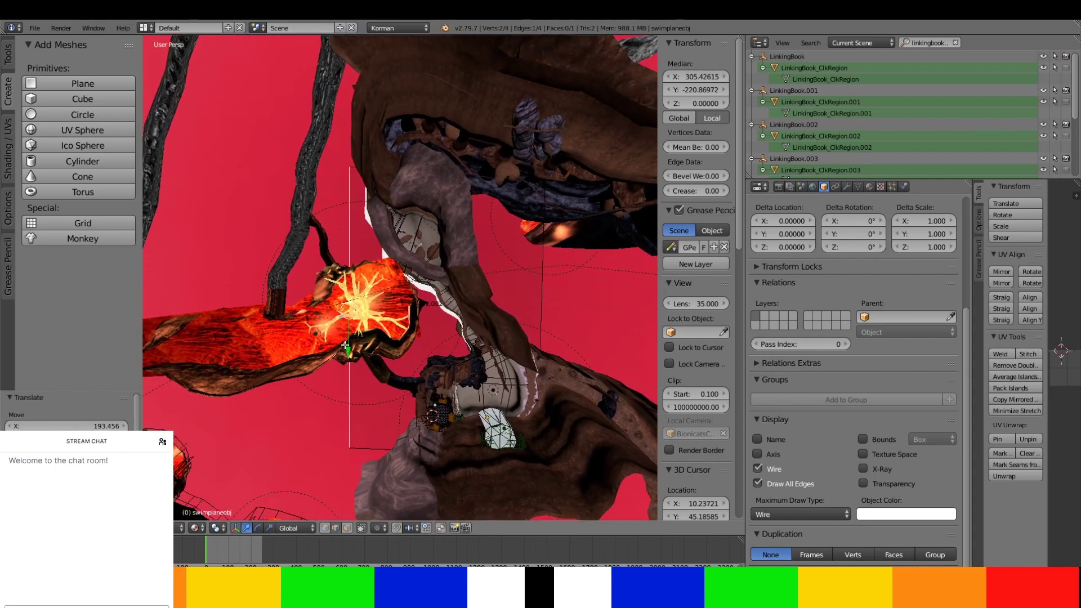
key(g)
click(325, 316)
middle_drag(324, 316, 393, 301)
key(Tab)
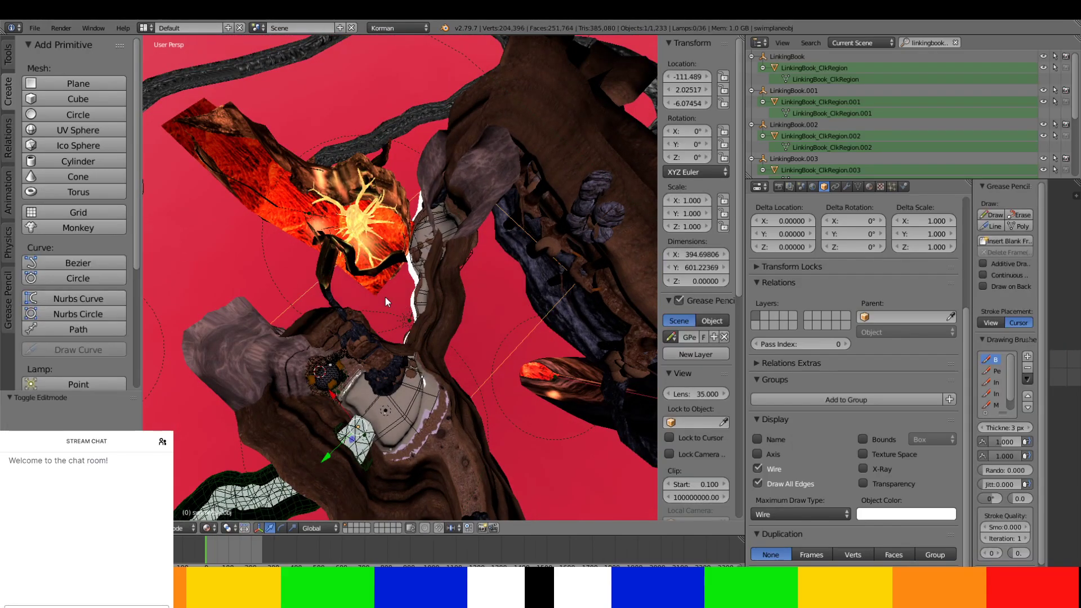
middle_drag(401, 268, 420, 313)
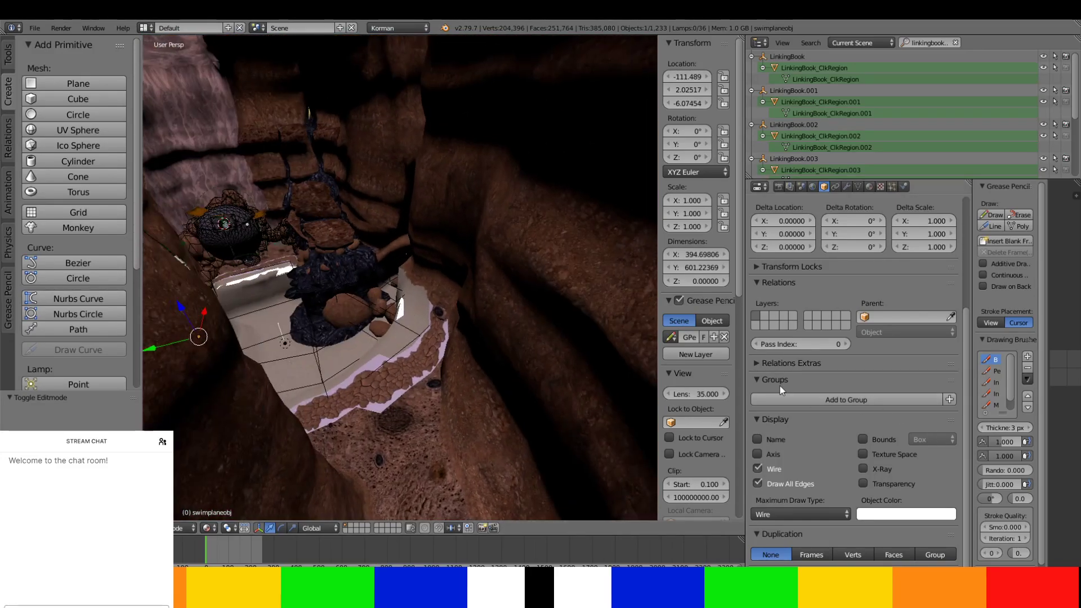
- Enlarge the area beside the object properties and switch it to a Text Editor showing the credits notes
drag(744, 372, 545, 372)
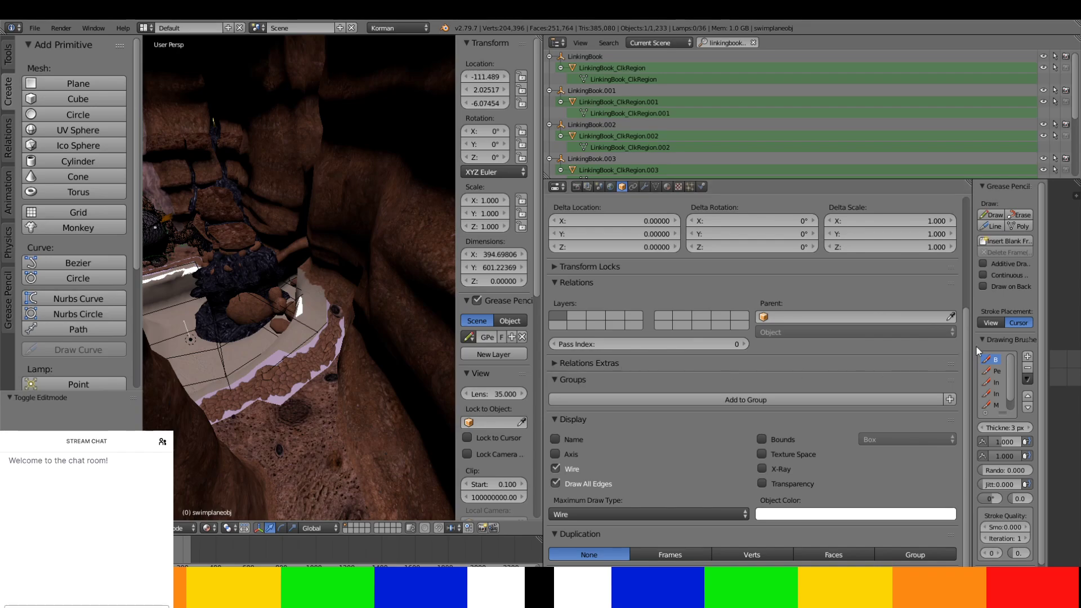
drag(969, 346, 625, 373)
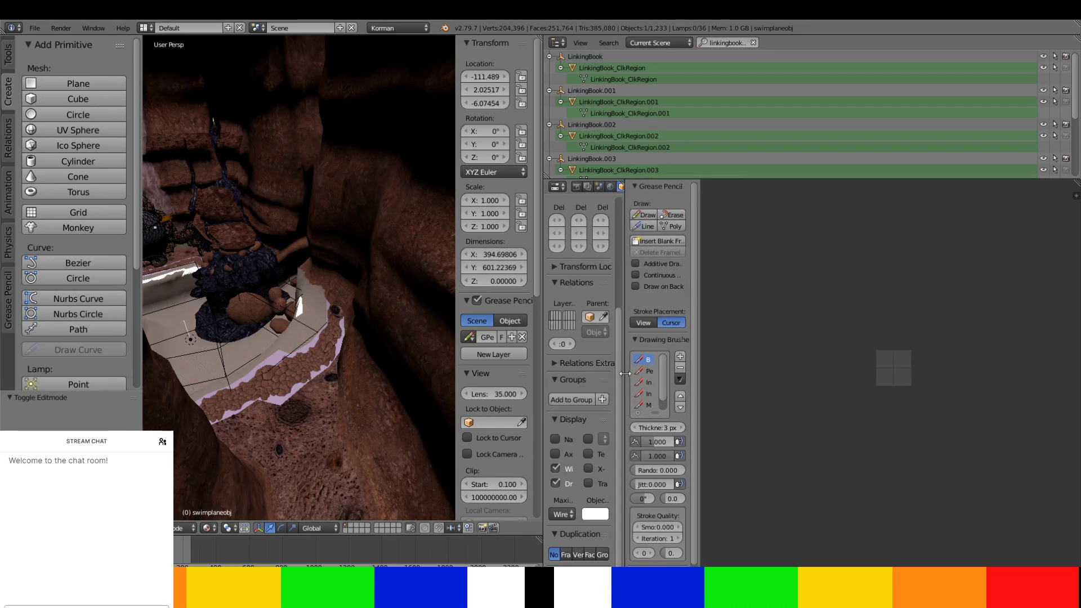
click(638, 581)
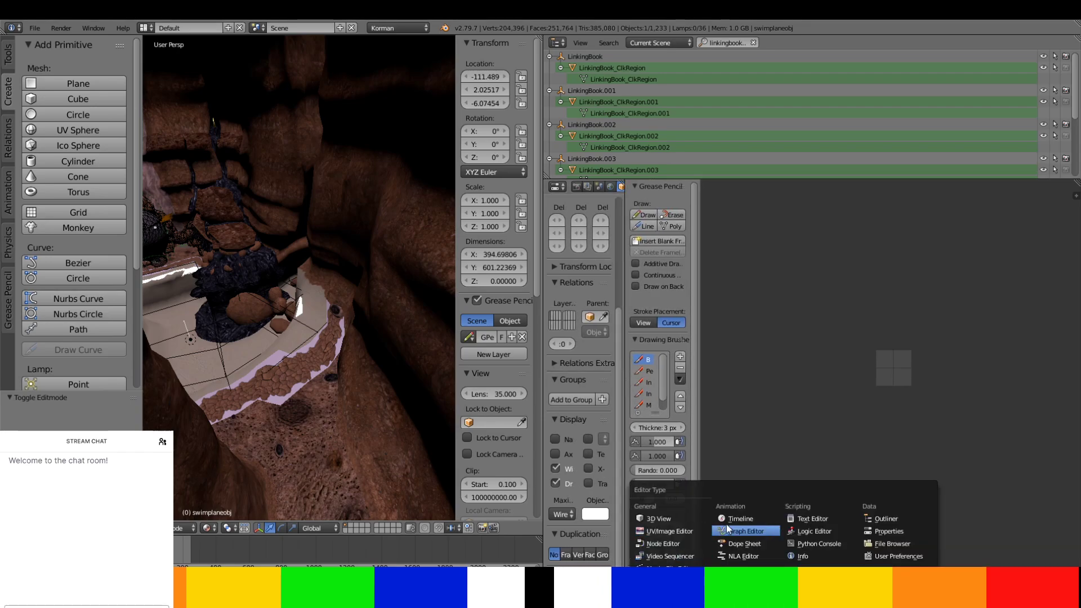
click(811, 519)
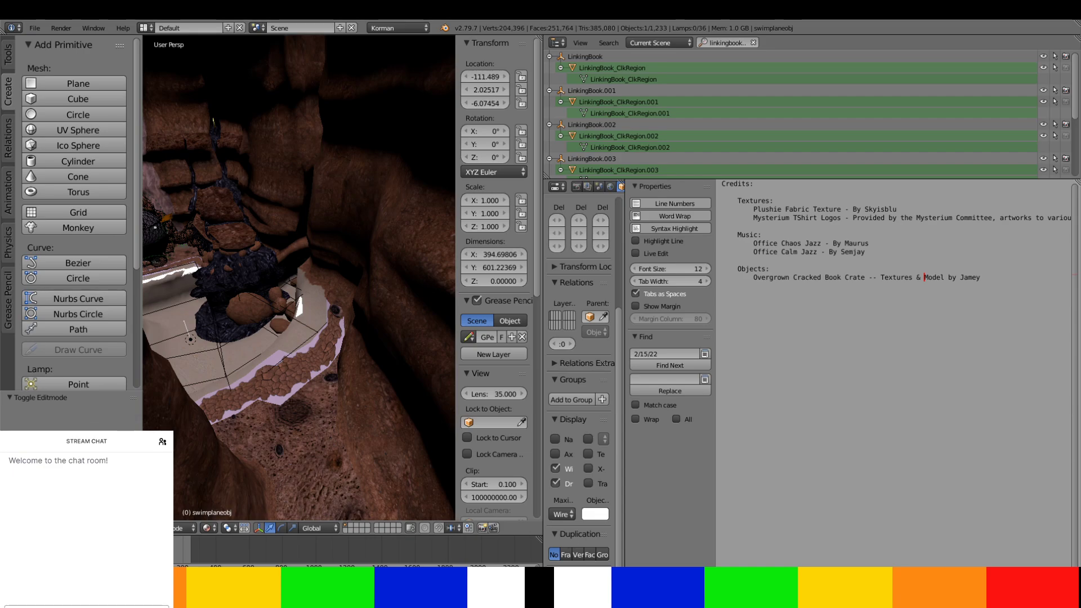
- Open Pod12Cal618.sdl in the Text Editor, go to its variable list, and widen the editor so full lines fit
click(802, 580)
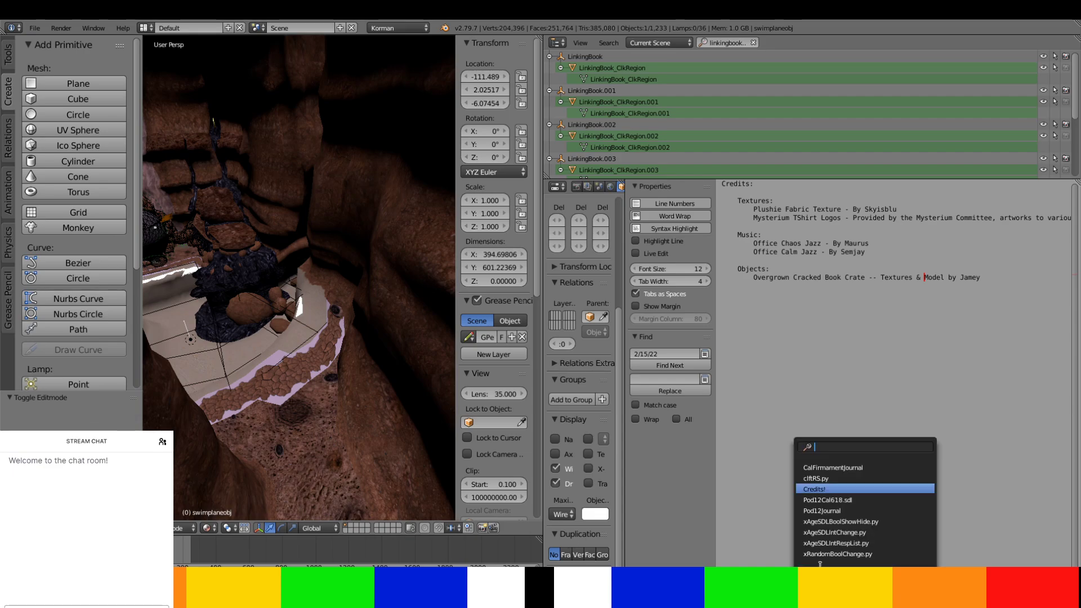
click(826, 500)
scroll(846, 436, up, 5)
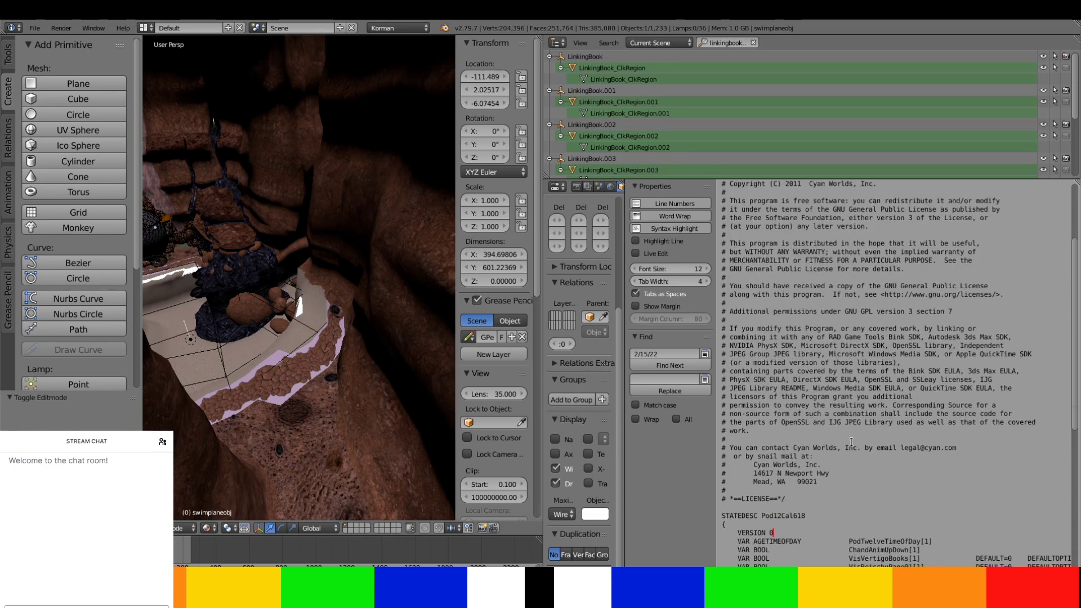
scroll(846, 436, down, 8)
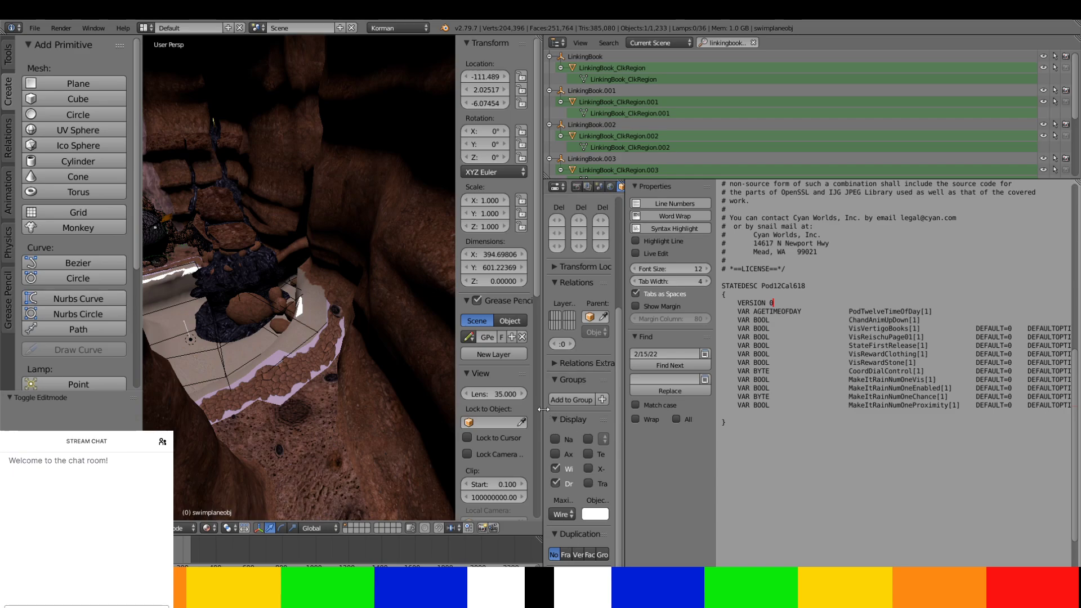
drag(545, 410, 471, 404)
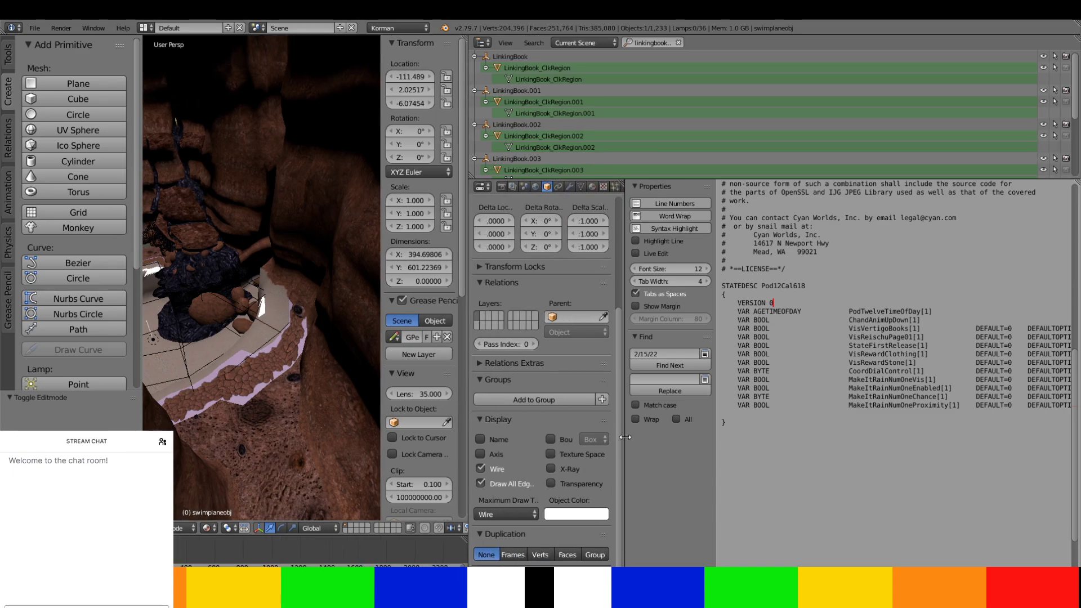
drag(626, 437, 530, 437)
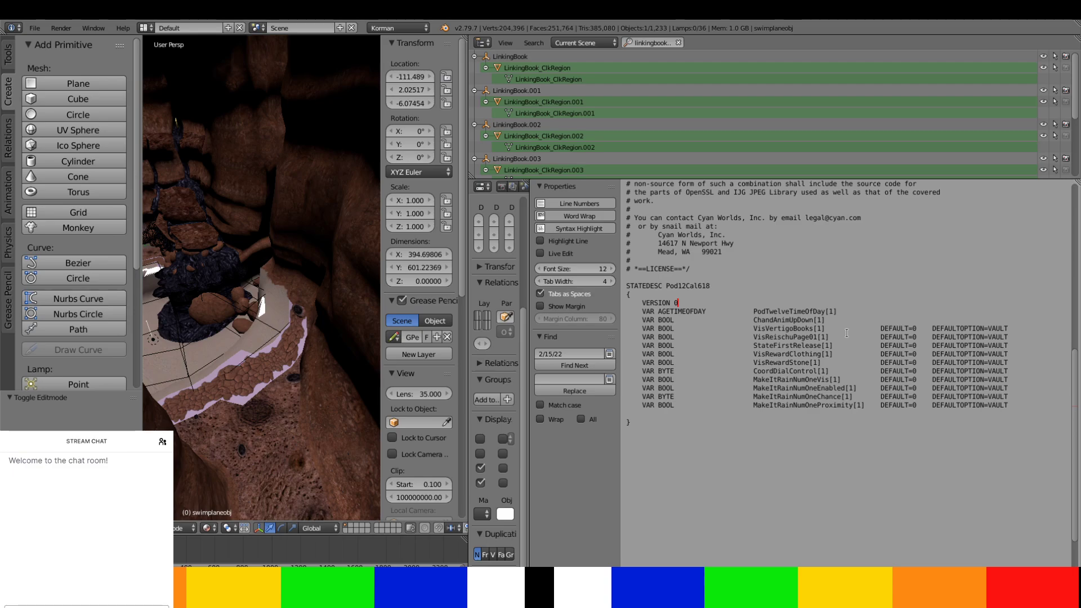
- Replace the variable name ChandAnimUpDown with ObductionSeedOpener, keeping its [1] suffix
drag(852, 321, 878, 307)
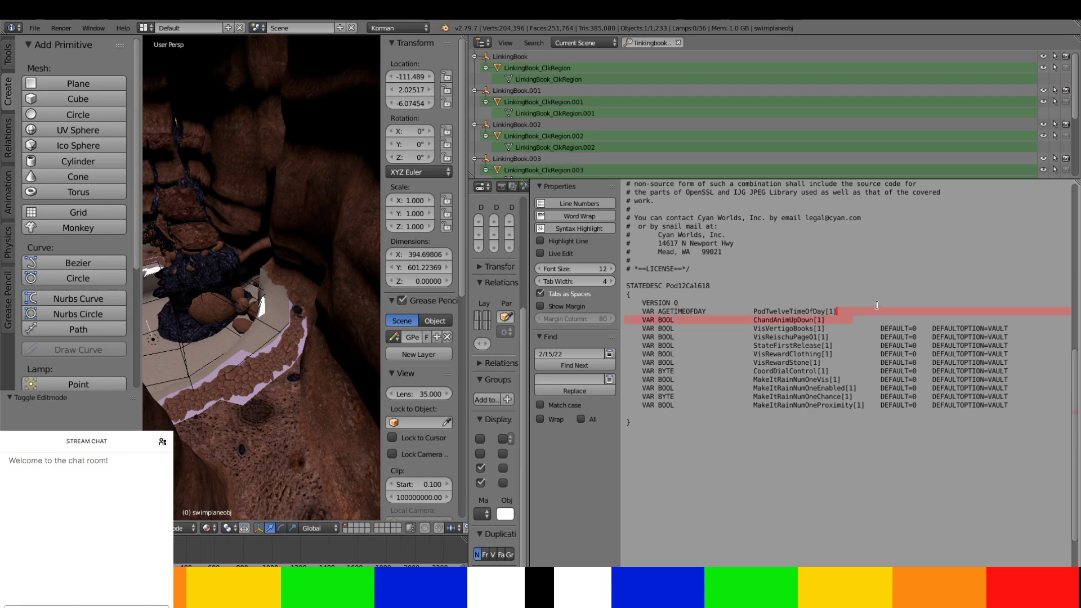
click(832, 321)
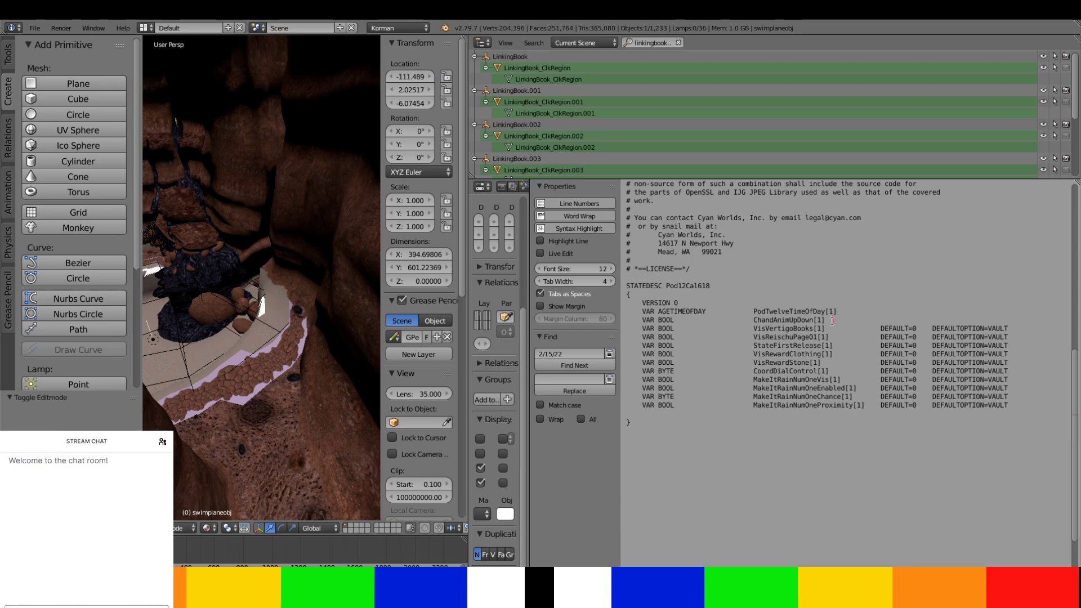
click(814, 320)
key(BackSpace)
key(BackSpace)
key(BackSpace)
key(BackSpace)
key(BackSpace)
key(BackSpace)
key(BackSpace)
key(BackSpace)
key(BackSpace)
key(BackSpace)
key(BackSpace)
key(BackSpace)
key(BackSpace)
key(BackSpace)
key(BackSpace)
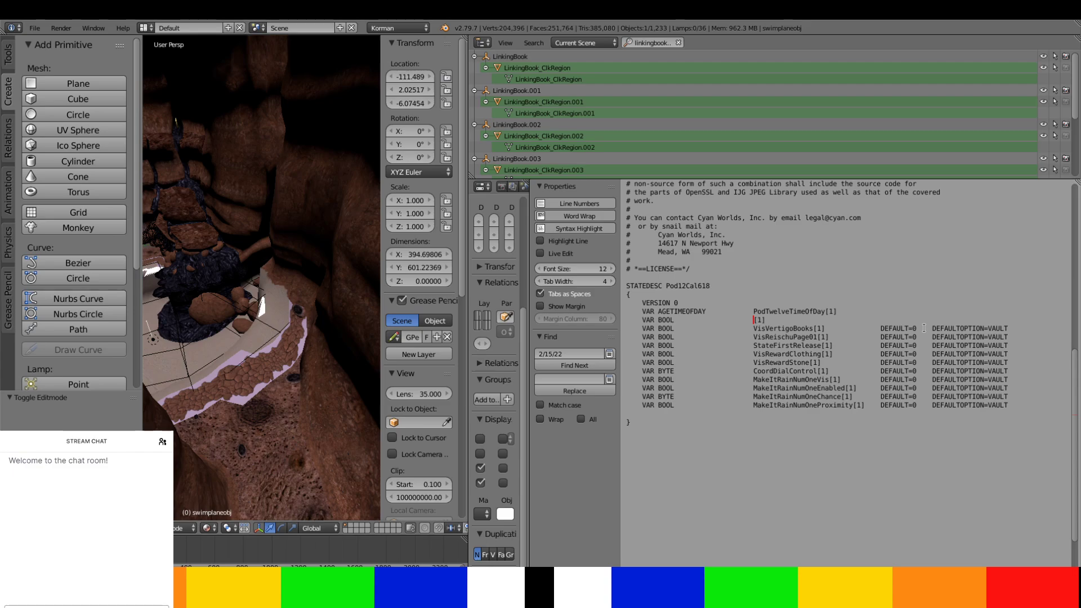
text(Obduction)
text(SeedSw)
key(BackSpace)
key(BackSpace)
text(Opener)
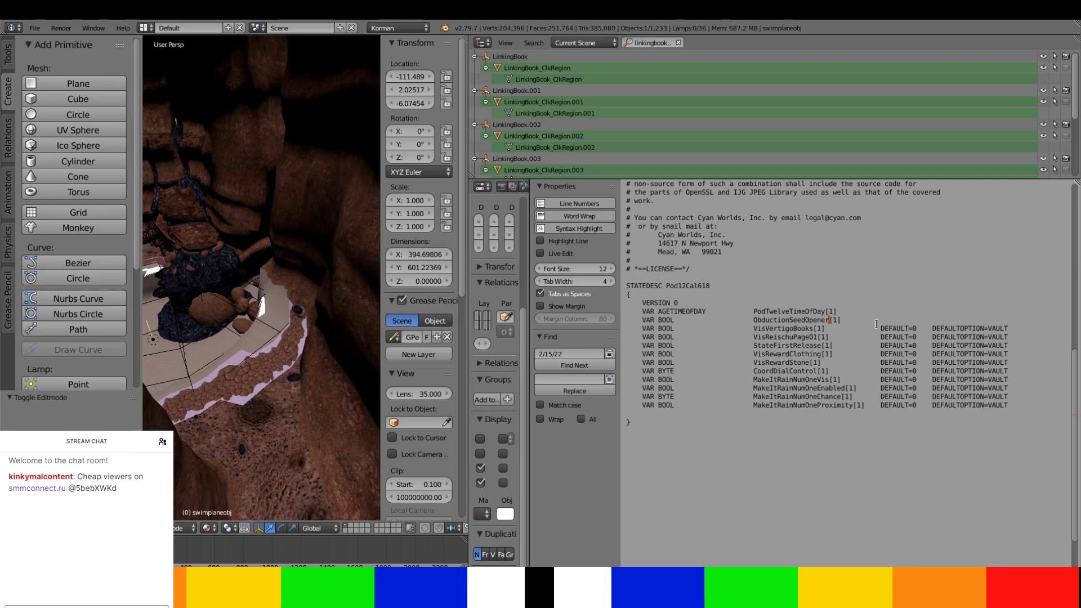
- Copy DEFAULT=0 DEFAULTOPTION=VAULT from the VisVertigoBooks line to the end of the ObductionSeedOpener line
drag(880, 328, 1013, 329)
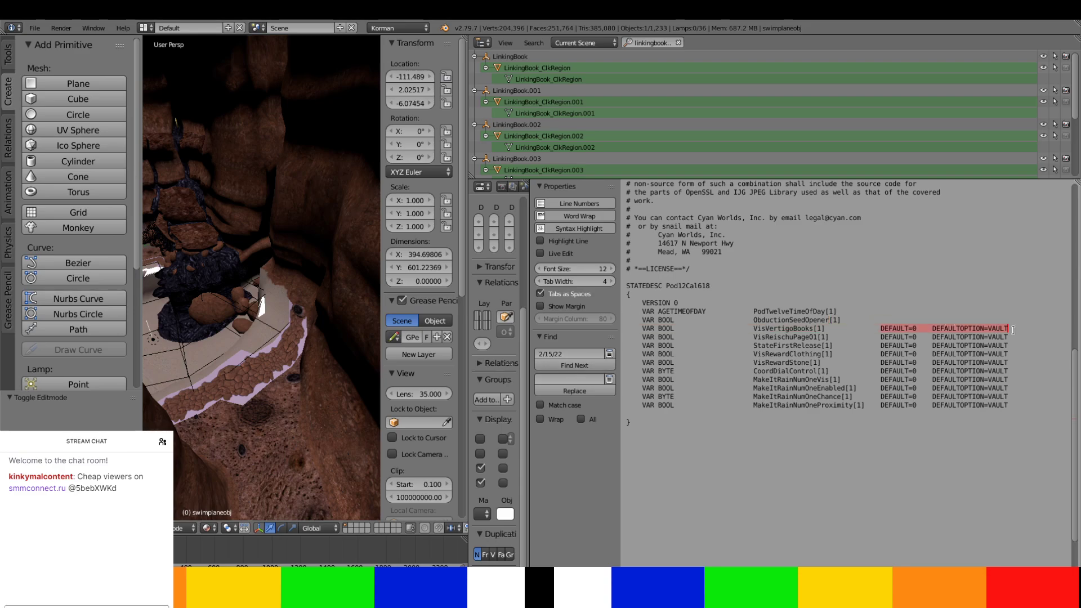
key(ctrl+c)
key(Up)
key(ctrl+v)
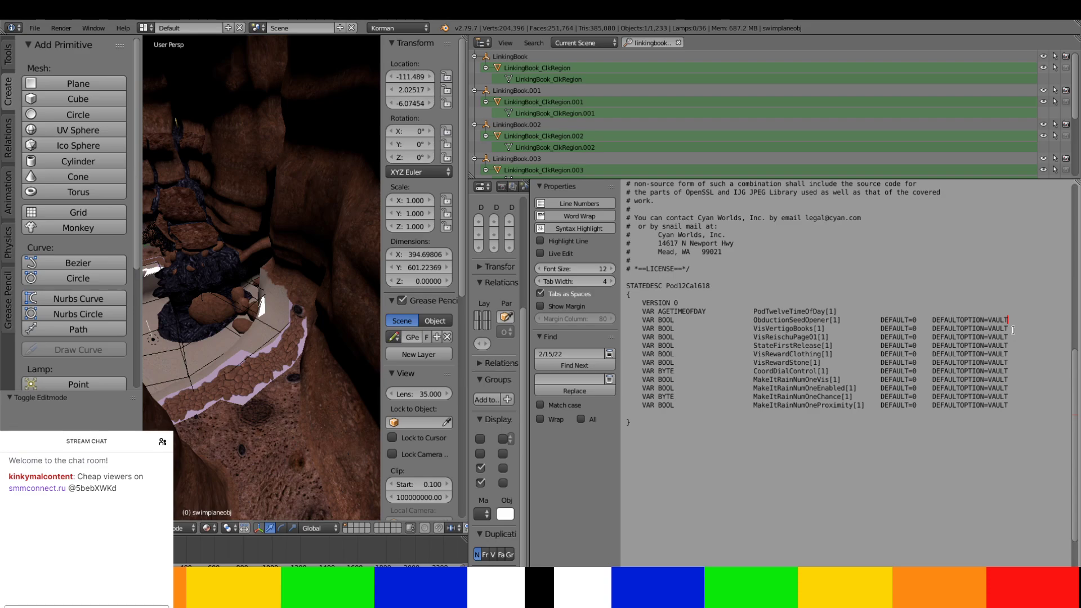
- Swap the O and i letters in ObductionSeedOpener for digits so the name reads 0bduct10nSeed0pener
click(777, 320)
key(ctrl+Left)
key(Delete)
text(0)
key(Right)
key(Delete)
text(0)
key(Left)
key(Left)
key(Left)
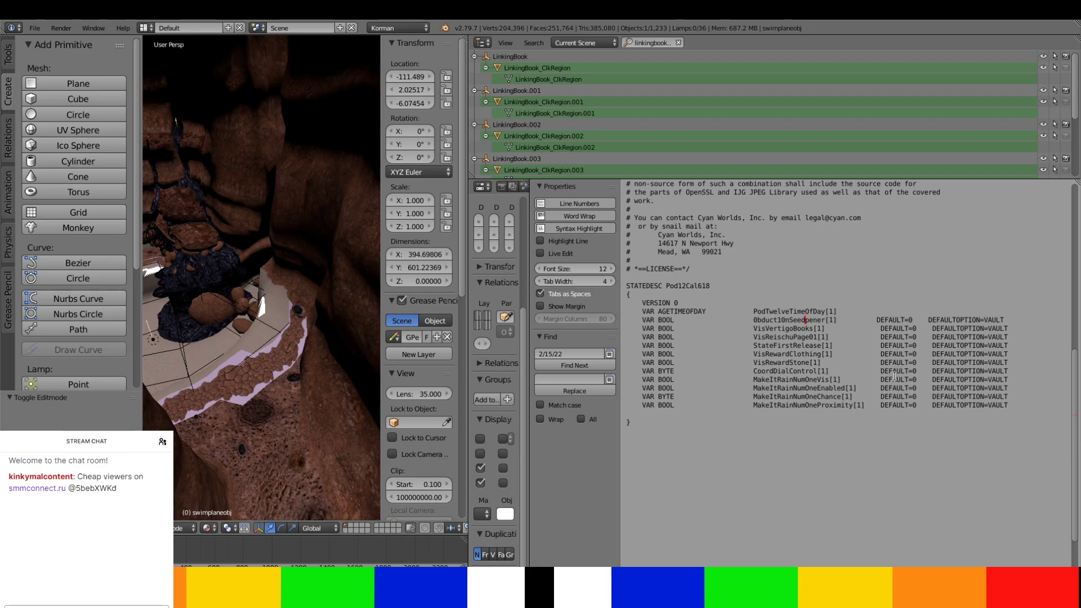
key(Left)
key(Left)
key(Left)
key(Left)
key(Left)
key(Left)
key(Down)
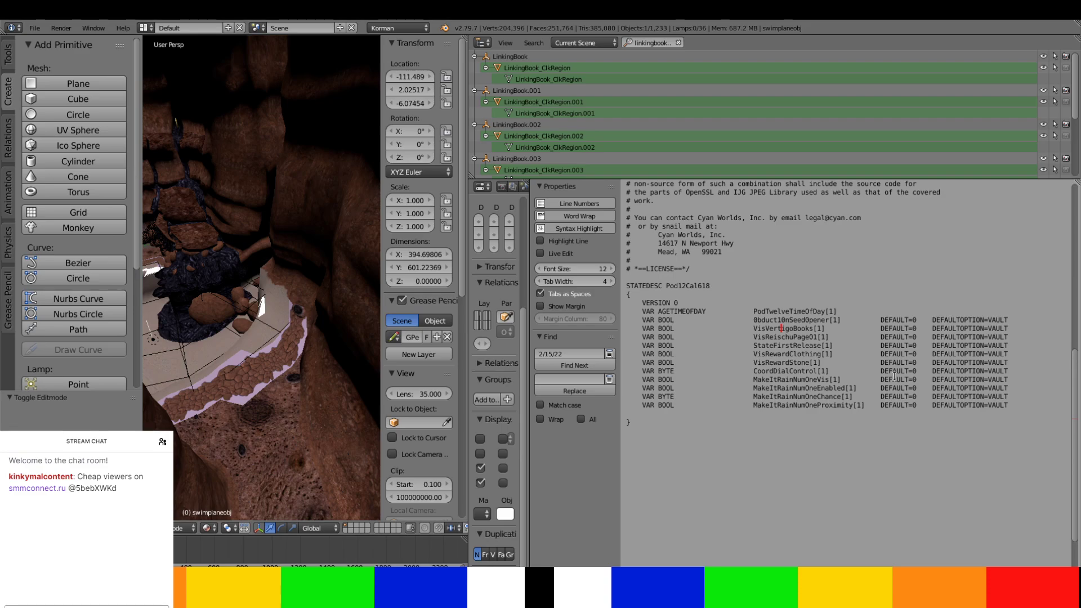
- Replace the ee in the variable name with 33 and the b with 8, making it 08duct10nS33d0pener
text(33)
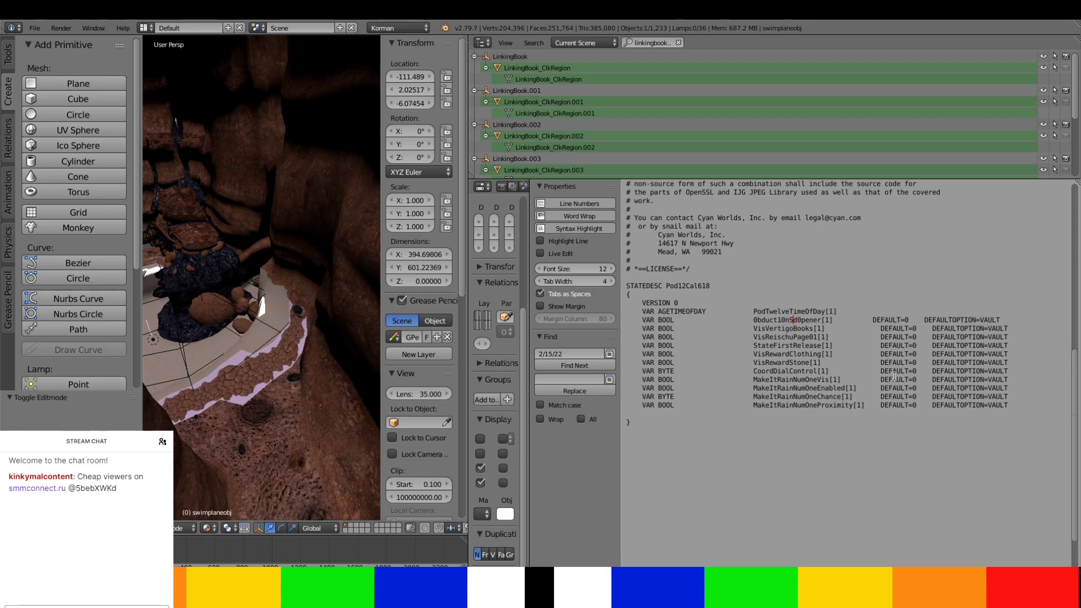
key(Delete)
key(Delete)
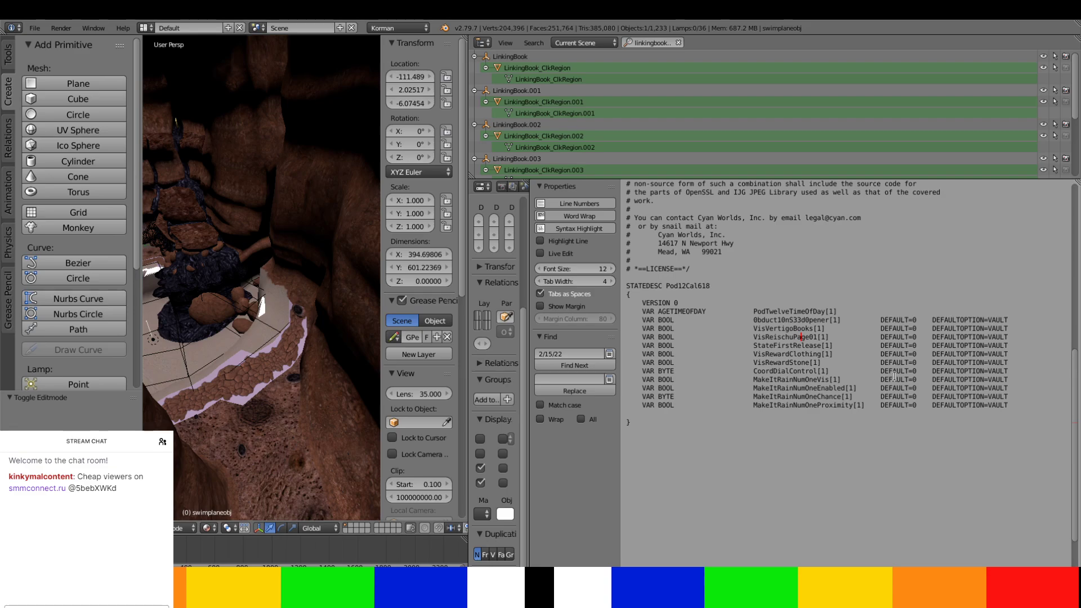
key(ctrl+Left)
key(Delete)
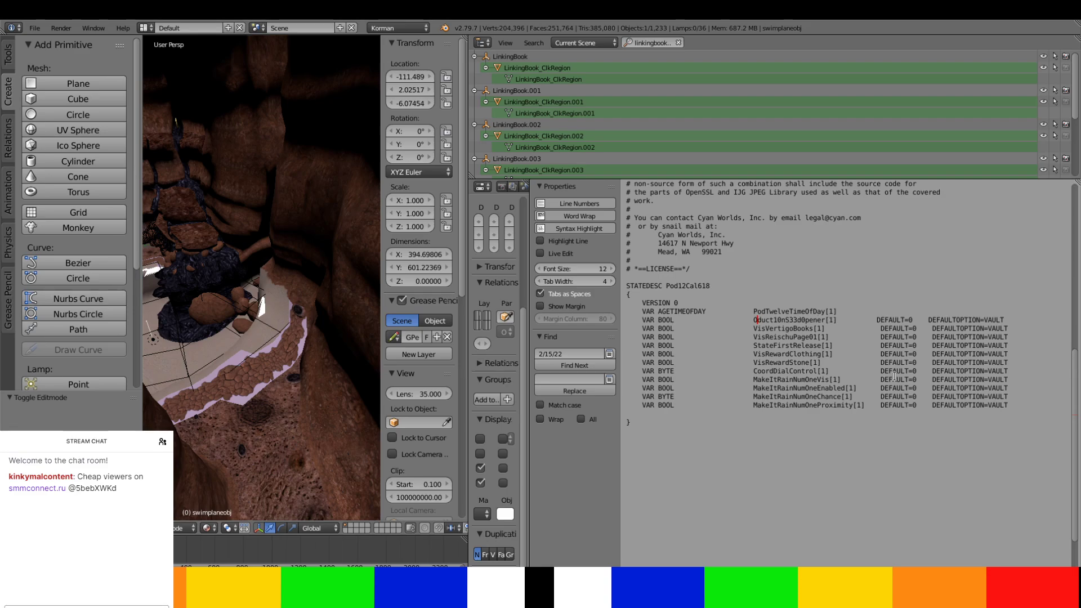
text(8)
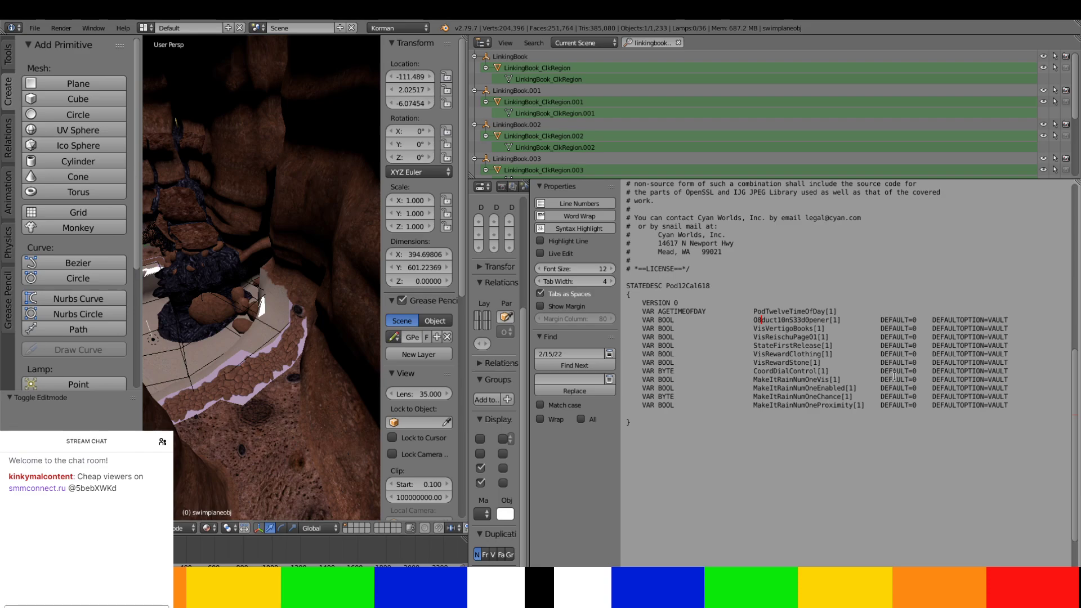
key(Down)
click(833, 363)
- Erase the name 08duct10nS33d0pener from its variable line, keeping the [1] suffix and the default options
click(828, 321)
key(BackSpace)
key(BackSpace)
key(BackSpace)
key(BackSpace)
key(BackSpace)
key(BackSpace)
key(BackSpace)
key(BackSpace)
key(BackSpace)
key(BackSpace)
key(BackSpace)
key(BackSpace)
key(BackSpace)
key(BackSpace)
key(BackSpace)
key(BackSpace)
key(BackSpace)
key(BackSpace)
key(BackSpace)
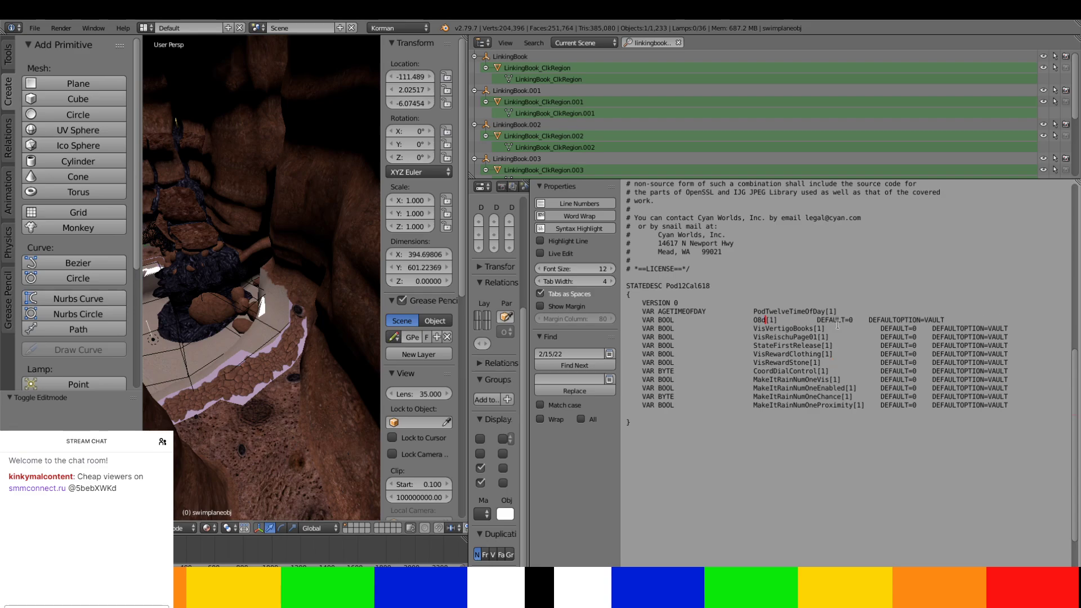